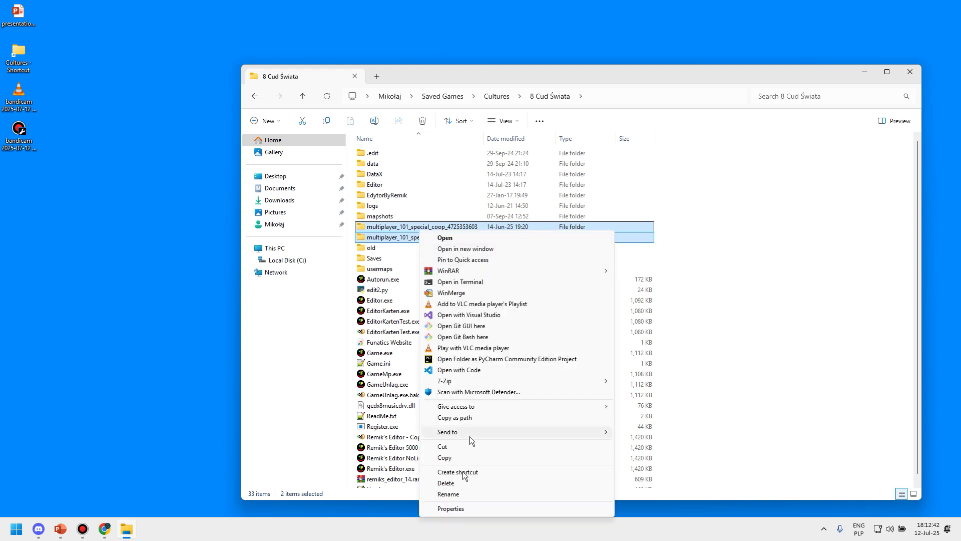
- Delete the two selected multiplayer_101 folders from the 8 Cud Świata folder
{"action": "left_click", "coordinate": [446, 484]}
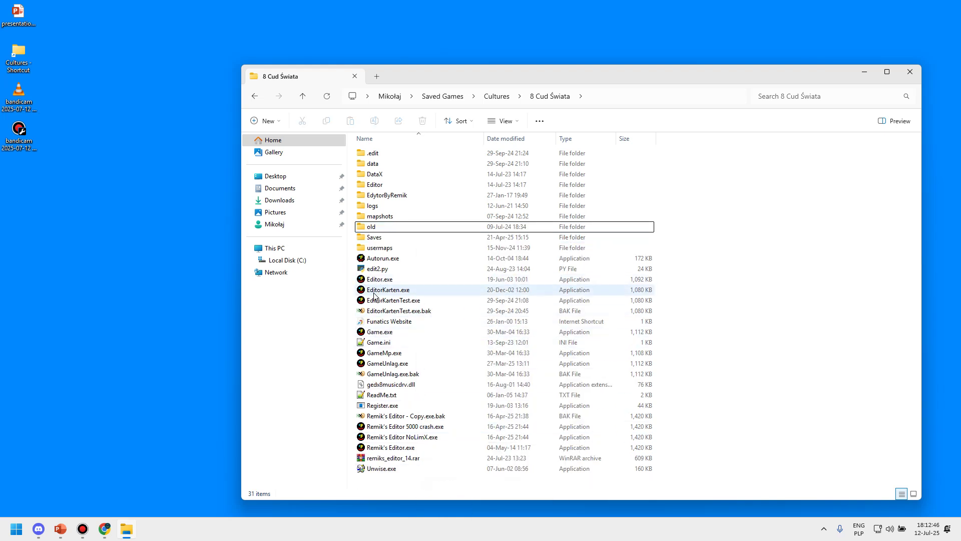
{"action": "left_click", "coordinate": [378, 450]}
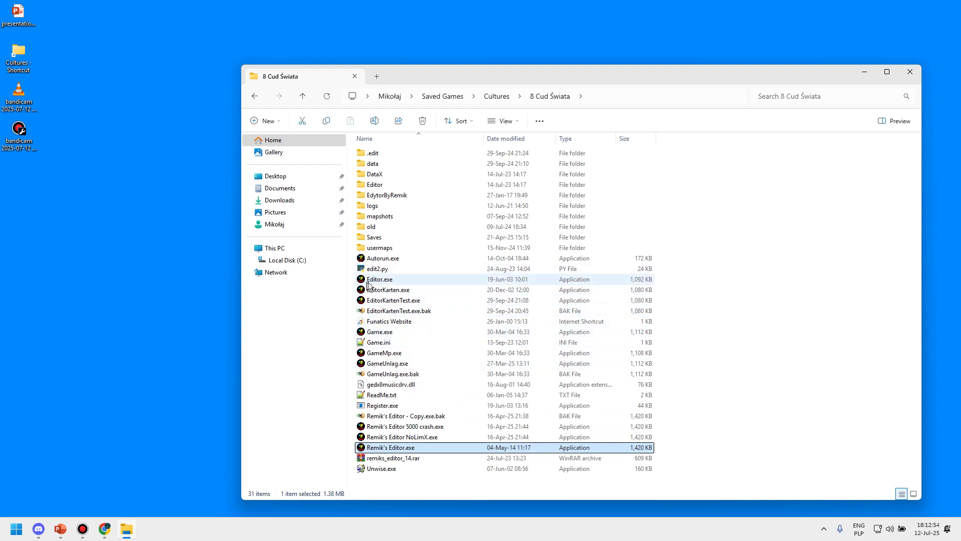
- Go up to the Cultures folder and open its CnMod 1.3 subfolder
{"action": "left_click", "coordinate": [492, 99]}
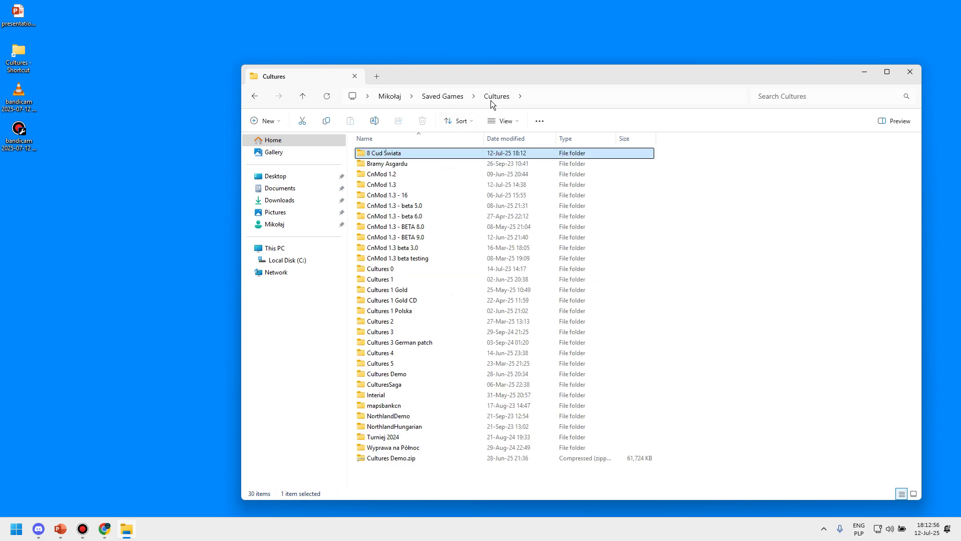
{"action": "double_click", "coordinate": [401, 185]}
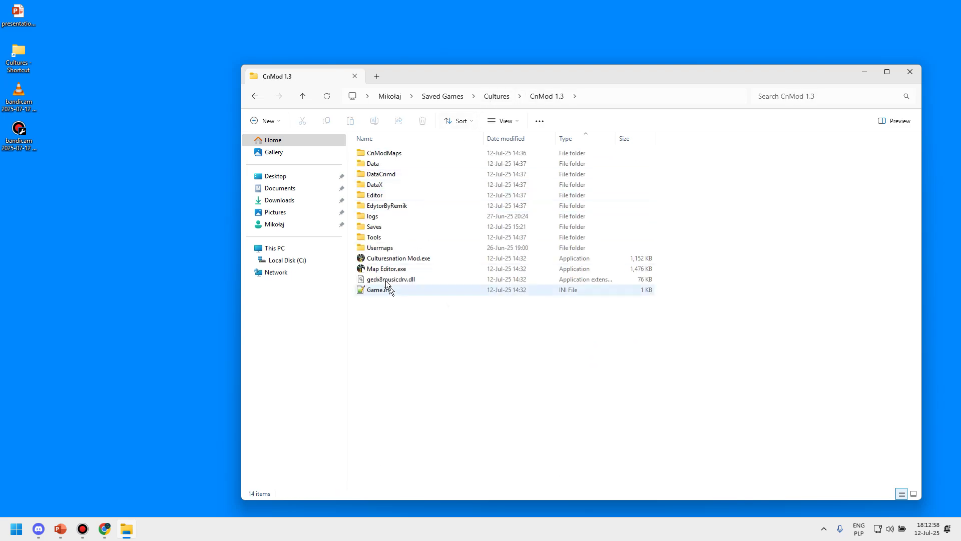
{"action": "left_click", "coordinate": [385, 270]}
{"action": "double_click", "coordinate": [385, 270]}
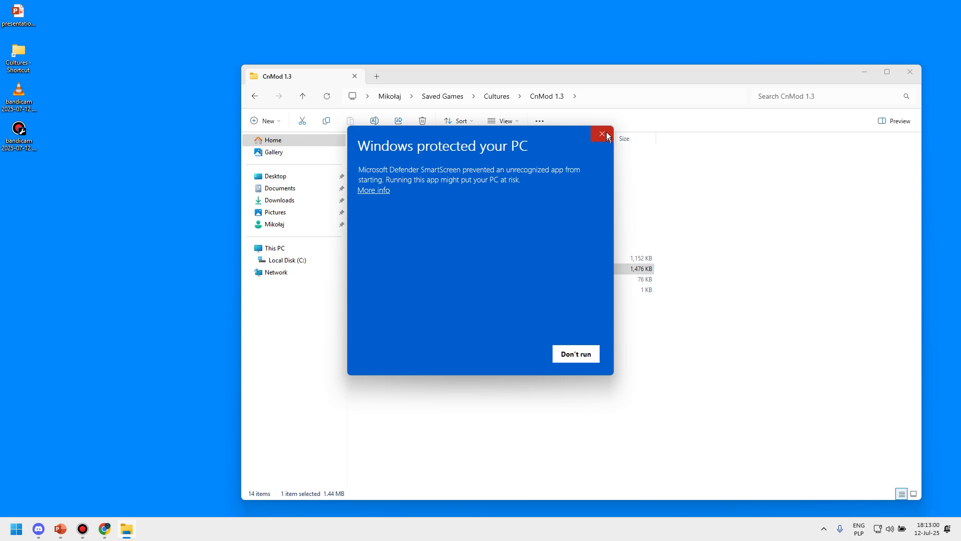
{"action": "left_click", "coordinate": [603, 135]}
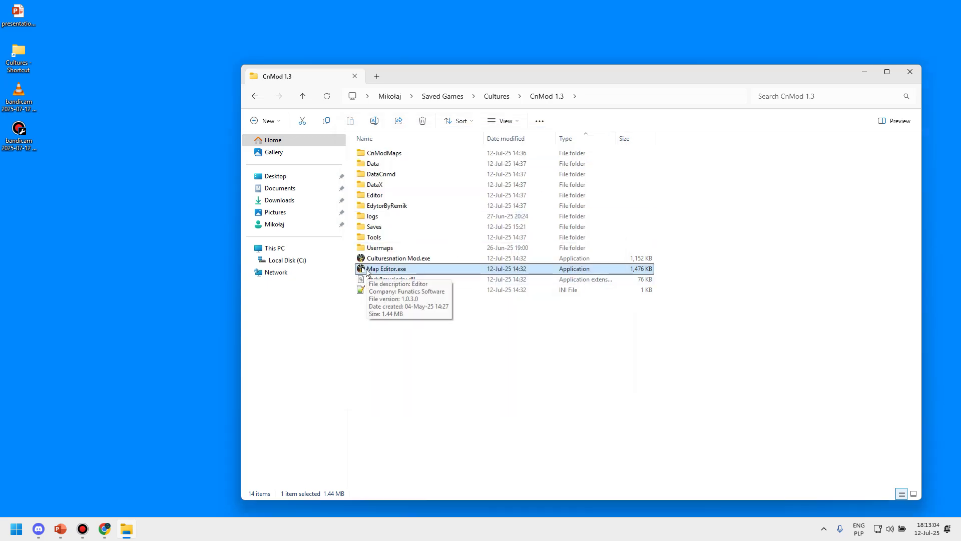
{"action": "left_click", "coordinate": [37, 529]}
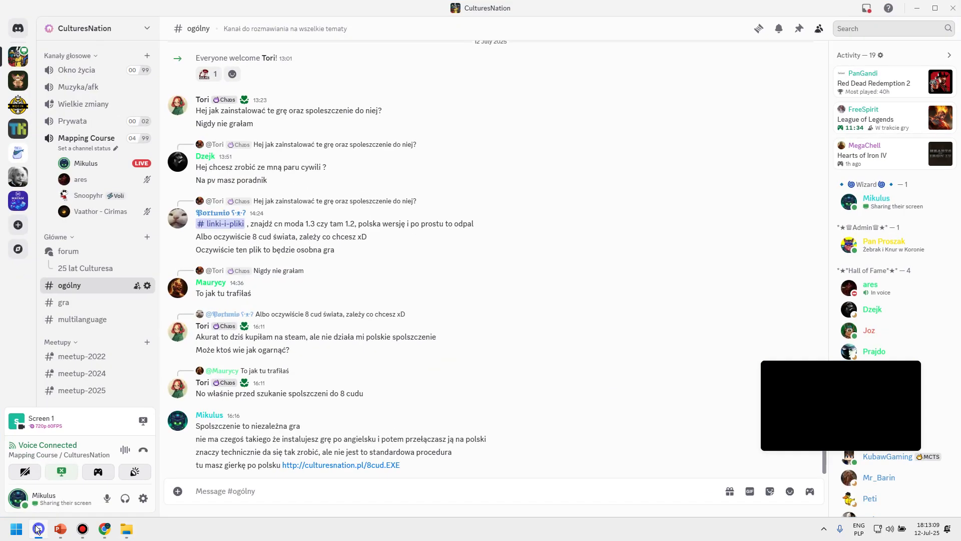
{"action": "left_click", "coordinate": [38, 529]}
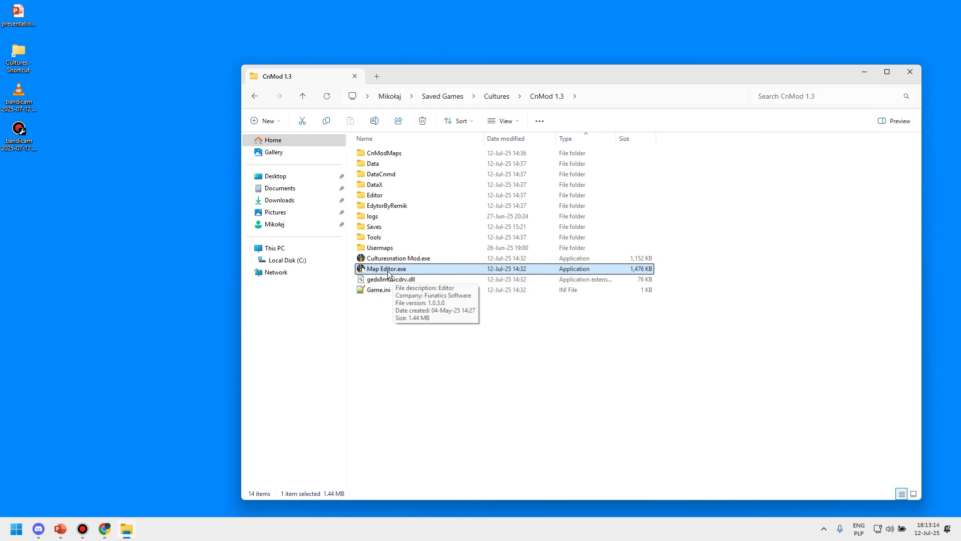
- Inspect the template files in the Islands folder under Editor and Premaps, and return to the CnMod 1.3 folder
{"action": "left_click", "coordinate": [436, 134]}
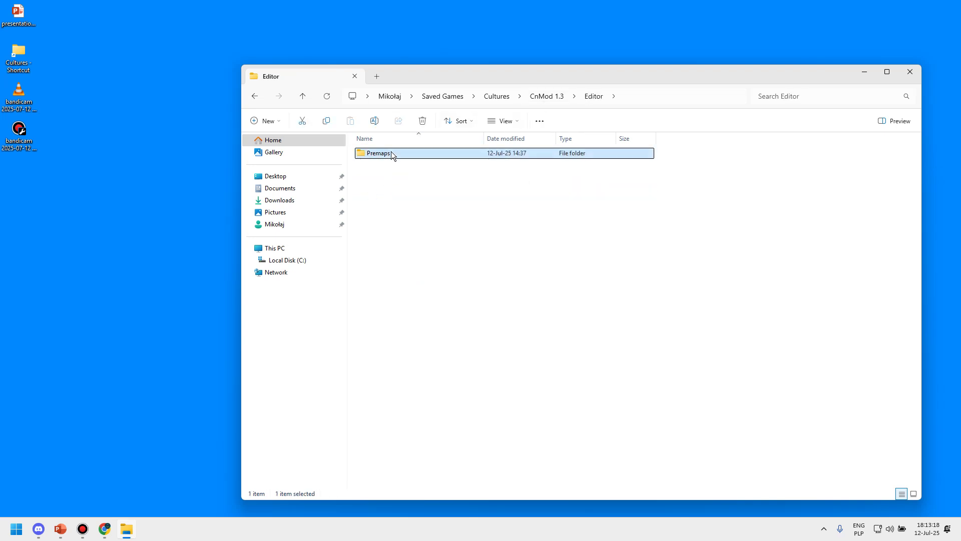
{"action": "double_click", "coordinate": [391, 151]}
{"action": "left_click", "coordinate": [378, 195]}
{"action": "double_click", "coordinate": [378, 195]}
{"action": "left_click", "coordinate": [378, 195]}
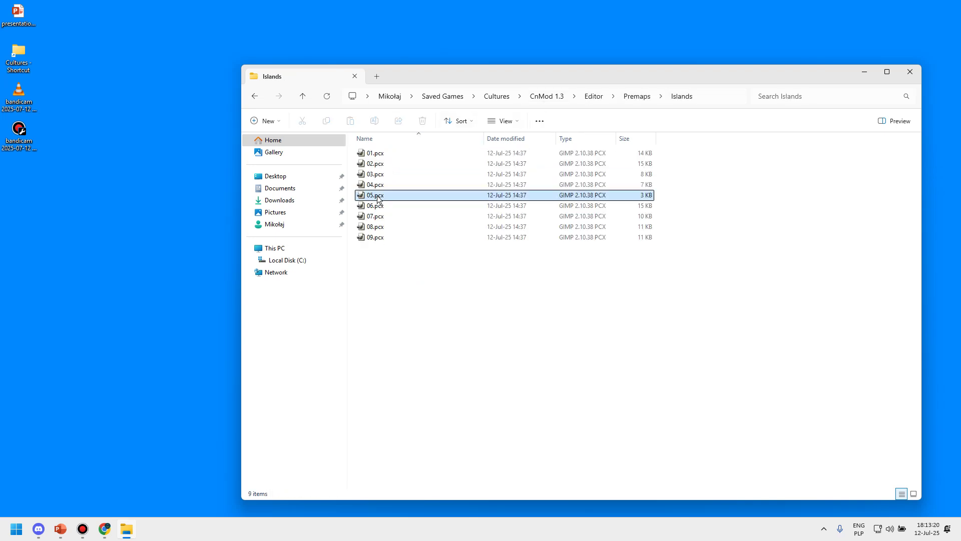
{"action": "left_click", "coordinate": [547, 96]}
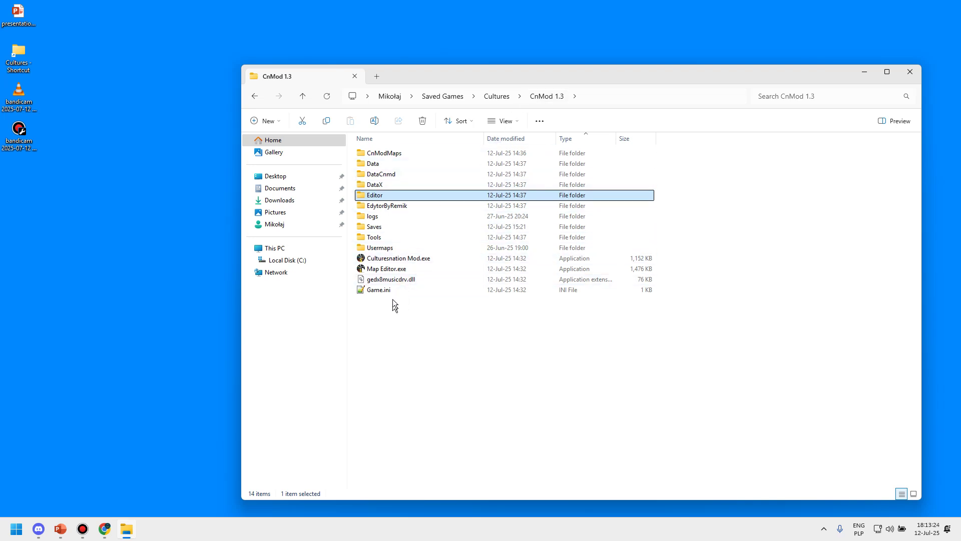
- Launch Map Editor.exe from the CnMod 1.3 folder and allow Windows to run it anyway
{"action": "double_click", "coordinate": [383, 271]}
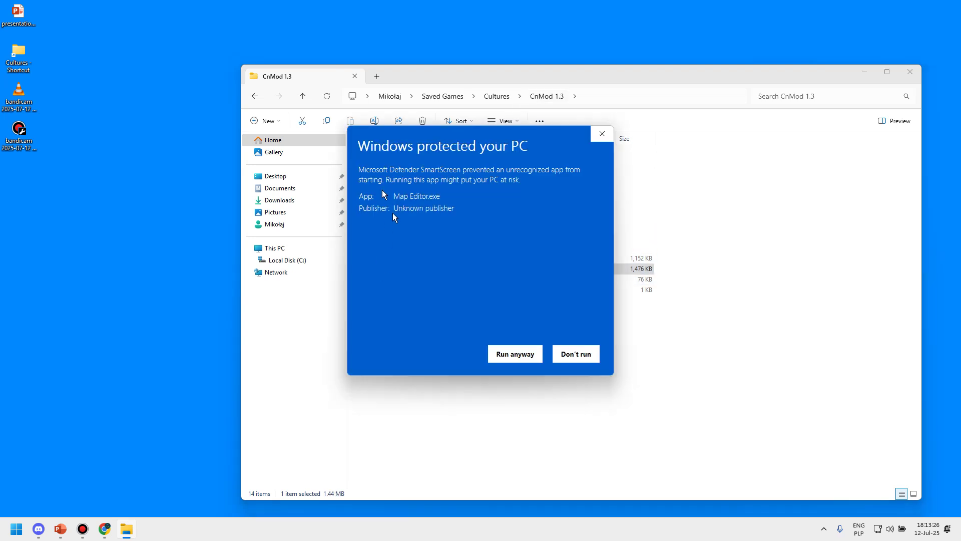
{"action": "left_click", "coordinate": [509, 358]}
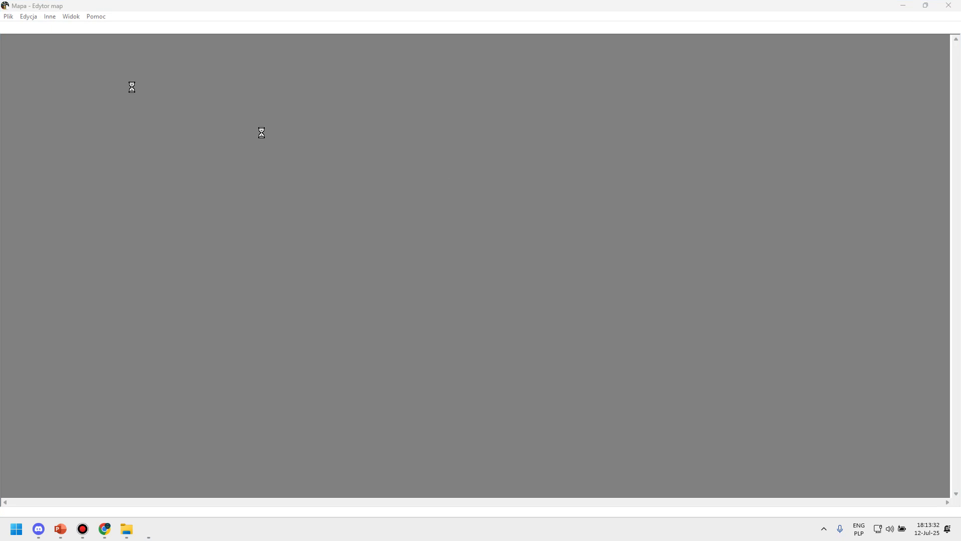
- Create a new 100 by 100 map without a template and accept the default player properties
{"action": "left_click", "coordinate": [9, 16]}
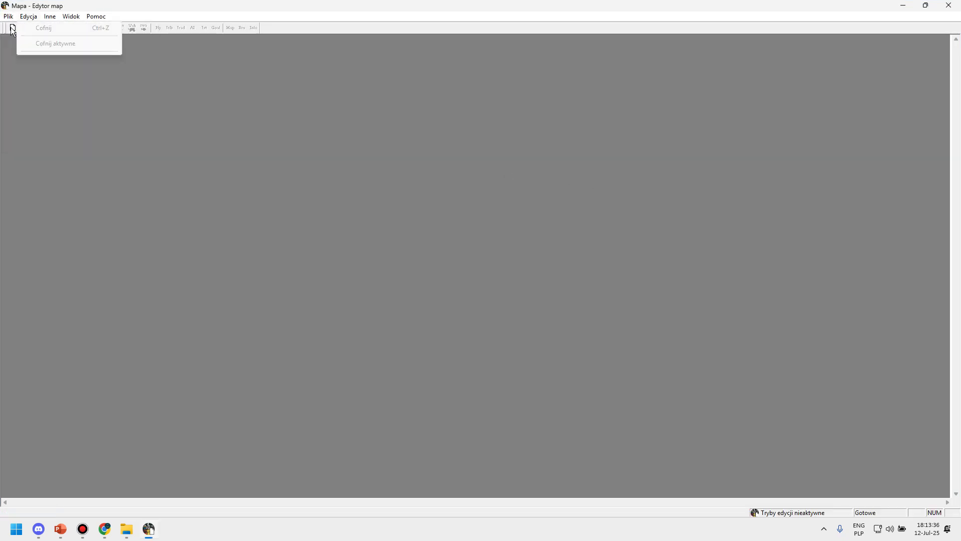
{"action": "left_click", "coordinate": [26, 28]}
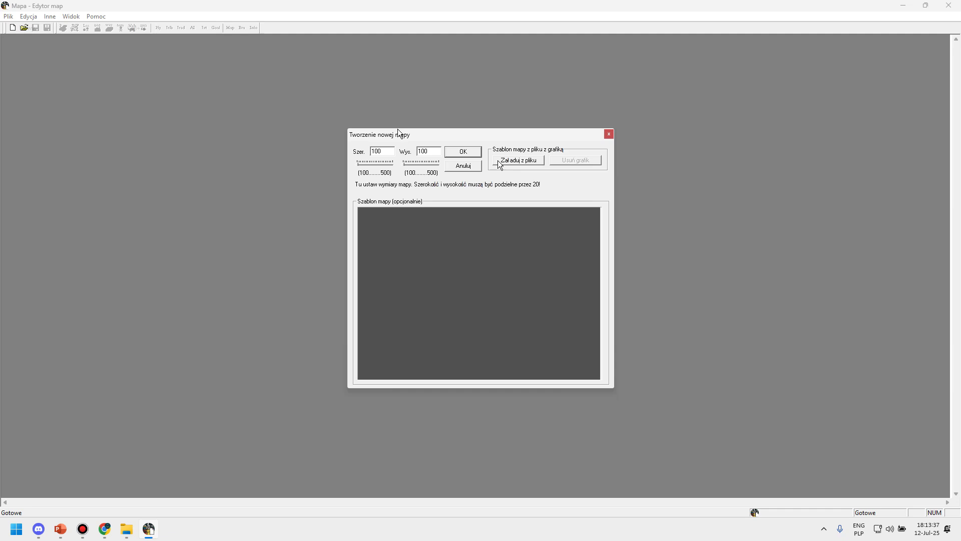
{"action": "left_click", "coordinate": [463, 156]}
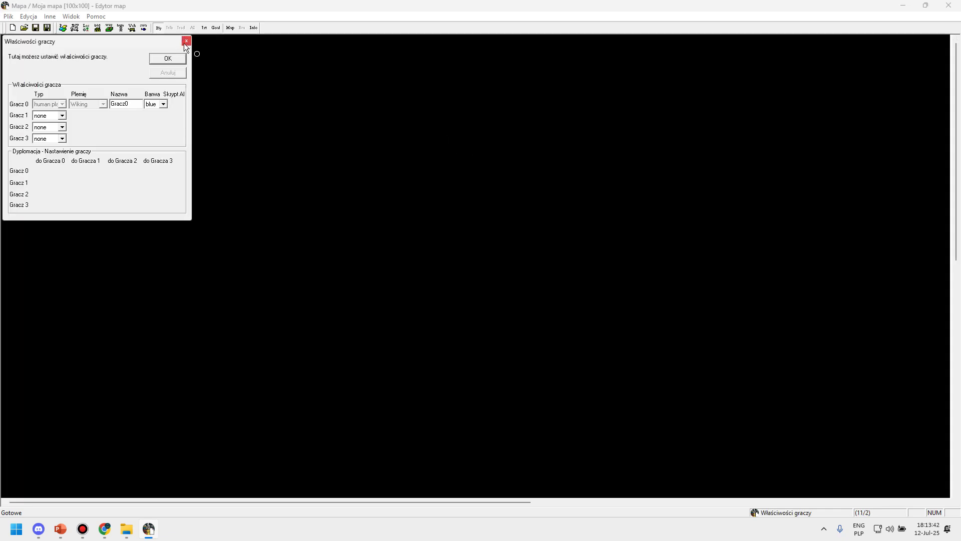
{"action": "left_click", "coordinate": [175, 56]}
{"action": "left_click", "coordinate": [7, 17]}
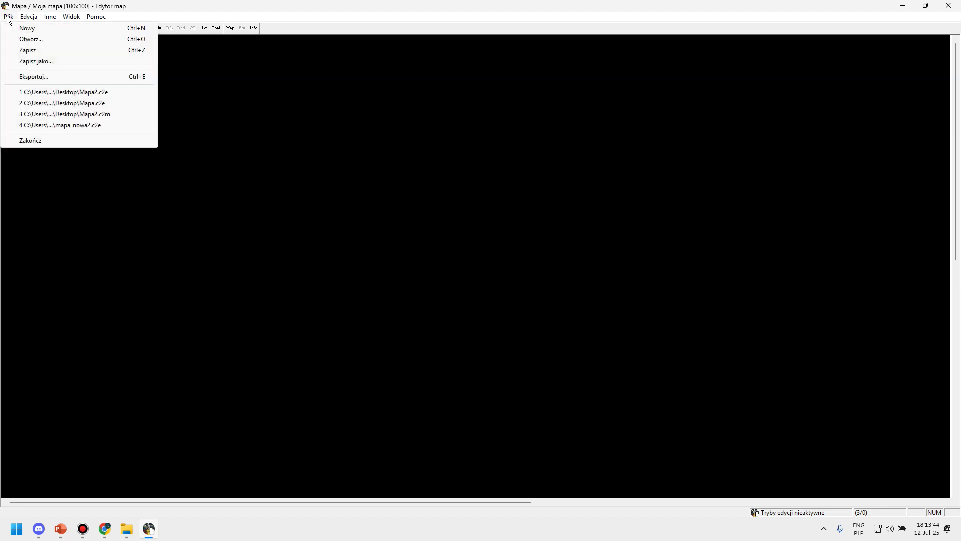
{"action": "left_click", "coordinate": [28, 28]}
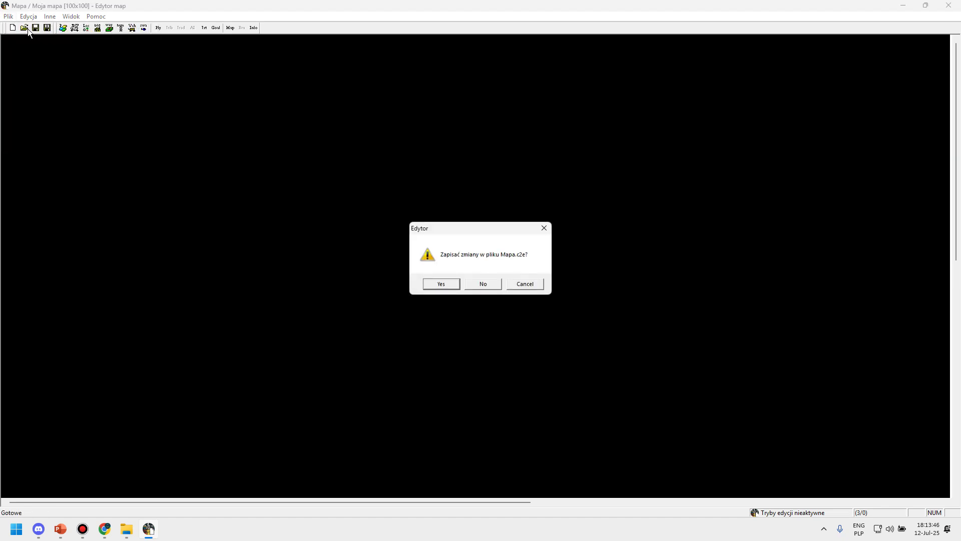
{"action": "left_click", "coordinate": [495, 284]}
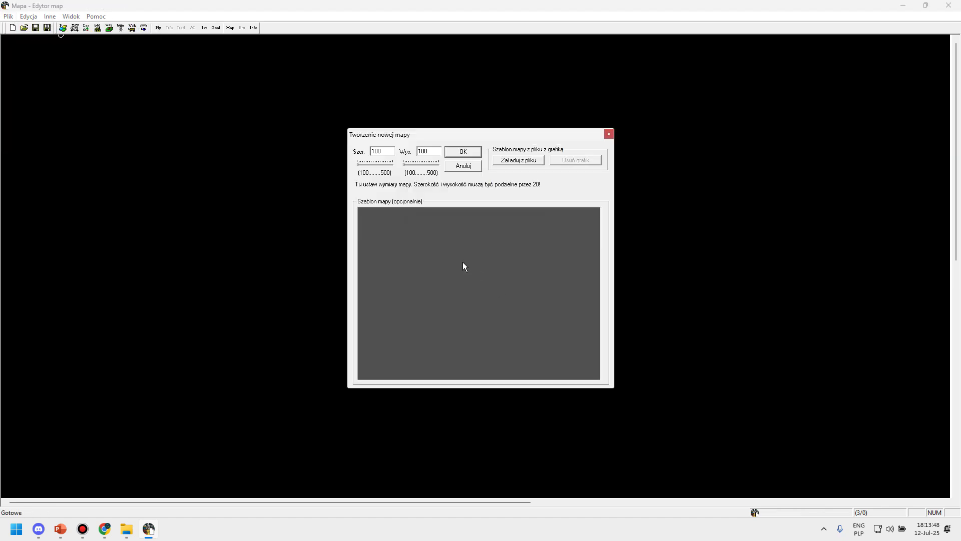
{"action": "left_click_drag", "start_coordinate": [417, 133], "coordinate": [463, 134]}
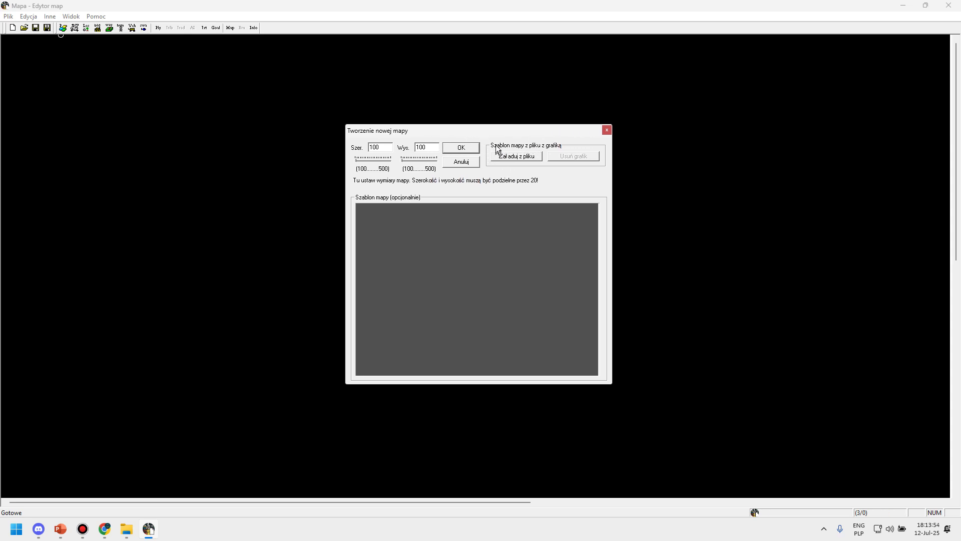
{"action": "left_click", "coordinate": [606, 130]}
- Start a new map and load 02.pcx from the Byzantine premaps folder as its template
{"action": "left_click", "coordinate": [9, 16]}
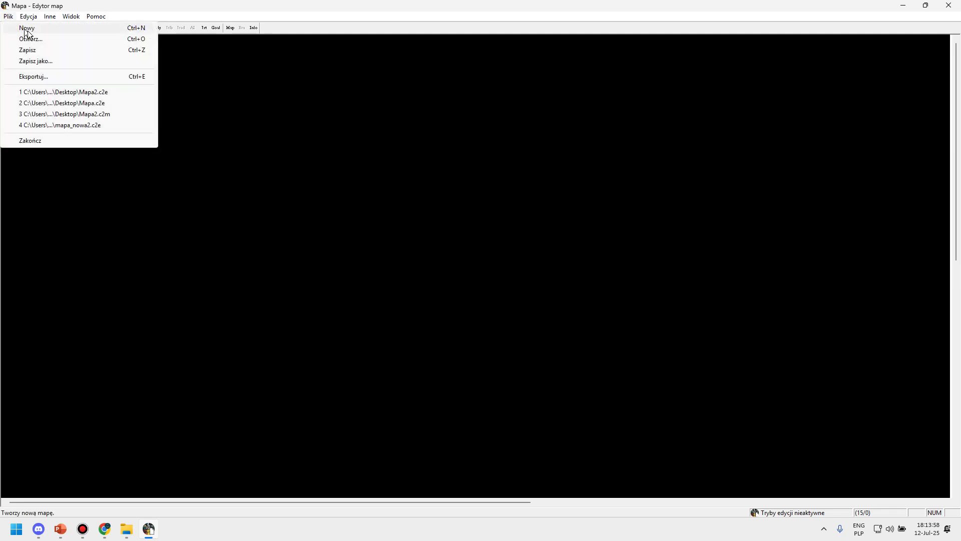
{"action": "left_click", "coordinate": [29, 32]}
{"action": "left_click", "coordinate": [479, 284]}
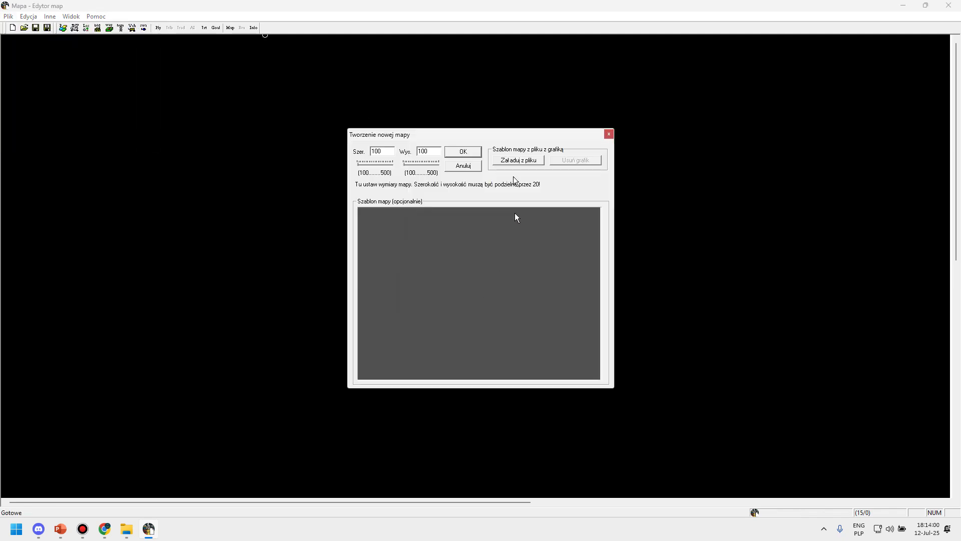
{"action": "left_click", "coordinate": [508, 161]}
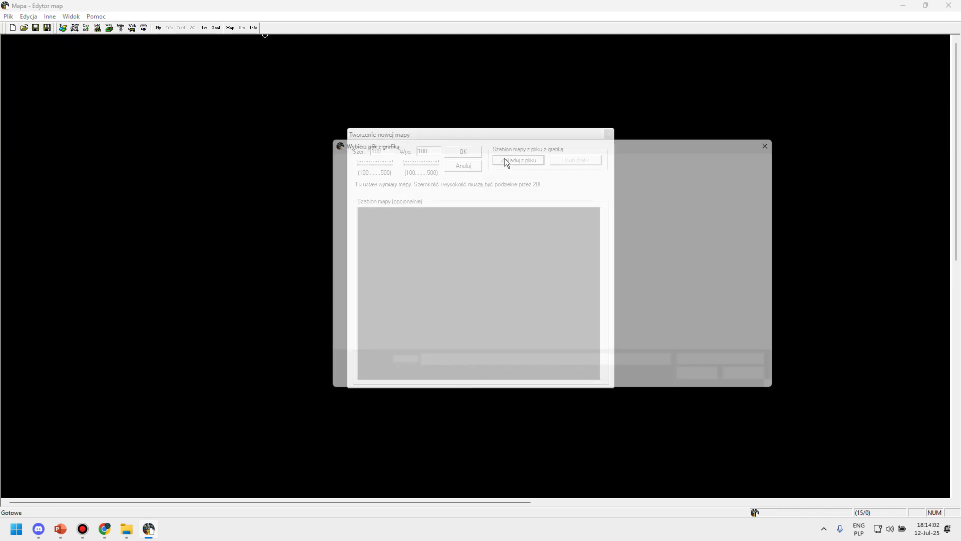
{"action": "double_click", "coordinate": [428, 221]}
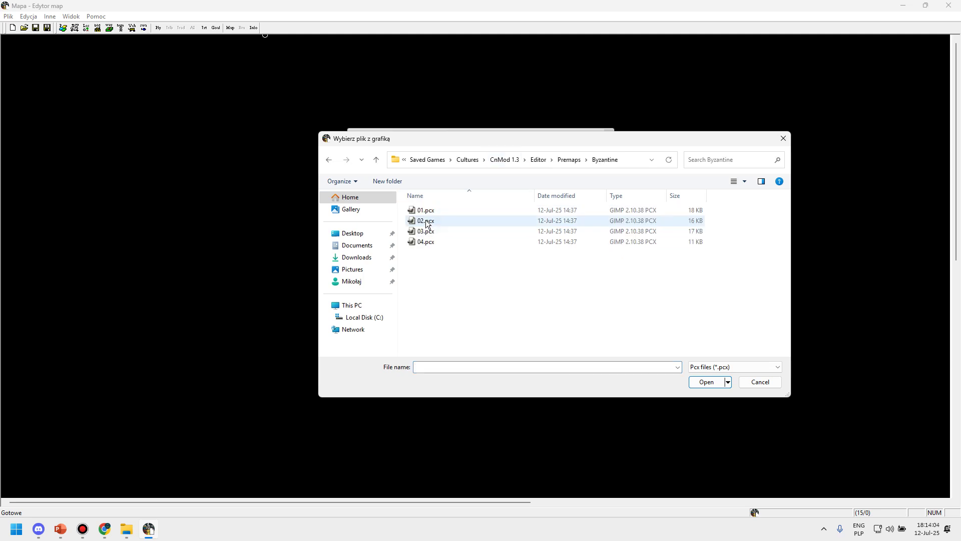
{"action": "double_click", "coordinate": [428, 220]}
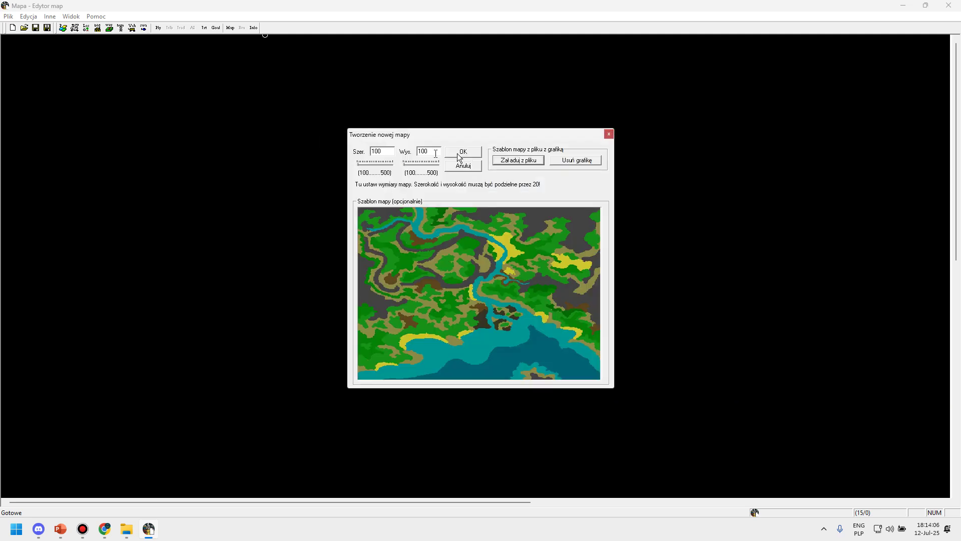
- Set the new map's width to 200 and height to 300, and generate it
{"action": "left_click", "coordinate": [373, 164]}
{"action": "type", "text": "20"}
{"action": "double_click", "coordinate": [416, 153]}
{"action": "type", "text": "3"}
{"action": "left_click", "coordinate": [451, 152]}
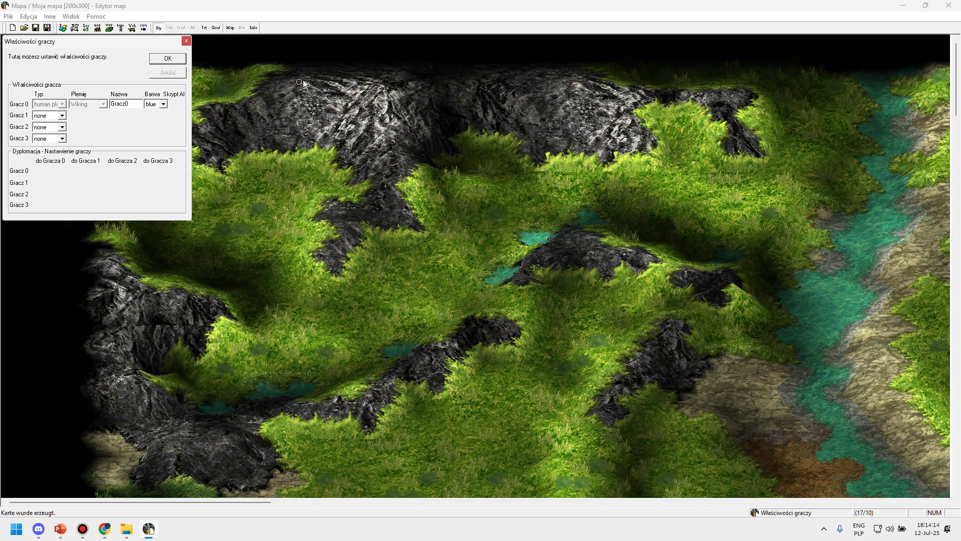
- Show the preview map and examine several areas in the middle and lower parts of the generated terrain
{"action": "left_click", "coordinate": [230, 28]}
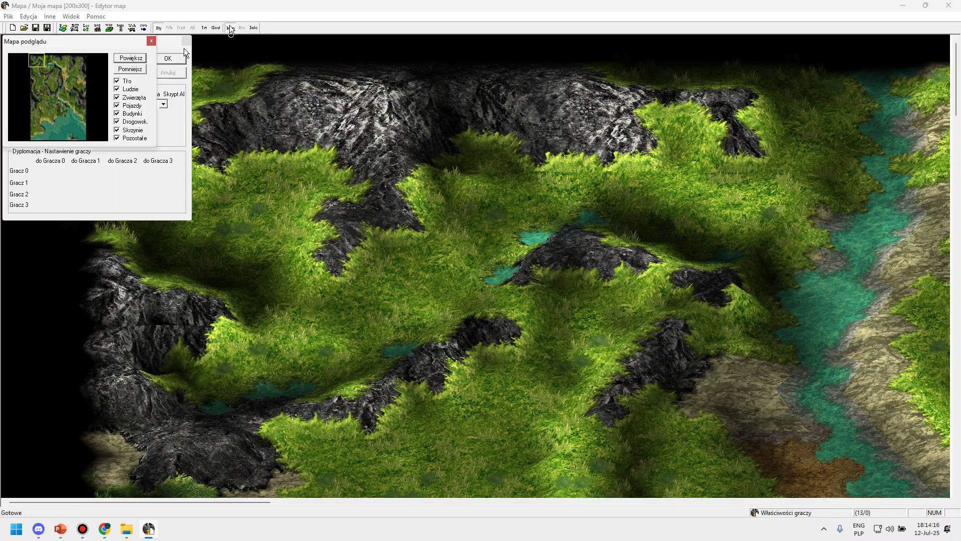
{"action": "left_click", "coordinate": [45, 112]}
{"action": "left_click", "coordinate": [41, 117]}
{"action": "left_click", "coordinate": [55, 114]}
{"action": "left_click", "coordinate": [60, 107]}
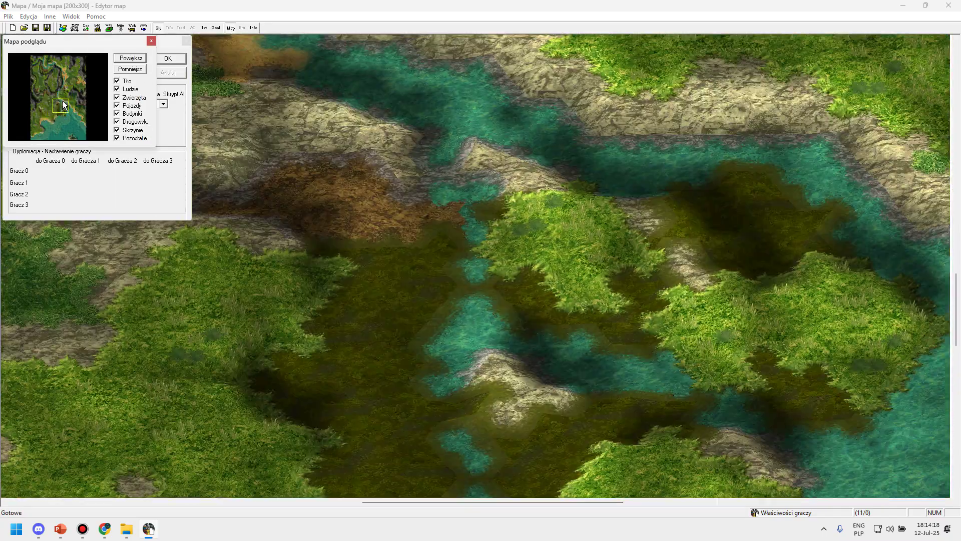
{"action": "left_click", "coordinate": [62, 100]}
{"action": "left_click", "coordinate": [8, 16]}
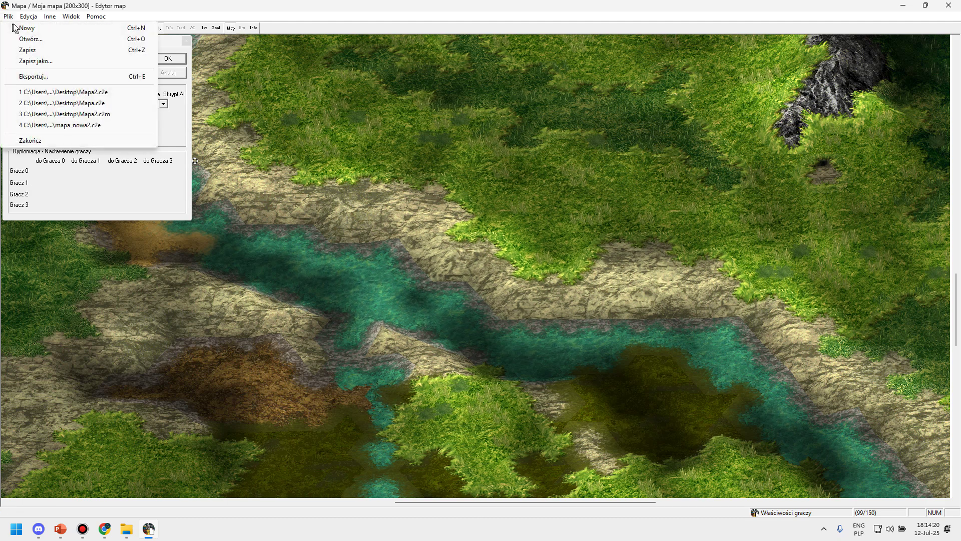
{"action": "left_click", "coordinate": [40, 38]}
{"action": "left_click", "coordinate": [511, 161]}
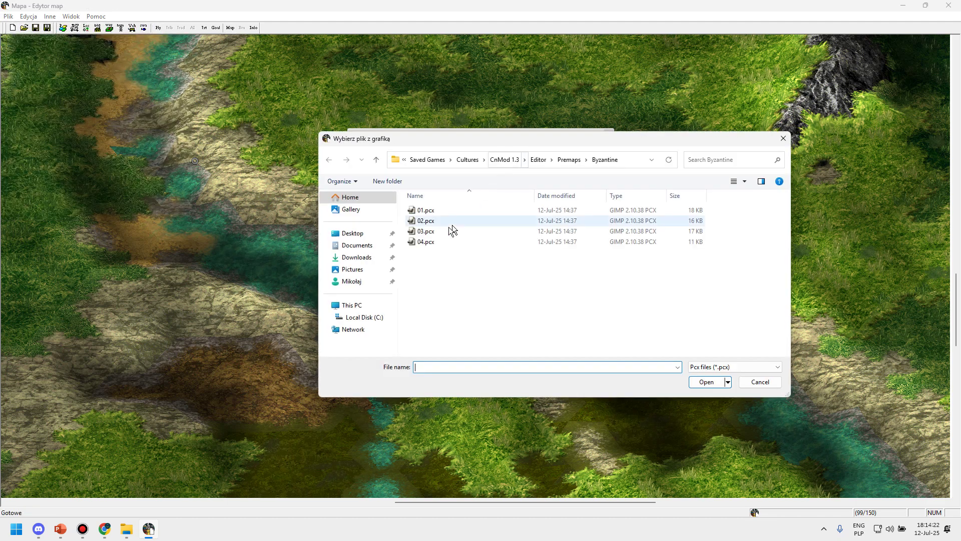
{"action": "double_click", "coordinate": [425, 225]}
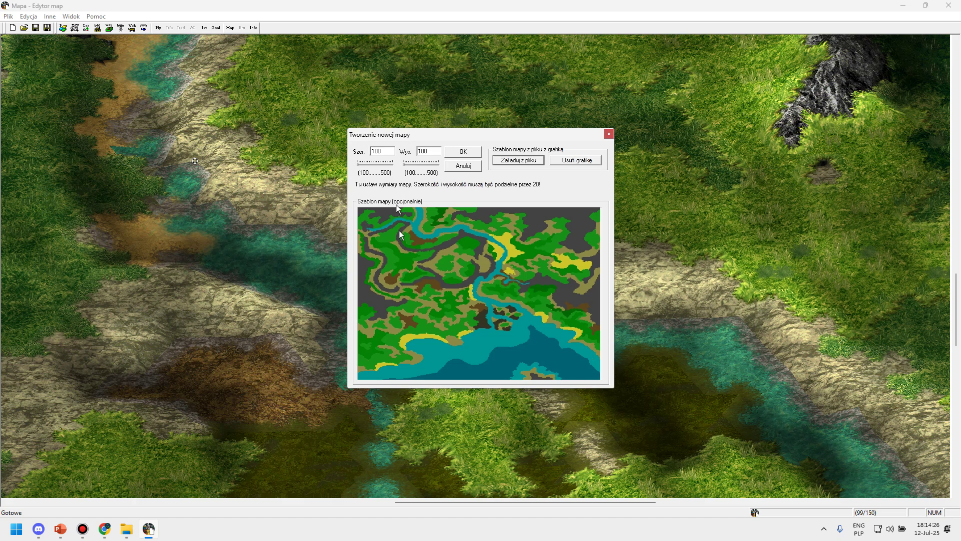
{"action": "left_click", "coordinate": [608, 135]}
- Close the map editor and open the Premaps folder inside the Editor folder of CnMod 1.3
{"action": "left_click", "coordinate": [947, 6]}
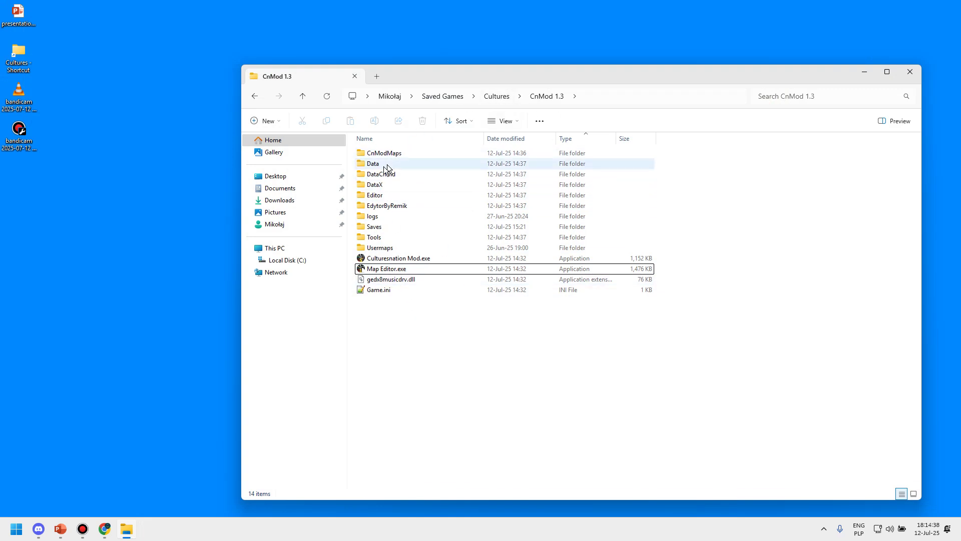
{"action": "left_click", "coordinate": [378, 200]}
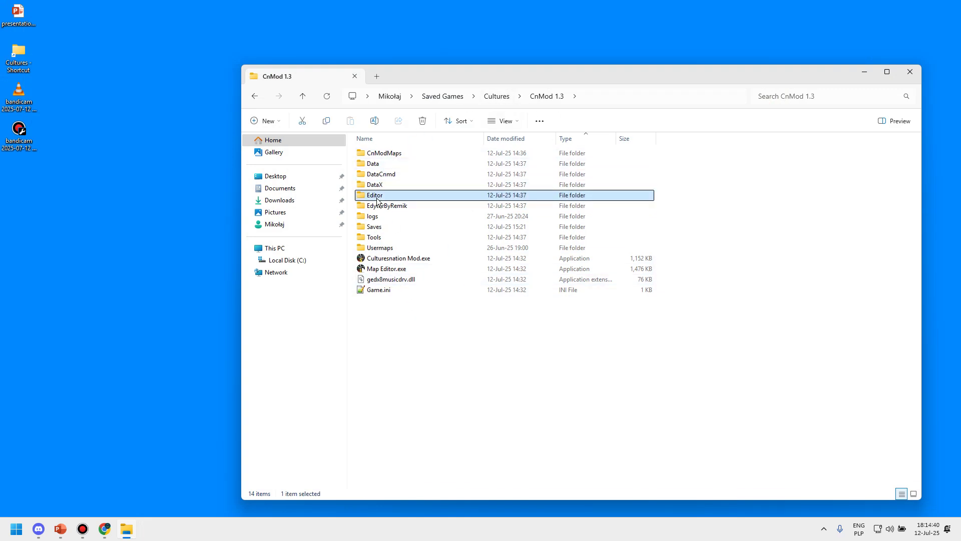
{"action": "double_click", "coordinate": [370, 196]}
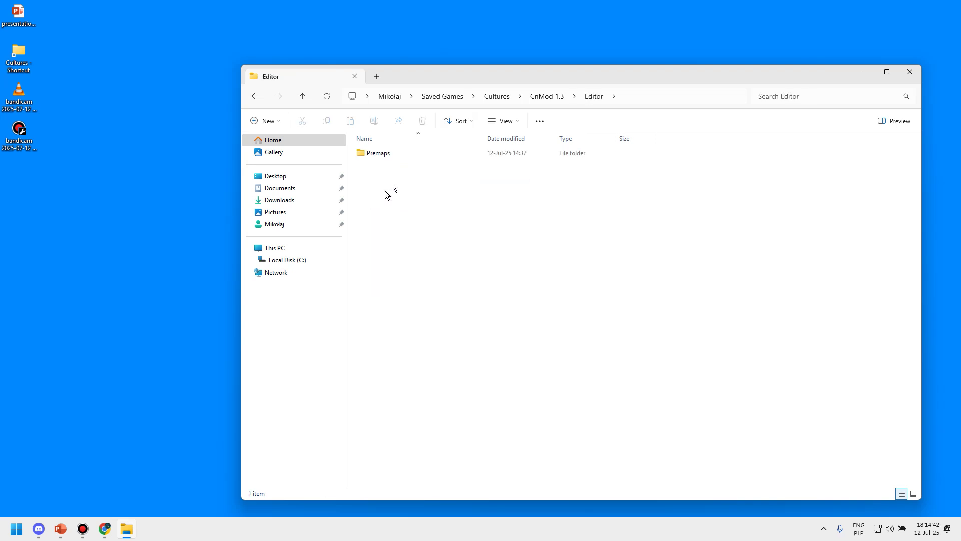
{"action": "double_click", "coordinate": [381, 154]}
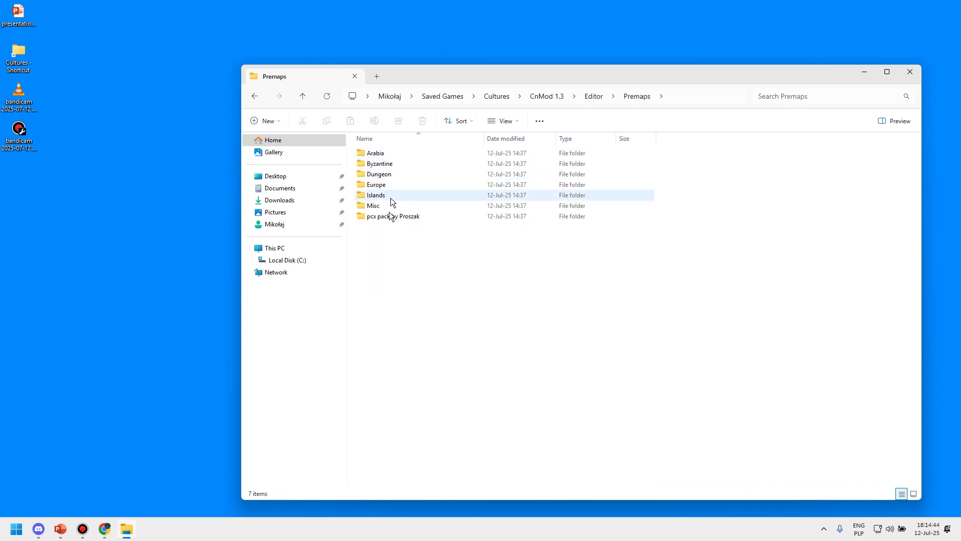
- Open Palette.pcx from the Misc premaps folder in GIMP and examine its numbered terrain colours
{"action": "left_click", "coordinate": [366, 207]}
{"action": "double_click", "coordinate": [366, 207]}
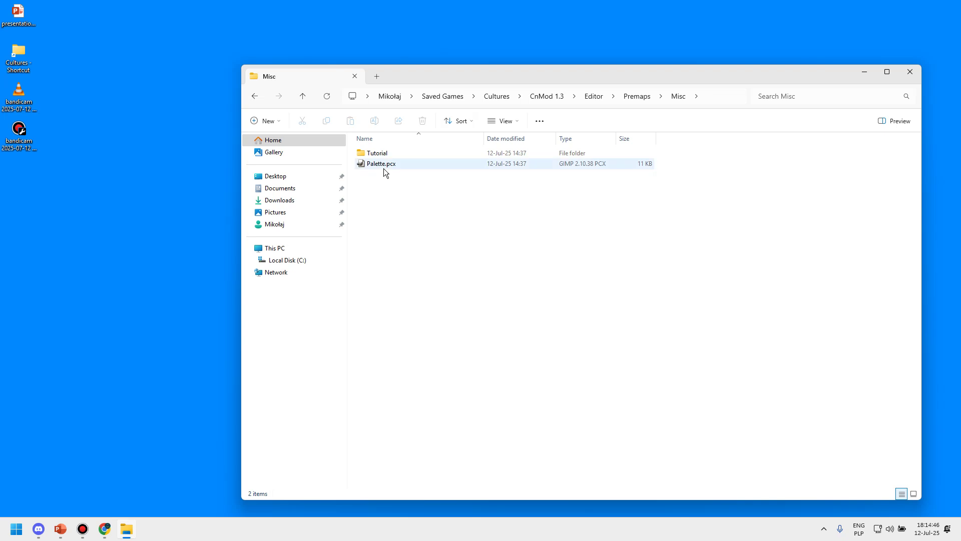
{"action": "left_click", "coordinate": [370, 166]}
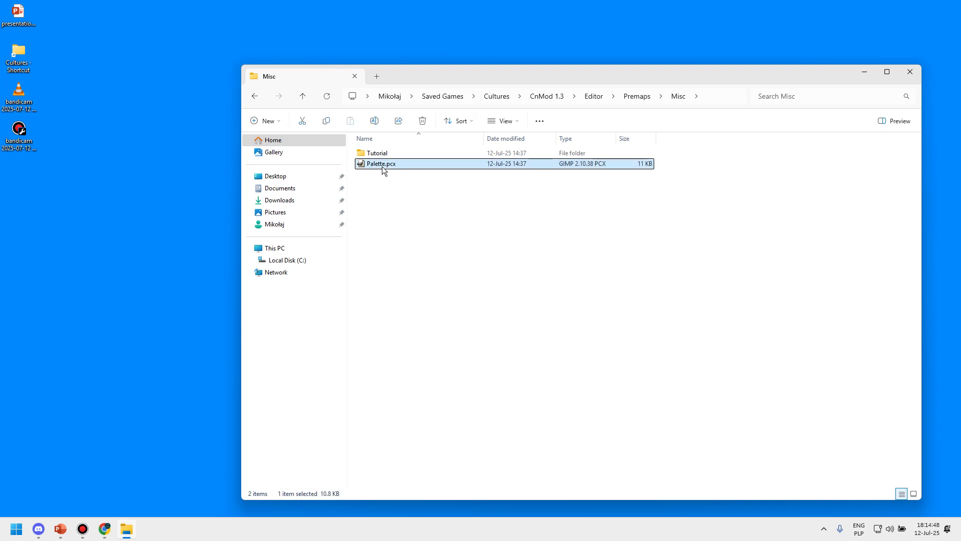
{"action": "left_click", "coordinate": [717, 98]}
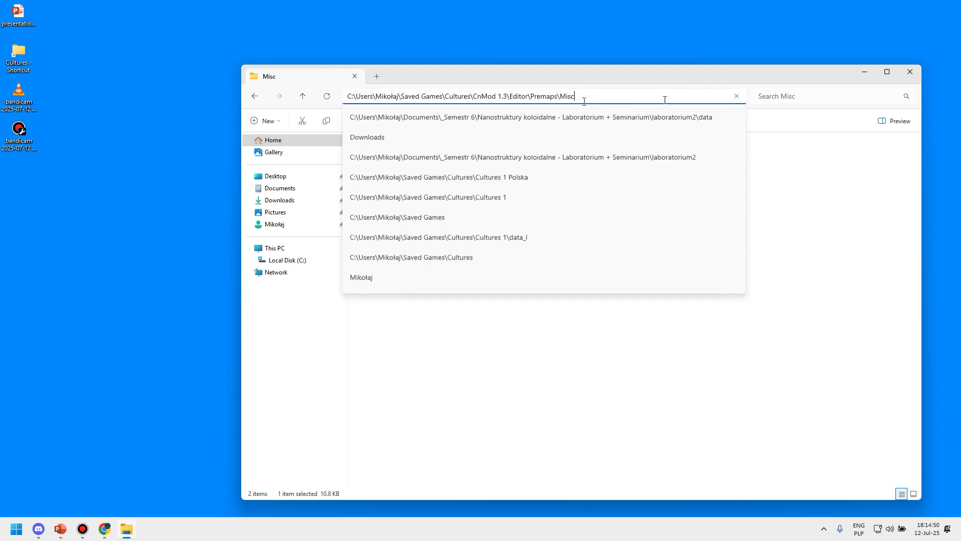
{"action": "left_click", "coordinate": [581, 166]}
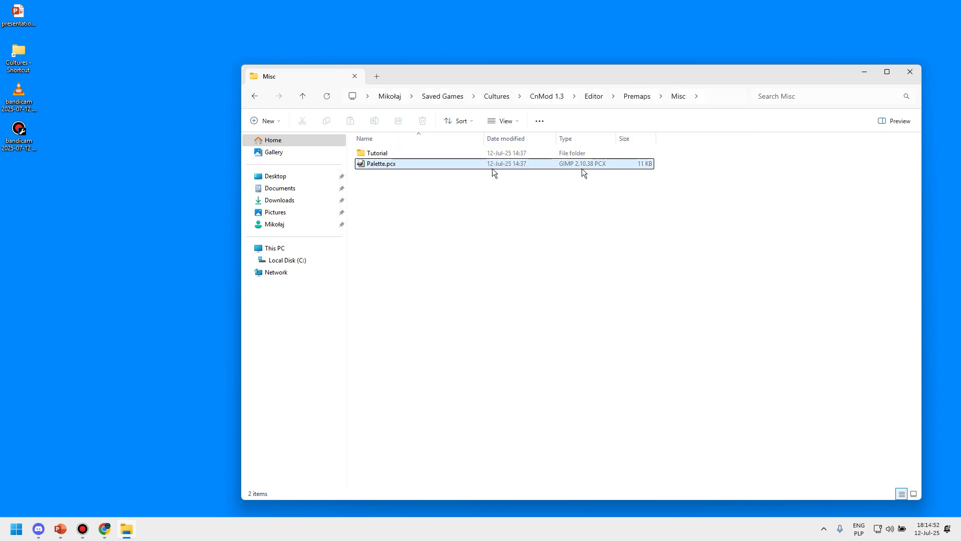
{"action": "double_click", "coordinate": [398, 161]}
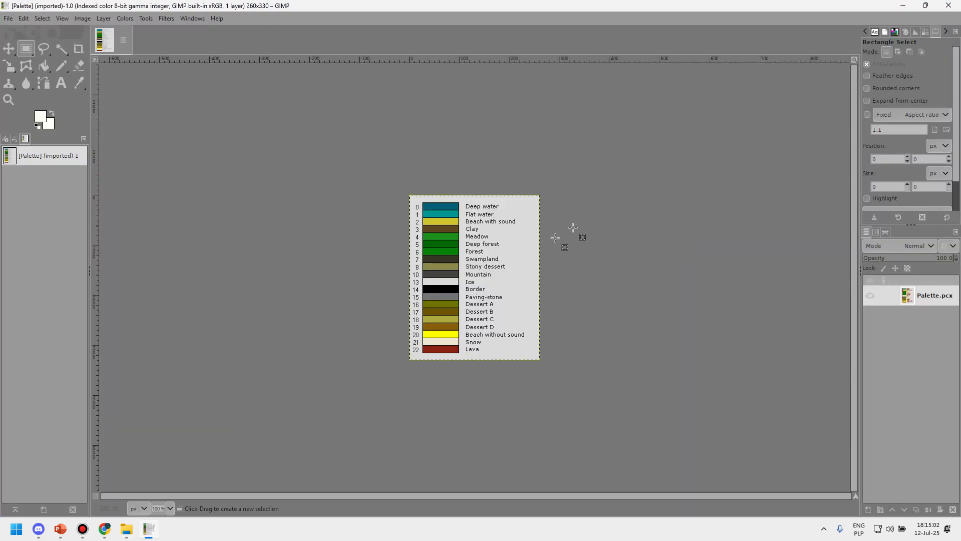
{"action": "scroll", "coordinate": [495, 291], "scroll_direction": "up", "scroll_amount": 3}
{"action": "scroll", "coordinate": [521, 288], "scroll_direction": "down", "scroll_amount": 2}
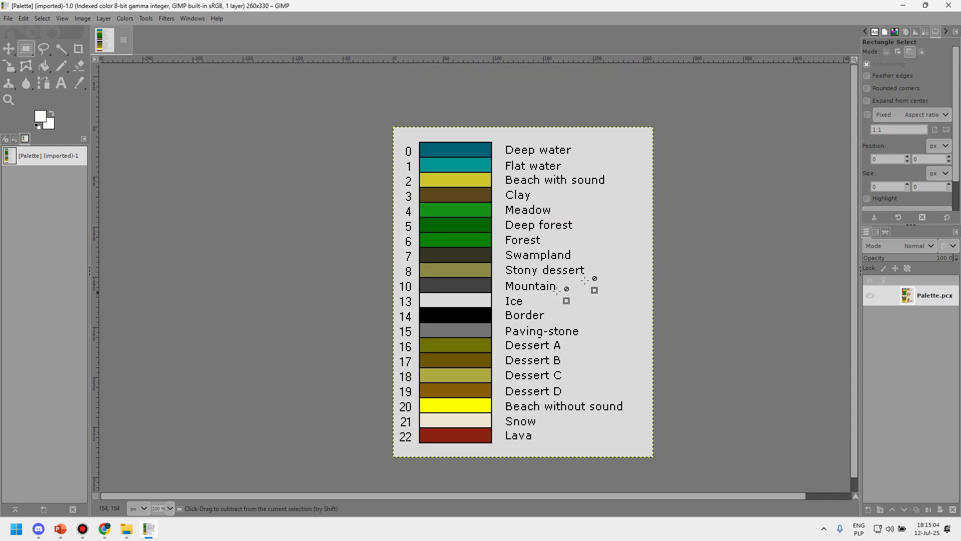
{"action": "scroll", "coordinate": [585, 280], "scroll_direction": "up", "scroll_amount": 1}
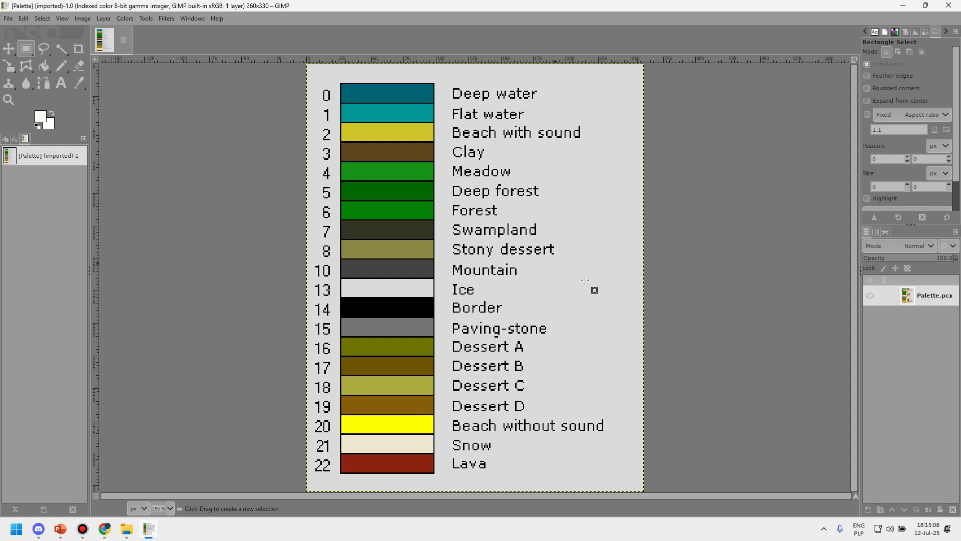
{"action": "scroll", "coordinate": [584, 281], "scroll_direction": "down", "scroll_amount": 1}
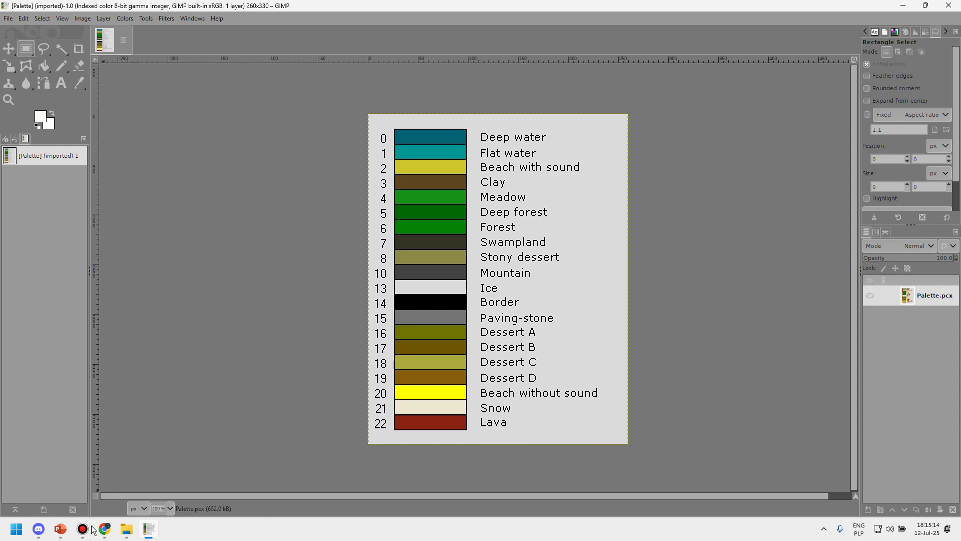
- Switch to Chrome, go to the Cultures-map-editor repository on GitHub, and open the documentation linked in its Converters section
{"action": "left_click", "coordinate": [126, 531]}
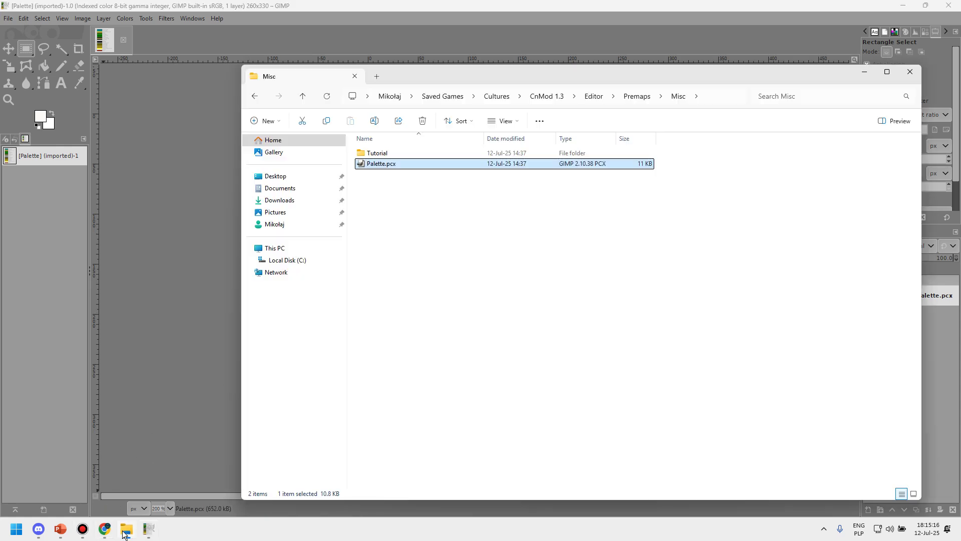
{"action": "left_click", "coordinate": [125, 532]}
{"action": "mouse_move", "coordinate": [103, 530]}
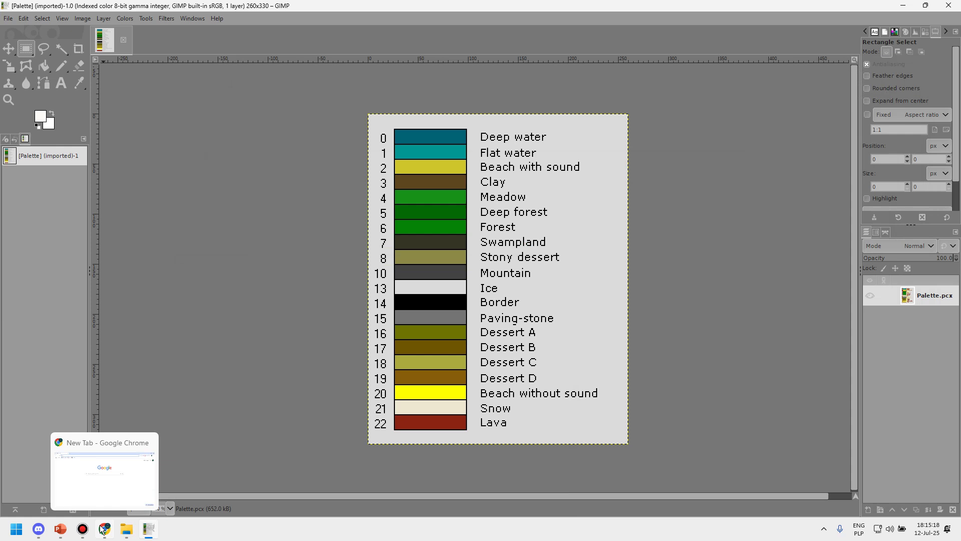
{"action": "left_click", "coordinate": [103, 530]}
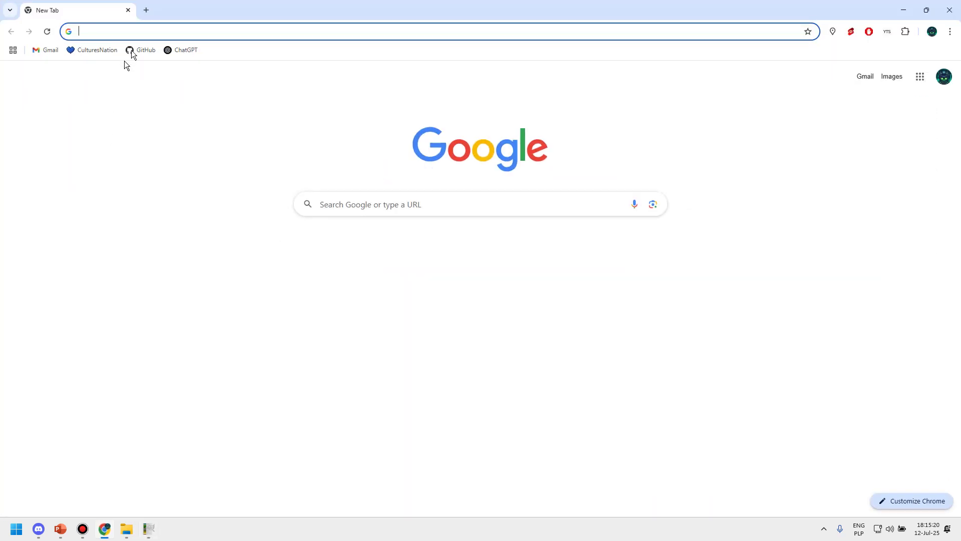
{"action": "left_click", "coordinate": [148, 52]}
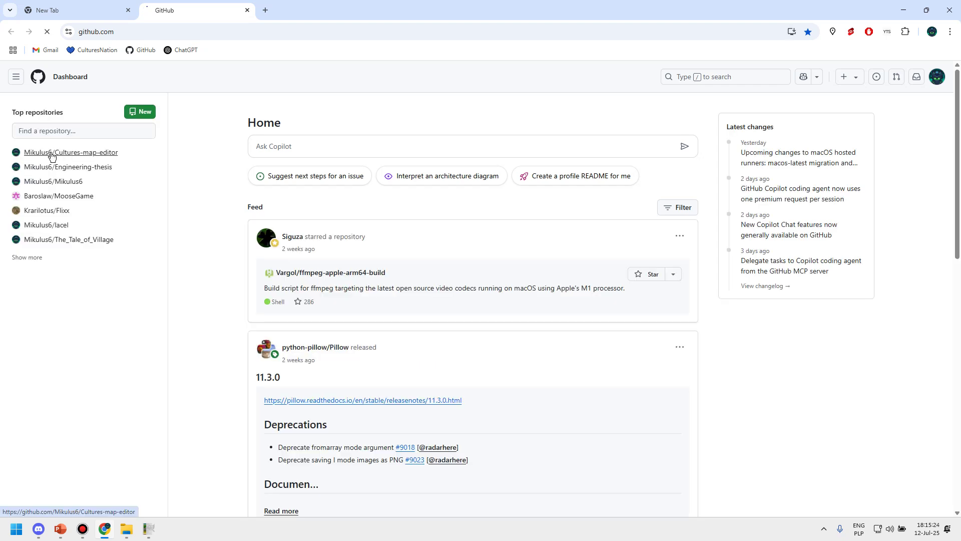
{"action": "scroll", "coordinate": [542, 289], "scroll_direction": "down", "scroll_amount": 20}
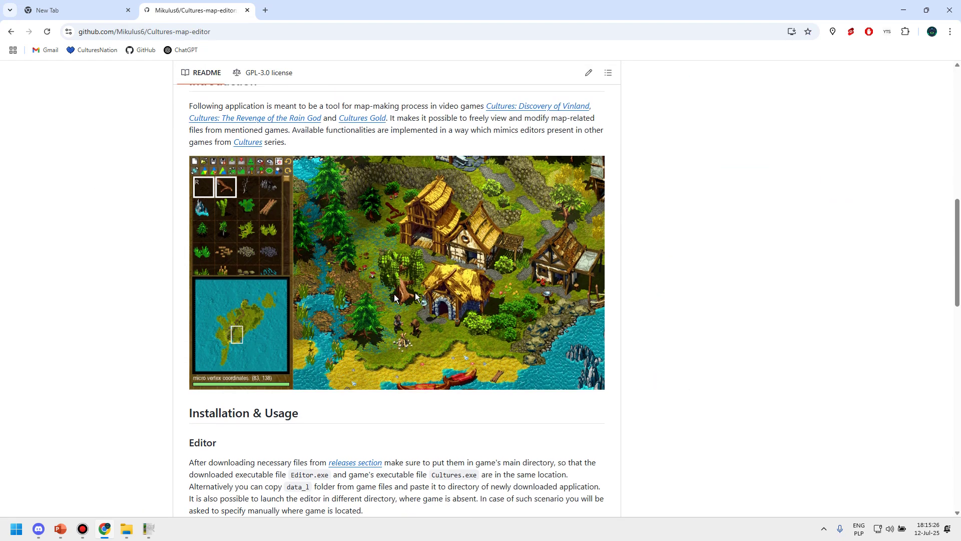
{"action": "scroll", "coordinate": [349, 296], "scroll_direction": "down", "scroll_amount": 2}
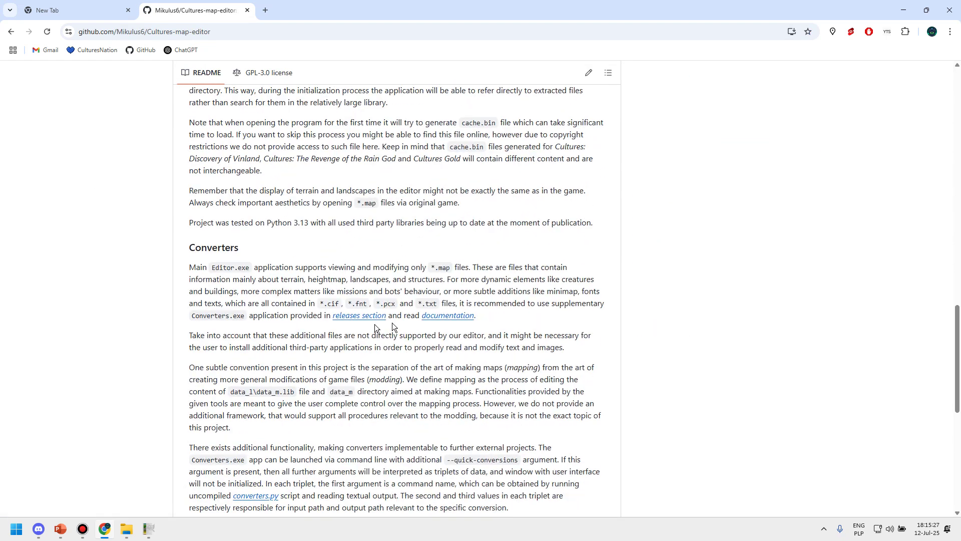
{"action": "left_click", "coordinate": [443, 317]}
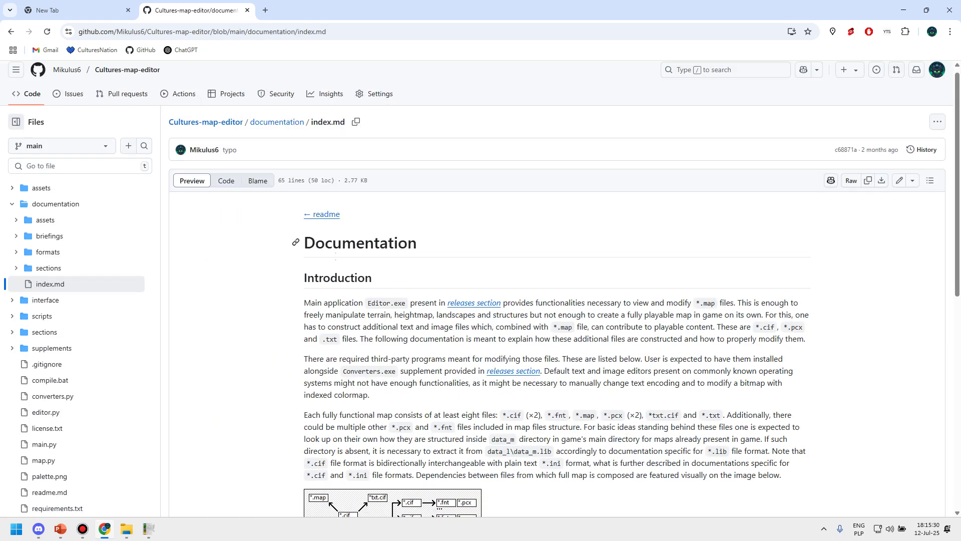
- Open the Picture Exchange (*.pcx) documentation page, view its indexed colormap explanation, and return to the palette in GIMP
{"action": "scroll", "coordinate": [359, 255], "scroll_direction": "down", "scroll_amount": 15}
{"action": "left_click", "coordinate": [353, 243]}
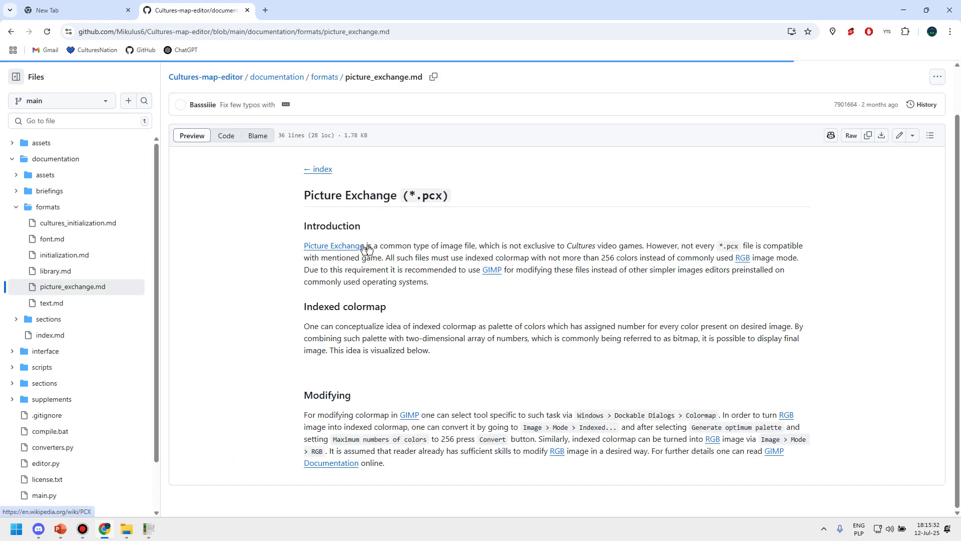
{"action": "scroll", "coordinate": [473, 256], "scroll_direction": "down", "scroll_amount": 1}
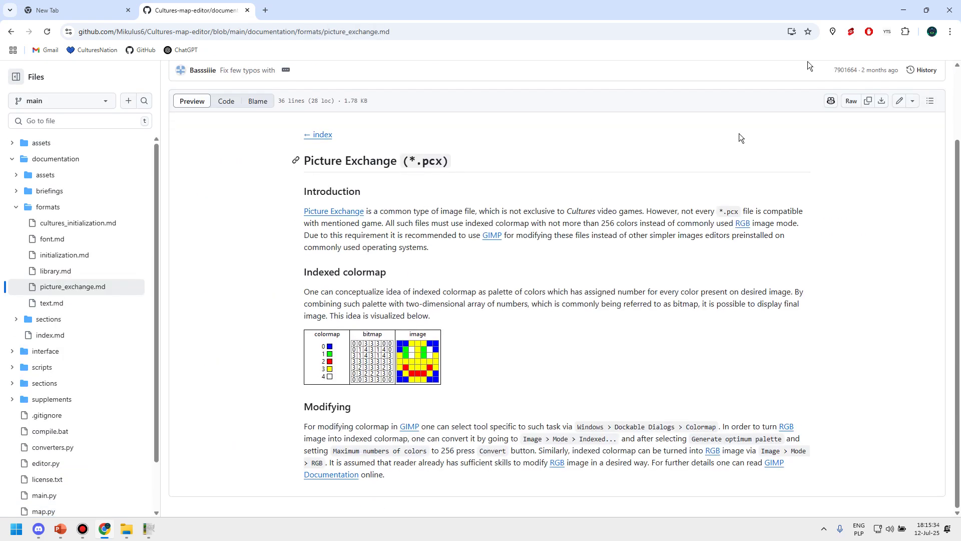
{"action": "left_click", "coordinate": [904, 10]}
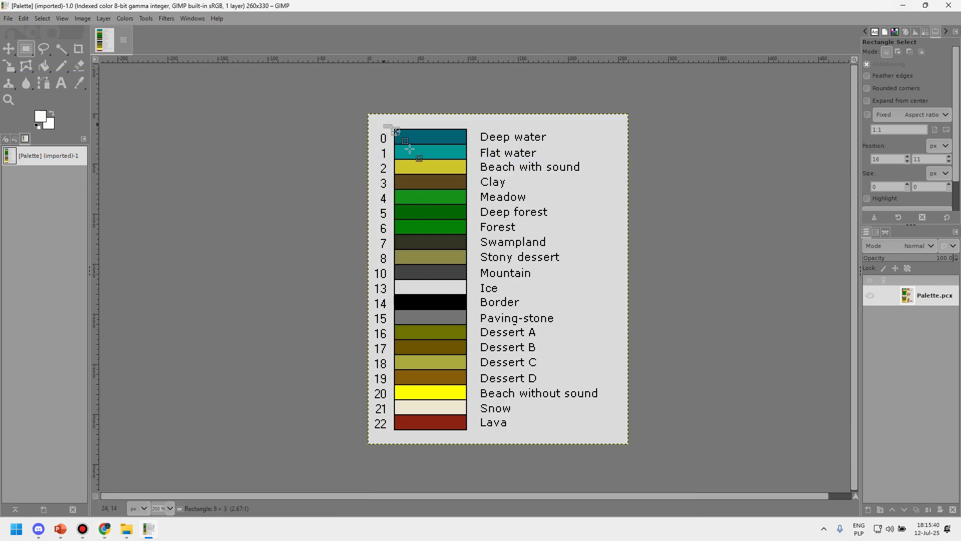
{"action": "left_click_drag", "start_coordinate": [387, 124], "coordinate": [522, 287]}
{"action": "left_click", "coordinate": [580, 280]}
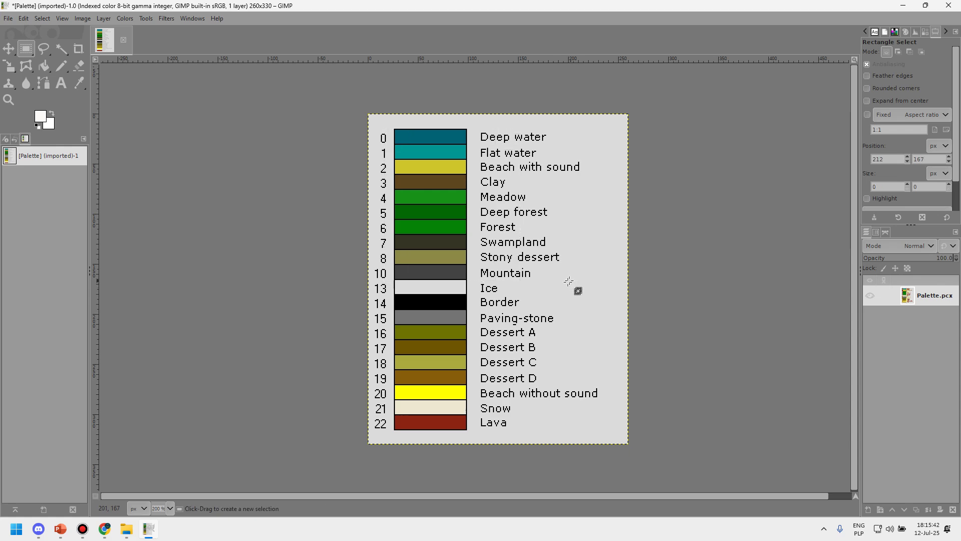
{"action": "key", "text": "ctrl"}
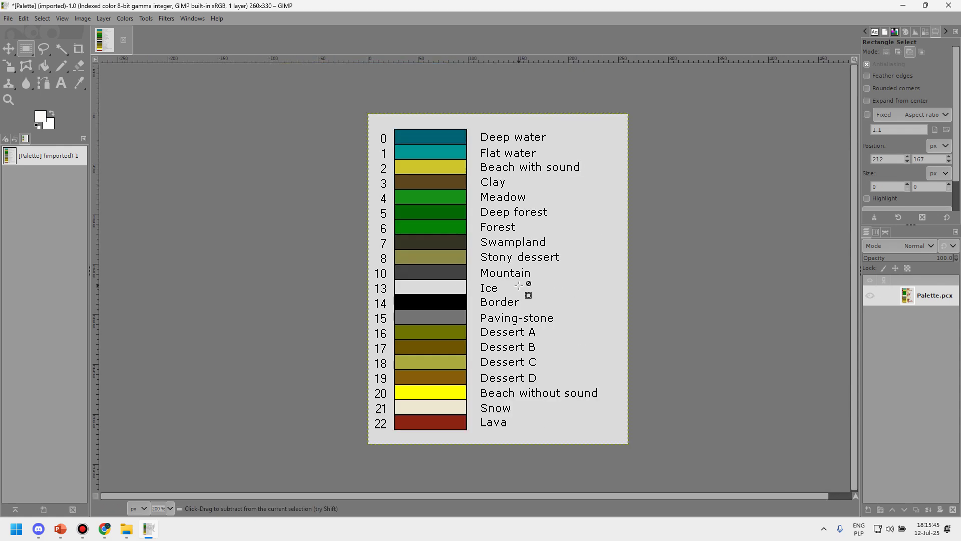
- Show the available file actions for Palette.pcx in the Misc folder, and return to the image in GIMP
{"action": "left_click", "coordinate": [126, 529]}
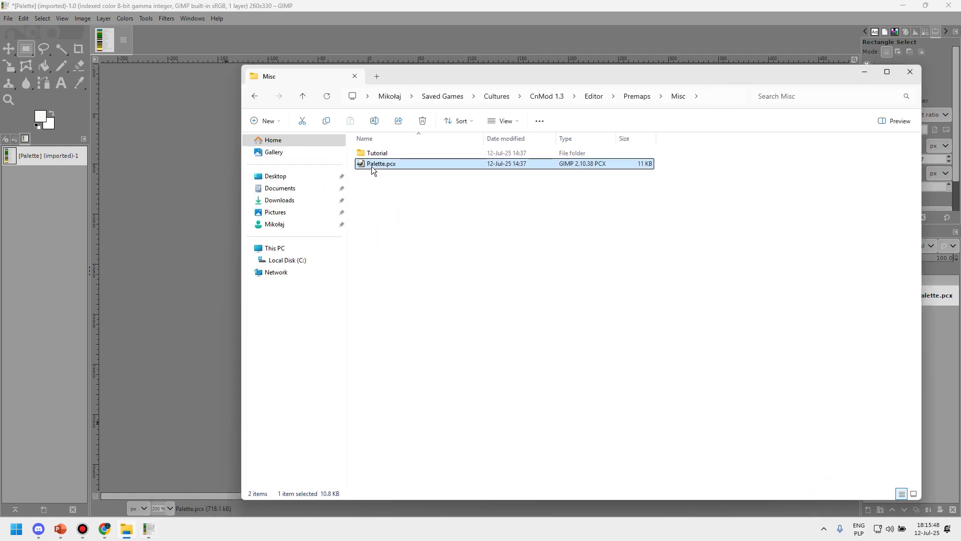
{"action": "right_click", "coordinate": [372, 167]}
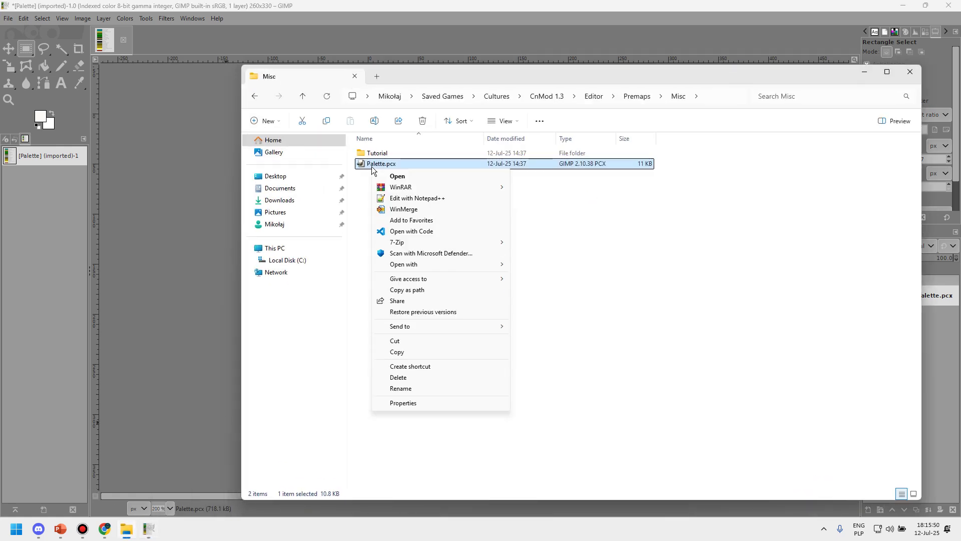
{"action": "left_click", "coordinate": [583, 242]}
{"action": "left_click", "coordinate": [159, 214]}
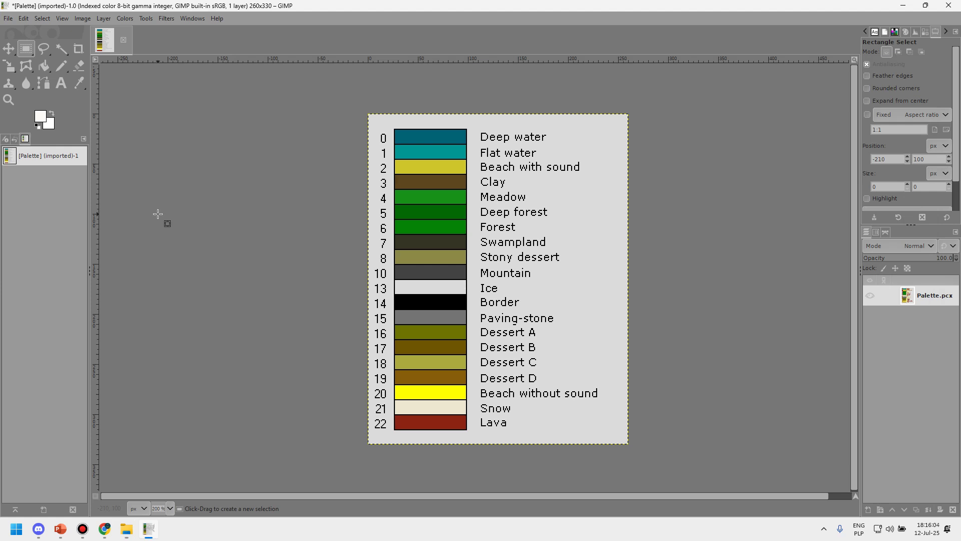
- Close the open presentation.pptx window and return to the palette image in GIMP
{"action": "key", "text": "alt+Tab"}
{"action": "key", "text": "alt+Tab"}
{"action": "key", "text": "alt+Tab"}
{"action": "key", "text": "alt+Tab"}
{"action": "key", "text": "alt+Tab"}
{"action": "key", "text": "alt+Tab"}
{"action": "key", "text": "alt+Tab"}
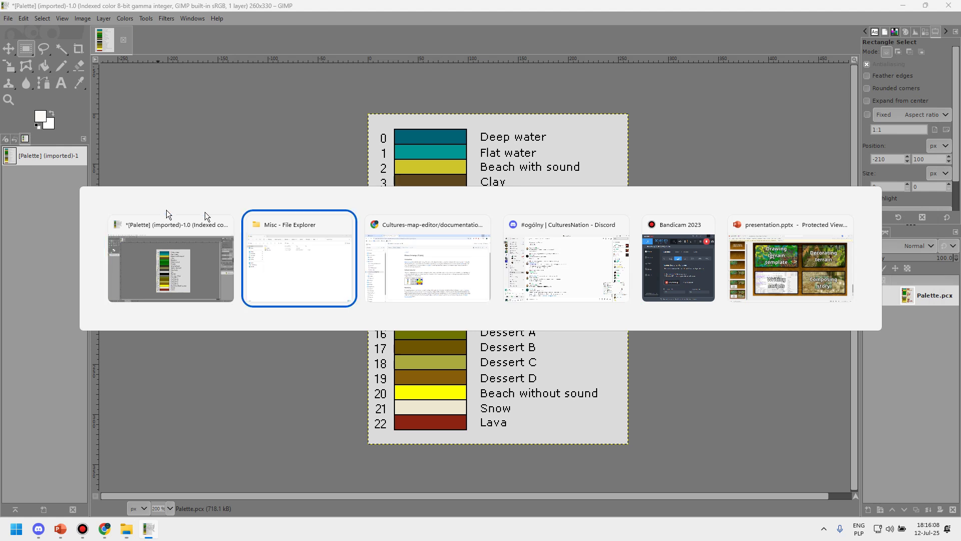
{"action": "left_click", "coordinate": [848, 226]}
{"action": "left_click", "coordinate": [416, 268]}
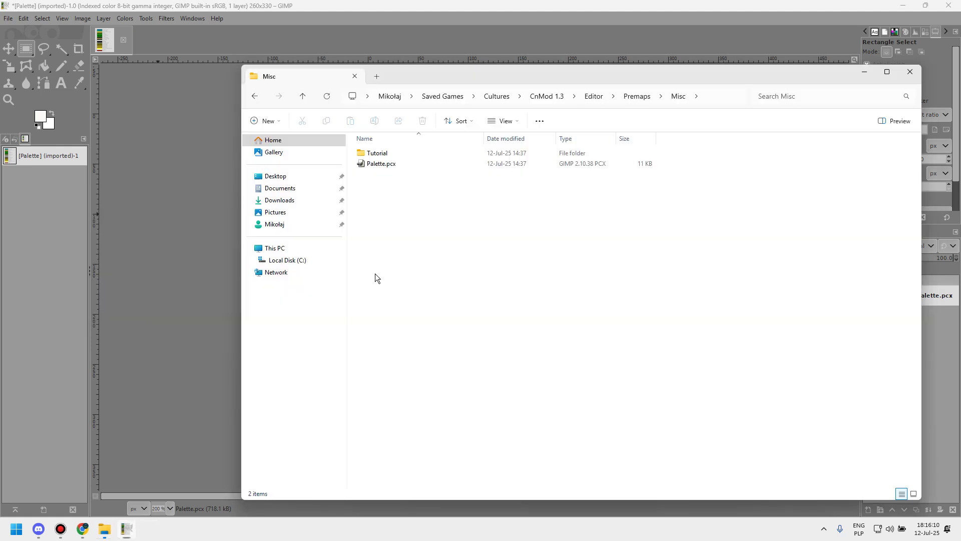
{"action": "left_click", "coordinate": [180, 229]}
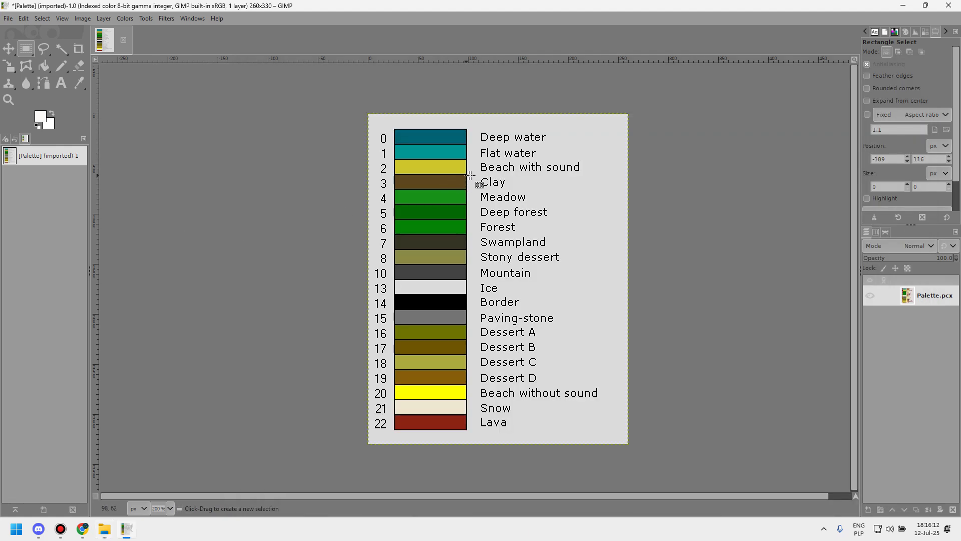
- Examine the colour mode options available for the palette image without converting it
{"action": "scroll", "coordinate": [452, 222], "scroll_direction": "up", "scroll_amount": 1}
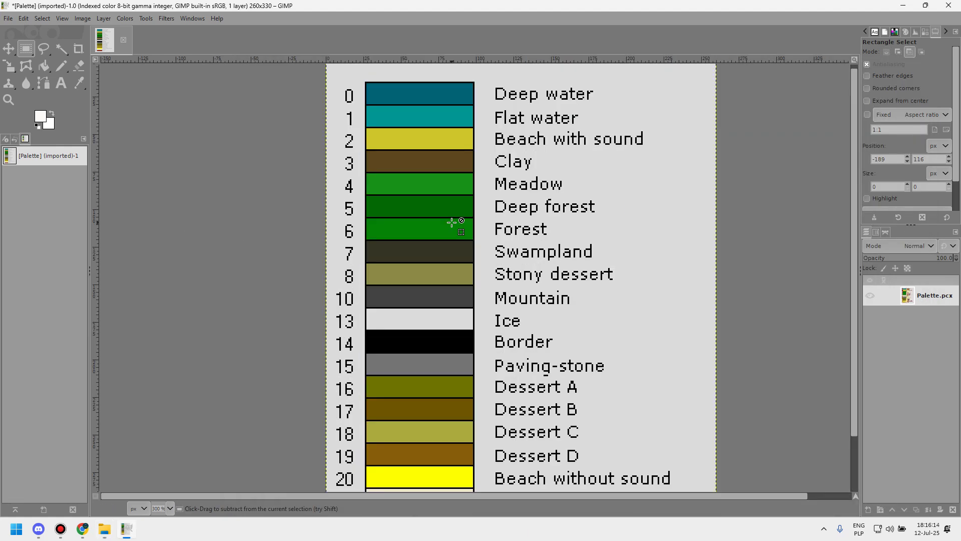
{"action": "scroll", "coordinate": [452, 221], "scroll_direction": "down", "scroll_amount": 1}
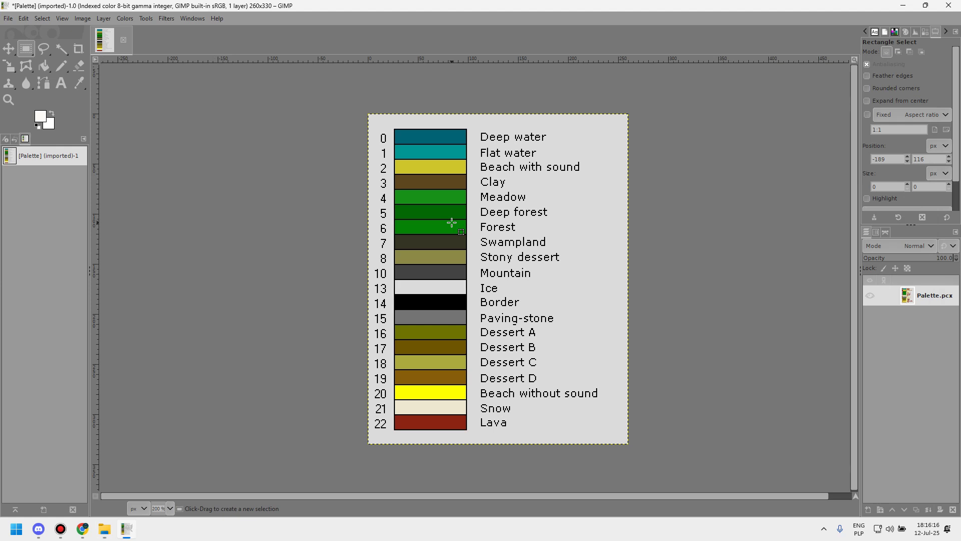
{"action": "left_click", "coordinate": [917, 31]}
{"action": "left_click", "coordinate": [935, 32]}
{"action": "left_click", "coordinate": [77, 20]}
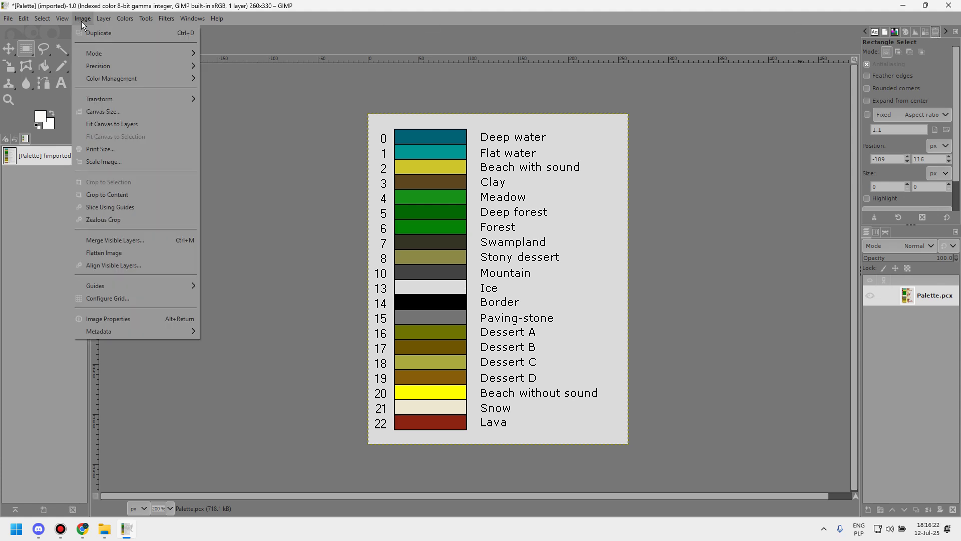
{"action": "mouse_move", "coordinate": [95, 54]}
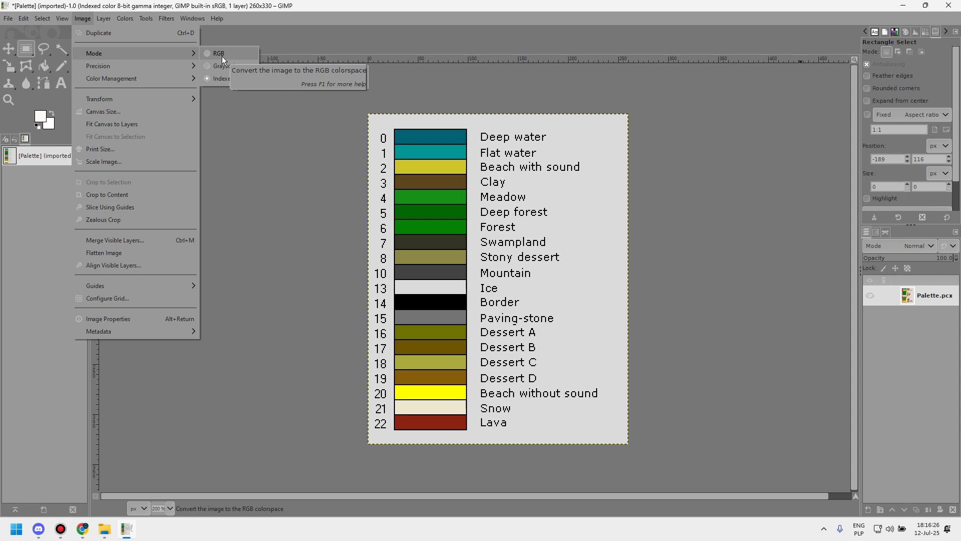
{"action": "left_click", "coordinate": [310, 163]}
- Switch to Chrome, open the colormap illustration pcx_visualization.png in a new tab, and enlarge it to 500%
{"action": "left_click", "coordinate": [85, 533]}
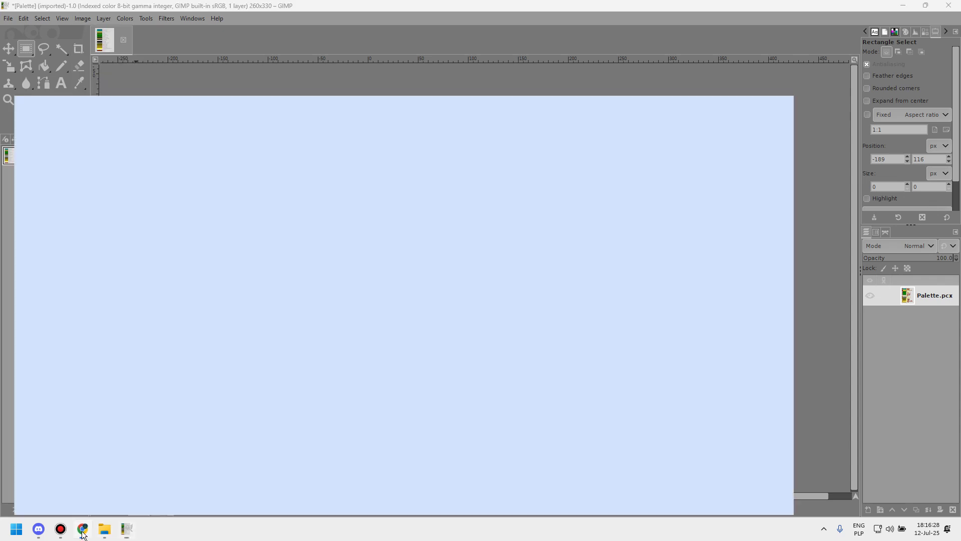
{"action": "right_click", "coordinate": [362, 356]}
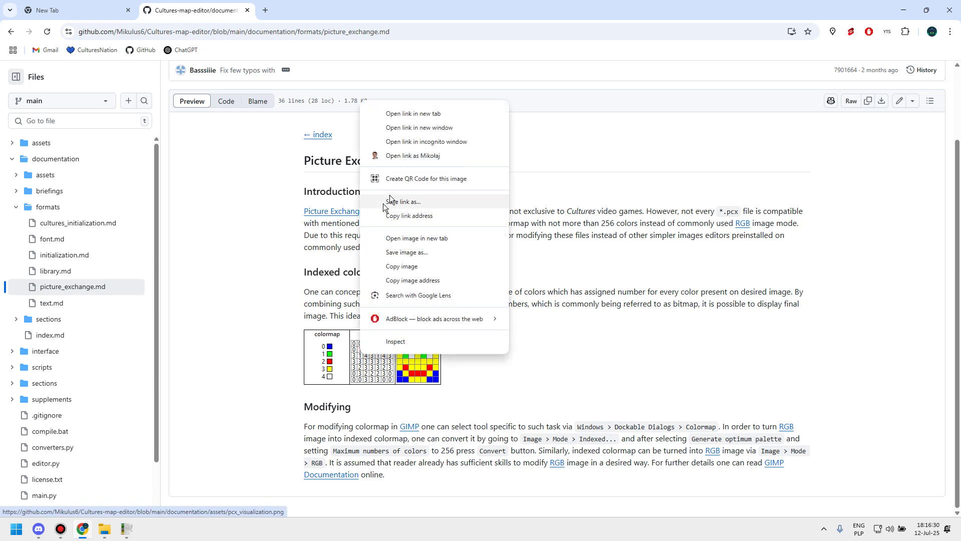
{"action": "left_click", "coordinate": [393, 238]}
{"action": "left_click", "coordinate": [303, 6]}
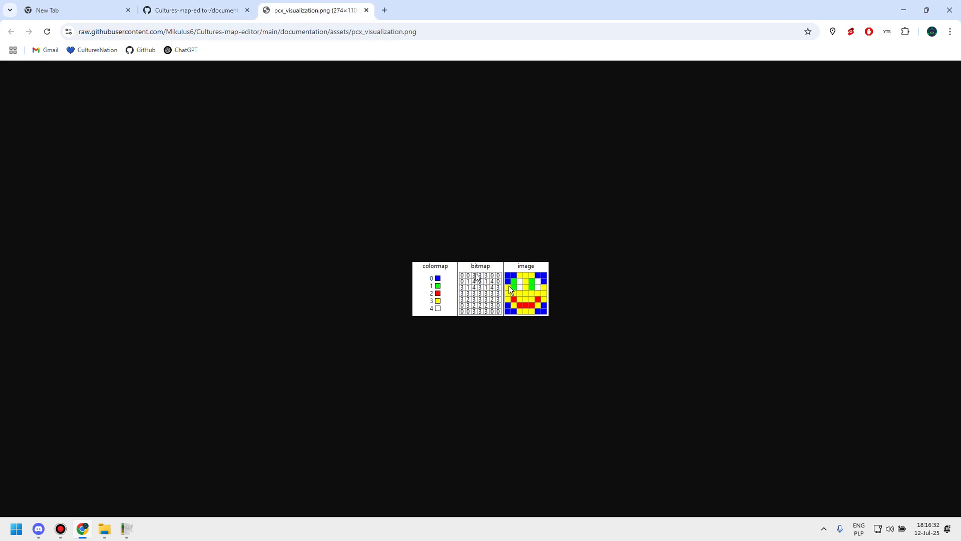
{"action": "scroll", "coordinate": [506, 312], "scroll_direction": "up", "scroll_amount": 9, "text": "ctrl"}
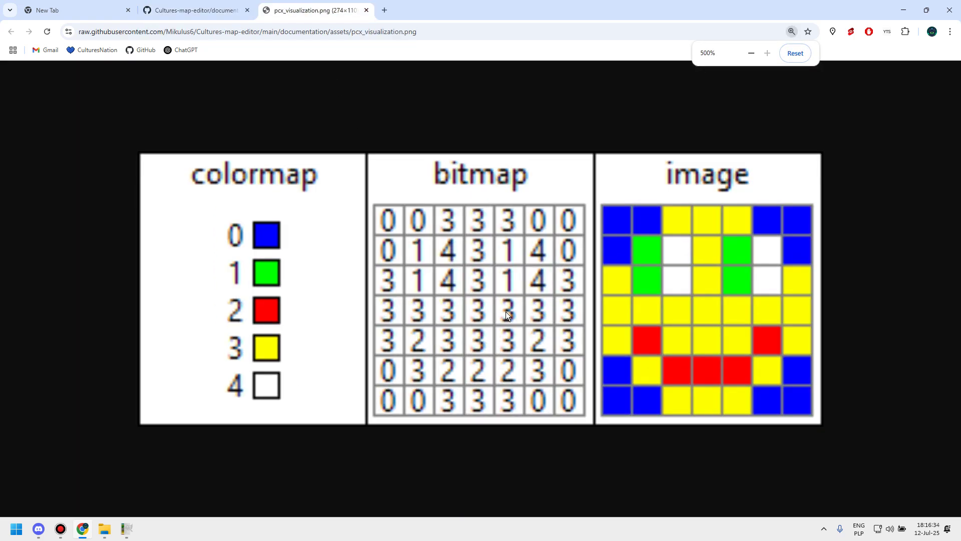
{"action": "key", "text": "alt+Tab"}
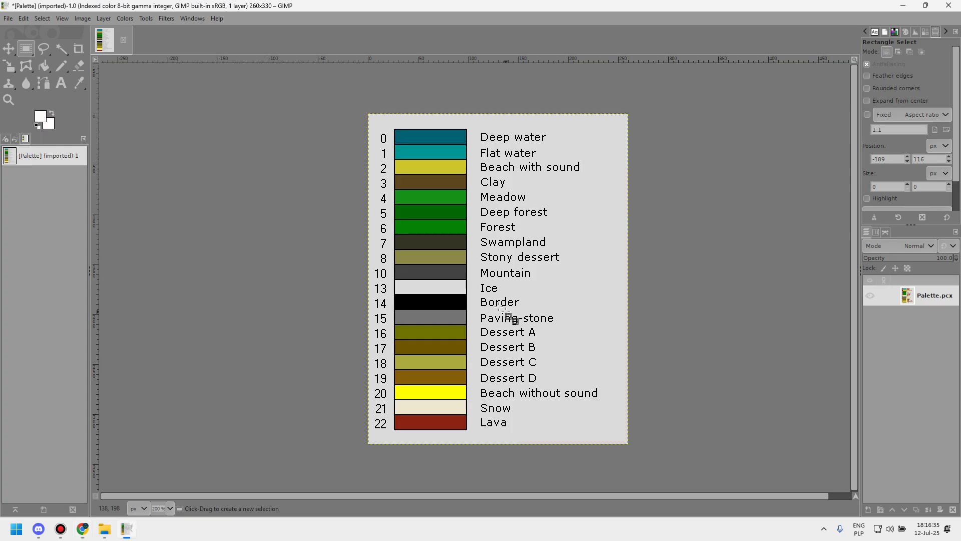
- Create a new 260 × 330 px RGB image and draw black freehand lines on it with the Pencil using default colours
{"action": "left_click", "coordinate": [8, 18]}
{"action": "left_click", "coordinate": [23, 28]}
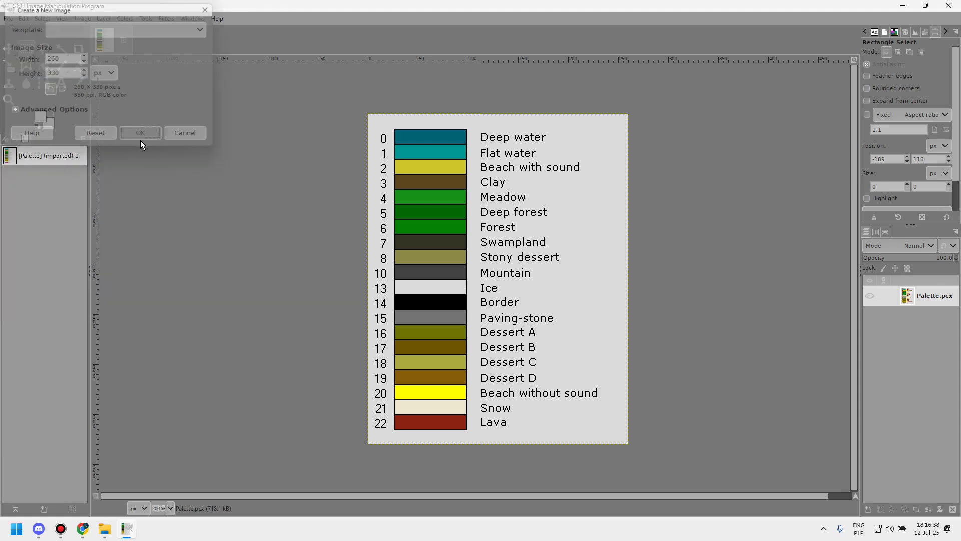
{"action": "left_click", "coordinate": [141, 138]}
{"action": "left_click", "coordinate": [37, 125]}
{"action": "left_click", "coordinate": [60, 66]}
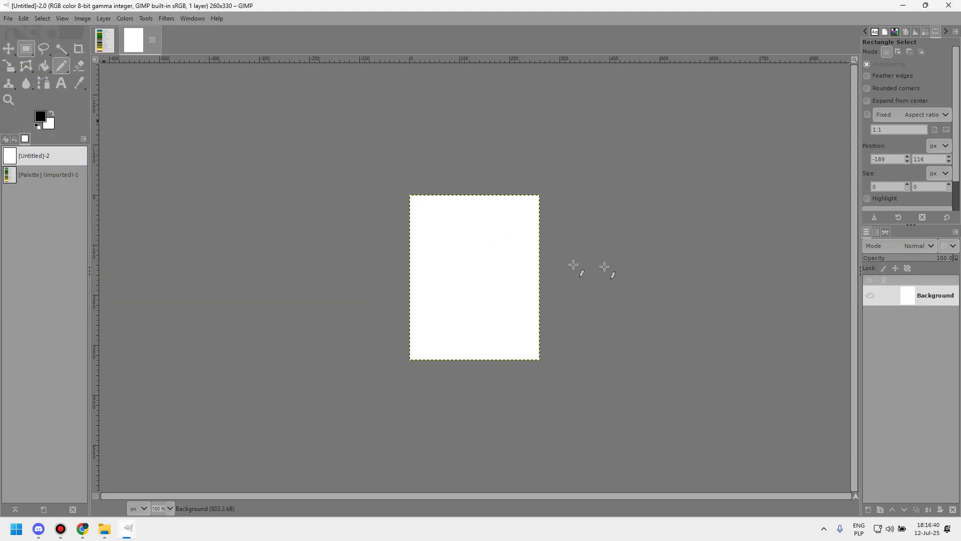
{"action": "mouse_move", "coordinate": [574, 264]}
{"action": "left_mouse_down"}
{"action": "mouse_move", "coordinate": [441, 270]}
{"action": "mouse_move", "coordinate": [471, 196]}
{"action": "mouse_move", "coordinate": [461, 288]}
{"action": "left_mouse_up"}
{"action": "scroll", "coordinate": [461, 287], "scroll_direction": "up", "scroll_amount": 7}
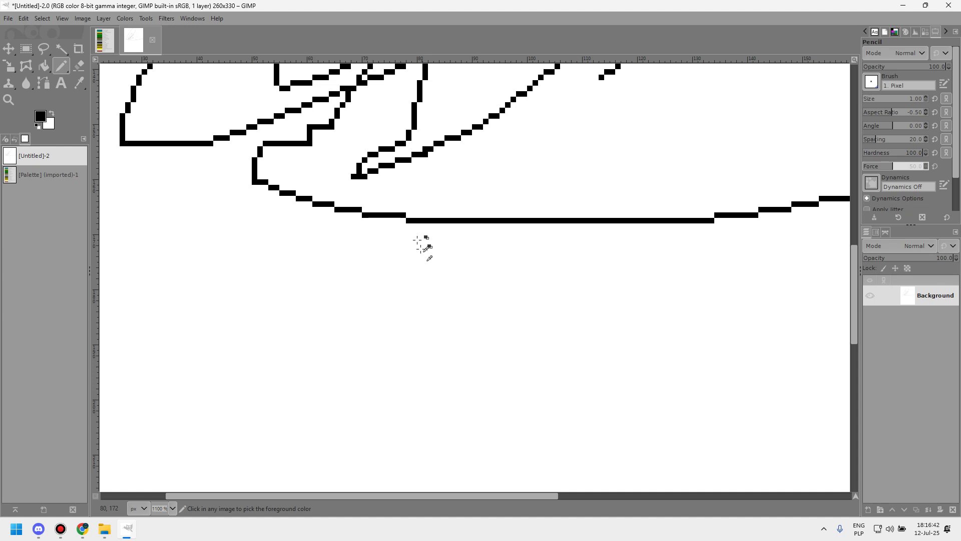
- Select a single pixel just below the drawn line and set the foreground colour to the blue 525aa7
{"action": "left_click", "coordinate": [26, 49]}
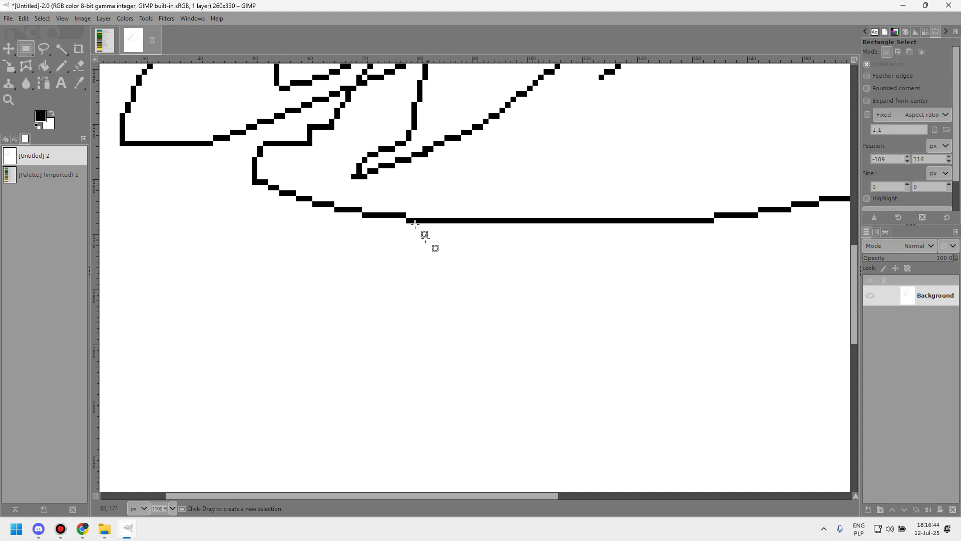
{"action": "left_click_drag", "start_coordinate": [408, 225], "coordinate": [409, 226]}
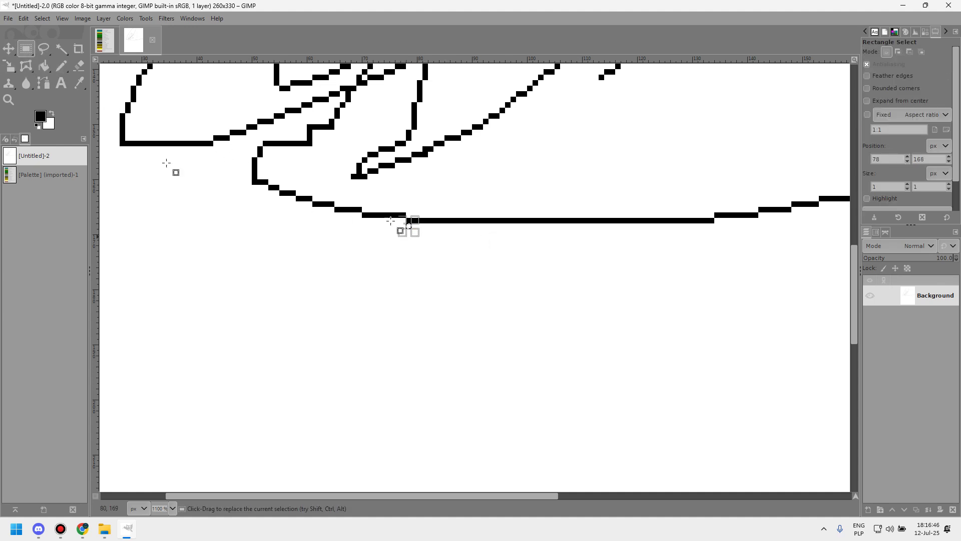
{"action": "left_click", "coordinate": [39, 118]}
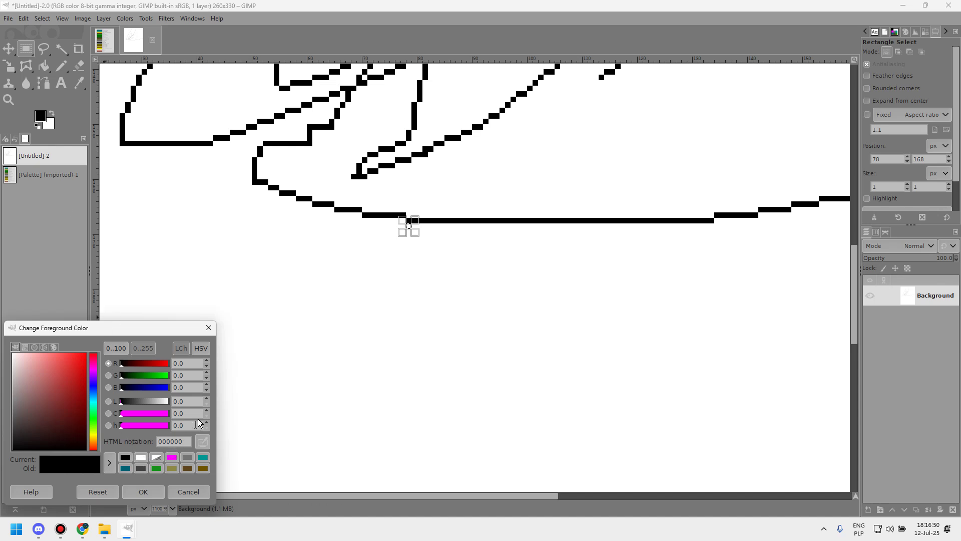
{"action": "left_click", "coordinate": [79, 82]}
{"action": "left_click_drag", "start_coordinate": [274, 188], "coordinate": [228, 293]}
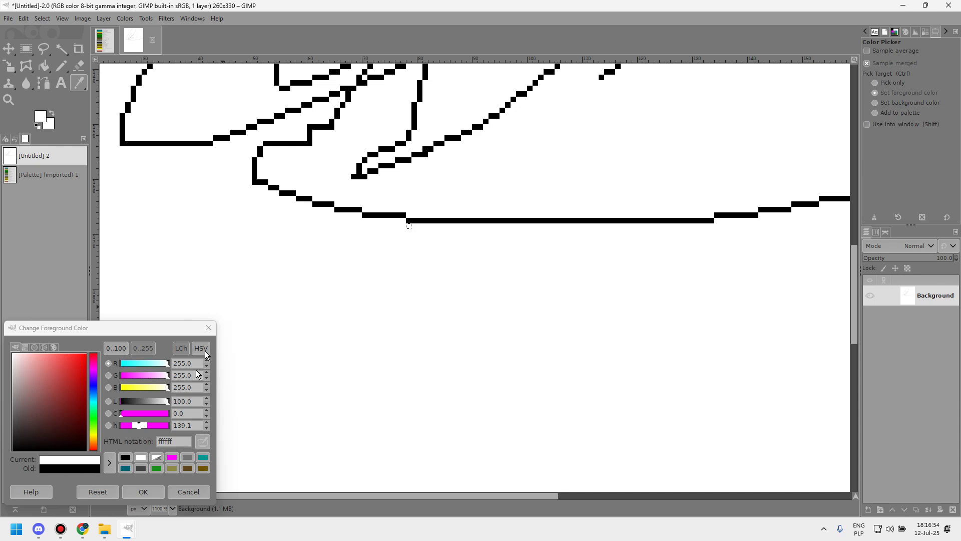
{"action": "left_click_drag", "start_coordinate": [295, 137], "coordinate": [235, 200]}
{"action": "left_click_drag", "start_coordinate": [149, 364], "coordinate": [152, 386]}
{"action": "left_click", "coordinate": [44, 65]}
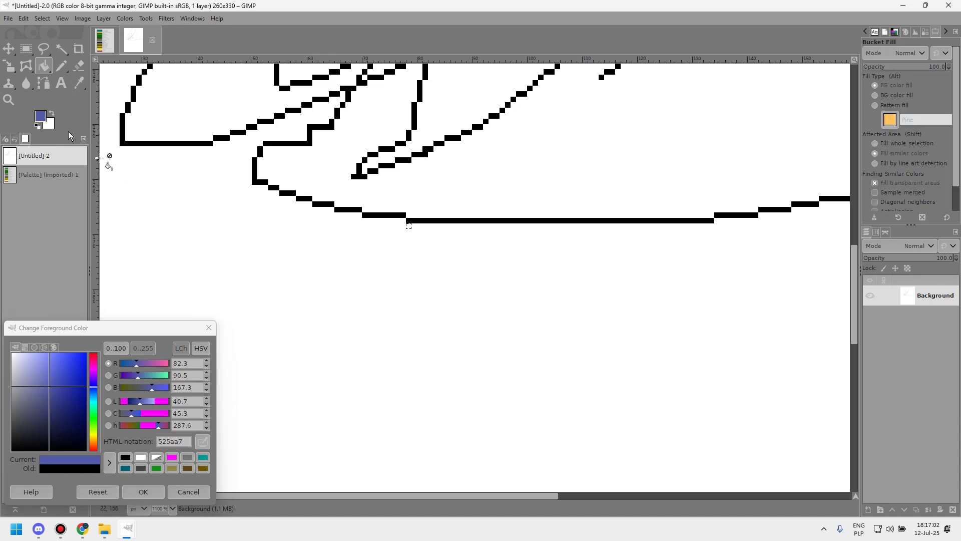
{"action": "left_click", "coordinate": [61, 66]}
{"action": "left_click", "coordinate": [139, 490]}
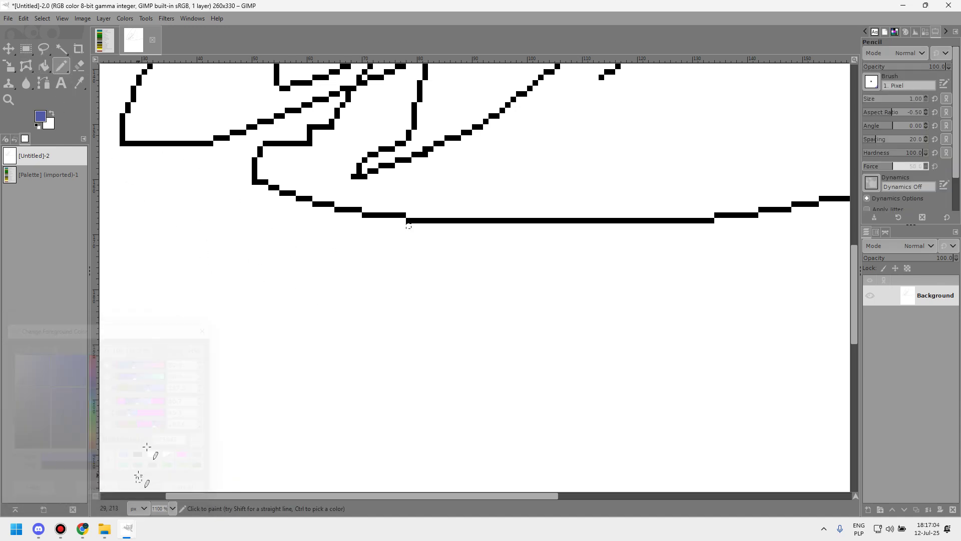
- Activate Bucket Fill and compare the pixels of the untitled RGB drawing with the indexed palette image
{"action": "left_click", "coordinate": [43, 65]}
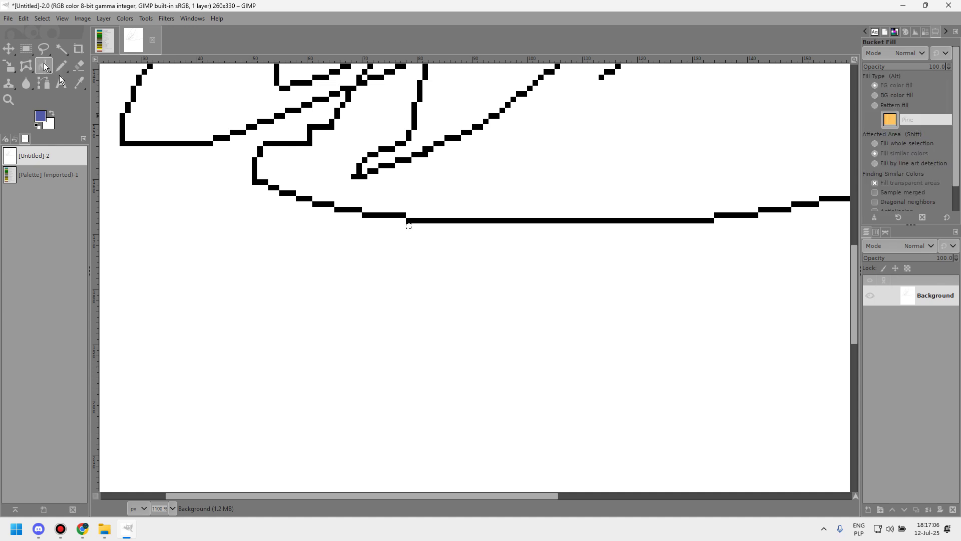
{"action": "key", "text": "minus"}
{"action": "key", "text": "minus"}
{"action": "key", "text": "minus"}
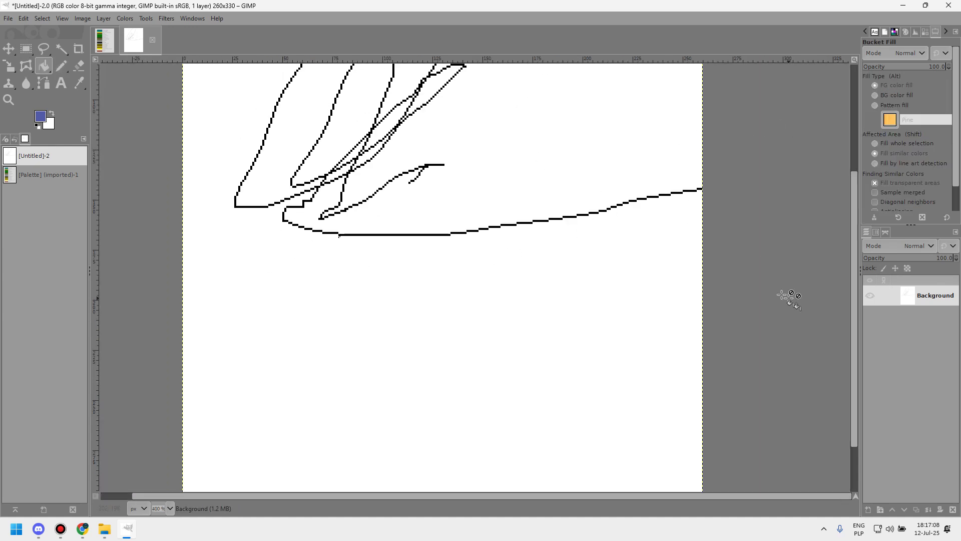
{"action": "scroll", "coordinate": [275, 142], "scroll_direction": "up", "scroll_amount": 3}
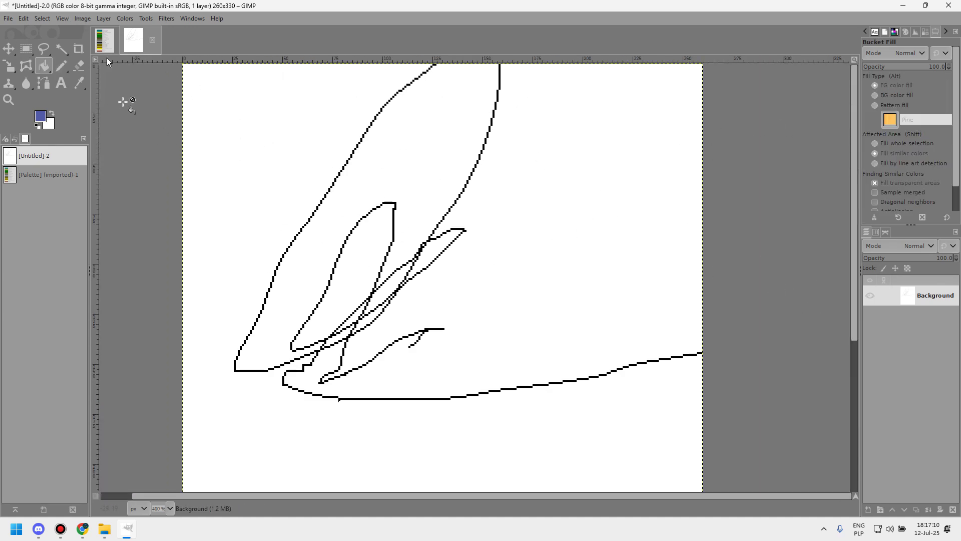
{"action": "left_click", "coordinate": [112, 49]}
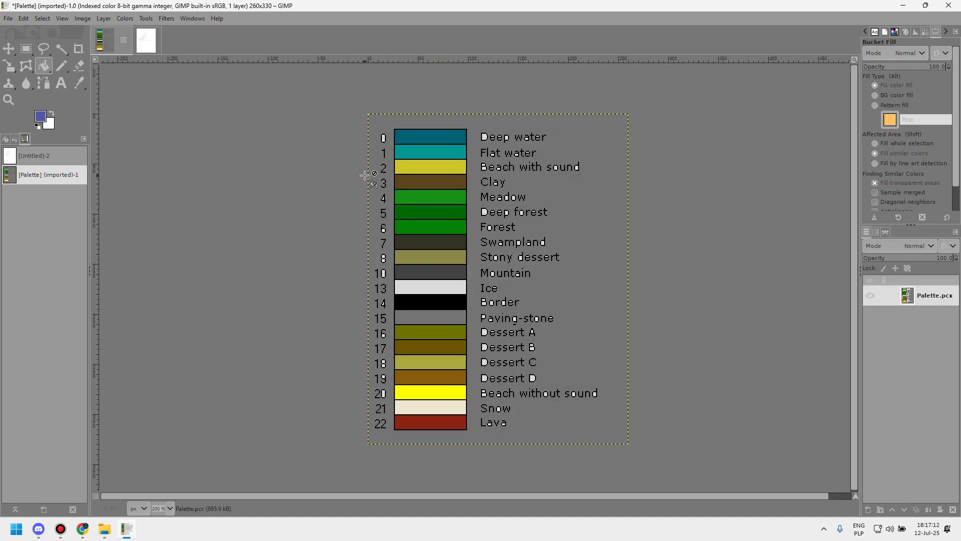
{"action": "left_click", "coordinate": [145, 39]}
{"action": "scroll", "coordinate": [364, 298], "scroll_direction": "up", "scroll_amount": 2}
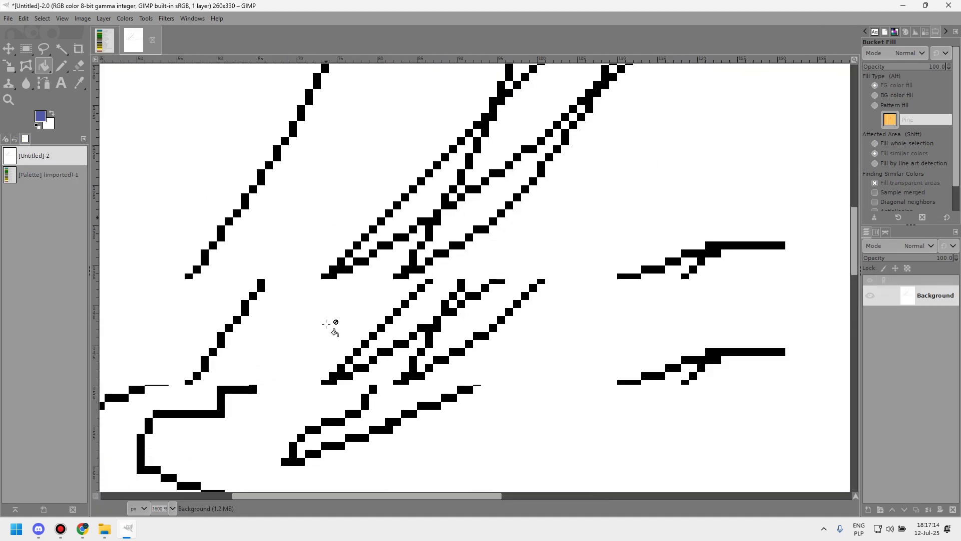
{"action": "scroll", "coordinate": [333, 326], "scroll_direction": "down", "scroll_amount": 4}
- Switch to Chrome and examine the colormap, bitmap and image illustration in pcx_visualization.png
{"action": "key", "text": "alt+Tab"}
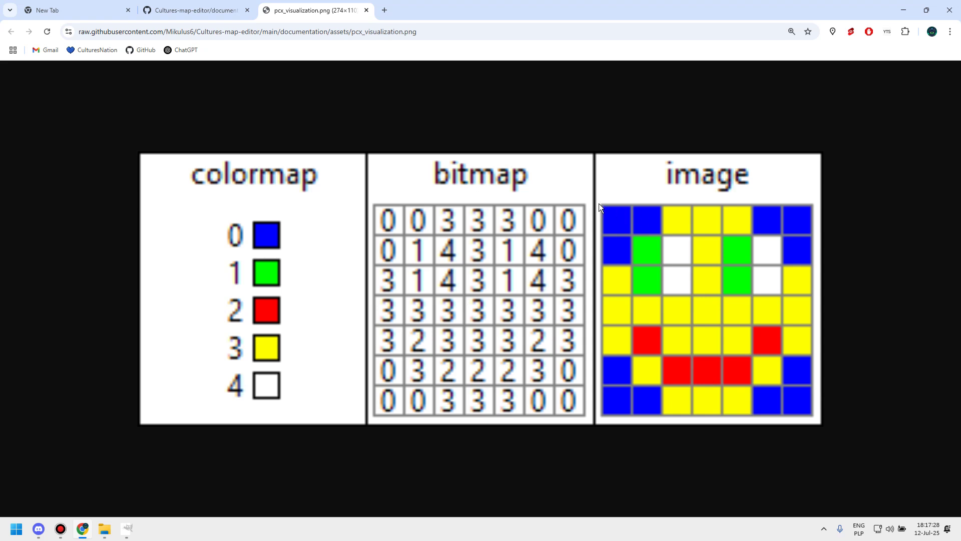
{"action": "left_click", "coordinate": [60, 529]}
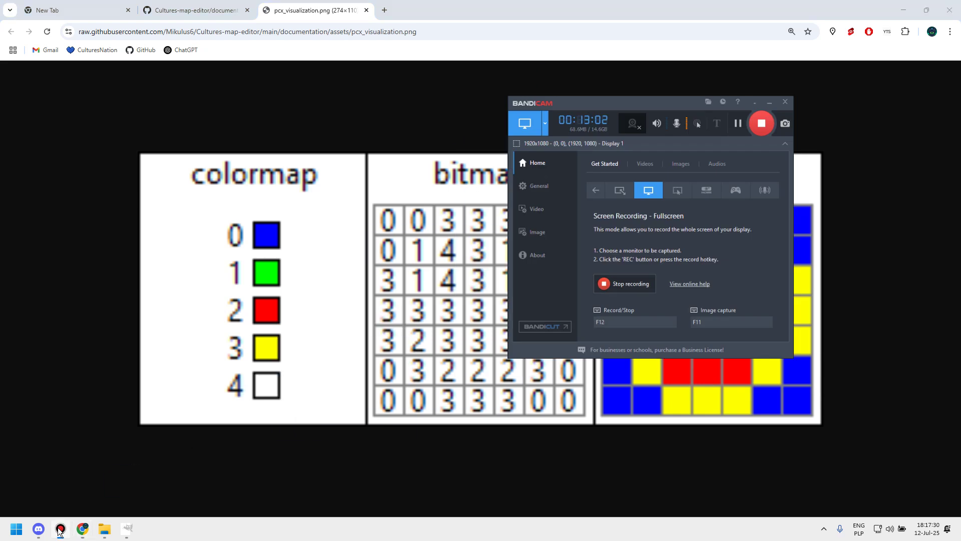
{"action": "left_click", "coordinate": [60, 529]}
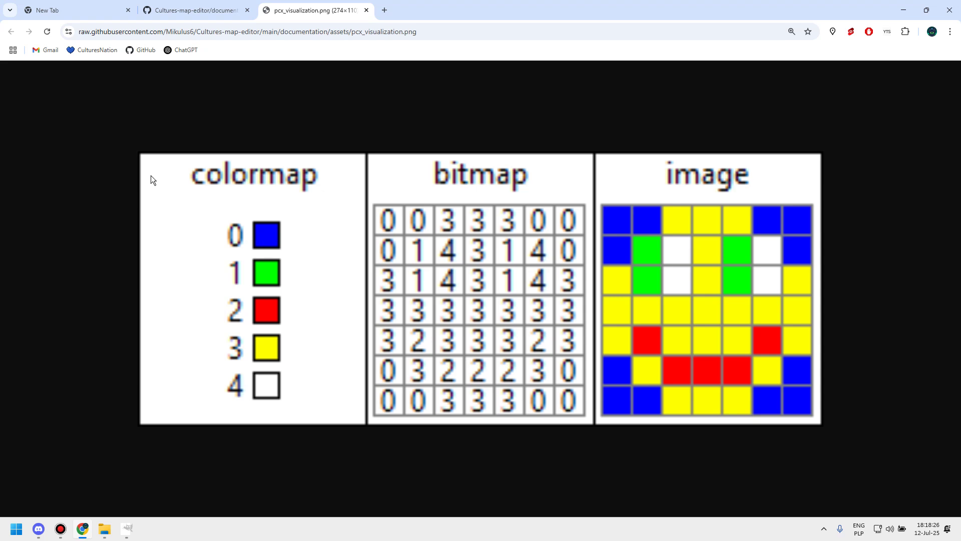
- Return to GIMP and copy the entire indexed palette image to the clipboard
{"action": "key", "text": "alt+Tab"}
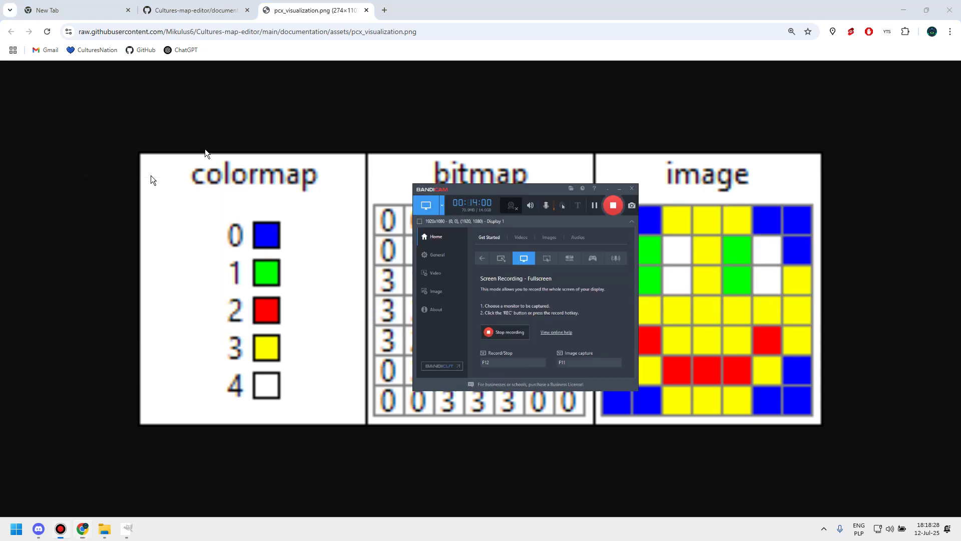
{"action": "key", "text": "alt+Tab"}
{"action": "left_click", "coordinate": [432, 232]}
{"action": "double_click", "coordinate": [47, 174]}
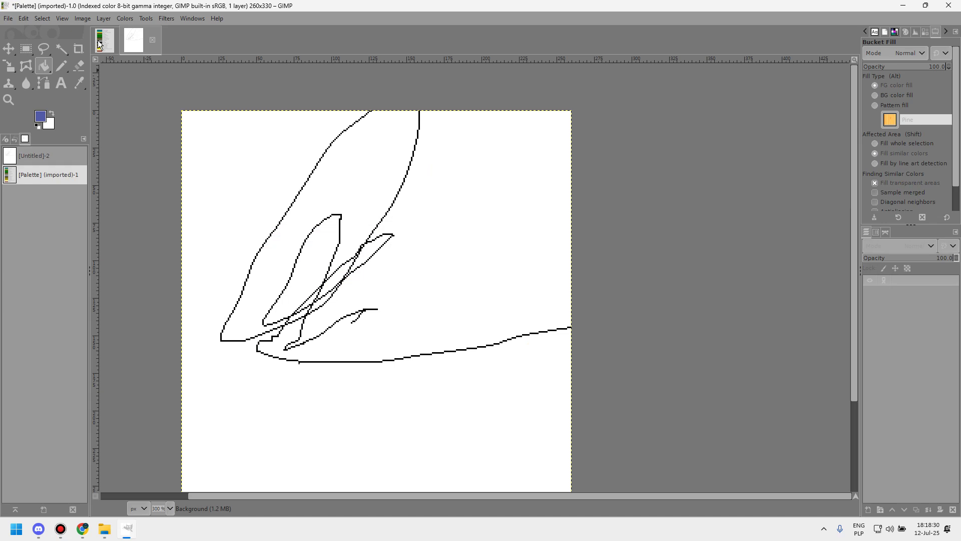
{"action": "key", "text": "ctrl+a"}
{"action": "key", "text": "ctrl+c"}
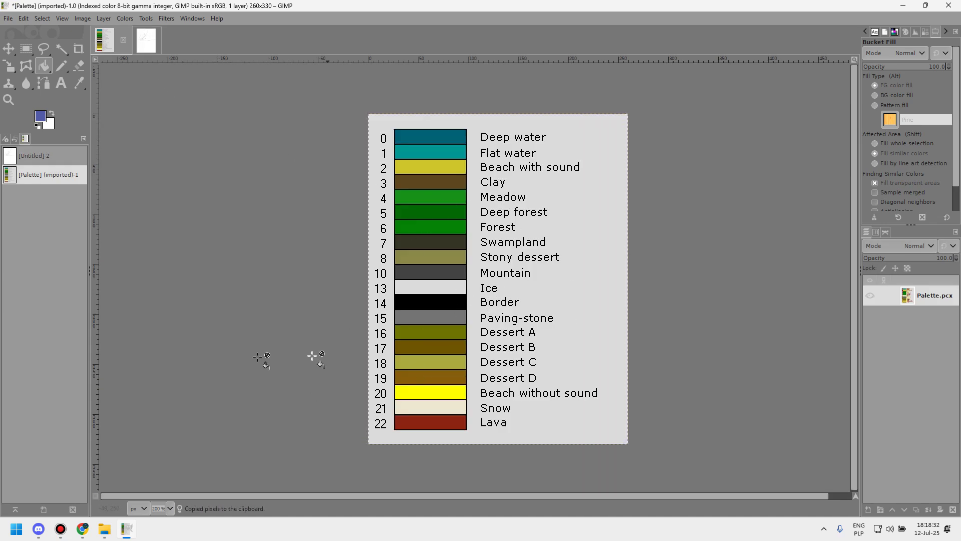
- Close the untitled drawing and discard its changes
{"action": "left_click", "coordinate": [148, 31]}
{"action": "left_click", "coordinate": [152, 39]}
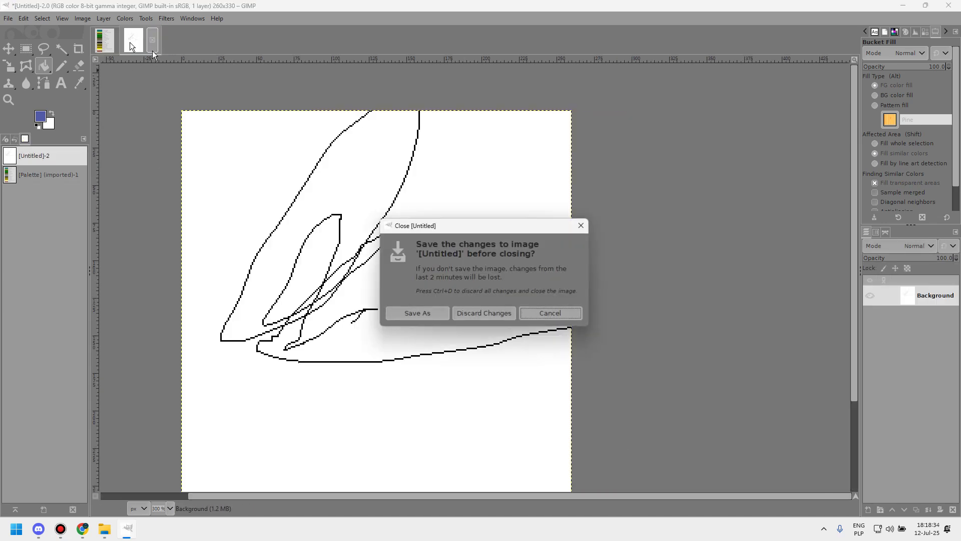
{"action": "left_click", "coordinate": [504, 310]}
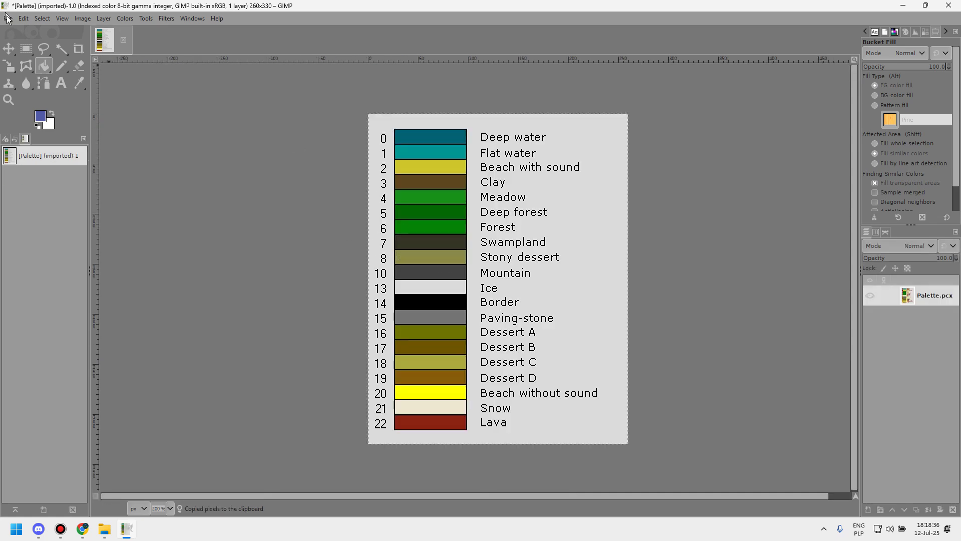
- Create a new 260 × 330 px RGB image, paste the copied palette into it and anchor it to the background layer
{"action": "left_click", "coordinate": [8, 18]}
{"action": "left_click", "coordinate": [15, 32]}
{"action": "left_click", "coordinate": [122, 131]}
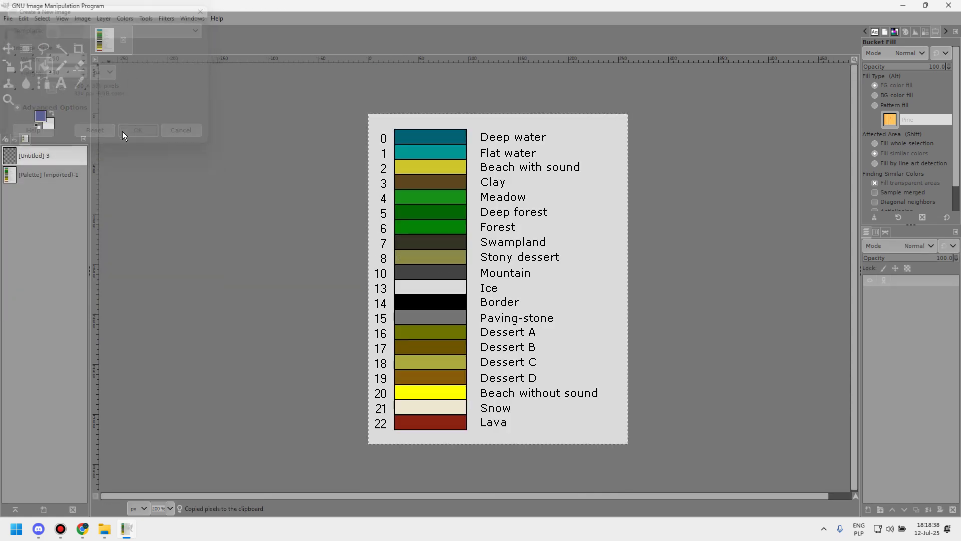
{"action": "key", "text": "ctrl+v"}
{"action": "right_click", "coordinate": [889, 296]}
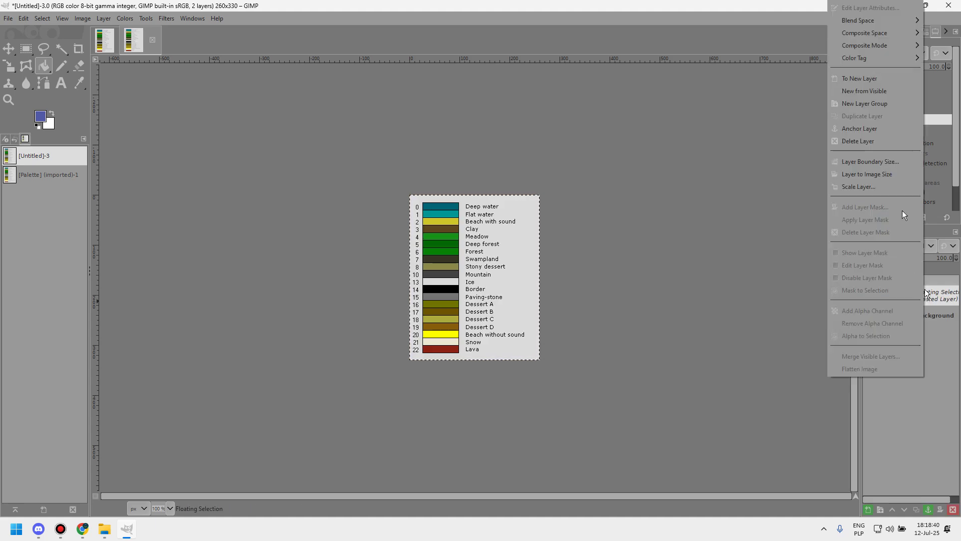
{"action": "left_click", "coordinate": [852, 68]}
{"action": "right_click", "coordinate": [924, 289]}
{"action": "left_click", "coordinate": [856, 129]}
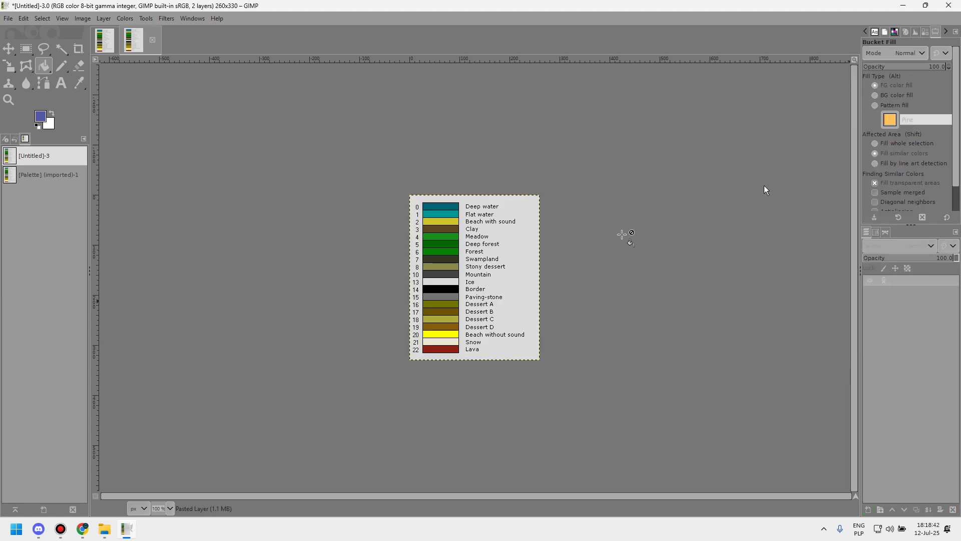
- Compare the pasted RGB copy of the palette with the original indexed palette image at the same magnification
{"action": "scroll", "coordinate": [441, 325], "scroll_direction": "up", "scroll_amount": 3}
{"action": "scroll", "coordinate": [646, 218], "scroll_direction": "down", "scroll_amount": 2}
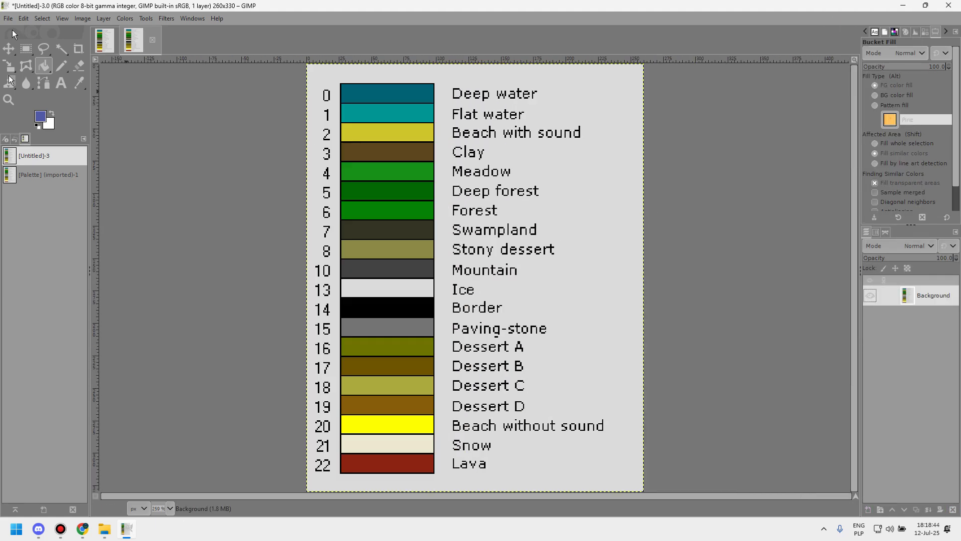
{"action": "left_click", "coordinate": [105, 44]}
{"action": "scroll", "coordinate": [343, 199], "scroll_direction": "up", "scroll_amount": 2}
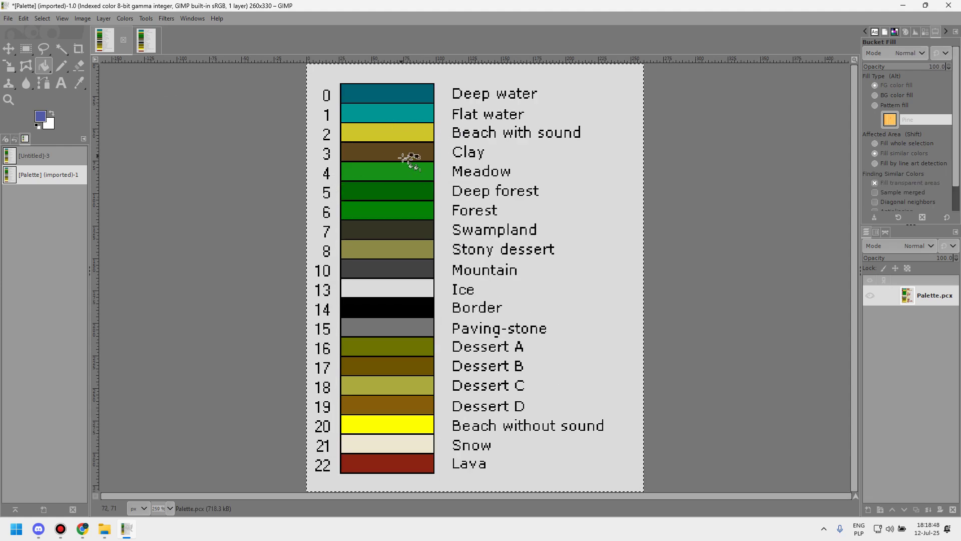
{"action": "left_click", "coordinate": [144, 39]}
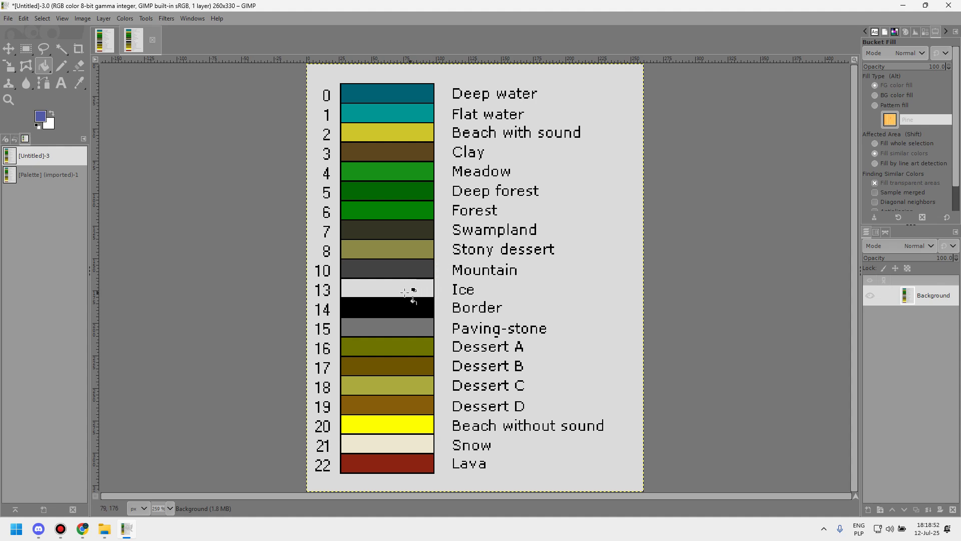
{"action": "left_click", "coordinate": [109, 44]}
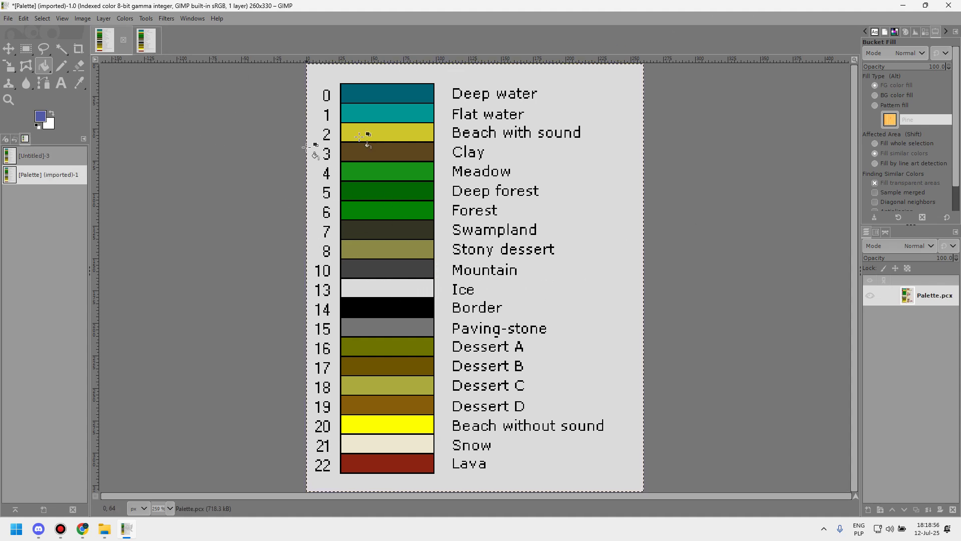
- Examine the Indexed colour mode option for the original palette image without converting it, and review the open windows
{"action": "left_click", "coordinate": [118, 19]}
{"action": "mouse_move", "coordinate": [83, 19]}
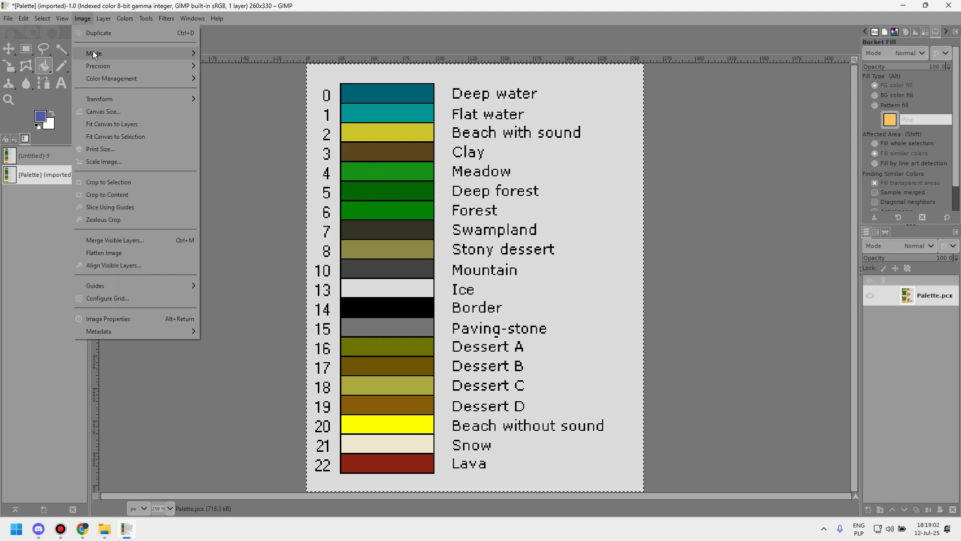
{"action": "mouse_move", "coordinate": [95, 54]}
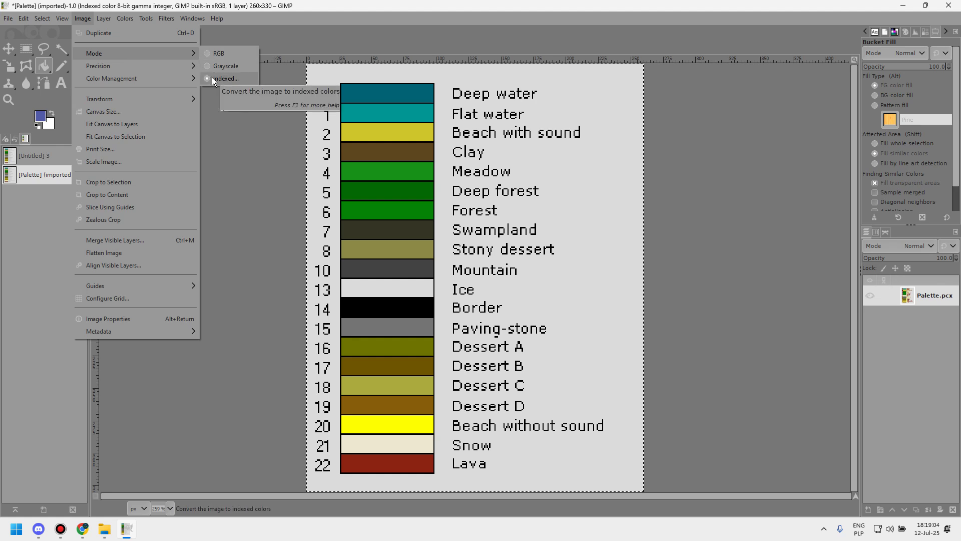
{"action": "key", "text": "alt+Tab"}
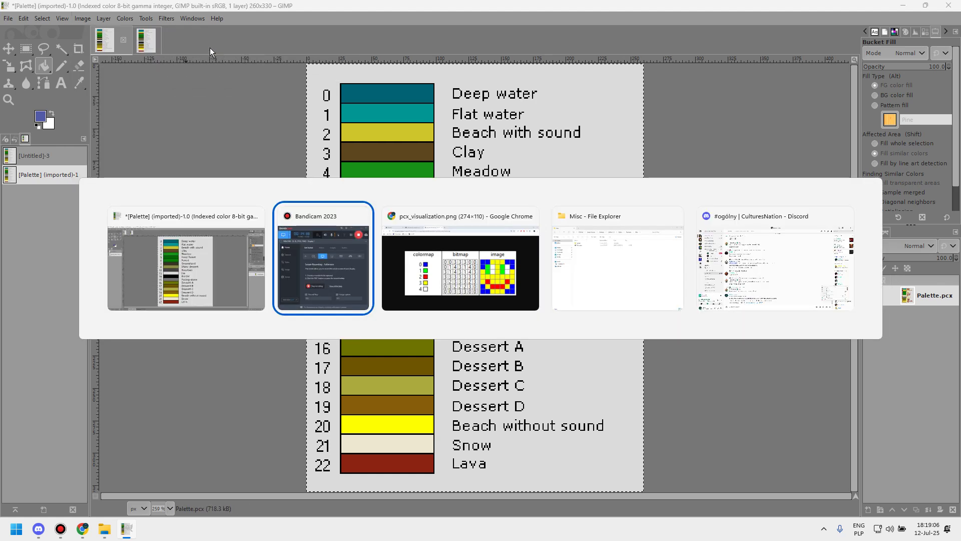
{"action": "key", "text": "Tab"}
{"action": "key", "text": "Tab"}
{"action": "key", "text": "Tab"}
{"action": "key", "text": "Tab"}
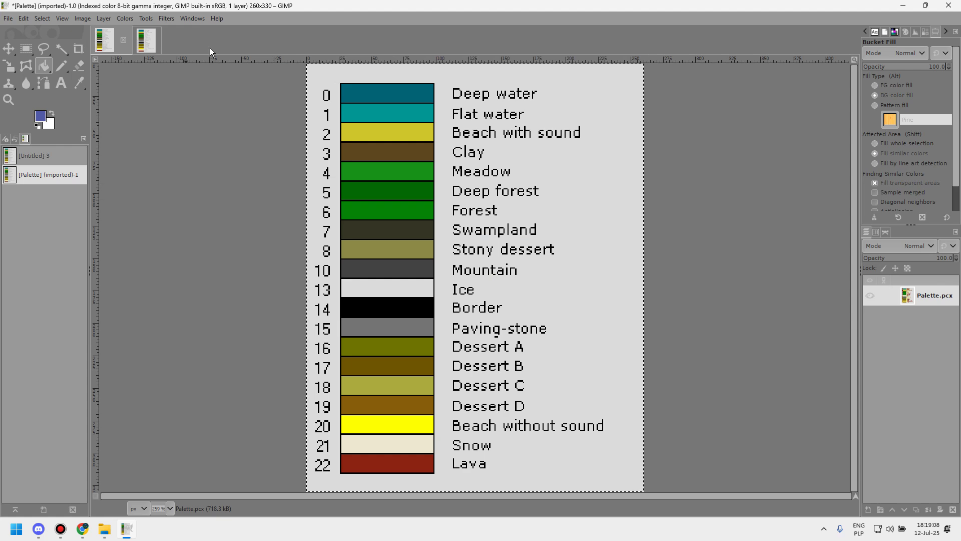
{"action": "left_click", "coordinate": [81, 19]}
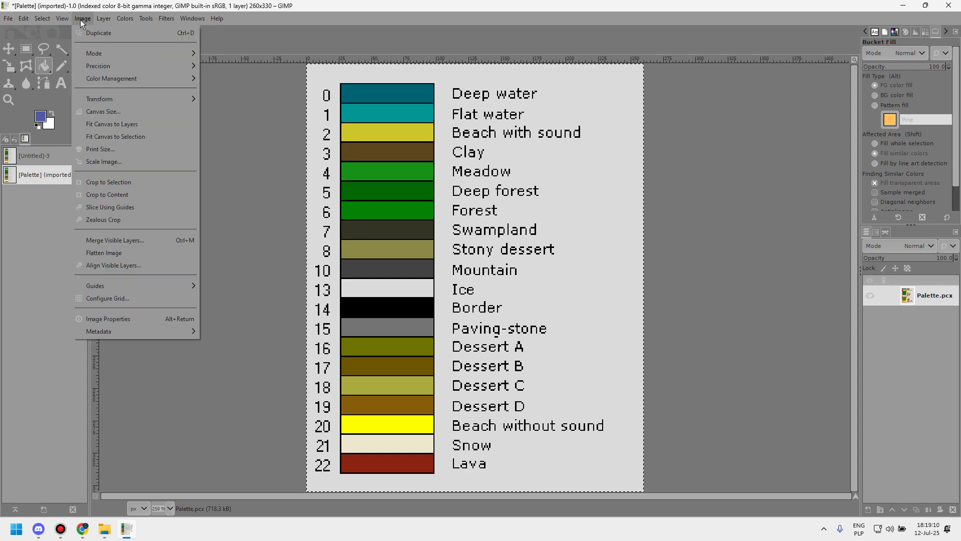
{"action": "left_click", "coordinate": [290, 175]}
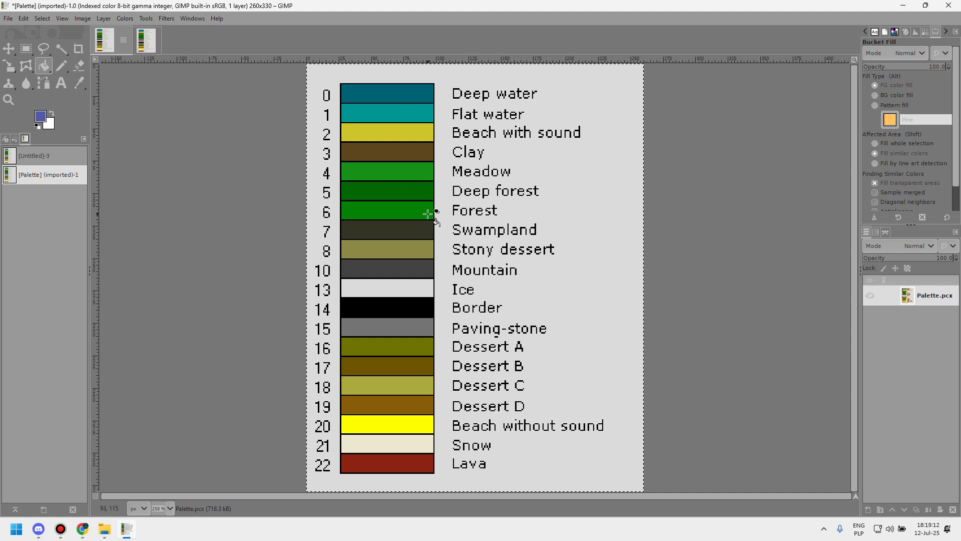
- Show the Colormap dialog for the indexed palette image
{"action": "scroll", "coordinate": [428, 213], "scroll_direction": "up", "scroll_amount": 1}
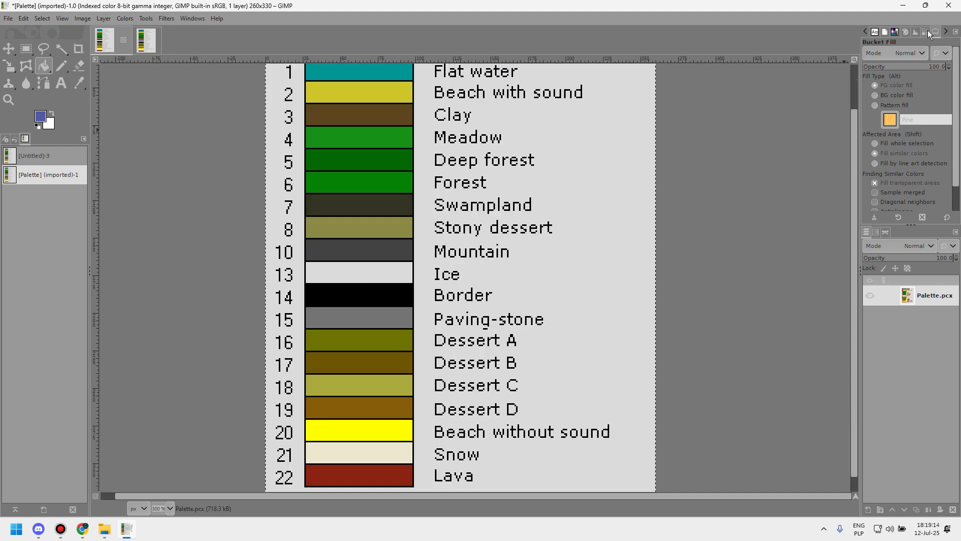
{"action": "left_click", "coordinate": [182, 17]}
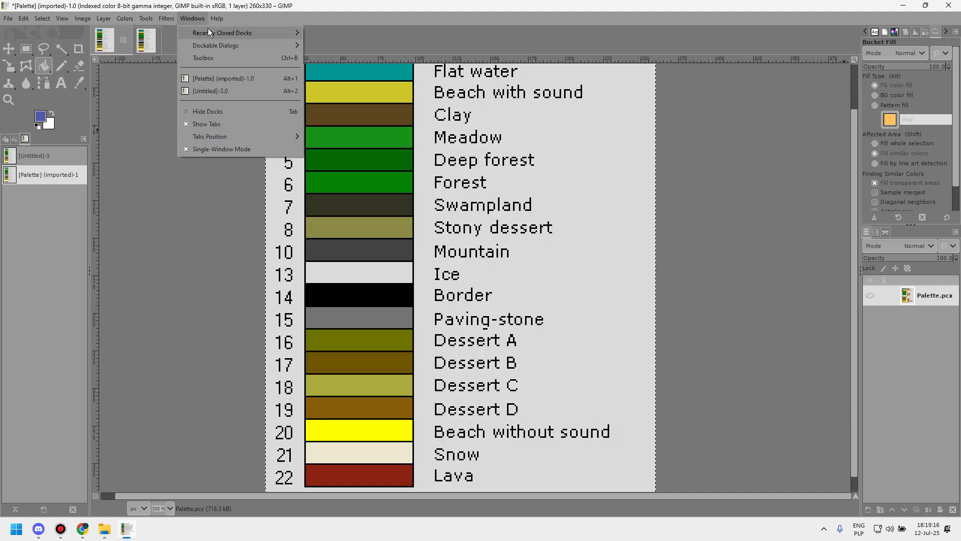
{"action": "mouse_move", "coordinate": [233, 47]}
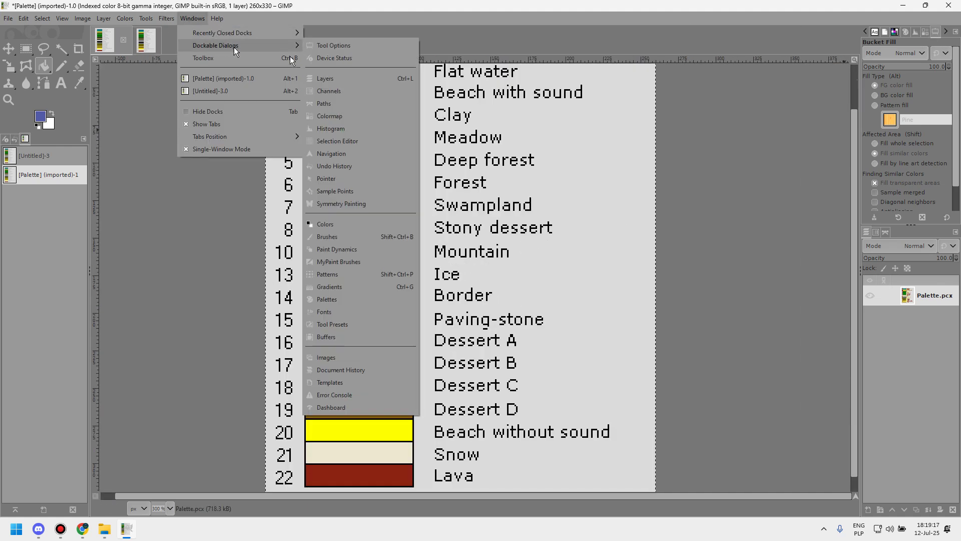
{"action": "left_click", "coordinate": [329, 117]}
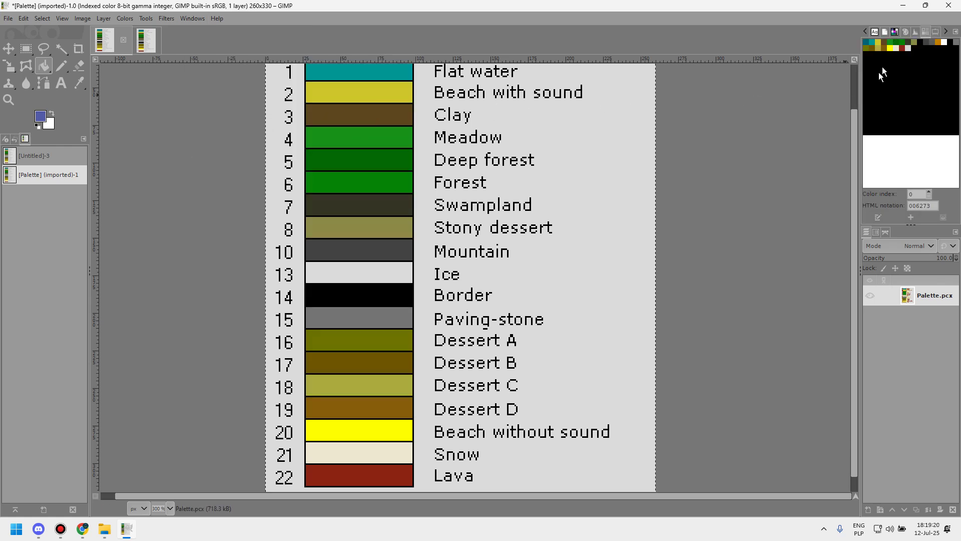
- Pick colours in the colormap, including indexes 1 and 22, and compare them with the Flat water and Lava entries in the palette image
{"action": "left_click", "coordinate": [867, 43]}
{"action": "scroll", "coordinate": [302, 207], "scroll_direction": "up", "scroll_amount": 2}
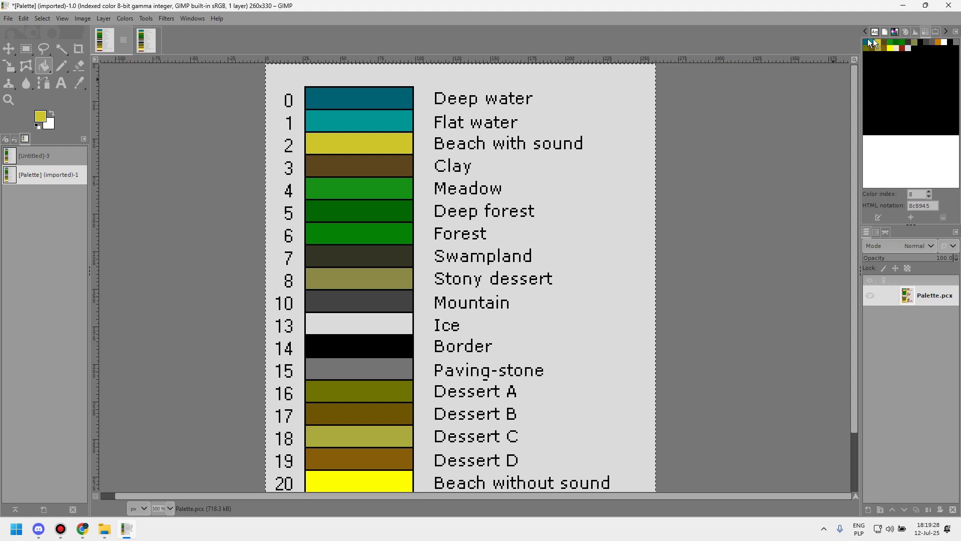
{"action": "left_click", "coordinate": [876, 42]}
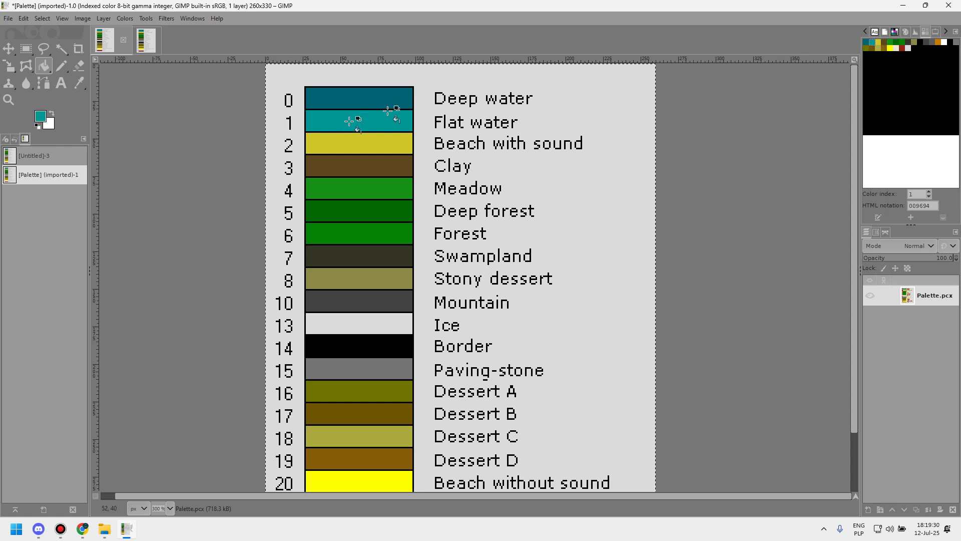
{"action": "scroll", "coordinate": [275, 193], "scroll_direction": "down", "scroll_amount": 3}
{"action": "left_click", "coordinate": [901, 47]}
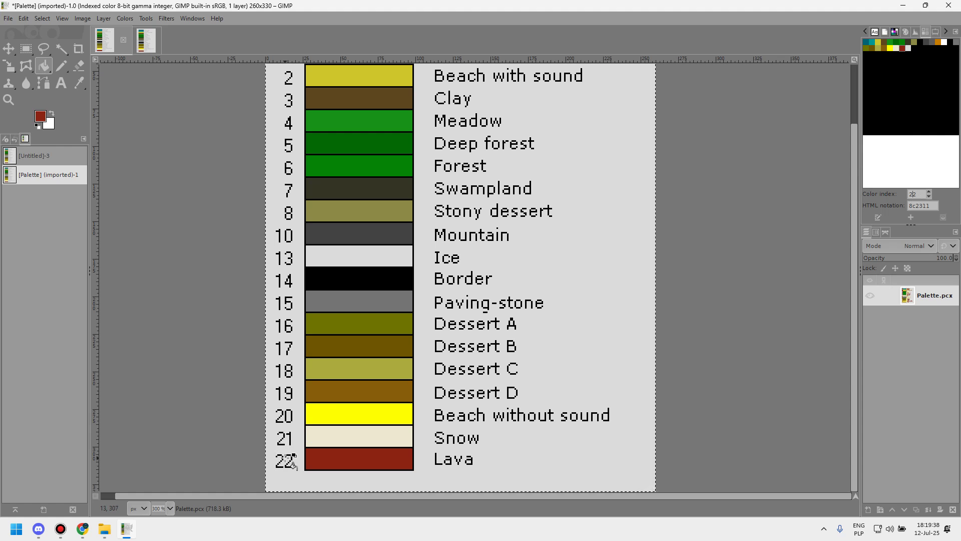
{"action": "scroll", "coordinate": [295, 451], "scroll_direction": "up", "scroll_amount": 3}
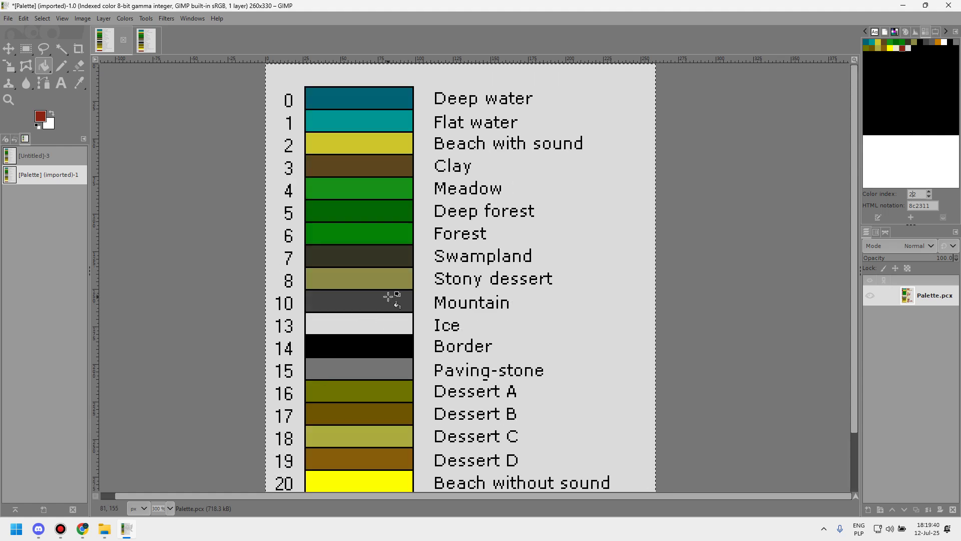
- Switch to Chrome to review the colormap, bitmap and image diagram, and return to the palette in GIMP
{"action": "key", "text": "alt+Tab"}
{"action": "key", "text": "alt+Tab"}
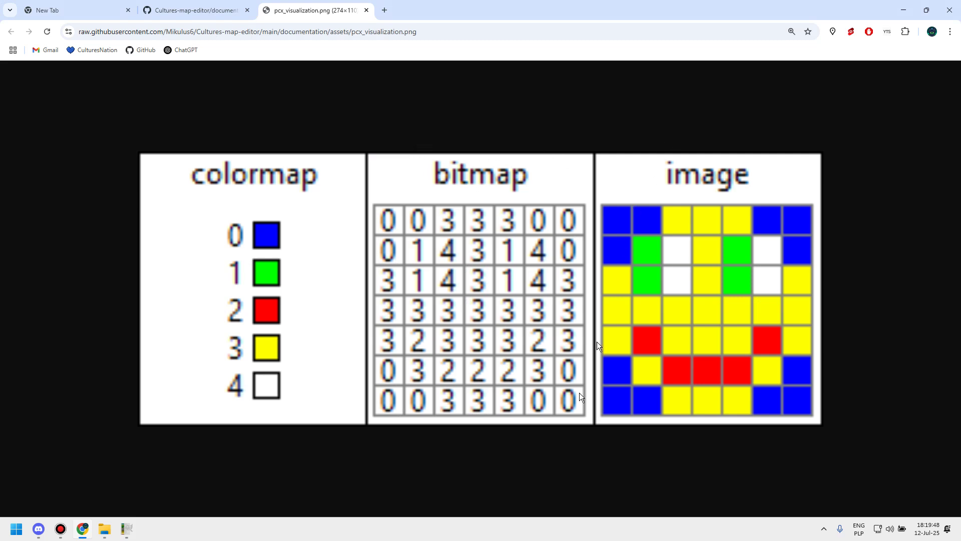
{"action": "key", "text": "alt+Tab"}
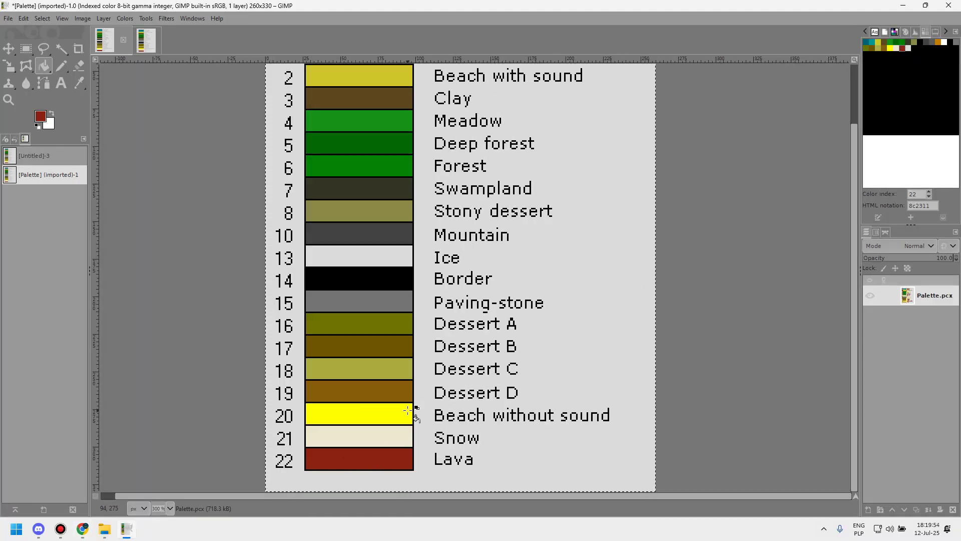
- Switch to File Explorer, look into the Tutorial folder and browse to the Europe folder inside Premaps
{"action": "left_click", "coordinate": [105, 529]}
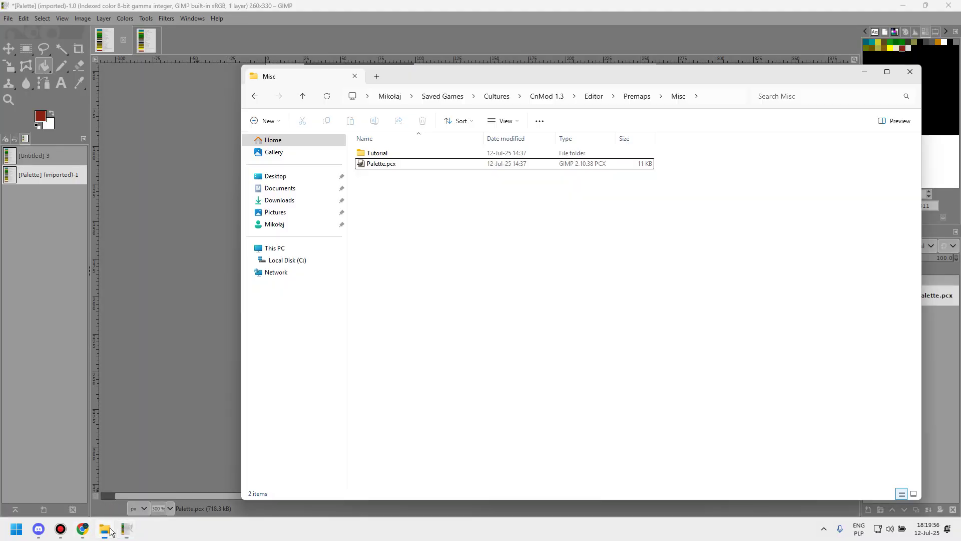
{"action": "double_click", "coordinate": [373, 153]}
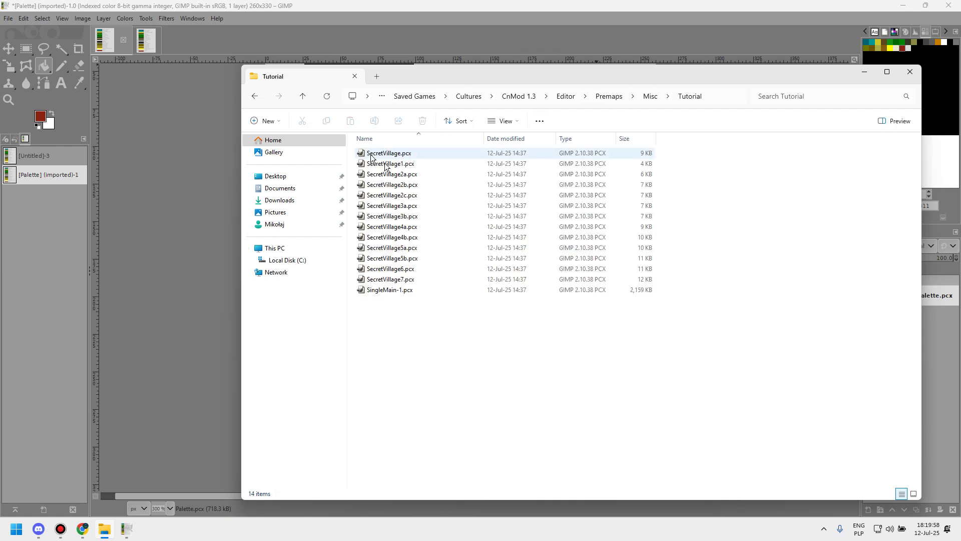
{"action": "left_click", "coordinate": [621, 100]}
{"action": "key", "text": "alt+Up"}
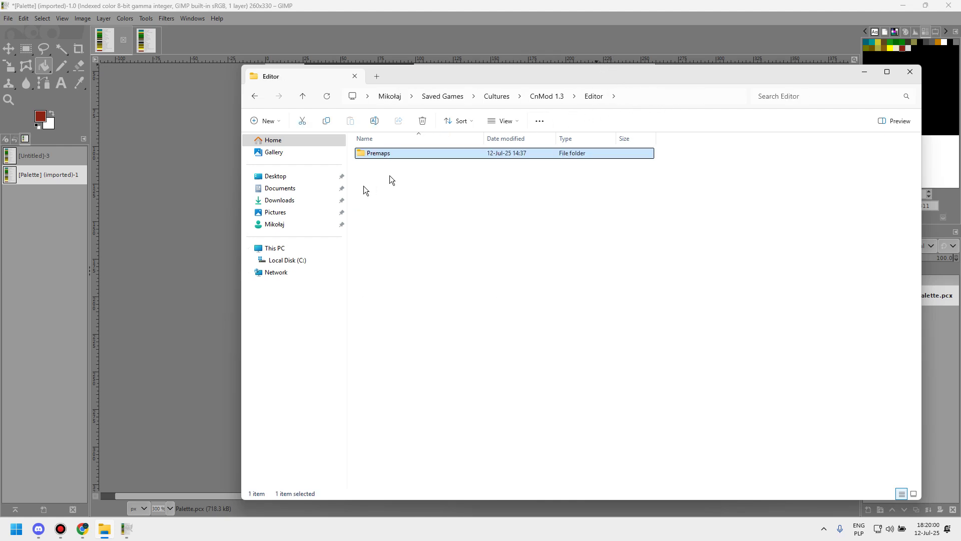
{"action": "double_click", "coordinate": [371, 155]}
{"action": "left_click", "coordinate": [374, 187]}
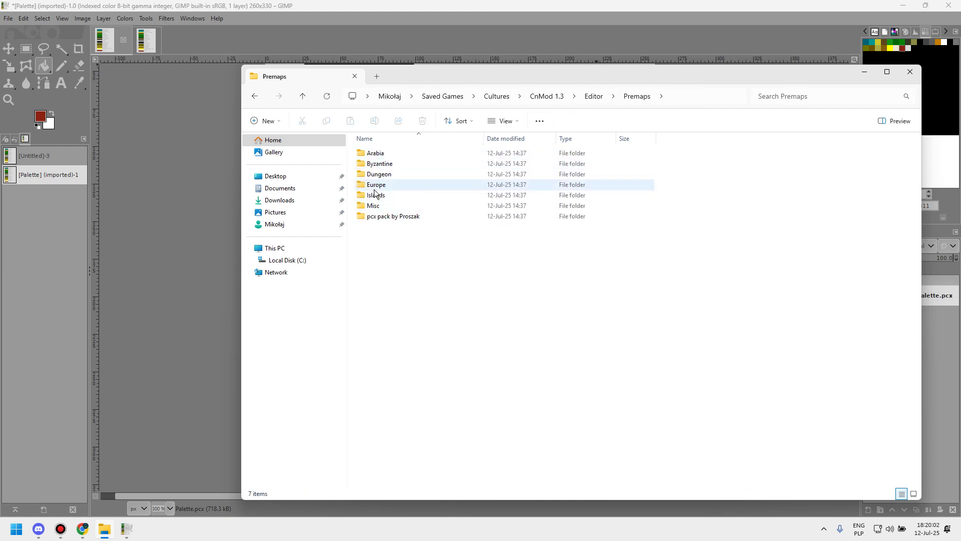
- Open the Europe premaps 06.pcx and 07.pcx in GIMP
{"action": "left_click", "coordinate": [375, 196]}
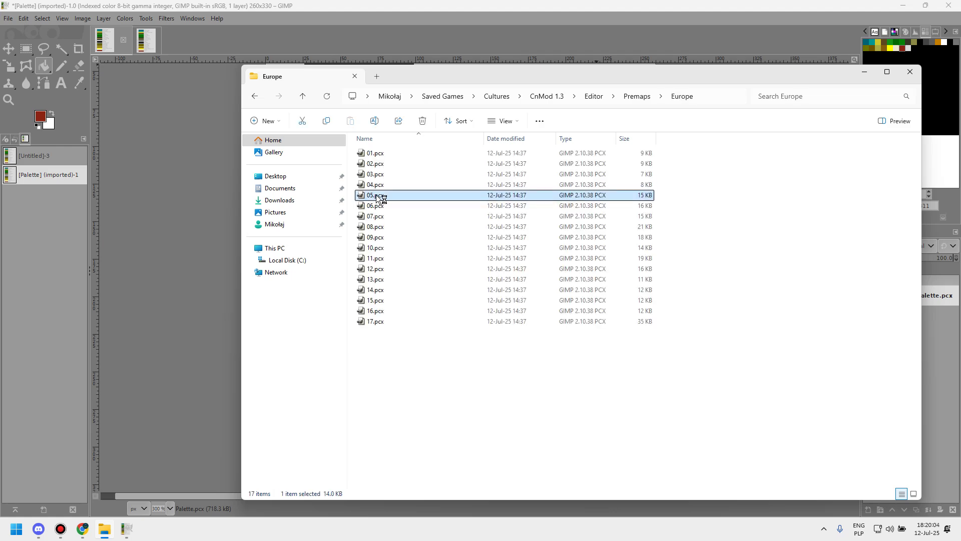
{"action": "left_click_drag", "start_coordinate": [375, 196], "coordinate": [185, 40]}
{"action": "left_click", "coordinate": [184, 40]}
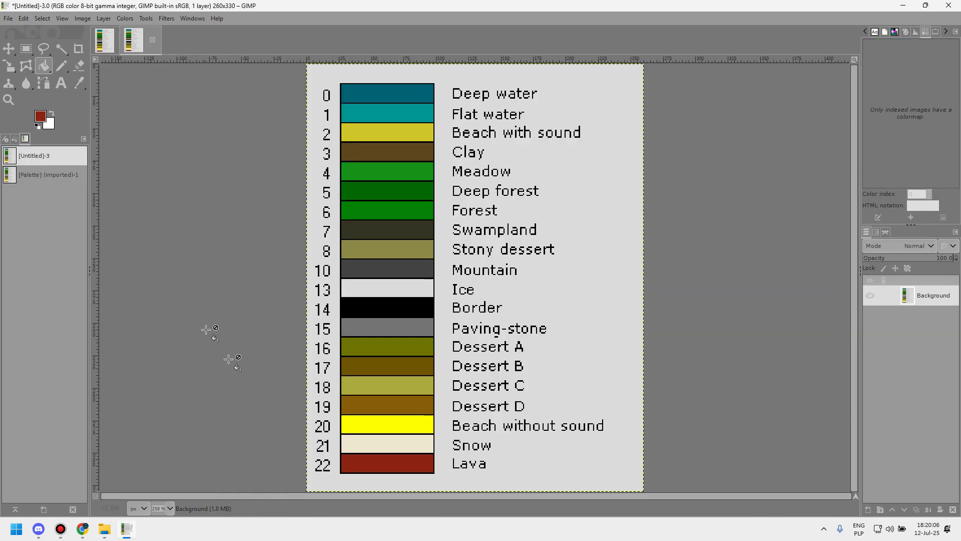
{"action": "key", "text": "alt+Tab"}
{"action": "left_click", "coordinate": [398, 205]}
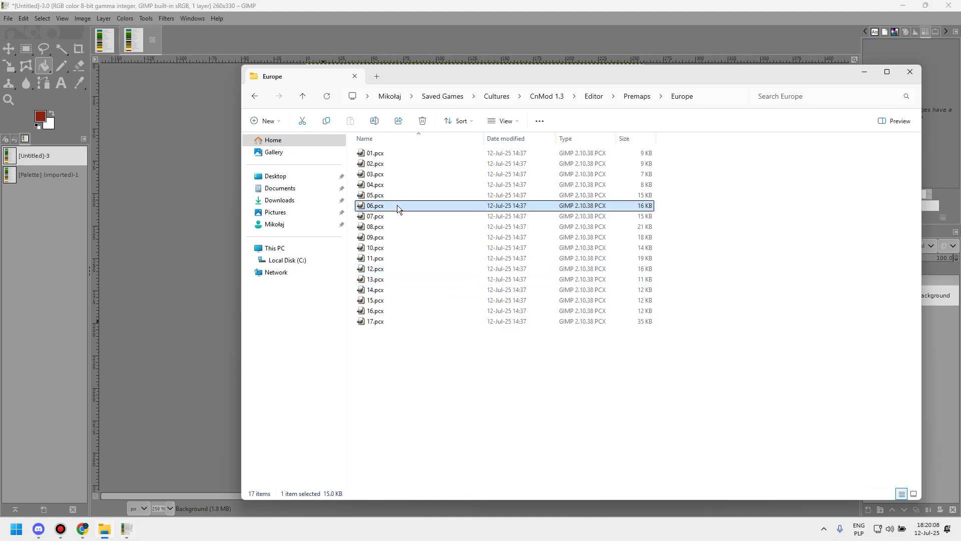
{"action": "double_click", "coordinate": [397, 205]}
{"action": "key", "text": "alt+Tab"}
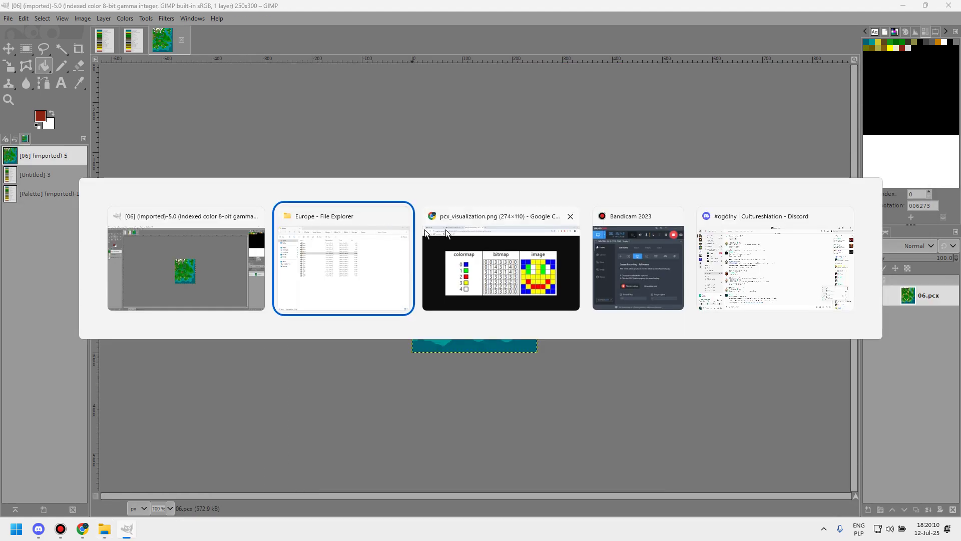
{"action": "double_click", "coordinate": [399, 218]}
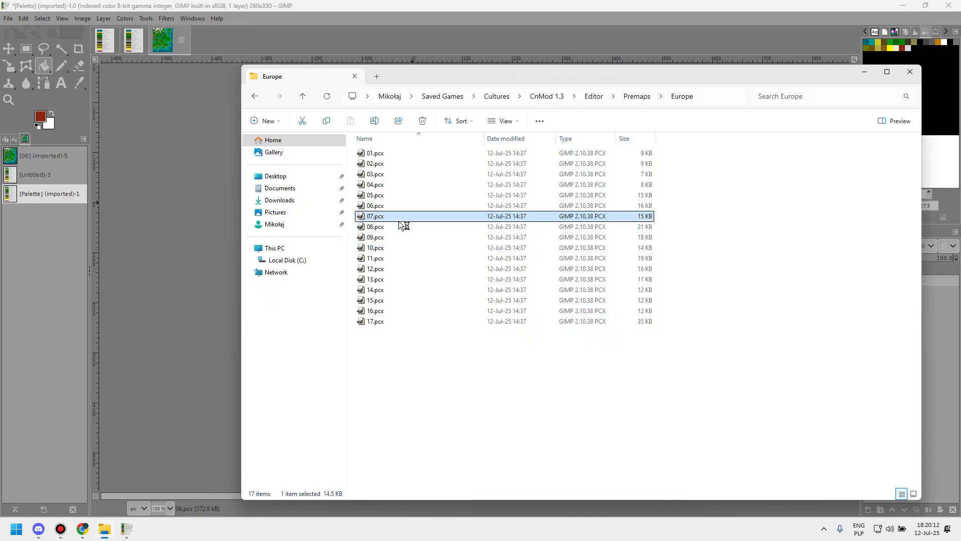
{"action": "key", "text": "alt+Tab"}
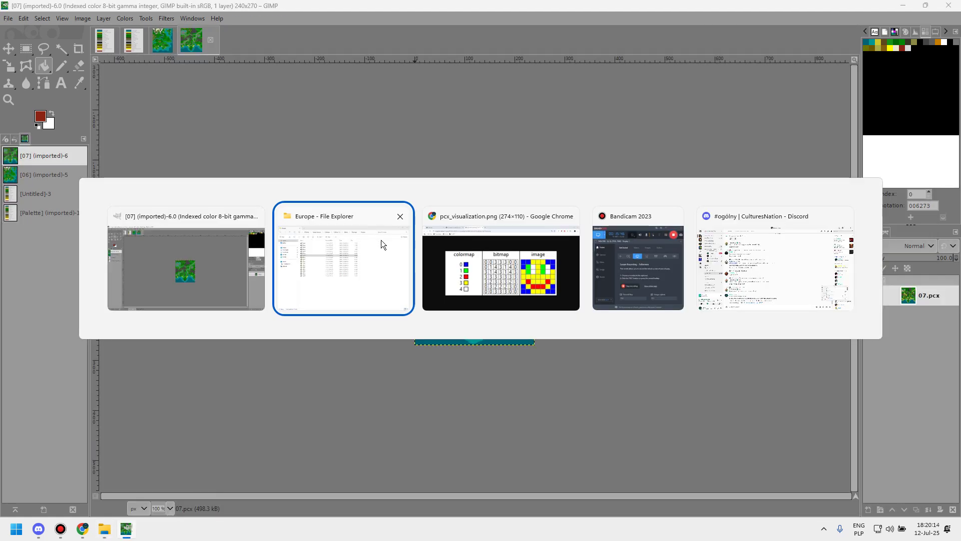
- Go back up to the Premaps folder and examine the lower entries of the palette image in GIMP, down to Lava
{"action": "left_click", "coordinate": [628, 98]}
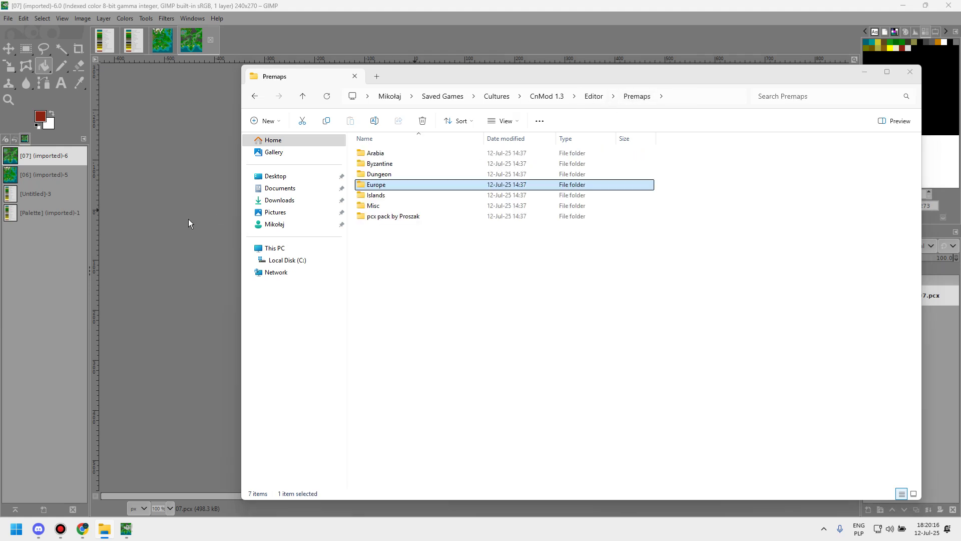
{"action": "left_click", "coordinate": [109, 31]}
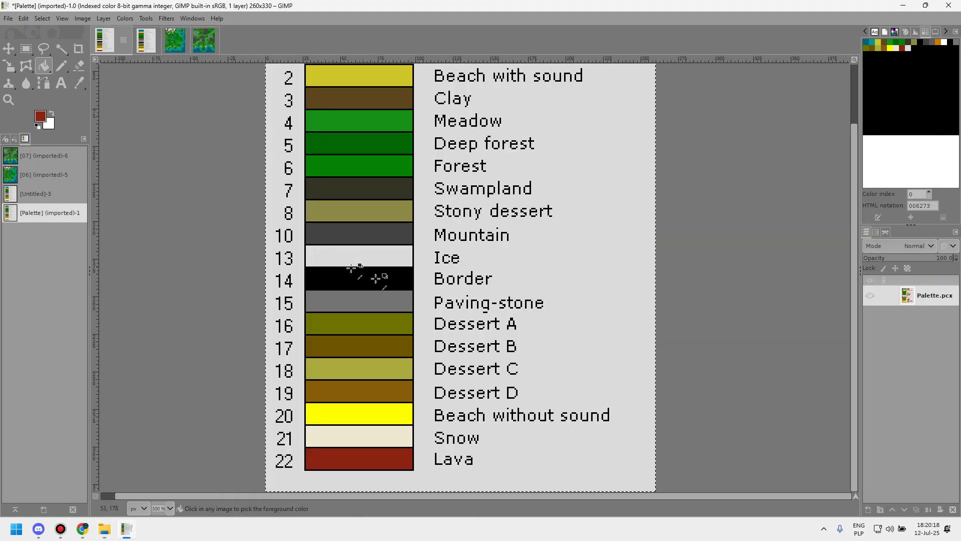
{"action": "scroll", "coordinate": [354, 268], "scroll_direction": "up", "scroll_amount": 1}
{"action": "scroll", "coordinate": [313, 301], "scroll_direction": "down", "scroll_amount": 2}
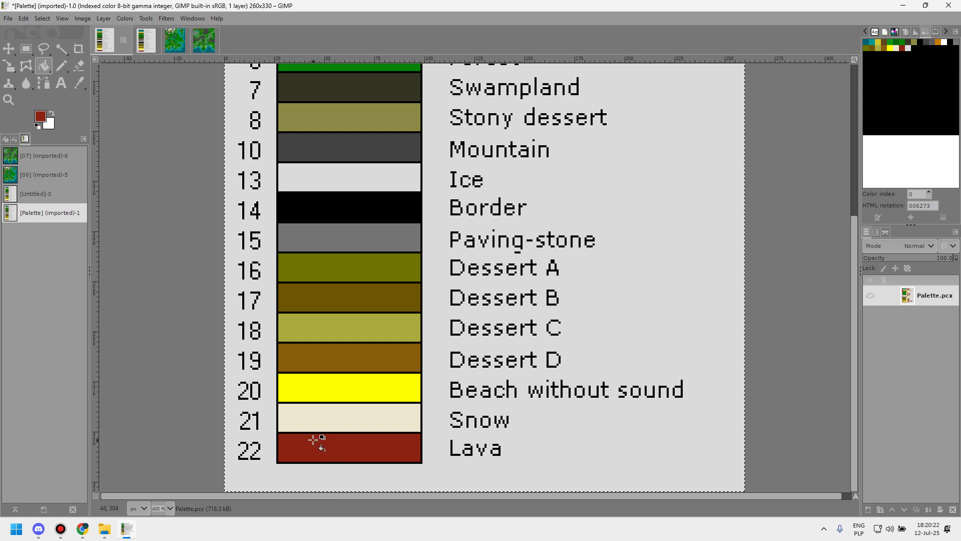
- Open 01.pcx and 02.pcx from the Arabia premaps folder in GIMP
{"action": "key", "text": "alt+Tab"}
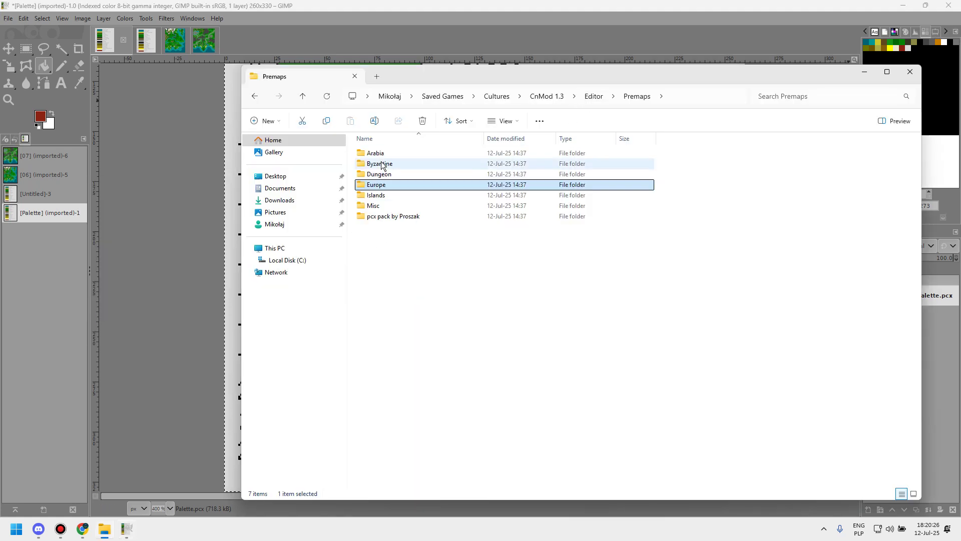
{"action": "left_click", "coordinate": [378, 154]}
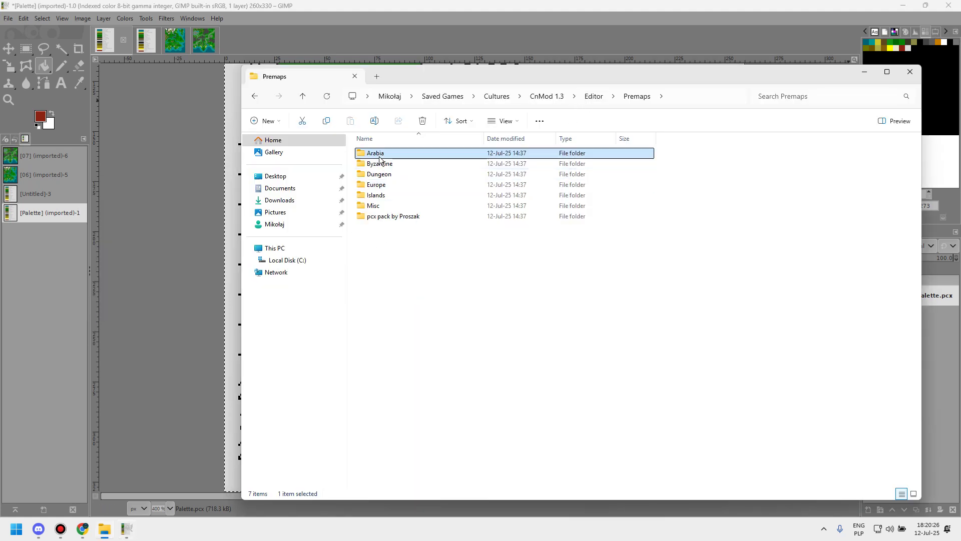
{"action": "double_click", "coordinate": [380, 157]}
{"action": "left_click", "coordinate": [385, 157]}
{"action": "left_click_drag", "start_coordinate": [386, 159], "coordinate": [205, 203]}
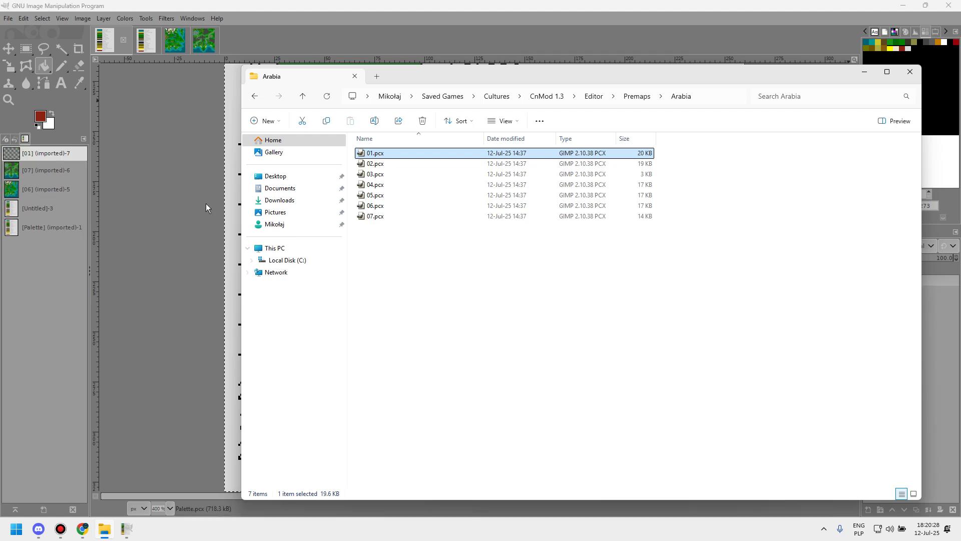
{"action": "left_click", "coordinate": [388, 165]}
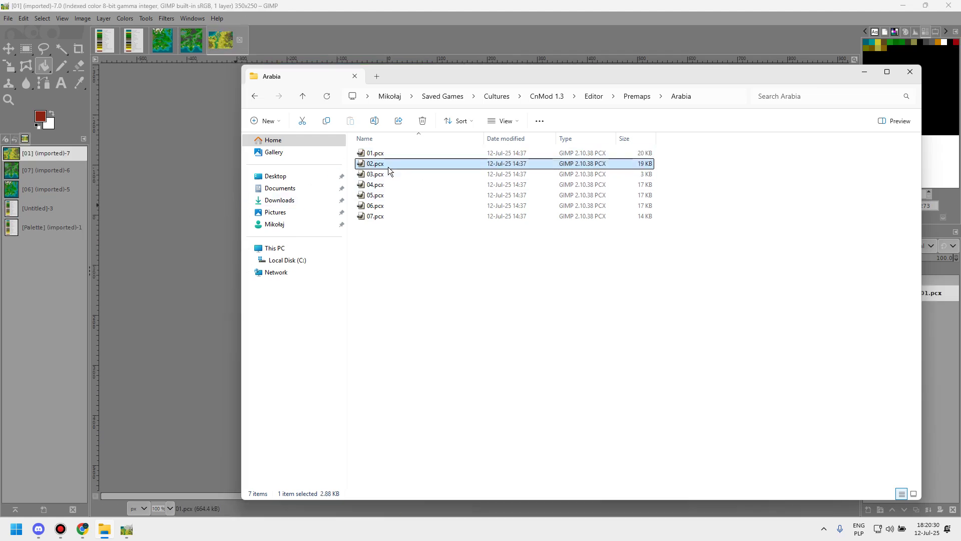
{"action": "double_click", "coordinate": [388, 166]}
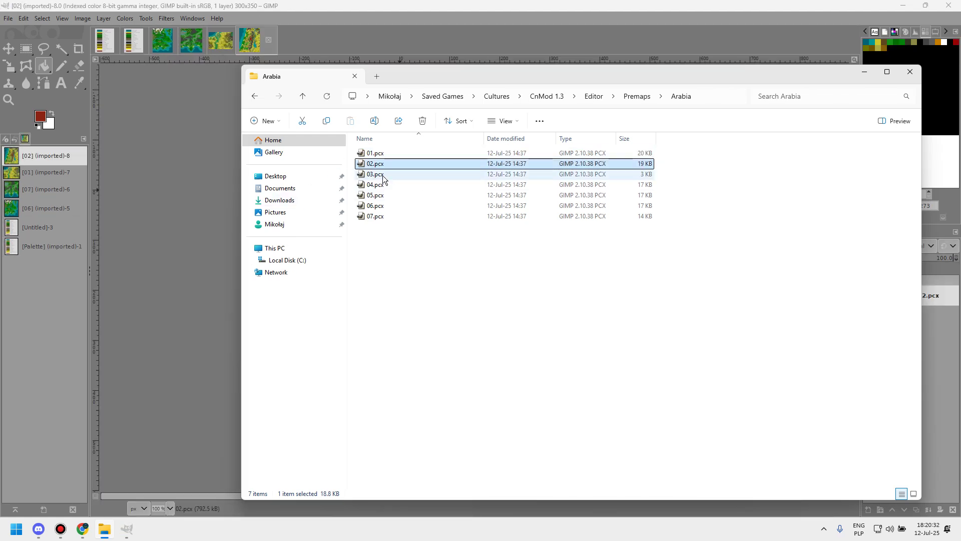
- Sample the red area in the middle of the 02.pcx map with the Color Picker and inspect its colour index up close
{"action": "left_click", "coordinate": [211, 148]}
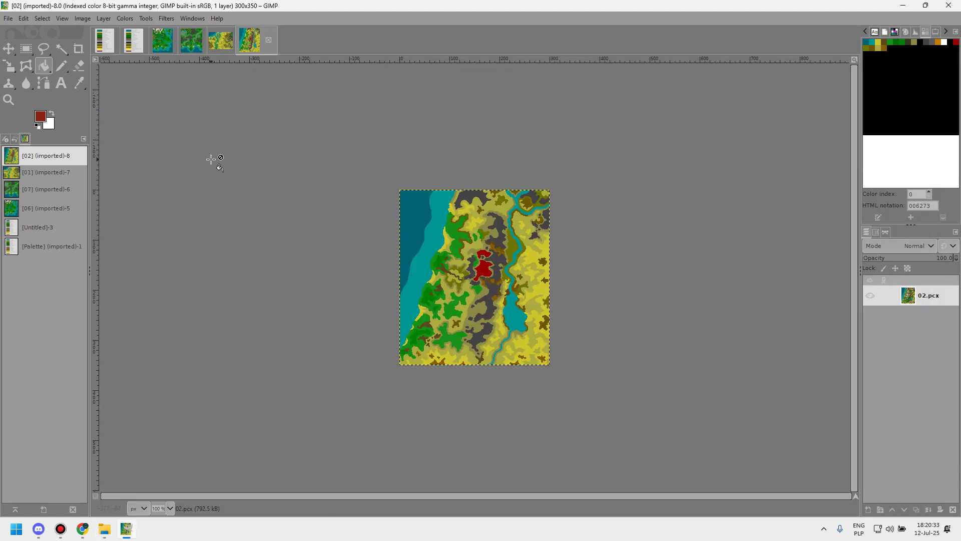
{"action": "left_click", "coordinate": [79, 84]}
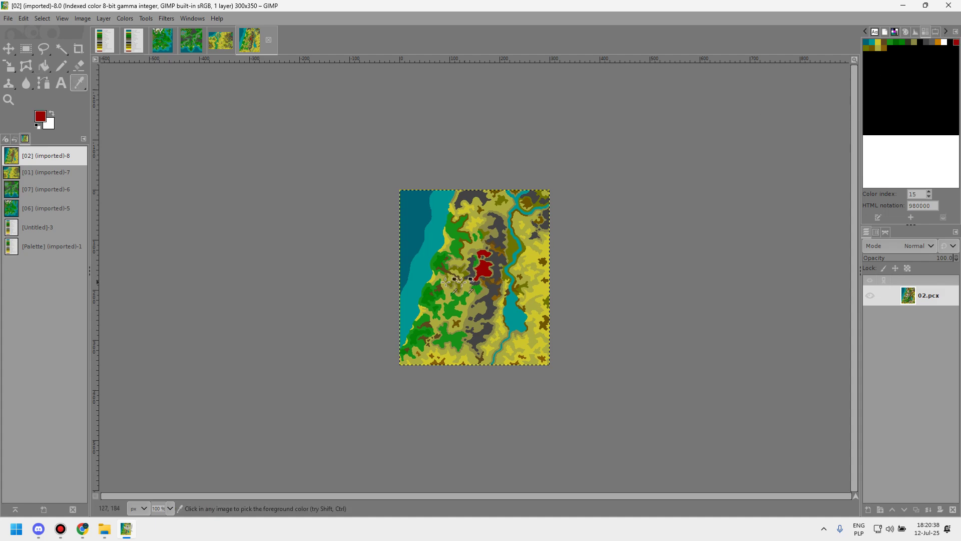
{"action": "scroll", "coordinate": [505, 280], "scroll_direction": "up", "scroll_amount": 3}
{"action": "scroll", "coordinate": [521, 277], "scroll_direction": "down", "scroll_amount": 2}
{"action": "scroll", "coordinate": [593, 279], "scroll_direction": "up", "scroll_amount": 2}
{"action": "scroll", "coordinate": [593, 279], "scroll_direction": "up", "scroll_amount": 2}
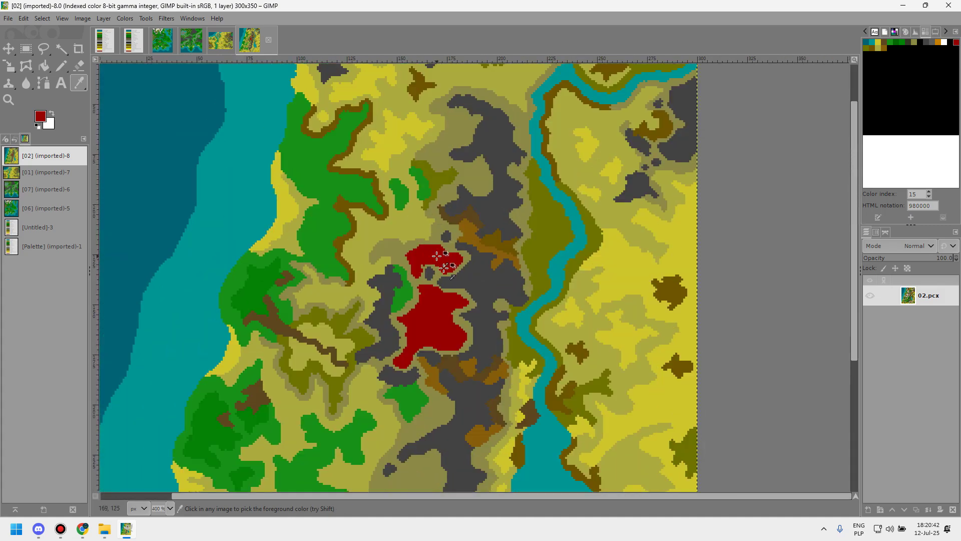
{"action": "scroll", "coordinate": [441, 270], "scroll_direction": "up", "scroll_amount": 1}
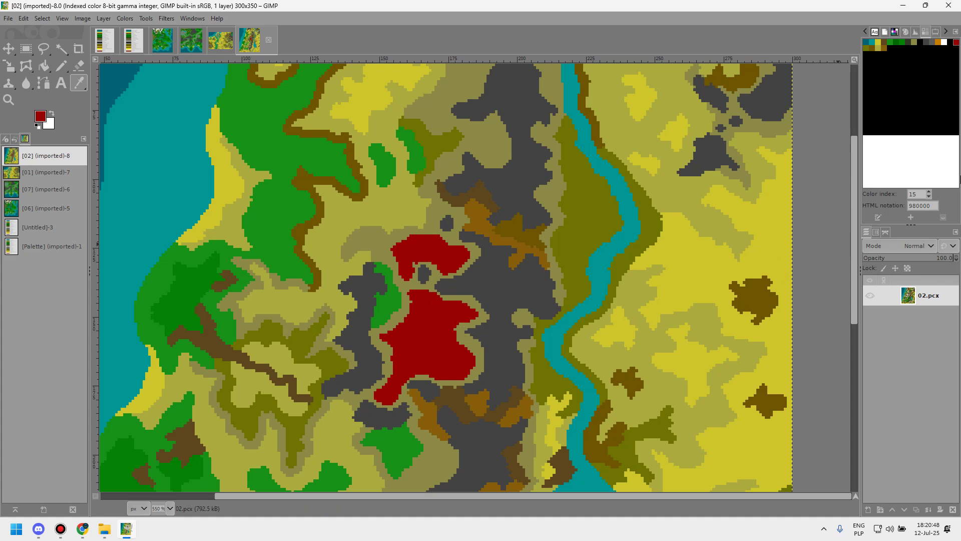
- Compare the index 15 Paving-stone entry in the palette image with the red area of the 02.pcx map
{"action": "left_click", "coordinate": [101, 49]}
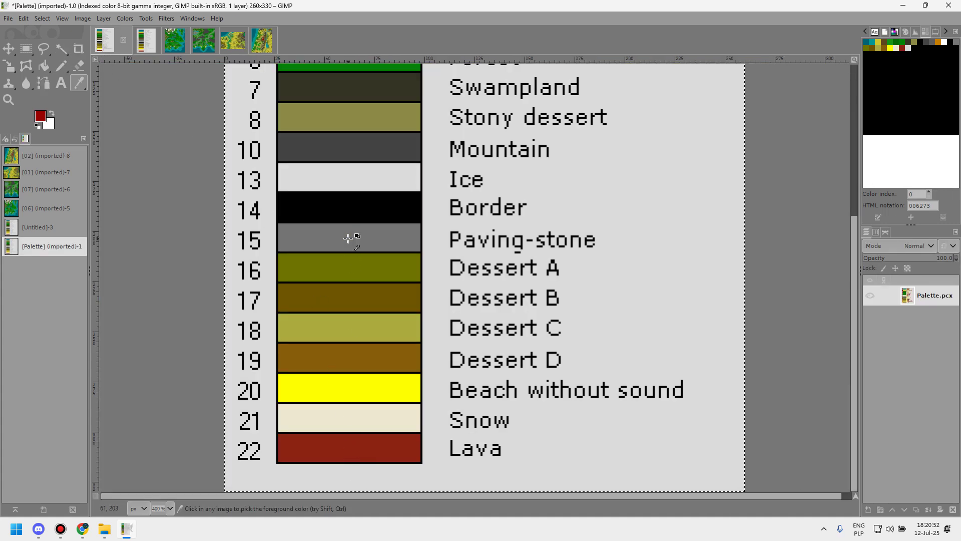
{"action": "key", "text": "ctrl+Page_Up"}
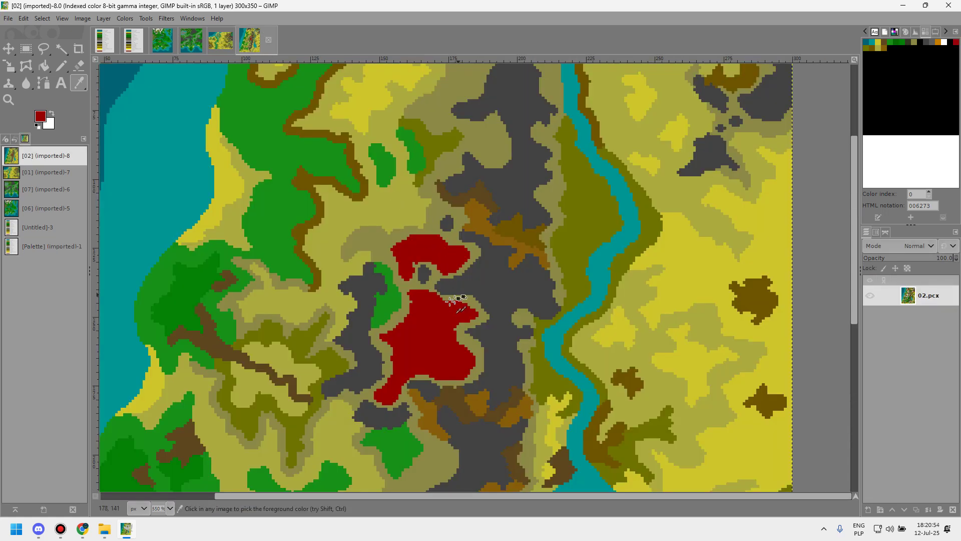
{"action": "scroll", "coordinate": [430, 307], "scroll_direction": "down", "scroll_amount": 4, "text": "ctrl"}
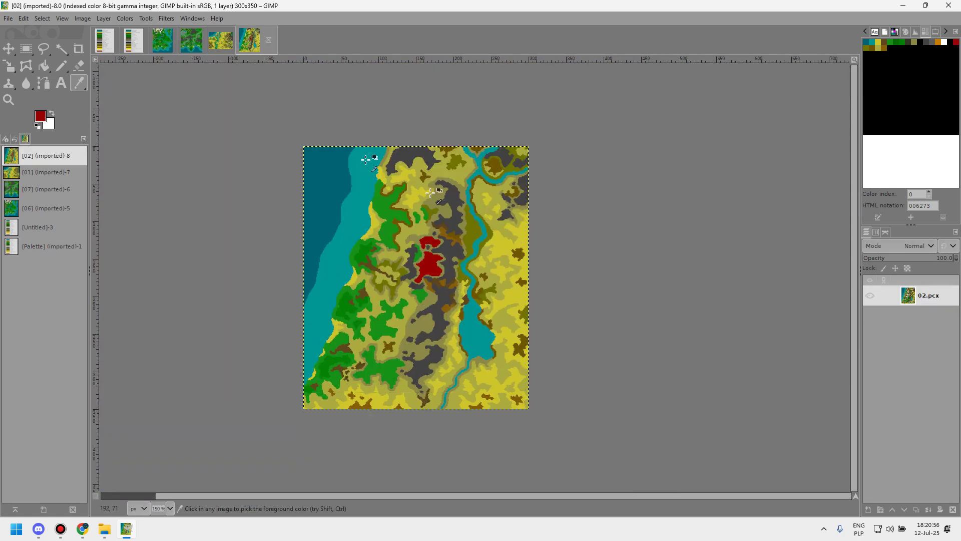
- Examine the palette image's terrain entries from Deep water to Lava and compare them with the 02.pcx map
{"action": "key", "text": "ctrl+Page_Down"}
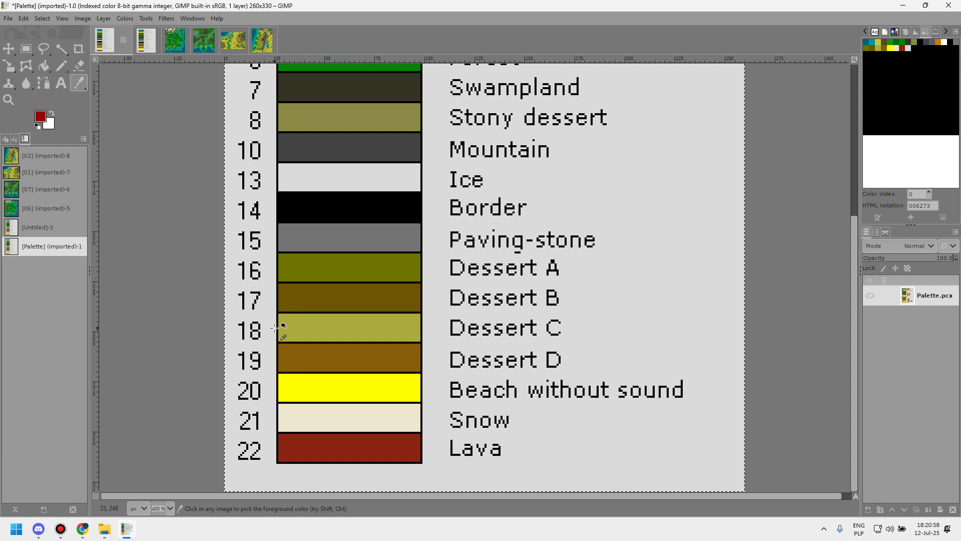
{"action": "scroll", "coordinate": [276, 328], "scroll_direction": "up", "scroll_amount": 5}
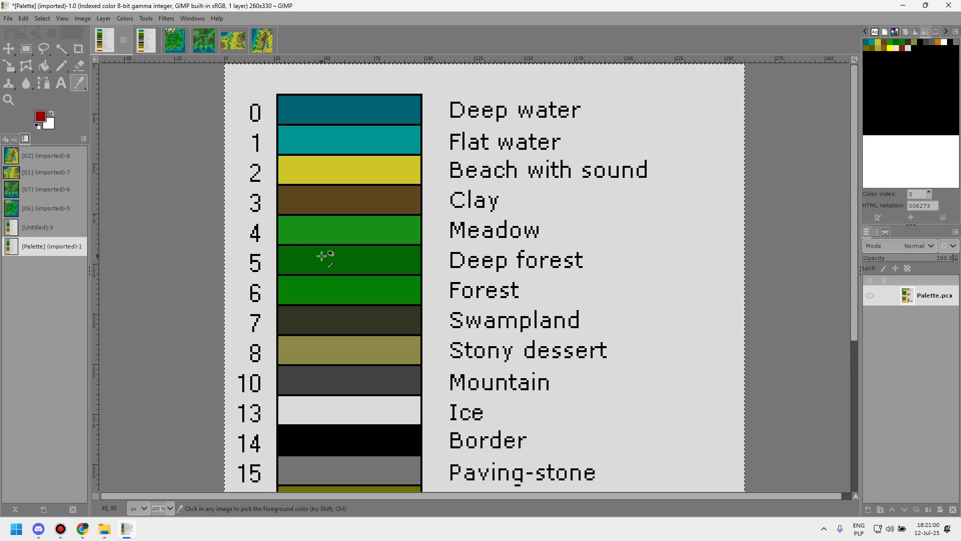
{"action": "scroll", "coordinate": [255, 242], "scroll_direction": "down", "scroll_amount": 5}
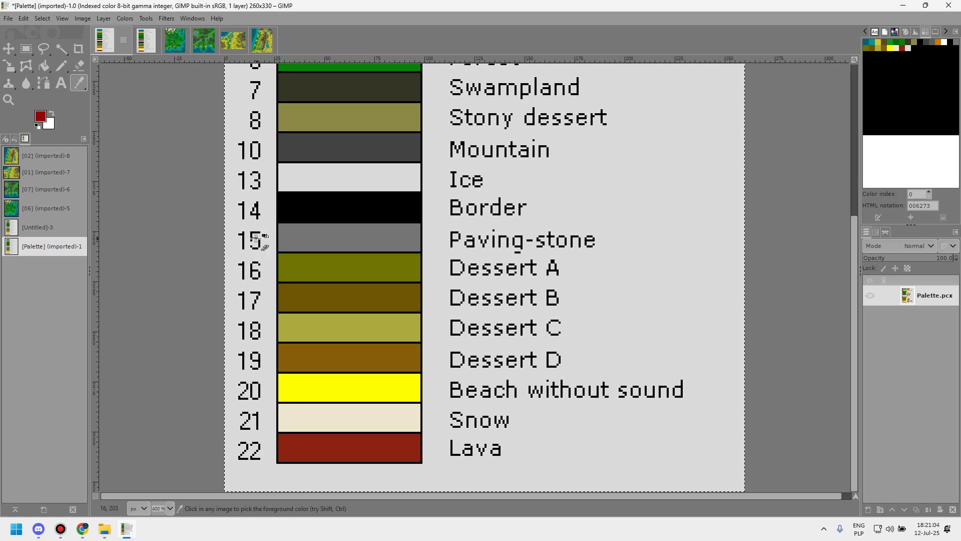
{"action": "scroll", "coordinate": [256, 197], "scroll_direction": "up", "scroll_amount": 5}
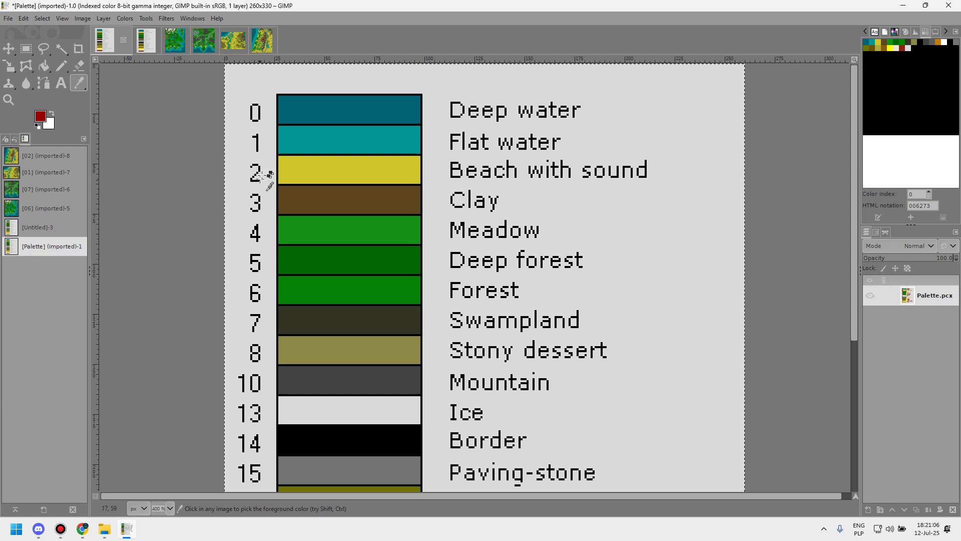
{"action": "left_click", "coordinate": [260, 42]}
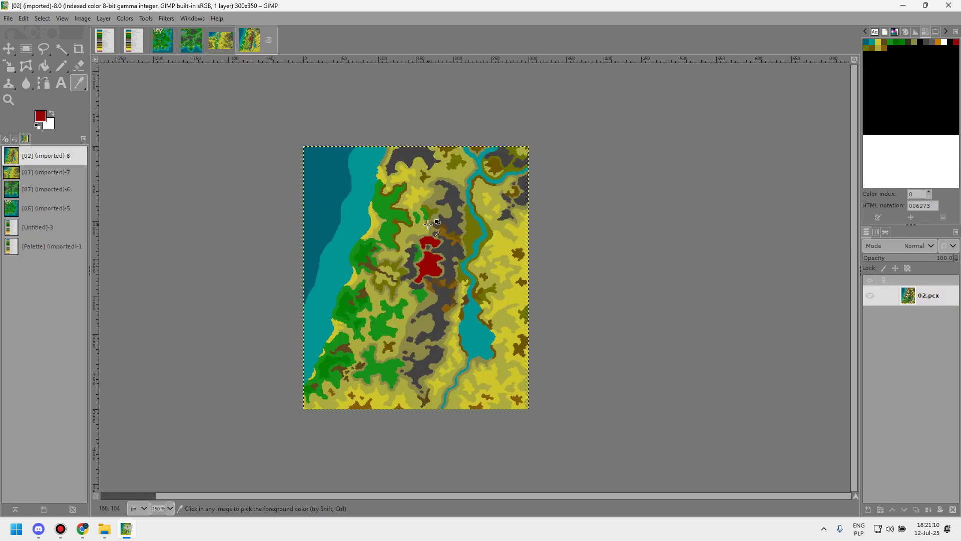
{"action": "scroll", "coordinate": [405, 317], "scroll_direction": "up", "scroll_amount": 2}
{"action": "scroll", "coordinate": [404, 317], "scroll_direction": "down", "scroll_amount": 1}
{"action": "scroll", "coordinate": [406, 317], "scroll_direction": "down", "scroll_amount": 2}
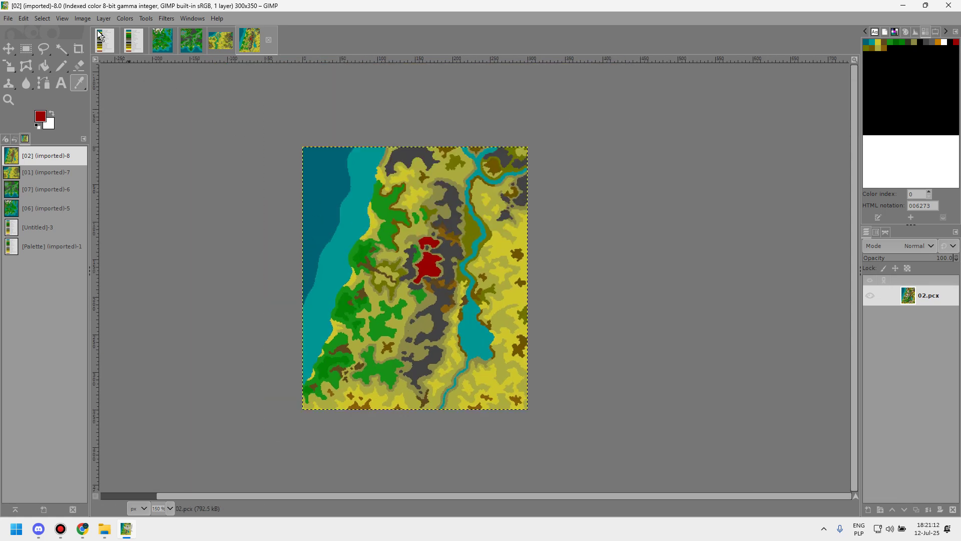
- Fit the whole indexed palette image in the view and compare it with the untitled RGB copy
{"action": "left_click", "coordinate": [99, 35]}
{"action": "key", "text": "shift+ctrl+j"}
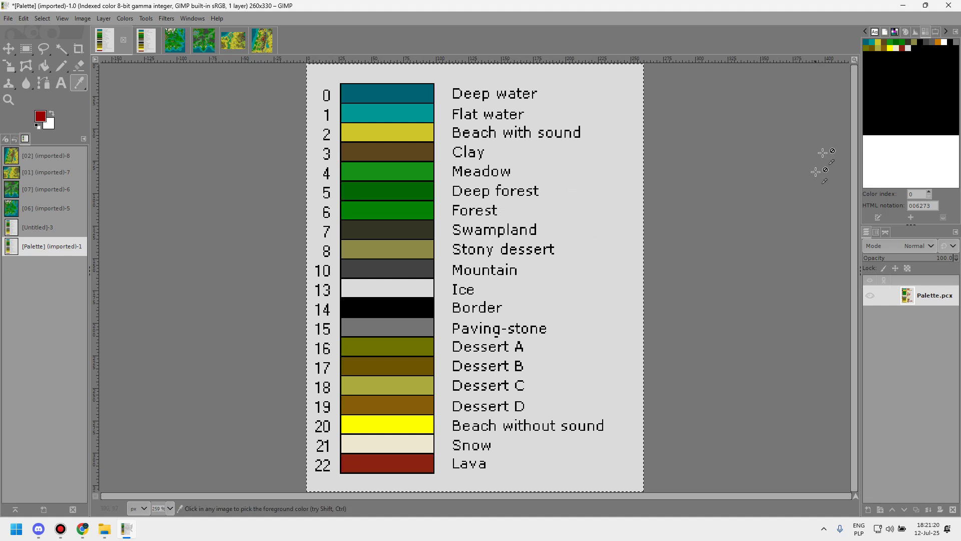
{"action": "left_click", "coordinate": [151, 44]}
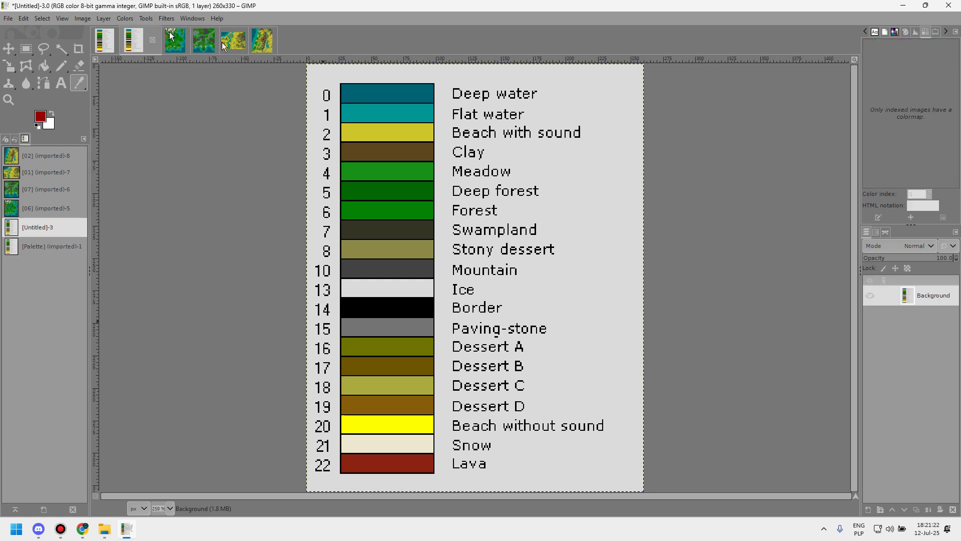
{"action": "left_click", "coordinate": [100, 49]}
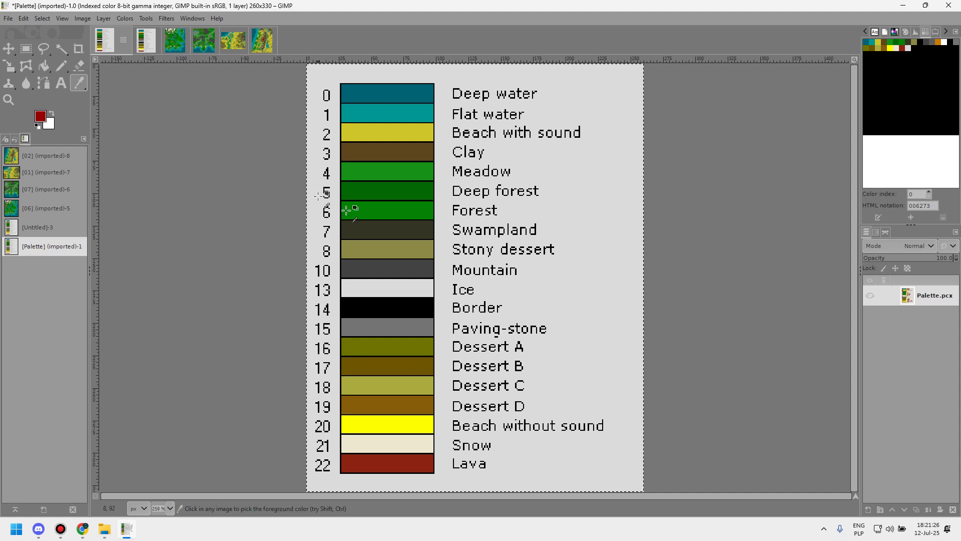
{"action": "left_click", "coordinate": [145, 38]}
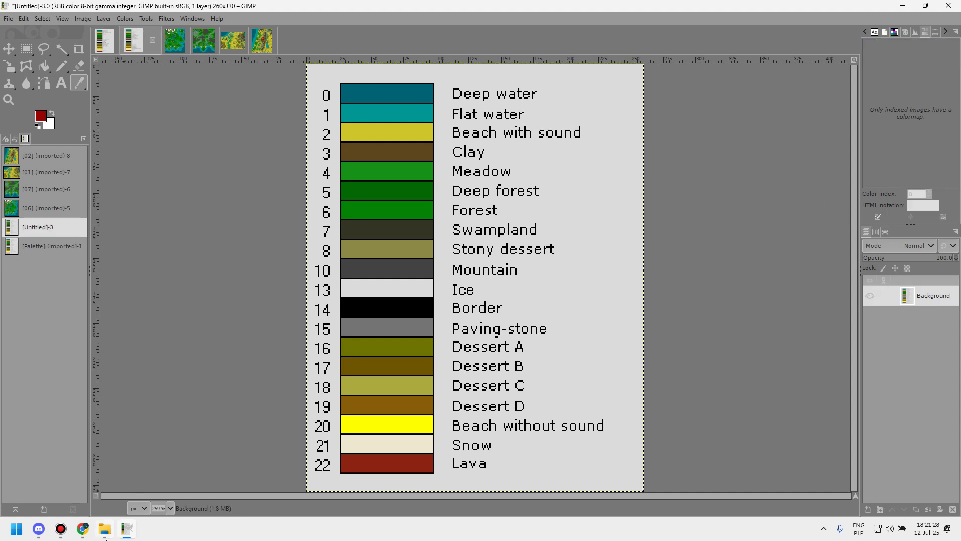
{"action": "left_click", "coordinate": [105, 46]}
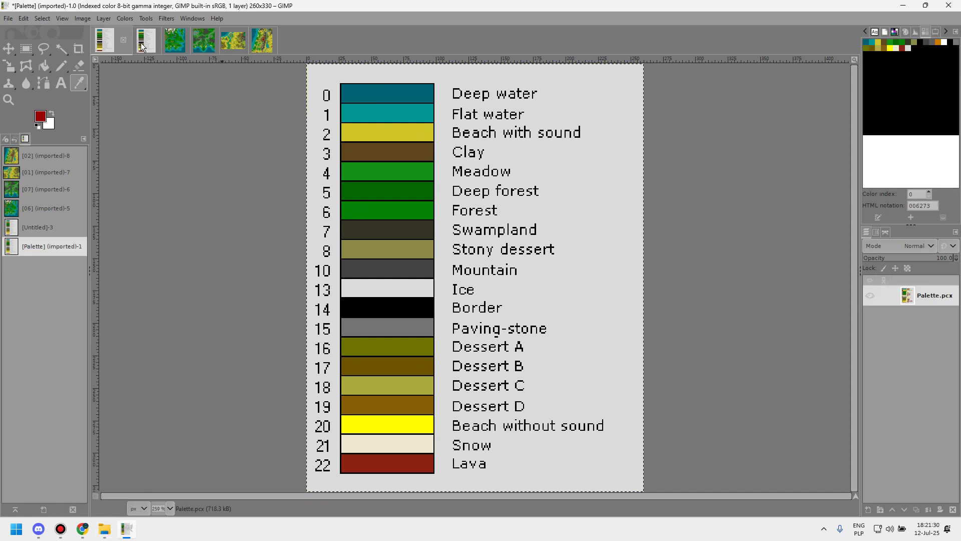
{"action": "left_click", "coordinate": [6, 19]}
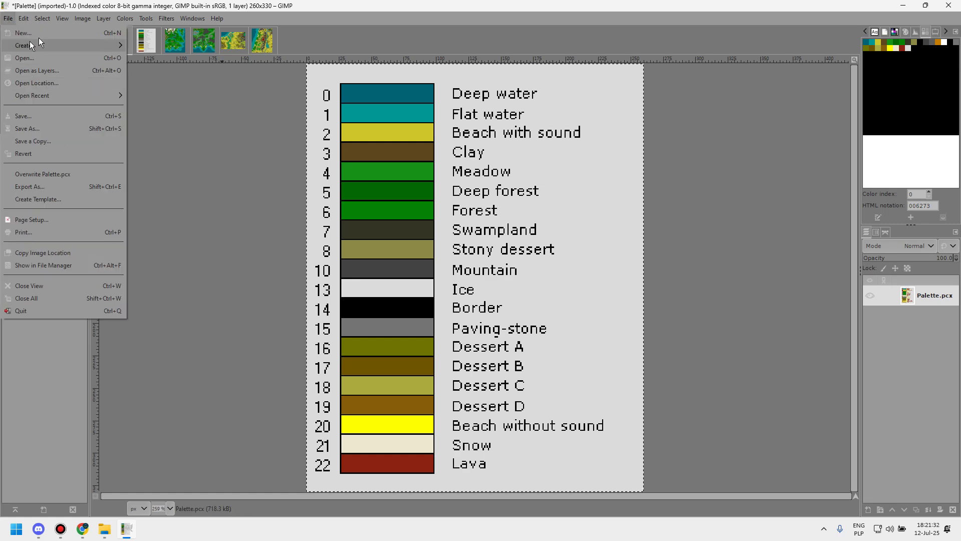
{"action": "left_click", "coordinate": [182, 193]}
{"action": "left_click", "coordinate": [83, 529]}
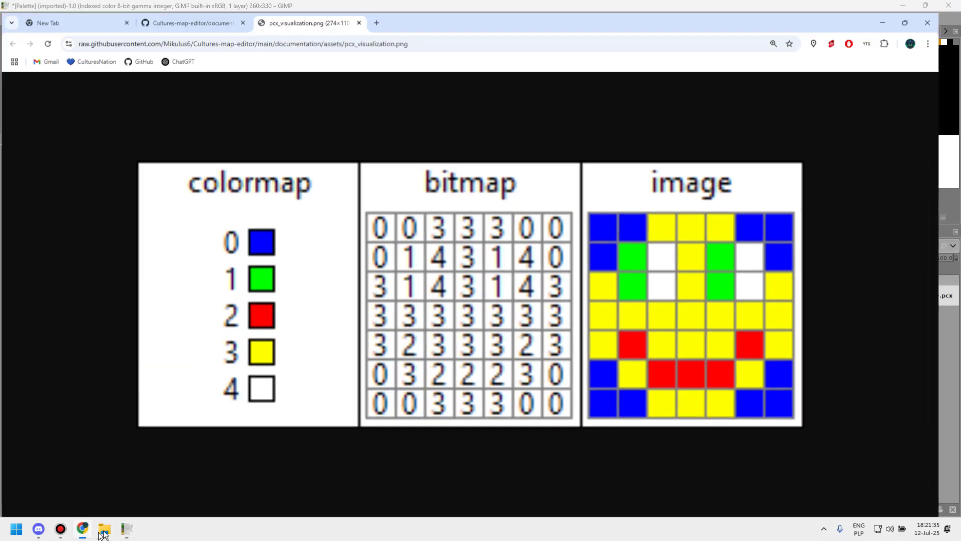
- Go up to the Premaps folder in File Explorer and open Palette.pcx from its Misc subfolder in GIMP
{"action": "left_click", "coordinate": [104, 528]}
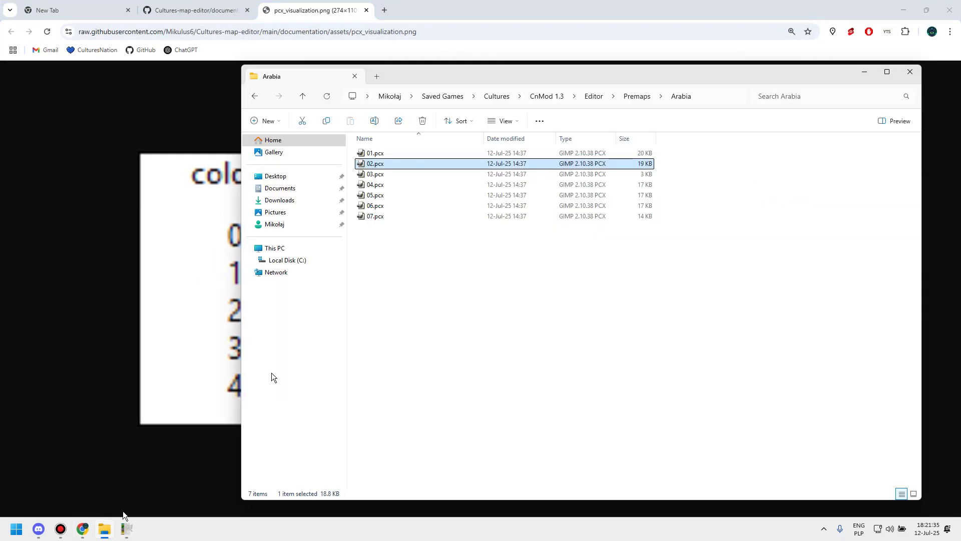
{"action": "left_click", "coordinate": [637, 96]}
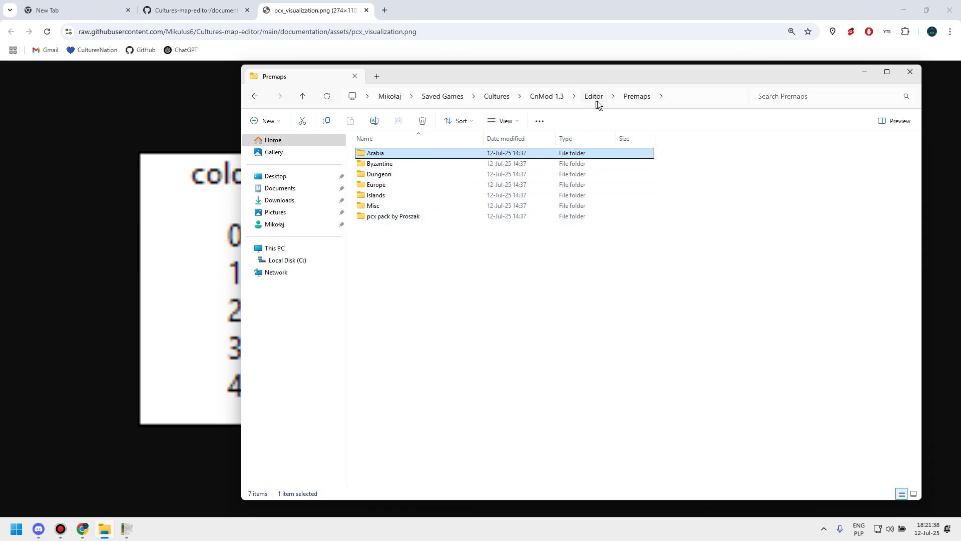
{"action": "key", "text": "alt+Tab"}
{"action": "key", "text": "alt+Tab"}
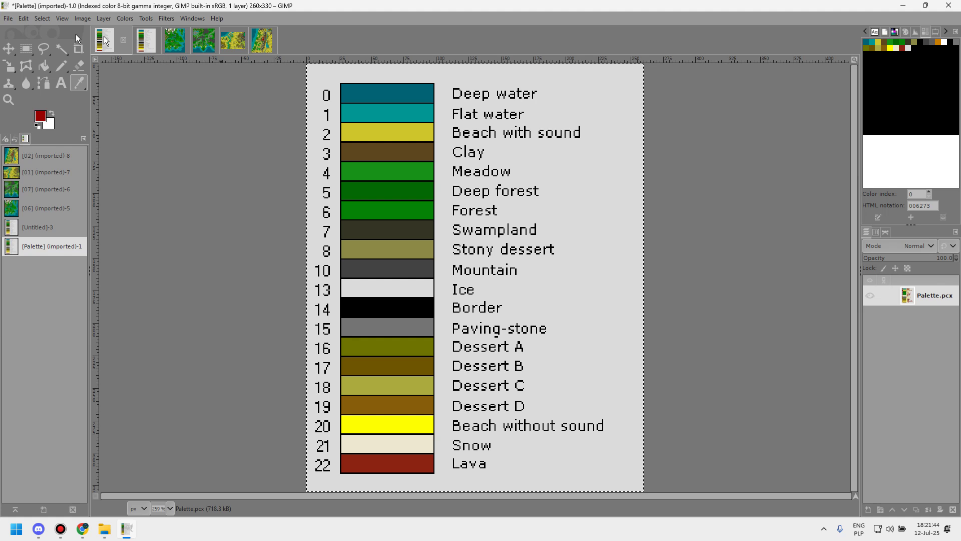
{"action": "left_click", "coordinate": [106, 518]}
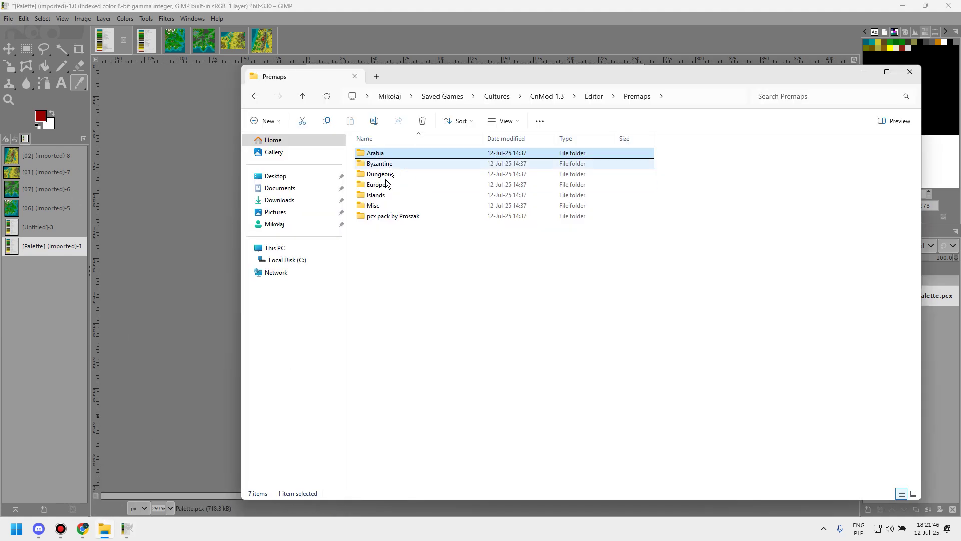
{"action": "double_click", "coordinate": [375, 206]}
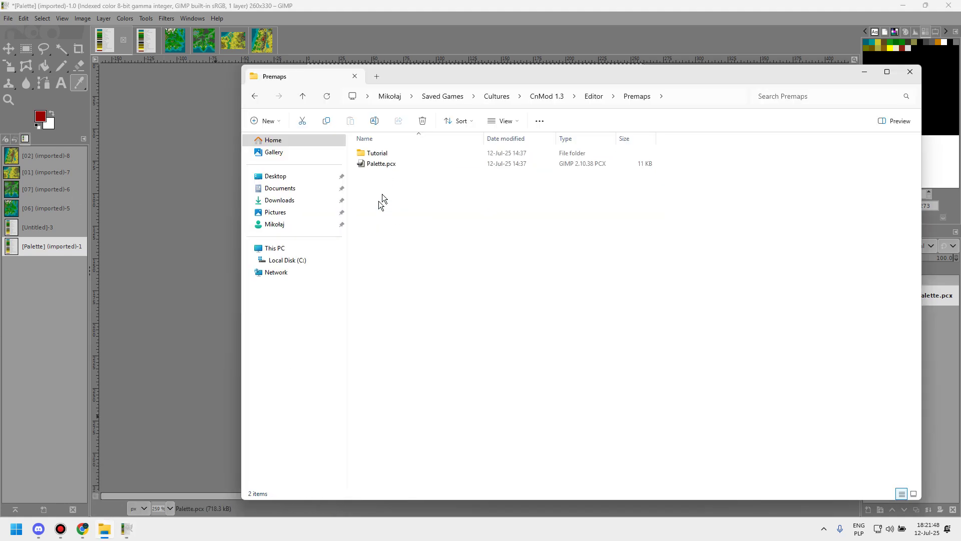
{"action": "double_click", "coordinate": [378, 164]}
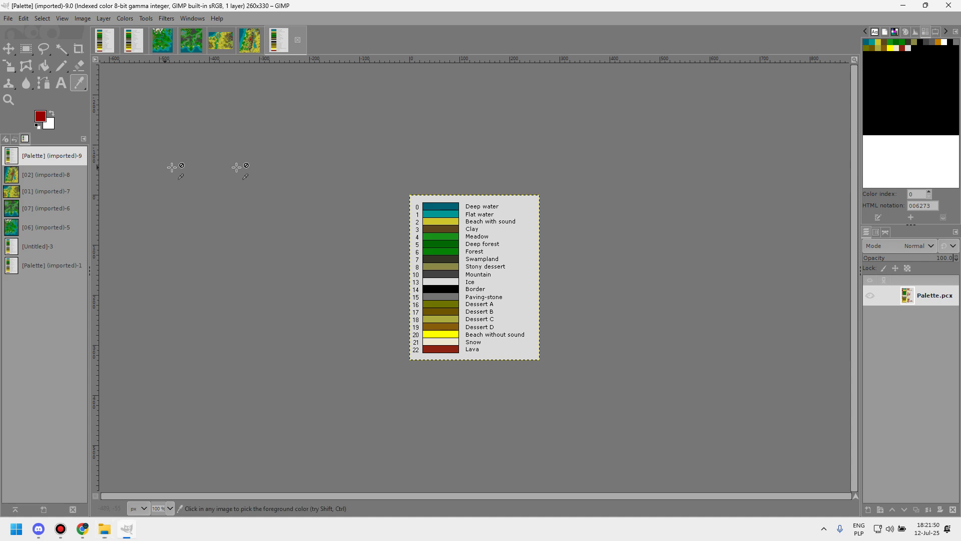
{"action": "scroll", "coordinate": [488, 328], "scroll_direction": "up", "scroll_amount": 4}
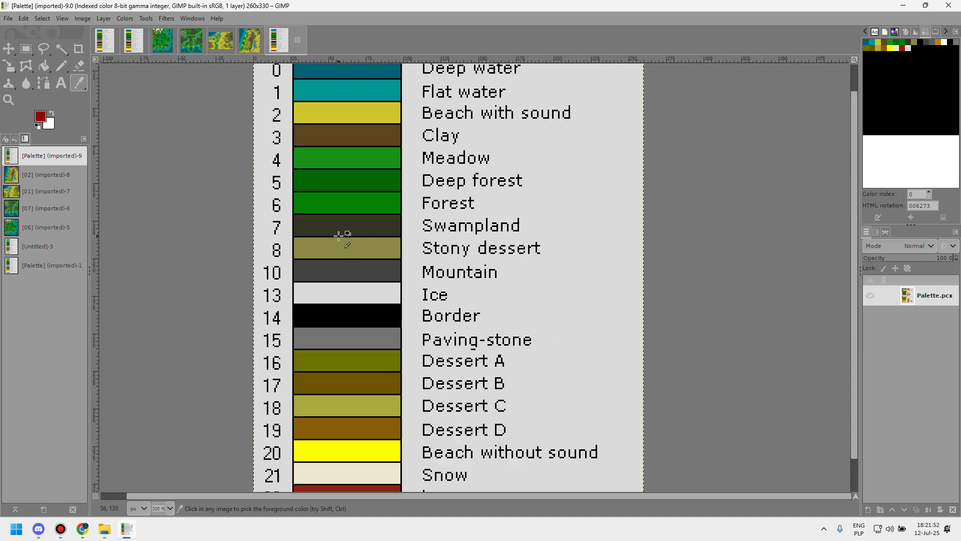
- Resize the canvas of the newly opened palette image to 400 × 400 px
{"action": "left_click", "coordinate": [80, 19]}
{"action": "left_click", "coordinate": [94, 114]}
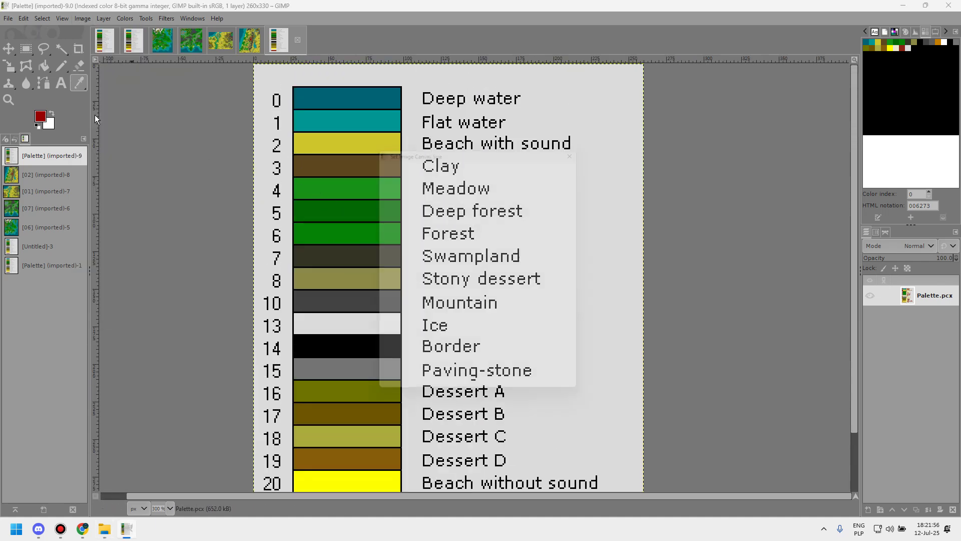
{"action": "double_click", "coordinate": [420, 211]}
{"action": "type", "text": "400"}
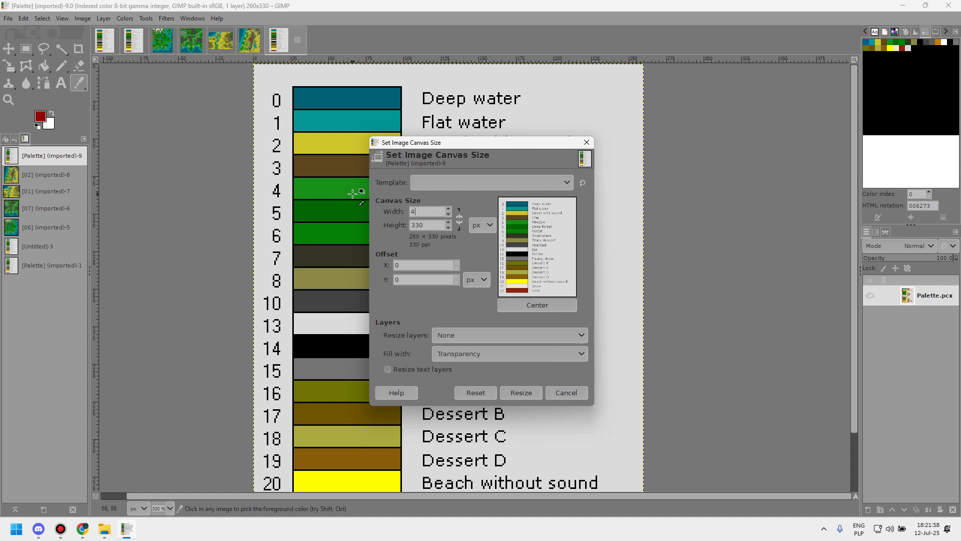
{"action": "left_click", "coordinate": [428, 225]}
{"action": "type", "text": "400"}
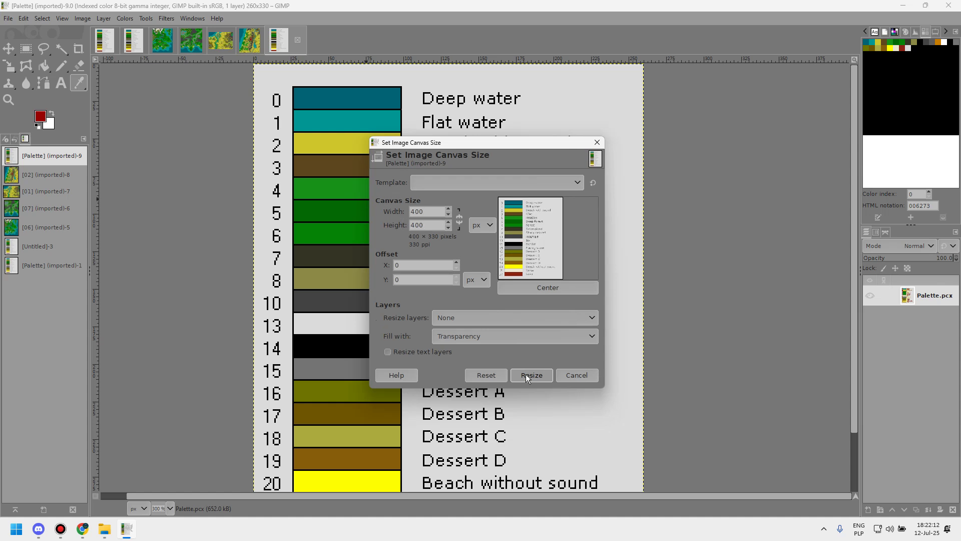
{"action": "left_click", "coordinate": [528, 376]}
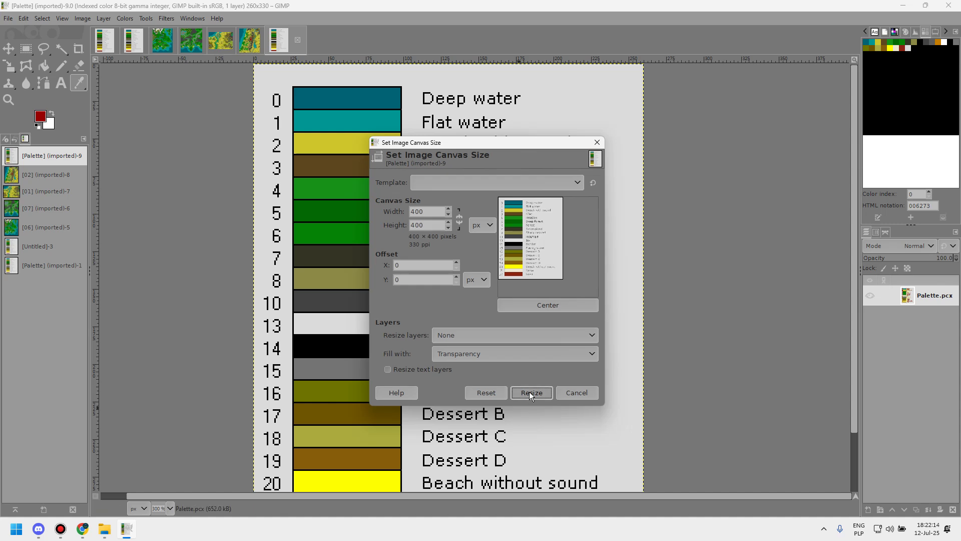
- Delete the Palette.pcx layer and add a new 400 × 400 px layer filled with transparency
{"action": "scroll", "coordinate": [543, 266], "scroll_direction": "down", "scroll_amount": 4}
{"action": "scroll", "coordinate": [441, 243], "scroll_direction": "down", "scroll_amount": 4}
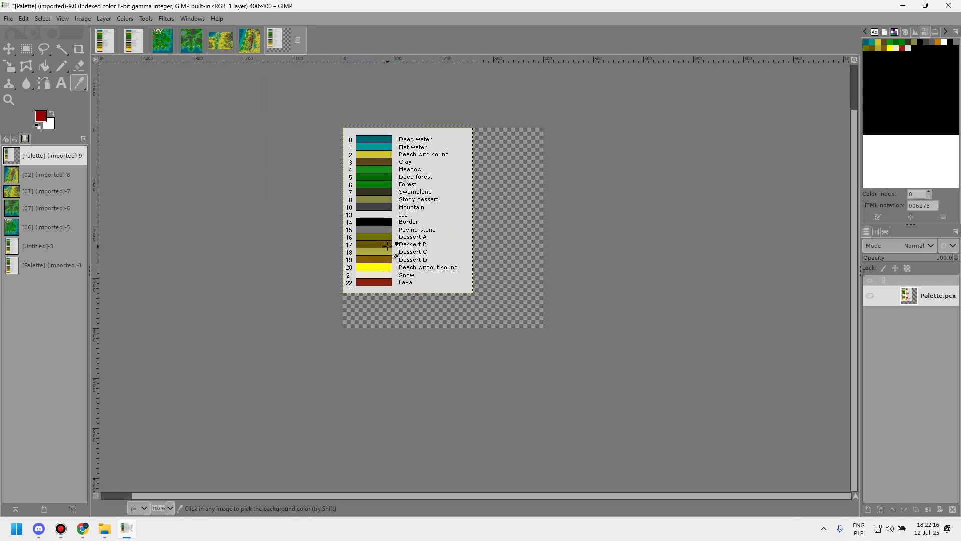
{"action": "scroll", "coordinate": [607, 307], "scroll_direction": "up", "scroll_amount": 2}
{"action": "right_click", "coordinate": [896, 297]}
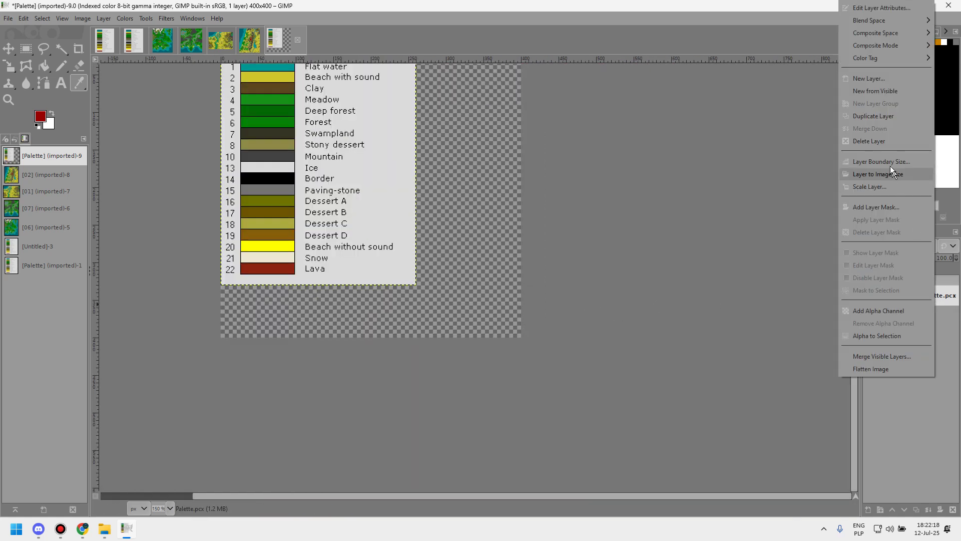
{"action": "left_click", "coordinate": [881, 139]}
{"action": "left_click", "coordinate": [103, 19]}
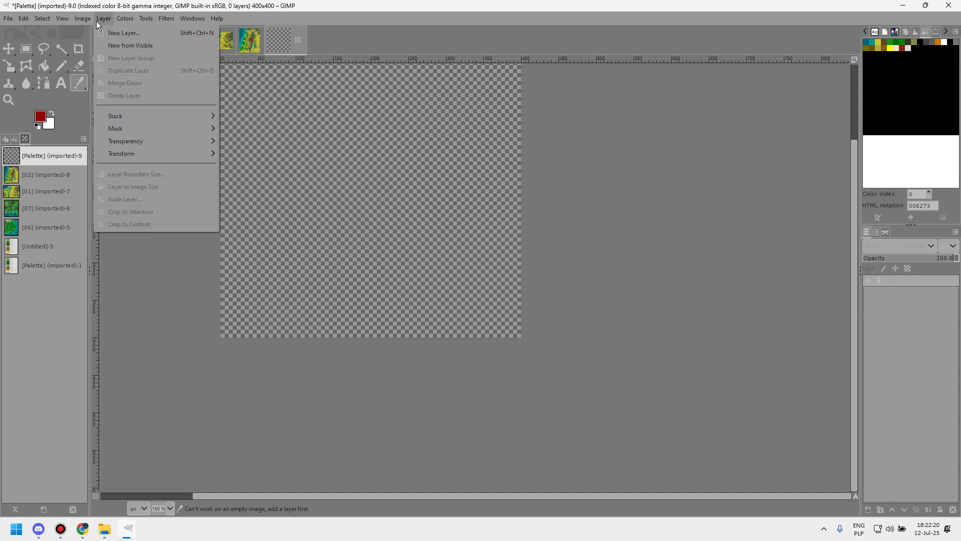
{"action": "left_click", "coordinate": [120, 33]}
{"action": "left_click", "coordinate": [555, 394]}
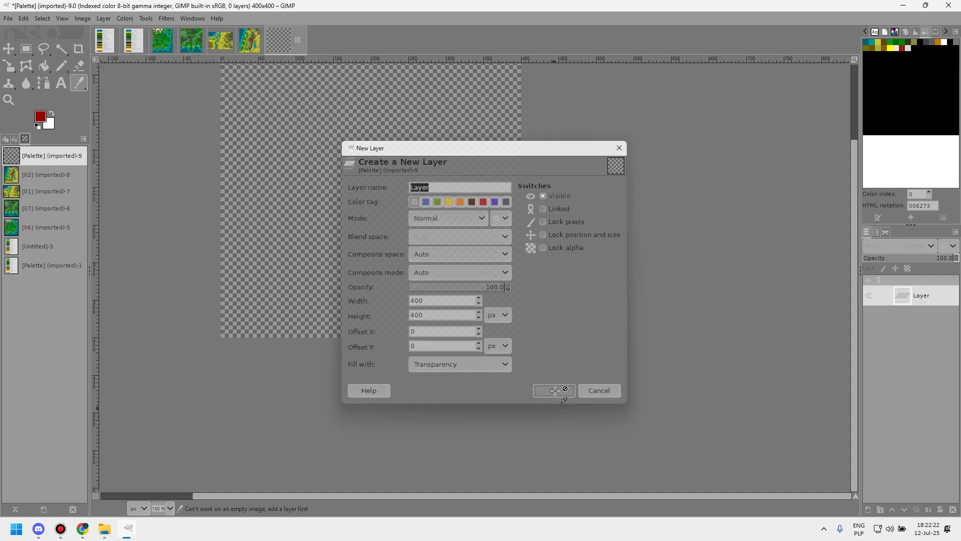
- Paint a thick diagonal stroke across the new layer with the Pencil at size 76, using colormap index 1 (009694)
{"action": "scroll", "coordinate": [371, 297], "scroll_direction": "up", "scroll_amount": 3}
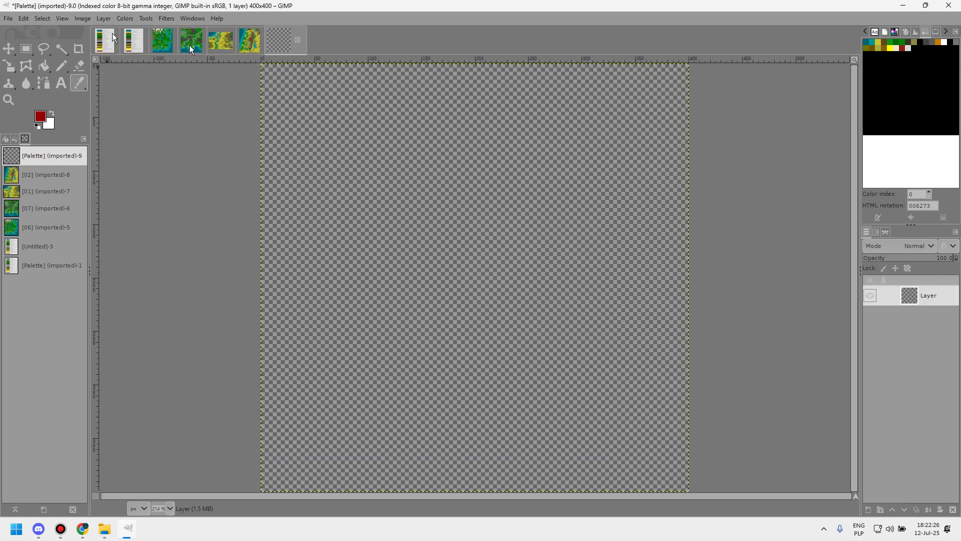
{"action": "double_click", "coordinate": [868, 42]}
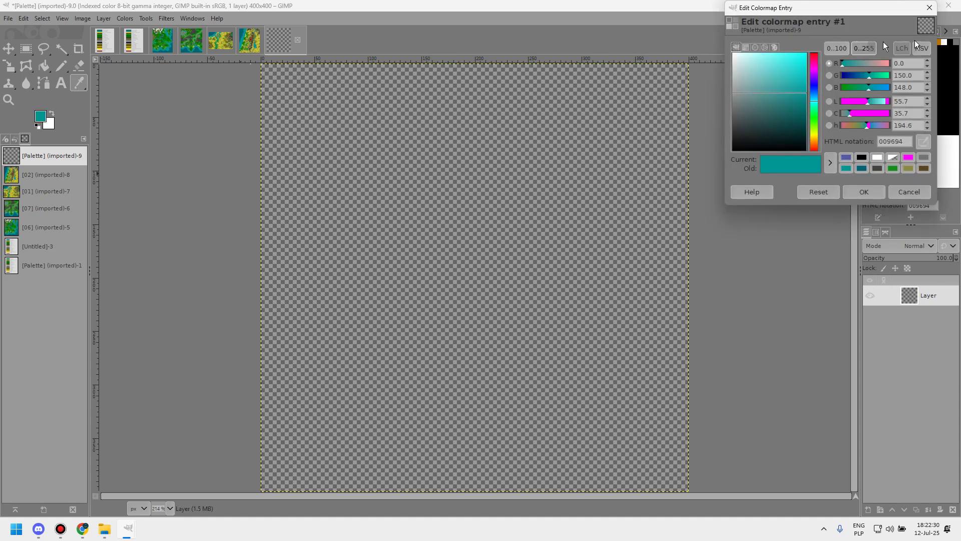
{"action": "left_click", "coordinate": [906, 189]}
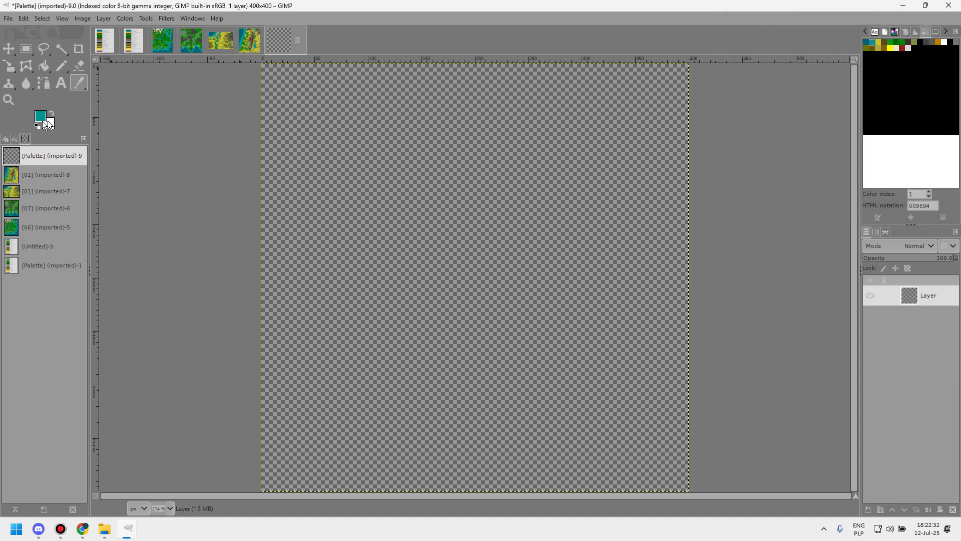
{"action": "left_click", "coordinate": [60, 64]}
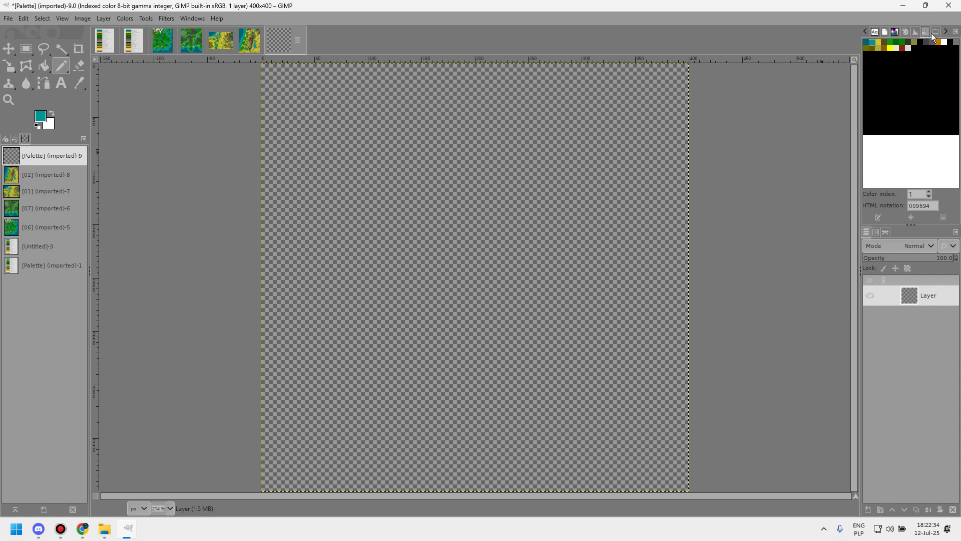
{"action": "left_click", "coordinate": [936, 32]}
{"action": "left_click_drag", "start_coordinate": [869, 101], "coordinate": [896, 101]}
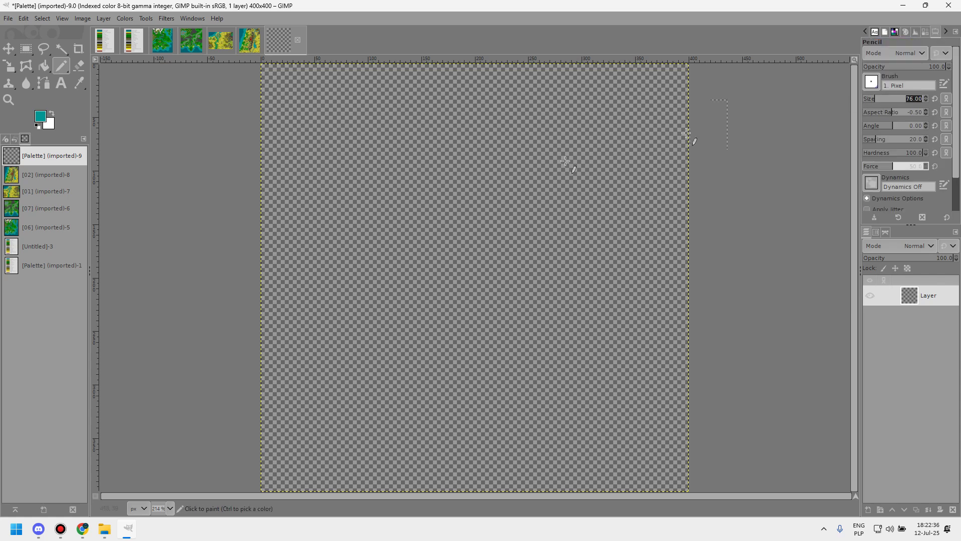
{"action": "mouse_move", "coordinate": [562, 160]}
{"action": "left_mouse_down"}
{"action": "mouse_move", "coordinate": [332, 298]}
{"action": "mouse_move", "coordinate": [550, 208]}
{"action": "left_mouse_up"}
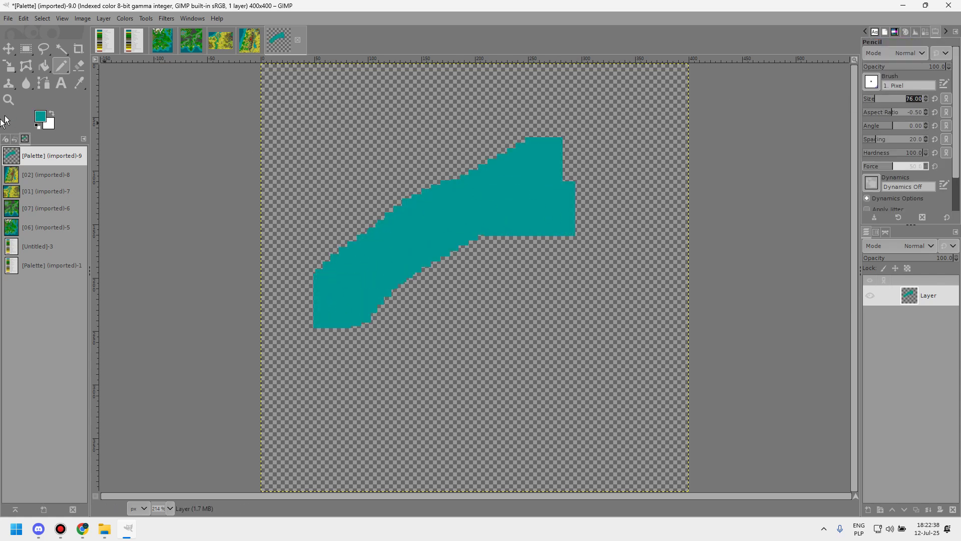
- Set the foreground colour to a bright blue that is not part of the colormap
{"action": "left_click", "coordinate": [40, 122]}
{"action": "mouse_move", "coordinate": [95, 408]}
{"action": "left_mouse_down"}
{"action": "mouse_move", "coordinate": [92, 390]}
{"action": "mouse_move", "coordinate": [122, 377]}
{"action": "left_mouse_up"}
{"action": "left_click", "coordinate": [143, 491]}
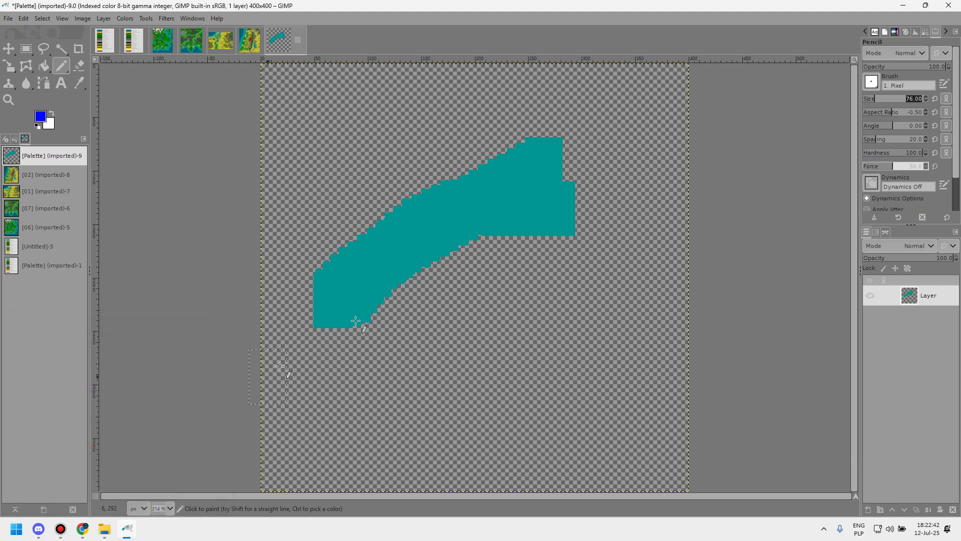
- Paint a thick diagonal Pencil stroke with the bright blue across the teal one, display the colormap and open the foreground colour for editing
{"action": "mouse_move", "coordinate": [360, 281]}
{"action": "left_mouse_down"}
{"action": "mouse_move", "coordinate": [563, 392]}
{"action": "mouse_move", "coordinate": [445, 302]}
{"action": "left_mouse_up"}
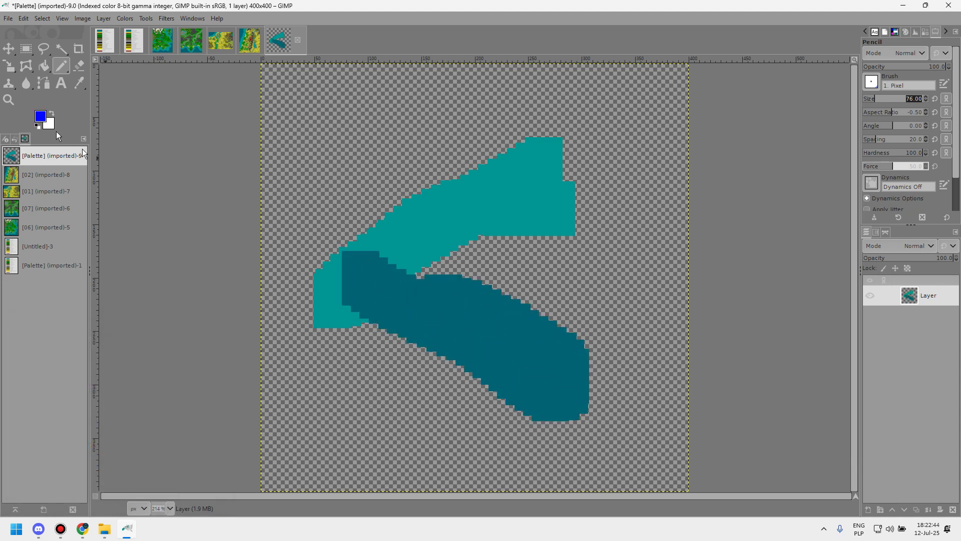
{"action": "left_click", "coordinate": [927, 31]}
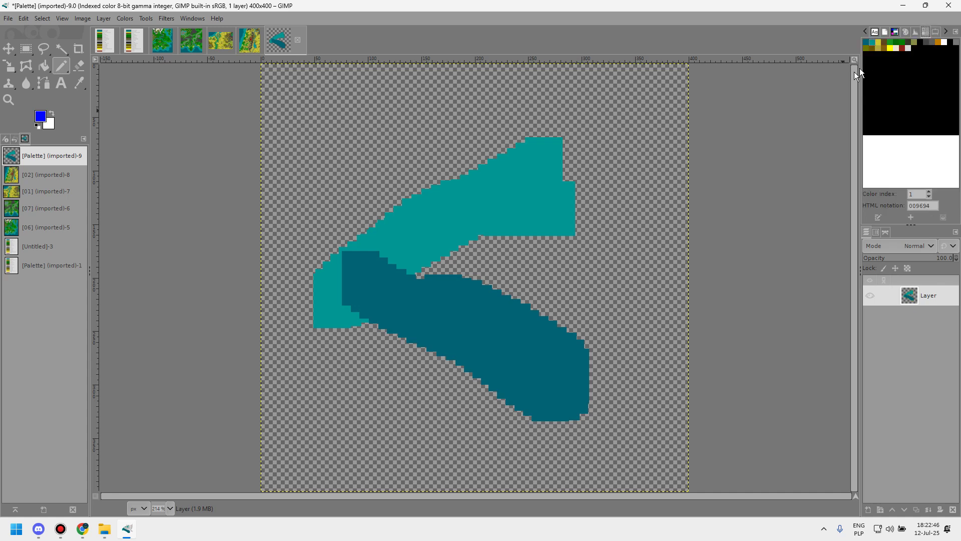
{"action": "left_click", "coordinate": [40, 120]}
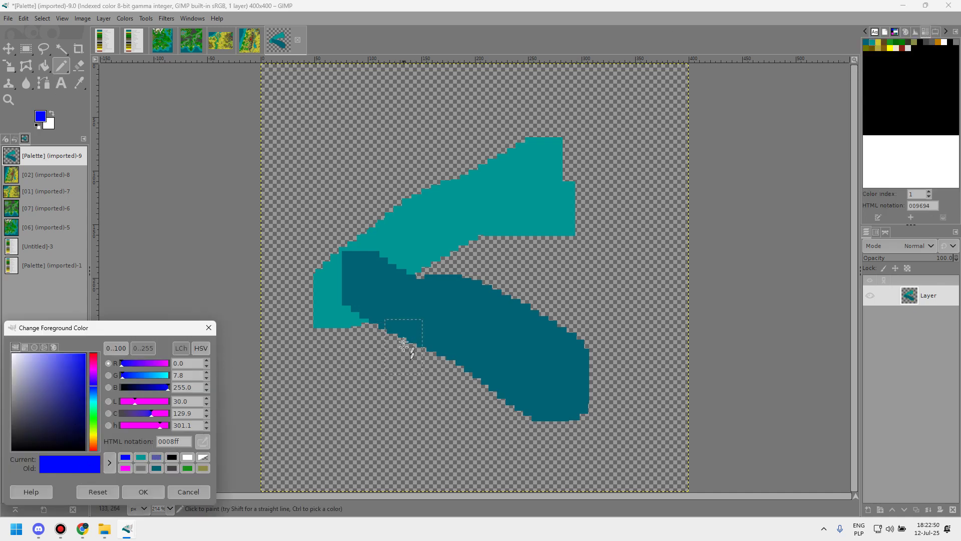
- Cover the teal stroke and the layer's upper part with the Pencil in 0008ff, and bucket-fill the remaining transparent area
{"action": "mouse_move", "coordinate": [401, 350]}
{"action": "left_mouse_down"}
{"action": "mouse_move", "coordinate": [430, 306]}
{"action": "mouse_move", "coordinate": [500, 250]}
{"action": "mouse_move", "coordinate": [392, 304]}
{"action": "mouse_move", "coordinate": [431, 280]}
{"action": "mouse_move", "coordinate": [406, 213]}
{"action": "left_mouse_up"}
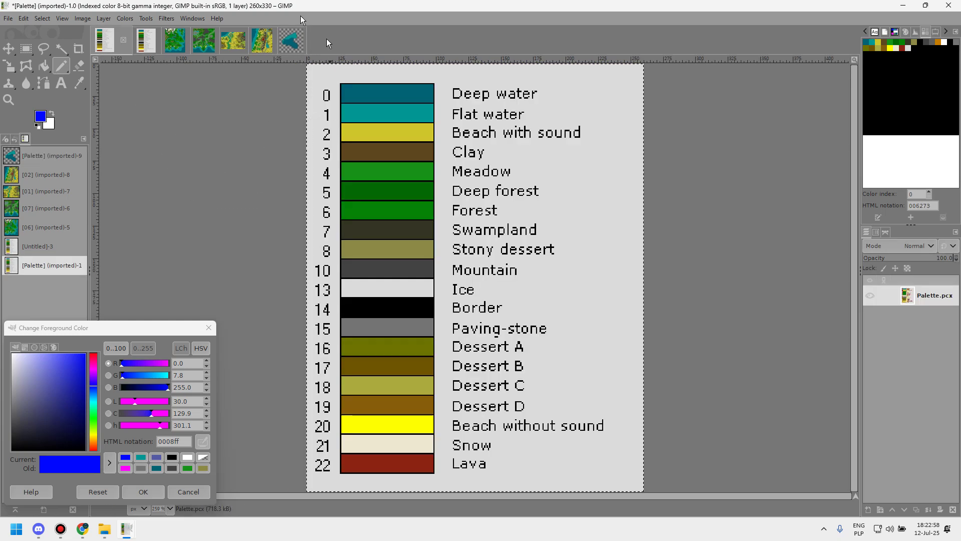
{"action": "left_click", "coordinate": [278, 40]}
{"action": "mouse_move", "coordinate": [310, 280]}
{"action": "left_mouse_down"}
{"action": "mouse_move", "coordinate": [393, 292]}
{"action": "mouse_move", "coordinate": [326, 270]}
{"action": "mouse_move", "coordinate": [553, 251]}
{"action": "mouse_move", "coordinate": [382, 212]}
{"action": "mouse_move", "coordinate": [765, 161]}
{"action": "mouse_move", "coordinate": [307, 193]}
{"action": "mouse_move", "coordinate": [300, 85]}
{"action": "mouse_move", "coordinate": [288, 78]}
{"action": "mouse_move", "coordinate": [607, 88]}
{"action": "mouse_move", "coordinate": [708, 76]}
{"action": "left_mouse_up"}
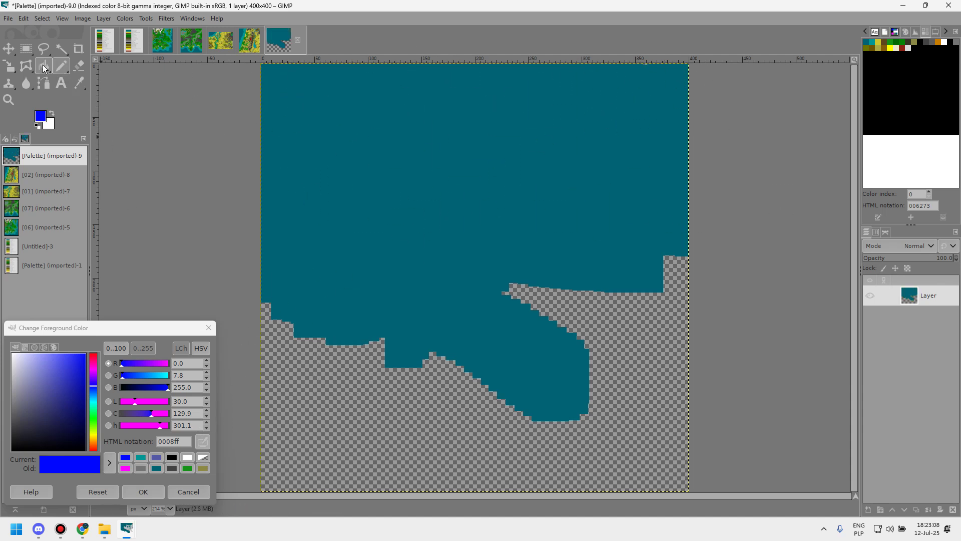
{"action": "key", "text": "shift+b"}
{"action": "left_click", "coordinate": [350, 422]}
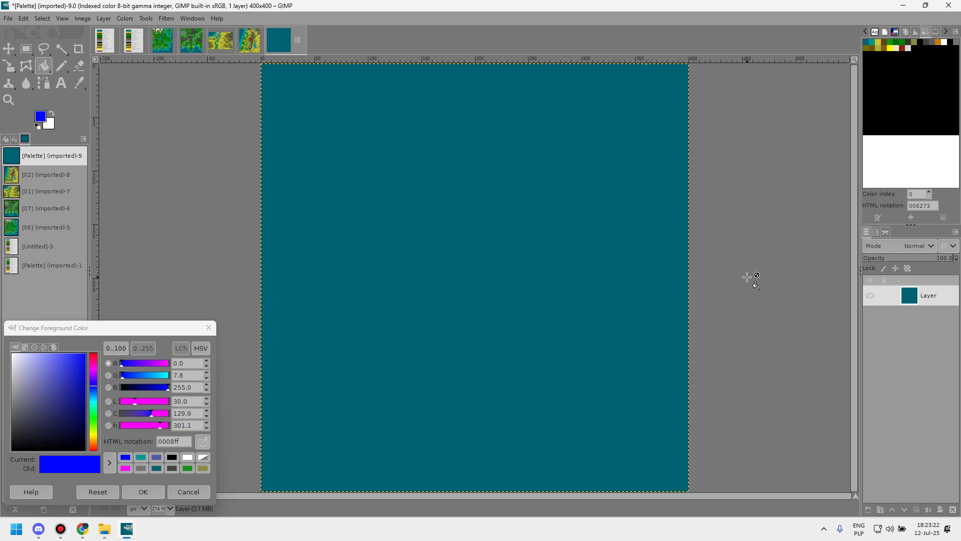
- Try a Pencil stroke across the filled layer with the foreground colour set to cyan (00fbff), and undo it
{"action": "left_click", "coordinate": [54, 72]}
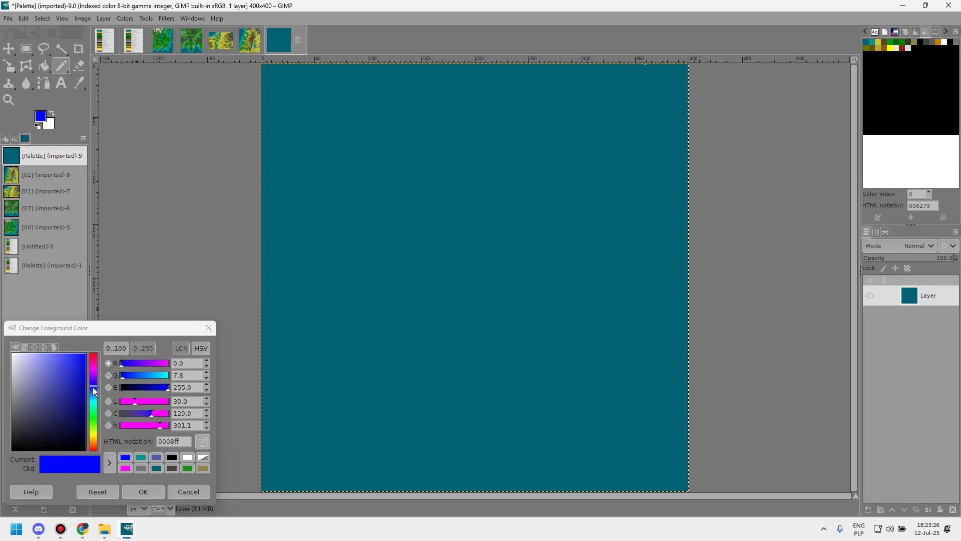
{"action": "left_click_drag", "start_coordinate": [92, 386], "coordinate": [94, 400]}
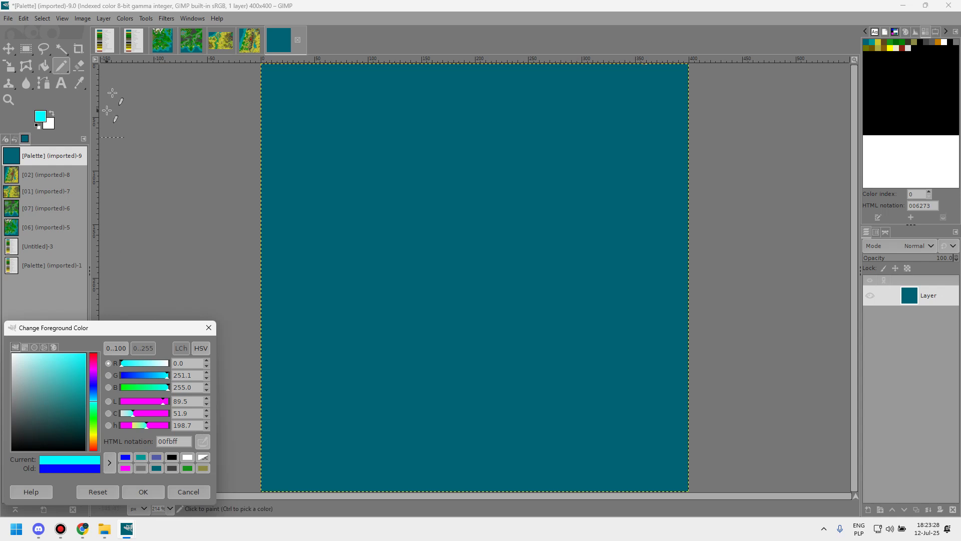
{"action": "mouse_move", "coordinate": [336, 240]}
{"action": "left_mouse_down"}
{"action": "mouse_move", "coordinate": [375, 221]}
{"action": "mouse_move", "coordinate": [484, 218]}
{"action": "mouse_move", "coordinate": [514, 200]}
{"action": "left_mouse_up"}
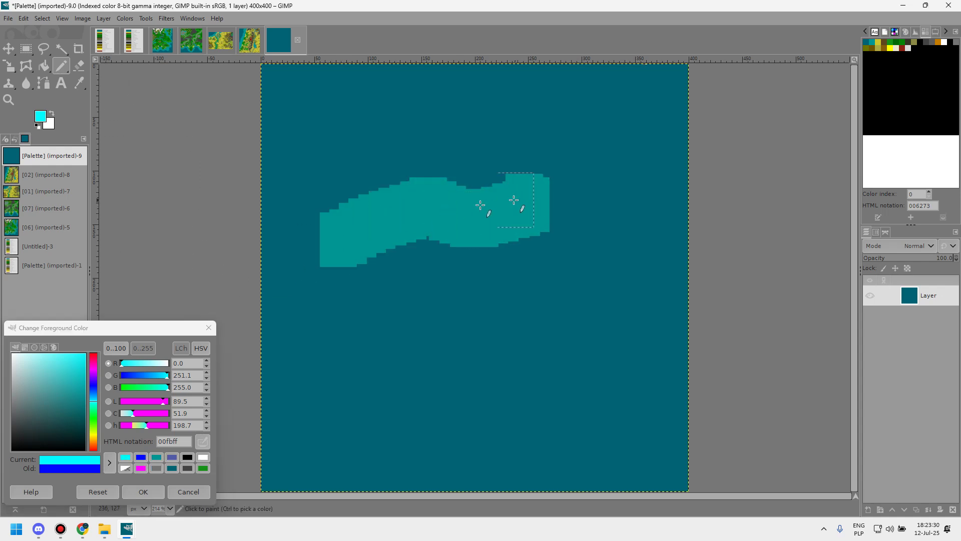
{"action": "key", "text": "ctrl+z"}
- Try a Pencil stroke across the filled layer with the foreground colour set to red (ff0000), and undo it
{"action": "left_click_drag", "start_coordinate": [95, 440], "coordinate": [94, 449]}
{"action": "mouse_move", "coordinate": [359, 325]}
{"action": "left_mouse_down"}
{"action": "mouse_move", "coordinate": [434, 273]}
{"action": "mouse_move", "coordinate": [566, 244]}
{"action": "left_mouse_up"}
{"action": "key", "text": "ctrl+z"}
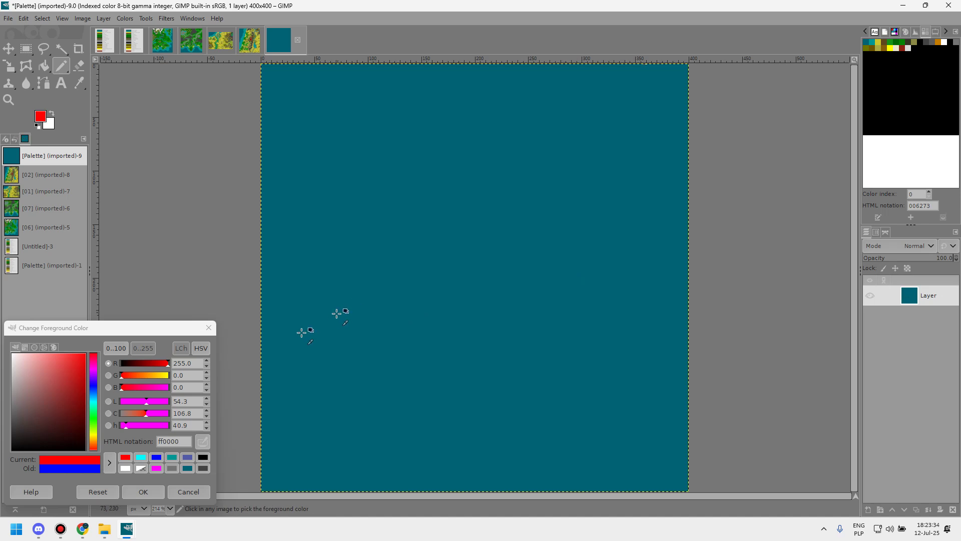
- Check the terrain palette reference image, return to the 400 × 400 map and discard the foreground colour change
{"action": "left_click", "coordinate": [105, 40]}
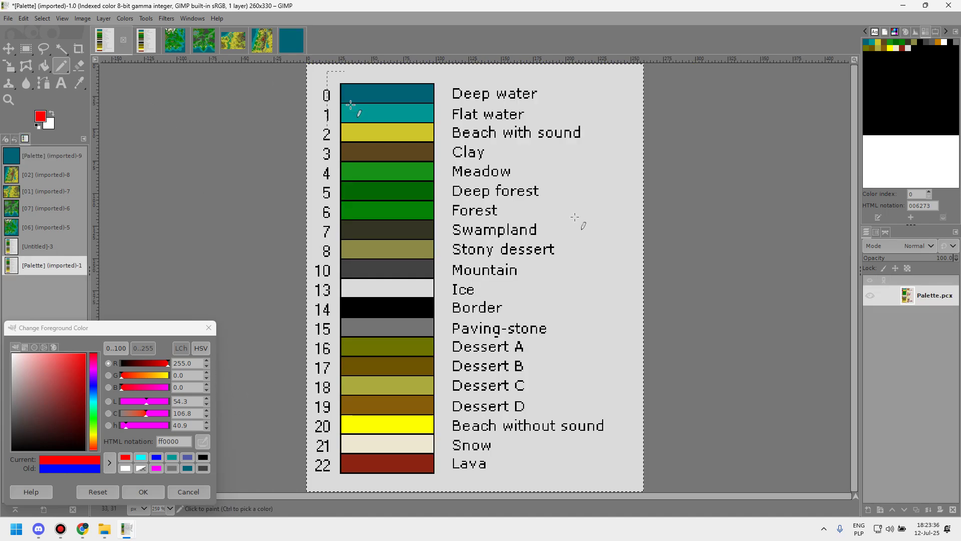
{"action": "left_click", "coordinate": [290, 40]}
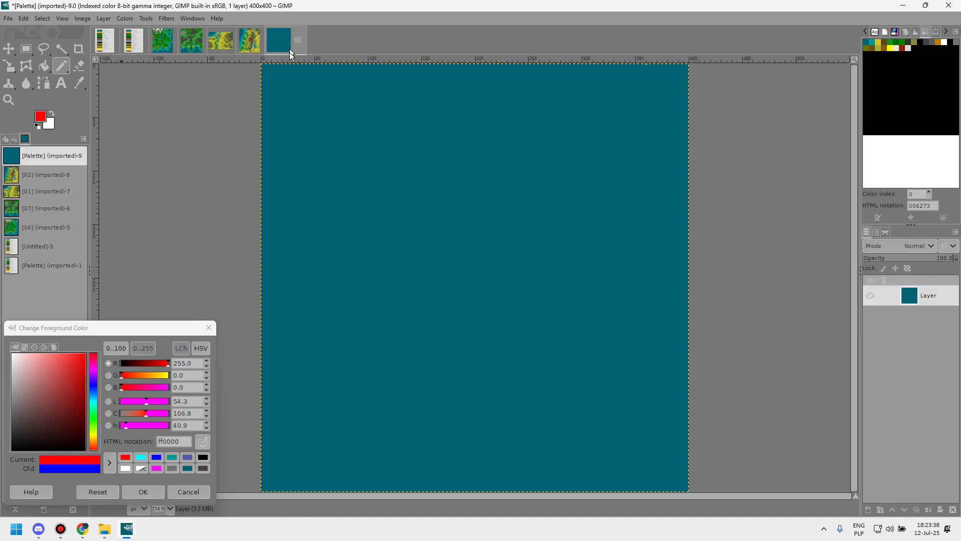
{"action": "left_click", "coordinate": [208, 328]}
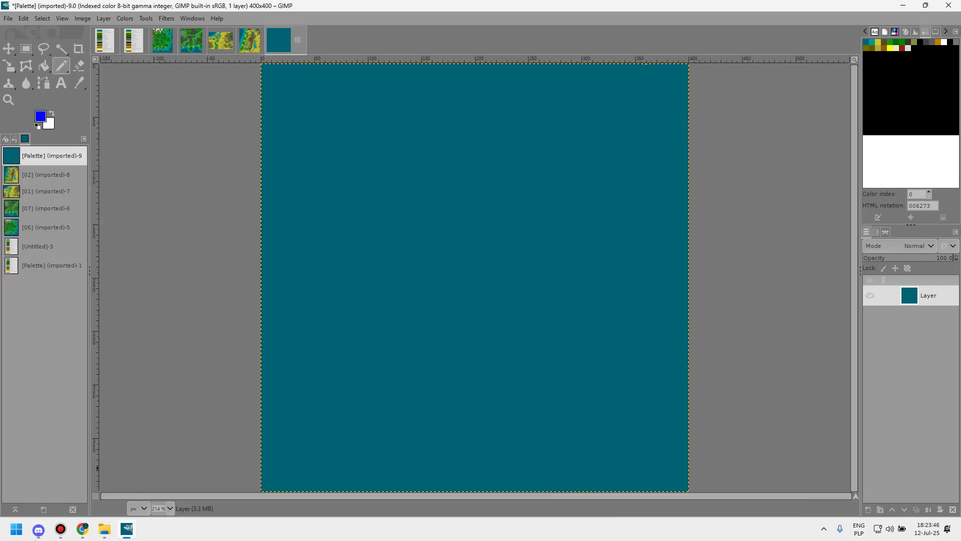
{"action": "left_click", "coordinate": [35, 537]}
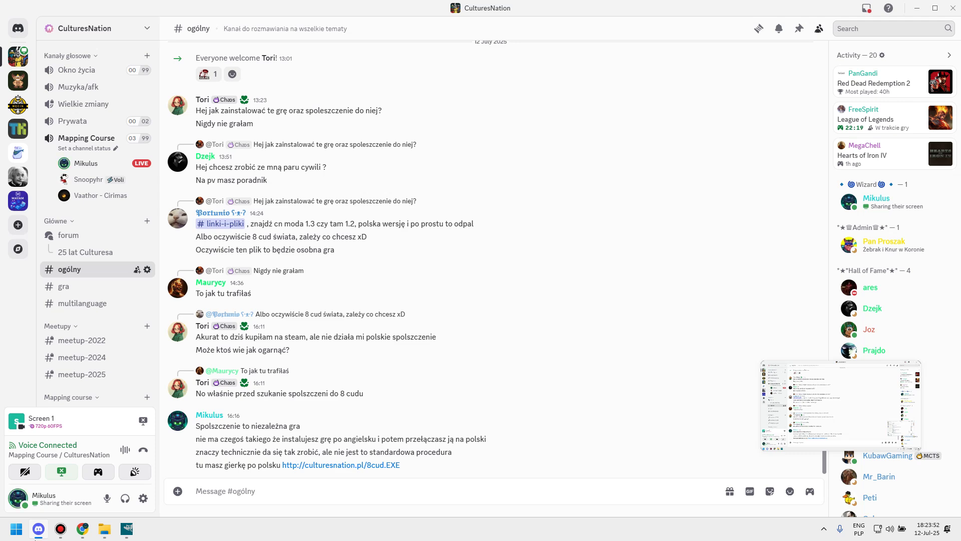
{"action": "left_click", "coordinate": [36, 535]}
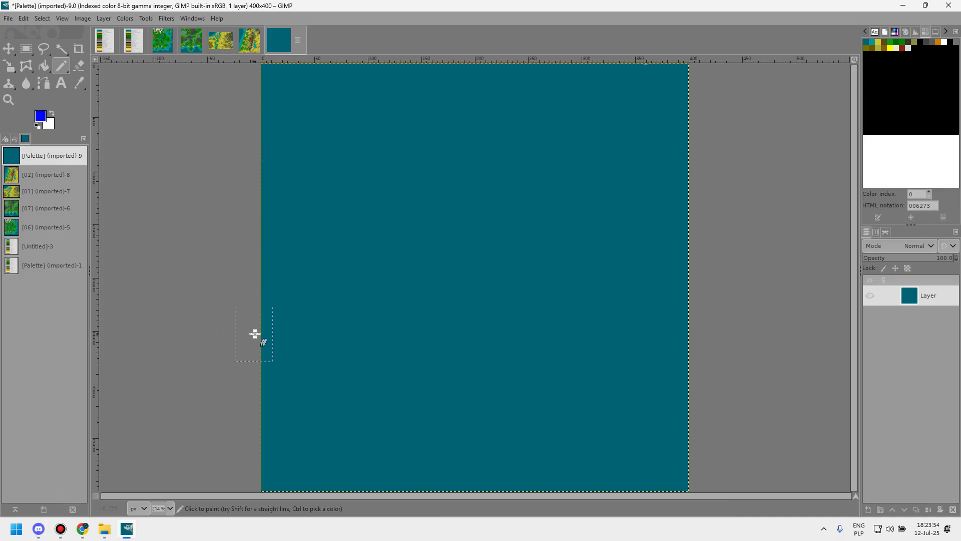
{"action": "left_click", "coordinate": [82, 530]}
{"action": "left_click", "coordinate": [81, 530]}
- Examine the 06.pcx template map up close and go back to the filled 400 × 400 map
{"action": "left_click", "coordinate": [170, 42]}
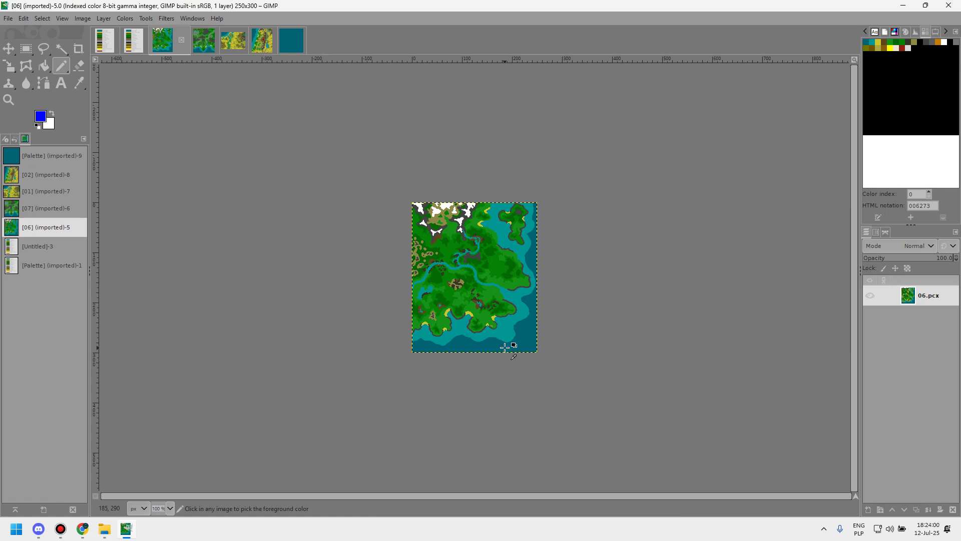
{"action": "scroll", "coordinate": [507, 345], "scroll_direction": "up", "scroll_amount": 3, "text": "ctrl"}
{"action": "scroll", "coordinate": [440, 325], "scroll_direction": "up", "scroll_amount": 1}
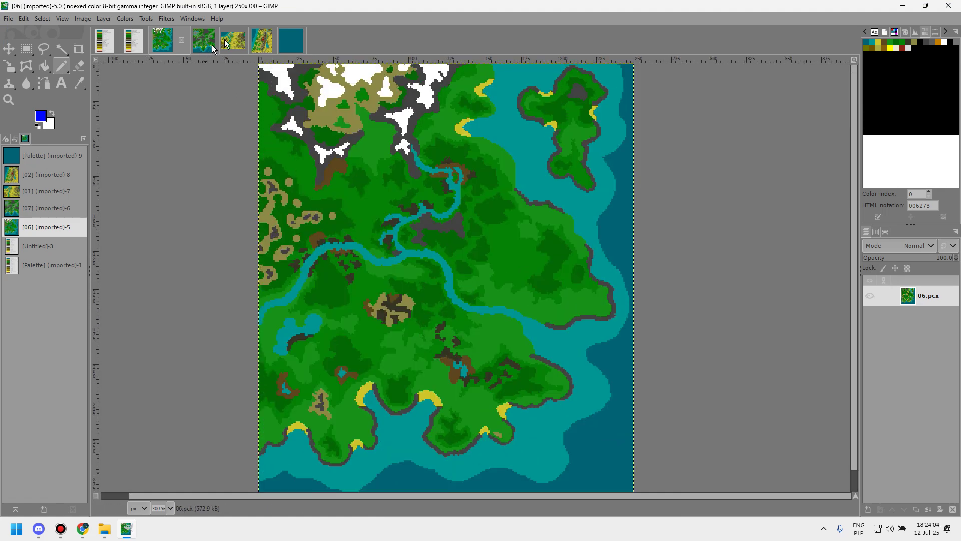
{"action": "left_click", "coordinate": [292, 42]}
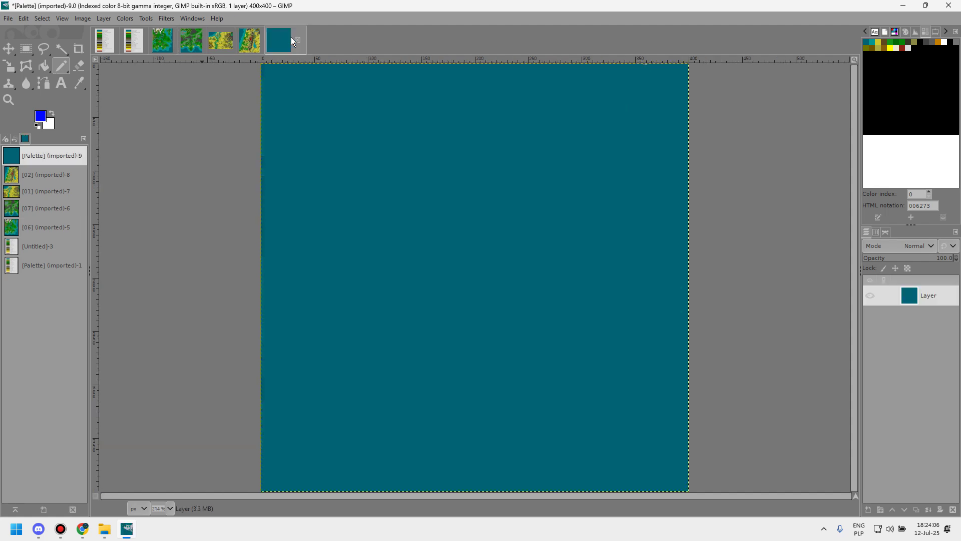
- Examine the terrain layouts of the template maps 02.pcx, 01.pcx and 07.pcx, ending on 06.pcx
{"action": "left_click", "coordinate": [253, 46]}
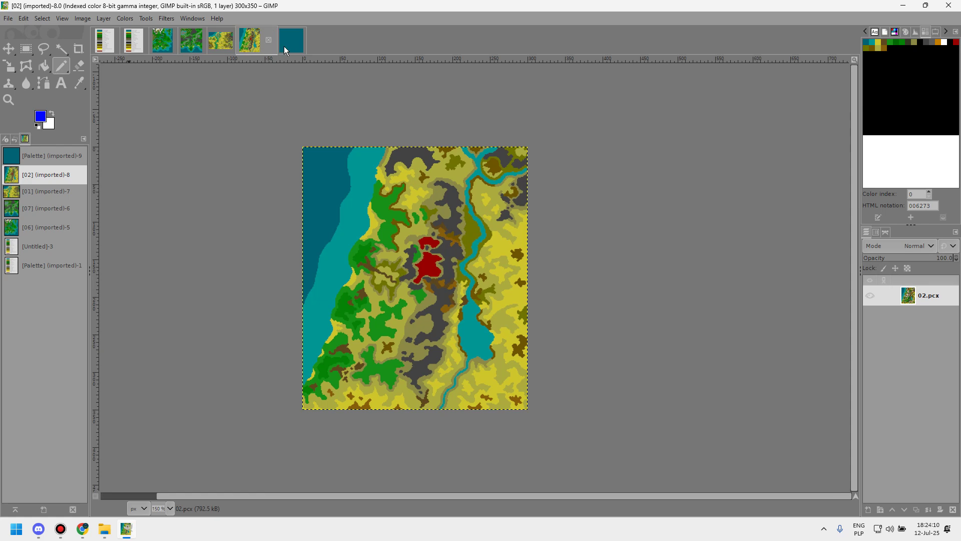
{"action": "left_click", "coordinate": [213, 42]}
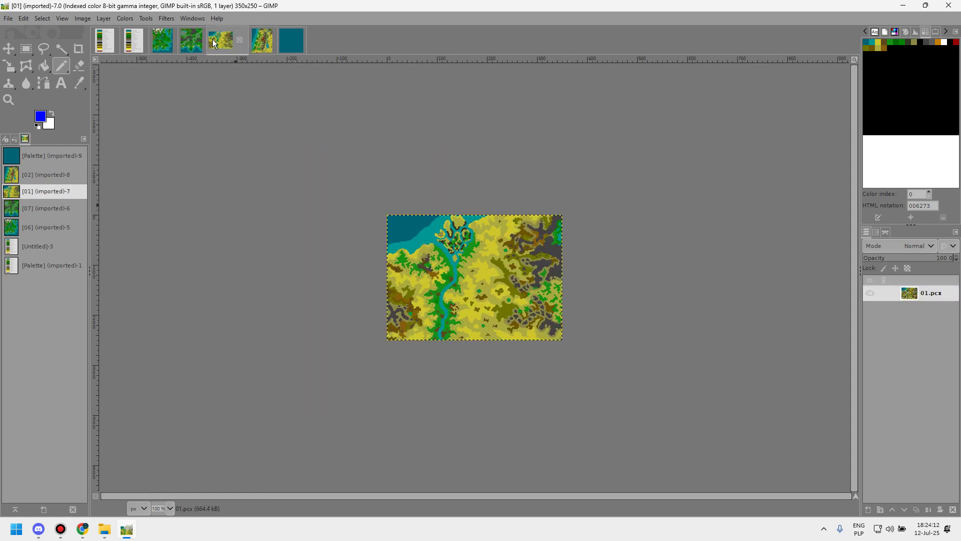
{"action": "left_click", "coordinate": [185, 44]}
{"action": "scroll", "coordinate": [494, 301], "scroll_direction": "up", "scroll_amount": 4}
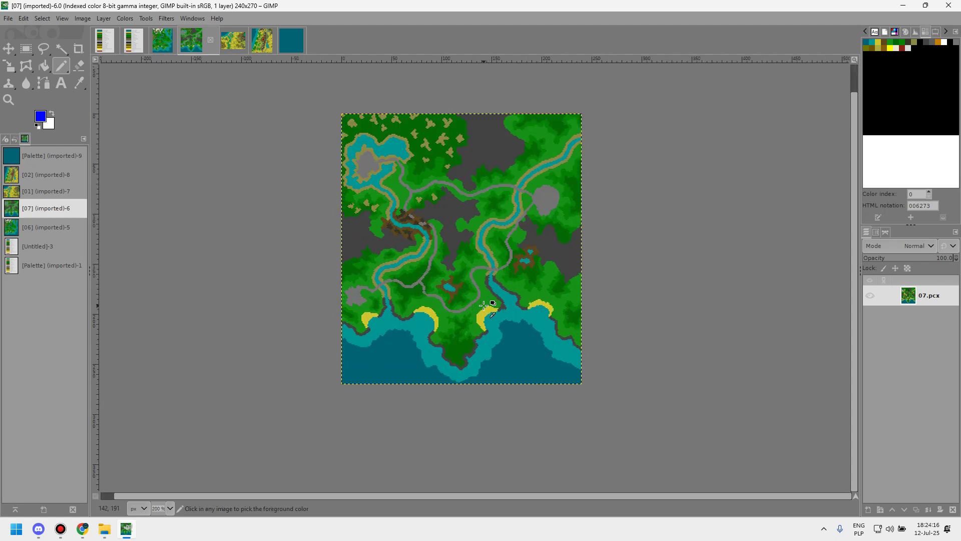
{"action": "scroll", "coordinate": [372, 285], "scroll_direction": "down", "scroll_amount": 1}
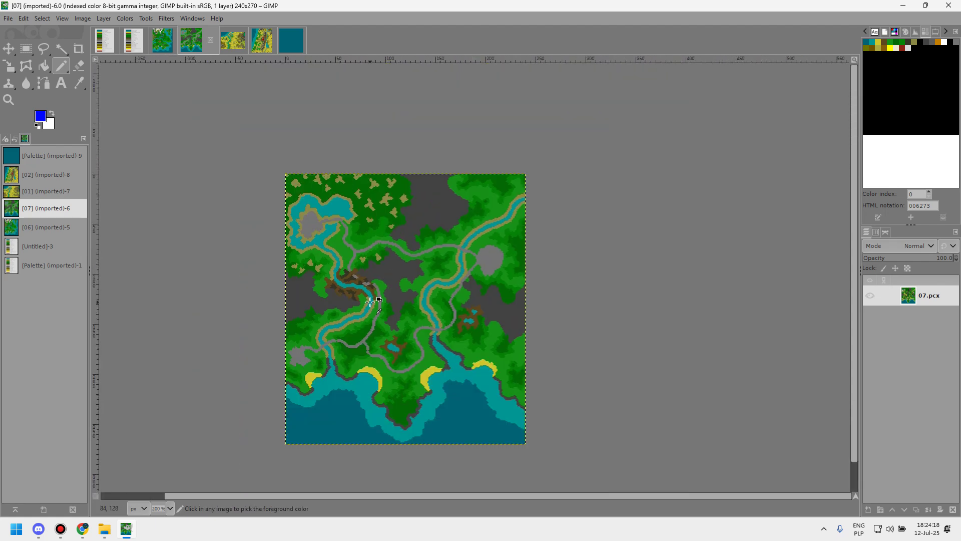
{"action": "scroll", "coordinate": [380, 311], "scroll_direction": "up", "scroll_amount": 1}
{"action": "scroll", "coordinate": [379, 314], "scroll_direction": "up", "scroll_amount": 1}
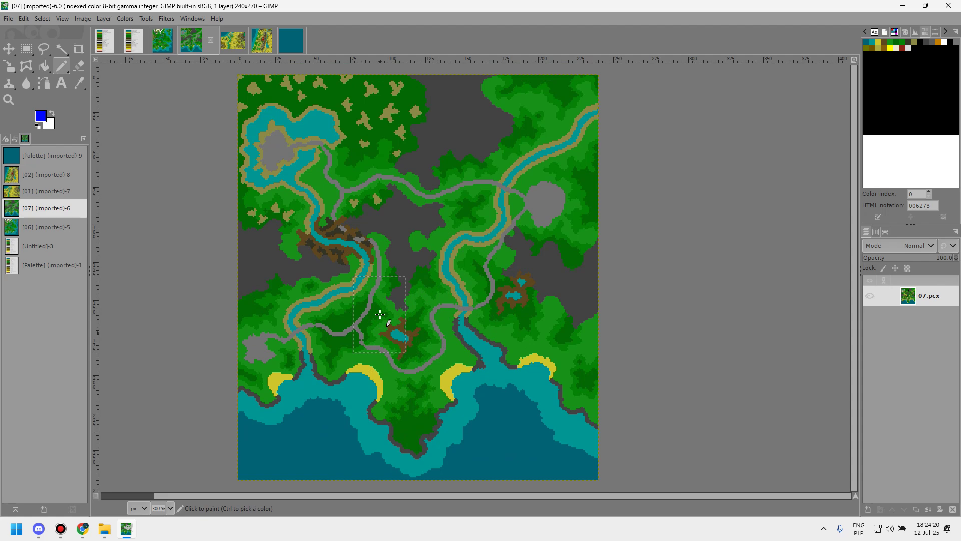
{"action": "left_click", "coordinate": [295, 40]}
{"action": "left_click", "coordinate": [163, 39]}
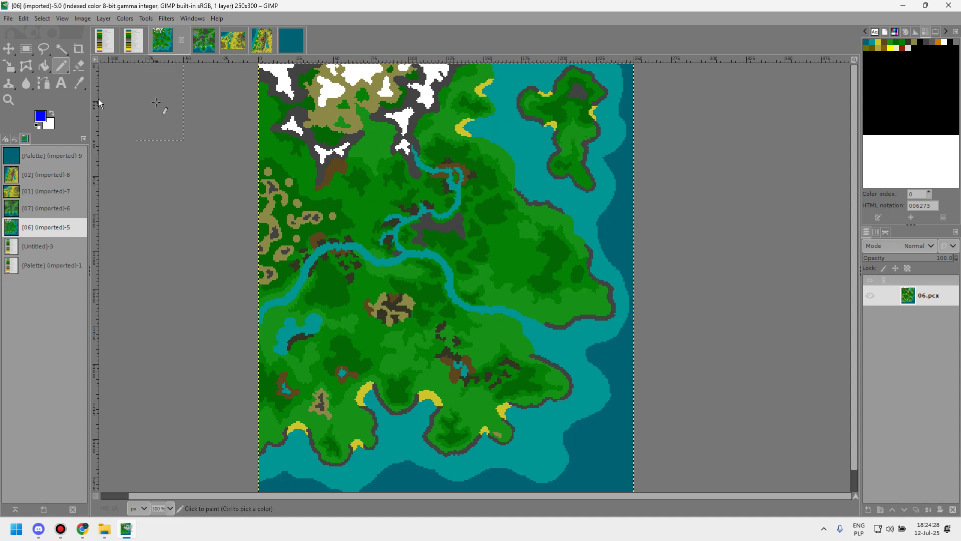
- Switch to File Explorer, open 14.pcx from the Europe premaps folder in GIMP and examine its terrain
{"action": "left_click", "coordinate": [105, 530]}
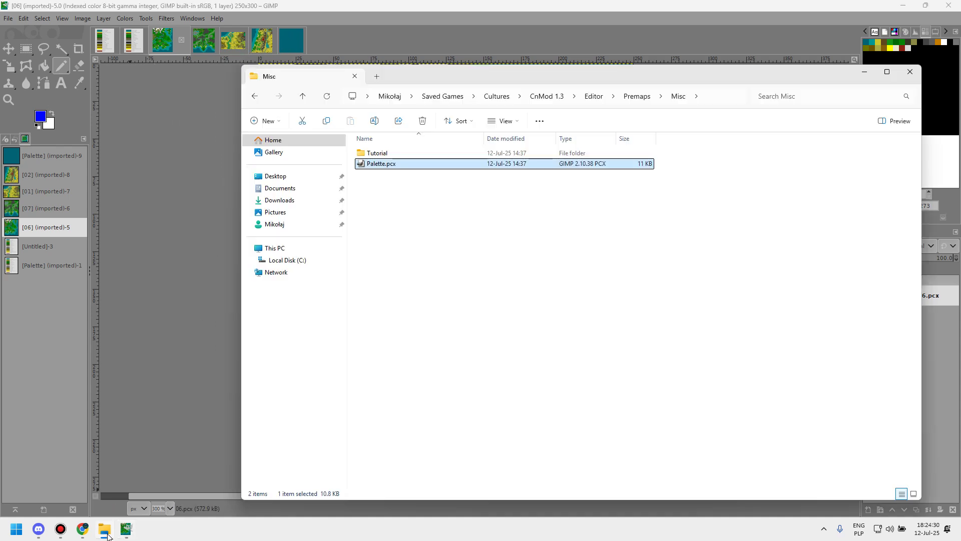
{"action": "left_click", "coordinate": [634, 96]}
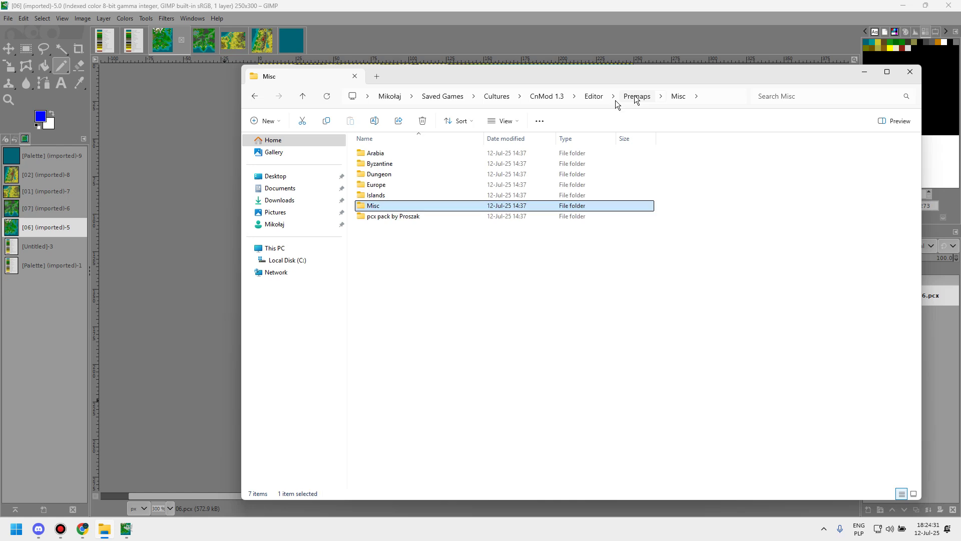
{"action": "double_click", "coordinate": [386, 186]}
{"action": "left_click_drag", "start_coordinate": [375, 289], "coordinate": [210, 263]}
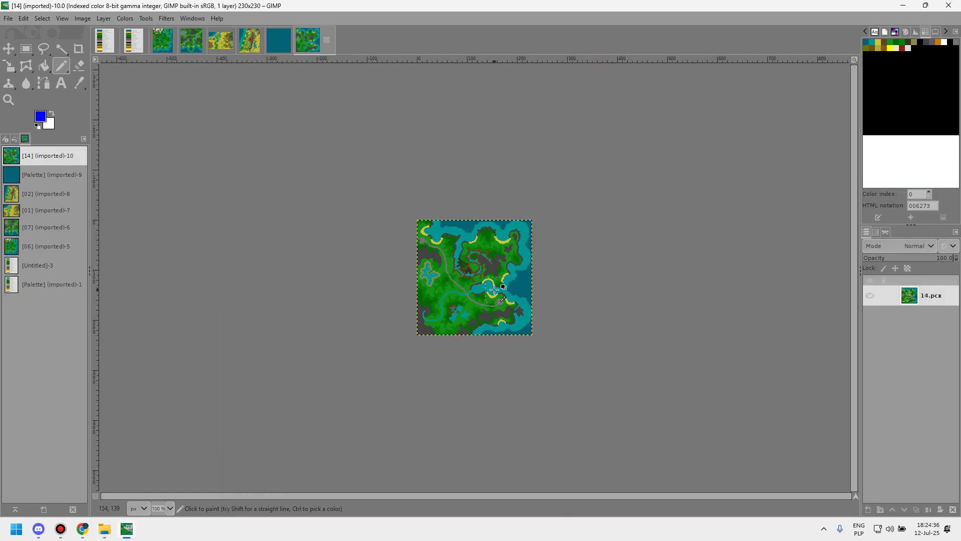
{"action": "scroll", "coordinate": [494, 289], "scroll_direction": "up", "scroll_amount": 3}
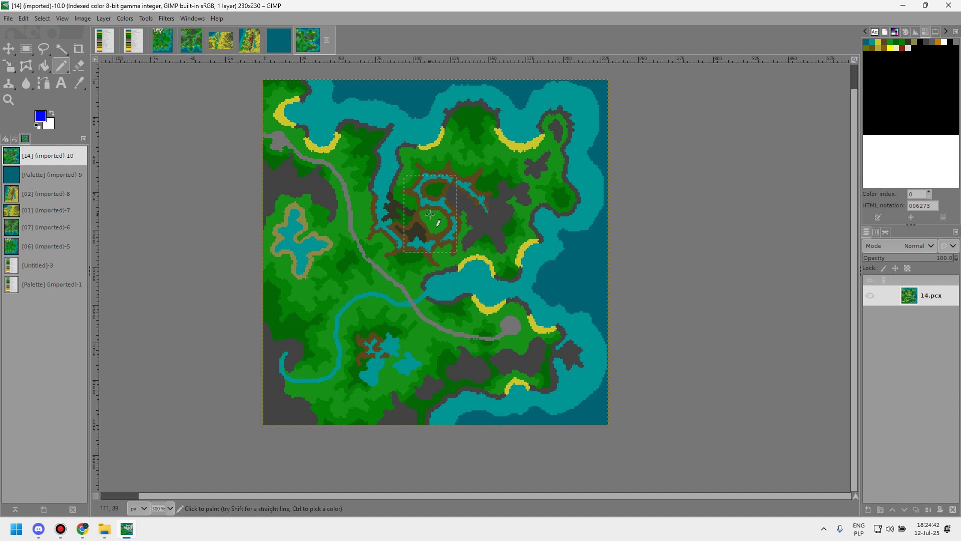
- Compare the filled 400 × 400 map with the 02.pcx template and return to the 400 × 400 map
{"action": "left_click", "coordinate": [276, 44]}
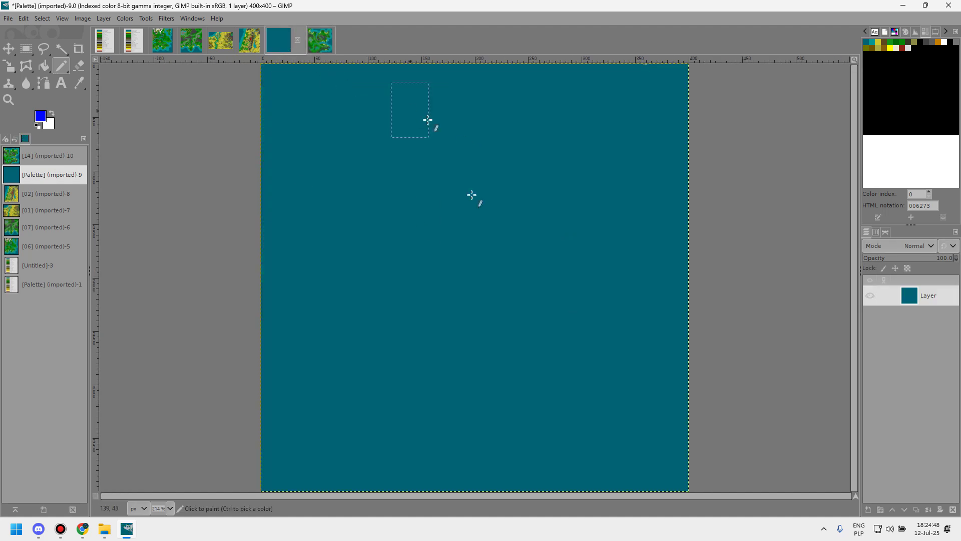
{"action": "left_click", "coordinate": [249, 45]}
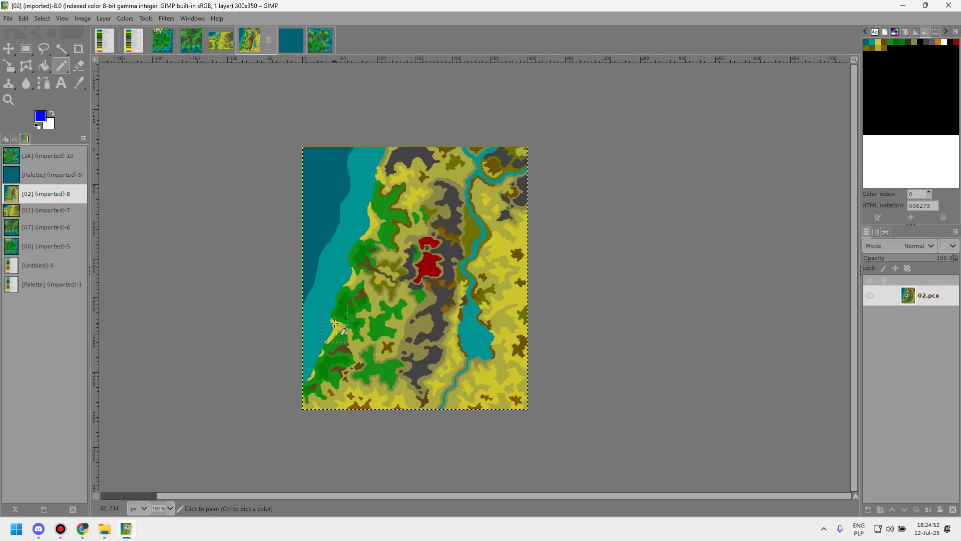
{"action": "scroll", "coordinate": [333, 328], "scroll_direction": "up", "scroll_amount": 2}
{"action": "left_click", "coordinate": [282, 41]}
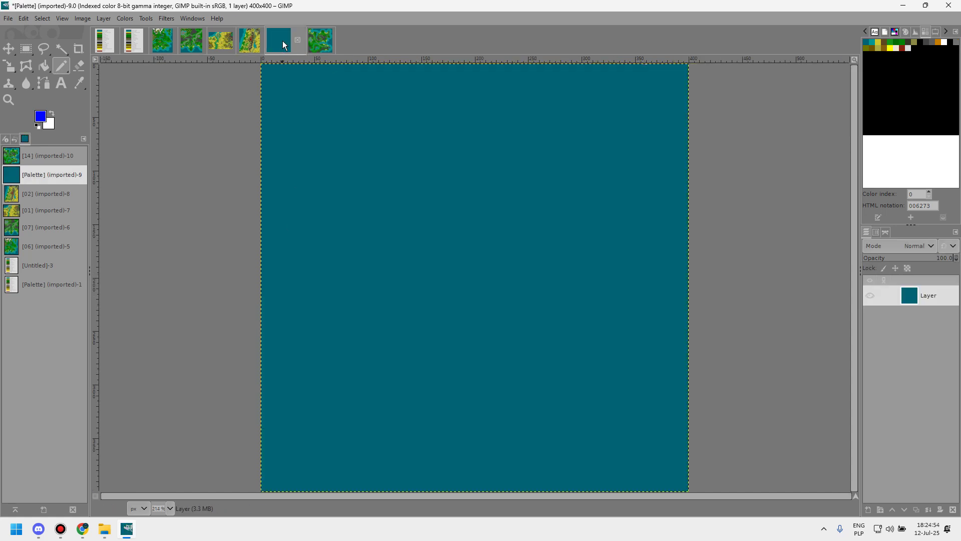
- Switch to Chrome and search Google for "google earth remove labels" in a new tab
{"action": "key", "text": "alt+Tab"}
{"action": "key", "text": "alt+Tab"}
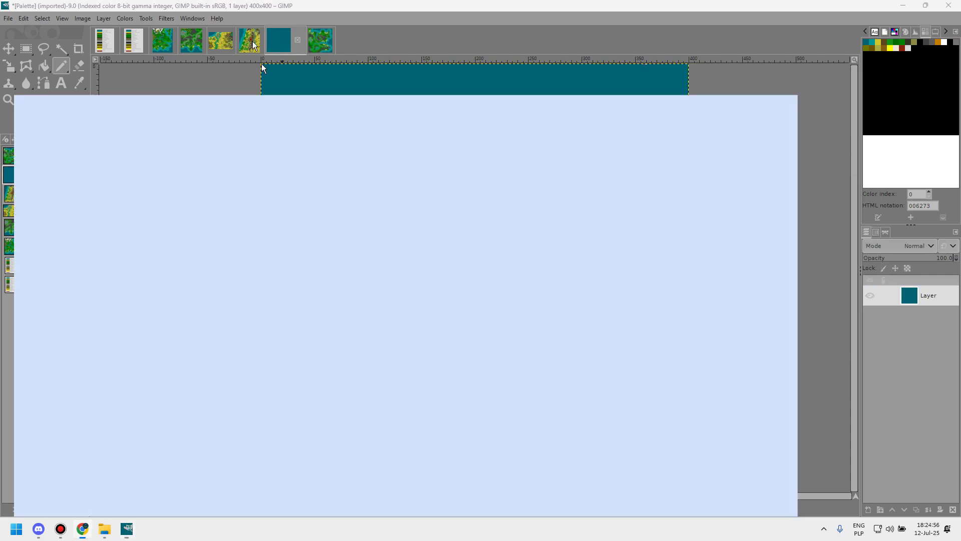
{"action": "left_click", "coordinate": [367, 10]}
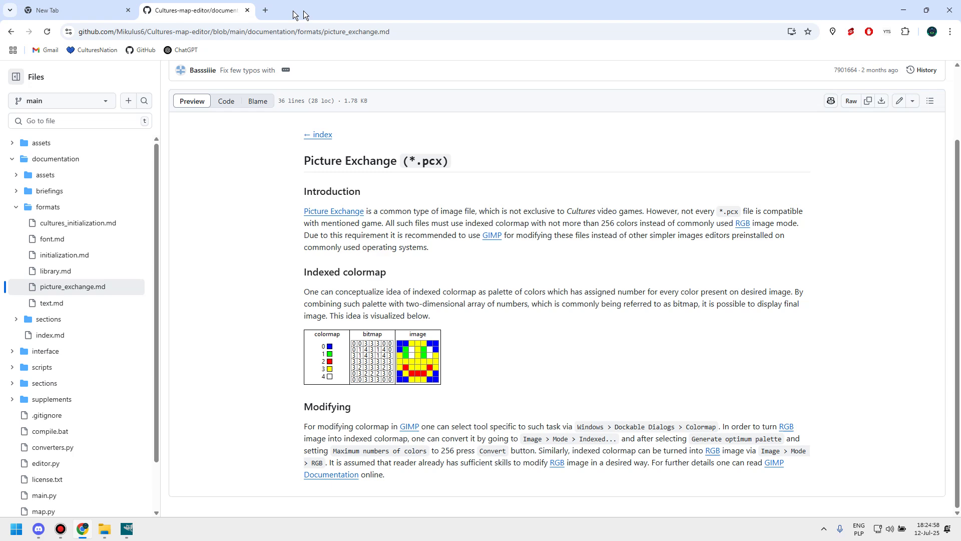
{"action": "left_click", "coordinate": [266, 10]}
{"action": "type", "text": "googl"}
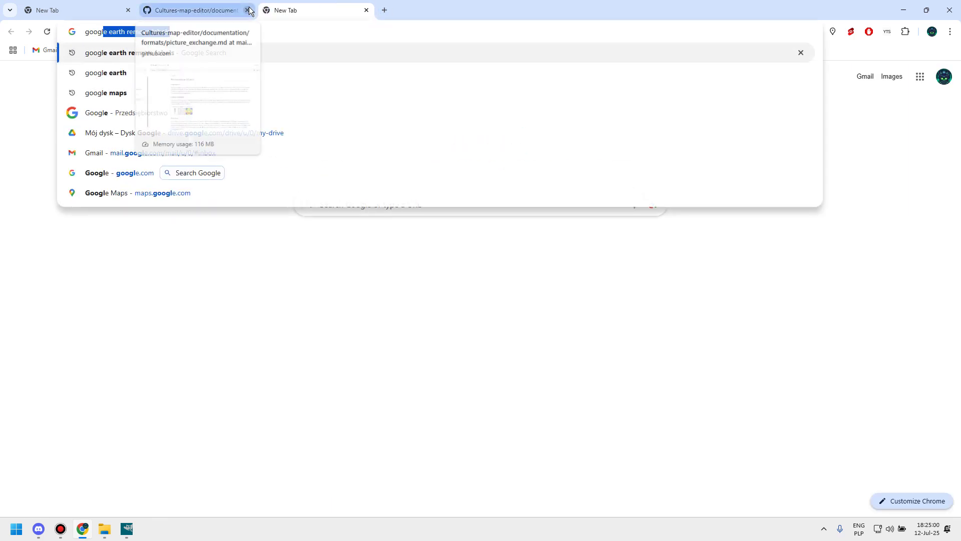
{"action": "key", "text": "Return"}
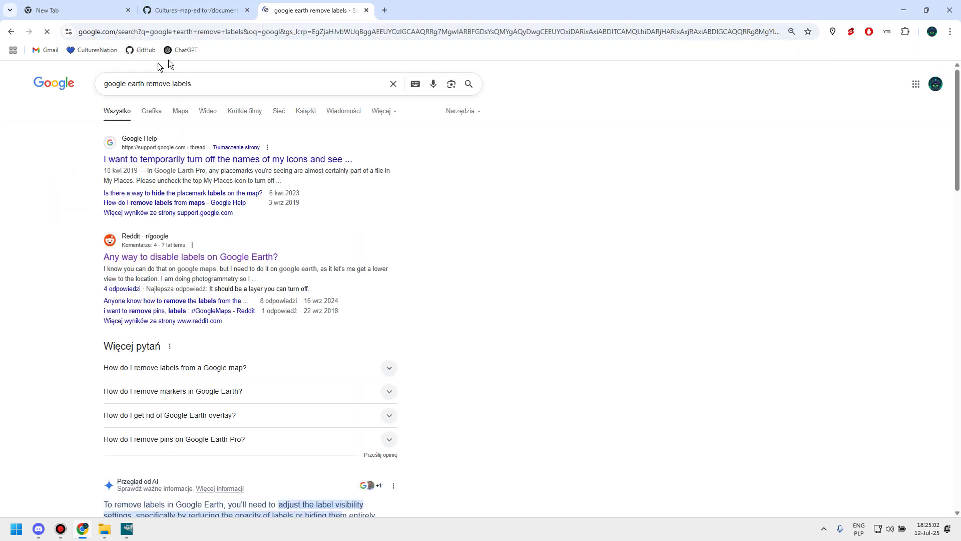
- Search Google for "google earth" and open the earth.google.com web version from the results
{"action": "left_click_drag", "start_coordinate": [145, 84], "coordinate": [194, 84]}
{"action": "key", "text": "BackSpace"}
{"action": "key", "text": "Return"}
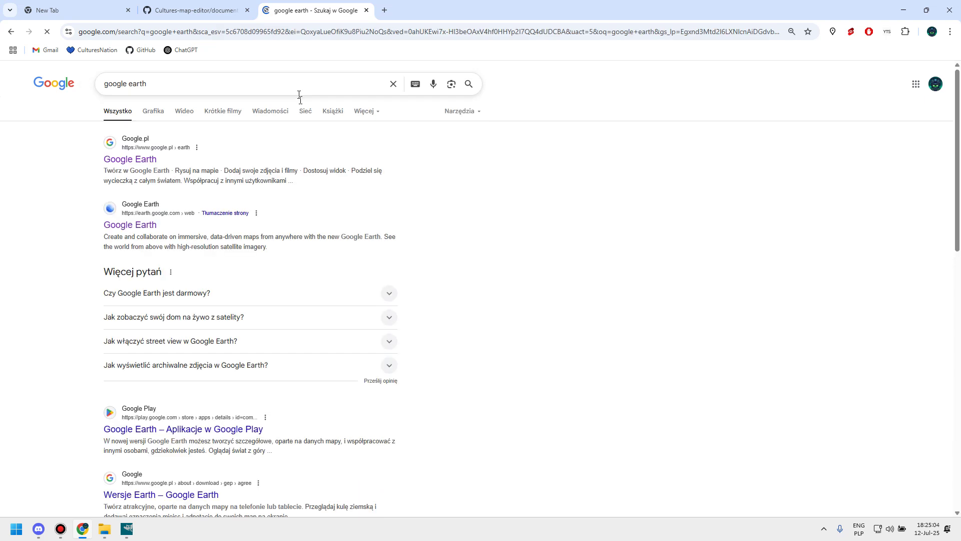
{"action": "key", "text": "alt+Tab"}
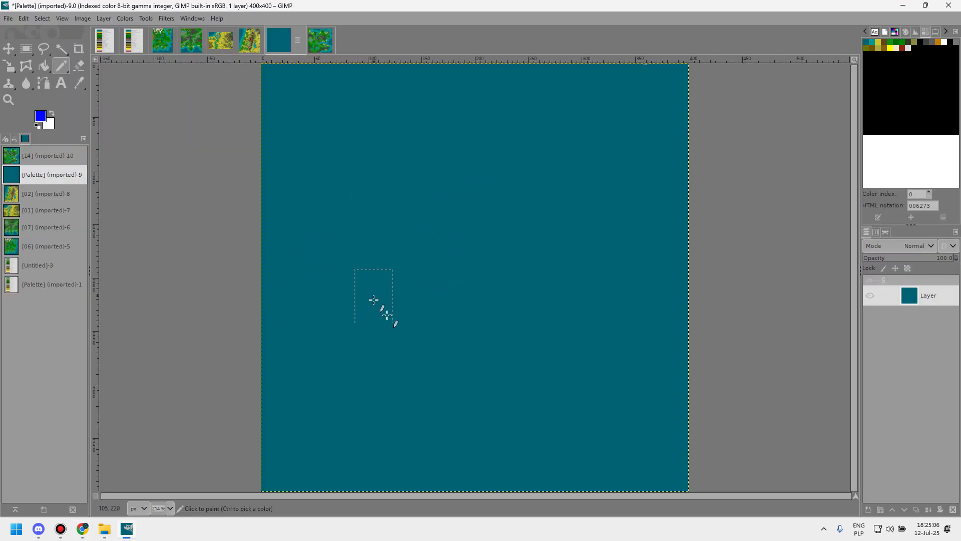
{"action": "key", "text": "alt+Tab"}
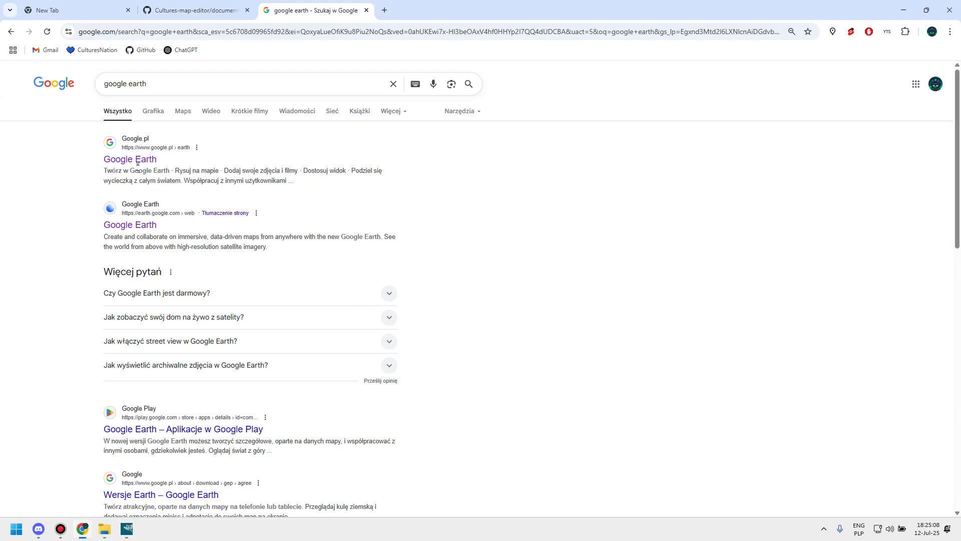
{"action": "left_click", "coordinate": [126, 229]}
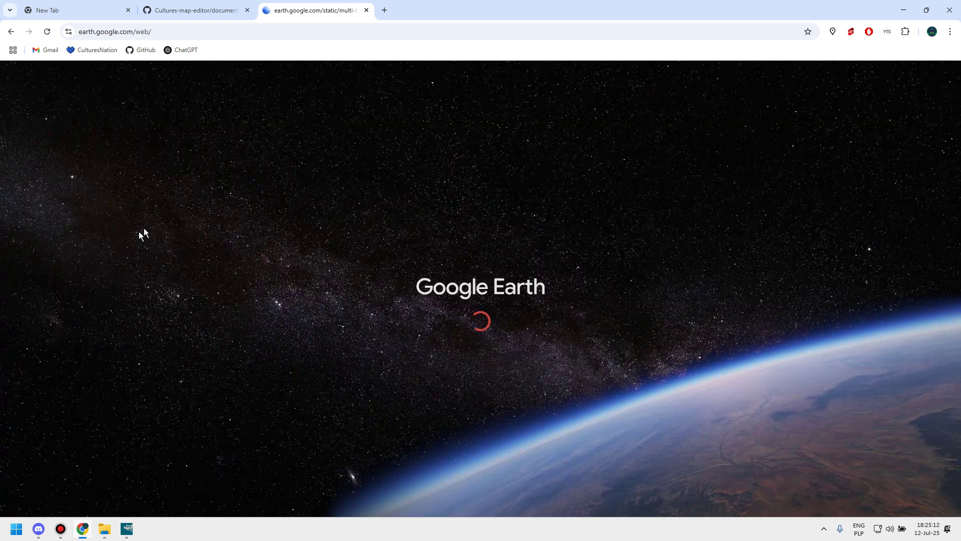
{"action": "key", "text": "alt+Tab"}
{"action": "left_click", "coordinate": [8, 18]}
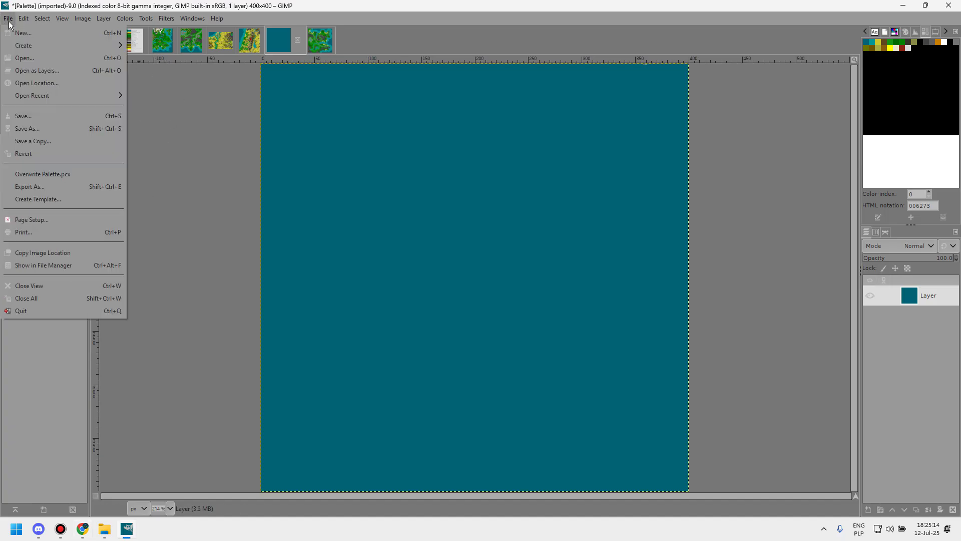
{"action": "left_click", "coordinate": [13, 29]}
{"action": "left_click", "coordinate": [141, 133]}
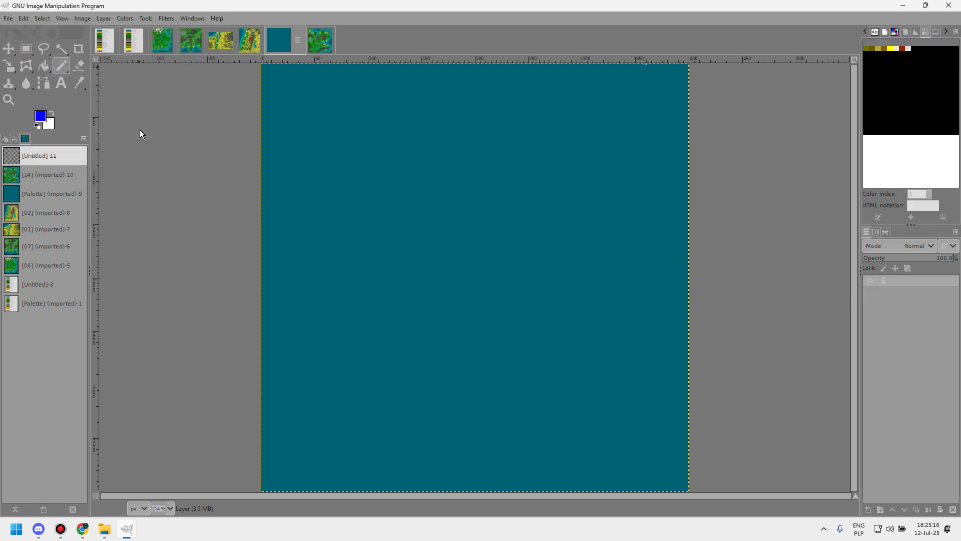
{"action": "left_click", "coordinate": [31, 530]}
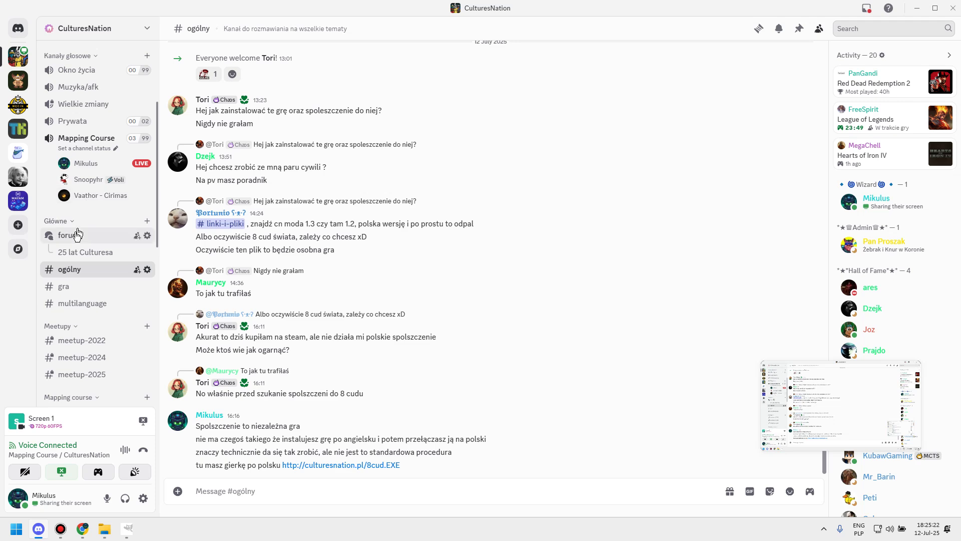
{"action": "mouse_move", "coordinate": [76, 241]}
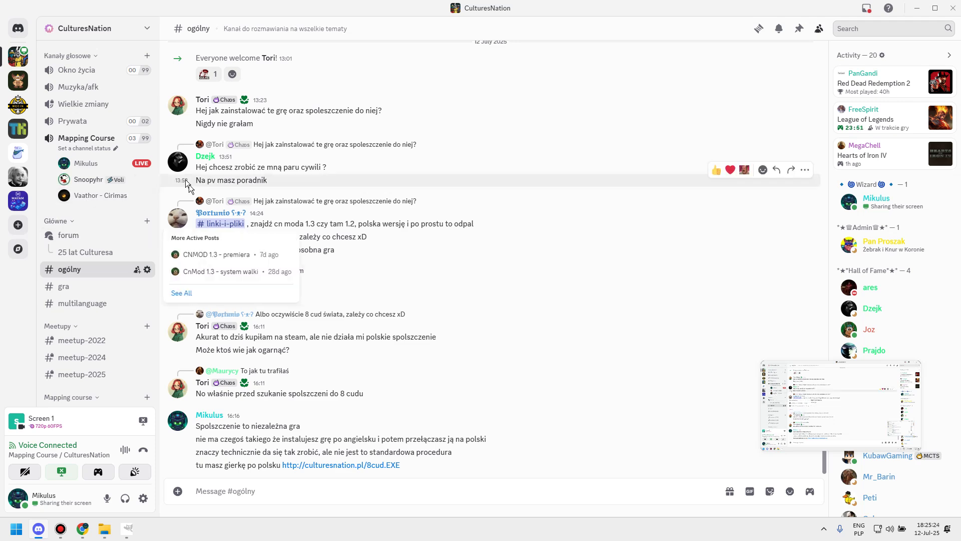
{"action": "key", "text": "alt+Tab"}
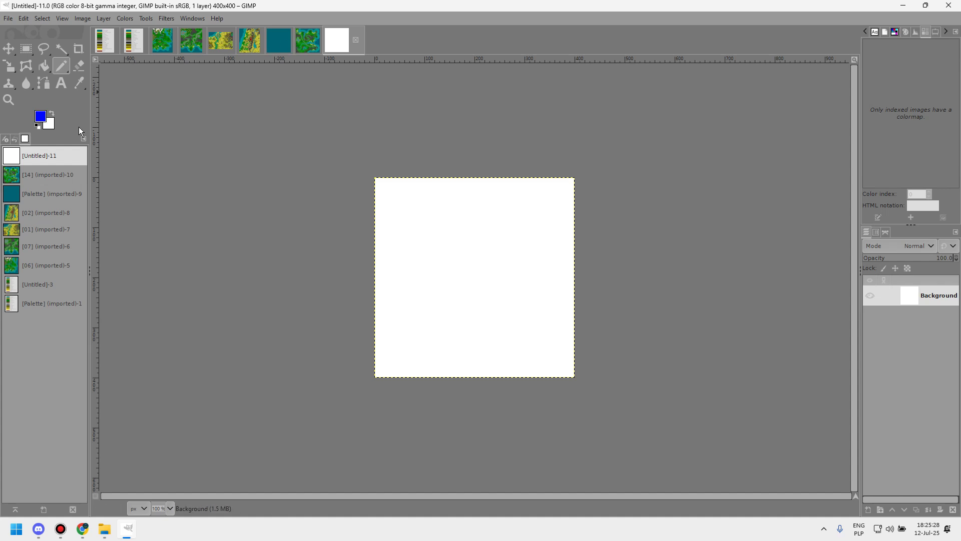
{"action": "left_click", "coordinate": [273, 47]}
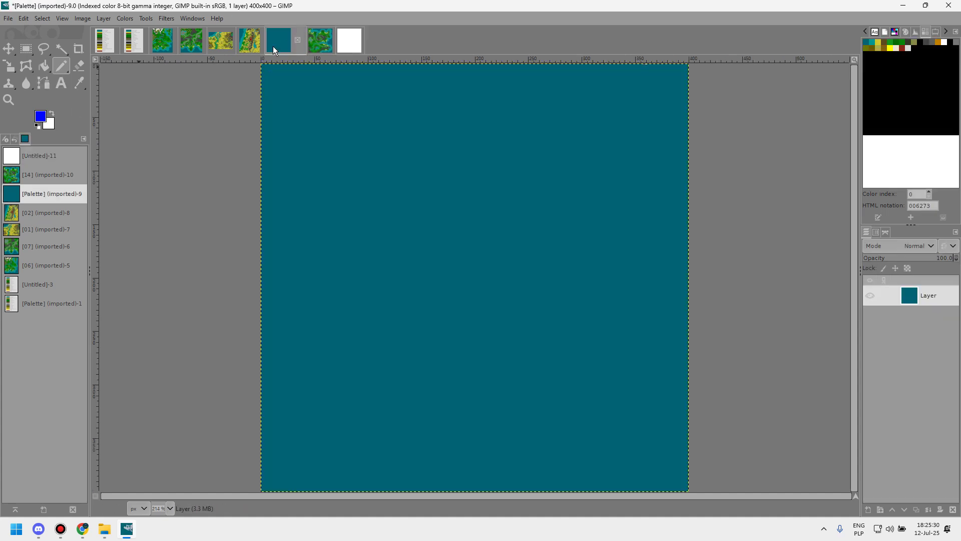
{"action": "double_click", "coordinate": [357, 42]}
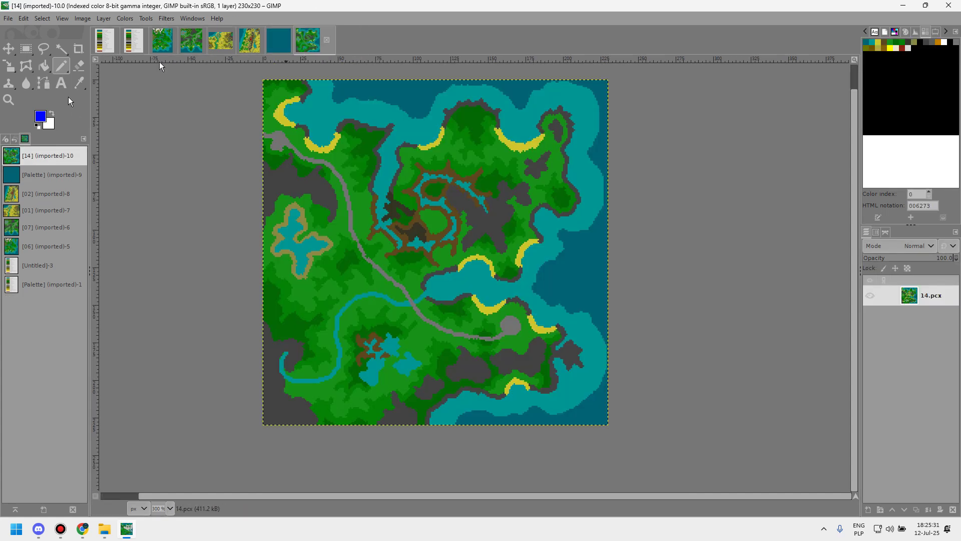
- In GIMP, create a 230 × 230 px RGB image, paint a broad blue shape on it and copy the whole image
{"action": "left_click", "coordinate": [8, 19]}
{"action": "left_click", "coordinate": [20, 30]}
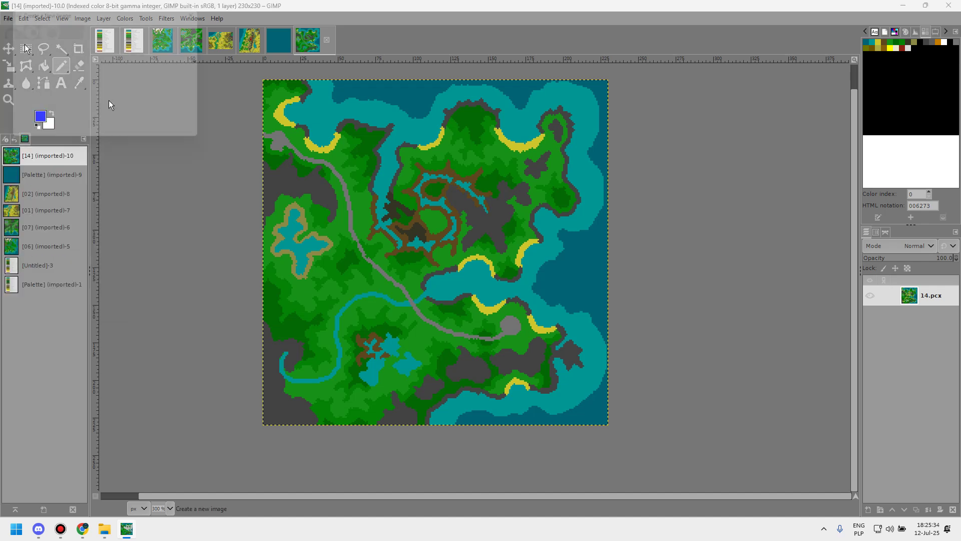
{"action": "left_click", "coordinate": [154, 137]}
{"action": "mouse_move", "coordinate": [445, 308]}
{"action": "left_mouse_down"}
{"action": "mouse_move", "coordinate": [472, 275]}
{"action": "mouse_move", "coordinate": [453, 242]}
{"action": "left_mouse_up"}
{"action": "key", "text": "ctrl+c"}
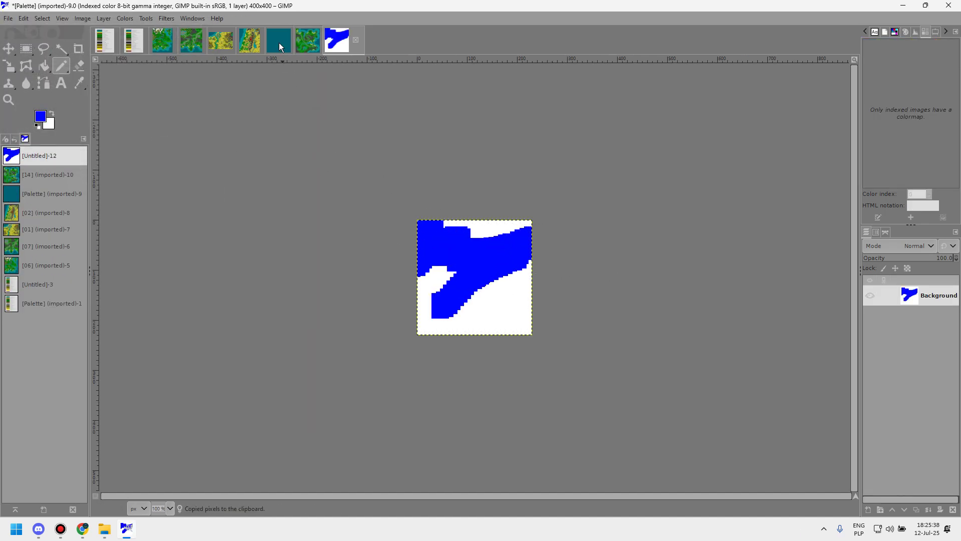
- Paste the copied blue artwork into the indexed 400 × 400 map, undo the paste and compare with the RGB image
{"action": "left_click", "coordinate": [278, 43]}
{"action": "key", "text": "ctrl+v"}
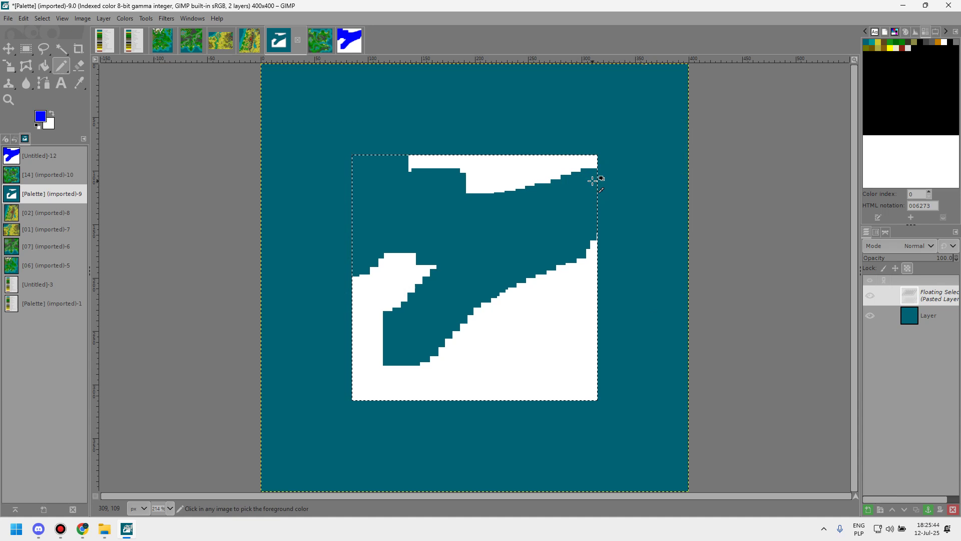
{"action": "key", "text": "ctrl+z"}
{"action": "left_click", "coordinate": [346, 50]}
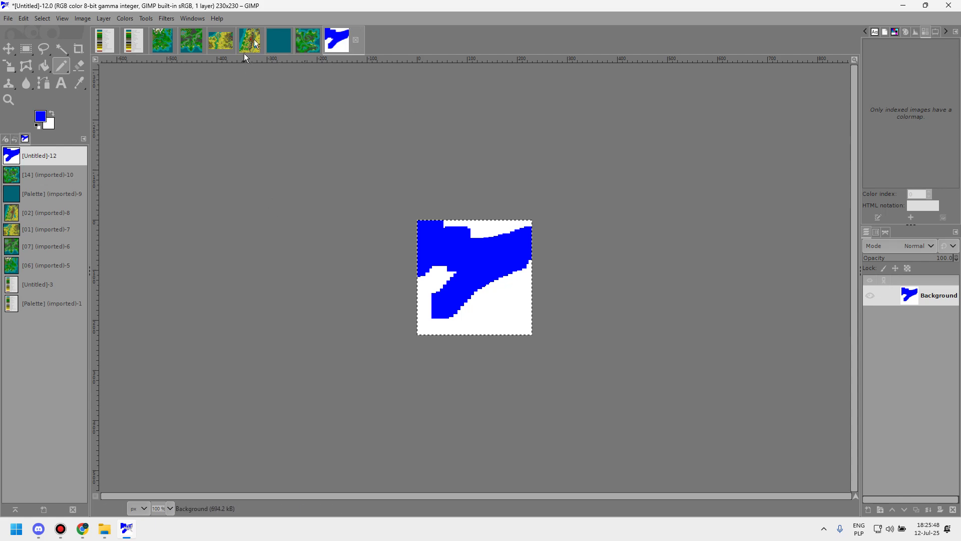
{"action": "left_click", "coordinate": [280, 33]}
- Switch to Google Earth in Chrome, open the Earth view and set the basemap details to Clean
{"action": "key", "text": "alt+Tab"}
{"action": "key", "text": "alt+Tab"}
{"action": "key", "text": "alt+Tab"}
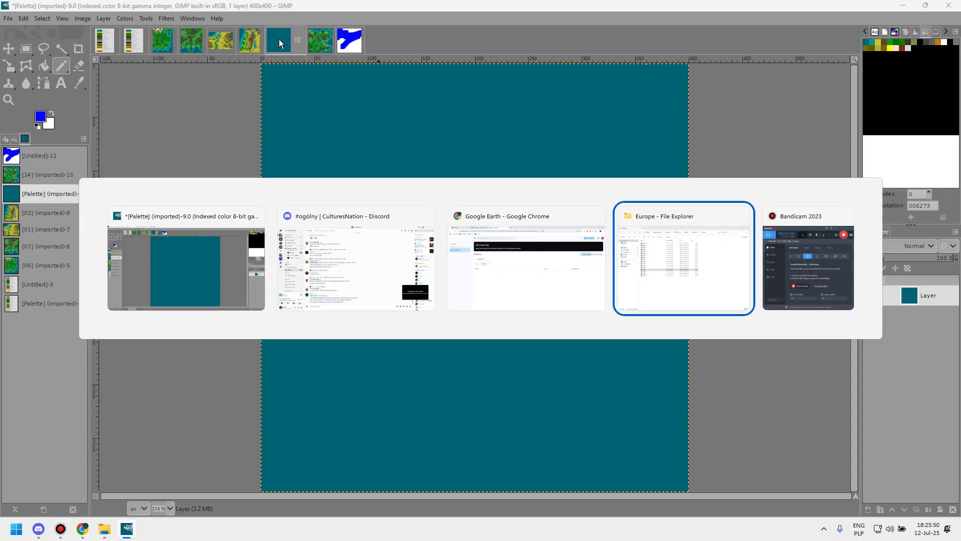
{"action": "key", "text": "alt+shift+Tab"}
{"action": "key", "text": "alt+shift+Tab"}
{"action": "key", "text": "alt+Tab"}
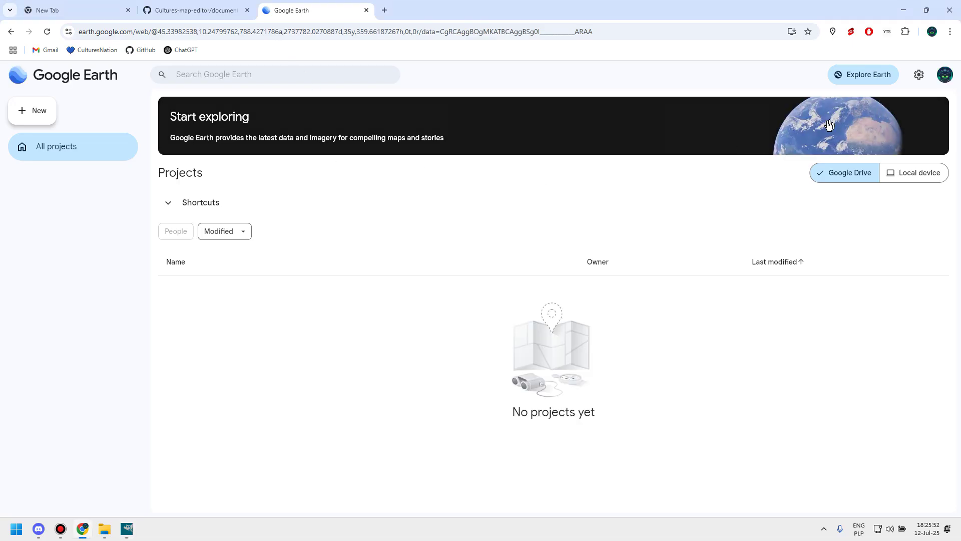
{"action": "left_click", "coordinate": [828, 125]}
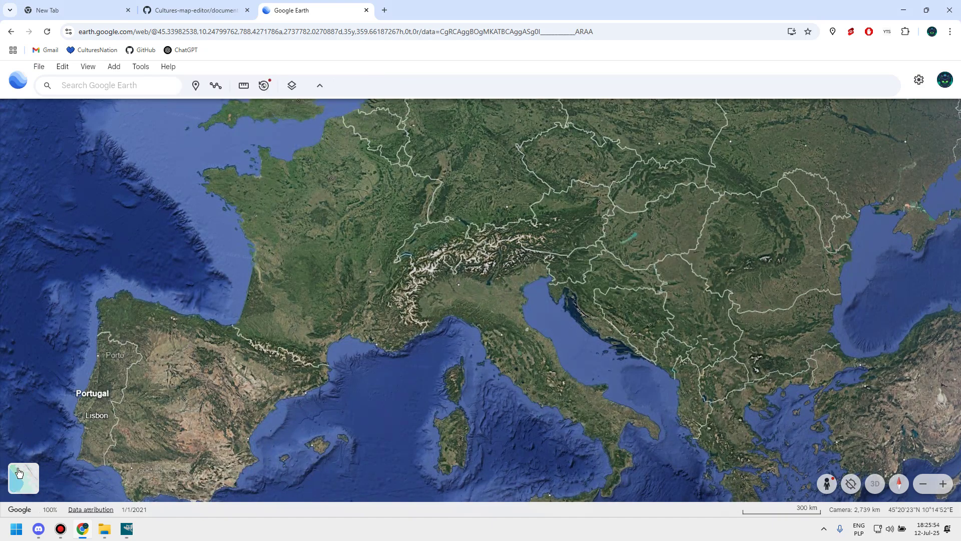
{"action": "left_click", "coordinate": [19, 472]}
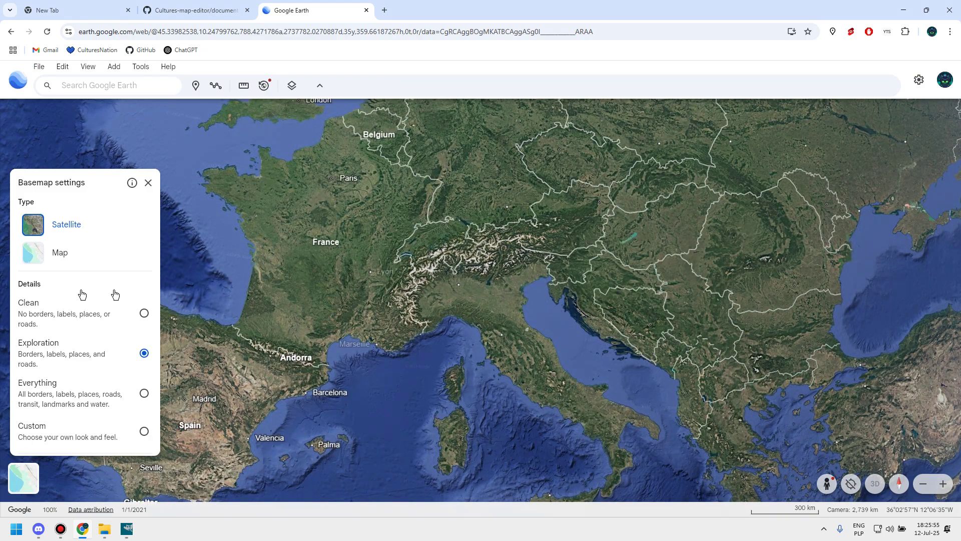
{"action": "left_click", "coordinate": [141, 314]}
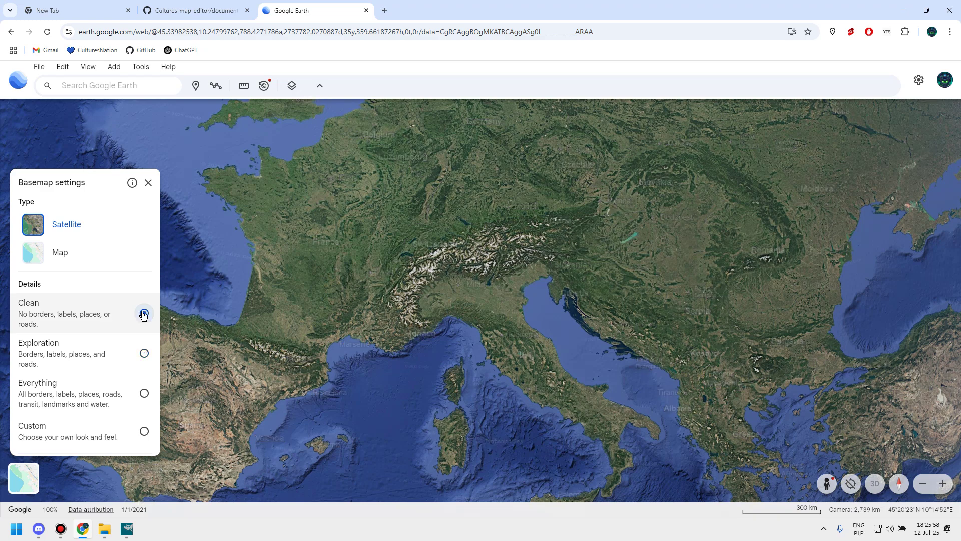
{"action": "left_click", "coordinate": [242, 144]}
- Go to the Canary Islands and capture a roughly square screen snip around Tenerife, the large triangular island
{"action": "left_click_drag", "start_coordinate": [368, 283], "coordinate": [680, 63]}
{"action": "left_click_drag", "start_coordinate": [355, 388], "coordinate": [413, 298]}
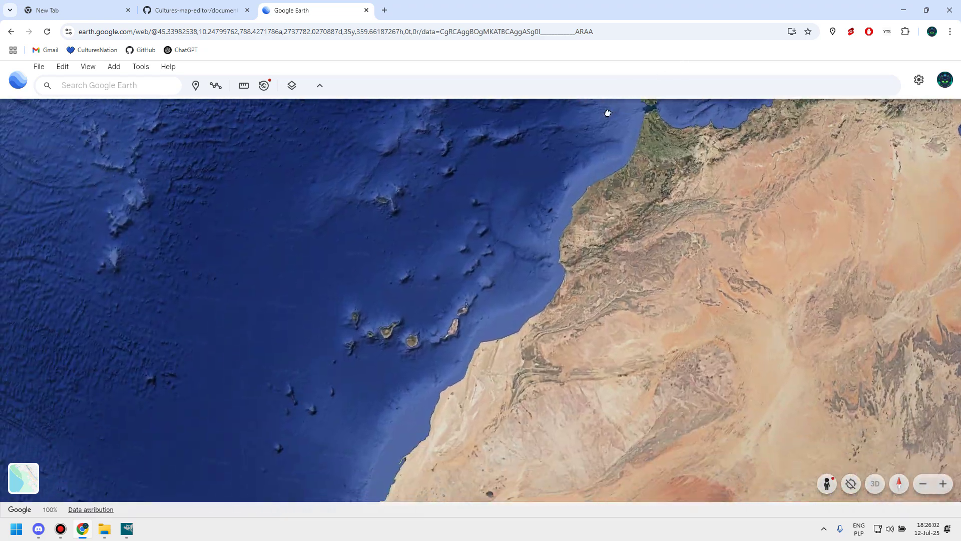
{"action": "scroll", "coordinate": [357, 373], "scroll_direction": "up", "scroll_amount": 5}
{"action": "scroll", "coordinate": [357, 377], "scroll_direction": "up", "scroll_amount": 5}
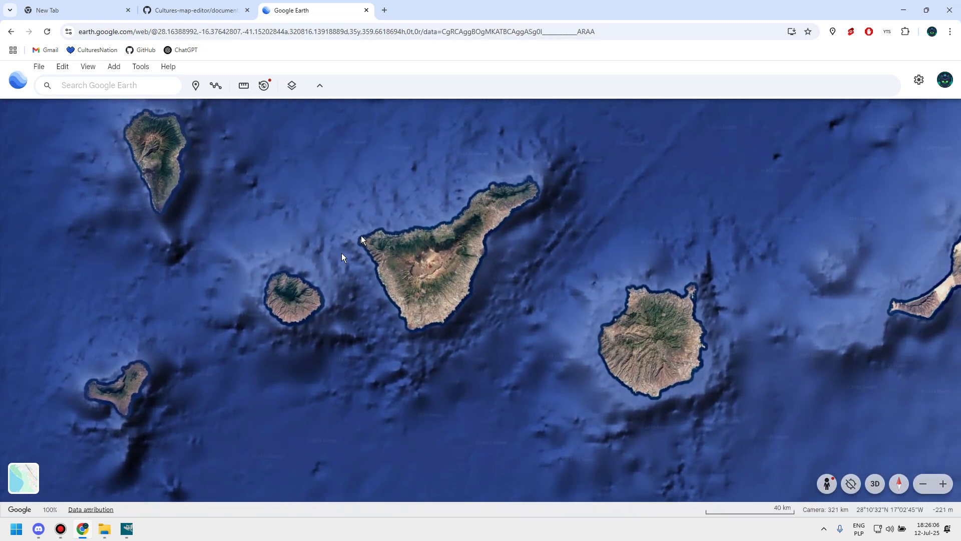
{"action": "key", "text": "super+shift+s"}
{"action": "left_click_drag", "start_coordinate": [347, 146], "coordinate": [552, 348]}
- Switch to GIMP, paste the island capture into the 230 × 230 RGB image and undo the paste
{"action": "key", "text": "alt+Tab"}
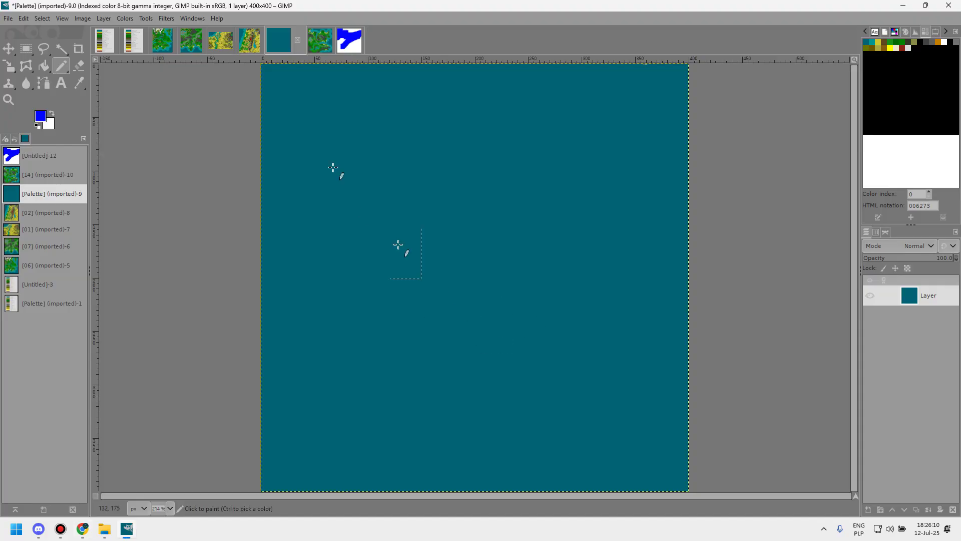
{"action": "left_click", "coordinate": [343, 39]}
{"action": "key", "text": "ctrl+v"}
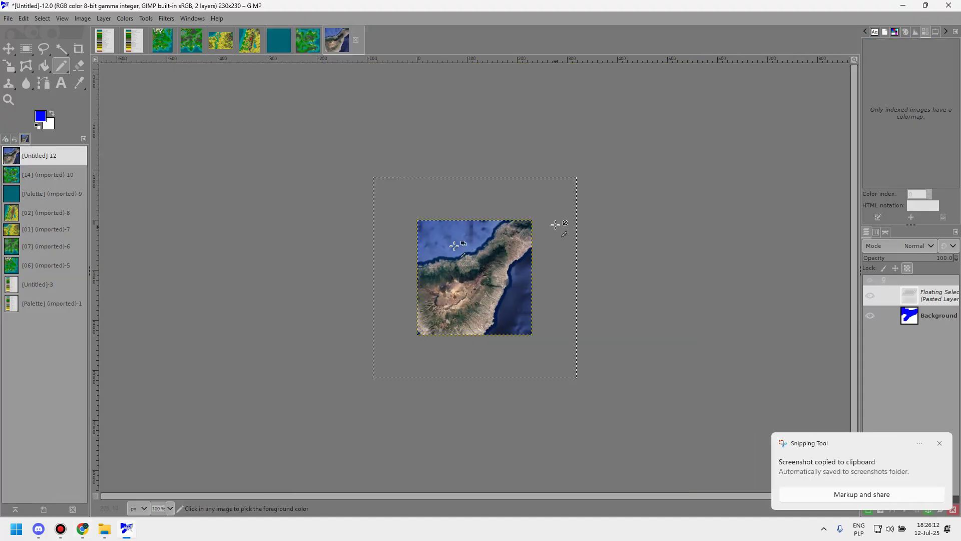
{"action": "key", "text": "ctrl+z"}
- Paste the island capture into the indexed 400 × 400 map, examine its palette-converted colors and undo the paste
{"action": "left_click", "coordinate": [275, 40]}
{"action": "key", "text": "ctrl+v"}
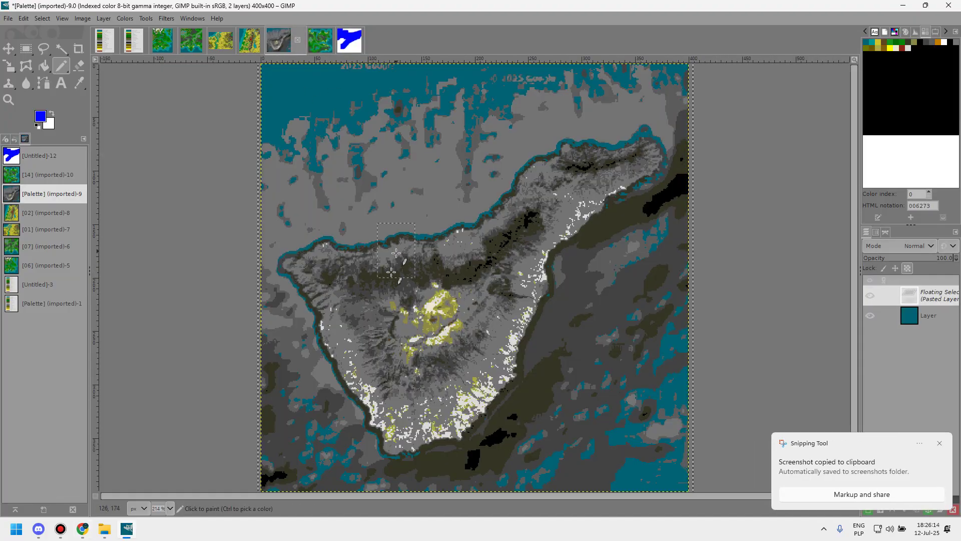
{"action": "key", "text": "minus"}
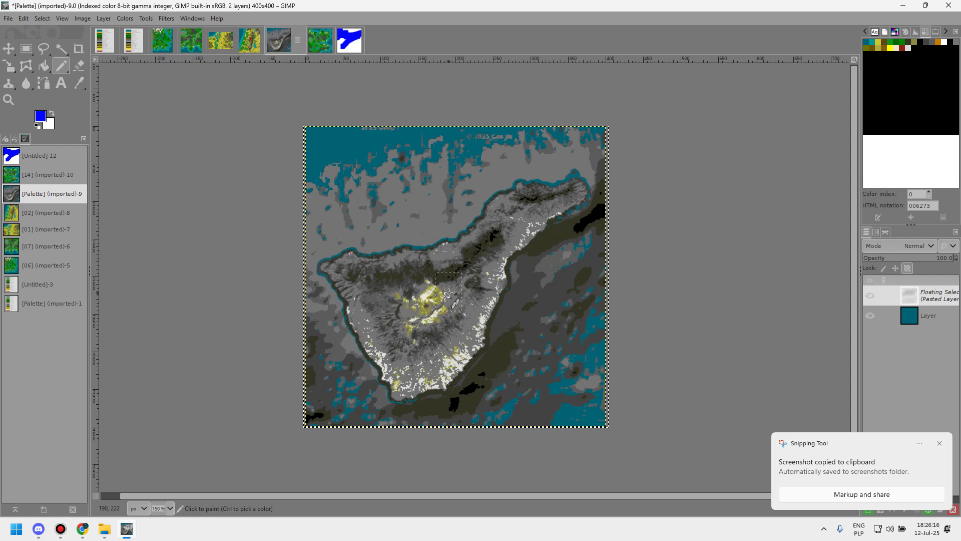
{"action": "key", "text": "plus"}
{"action": "key", "text": "plus"}
{"action": "key", "text": "ctrl+z"}
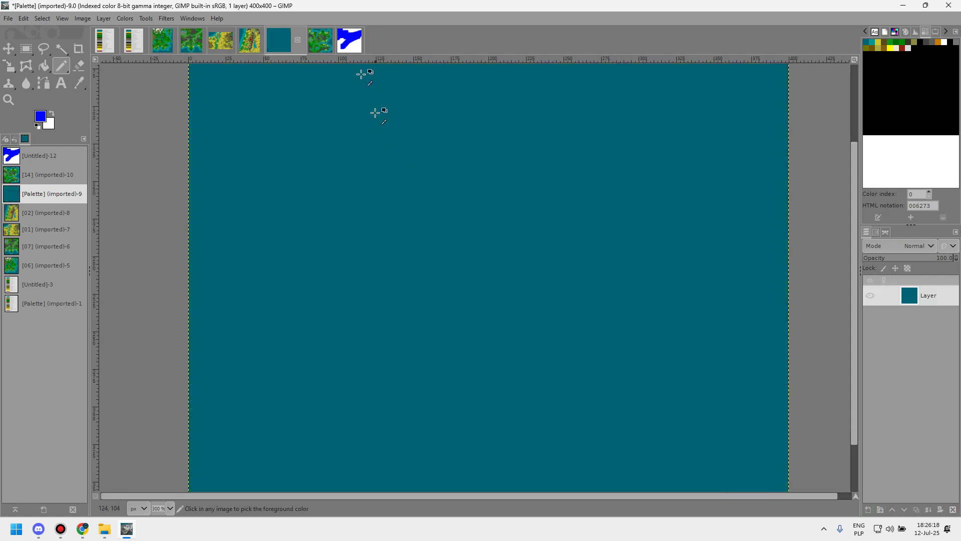
- Try the island capture once more in the 230 × 230 RGB image, then undo that paste
{"action": "left_click", "coordinate": [340, 34]}
{"action": "key", "text": "ctrl+v"}
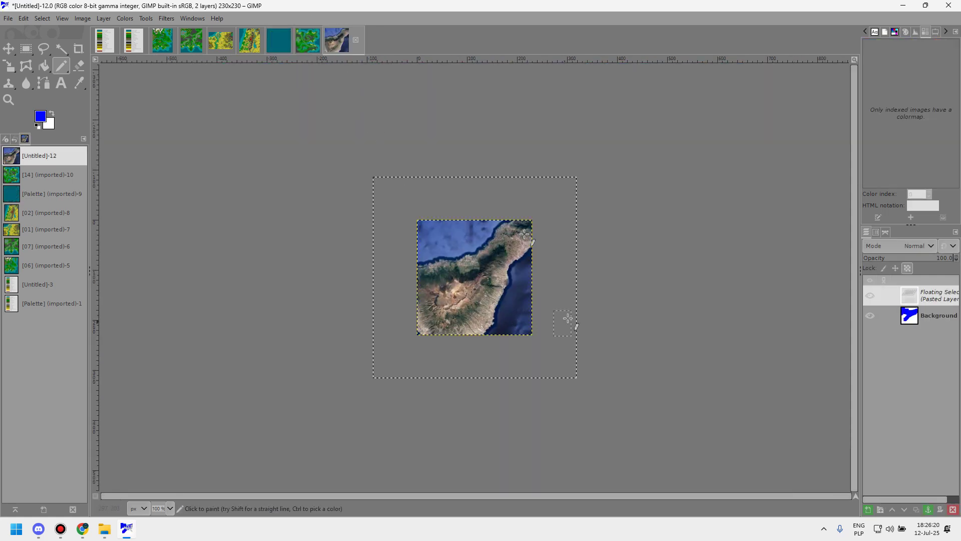
{"action": "key", "text": "ctrl+z"}
- Create a new 400 × 400 px RGB image and paste the island capture into it
{"action": "left_click", "coordinate": [9, 20]}
{"action": "left_click", "coordinate": [15, 30]}
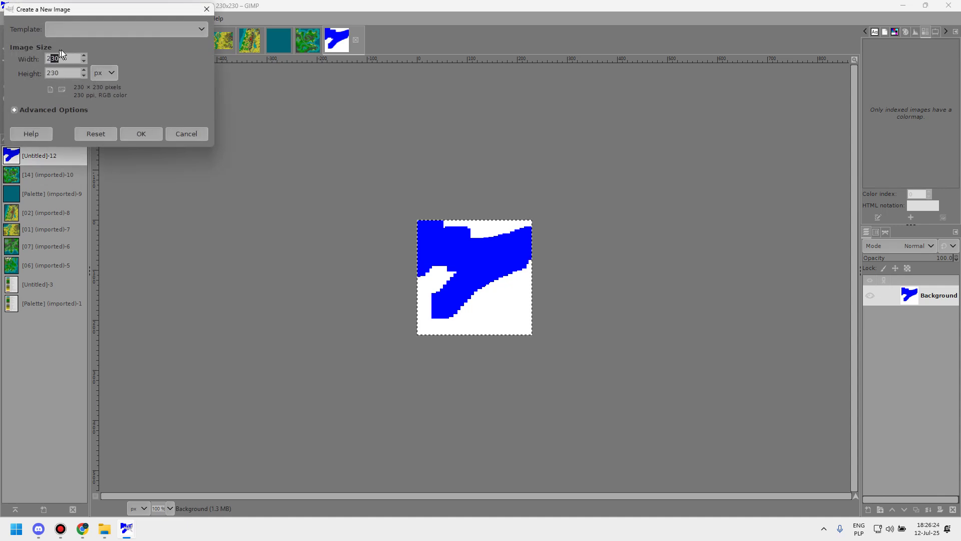
{"action": "type", "text": "30"}
{"action": "type", "text": "00"}
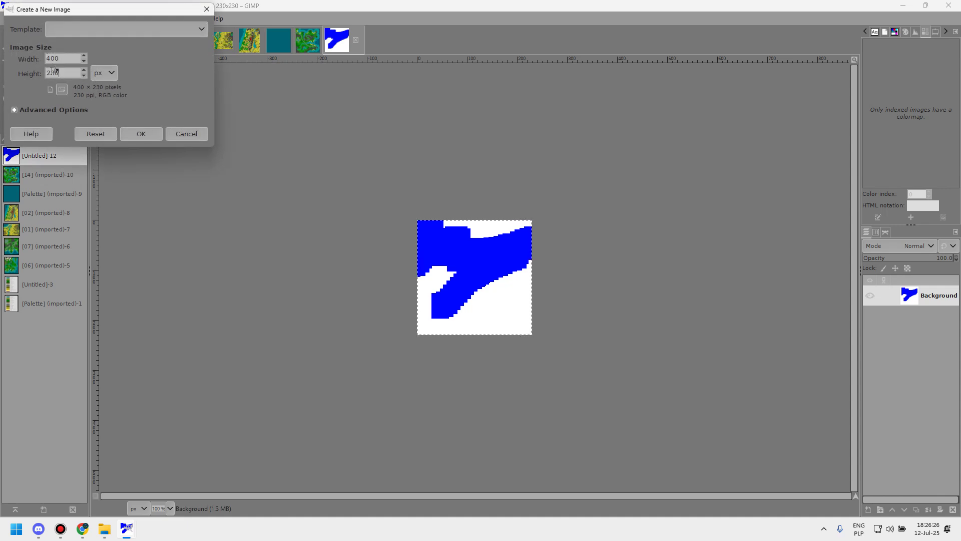
{"action": "key", "text": "Tab"}
{"action": "type", "text": "400"}
{"action": "left_click", "coordinate": [138, 133]}
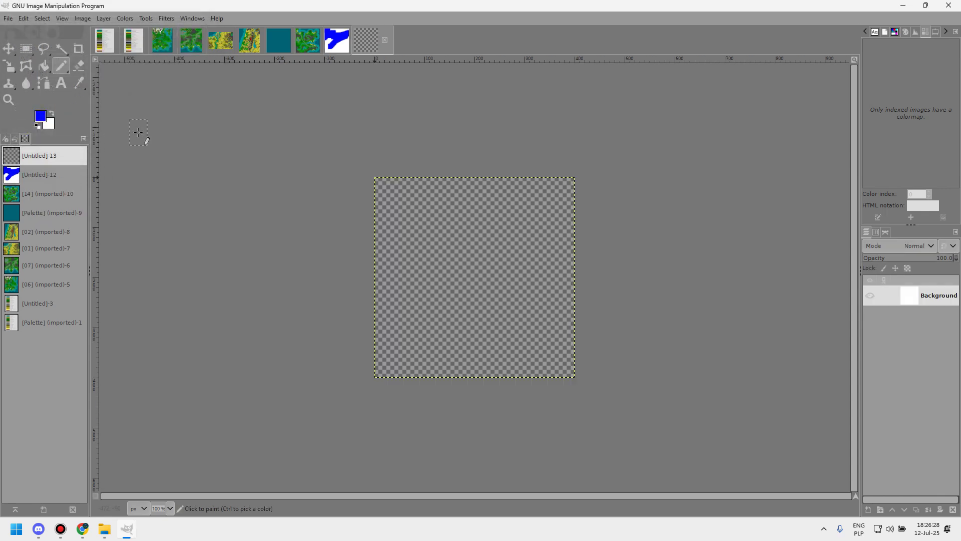
{"action": "key", "text": "ctrl+v"}
- Check the indexed map, return to the new RGB image and move the pasted island up and left, partly off the canvas
{"action": "left_click", "coordinate": [277, 39]}
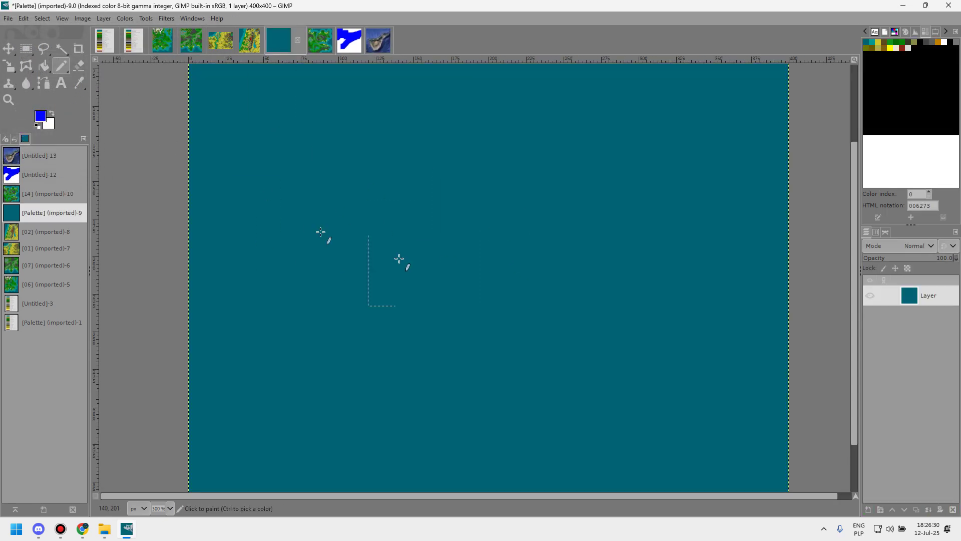
{"action": "scroll", "coordinate": [337, 221], "scroll_direction": "down", "scroll_amount": 3}
{"action": "scroll", "coordinate": [369, 150], "scroll_direction": "up", "scroll_amount": 1}
{"action": "left_click", "coordinate": [385, 41]}
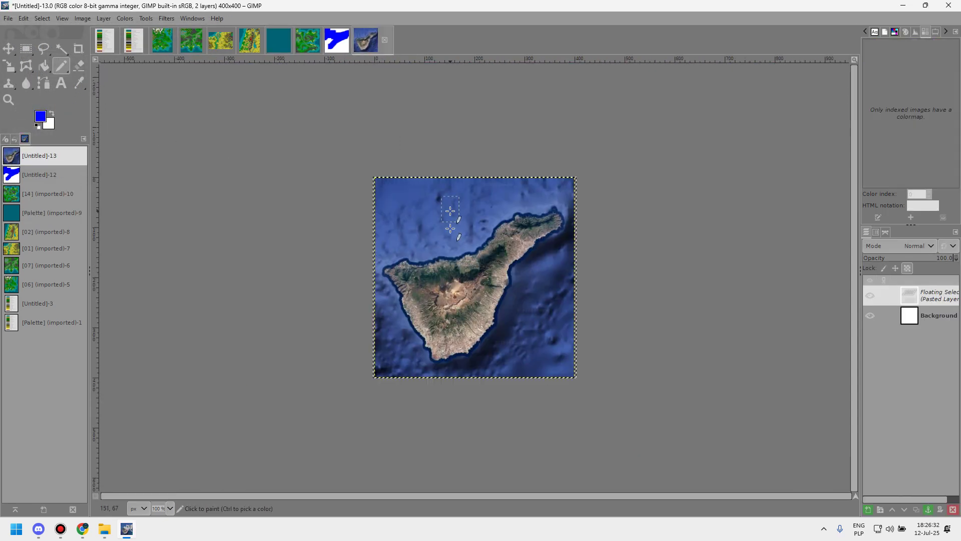
{"action": "left_click", "coordinate": [9, 49]}
{"action": "left_click_drag", "start_coordinate": [408, 273], "coordinate": [394, 253]}
{"action": "left_click_drag", "start_coordinate": [472, 323], "coordinate": [464, 281]}
- Switch to the Pencil tool and set the foreground color to bright green, 8dff00
{"action": "key", "text": "n"}
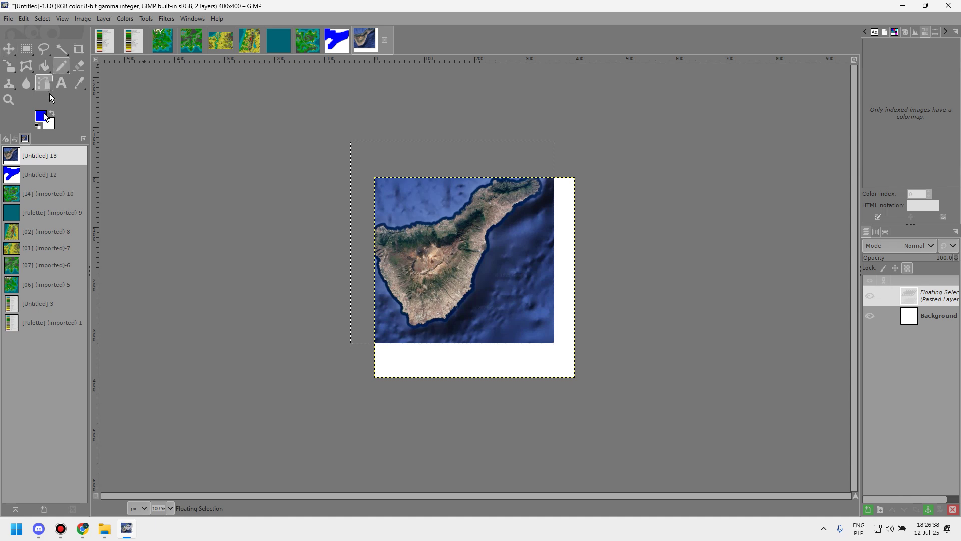
{"action": "left_click", "coordinate": [40, 117]}
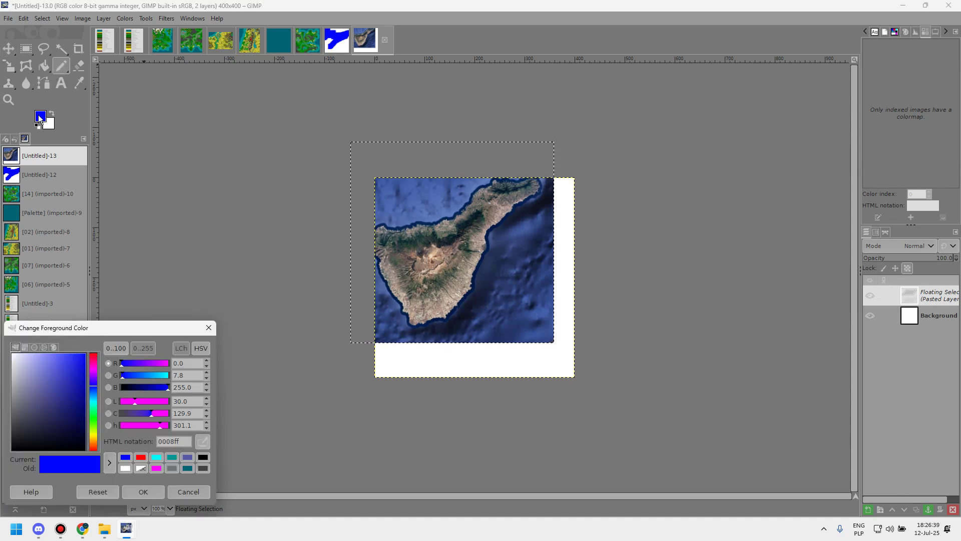
{"action": "left_click", "coordinate": [91, 428]}
{"action": "left_click_drag", "start_coordinate": [79, 412], "coordinate": [103, 337]}
- Try a pencil stroke across the pasted island and undo it
{"action": "mouse_move", "coordinate": [411, 287]}
{"action": "left_mouse_down"}
{"action": "mouse_move", "coordinate": [396, 200]}
{"action": "mouse_move", "coordinate": [493, 210]}
{"action": "left_mouse_up"}
{"action": "key", "text": "ctrl+z"}
{"action": "scroll", "coordinate": [511, 206], "scroll_direction": "up", "scroll_amount": 3}
{"action": "key", "text": "ctrl+z"}
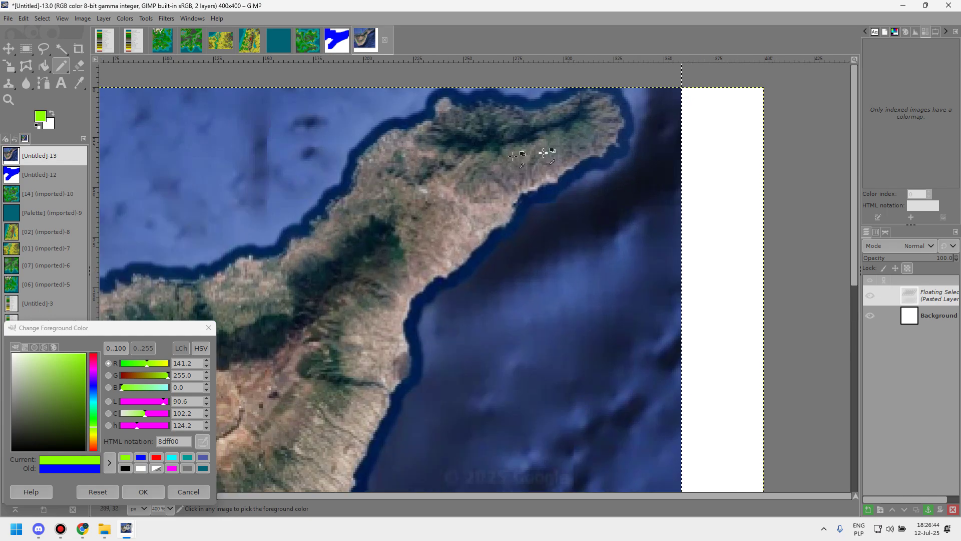
{"action": "scroll", "coordinate": [511, 207], "scroll_direction": "down", "scroll_amount": 2}
{"action": "scroll", "coordinate": [474, 181], "scroll_direction": "up", "scroll_amount": 3}
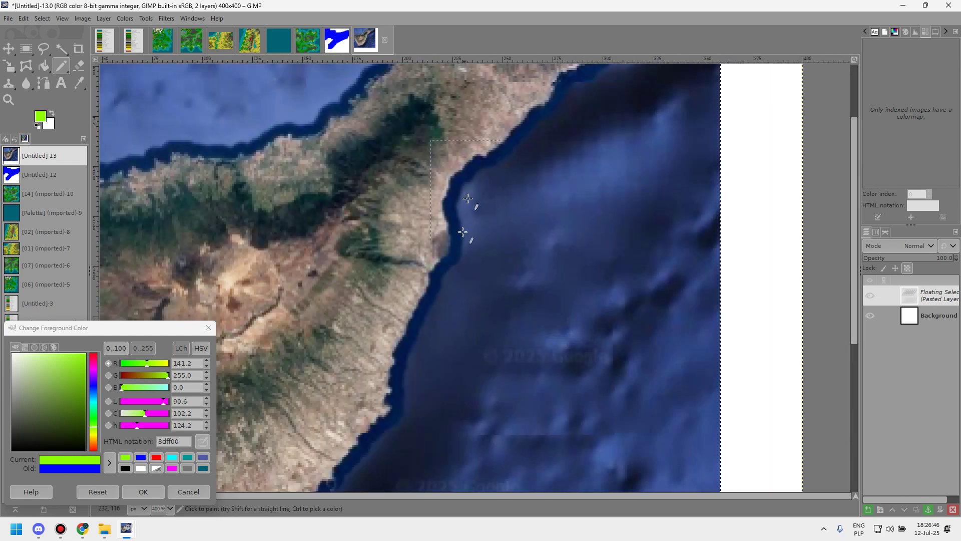
- Switch to Google Earth to look over the original island, then return to the image in GIMP
{"action": "key", "text": "alt+Tab"}
{"action": "left_click", "coordinate": [442, 265]}
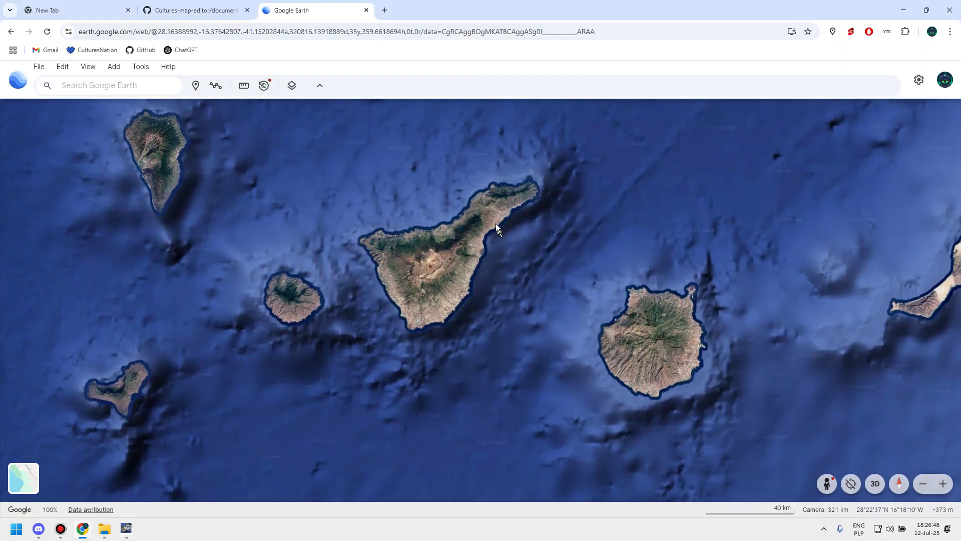
{"action": "key", "text": "alt+Tab"}
{"action": "key", "text": "Tab"}
{"action": "key", "text": "Tab"}
{"action": "key", "text": "Tab"}
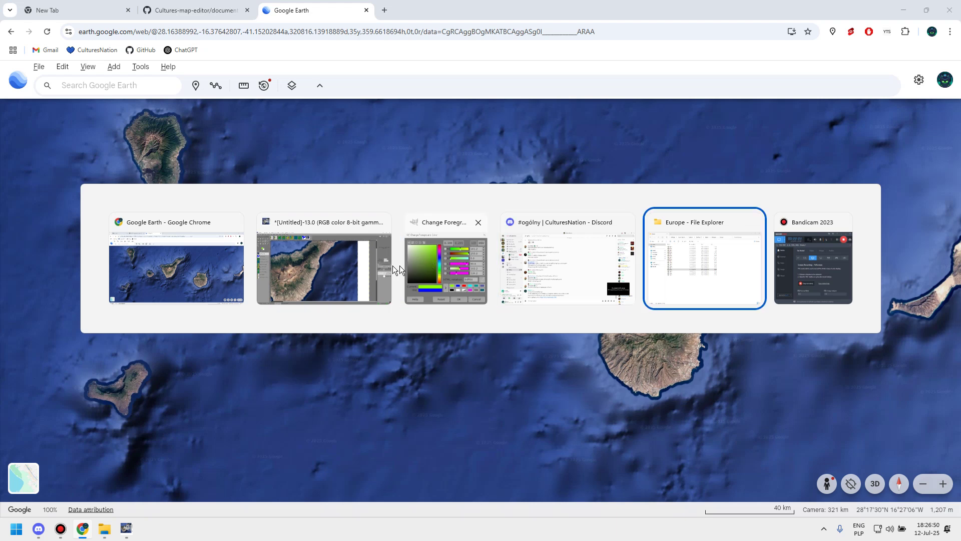
{"action": "left_click", "coordinate": [388, 271]}
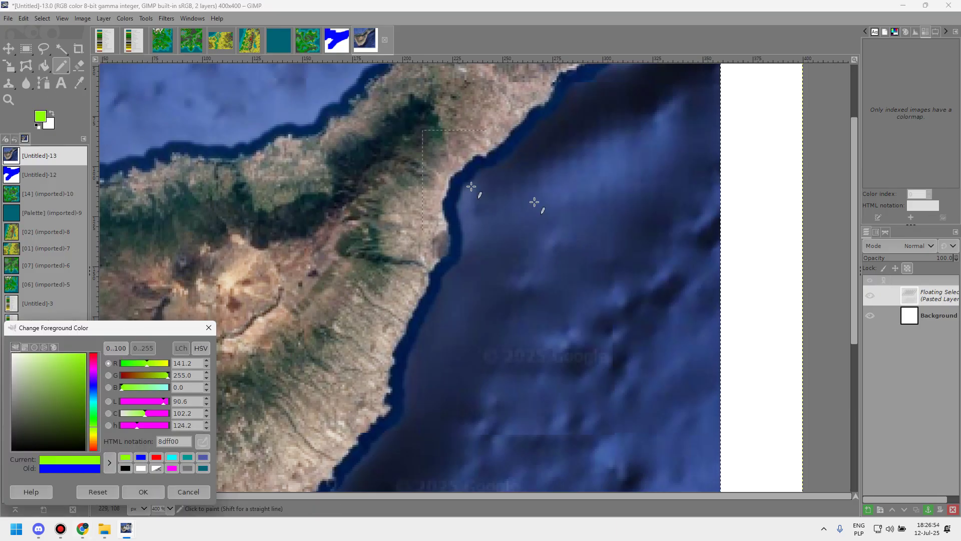
- Set the pencil size to 1 and turn the floating island paste into a new layer
{"action": "left_click", "coordinate": [934, 32]}
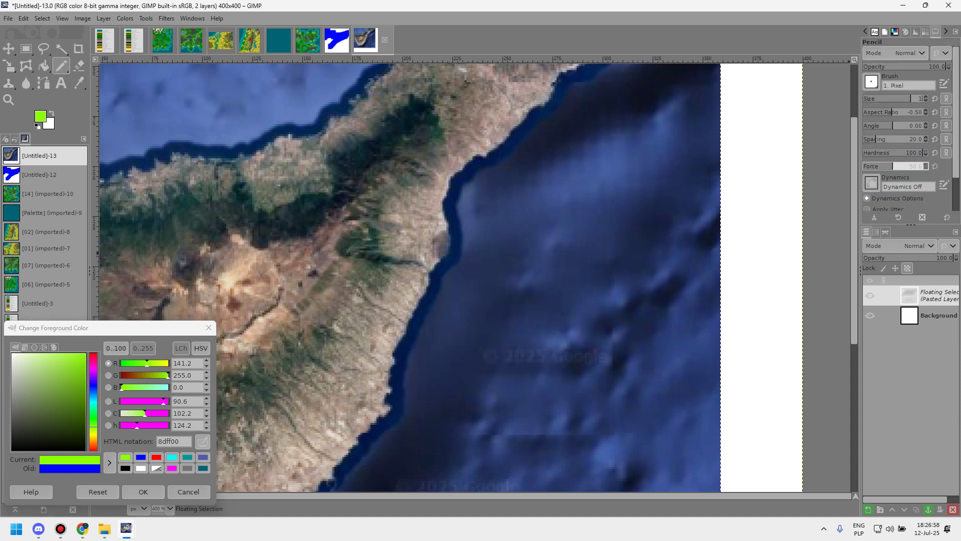
{"action": "key", "text": "Return"}
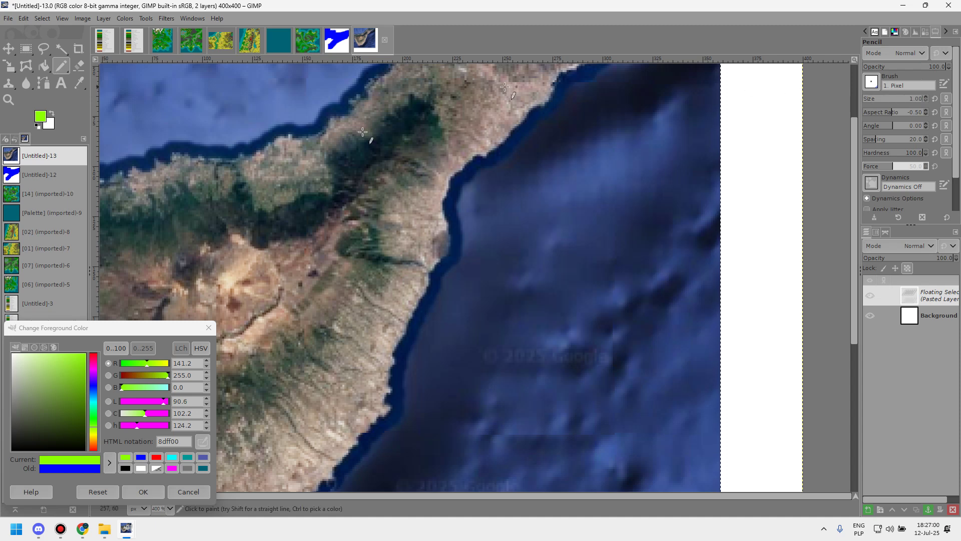
{"action": "left_click", "coordinate": [115, 23]}
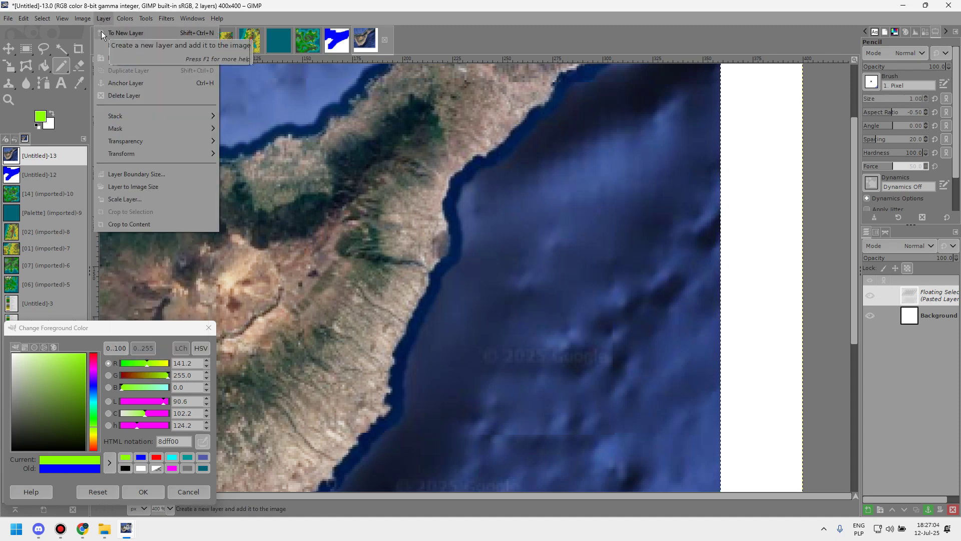
{"action": "left_click", "coordinate": [102, 34]}
{"action": "scroll", "coordinate": [536, 138], "scroll_direction": "up", "scroll_amount": 3}
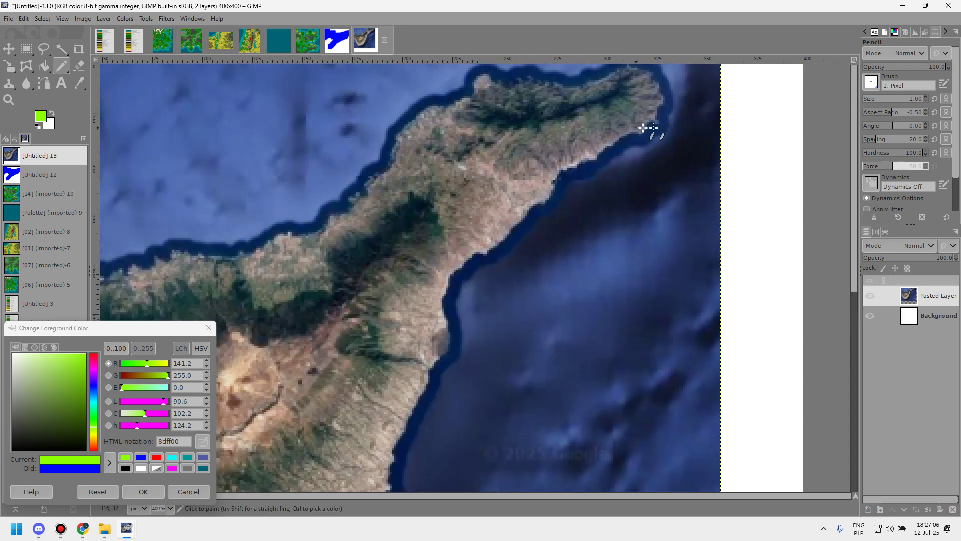
{"action": "key", "text": "ctrl+z"}
- Start a Free Select outline at the island's northeastern tip and trace the southeastern shoreline toward the southwest
{"action": "left_click", "coordinate": [44, 48]}
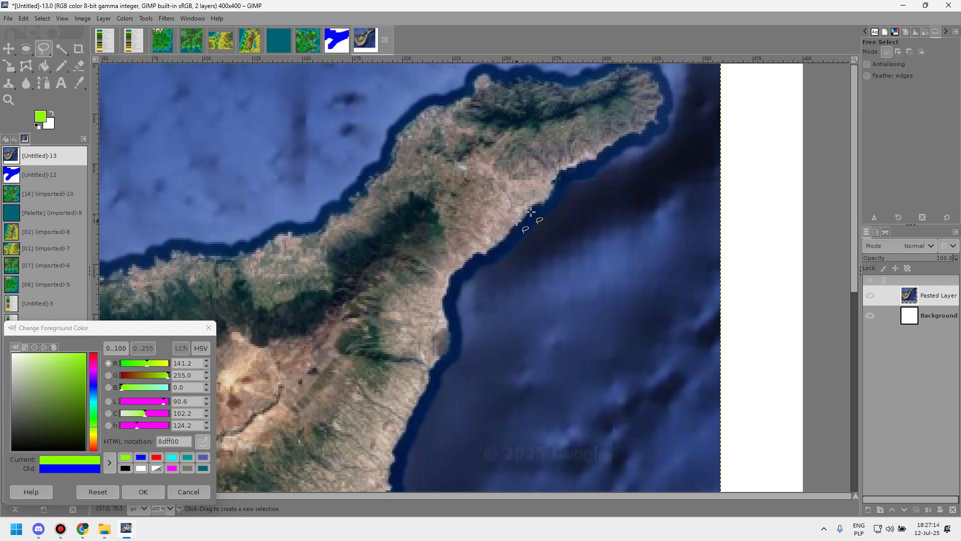
{"action": "scroll", "coordinate": [659, 120], "scroll_direction": "up", "scroll_amount": 3, "text": "ctrl"}
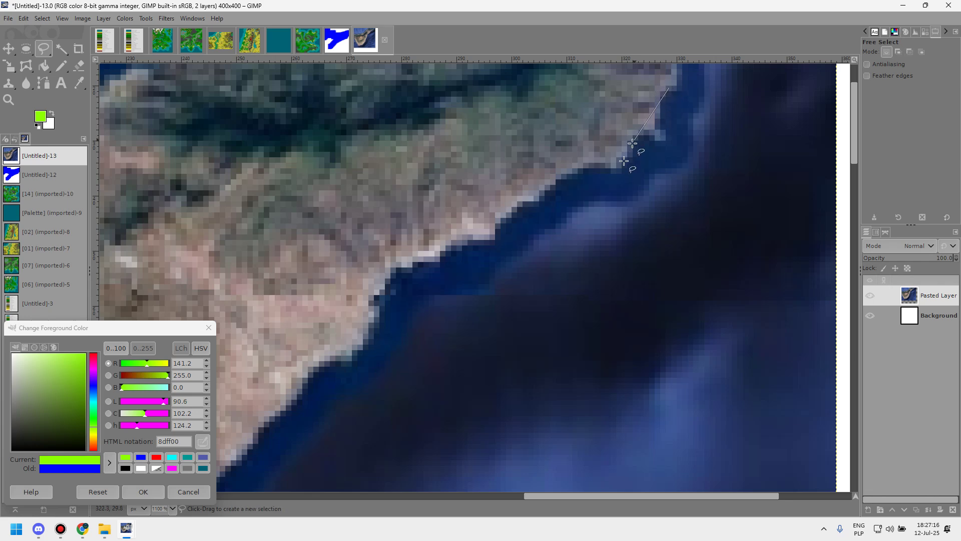
{"action": "left_click", "coordinate": [615, 161]}
{"action": "left_click", "coordinate": [556, 176]}
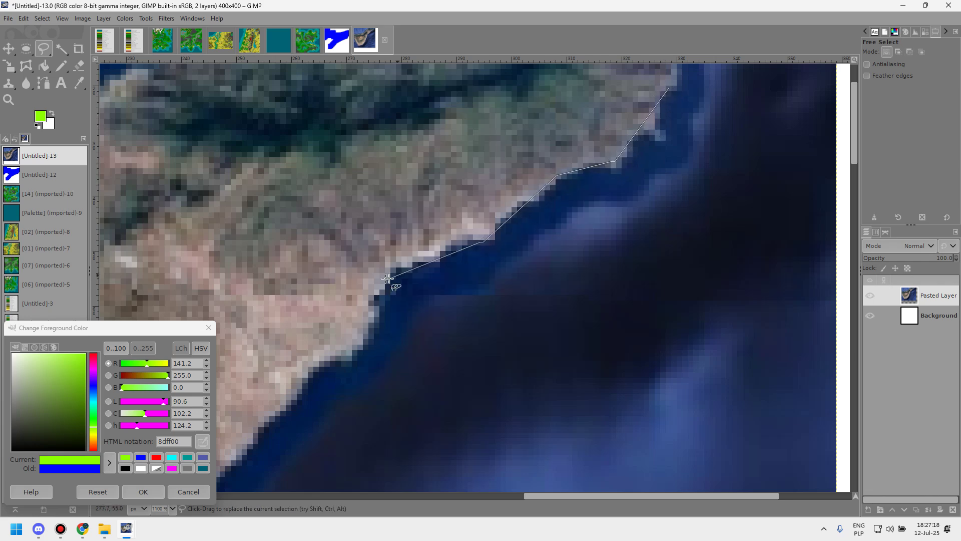
{"action": "left_click", "coordinate": [343, 353]}
{"action": "left_click", "coordinate": [319, 366]}
{"action": "scroll", "coordinate": [319, 300], "scroll_direction": "down", "scroll_amount": 5}
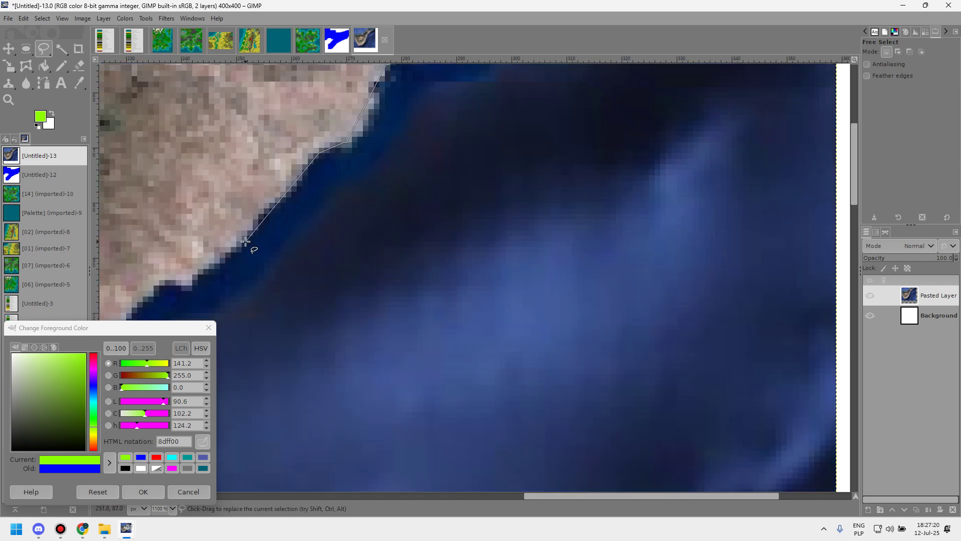
{"action": "left_click", "coordinate": [192, 283]}
{"action": "scroll", "coordinate": [200, 317], "scroll_direction": "down", "scroll_amount": 5}
{"action": "scroll", "coordinate": [371, 142], "scroll_direction": "up", "scroll_amount": 5}
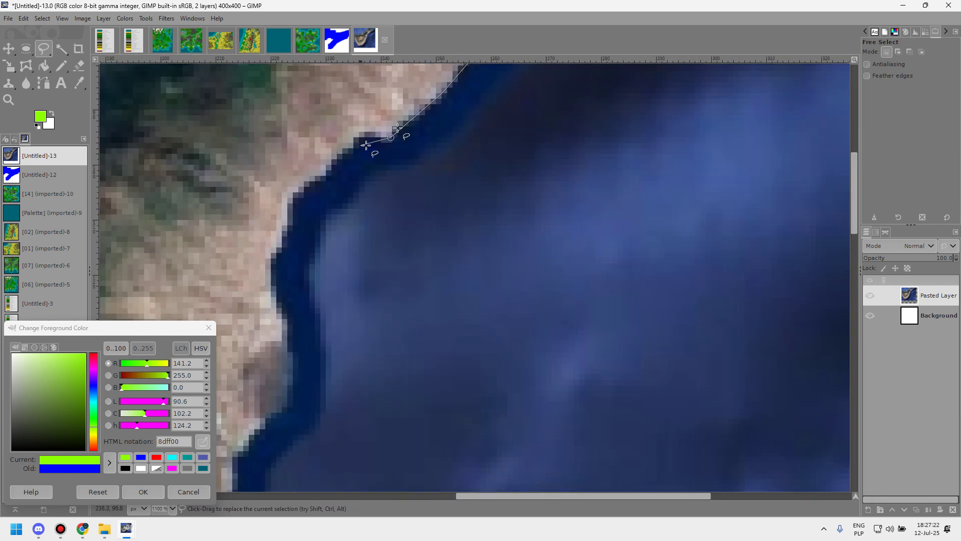
- Extend the Free Select outline closely around the bay and bulge midway along the island's eastern coast
{"action": "scroll", "coordinate": [363, 133], "scroll_direction": "up", "scroll_amount": 2}
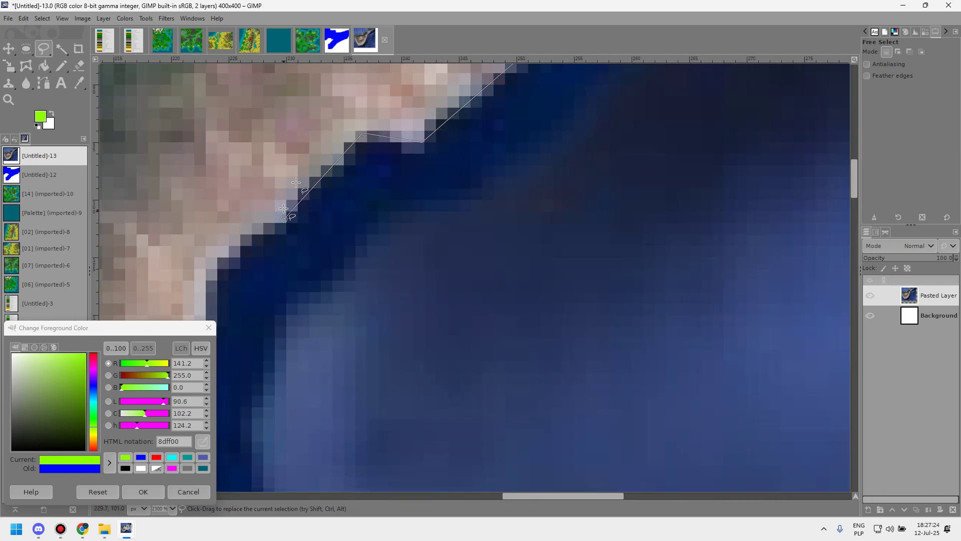
{"action": "scroll", "coordinate": [288, 215], "scroll_direction": "down", "scroll_amount": 2}
{"action": "left_click", "coordinate": [217, 161]}
{"action": "scroll", "coordinate": [197, 233], "scroll_direction": "down", "scroll_amount": 3}
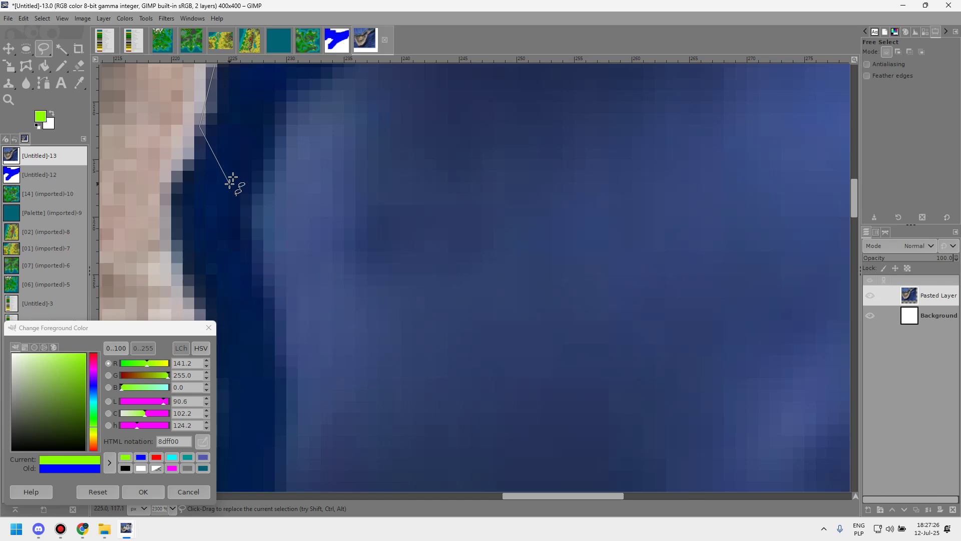
{"action": "scroll", "coordinate": [200, 140], "scroll_direction": "up", "scroll_amount": 2}
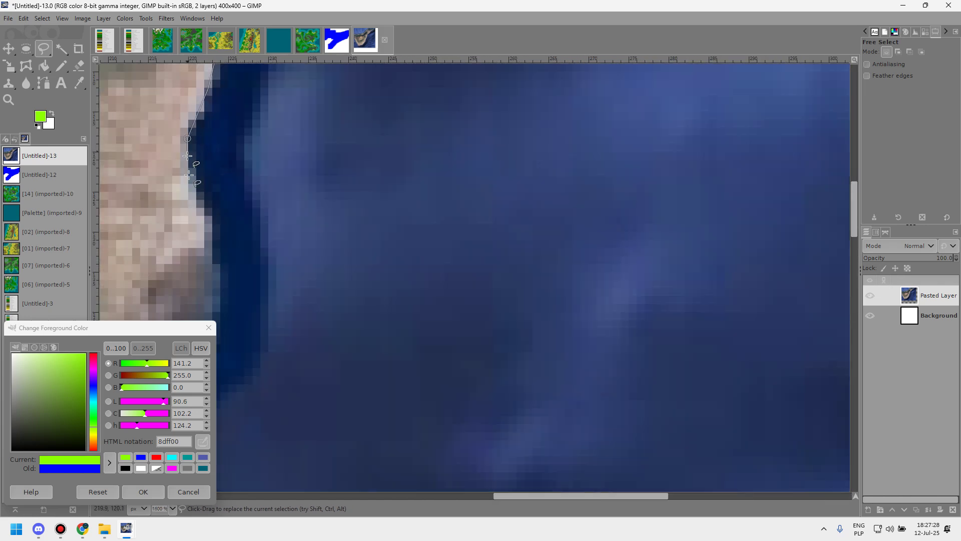
{"action": "left_click", "coordinate": [194, 190]}
{"action": "left_click", "coordinate": [210, 241]}
{"action": "scroll", "coordinate": [220, 240], "scroll_direction": "down", "scroll_amount": 1}
{"action": "scroll", "coordinate": [230, 189], "scroll_direction": "down", "scroll_amount": 1}
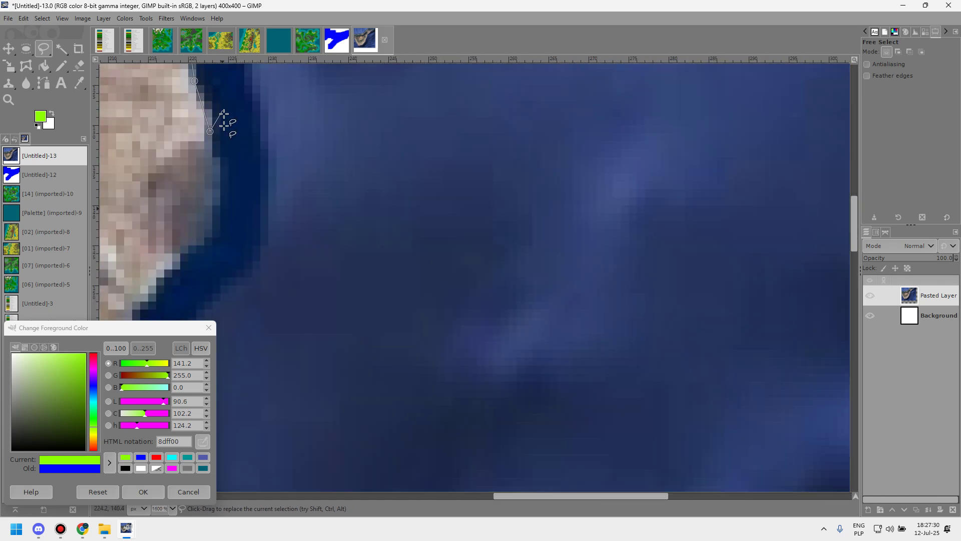
{"action": "left_click", "coordinate": [211, 183]}
{"action": "left_click", "coordinate": [205, 240]}
{"action": "left_click", "coordinate": [176, 273]}
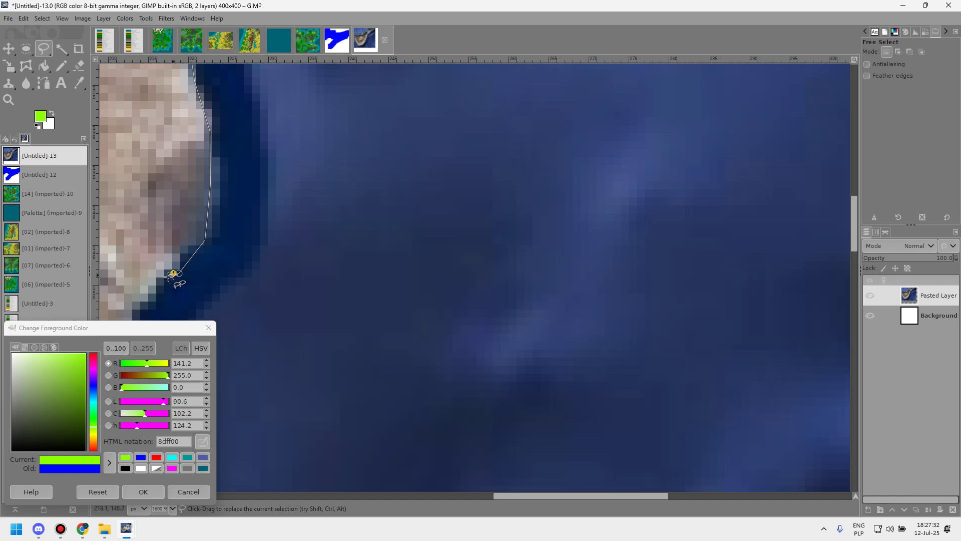
- Trace the coast farther south, then close the outline around the island's northeastern part to make the selection
{"action": "scroll", "coordinate": [172, 274], "scroll_direction": "down", "scroll_amount": 8}
{"action": "scroll", "coordinate": [167, 257], "scroll_direction": "up", "scroll_amount": 3}
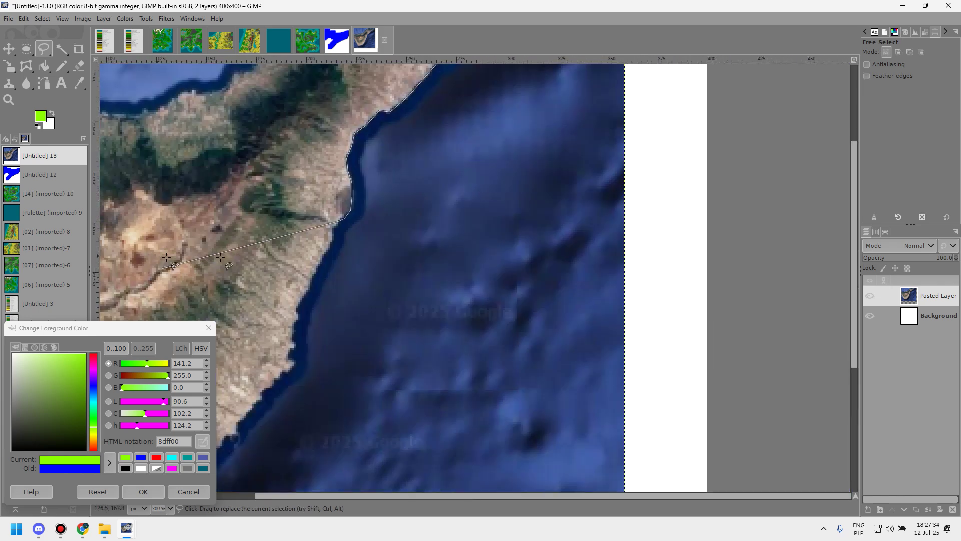
{"action": "scroll", "coordinate": [339, 224], "scroll_direction": "up", "scroll_amount": 7}
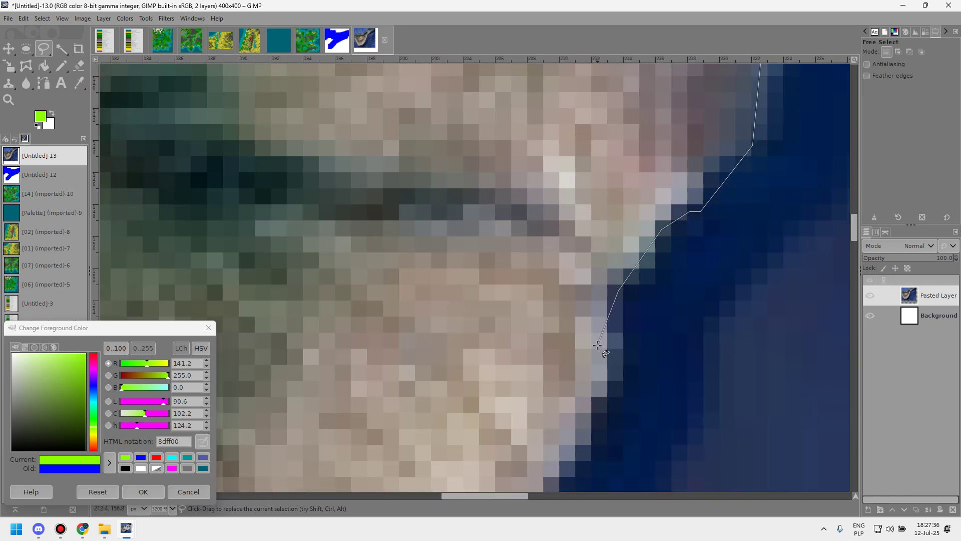
{"action": "scroll", "coordinate": [607, 388], "scroll_direction": "down", "scroll_amount": 5}
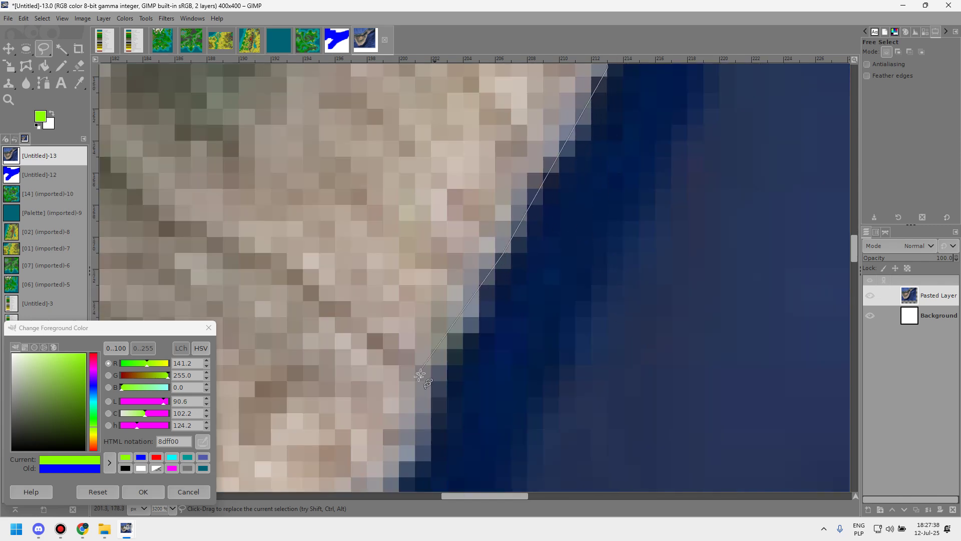
{"action": "scroll", "coordinate": [423, 415], "scroll_direction": "down", "scroll_amount": 8}
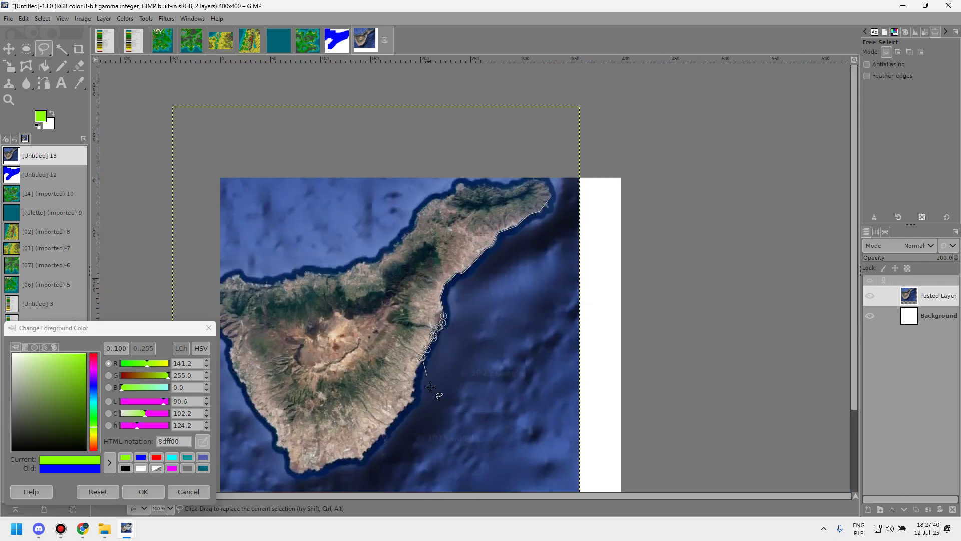
{"action": "scroll", "coordinate": [401, 313], "scroll_direction": "up", "scroll_amount": 4}
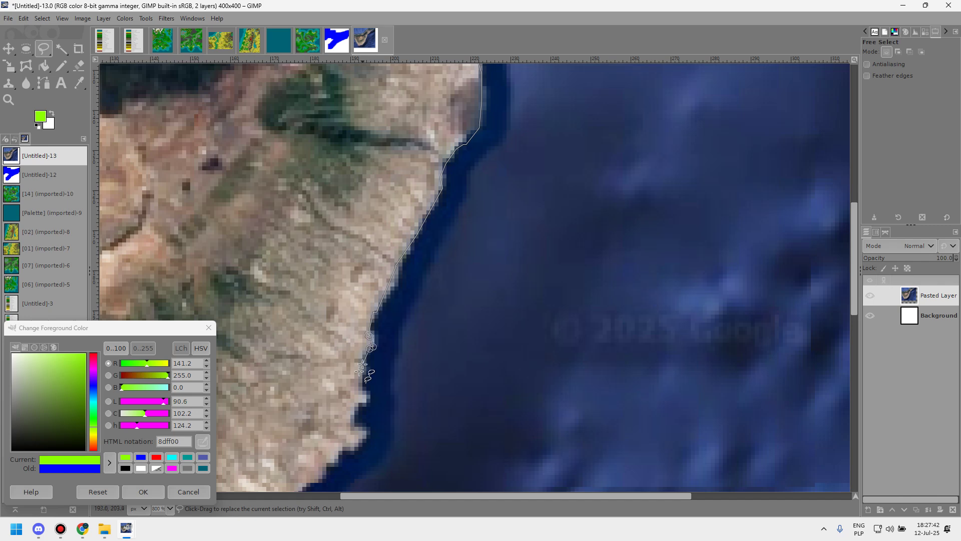
{"action": "left_click", "coordinate": [351, 408]}
{"action": "scroll", "coordinate": [350, 446], "scroll_direction": "down", "scroll_amount": 4}
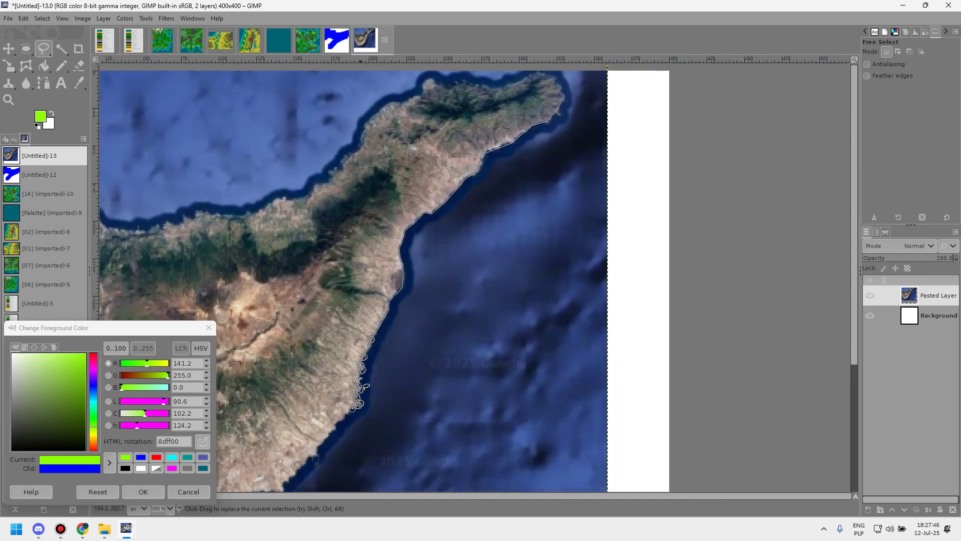
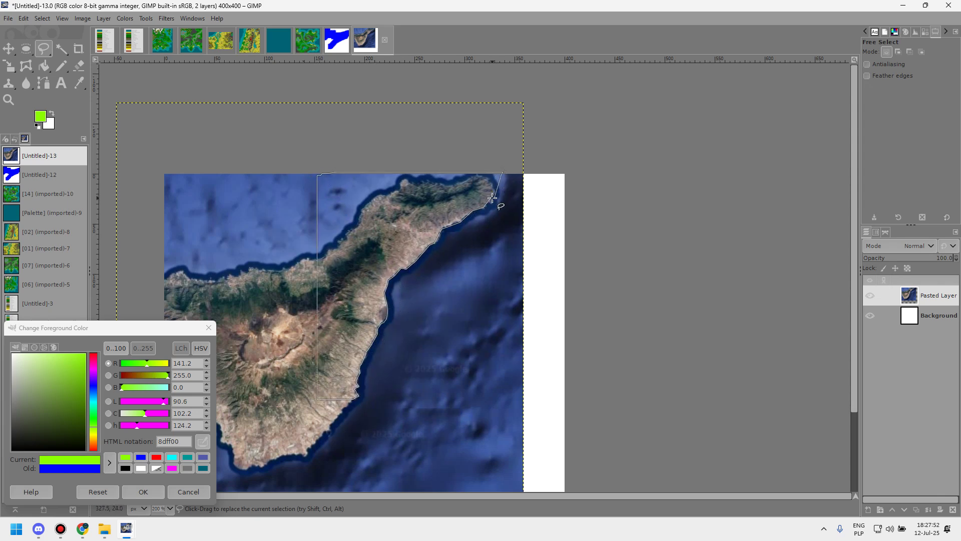
{"action": "left_click", "coordinate": [493, 195]}
{"action": "key", "text": "Return"}
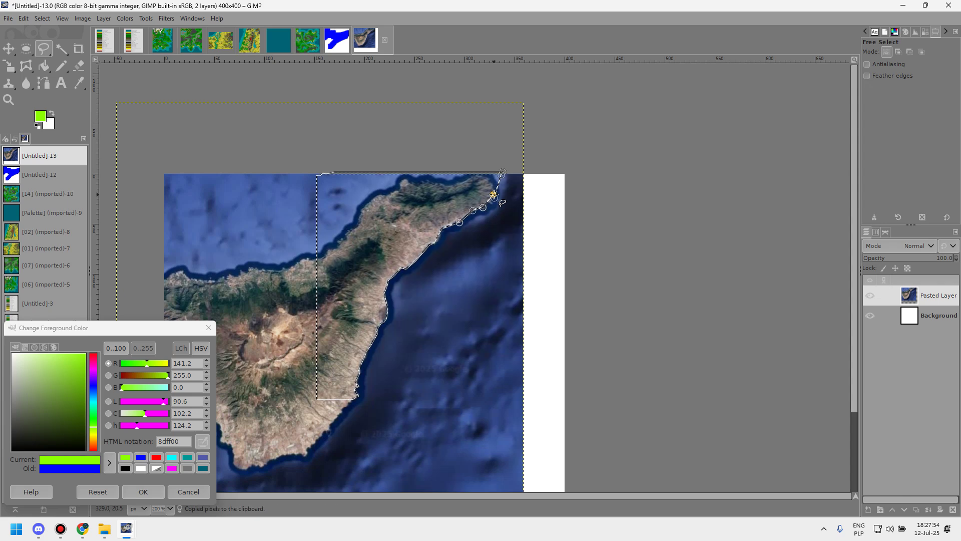
- Cut the selected coast piece, paste it as a new layer, and delete the layer holding the remaining island capture
{"action": "key", "text": "ctrl+x"}
{"action": "key", "text": "ctrl+v"}
{"action": "right_click", "coordinate": [941, 304]}
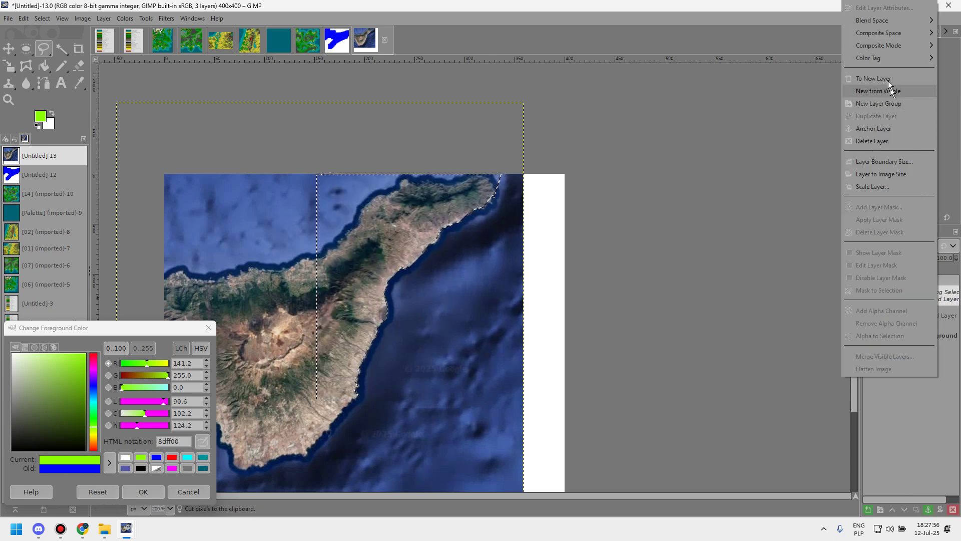
{"action": "left_click", "coordinate": [861, 91]}
{"action": "right_click", "coordinate": [913, 294]}
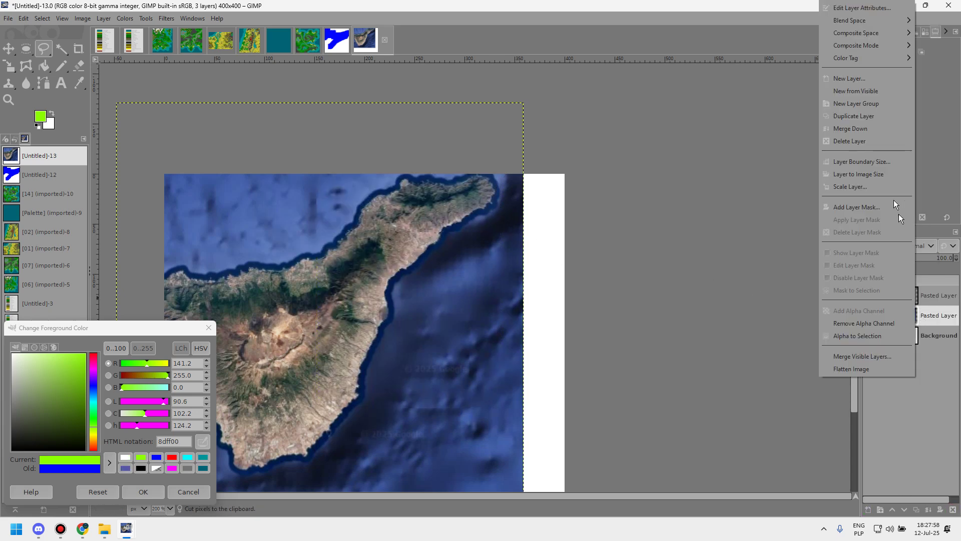
{"action": "left_click", "coordinate": [864, 141]}
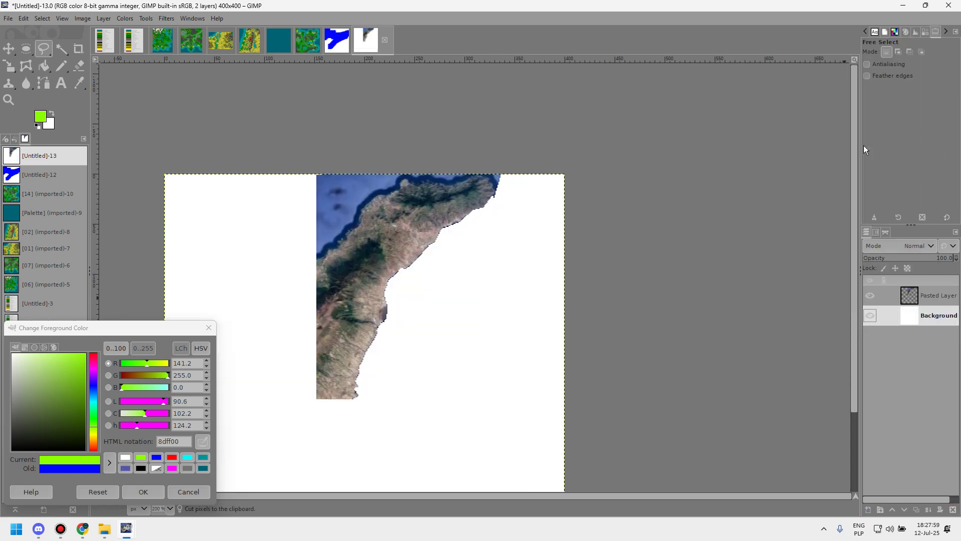
- Undo the accidental background shift and move the cut-out coast piece to the upper-left part of the canvas
{"action": "left_click", "coordinate": [8, 49]}
{"action": "left_click_drag", "start_coordinate": [330, 275], "coordinate": [270, 257]}
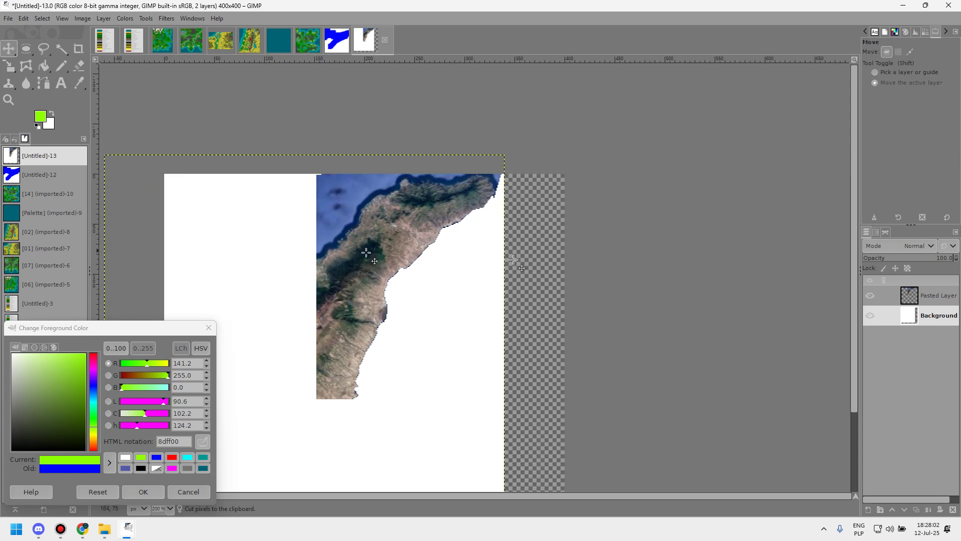
{"action": "key", "text": "ctrl+z"}
{"action": "left_click_drag", "start_coordinate": [370, 216], "coordinate": [300, 205]}
{"action": "scroll", "coordinate": [234, 196], "scroll_direction": "down", "scroll_amount": 3}
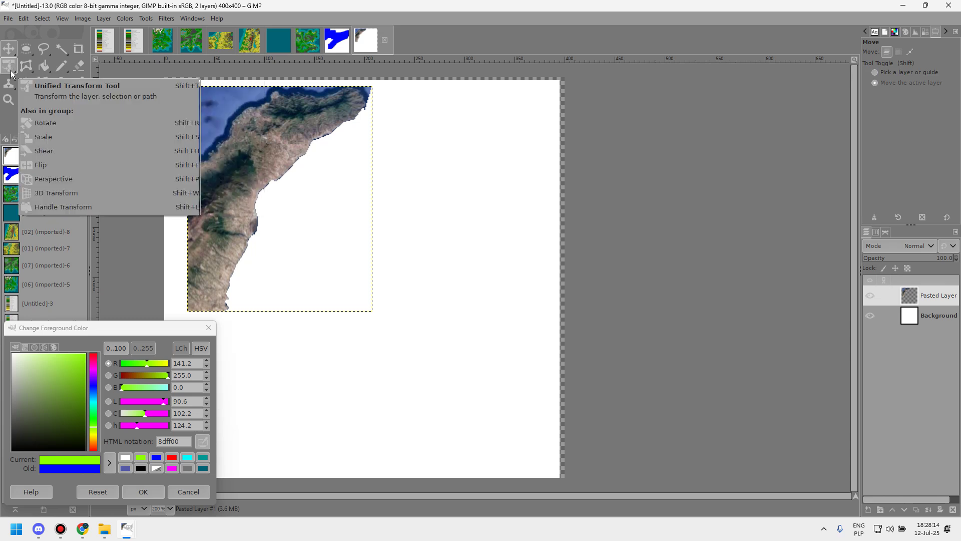
- Fit the background layer to the image size, cancelling the mistakenly opened layer scaling
{"action": "key", "text": "shift+r"}
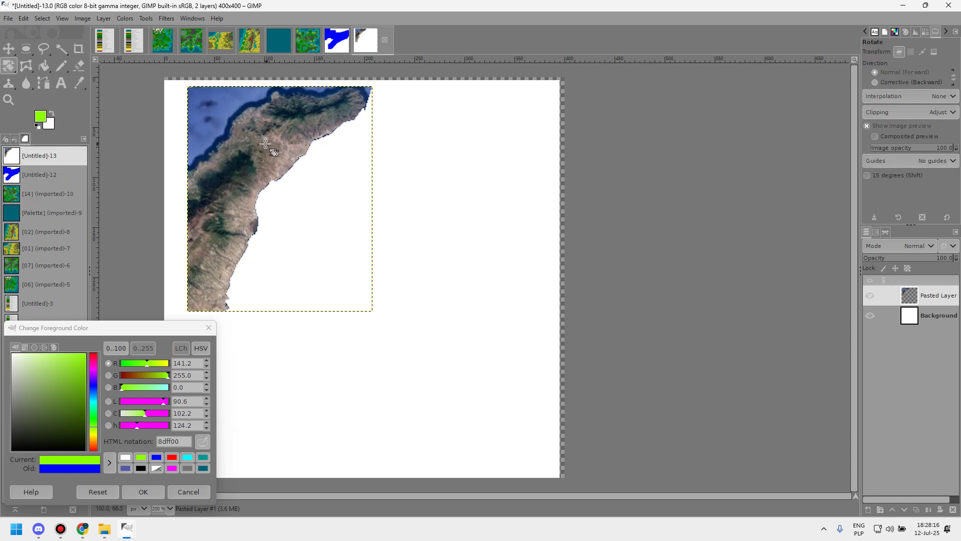
{"action": "left_click", "coordinate": [929, 314]}
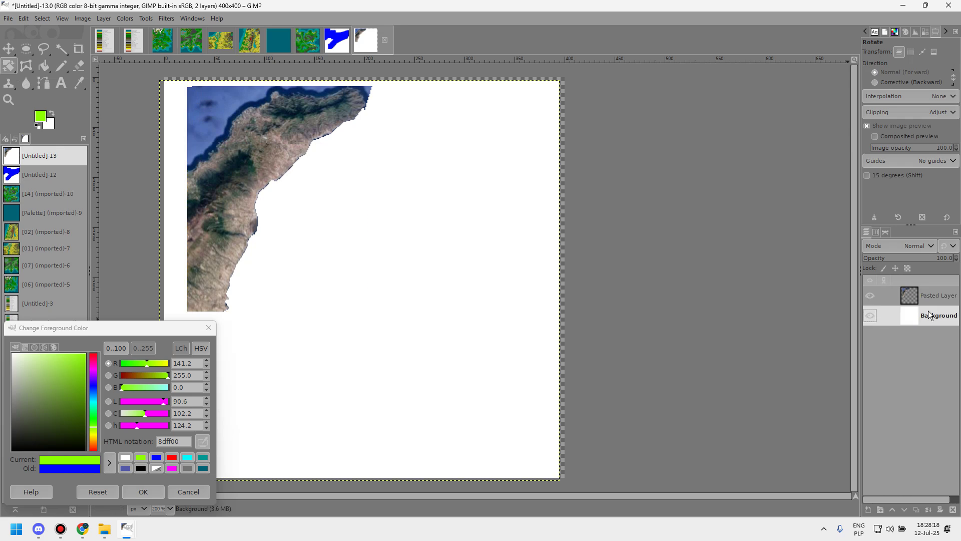
{"action": "right_click", "coordinate": [930, 315]}
{"action": "left_click", "coordinate": [885, 186]}
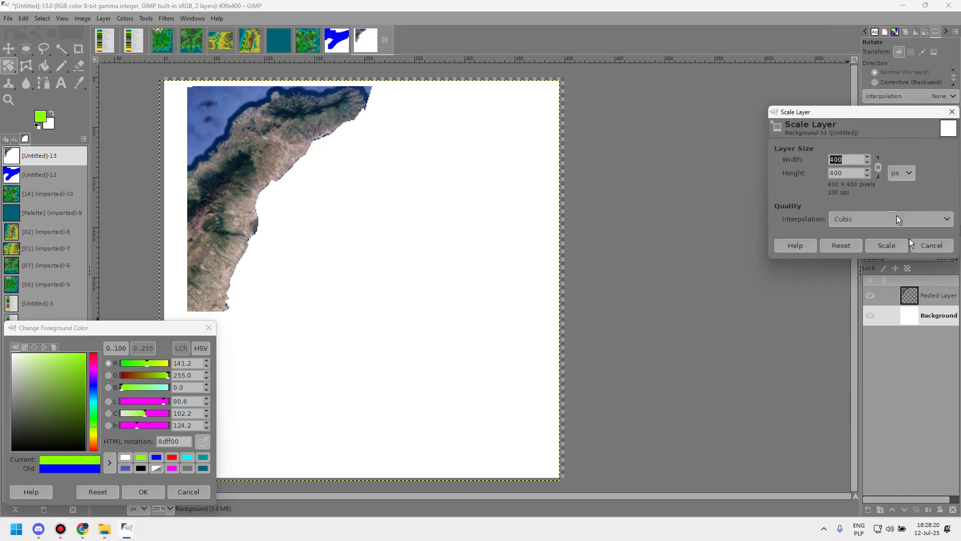
{"action": "left_click", "coordinate": [921, 245]}
{"action": "left_click", "coordinate": [922, 246]}
{"action": "left_click", "coordinate": [741, 300]}
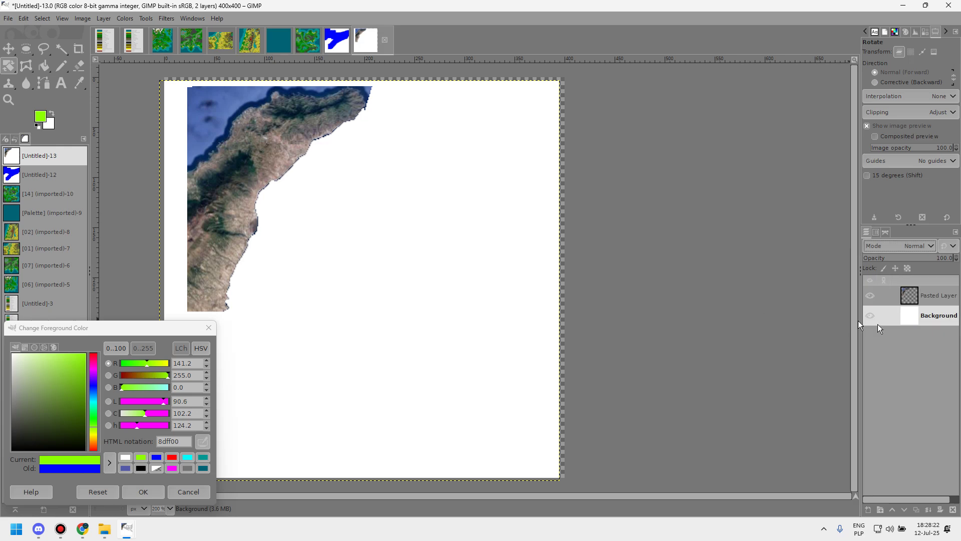
{"action": "right_click", "coordinate": [954, 318]}
{"action": "left_click", "coordinate": [899, 176]}
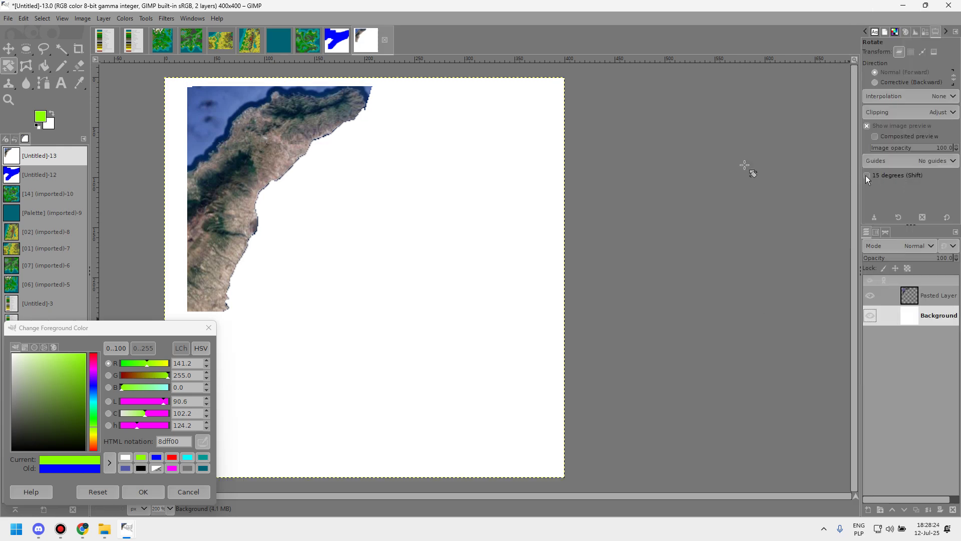
- Rotate the pasted coast layer by 26.50 degrees and move it into the canvas's upper-left corner
{"action": "left_click_drag", "start_coordinate": [203, 111], "coordinate": [268, 126]}
{"action": "key", "text": "Escape"}
{"action": "left_click", "coordinate": [904, 291]}
{"action": "key", "text": "Return"}
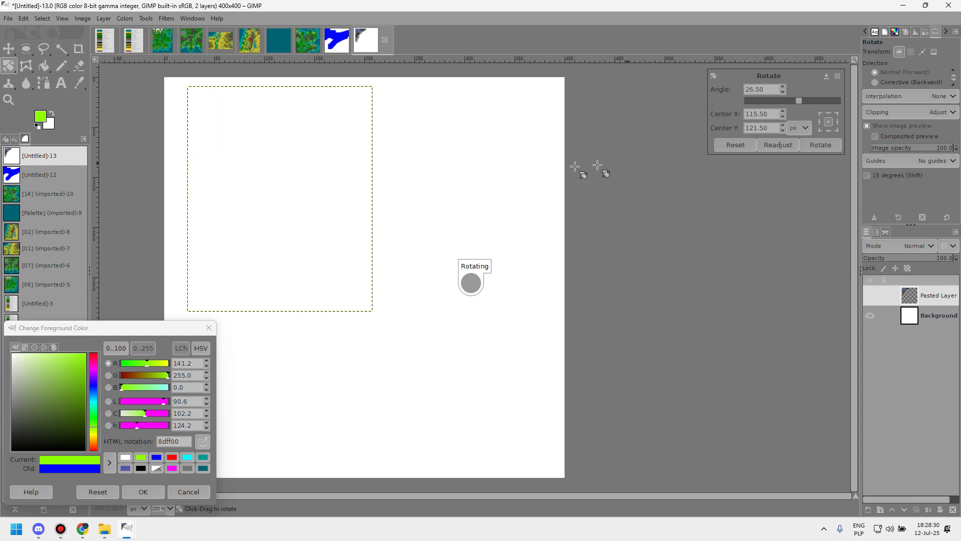
{"action": "left_click", "coordinate": [9, 48]}
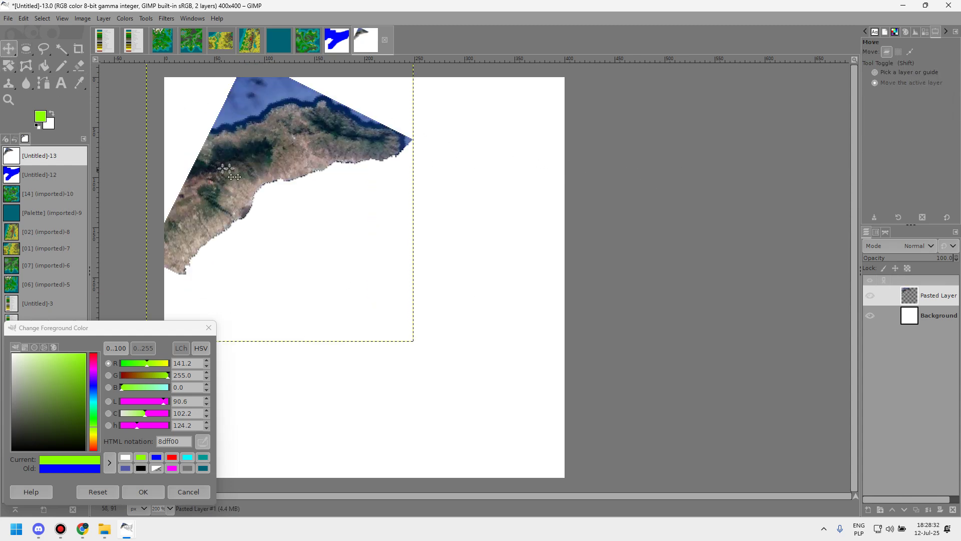
{"action": "left_click_drag", "start_coordinate": [230, 169], "coordinate": [210, 104]}
- Switch to Discord to check the Mapping Course voice channel and return to GIMP
{"action": "key", "text": "alt+Tab"}
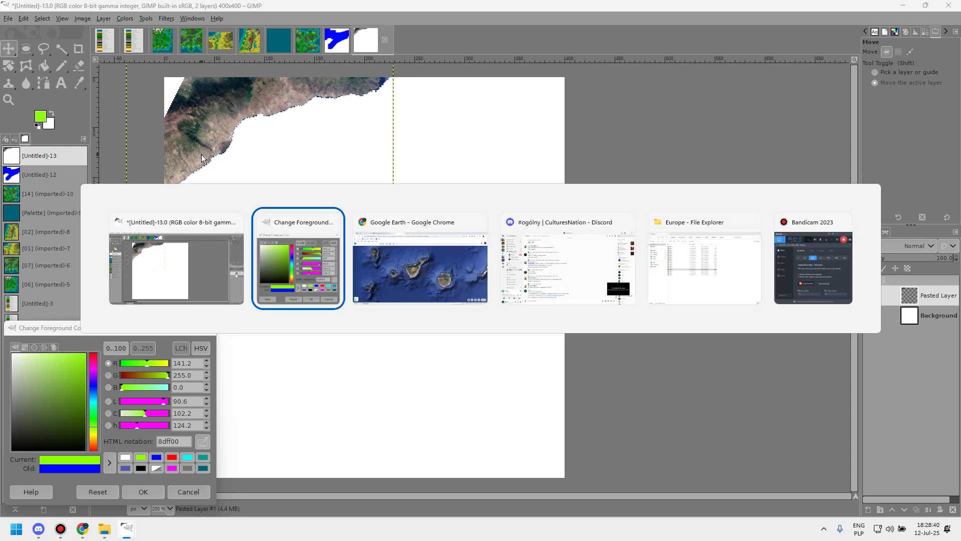
{"action": "key", "text": "alt+Tab"}
{"action": "key", "text": "alt+Tab"}
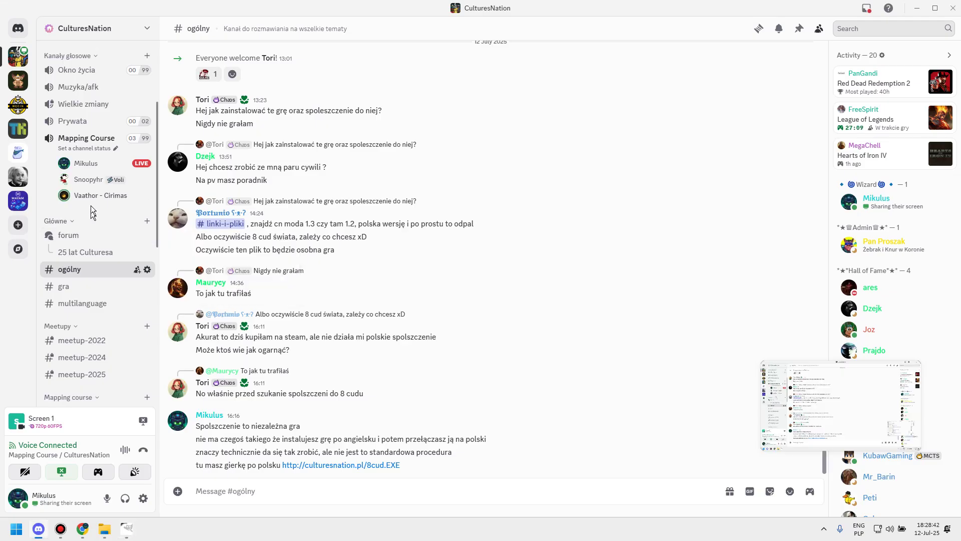
{"action": "key", "text": "alt+Tab"}
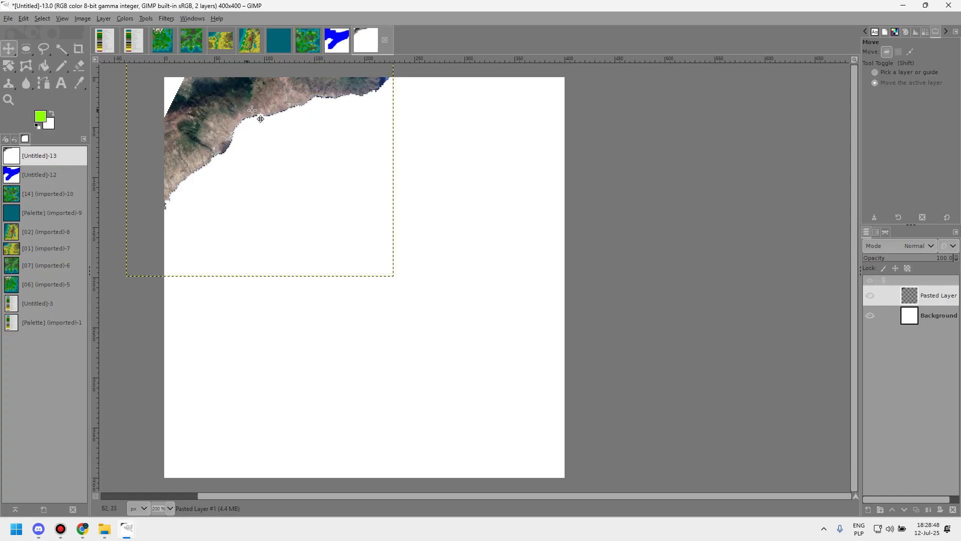
- Create a selection from the pasted coast layer's alpha channel
{"action": "left_click", "coordinate": [43, 66]}
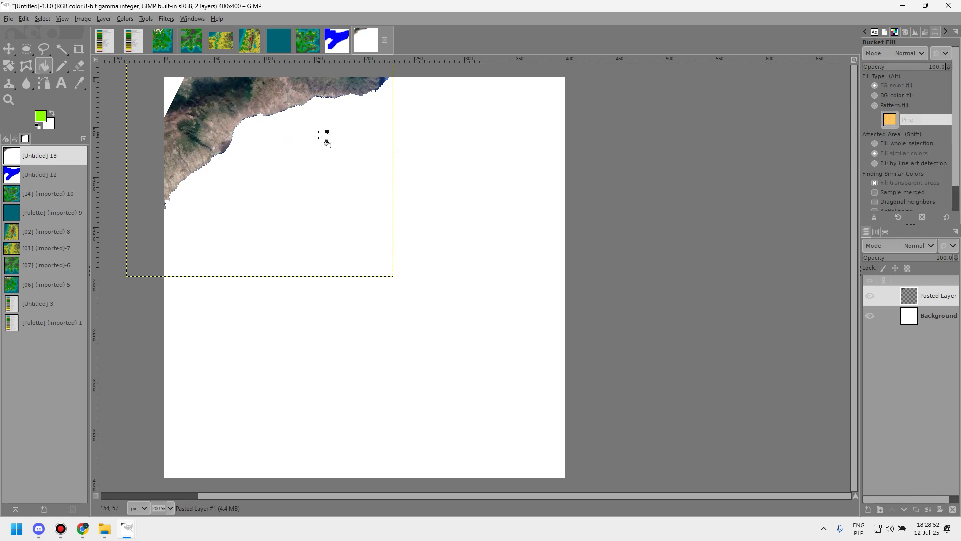
{"action": "scroll", "coordinate": [215, 107], "scroll_direction": "down", "scroll_amount": 2}
{"action": "scroll", "coordinate": [249, 124], "scroll_direction": "up", "scroll_amount": 4}
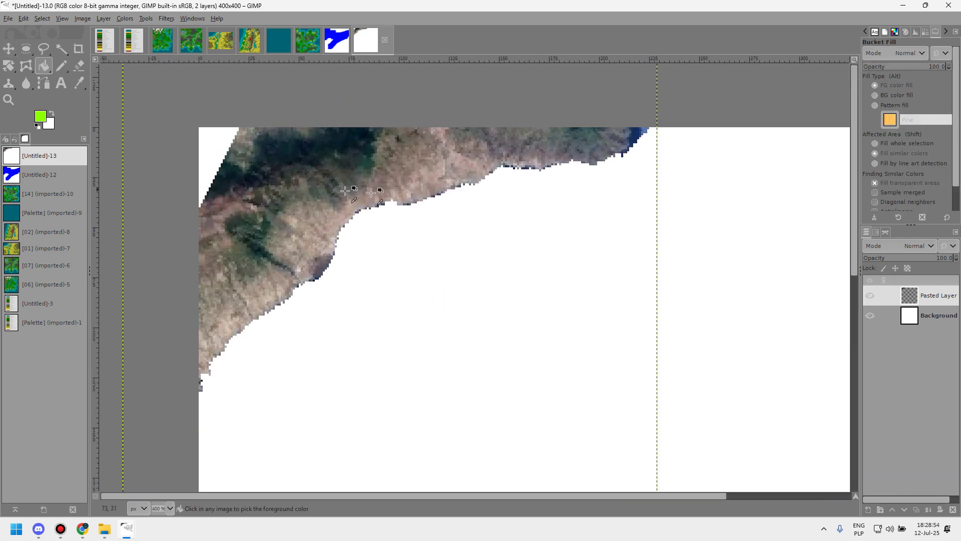
{"action": "scroll", "coordinate": [346, 190], "scroll_direction": "up", "scroll_amount": 1}
{"action": "right_click", "coordinate": [927, 295]}
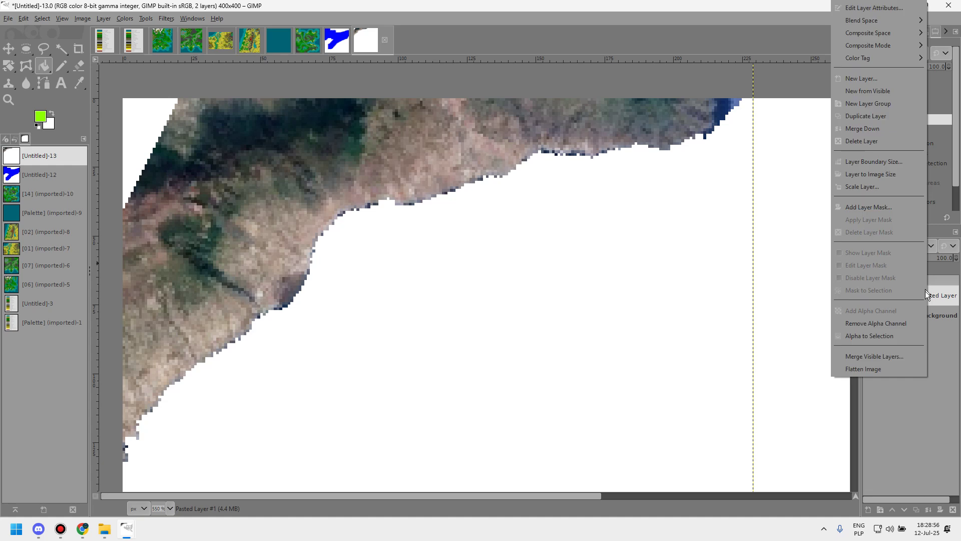
{"action": "left_click", "coordinate": [887, 341]}
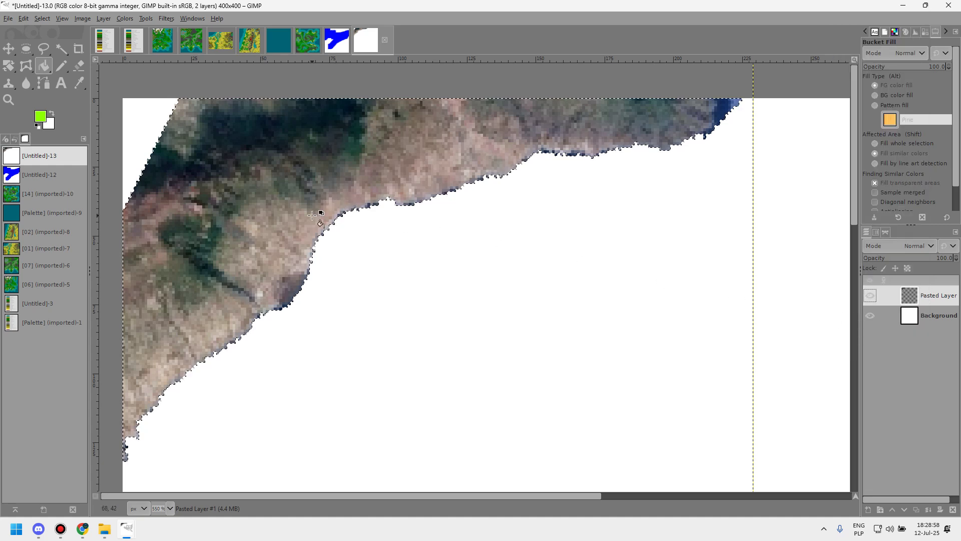
{"action": "scroll", "coordinate": [245, 253], "scroll_direction": "down", "scroll_amount": 3}
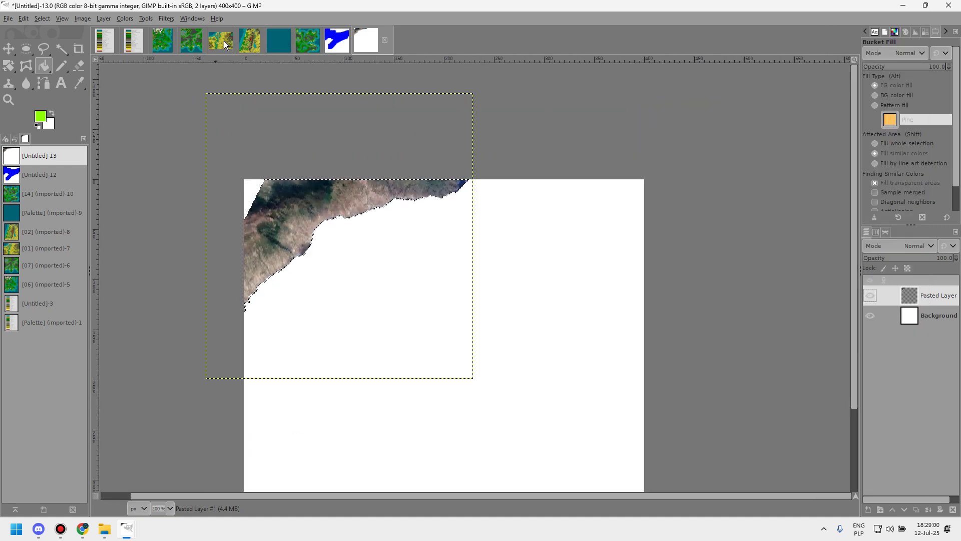
- Sample the teal water color from the plain 400x400 palette image as the foreground color for filling the coast image
{"action": "left_click", "coordinate": [278, 39]}
{"action": "left_click", "coordinate": [61, 83]}
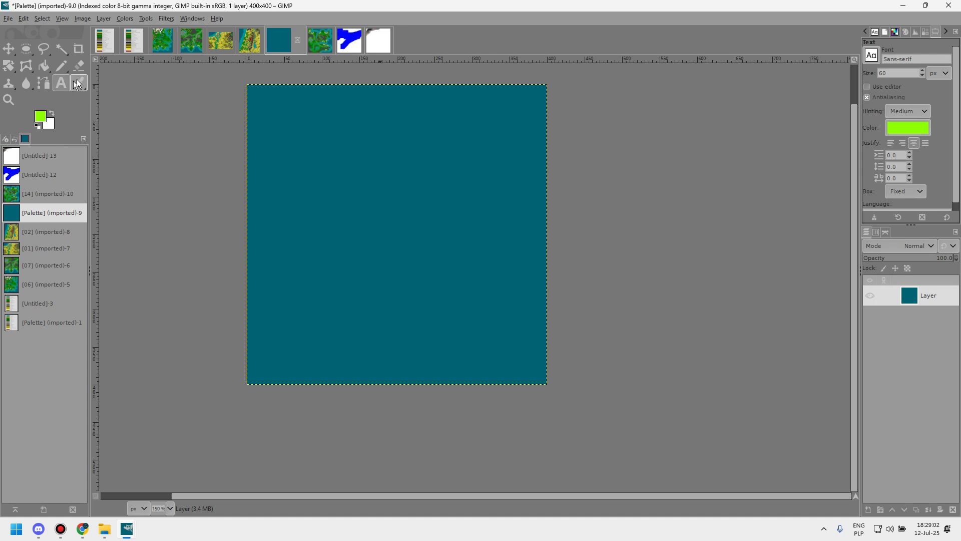
{"action": "left_click", "coordinate": [78, 84]}
{"action": "left_click", "coordinate": [365, 175]}
{"action": "left_click", "coordinate": [379, 38]}
{"action": "left_click", "coordinate": [44, 65]}
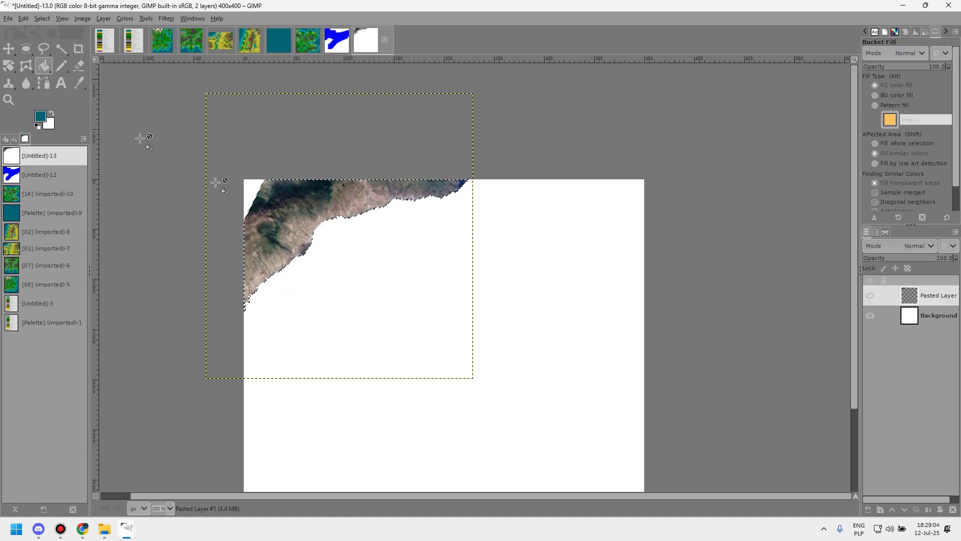
{"action": "scroll", "coordinate": [245, 198], "scroll_direction": "up", "scroll_amount": 2}
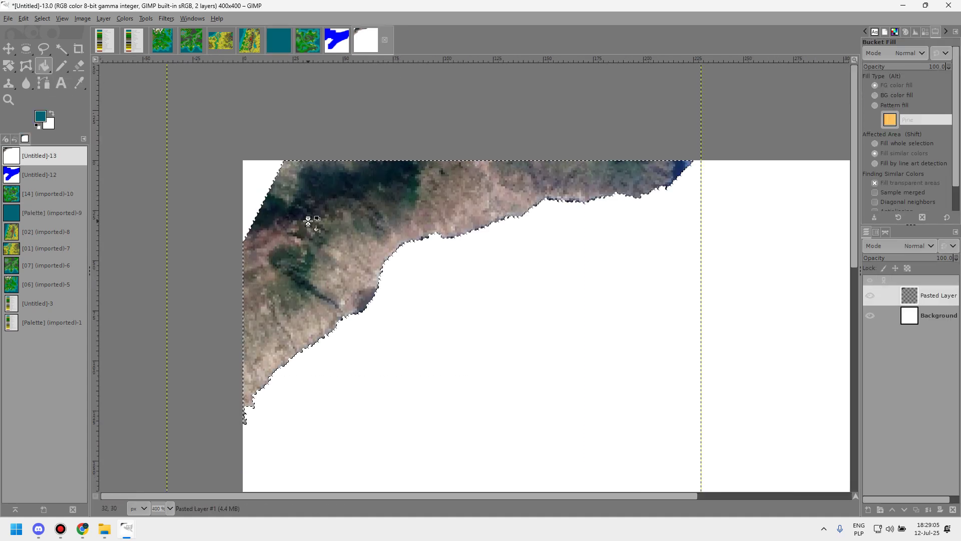
- Add a new transparent 400 × 400 px layer to the coast image
{"action": "left_click", "coordinate": [104, 19]}
{"action": "left_click", "coordinate": [120, 30]}
{"action": "left_click", "coordinate": [106, 40]}
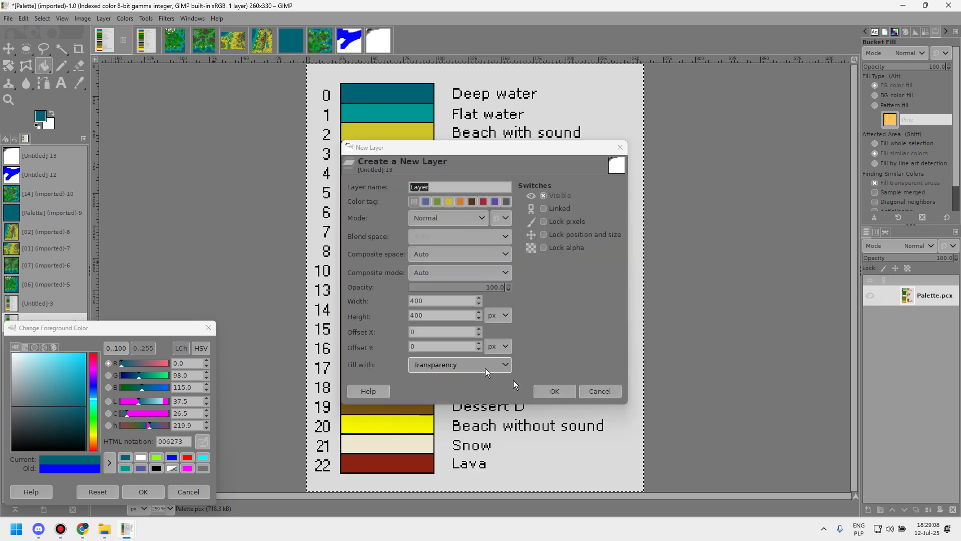
{"action": "left_click", "coordinate": [554, 391]}
{"action": "left_click", "coordinate": [379, 40]}
- Fill the coast shape and the empty wedge at the canvas's upper-left corner with teal 006273 on the new layer
{"action": "left_click", "coordinate": [320, 197]}
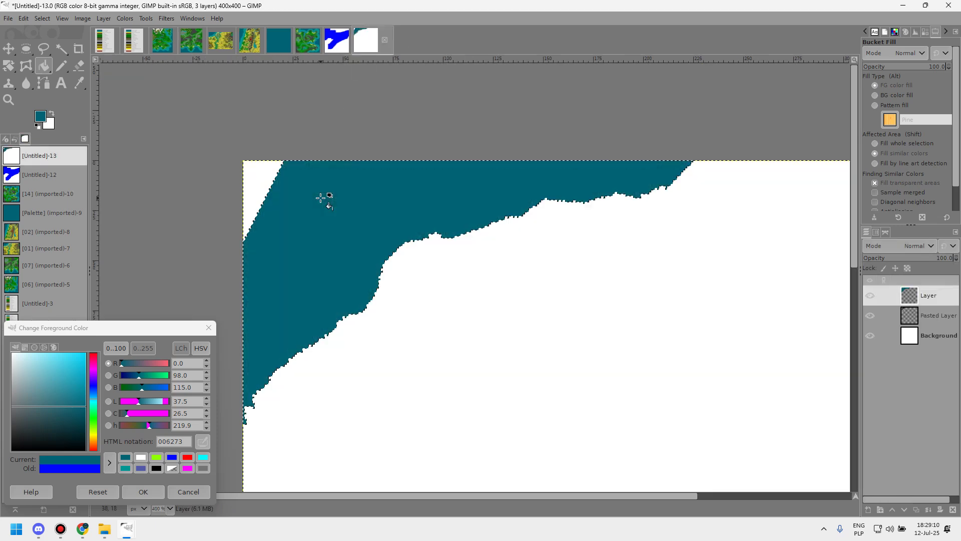
{"action": "left_click", "coordinate": [266, 189]}
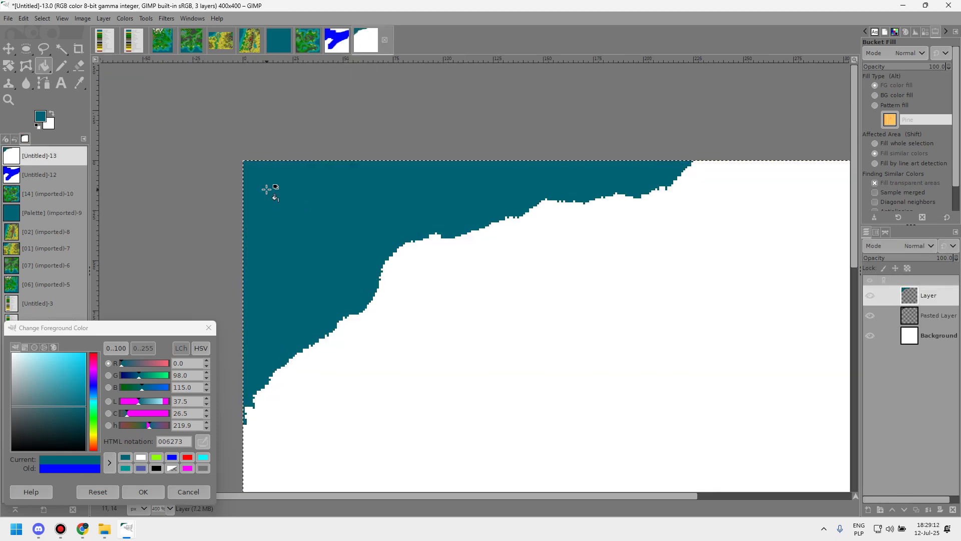
{"action": "scroll", "coordinate": [288, 204], "scroll_direction": "down", "scroll_amount": 2}
{"action": "scroll", "coordinate": [288, 204], "scroll_direction": "down", "scroll_amount": 2}
{"action": "scroll", "coordinate": [450, 189], "scroll_direction": "down", "scroll_amount": 1}
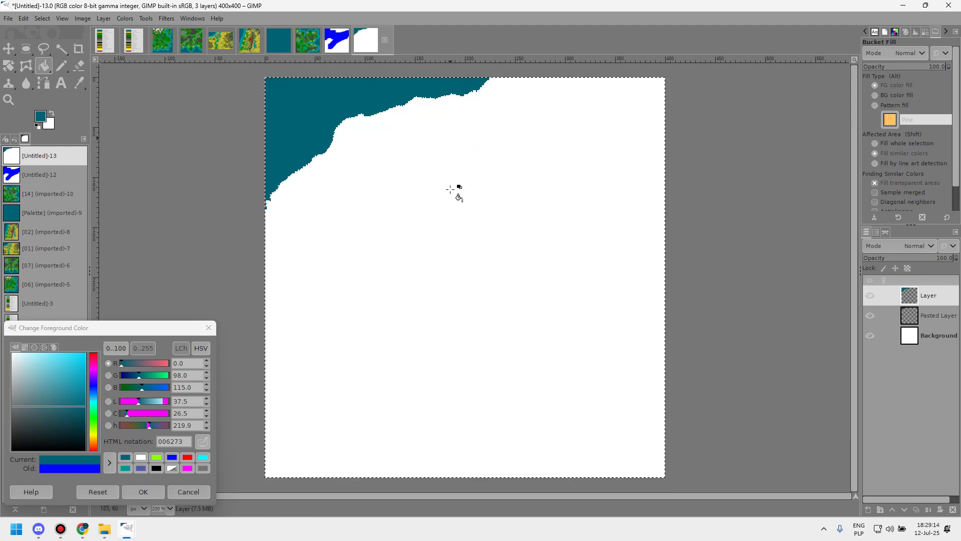
{"action": "left_click", "coordinate": [188, 492]}
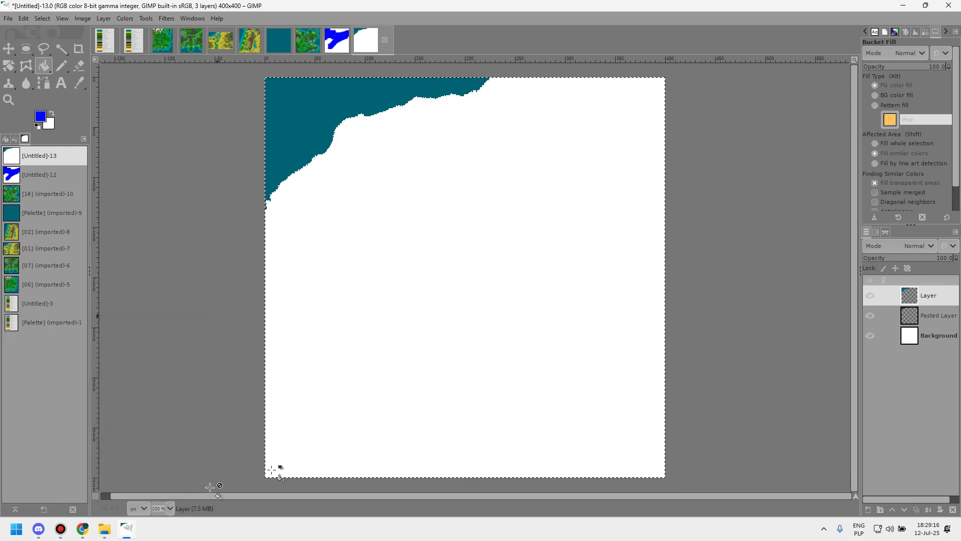
- Merge the teal layer and the pasted coast layer down into the background
{"action": "right_click", "coordinate": [946, 298]}
{"action": "left_click", "coordinate": [890, 126]}
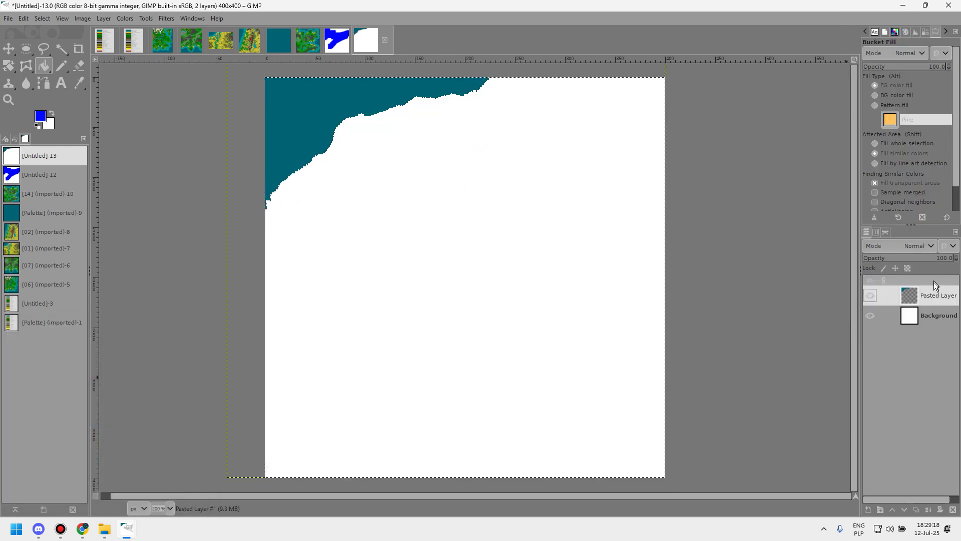
{"action": "right_click", "coordinate": [932, 294]}
{"action": "left_click", "coordinate": [883, 128]}
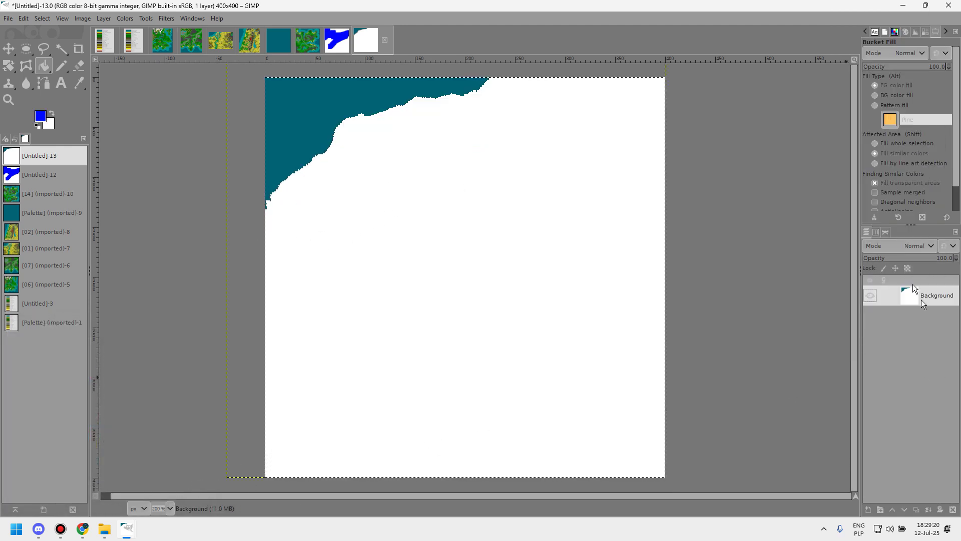
{"action": "right_click", "coordinate": [931, 296]}
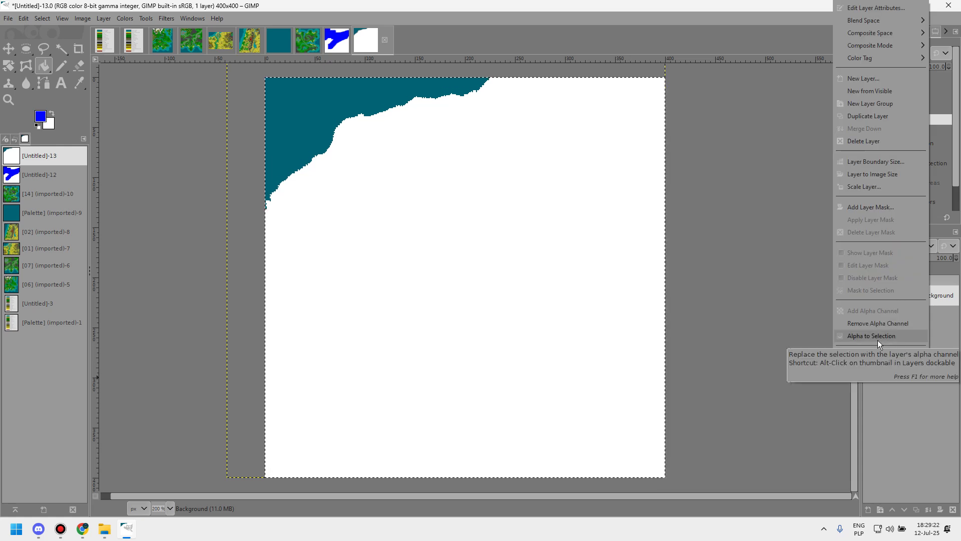
{"action": "left_click", "coordinate": [115, 32]}
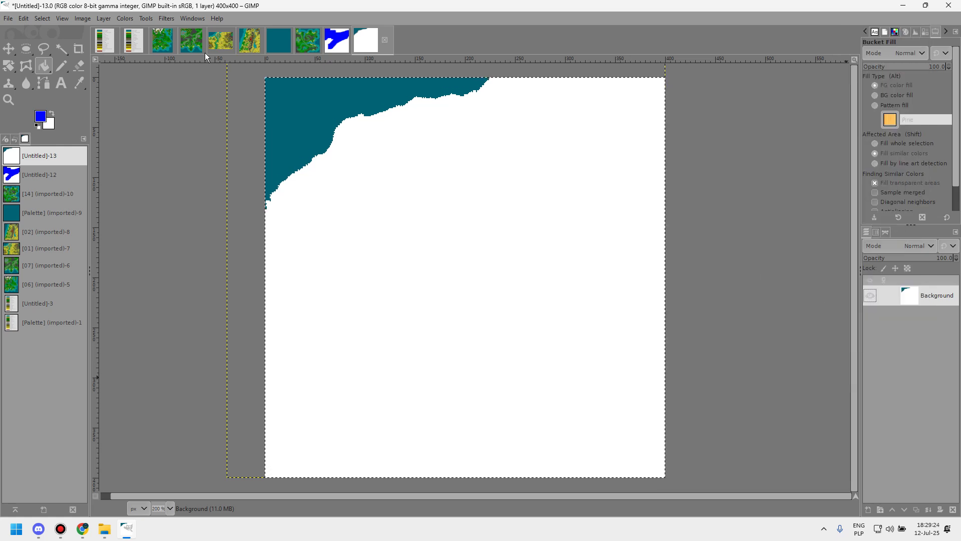
- Sample the Meadow green from the terrain color chart as the foreground color and return to the coast image
{"action": "left_click", "coordinate": [190, 42]}
{"action": "left_click", "coordinate": [392, 37]}
{"action": "left_click", "coordinate": [144, 43]}
{"action": "left_click", "coordinate": [78, 83]}
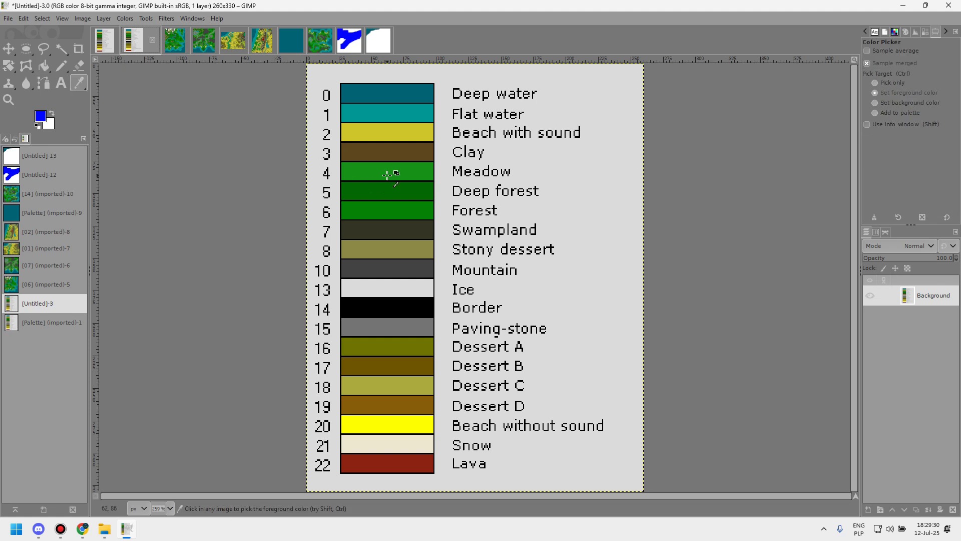
{"action": "left_click", "coordinate": [388, 175]}
{"action": "left_click", "coordinate": [378, 40]}
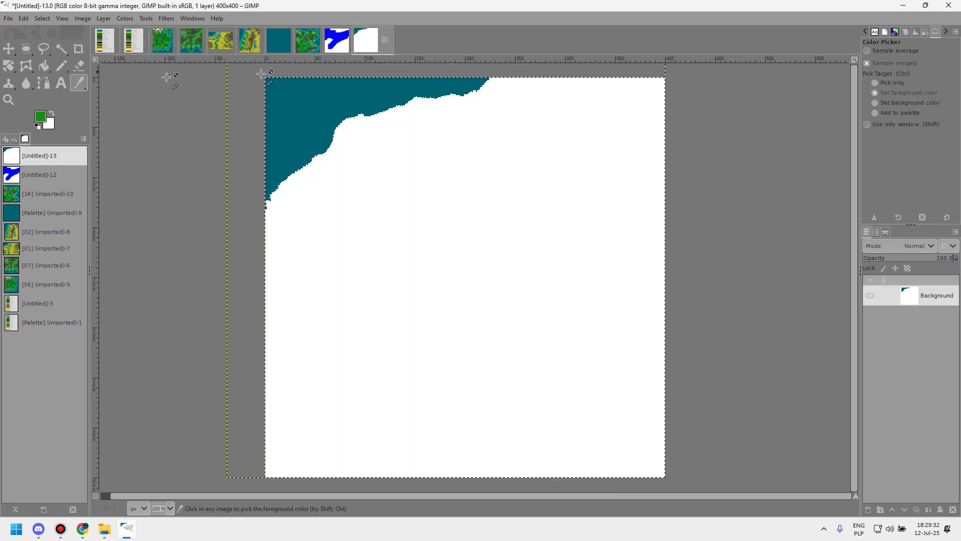
- Fill the white land area of the coast image with the Meadow green
{"action": "left_click", "coordinate": [44, 66]}
{"action": "left_click", "coordinate": [408, 217]}
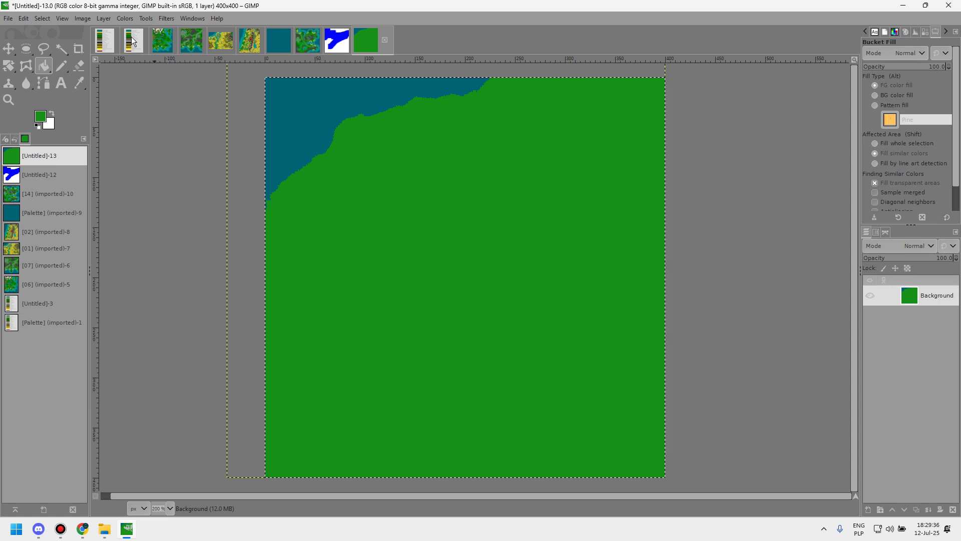
{"action": "left_click", "coordinate": [281, 47]}
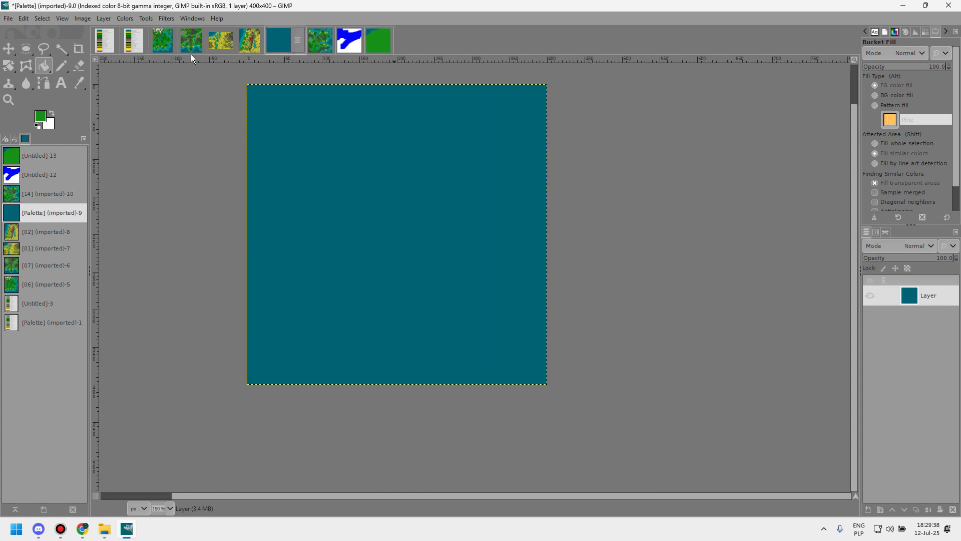
{"action": "left_click", "coordinate": [376, 45]}
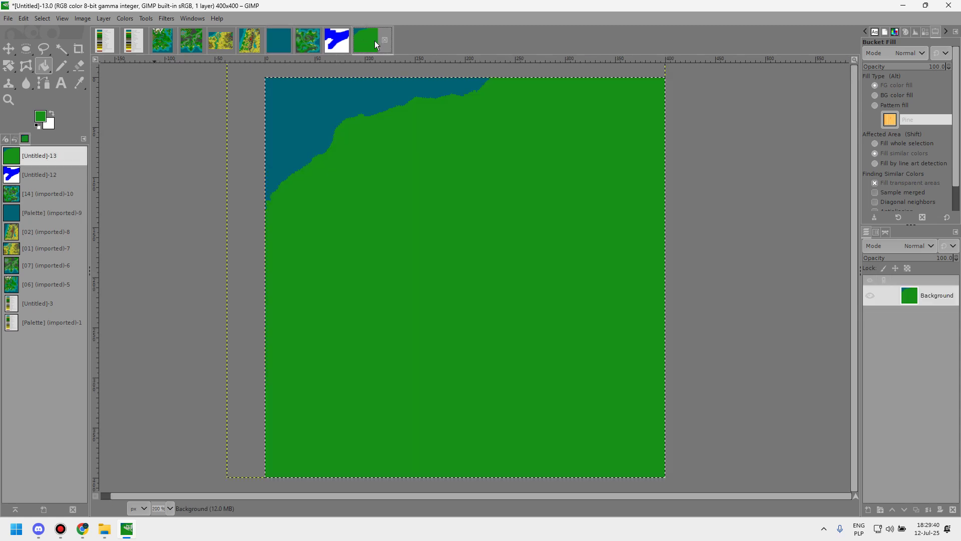
- Trim the merged background layer to the image size
{"action": "right_click", "coordinate": [918, 284]}
{"action": "left_click", "coordinate": [874, 176]}
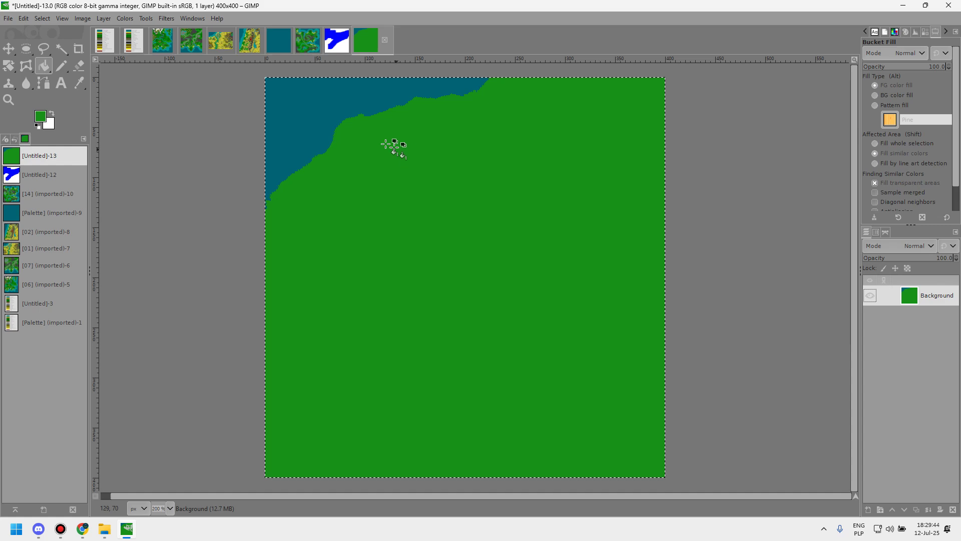
{"action": "scroll", "coordinate": [351, 142], "scroll_direction": "down", "scroll_amount": 1}
{"action": "scroll", "coordinate": [365, 129], "scroll_direction": "up", "scroll_amount": 2}
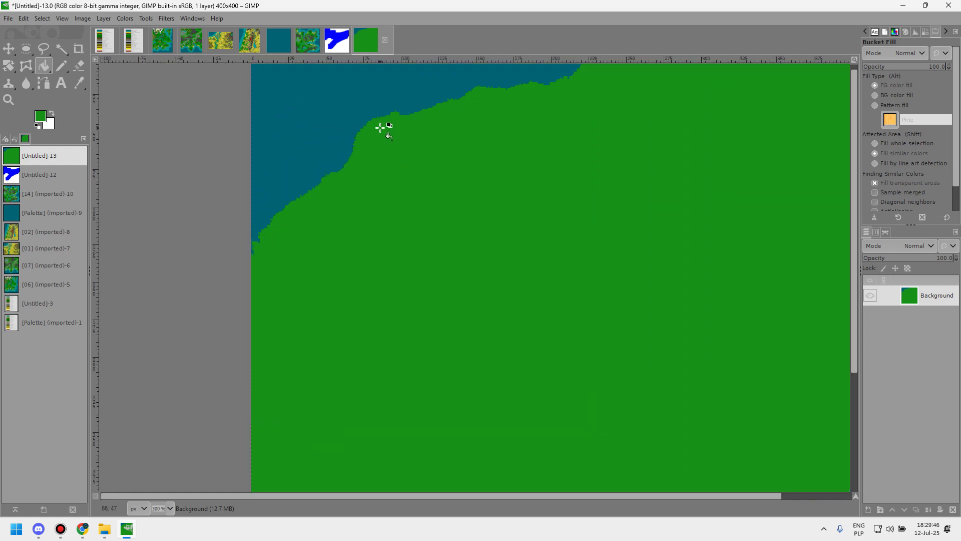
{"action": "key", "text": "alt+Tab"}
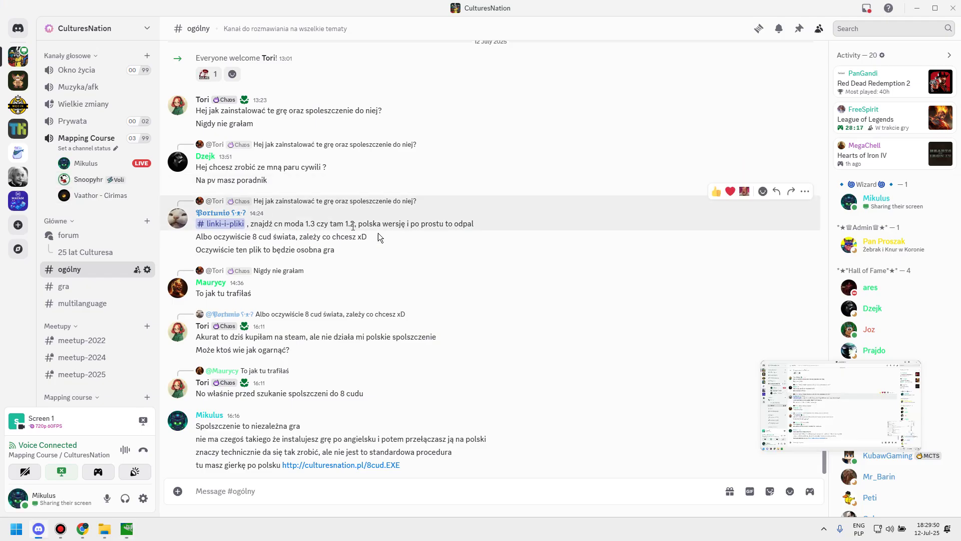
{"action": "key", "text": "alt+Tab"}
{"action": "scroll", "coordinate": [369, 226], "scroll_direction": "down", "scroll_amount": 3}
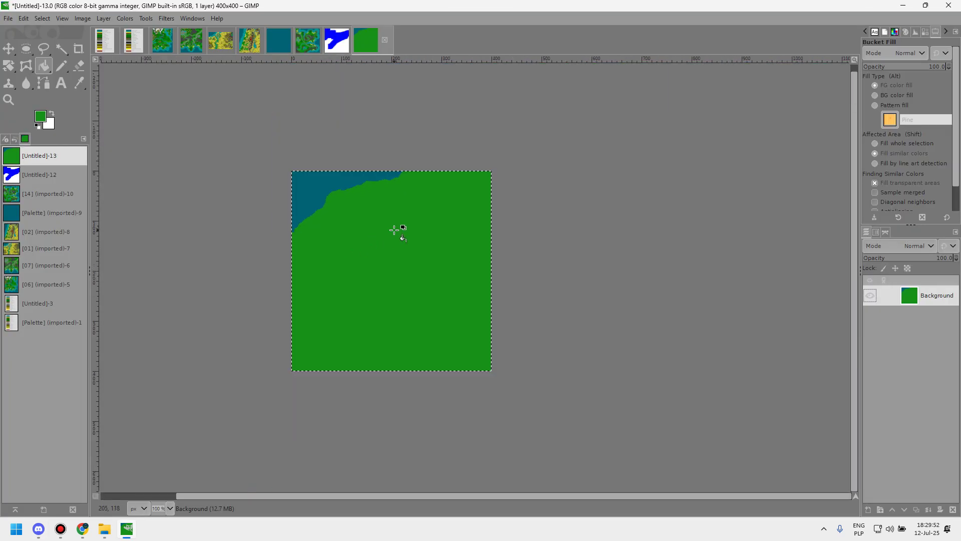
{"action": "scroll", "coordinate": [380, 223], "scroll_direction": "up", "scroll_amount": 2}
{"action": "scroll", "coordinate": [326, 199], "scroll_direction": "up", "scroll_amount": 2}
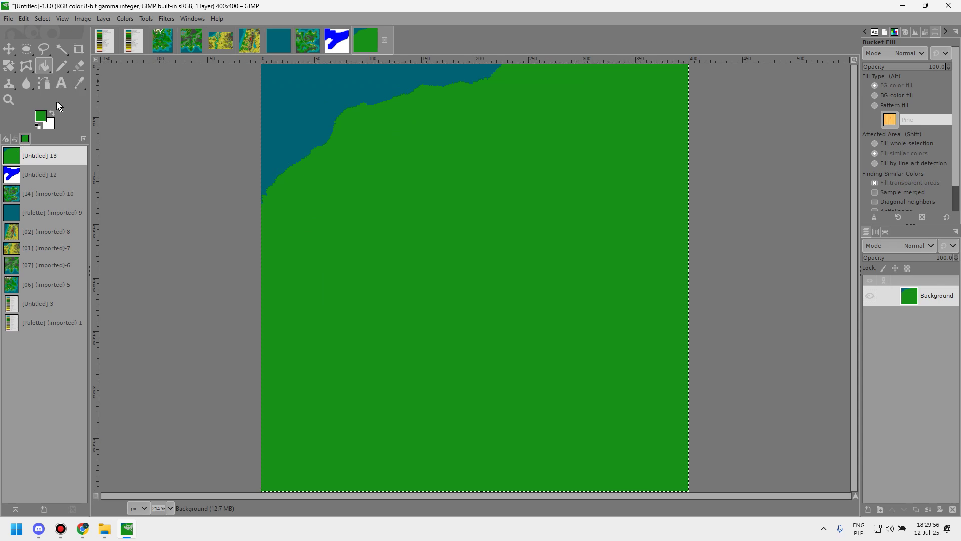
- Sample the deep-water teal from the coast image as the foreground color and activate the Pencil tool
{"action": "left_click", "coordinate": [79, 83]}
{"action": "left_click", "coordinate": [279, 111]}
{"action": "left_click", "coordinate": [60, 66]}
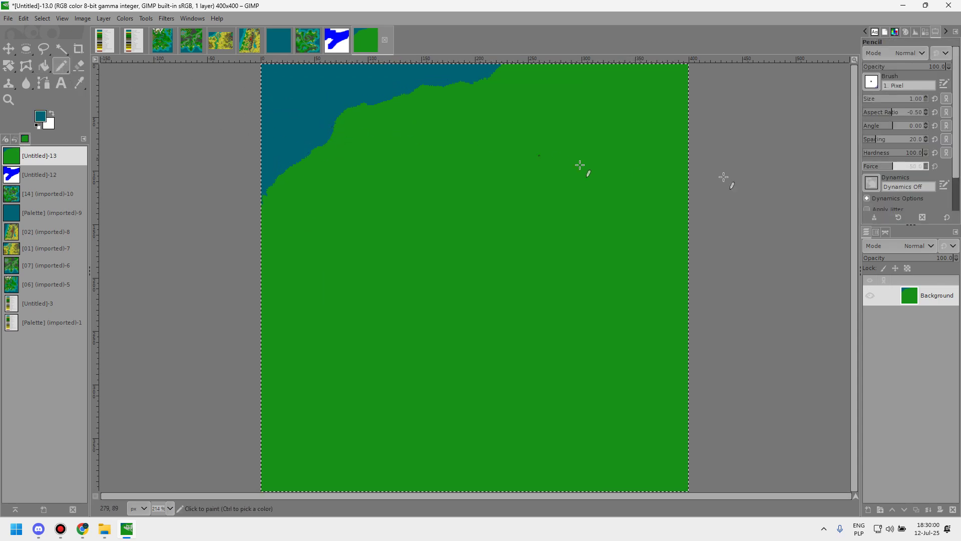
- Try Pencil brush sizes of 50 and 680, and return the size to 1
{"action": "left_click", "coordinate": [914, 99]}
{"action": "type", "text": "50"}
{"action": "key", "text": "Return"}
{"action": "left_click", "coordinate": [910, 98]}
{"action": "type", "text": "680"}
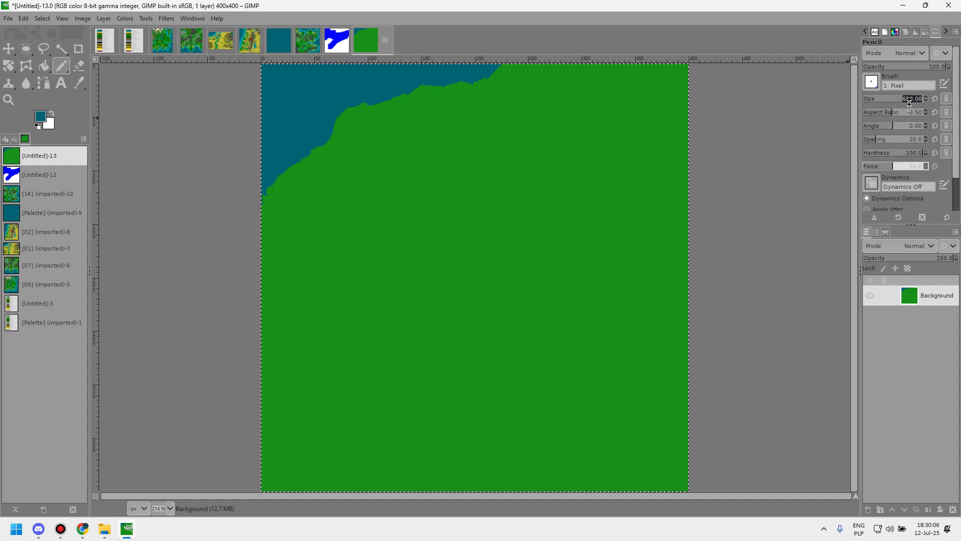
{"action": "key", "text": "Return"}
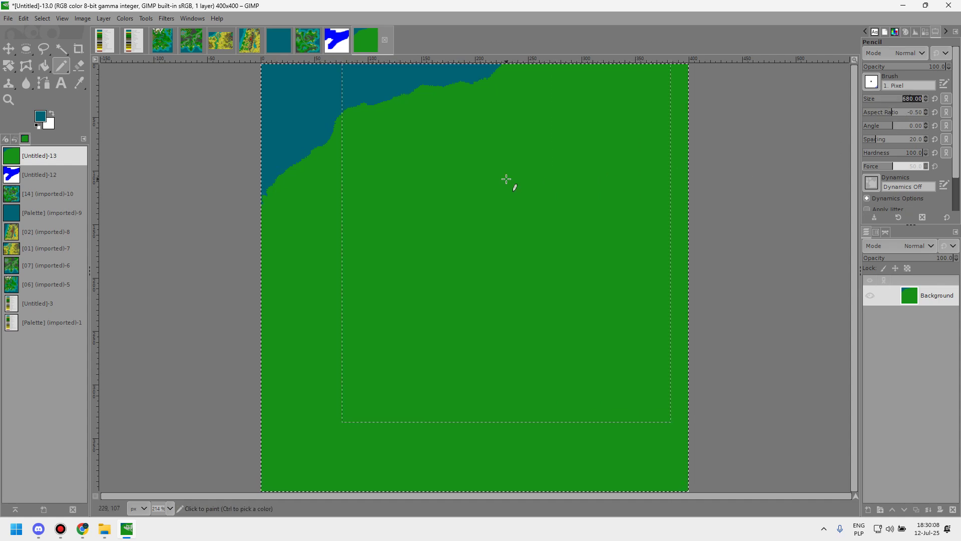
{"action": "type", "text": "1"}
{"action": "key", "text": "Return"}
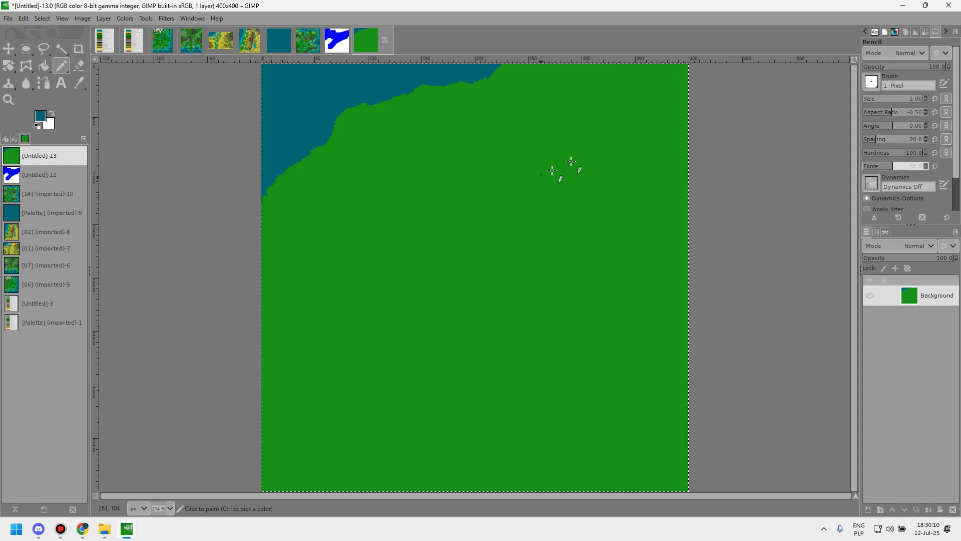
- Set the Pencil brush's aspect ratio to 1
{"action": "left_click", "coordinate": [920, 112]}
{"action": "key", "text": "BackSpace"}
{"action": "type", "text": "1"}
{"action": "key", "text": "Return"}
- Compare the terrain of the 02 map with the unfinished coast image
{"action": "left_click", "coordinate": [240, 47]}
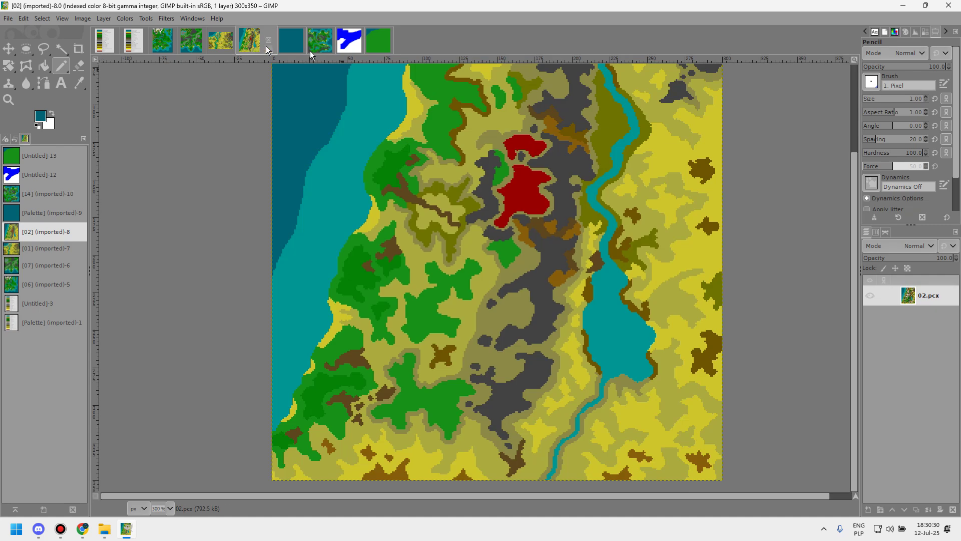
{"action": "left_click", "coordinate": [374, 32]}
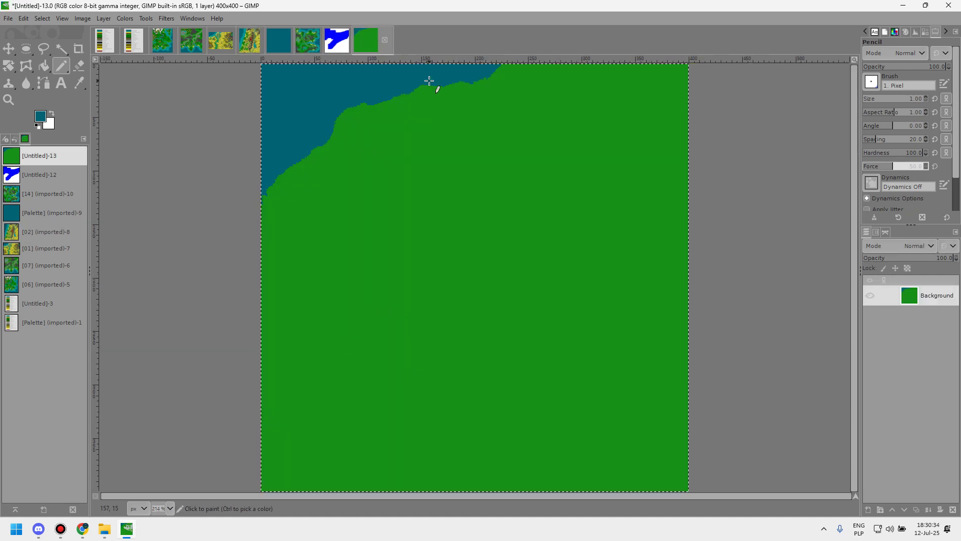
{"action": "left_click", "coordinate": [237, 43]}
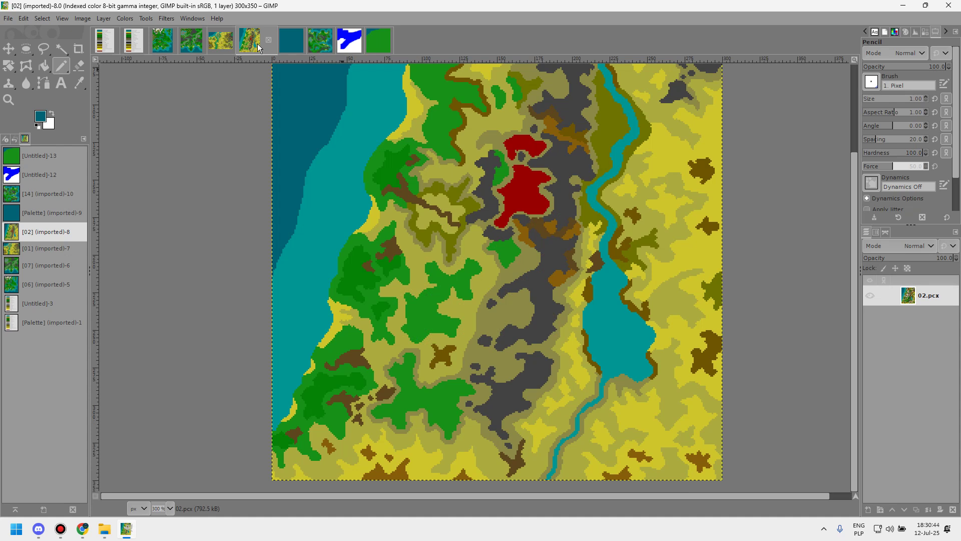
- Sample Dessert B, Dessert D, Stony dessert, Clay and again Dessert B from the terrain color chart as foreground colors
{"action": "left_click", "coordinate": [125, 33]}
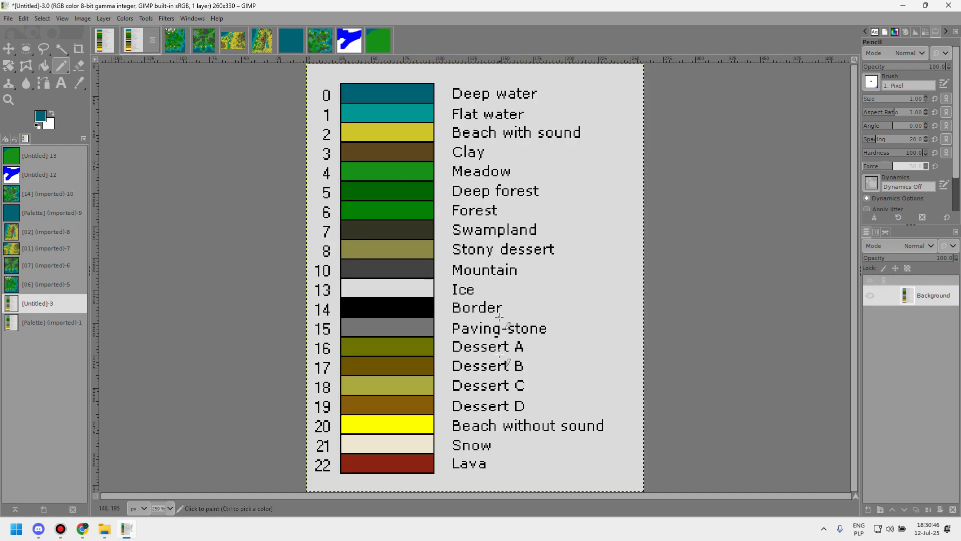
{"action": "scroll", "coordinate": [447, 390], "scroll_direction": "up", "scroll_amount": 1}
{"action": "scroll", "coordinate": [446, 390], "scroll_direction": "up", "scroll_amount": 2}
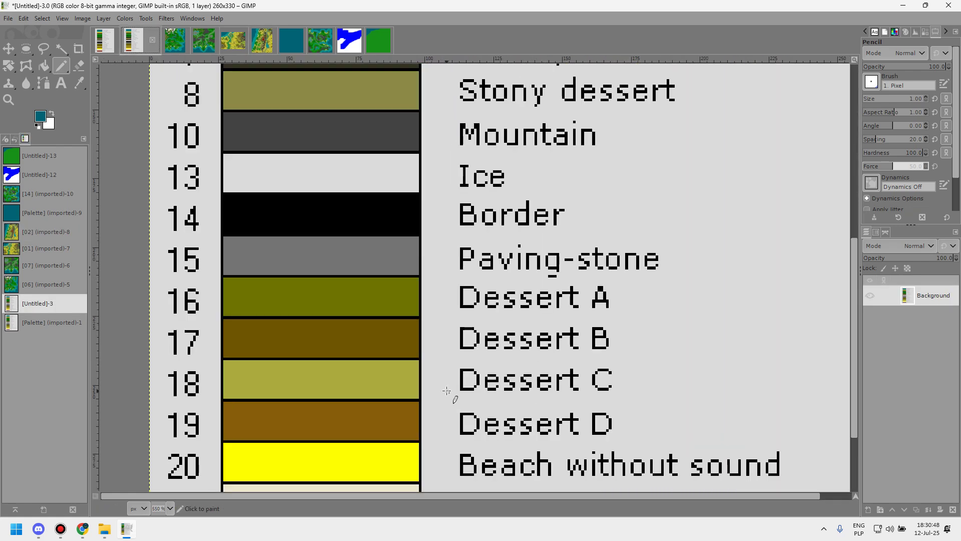
{"action": "scroll", "coordinate": [450, 392], "scroll_direction": "down", "scroll_amount": 2}
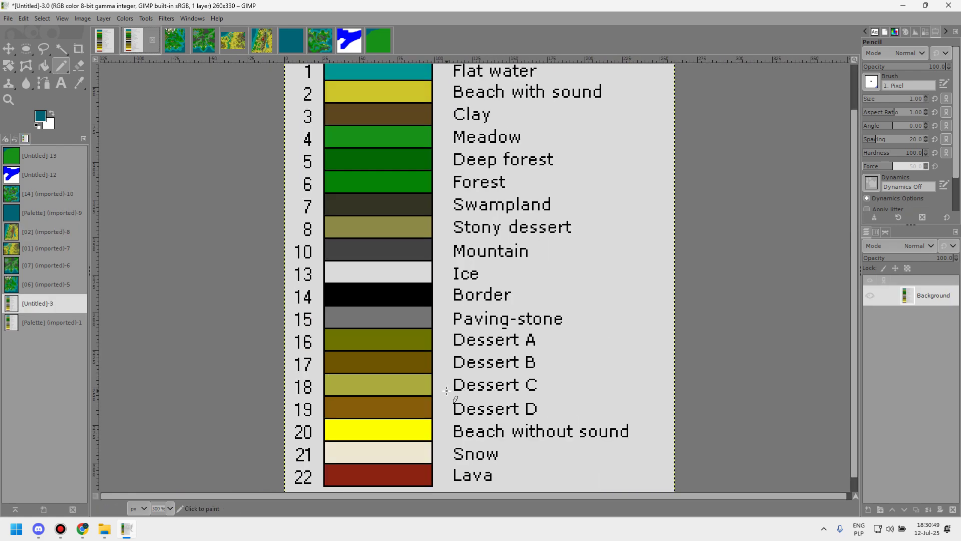
{"action": "left_click", "coordinate": [79, 83]}
{"action": "left_click", "coordinate": [359, 366]}
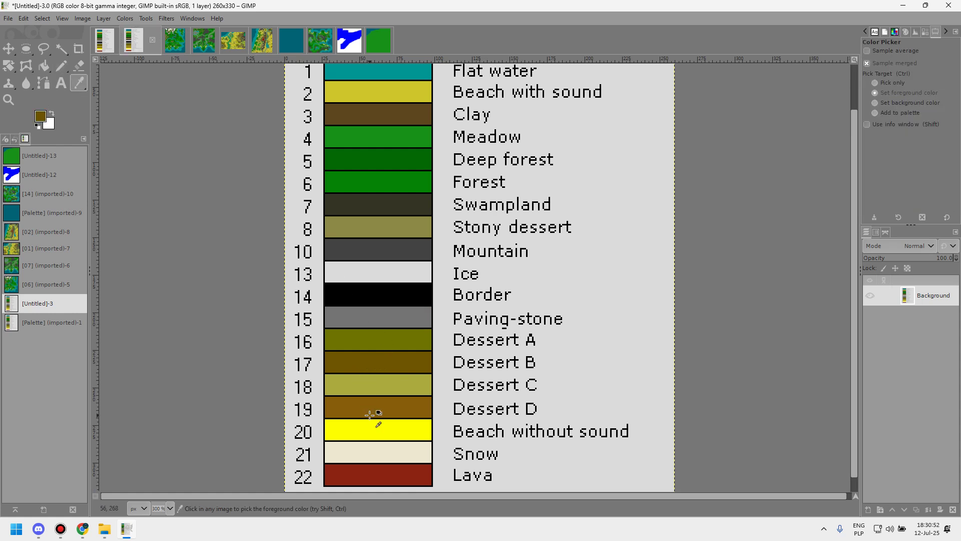
{"action": "left_click", "coordinate": [367, 412]}
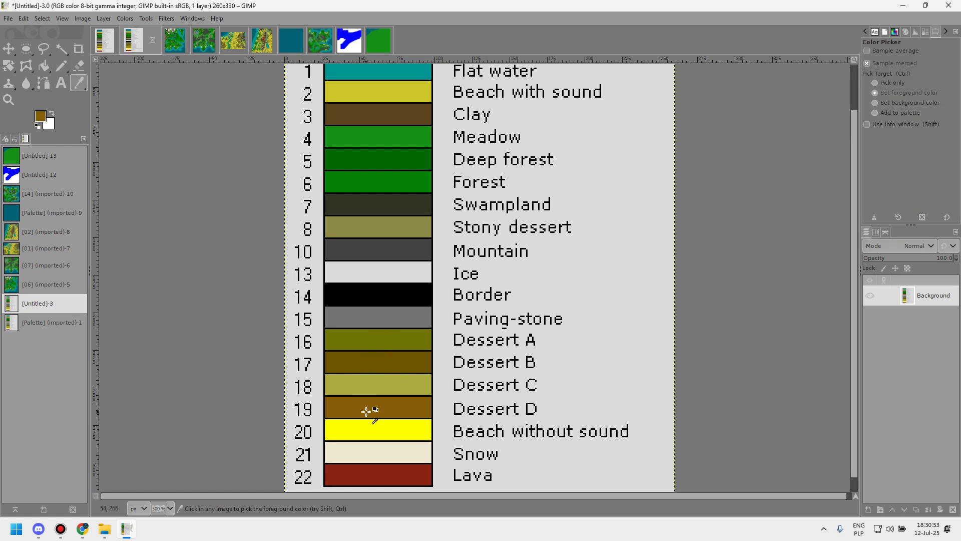
{"action": "left_click", "coordinate": [386, 228]}
{"action": "left_click", "coordinate": [375, 110]}
{"action": "left_click", "coordinate": [335, 361]}
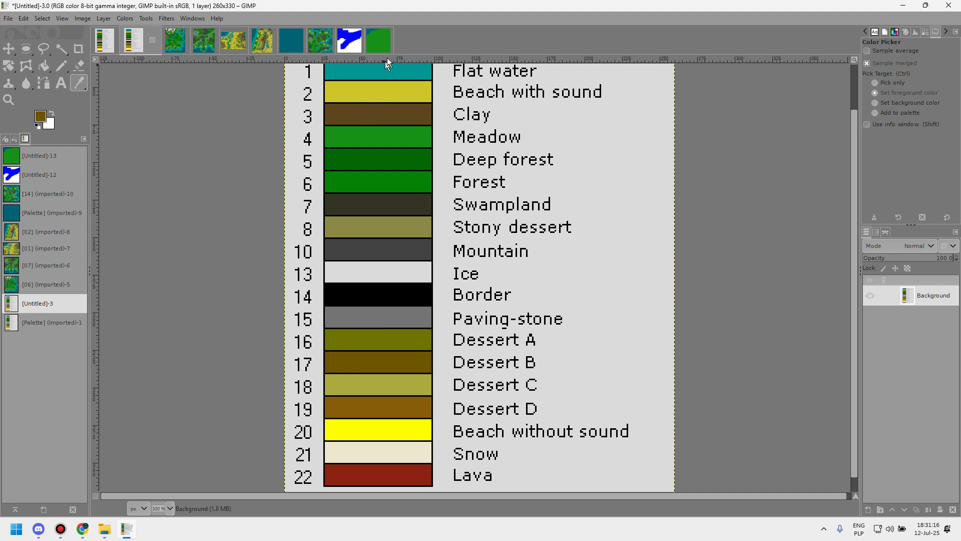
{"action": "left_click", "coordinate": [379, 40]}
{"action": "left_click", "coordinate": [385, 40]}
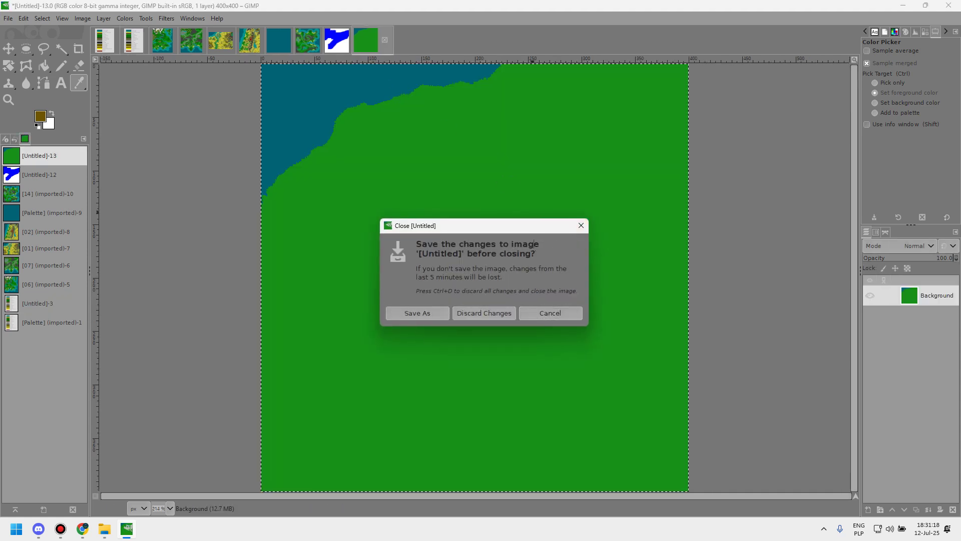
{"action": "left_click", "coordinate": [581, 226]}
{"action": "left_click", "coordinate": [126, 43]}
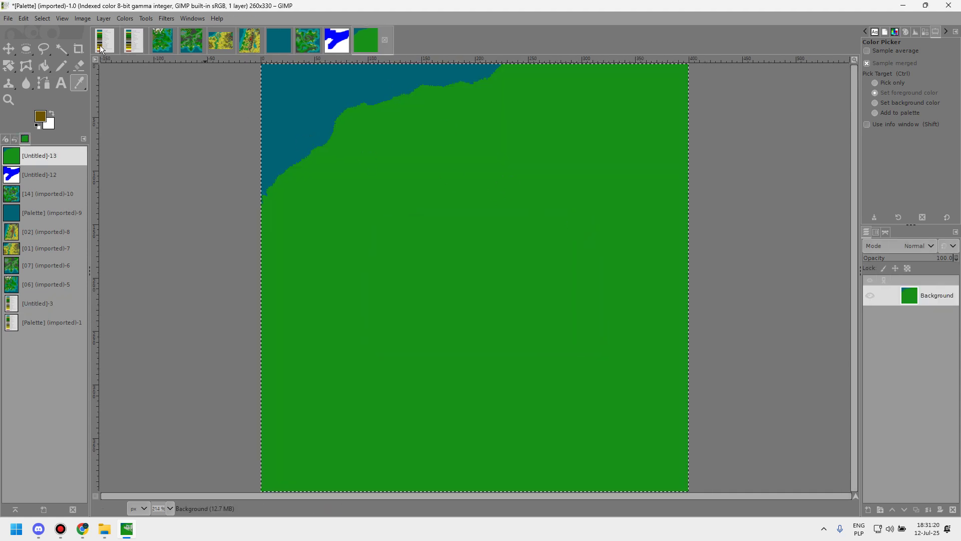
{"action": "left_click", "coordinate": [360, 42]}
{"action": "left_click", "coordinate": [385, 40]}
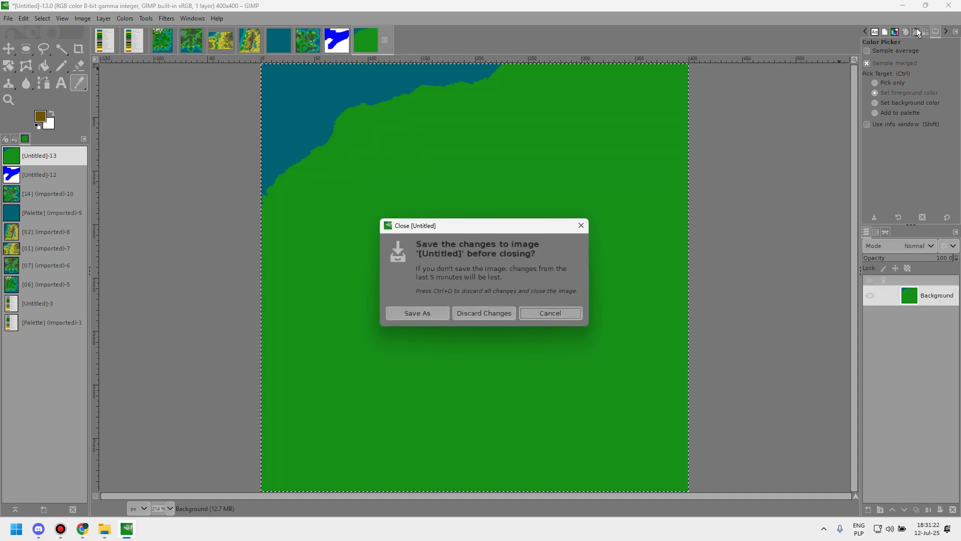
{"action": "left_click", "coordinate": [551, 314]}
- Display the colormap and switch to the plain teal 400x400 indexed image to view its palette
{"action": "left_click", "coordinate": [924, 32]}
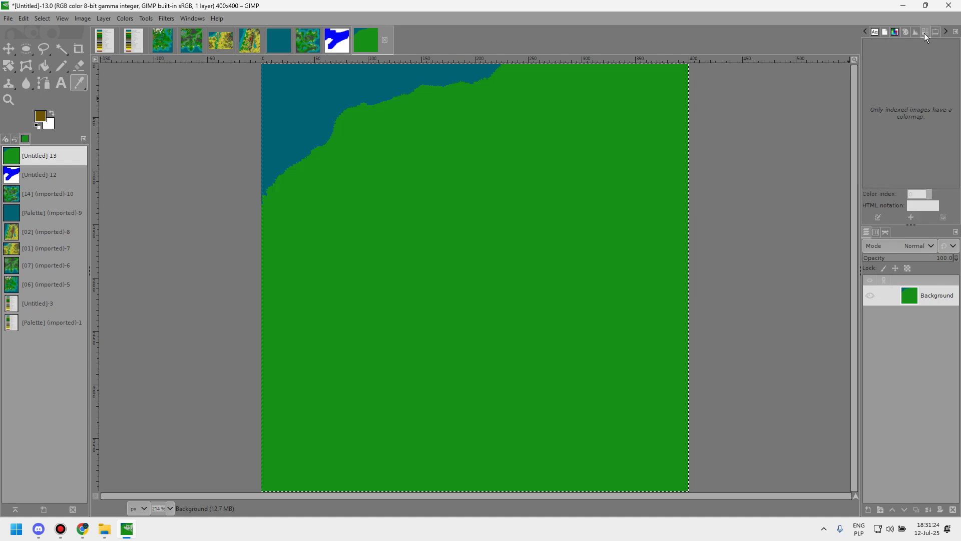
{"action": "left_click", "coordinate": [916, 32]}
{"action": "left_click", "coordinate": [925, 32]}
{"action": "left_click", "coordinate": [278, 40]}
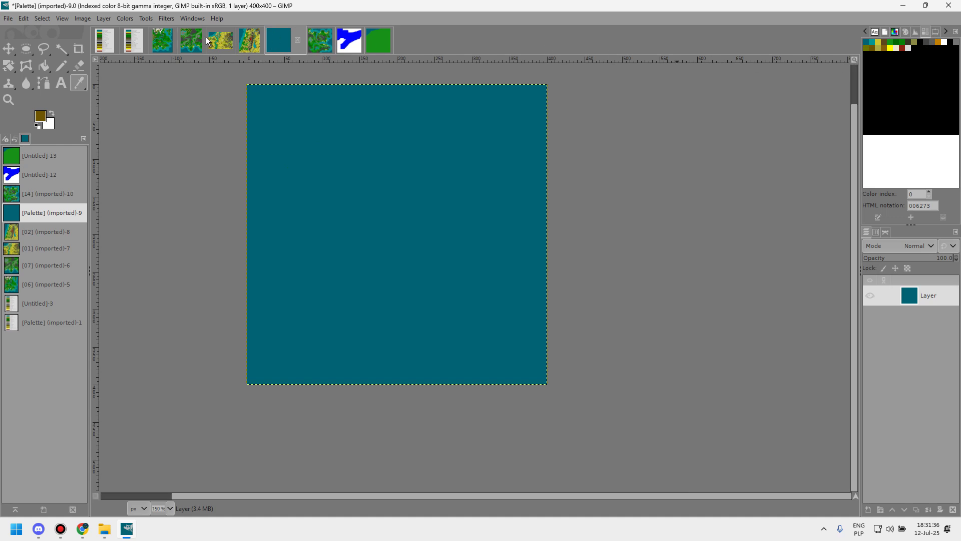
- Sample the Deep forest and then the Forest green from the terrain color chart as the foreground color
{"action": "left_click", "coordinate": [129, 42]}
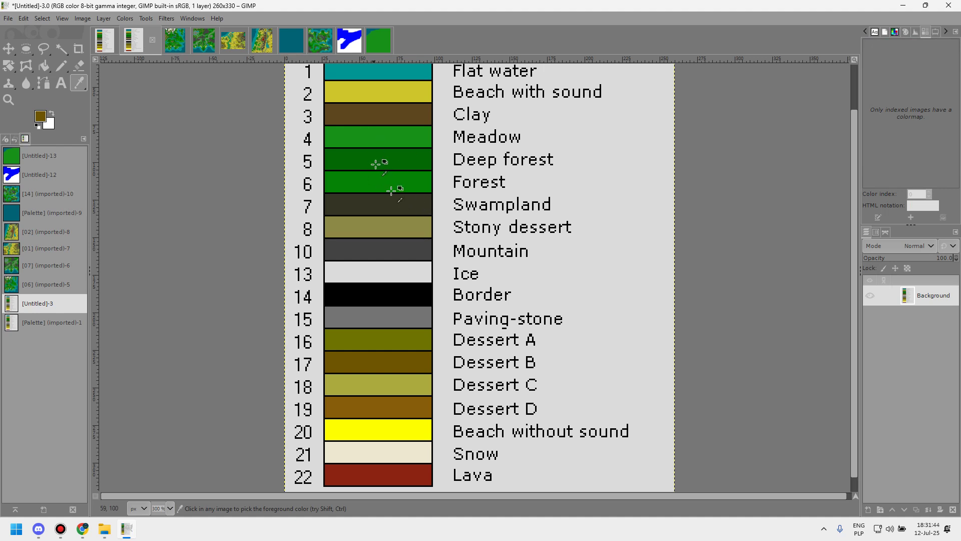
{"action": "left_click_drag", "start_coordinate": [389, 160], "coordinate": [353, 220]}
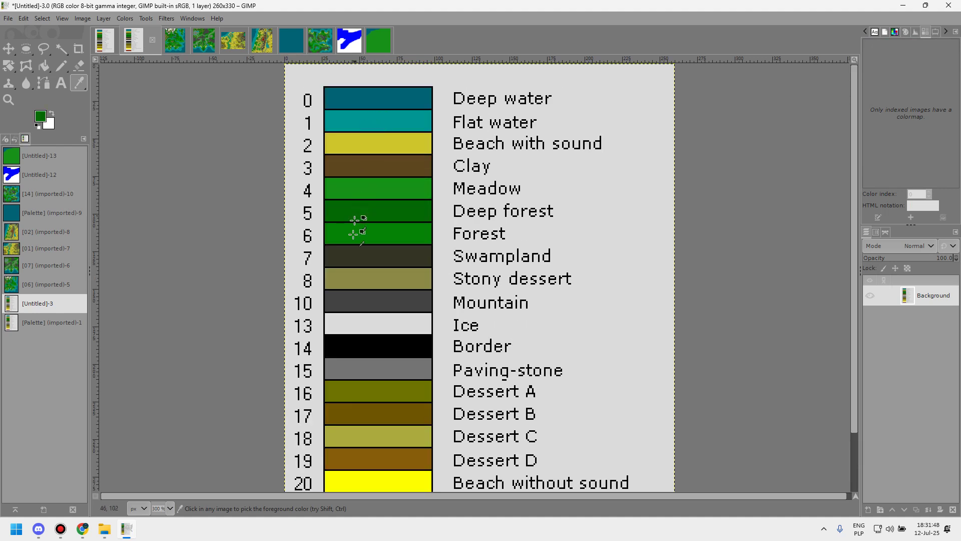
{"action": "scroll", "coordinate": [430, 278], "scroll_direction": "down", "scroll_amount": 3}
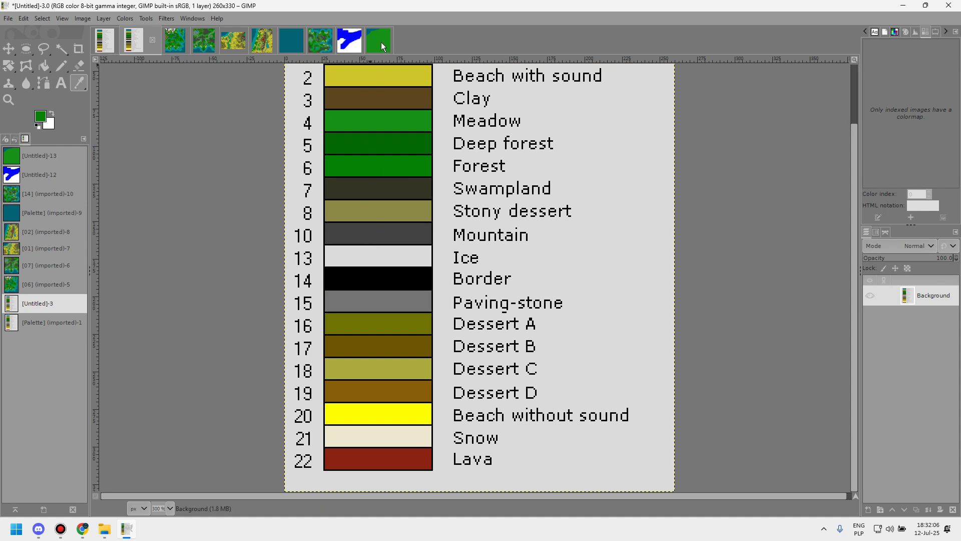
{"action": "scroll", "coordinate": [380, 225], "scroll_direction": "up", "scroll_amount": 3}
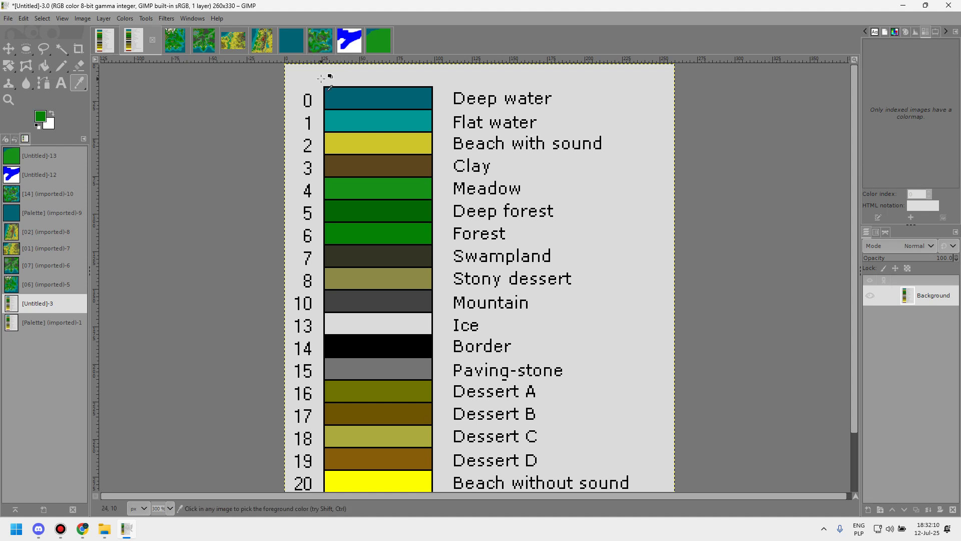
{"action": "scroll", "coordinate": [374, 195], "scroll_direction": "down", "scroll_amount": 3}
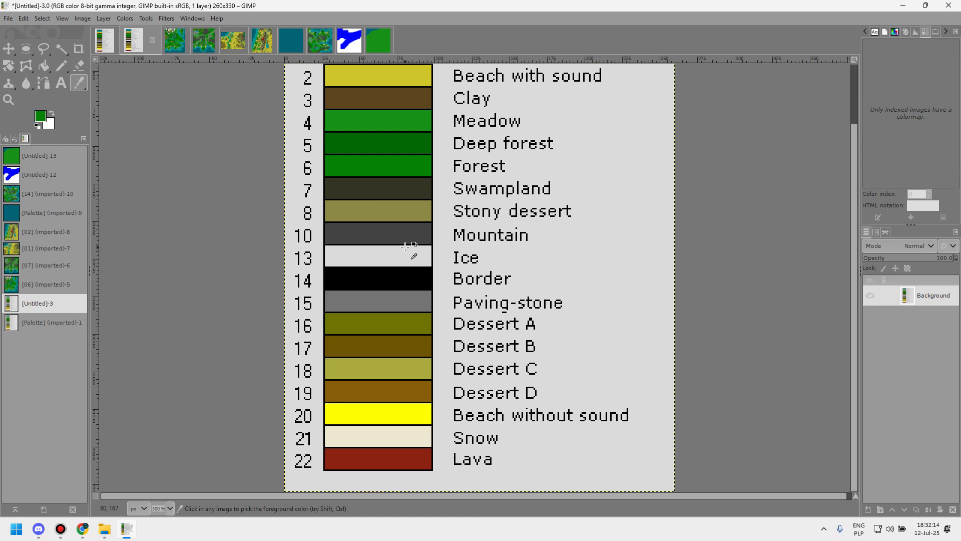
- Examine how the coast, forests, deserts and mountains are laid out across the 02 map
{"action": "left_click", "coordinate": [204, 44]}
{"action": "left_click", "coordinate": [261, 41]}
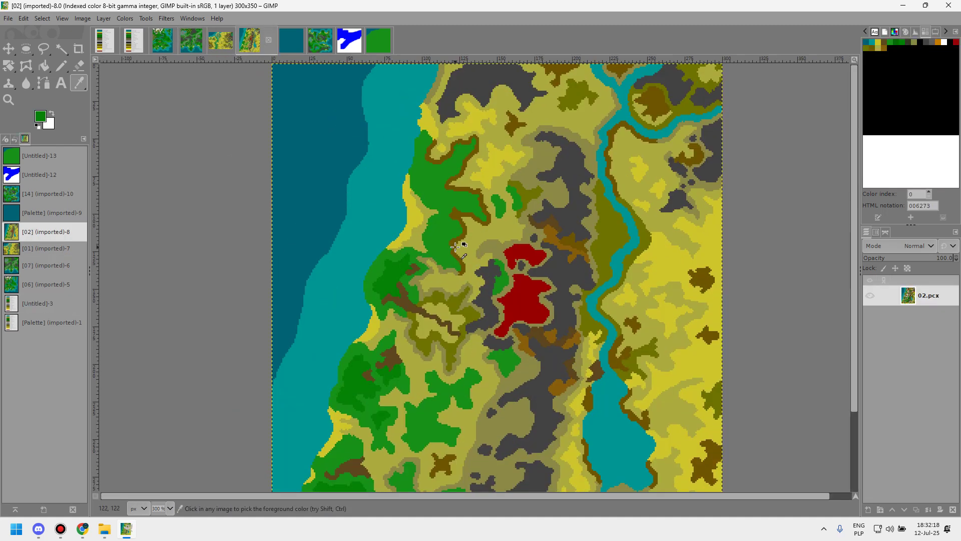
{"action": "scroll", "coordinate": [455, 246], "scroll_direction": "down", "scroll_amount": 3}
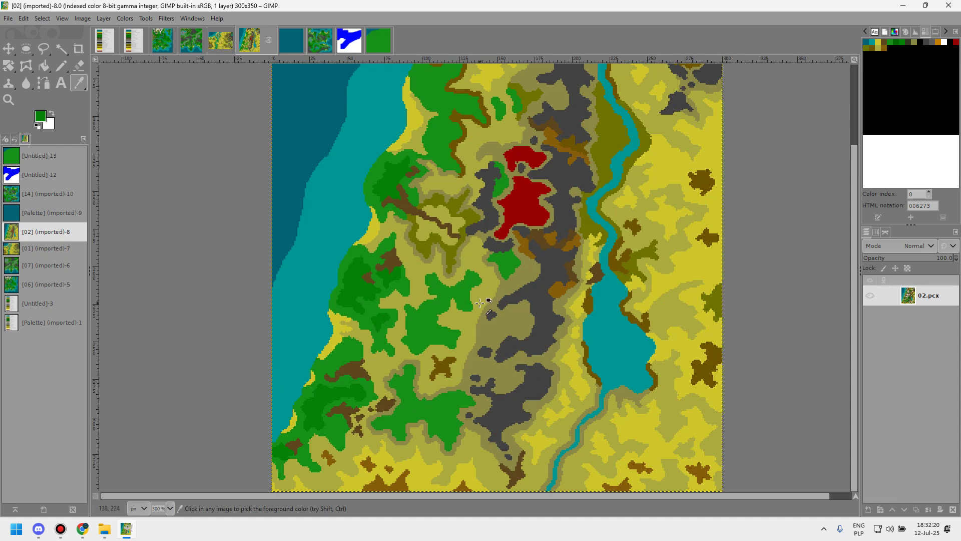
{"action": "scroll", "coordinate": [480, 302], "scroll_direction": "up", "scroll_amount": 3}
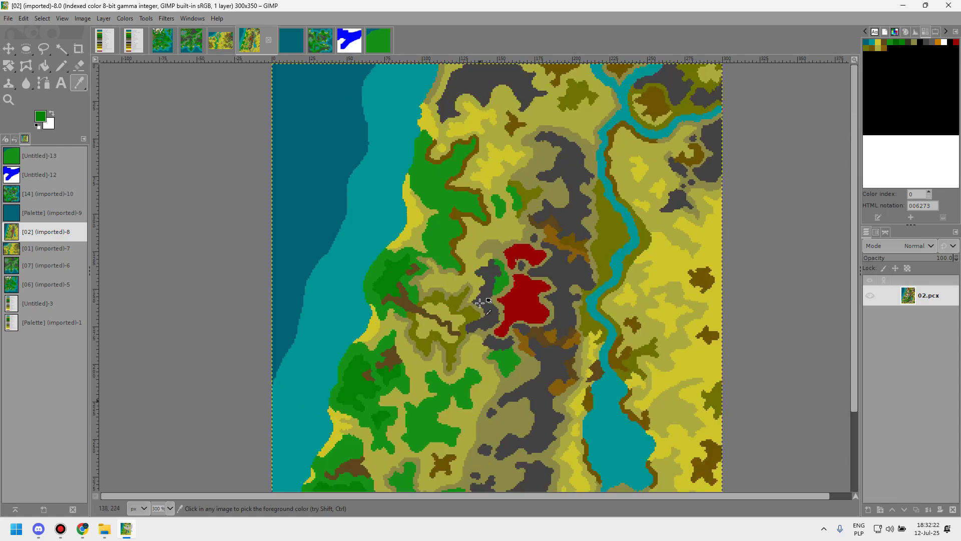
{"action": "scroll", "coordinate": [479, 302], "scroll_direction": "down", "scroll_amount": 3}
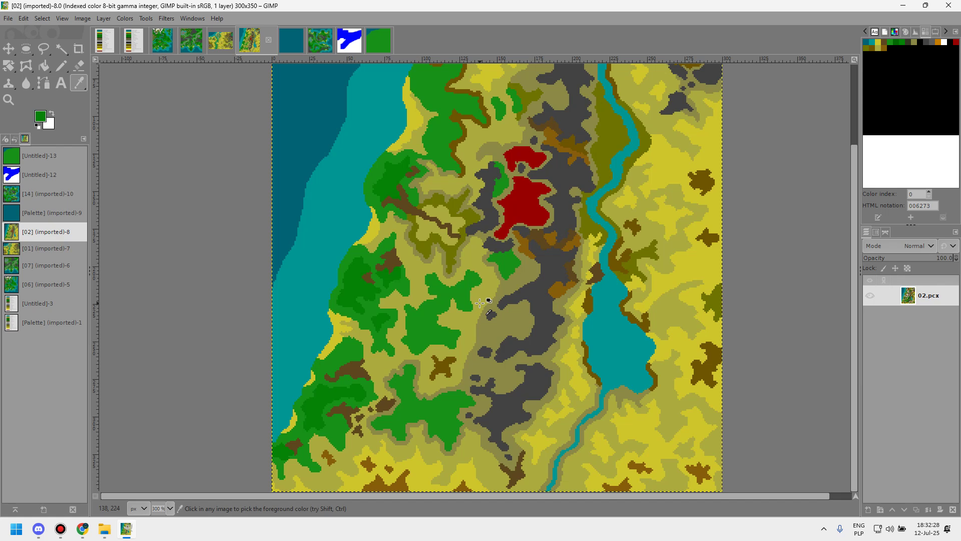
{"action": "scroll", "coordinate": [480, 302], "scroll_direction": "up", "scroll_amount": 3}
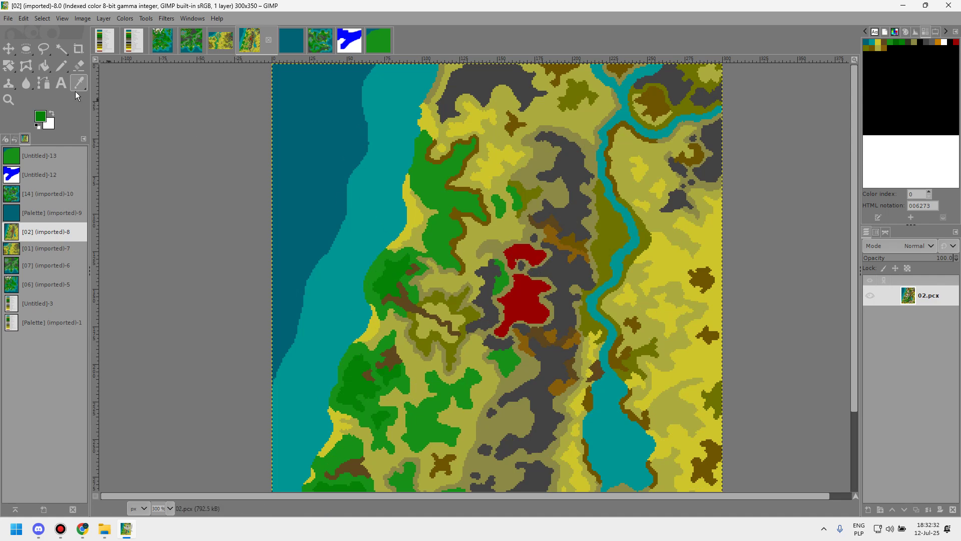
- Try filling the coastal meadow and the forest patch inside it on the 02 map with white, and undo both fills
{"action": "left_click", "coordinate": [43, 66]}
{"action": "left_click", "coordinate": [52, 115]}
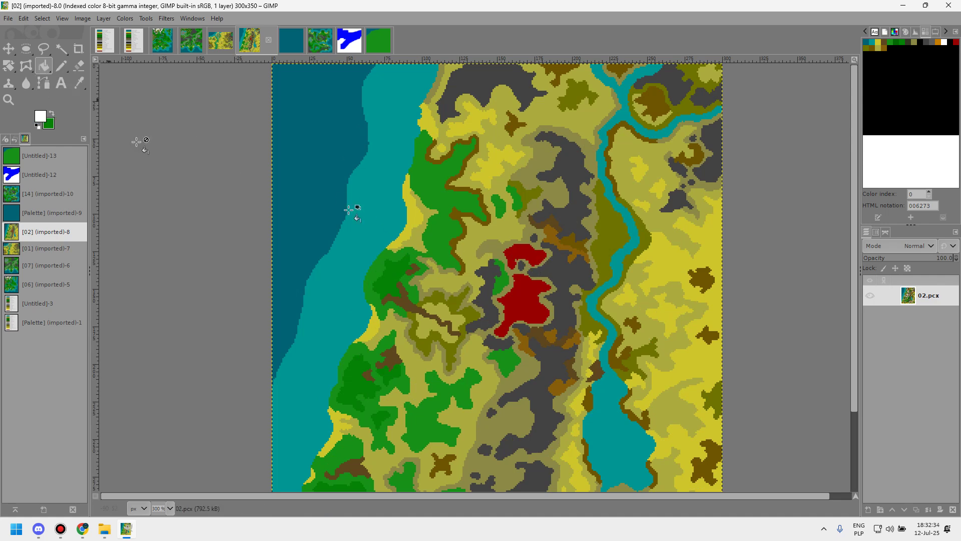
{"action": "left_click", "coordinate": [445, 246]}
{"action": "left_click", "coordinate": [398, 273]}
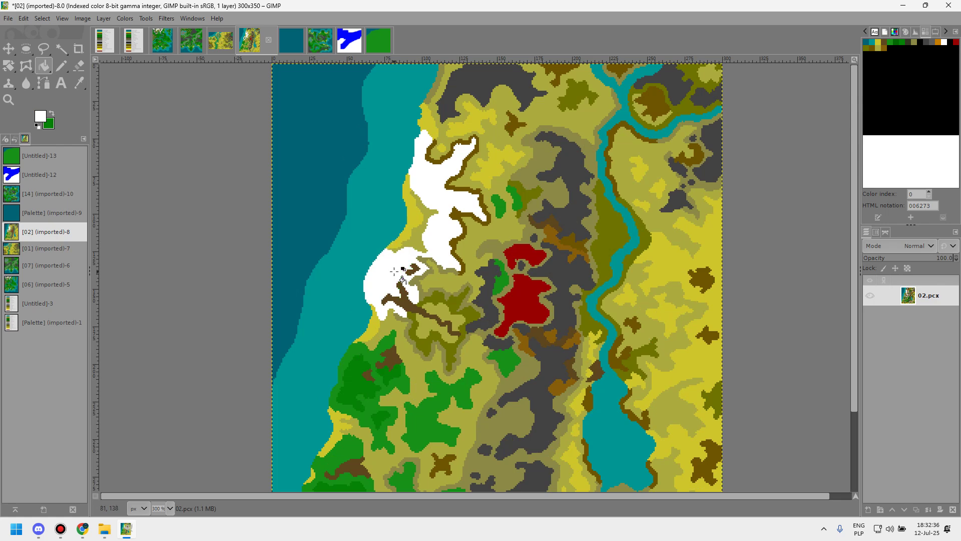
{"action": "key", "text": "ctrl+z"}
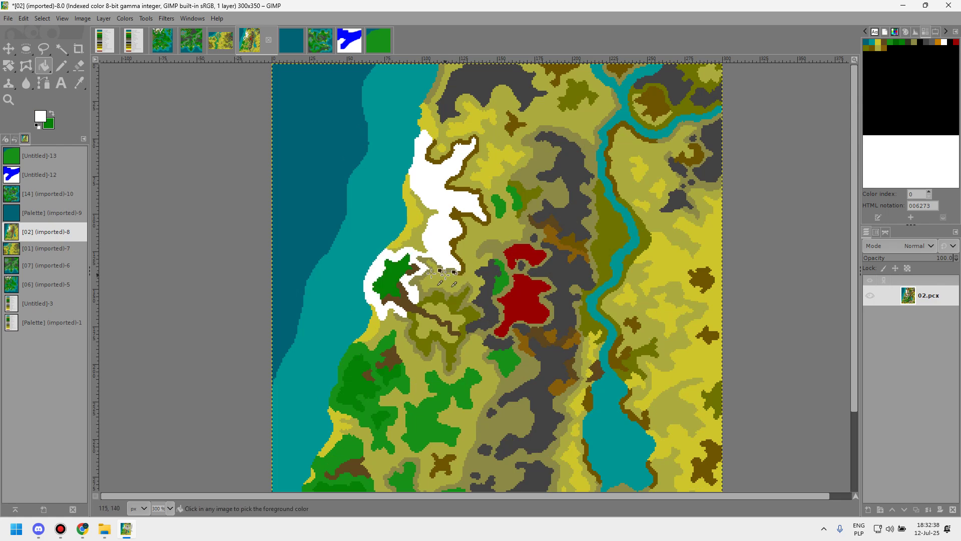
{"action": "key", "text": "ctrl+z"}
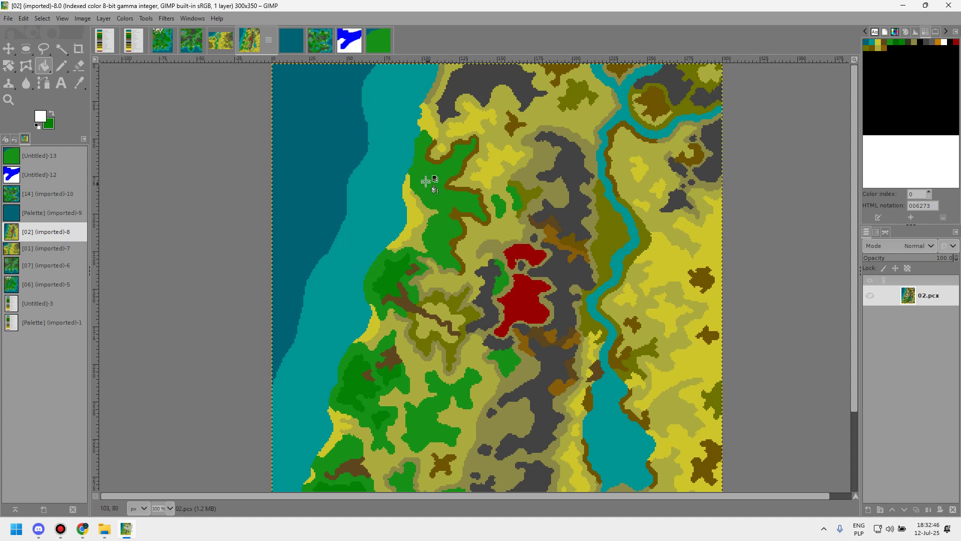
- Compare the coast on the 02 map with the coastline drawn in the green and teal 400x400 image
{"action": "scroll", "coordinate": [453, 185], "scroll_direction": "down", "scroll_amount": 3}
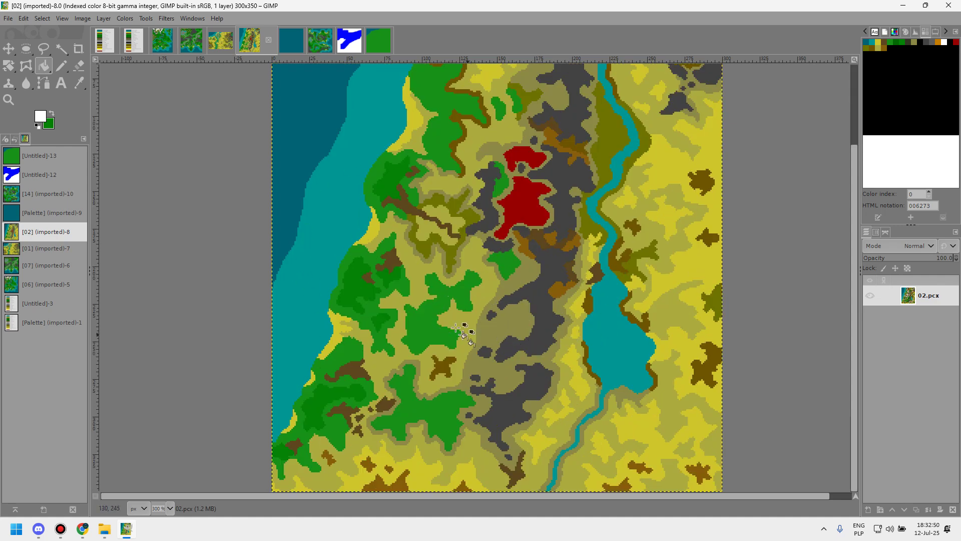
{"action": "left_click", "coordinate": [374, 42]}
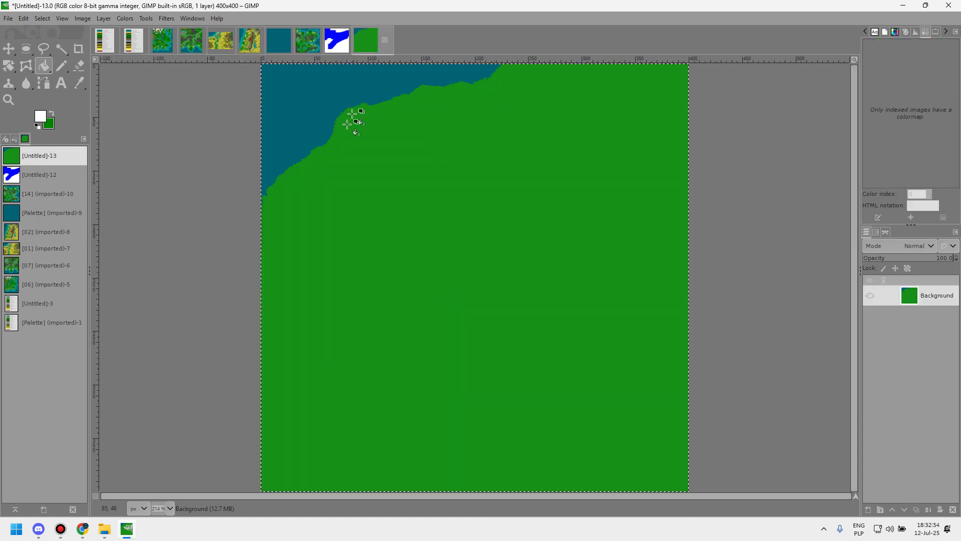
{"action": "left_click", "coordinate": [250, 45]}
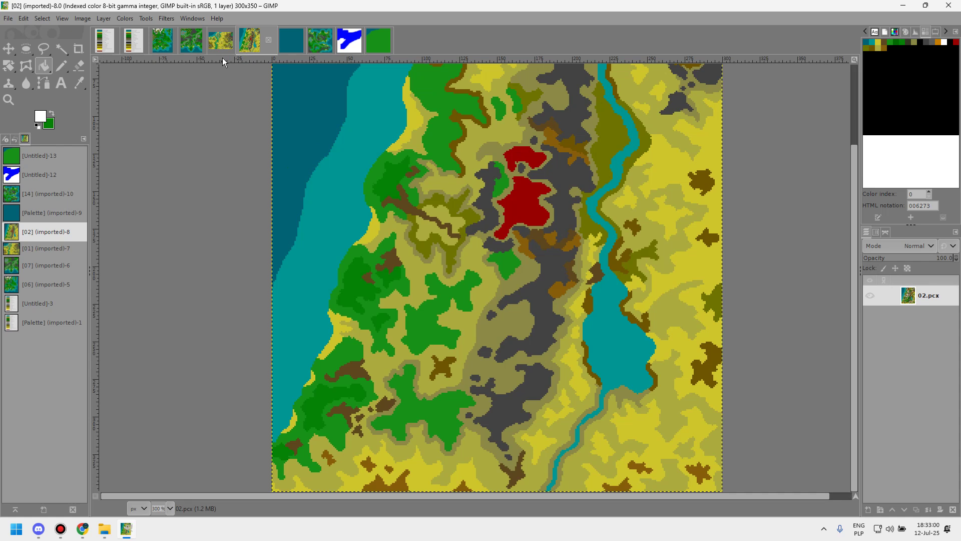
- Switch to Google Earth in Chrome and view the globe around the Atlantic, Europe and Africa
{"action": "left_click", "coordinate": [82, 530]}
{"action": "scroll", "coordinate": [343, 338], "scroll_direction": "down", "scroll_amount": 10}
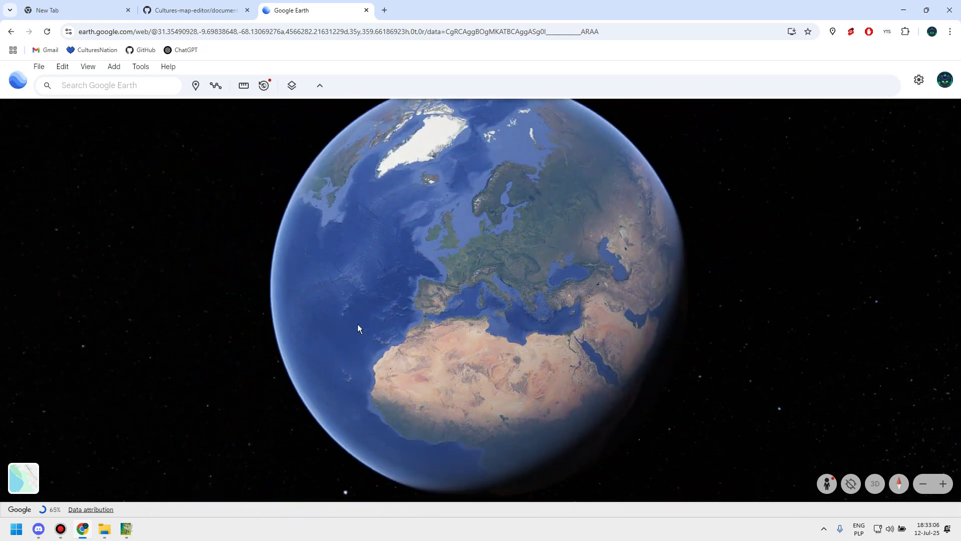
{"action": "left_click_drag", "start_coordinate": [354, 326], "coordinate": [406, 306]}
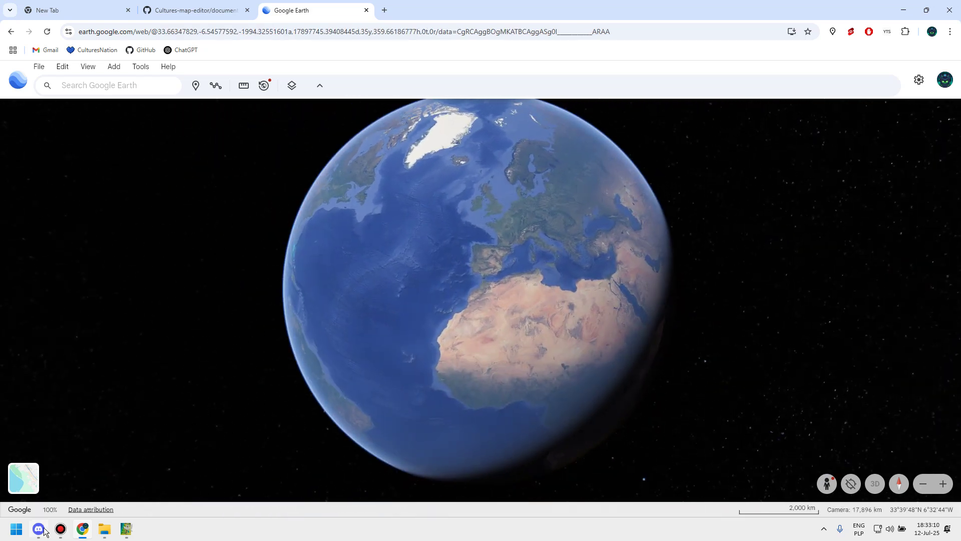
{"action": "left_click", "coordinate": [39, 529]}
{"action": "left_click", "coordinate": [39, 529]}
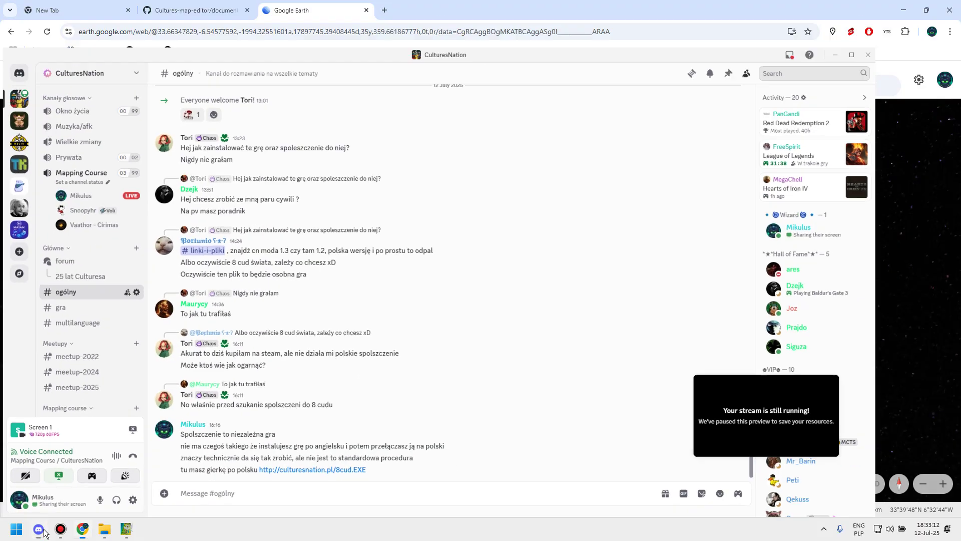
- Examine the coastlines of northern Canada and the Arctic islands beside Greenland on the globe
{"action": "scroll", "coordinate": [465, 249], "scroll_direction": "up", "scroll_amount": 5}
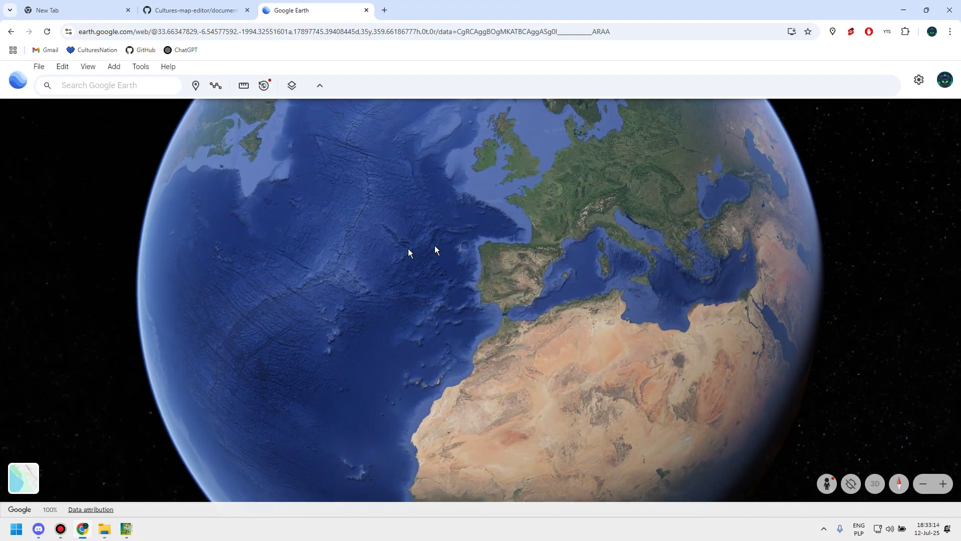
{"action": "left_click_drag", "start_coordinate": [488, 370], "coordinate": [435, 395]}
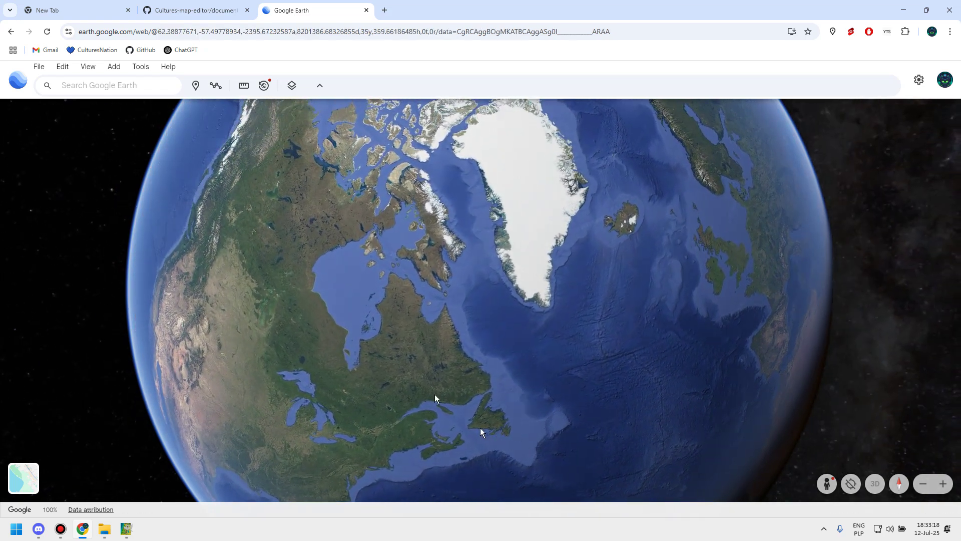
{"action": "left_click_drag", "start_coordinate": [376, 264], "coordinate": [408, 343]}
{"action": "scroll", "coordinate": [392, 200], "scroll_direction": "up", "scroll_amount": 5}
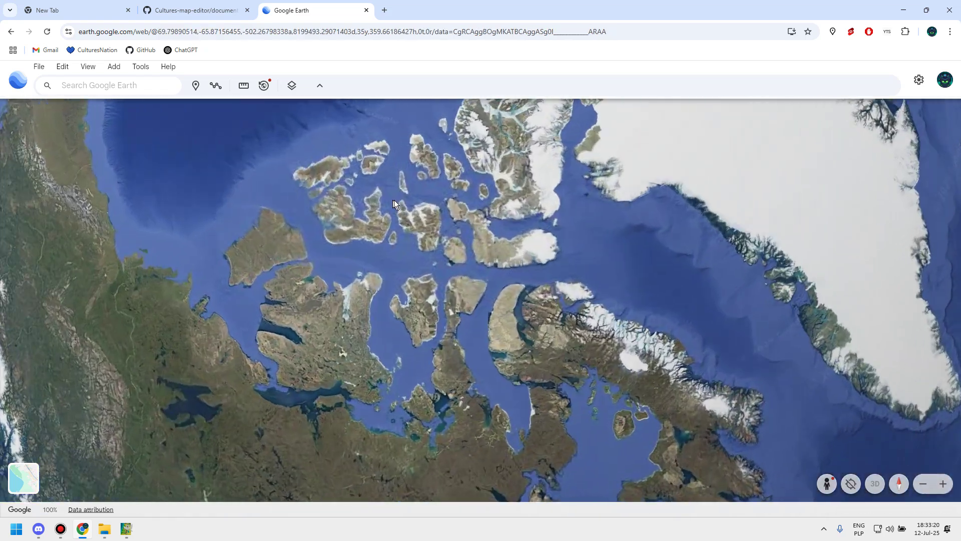
{"action": "scroll", "coordinate": [393, 236], "scroll_direction": "up", "scroll_amount": 5}
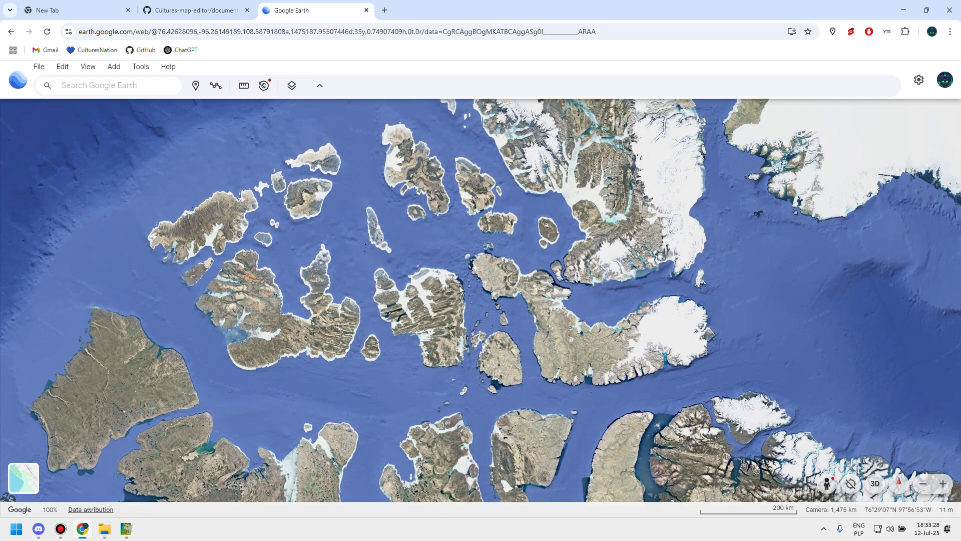
{"action": "scroll", "coordinate": [396, 200], "scroll_direction": "down", "scroll_amount": 5}
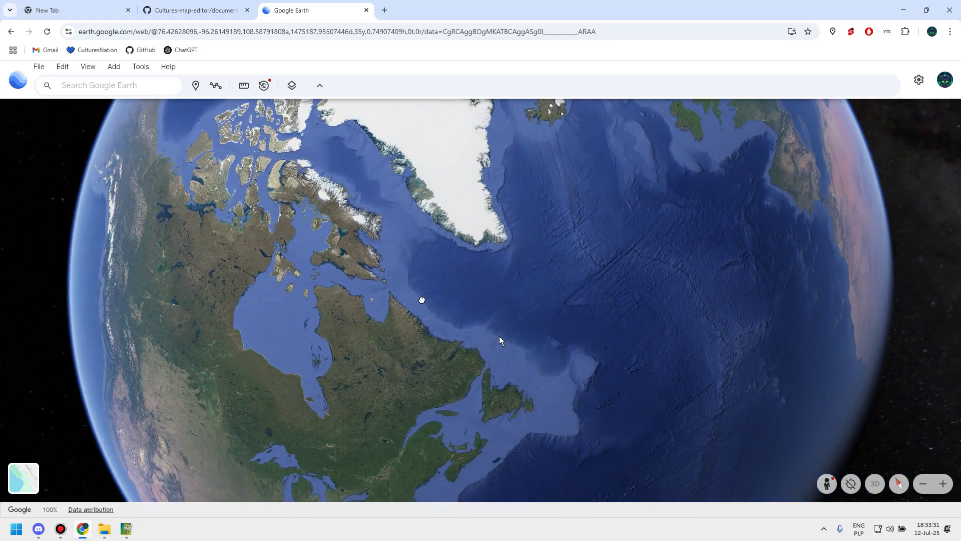
- Examine the island shapes around the Philippines, Borneo and New Guinea on the globe
{"action": "left_click_drag", "start_coordinate": [499, 339], "coordinate": [578, 217]}
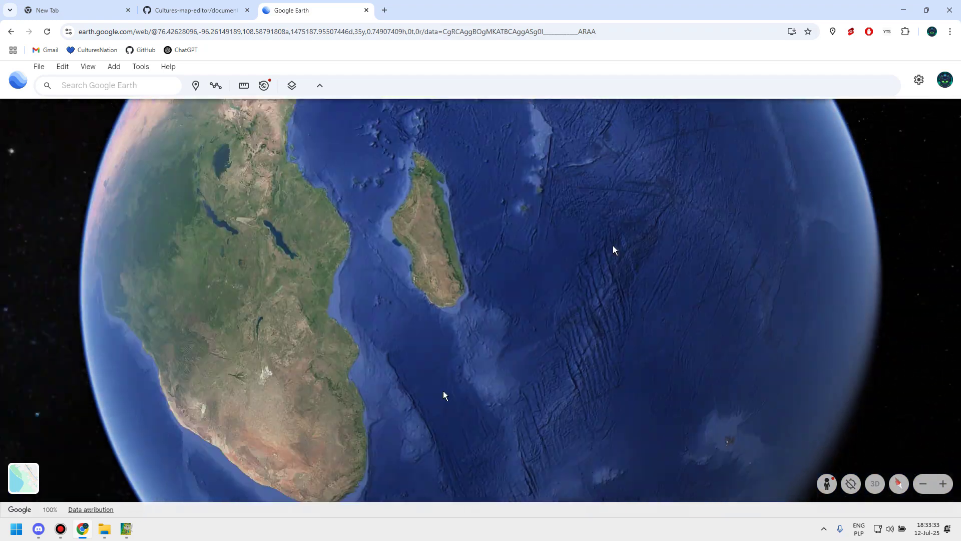
{"action": "left_click_drag", "start_coordinate": [444, 395], "coordinate": [456, 295]}
{"action": "scroll", "coordinate": [532, 238], "scroll_direction": "up", "scroll_amount": 8}
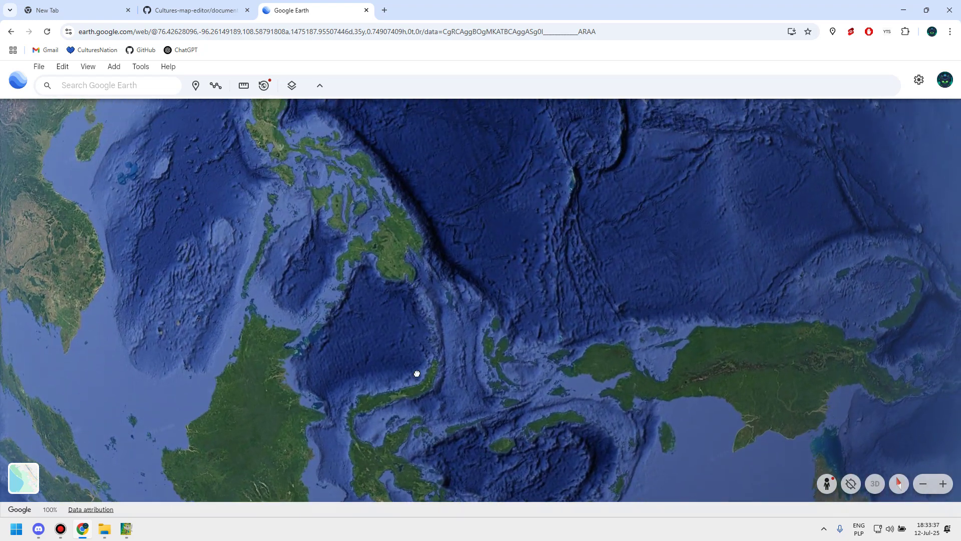
{"action": "left_click_drag", "start_coordinate": [417, 374], "coordinate": [412, 307]}
{"action": "scroll", "coordinate": [373, 294], "scroll_direction": "down", "scroll_amount": 3}
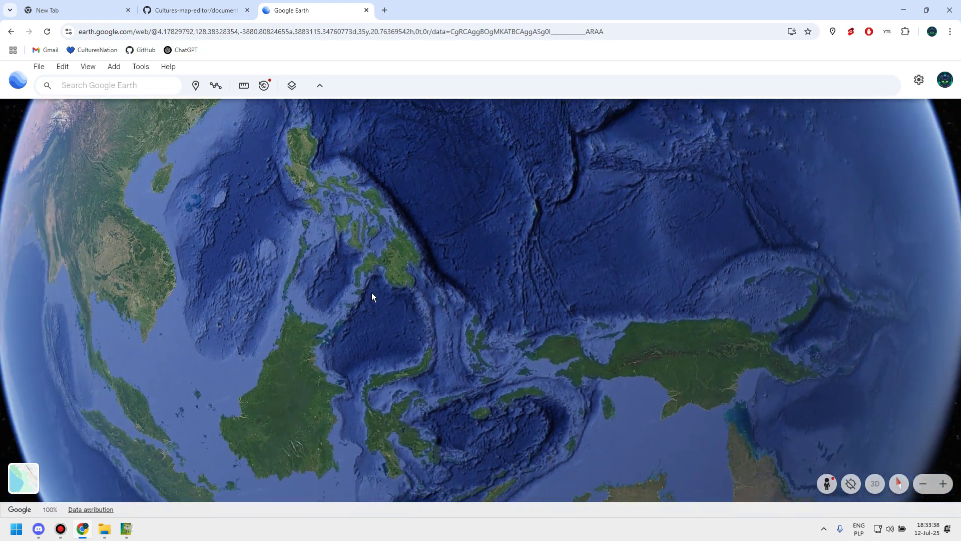
{"action": "scroll", "coordinate": [372, 296], "scroll_direction": "up", "scroll_amount": 4}
{"action": "scroll", "coordinate": [371, 292], "scroll_direction": "up", "scroll_amount": 2}
{"action": "scroll", "coordinate": [371, 292], "scroll_direction": "down", "scroll_amount": 6}
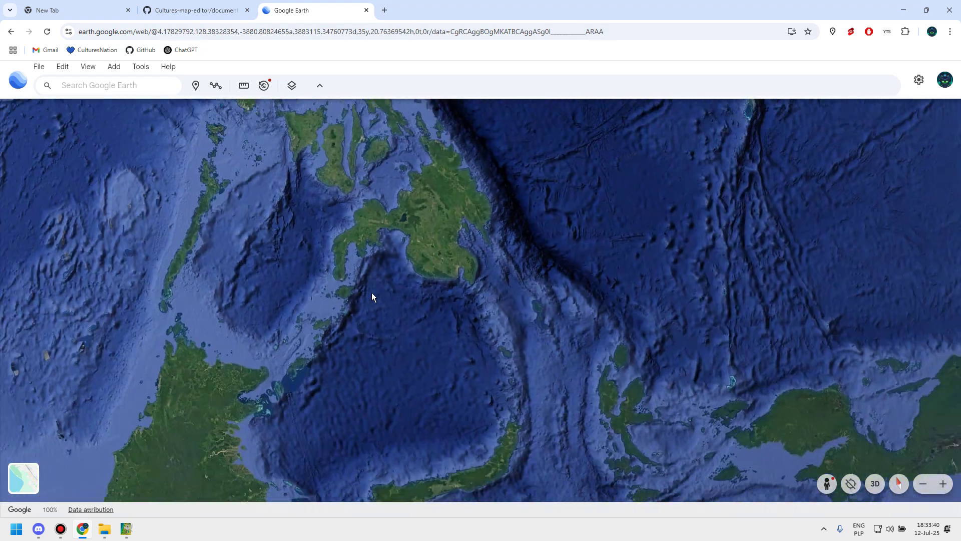
- Return the globe to Europe, reset its heading to north, and examine the Mediterranean coastline
{"action": "left_click_drag", "start_coordinate": [344, 355], "coordinate": [571, 253]}
{"action": "left_click_drag", "start_coordinate": [354, 210], "coordinate": [738, 375]}
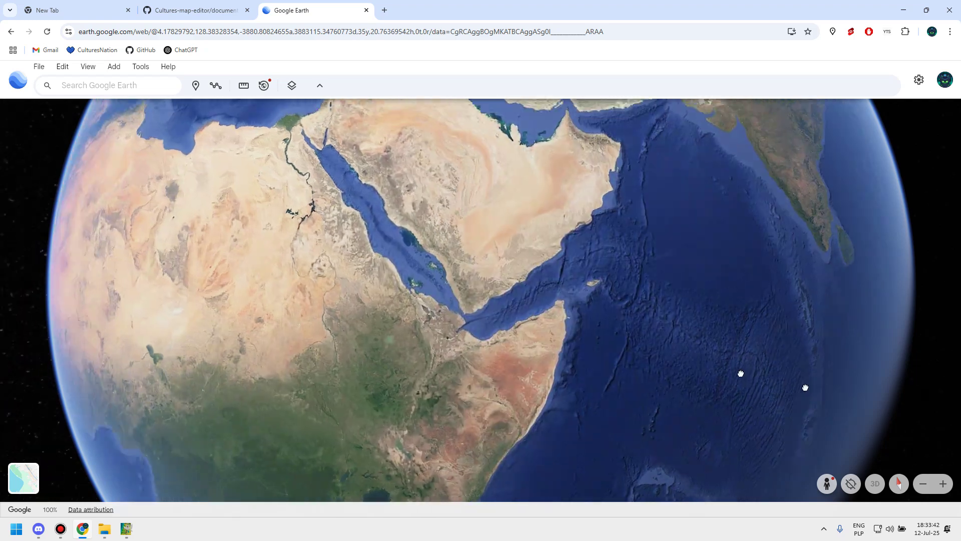
{"action": "left_click_drag", "start_coordinate": [486, 358], "coordinate": [382, 230]}
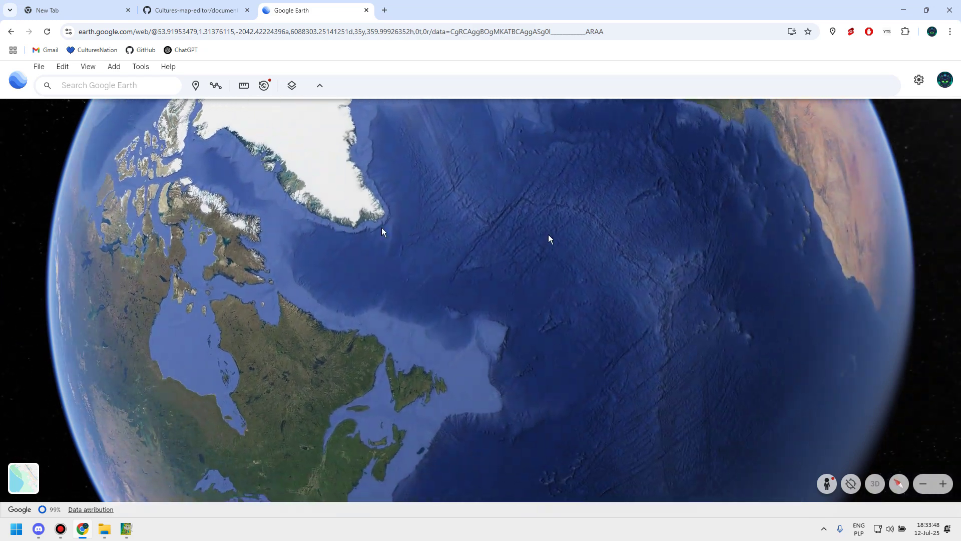
{"action": "left_click_drag", "start_coordinate": [578, 367], "coordinate": [452, 347]}
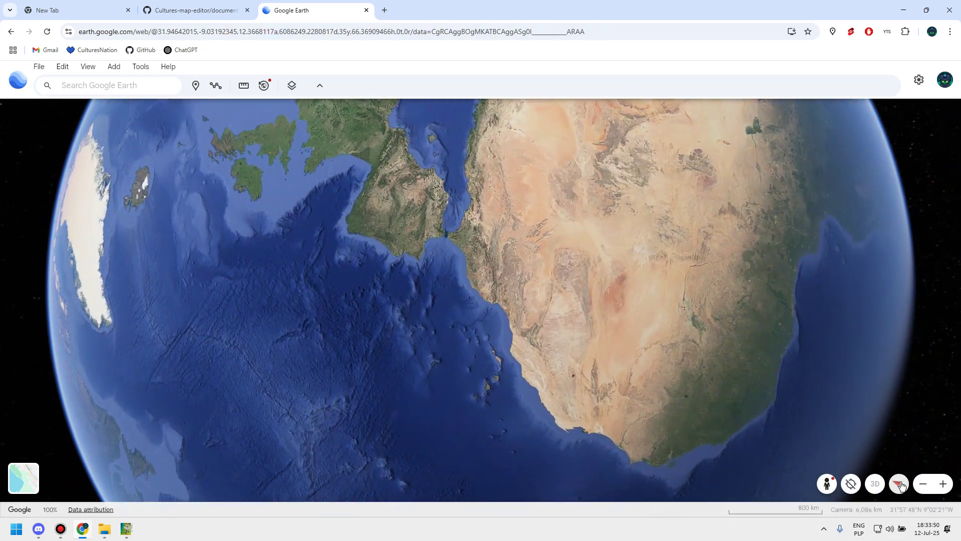
{"action": "left_click", "coordinate": [899, 483]}
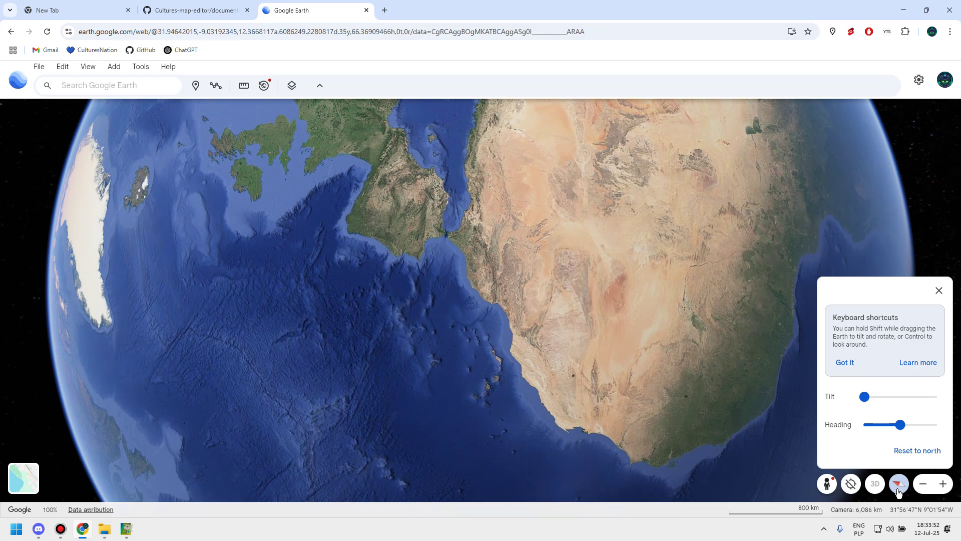
{"action": "left_click", "coordinate": [898, 487]}
{"action": "left_click", "coordinate": [898, 487]}
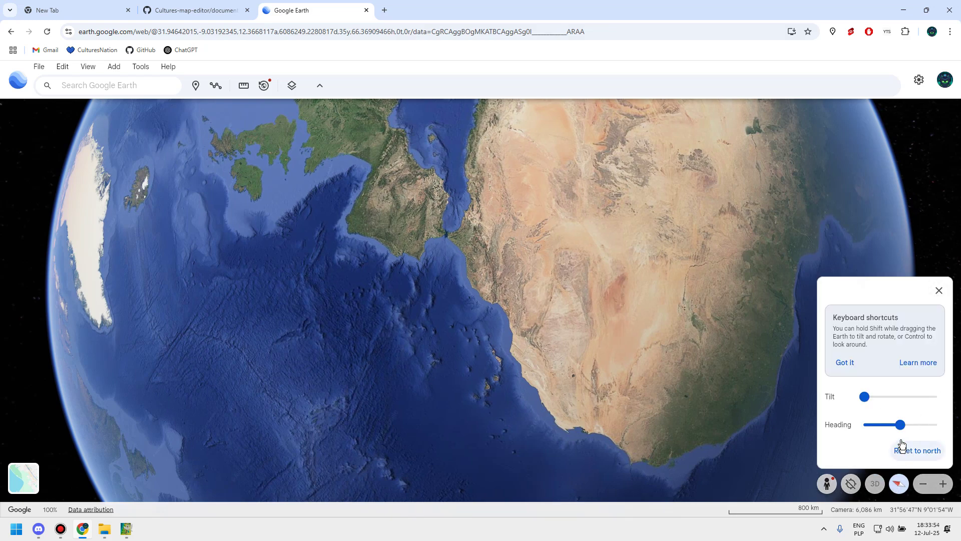
{"action": "left_click", "coordinate": [901, 447]}
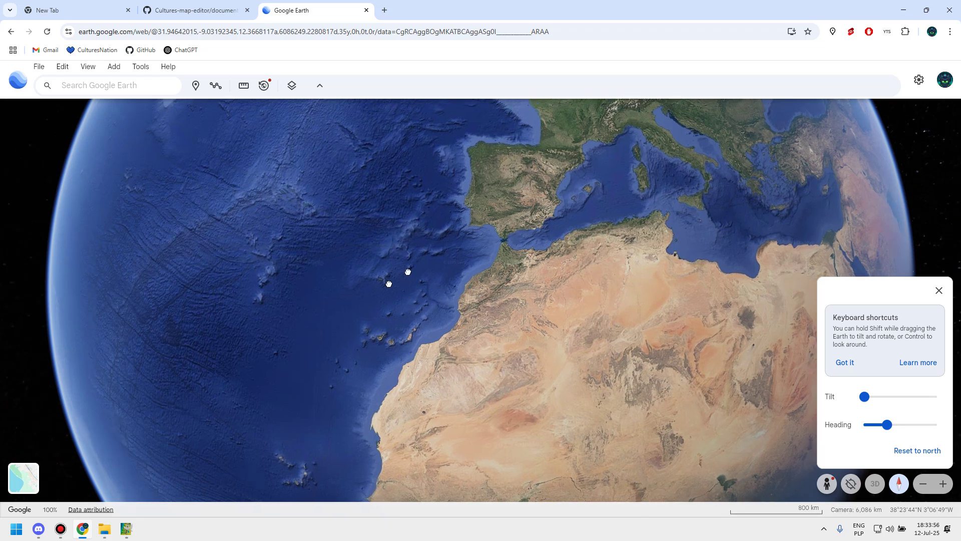
{"action": "left_click_drag", "start_coordinate": [408, 272], "coordinate": [311, 333]}
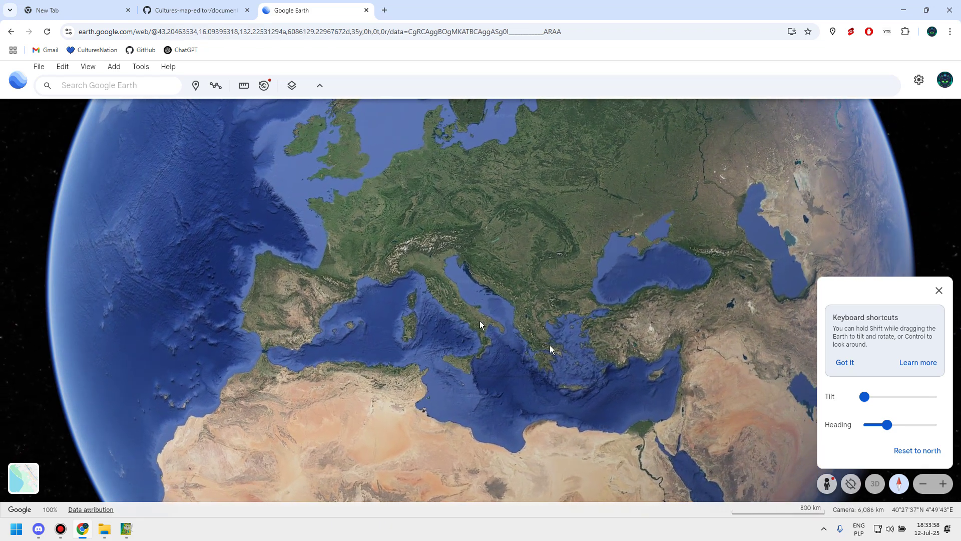
{"action": "scroll", "coordinate": [550, 401], "scroll_direction": "up", "scroll_amount": 3}
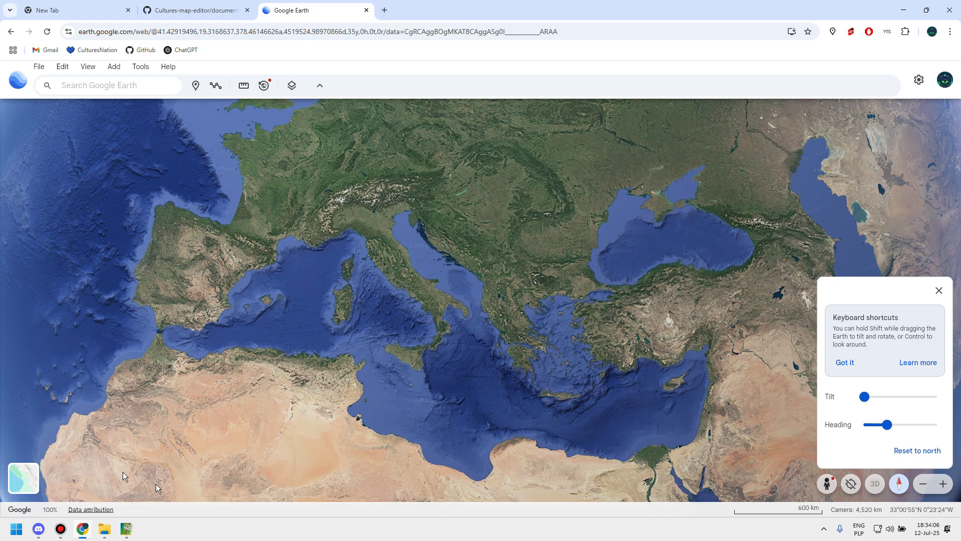
{"action": "left_click", "coordinate": [37, 535]}
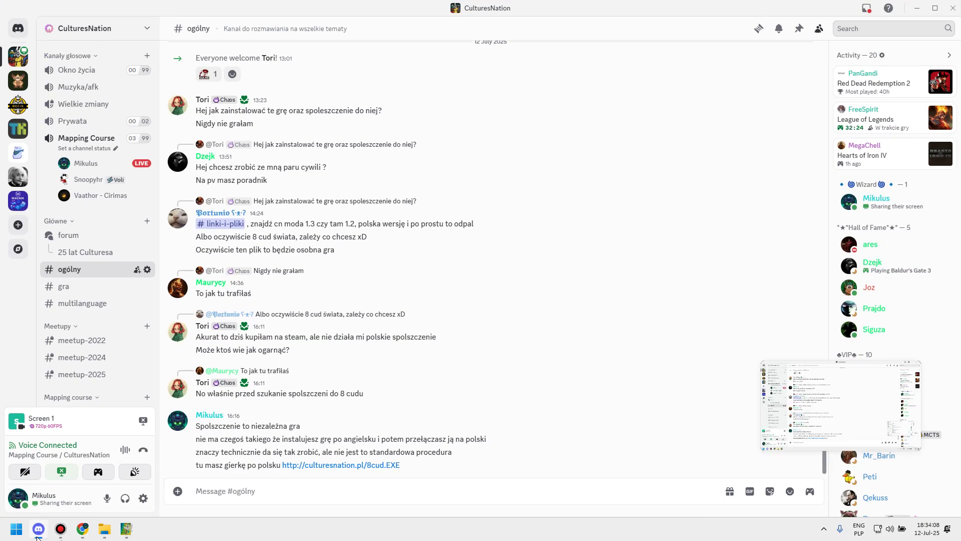
{"action": "mouse_move", "coordinate": [61, 538]}
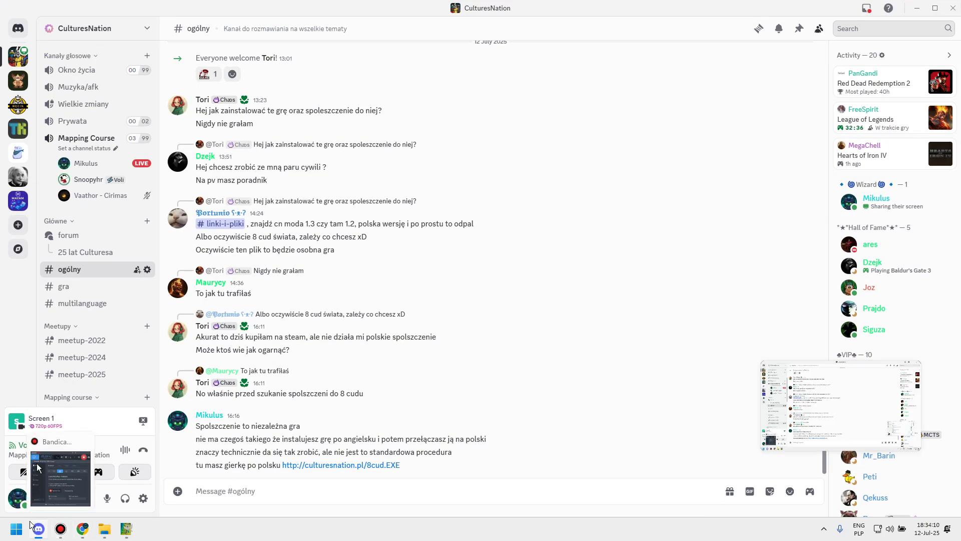
- Switch to Chrome and search the web for "maps generator" in a new browser tab
{"action": "left_click", "coordinate": [83, 528]}
{"action": "left_click", "coordinate": [386, 9]}
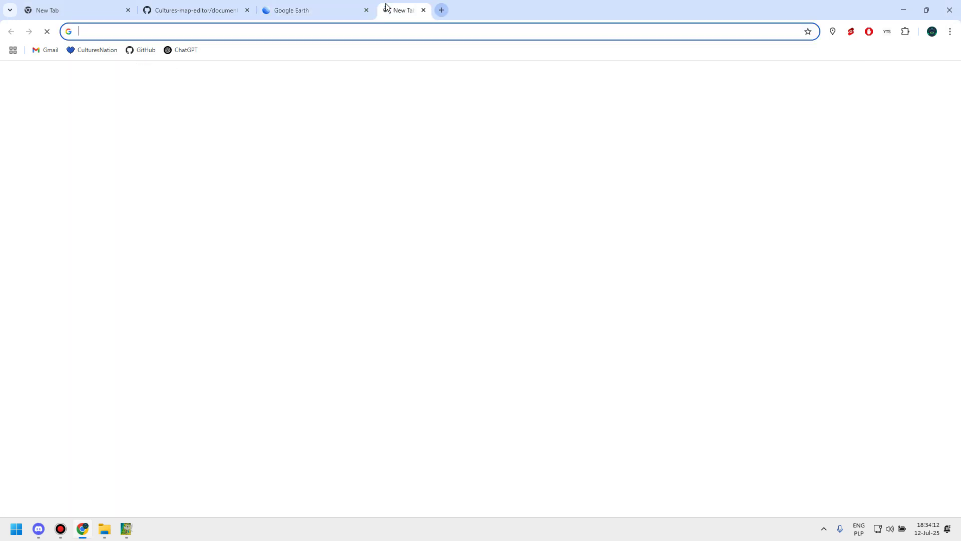
{"action": "type", "text": "maps generat"}
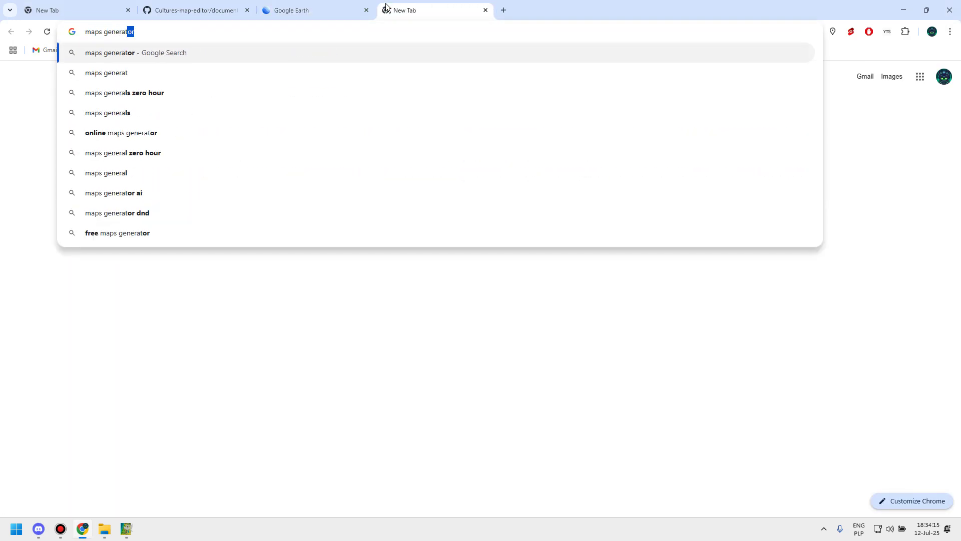
{"action": "key", "text": "Return"}
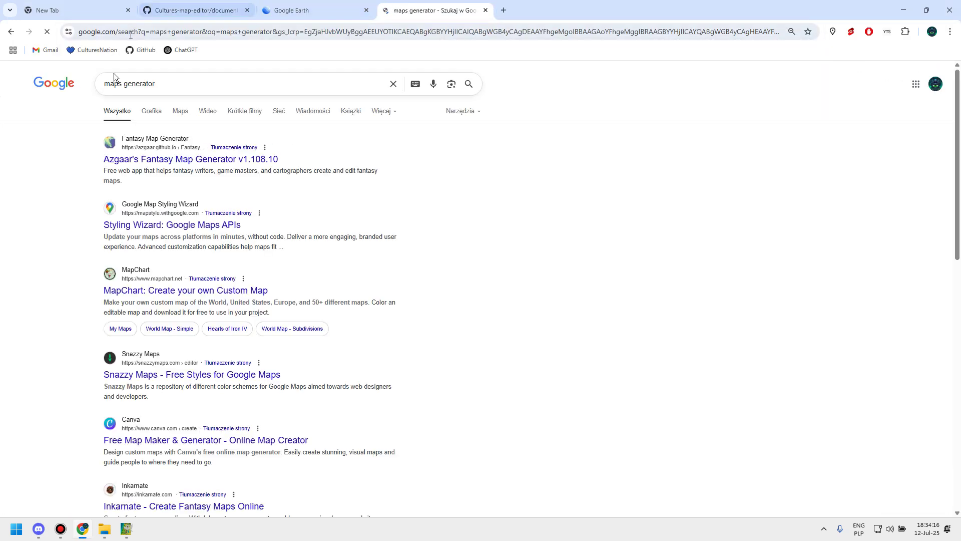
- Look at Azgaar's Fantasy Map Generator and the Mapcreator site from the search results, returning to the results after each
{"action": "left_click", "coordinate": [124, 157]}
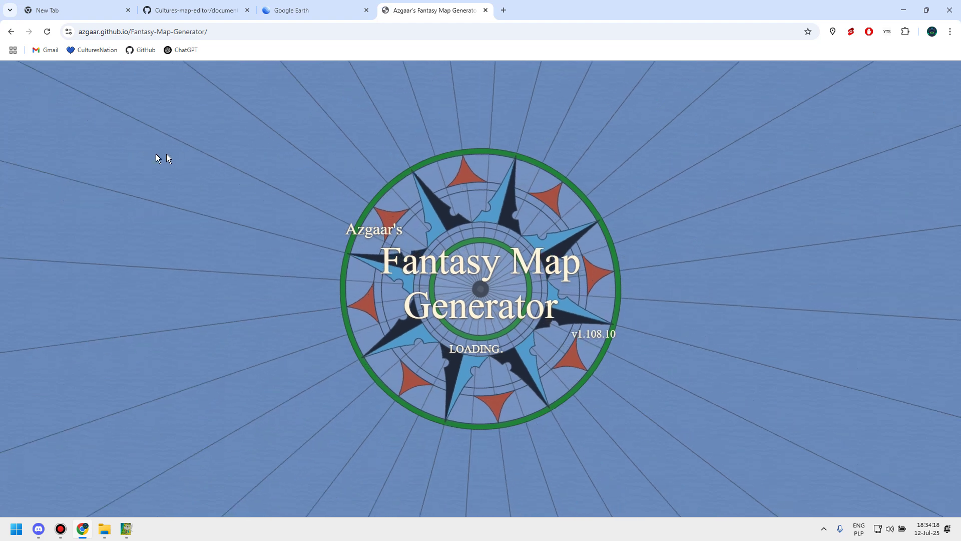
{"action": "left_click", "coordinate": [10, 31]}
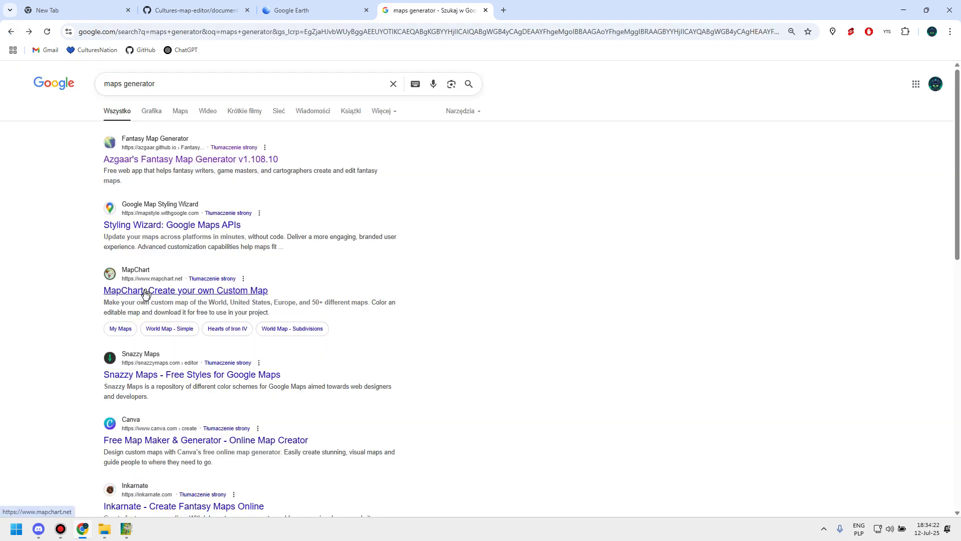
{"action": "scroll", "coordinate": [166, 300], "scroll_direction": "down", "scroll_amount": 2}
{"action": "scroll", "coordinate": [196, 278], "scroll_direction": "down", "scroll_amount": 1}
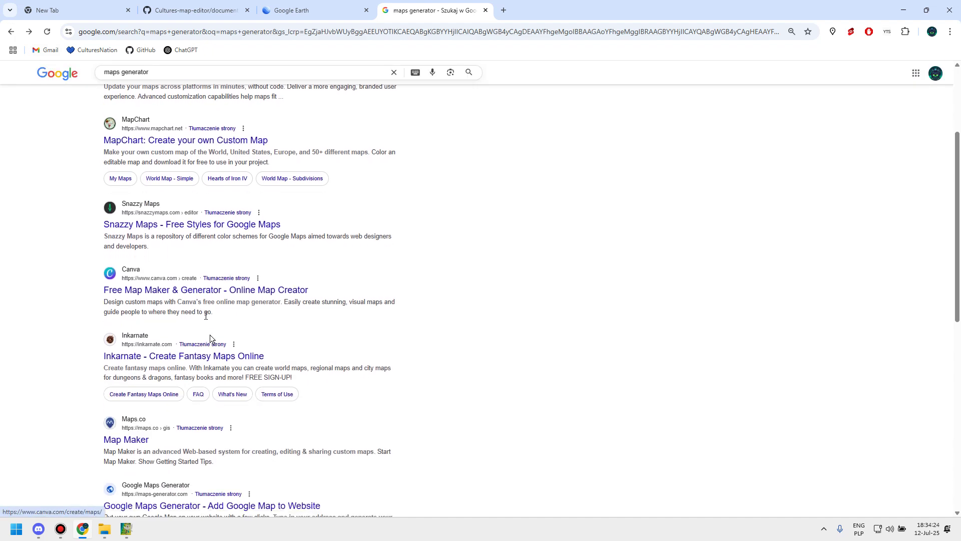
{"action": "scroll", "coordinate": [204, 347], "scroll_direction": "down", "scroll_amount": 2}
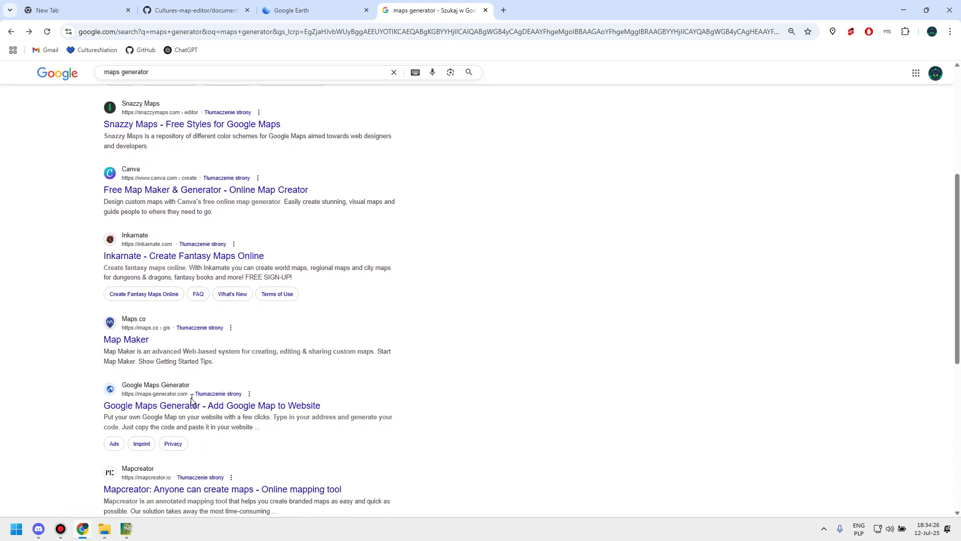
{"action": "scroll", "coordinate": [192, 398], "scroll_direction": "down", "scroll_amount": 3}
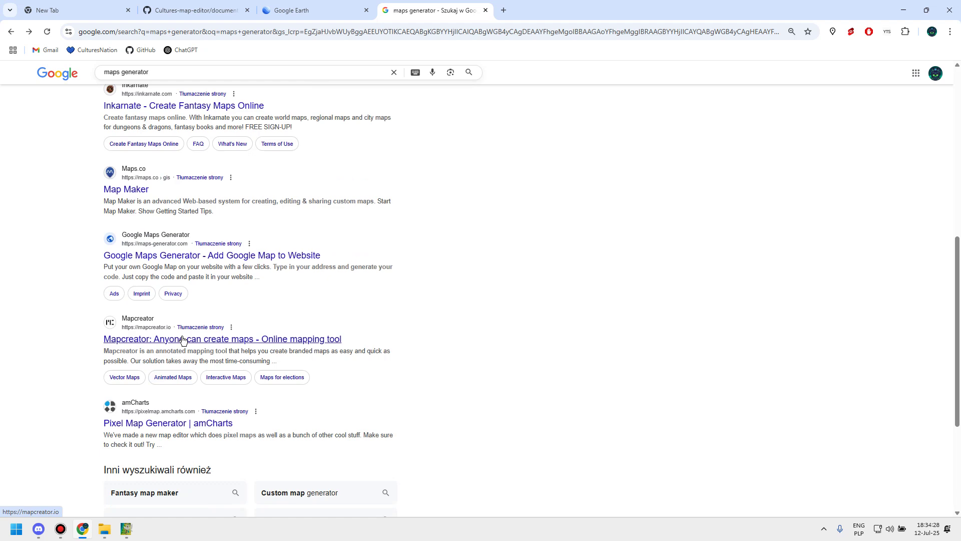
{"action": "left_click", "coordinate": [183, 340]}
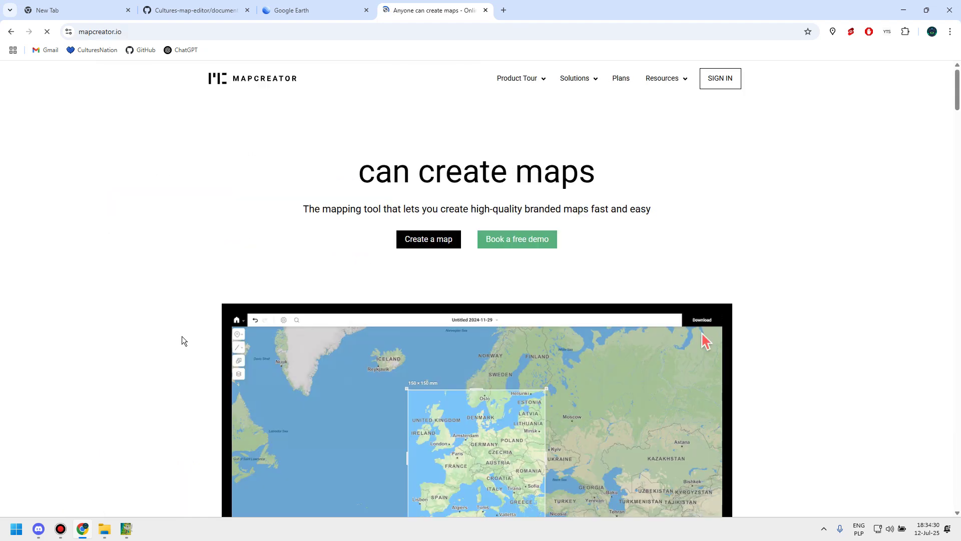
{"action": "left_click", "coordinate": [15, 31]}
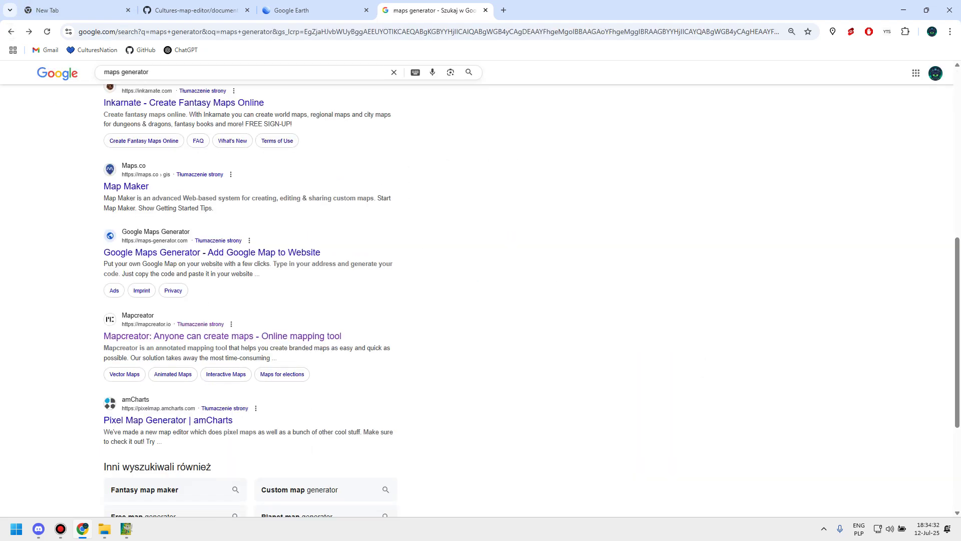
- Look over the remaining map generator search results and switch to the 02.pcx example map in GIMP
{"action": "scroll", "coordinate": [262, 247], "scroll_direction": "down", "scroll_amount": 3}
{"action": "scroll", "coordinate": [374, 117], "scroll_direction": "up", "scroll_amount": 4}
{"action": "scroll", "coordinate": [376, 120], "scroll_direction": "up", "scroll_amount": 4}
{"action": "key", "text": "alt+Tab"}
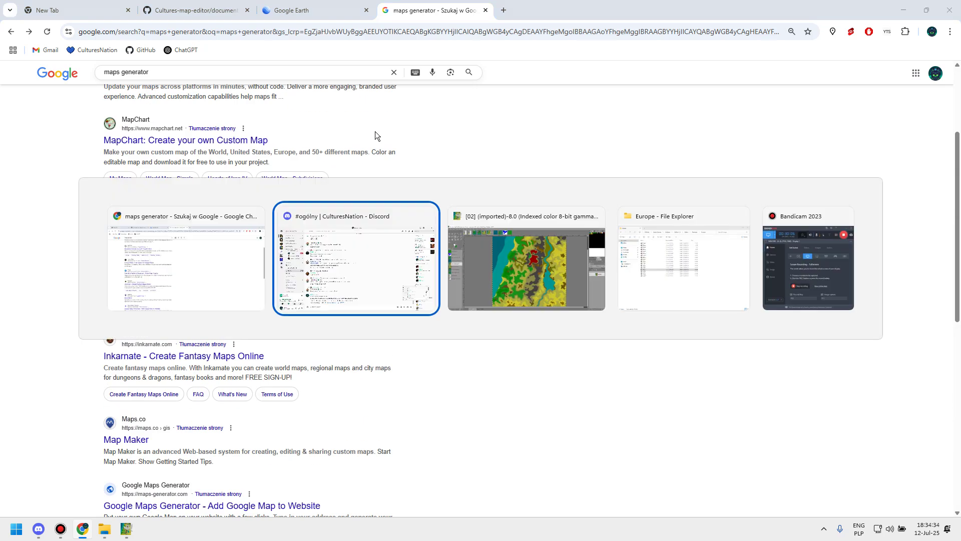
{"action": "key", "text": "alt+Tab"}
{"action": "key", "text": "Tab"}
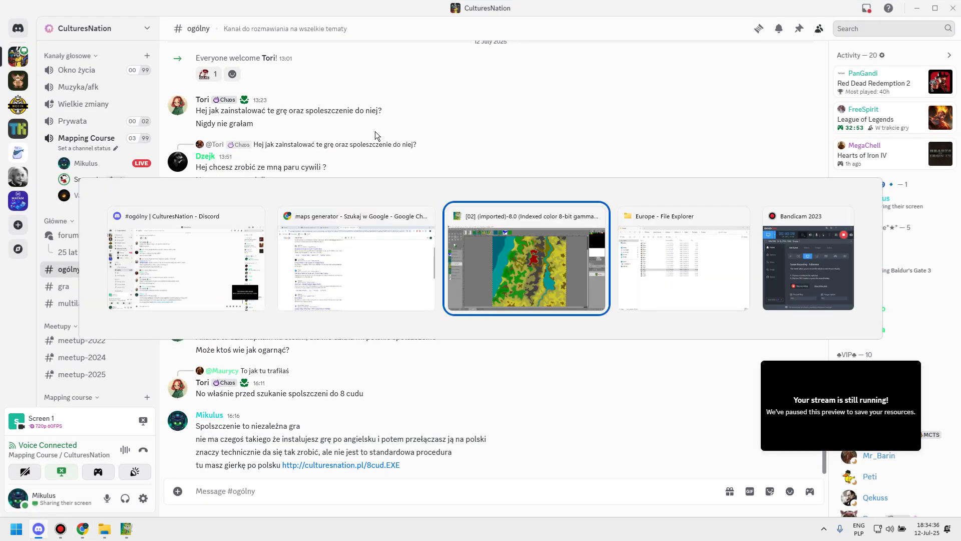
{"action": "scroll", "coordinate": [382, 181], "scroll_direction": "up", "scroll_amount": 3}
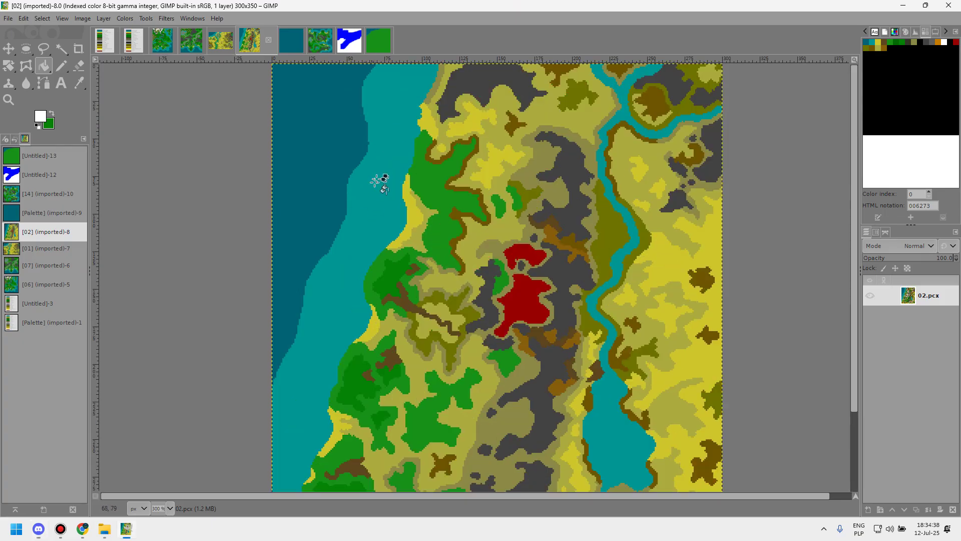
- Switch to Discord, open the watabou.itch.io link from the unread direct message, and look over the map generators listed there
{"action": "left_click", "coordinate": [39, 528]}
{"action": "left_click", "coordinate": [38, 529]}
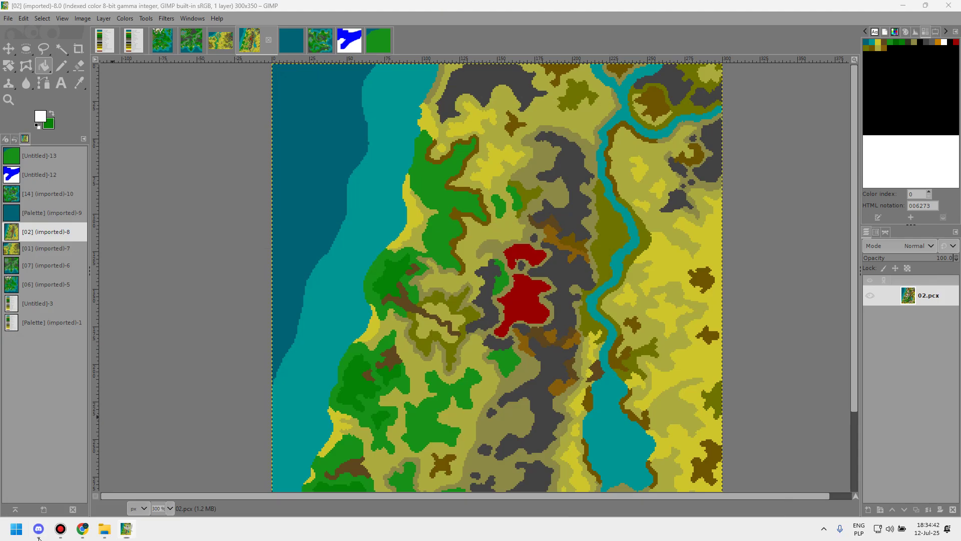
{"action": "left_click", "coordinate": [38, 528]}
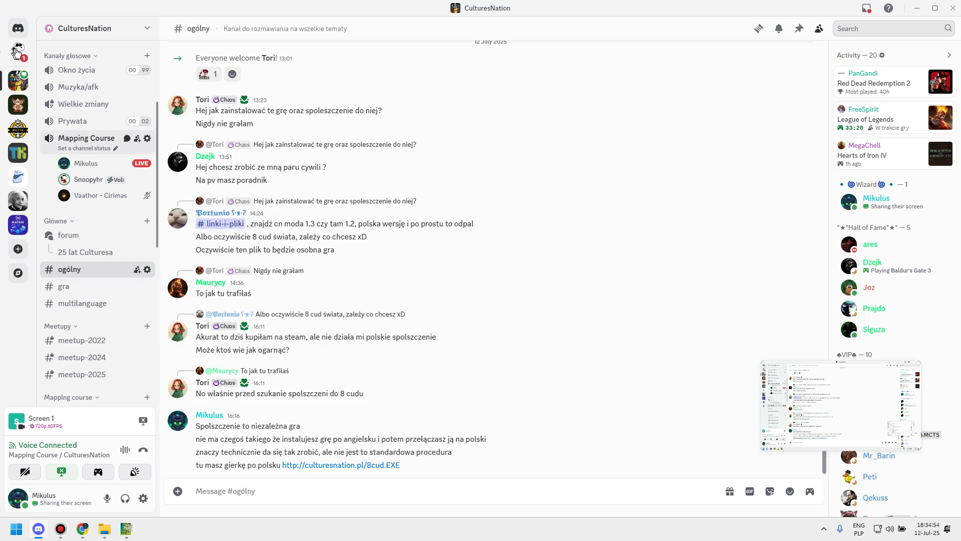
{"action": "left_click", "coordinate": [19, 61]}
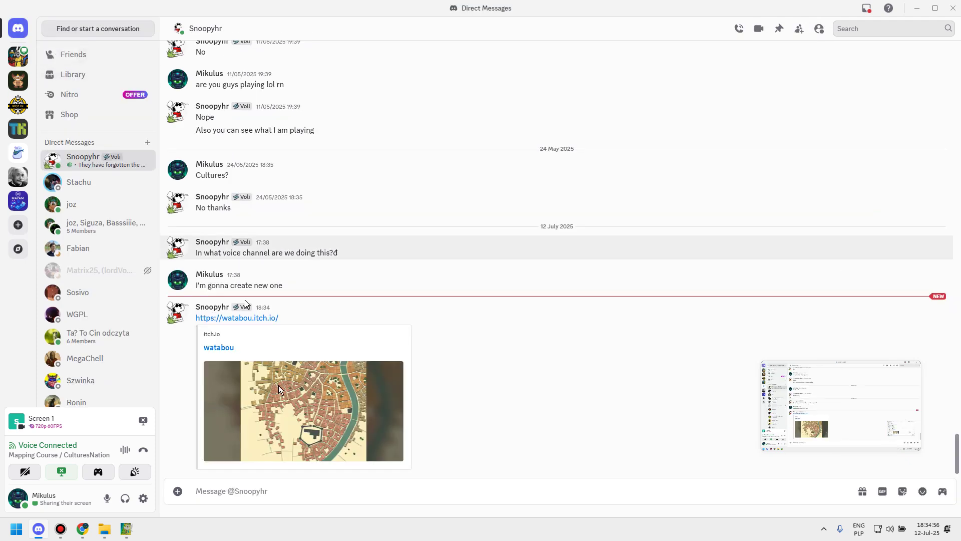
{"action": "double_click", "coordinate": [224, 318]}
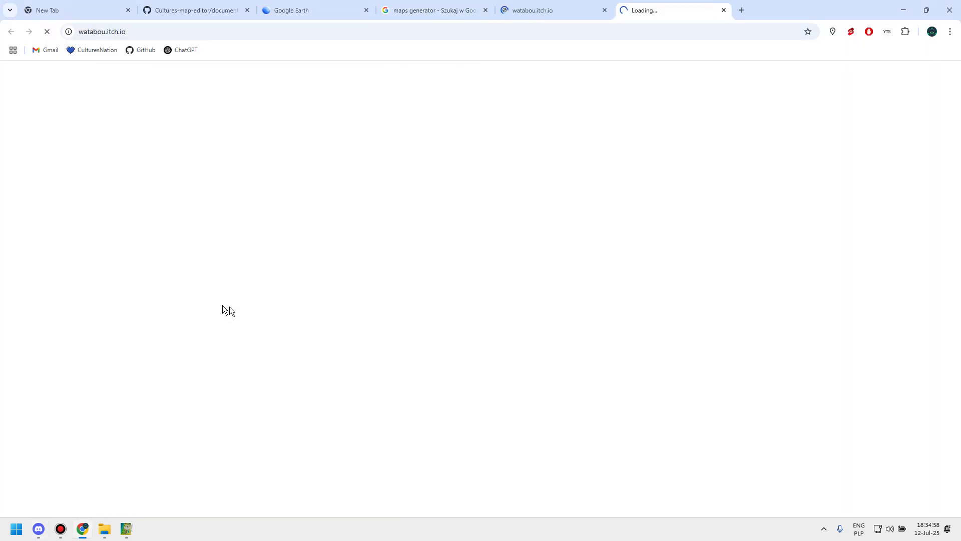
{"action": "scroll", "coordinate": [379, 224], "scroll_direction": "down", "scroll_amount": 5}
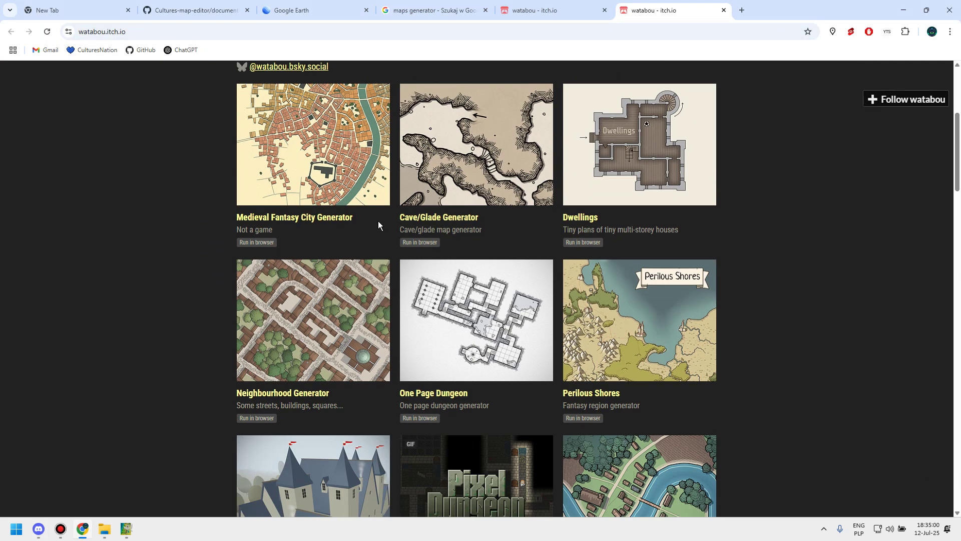
{"action": "scroll", "coordinate": [631, 215], "scroll_direction": "down", "scroll_amount": 6}
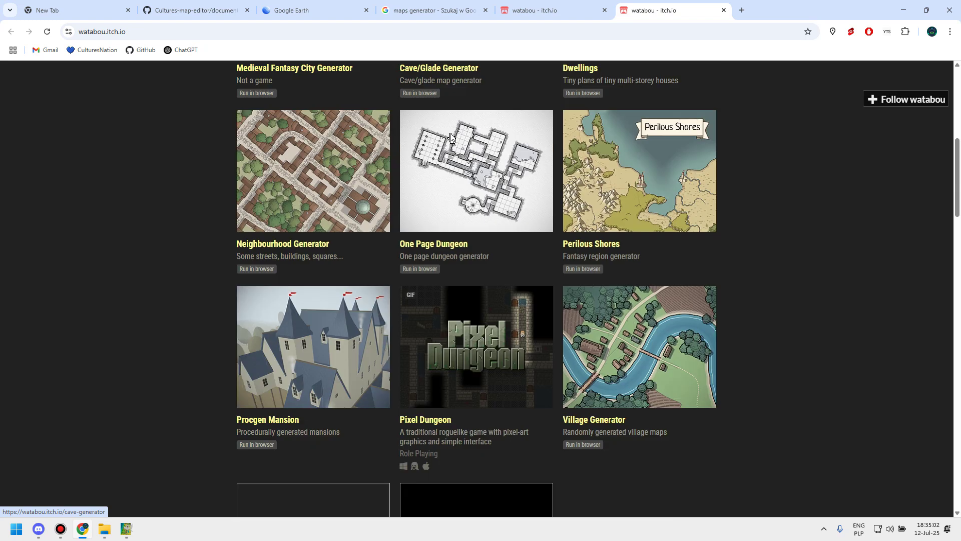
- Browse watabou's map generators and view the Cave/Glade Generator before returning to the list
{"action": "scroll", "coordinate": [631, 215], "scroll_direction": "up", "scroll_amount": 5}
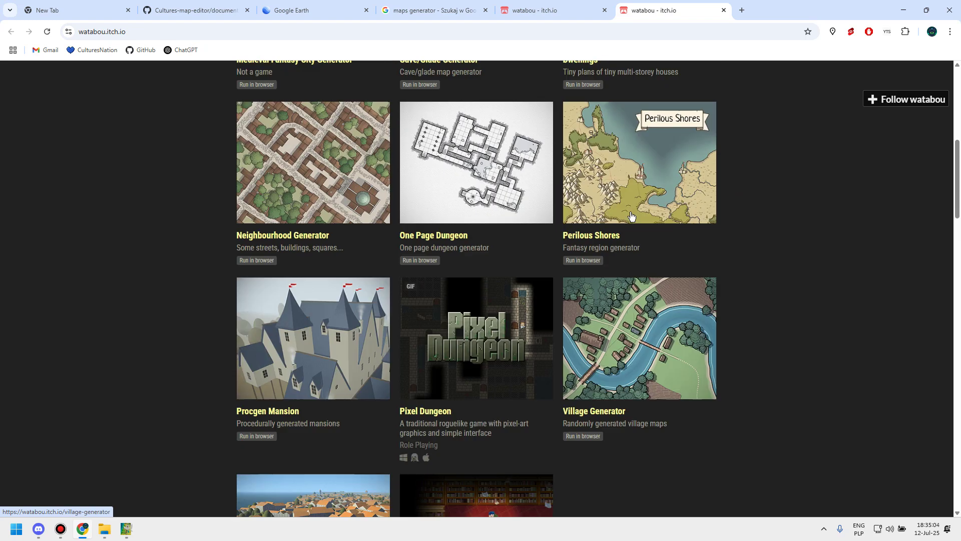
{"action": "scroll", "coordinate": [631, 214], "scroll_direction": "down", "scroll_amount": 3}
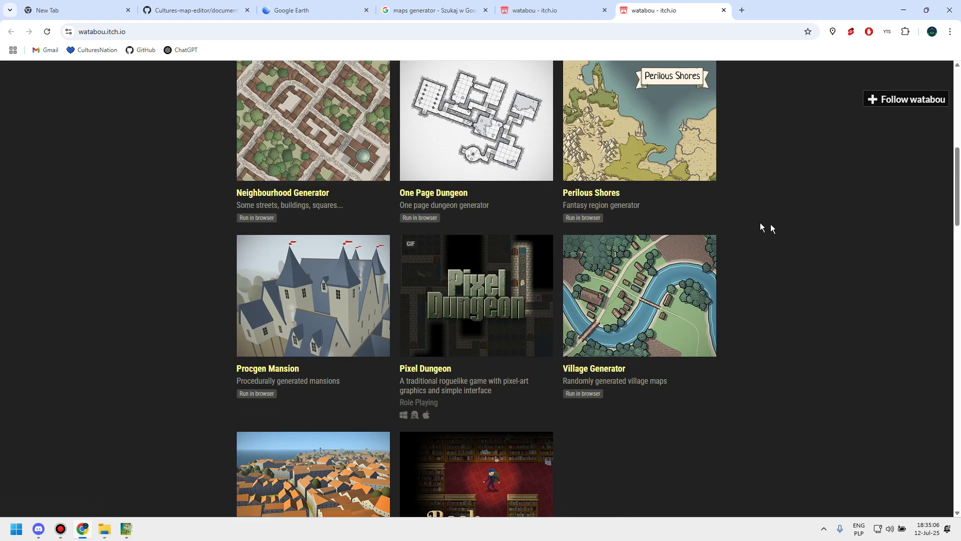
{"action": "scroll", "coordinate": [770, 224], "scroll_direction": "up", "scroll_amount": 9}
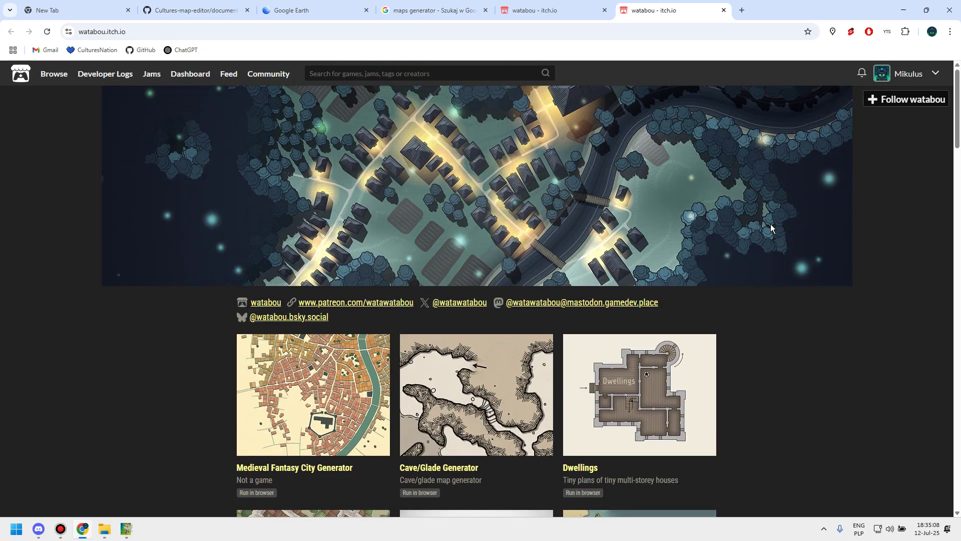
{"action": "scroll", "coordinate": [770, 226], "scroll_direction": "down", "scroll_amount": 6}
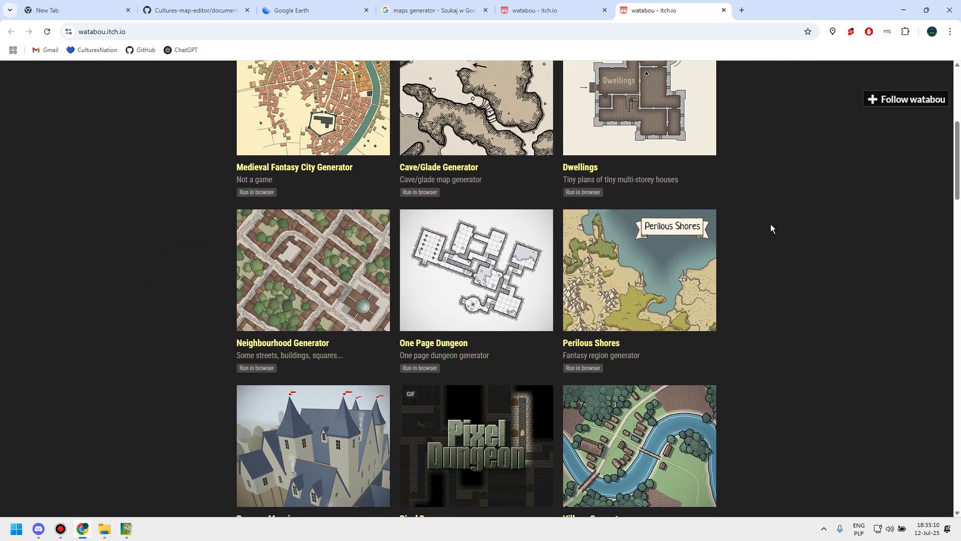
{"action": "scroll", "coordinate": [770, 224], "scroll_direction": "up", "scroll_amount": 2}
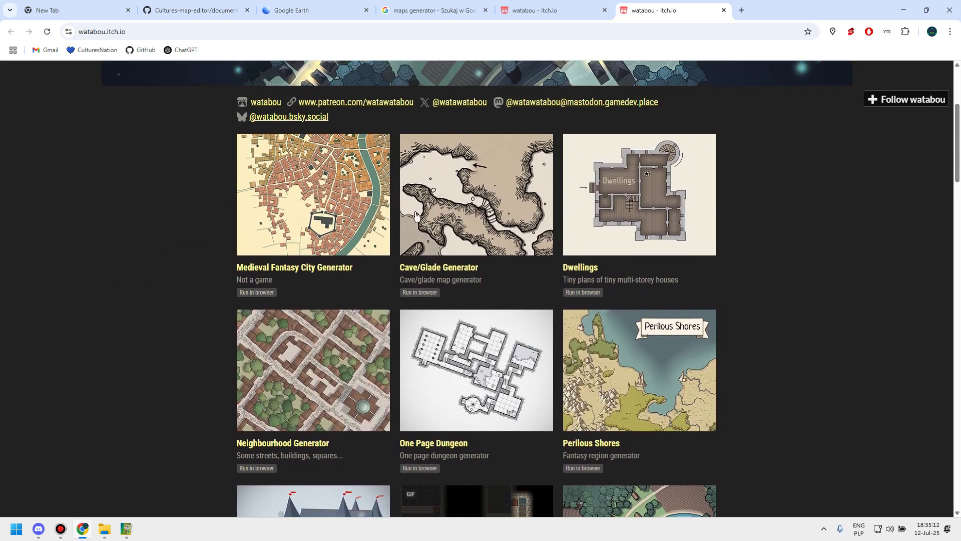
{"action": "left_click", "coordinate": [416, 215]}
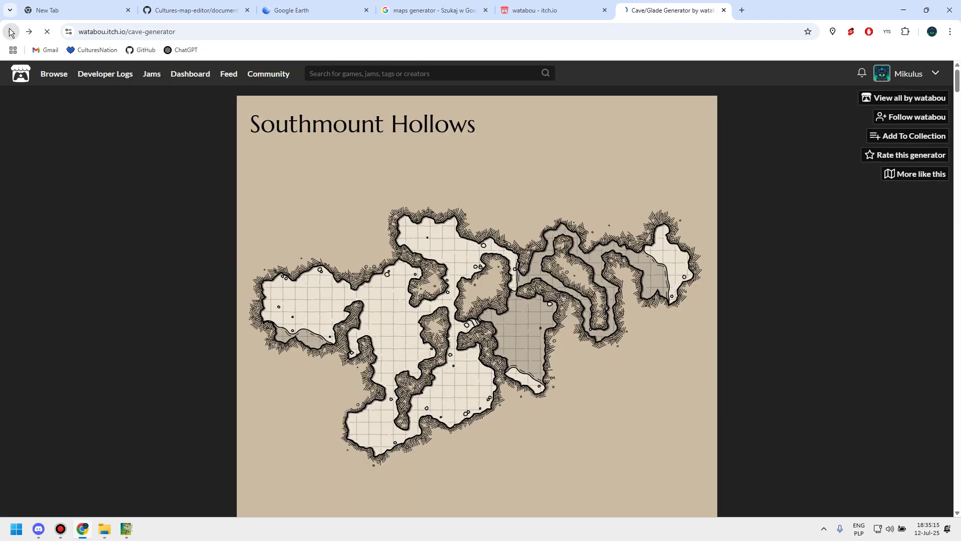
{"action": "left_click", "coordinate": [11, 32]}
{"action": "scroll", "coordinate": [627, 379], "scroll_direction": "up", "scroll_amount": 4}
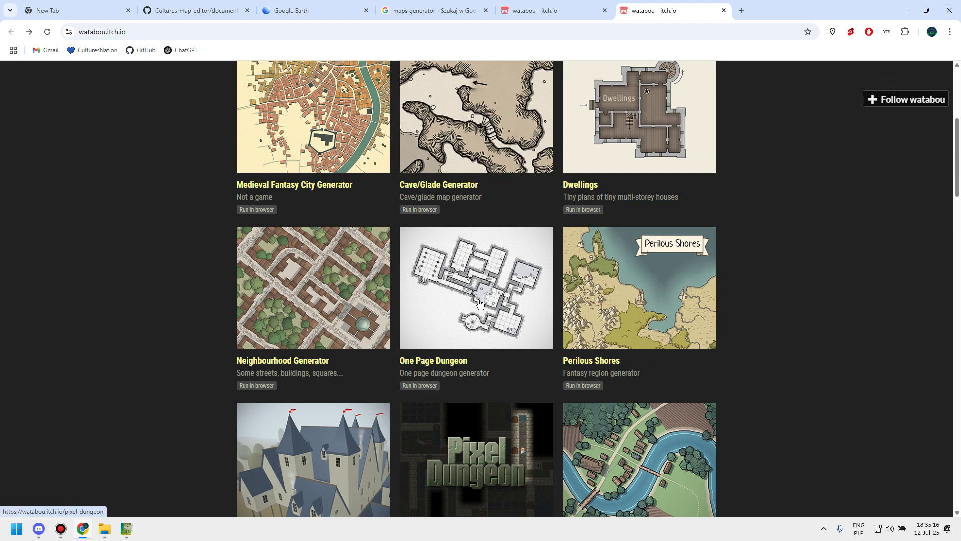
- Open the Perilous Shores generator and examine its region map and the available map options
{"action": "left_click", "coordinate": [626, 375]}
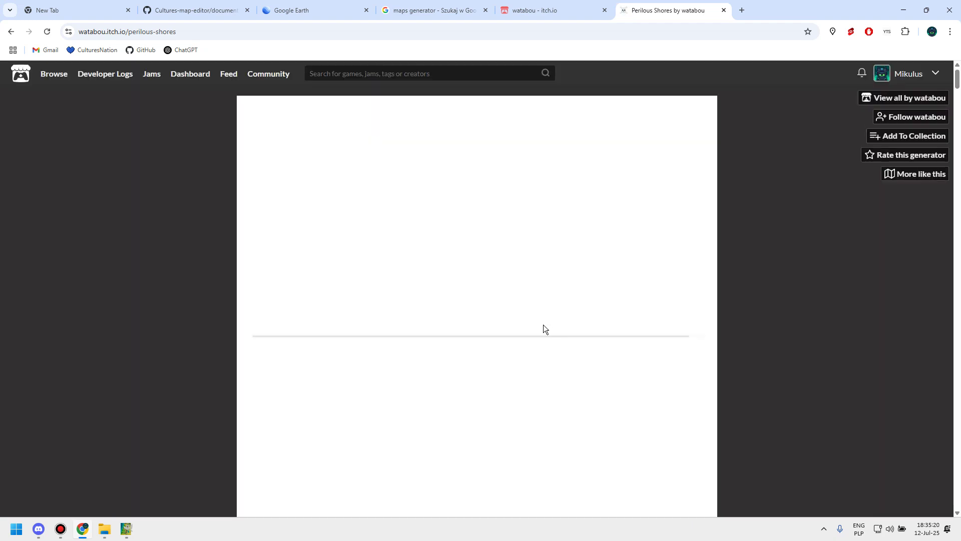
{"action": "scroll", "coordinate": [89, 92], "scroll_direction": "down", "scroll_amount": 3}
{"action": "scroll", "coordinate": [375, 229], "scroll_direction": "up", "scroll_amount": 2}
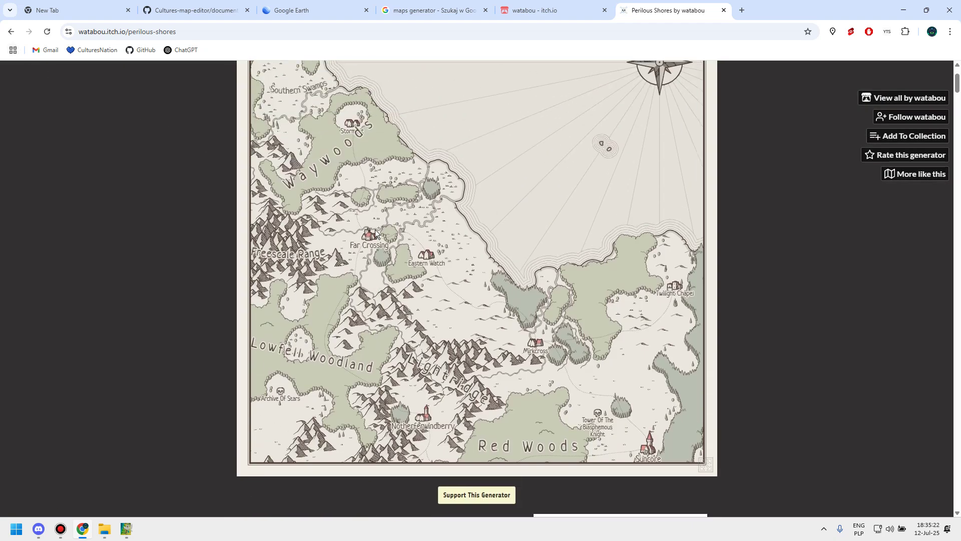
{"action": "scroll", "coordinate": [375, 229], "scroll_direction": "up", "scroll_amount": 2}
{"action": "scroll", "coordinate": [375, 229], "scroll_direction": "down", "scroll_amount": 3}
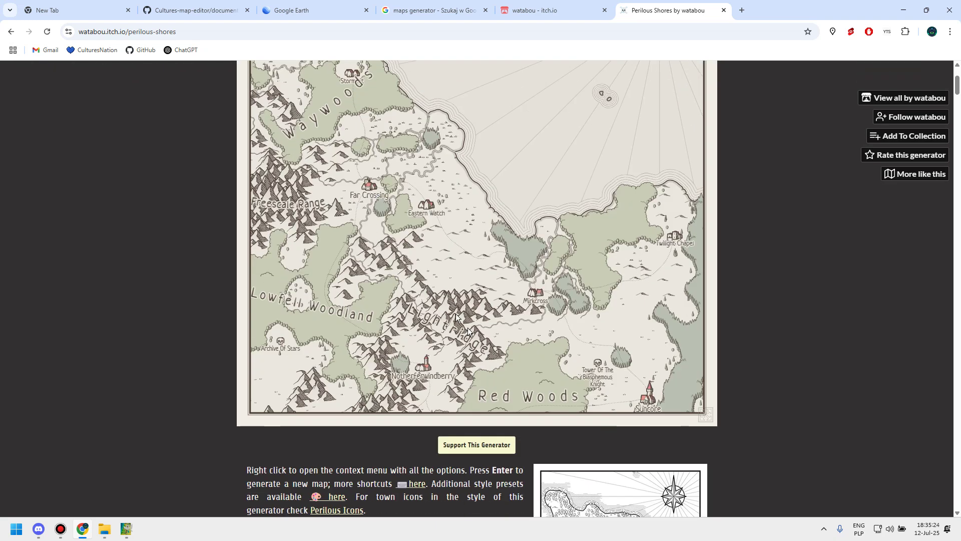
{"action": "scroll", "coordinate": [459, 360], "scroll_direction": "up", "scroll_amount": 3}
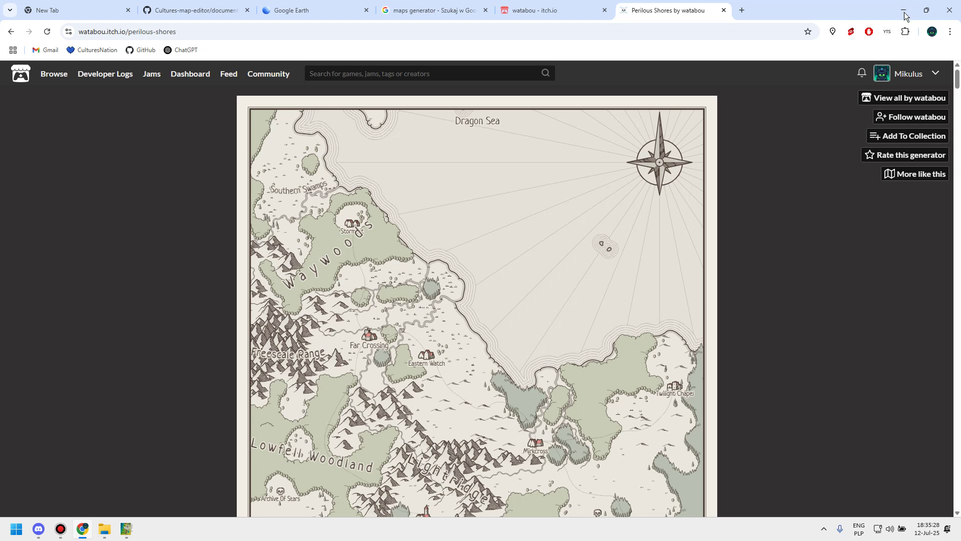
{"action": "scroll", "coordinate": [626, 192], "scroll_direction": "down", "scroll_amount": 1}
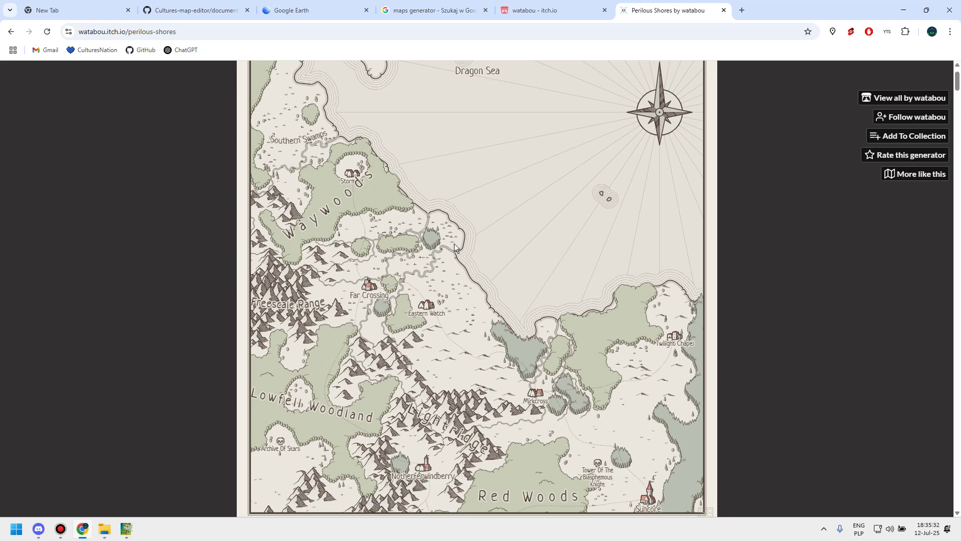
{"action": "right_click", "coordinate": [425, 244]}
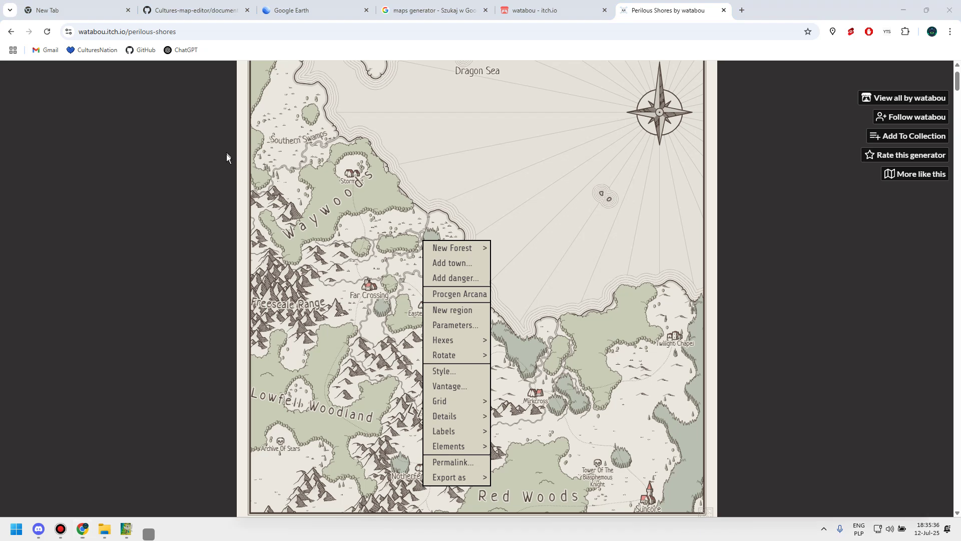
{"action": "left_click", "coordinate": [371, 187]}
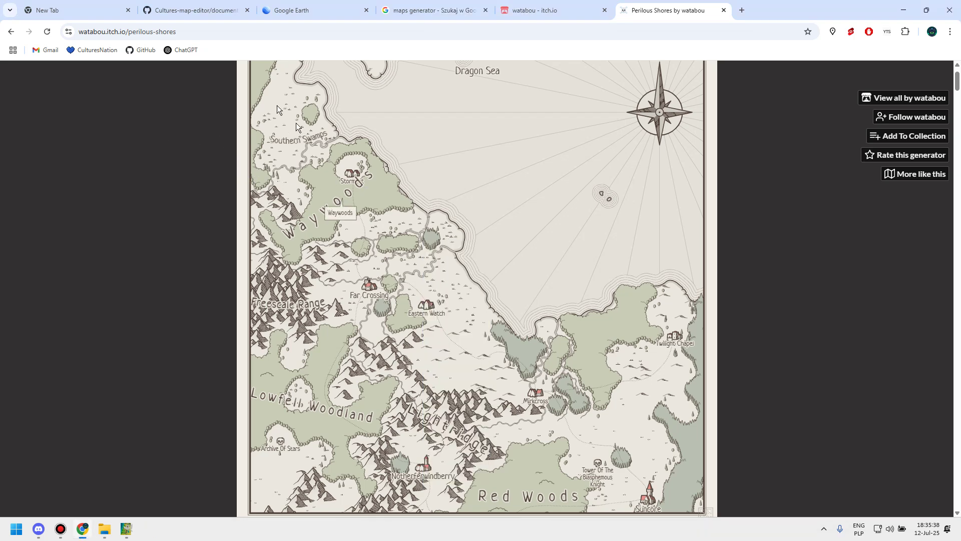
- Try capturing the Perilous Shores map and pasting it into the plain teal Palette image in GIMP, undoing the paste
{"action": "key", "text": "super+shift+s"}
{"action": "left_click_drag", "start_coordinate": [242, 60], "coordinate": [712, 512]}
{"action": "key", "text": "alt+Tab"}
{"action": "key", "text": "Tab"}
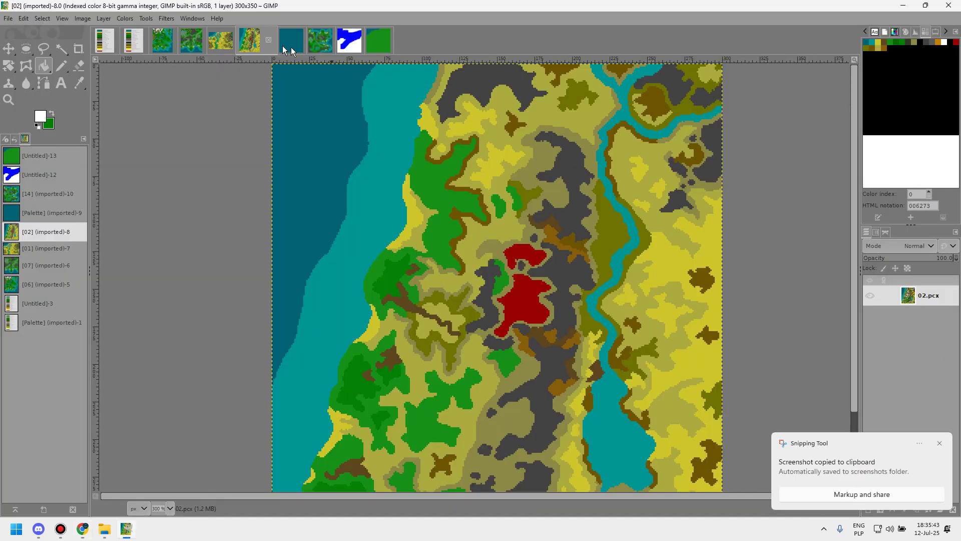
{"action": "left_click", "coordinate": [286, 42]}
{"action": "key", "text": "ctrl+v"}
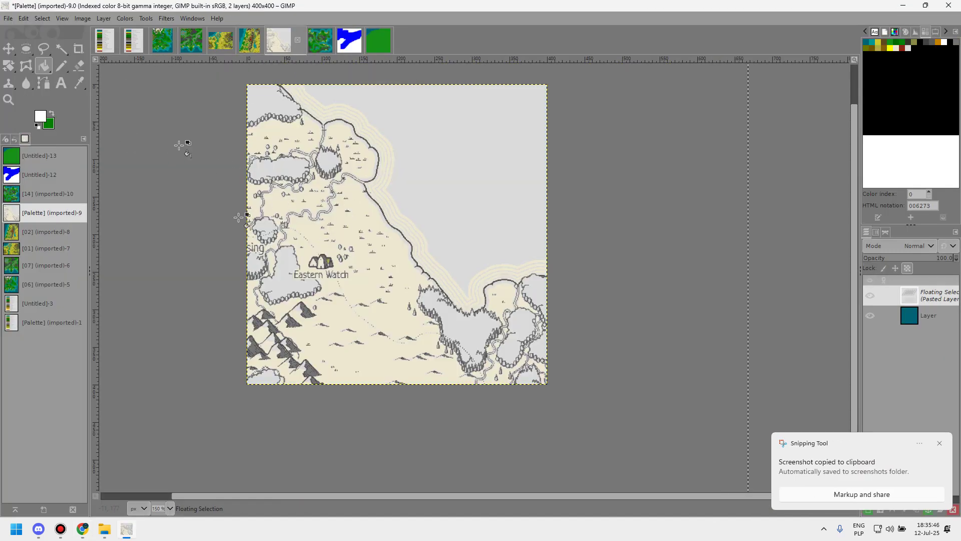
{"action": "key", "text": "ctrl+z"}
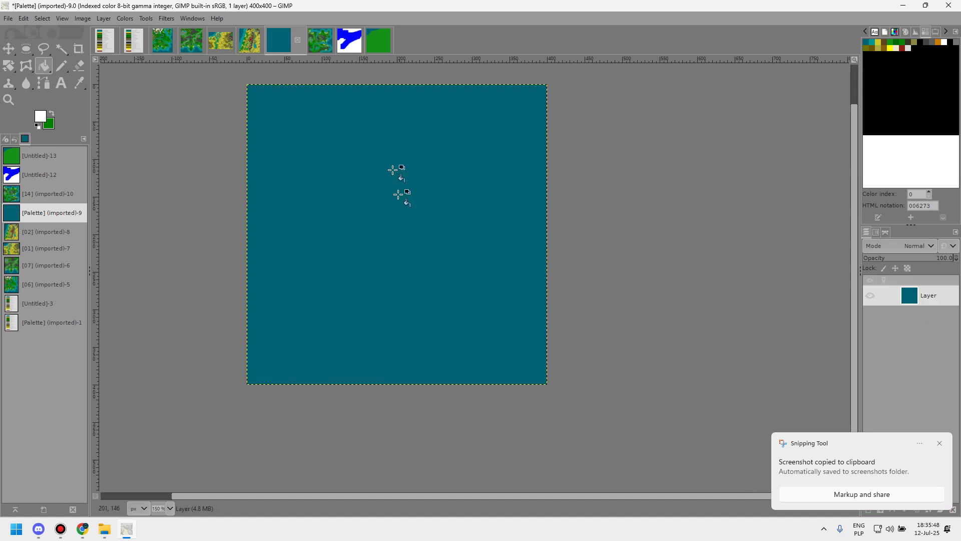
{"action": "left_click", "coordinate": [373, 42]}
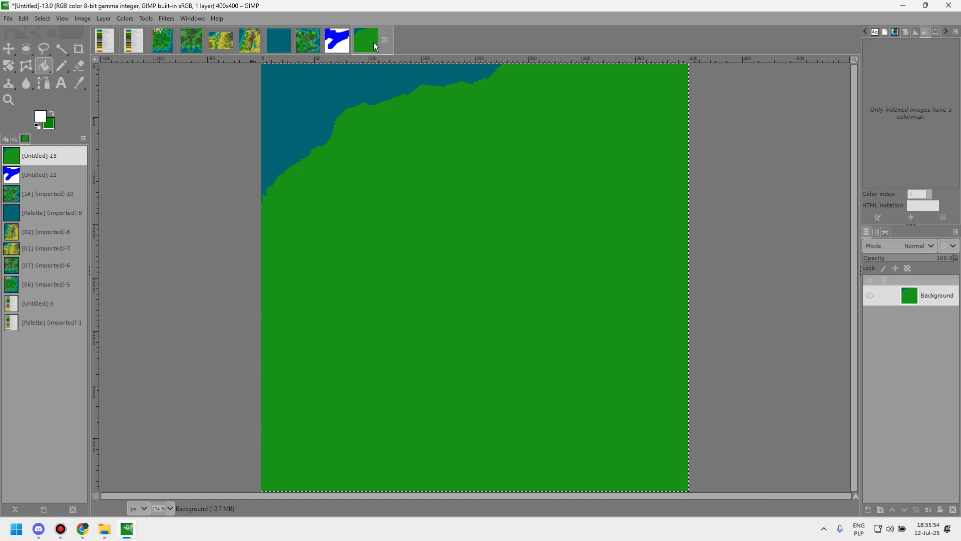
{"action": "left_click", "coordinate": [8, 18]}
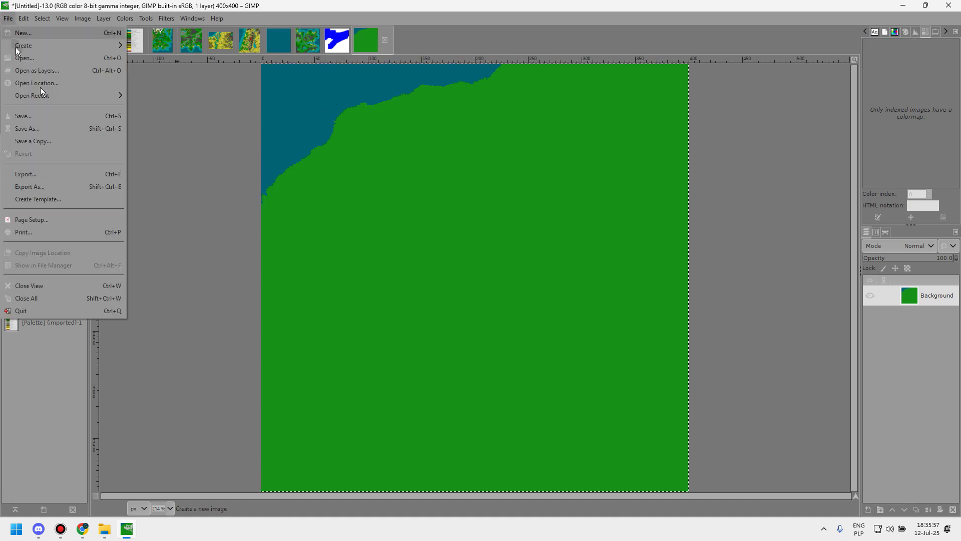
{"action": "left_click", "coordinate": [42, 128]}
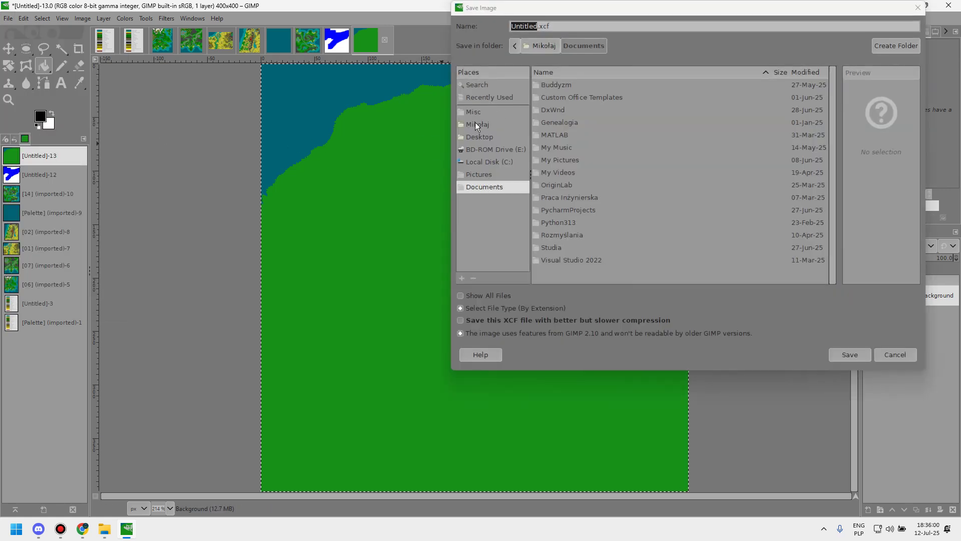
{"action": "left_click", "coordinate": [475, 137]}
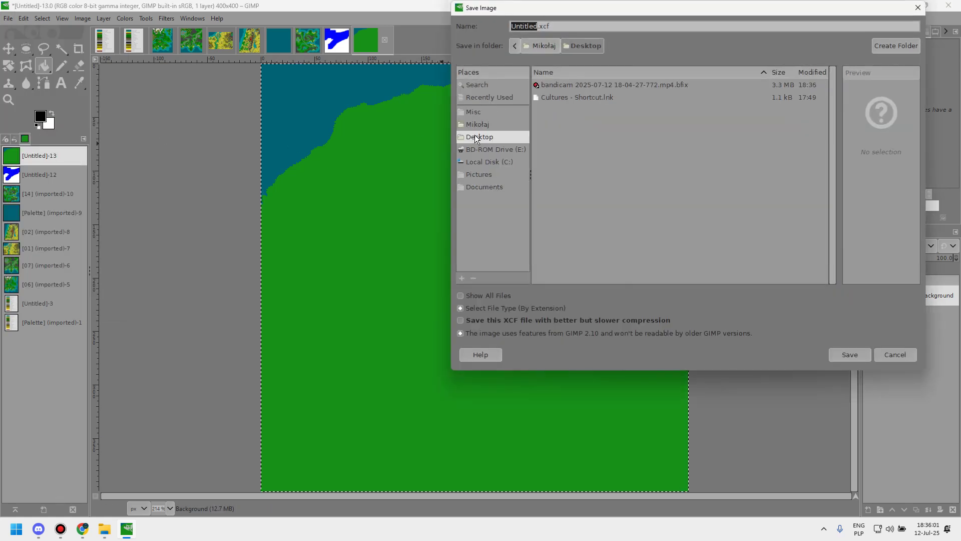
{"action": "left_click", "coordinate": [892, 356]}
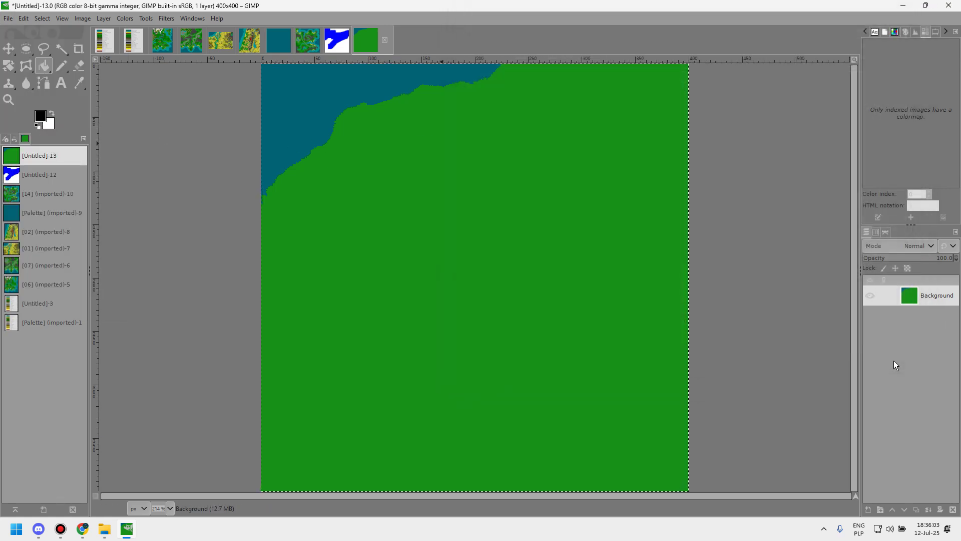
- Paste the green-and-teal map from the Untitled-13 image into the indexed Palette image as a new layer
{"action": "left_click", "coordinate": [281, 47]}
{"action": "key", "text": "ctrl+v"}
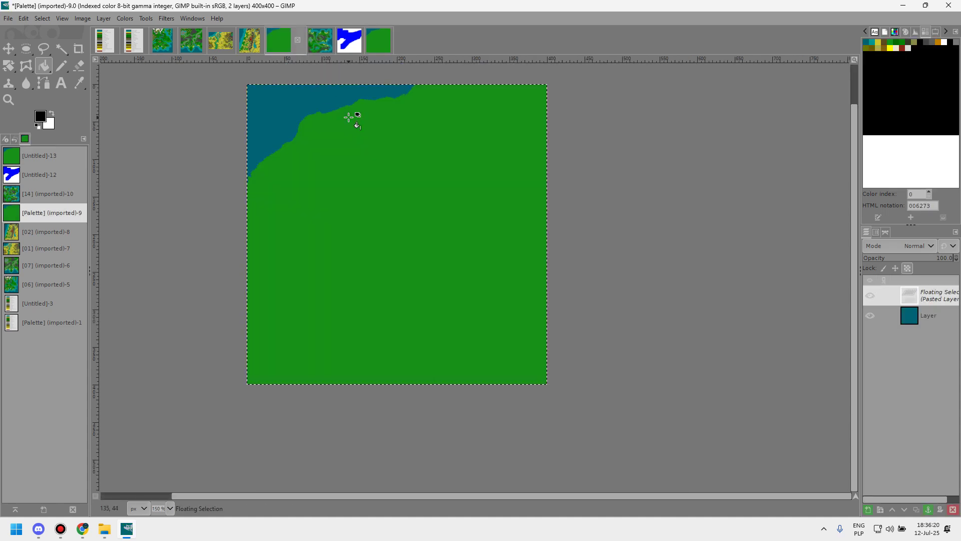
{"action": "right_click", "coordinate": [946, 302]}
{"action": "left_click", "coordinate": [890, 77]}
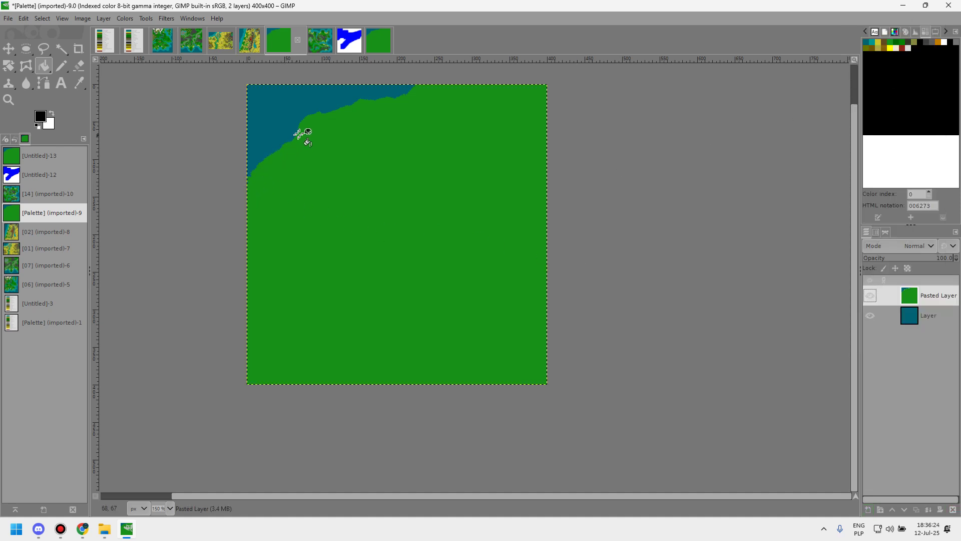
- Sample the teal water colour from the pasted layer and compare the Palette image with the Untitled-13 image
{"action": "scroll", "coordinate": [300, 134], "scroll_direction": "up", "scroll_amount": 3}
{"action": "scroll", "coordinate": [280, 132], "scroll_direction": "down", "scroll_amount": 3}
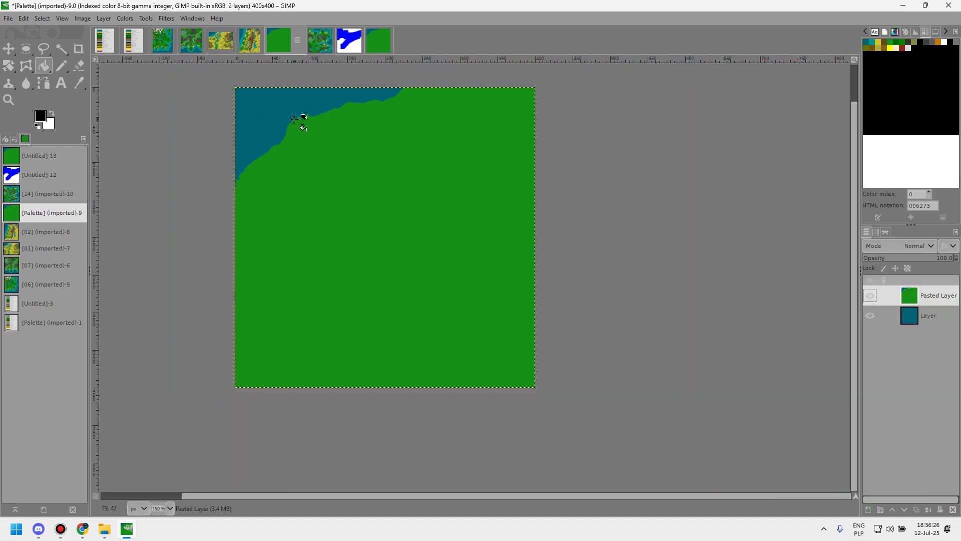
{"action": "scroll", "coordinate": [287, 159], "scroll_direction": "up", "scroll_amount": 2}
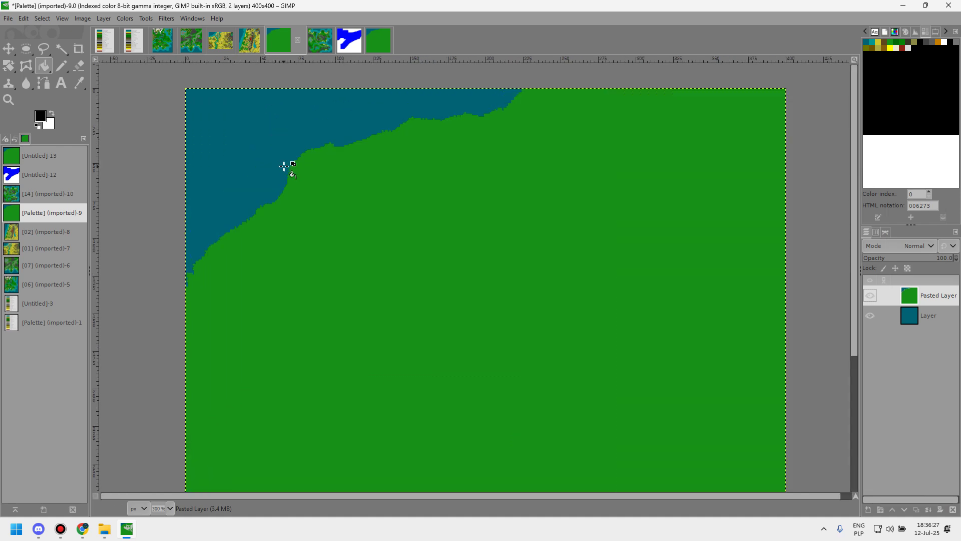
{"action": "left_click", "coordinate": [79, 83]}
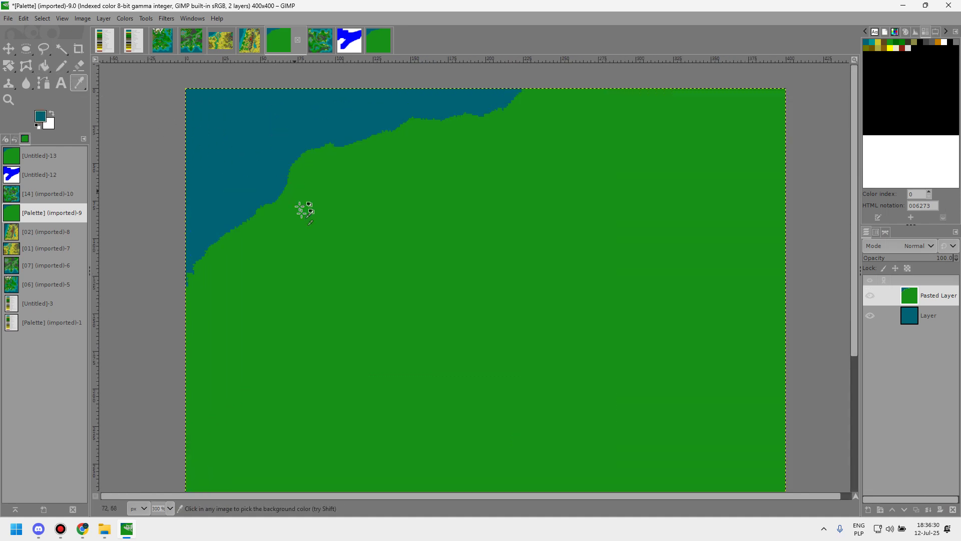
{"action": "scroll", "coordinate": [316, 220], "scroll_direction": "down", "scroll_amount": 2}
{"action": "scroll", "coordinate": [331, 234], "scroll_direction": "up", "scroll_amount": 2}
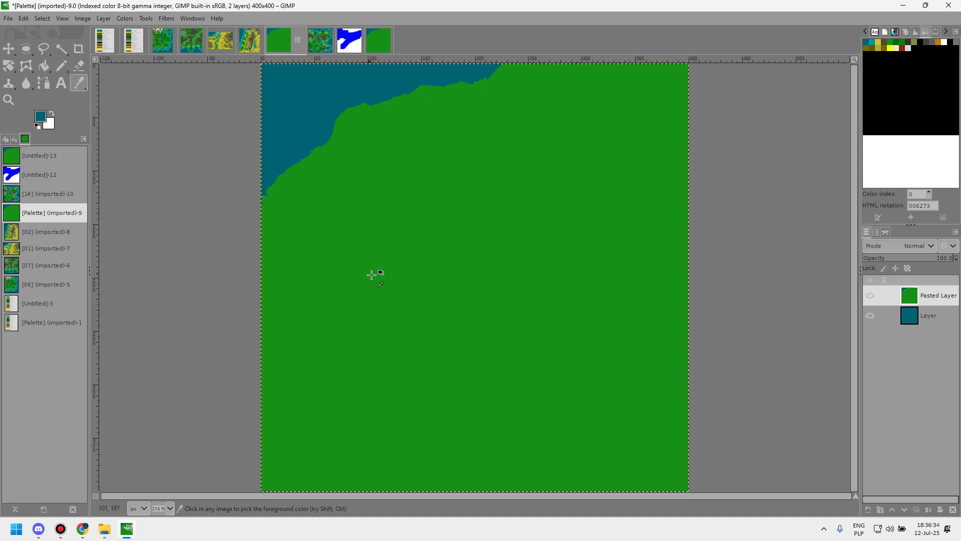
{"action": "left_click", "coordinate": [378, 42]}
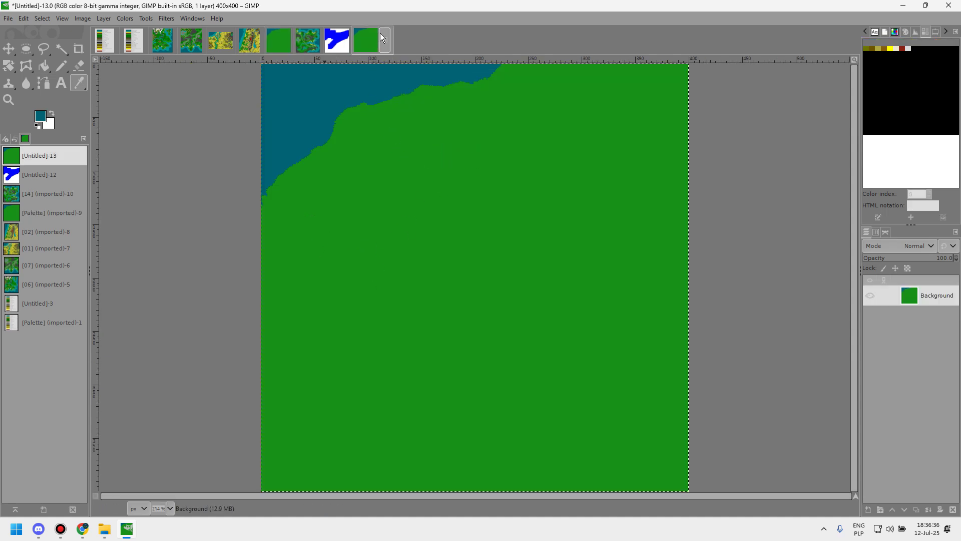
{"action": "left_click", "coordinate": [283, 43]}
{"action": "left_click", "coordinate": [379, 41]}
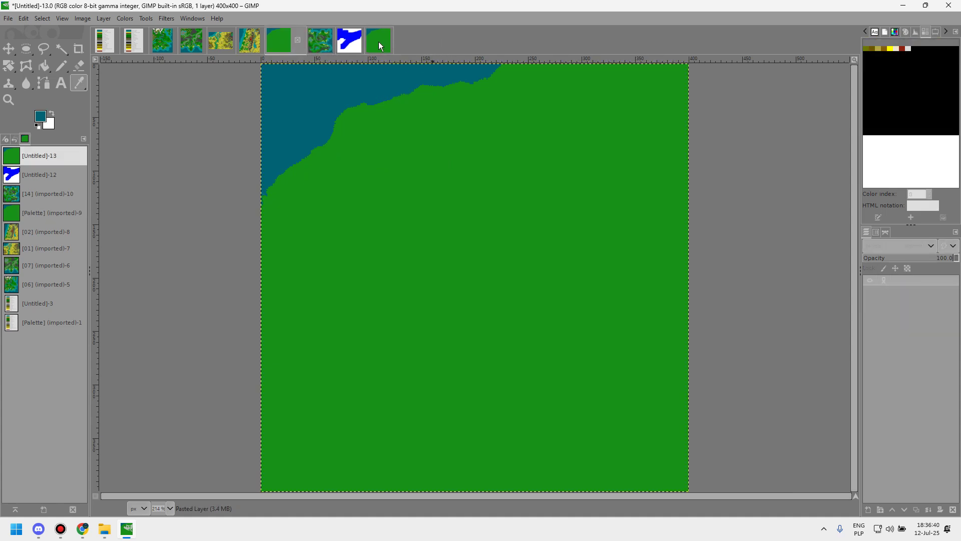
{"action": "left_click", "coordinate": [284, 52]}
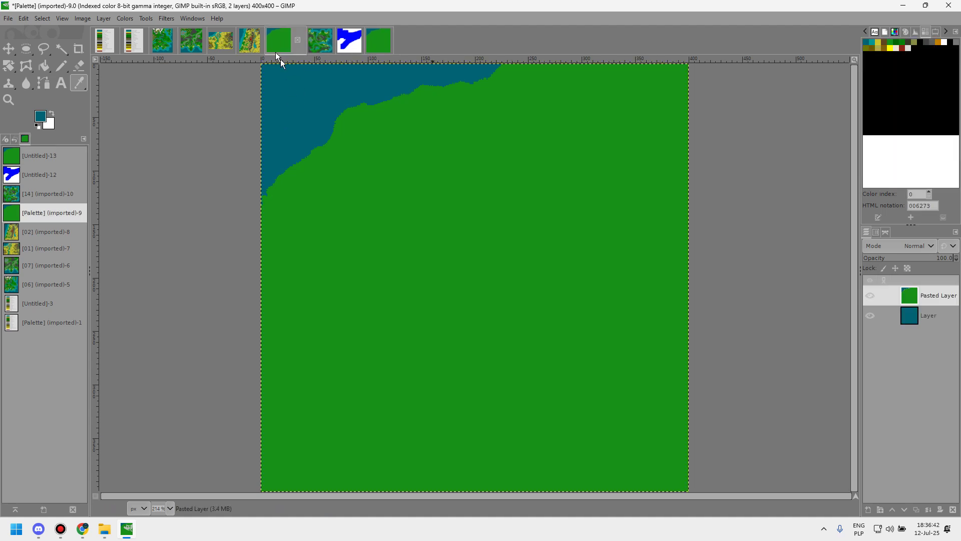
- Export the Palette image to the Desktop as template.pcx
{"action": "left_click", "coordinate": [9, 20]}
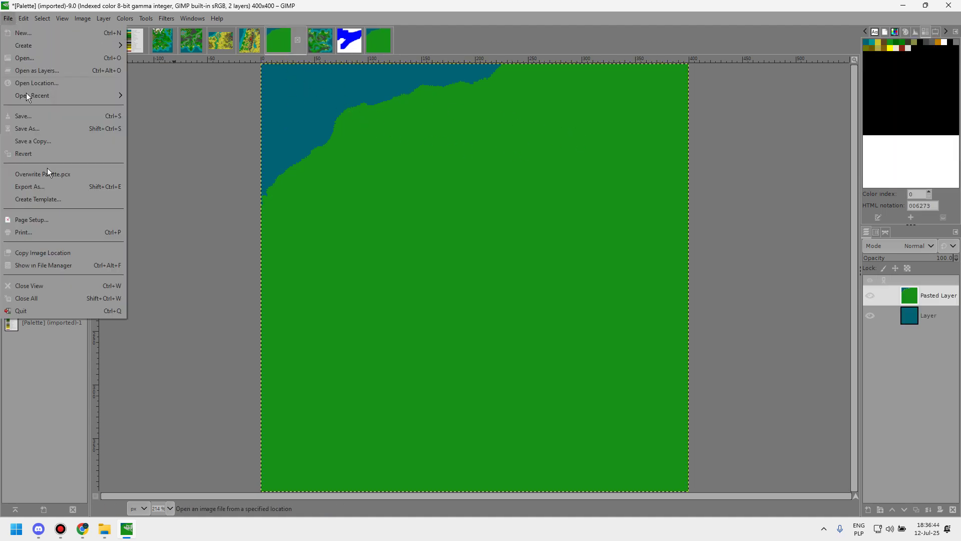
{"action": "left_click", "coordinate": [23, 182]}
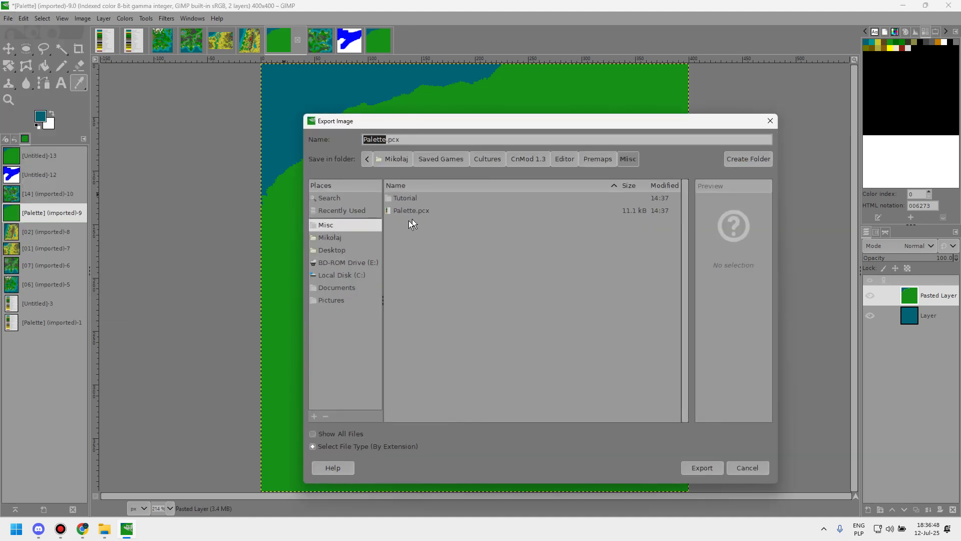
{"action": "left_click", "coordinate": [331, 237]}
{"action": "left_click", "coordinate": [330, 226]}
{"action": "left_click", "coordinate": [329, 251]}
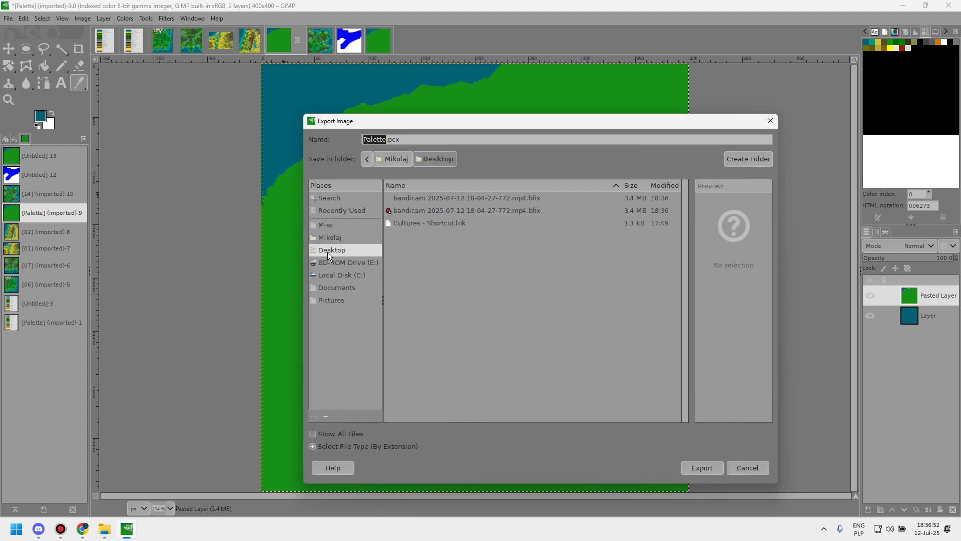
{"action": "type", "text": "template"}
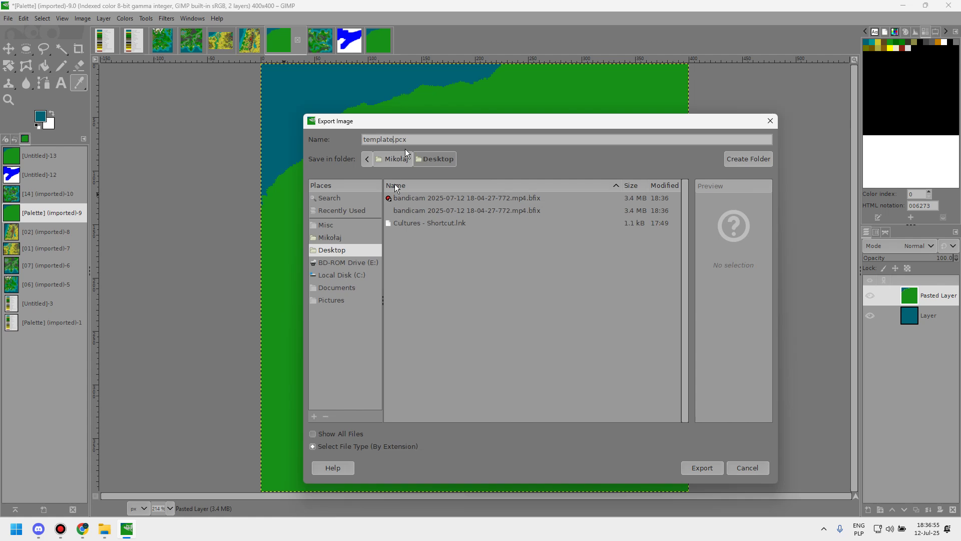
{"action": "left_click", "coordinate": [697, 469]}
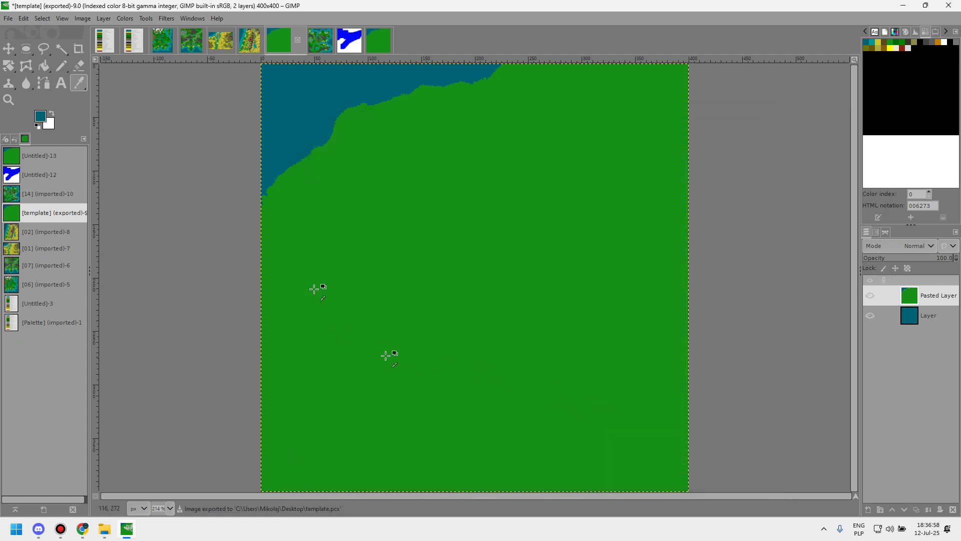
- Switch to File Explorer and launch Map Editor.exe from the CnMod 1.3 folder
{"action": "left_click", "coordinate": [108, 533]}
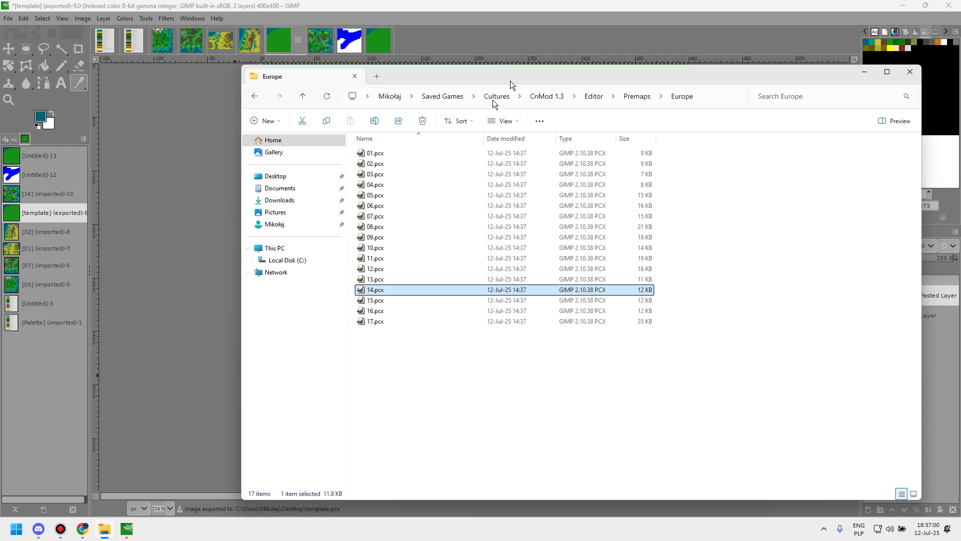
{"action": "left_click", "coordinate": [531, 100]}
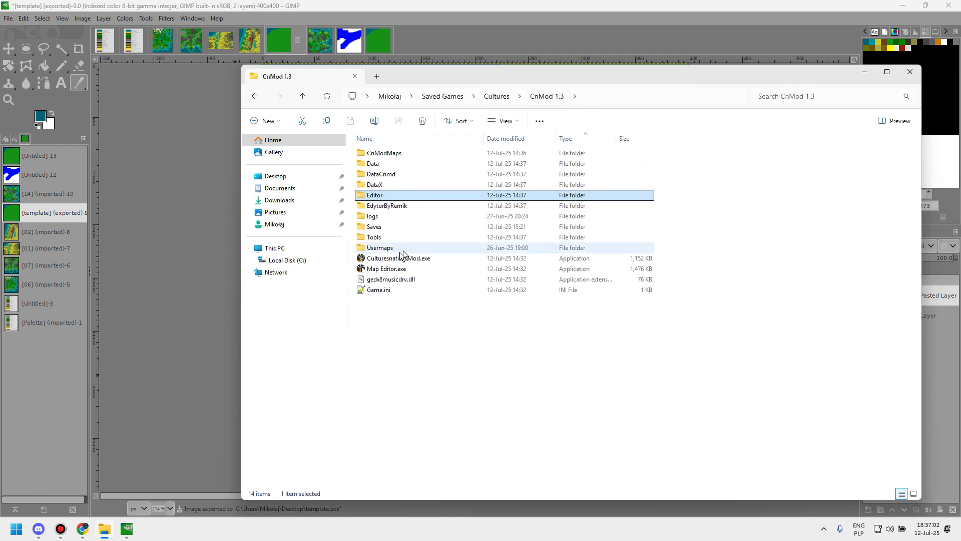
{"action": "double_click", "coordinate": [380, 268]}
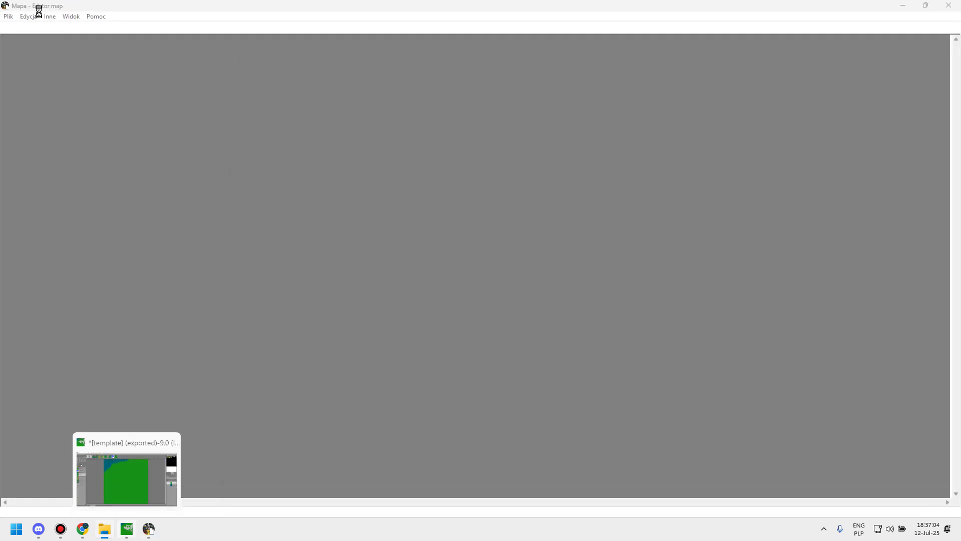
- Create a new 400 x 400 map using template.pcx from the Desktop as the map template
{"action": "left_click", "coordinate": [9, 17]}
{"action": "left_click", "coordinate": [20, 28]}
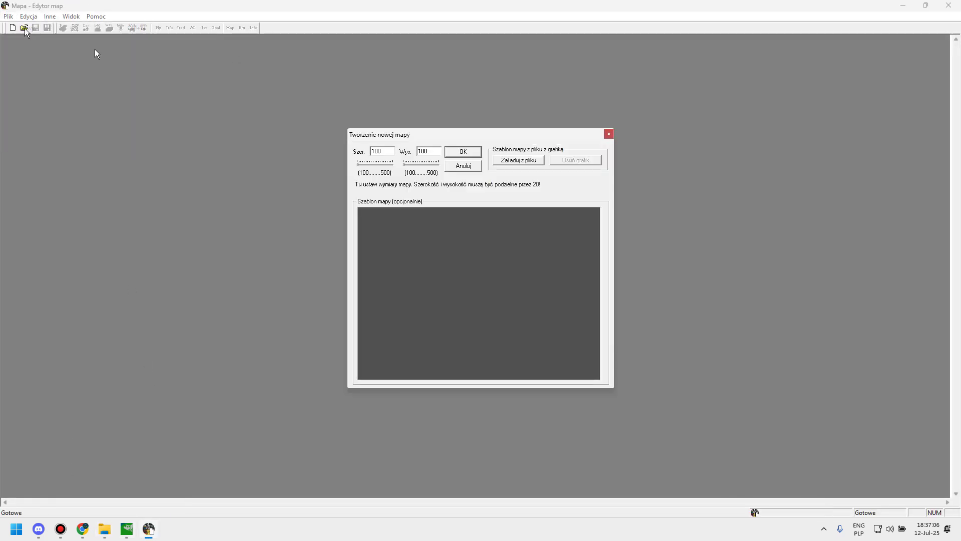
{"action": "left_click", "coordinate": [516, 158]}
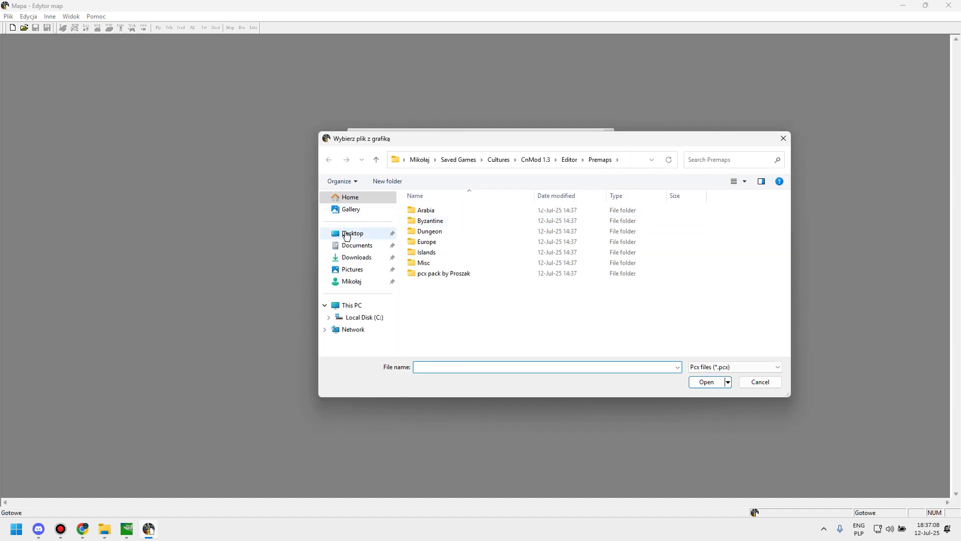
{"action": "left_click", "coordinate": [347, 233]}
{"action": "left_click", "coordinate": [447, 222]}
{"action": "double_click", "coordinate": [447, 221]}
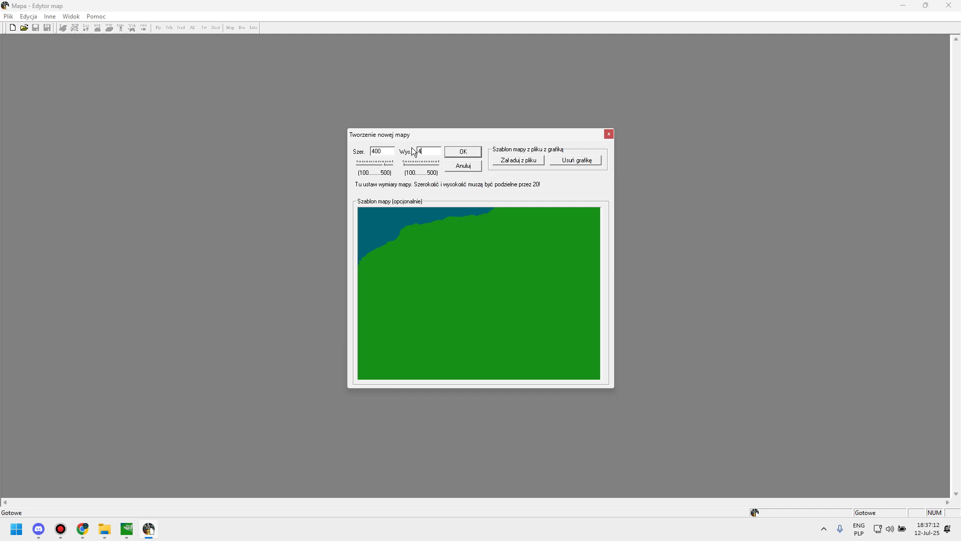
{"action": "left_click", "coordinate": [461, 151]}
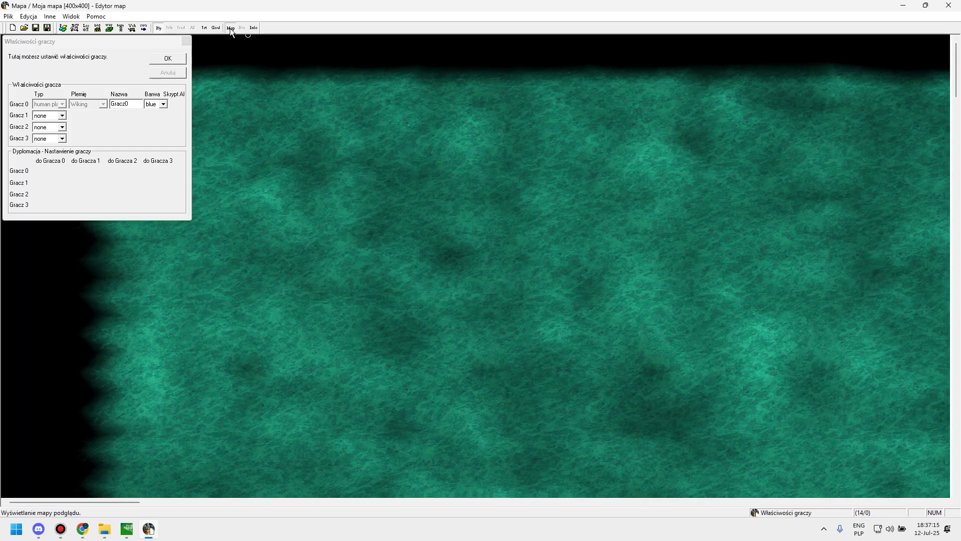
- Show the preview map and examine the coastline and the meadow area of the new map
{"action": "left_click", "coordinate": [230, 29]}
{"action": "left_click_drag", "start_coordinate": [100, 63], "coordinate": [28, 71]}
{"action": "left_click_drag", "start_coordinate": [522, 216], "coordinate": [935, 80]}
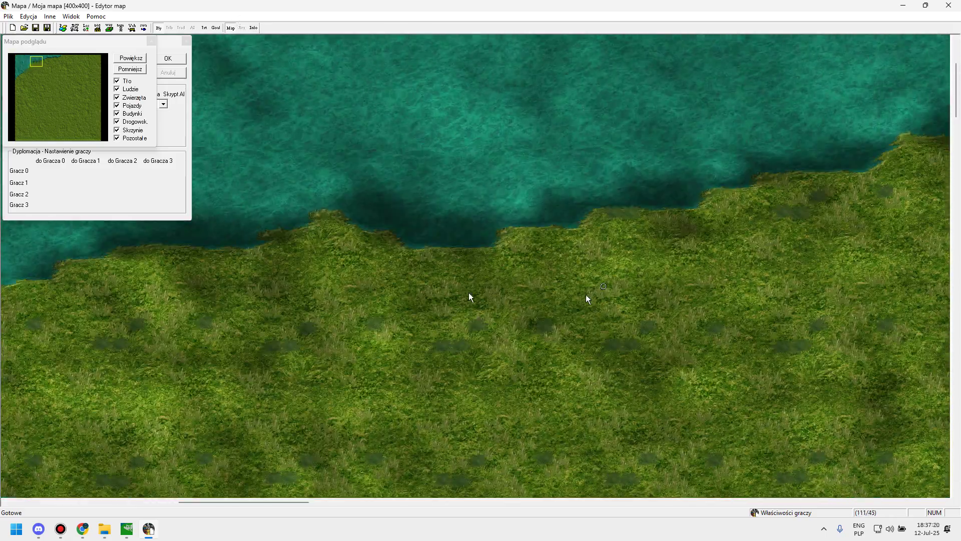
{"action": "left_click_drag", "start_coordinate": [215, 242], "coordinate": [429, 281]}
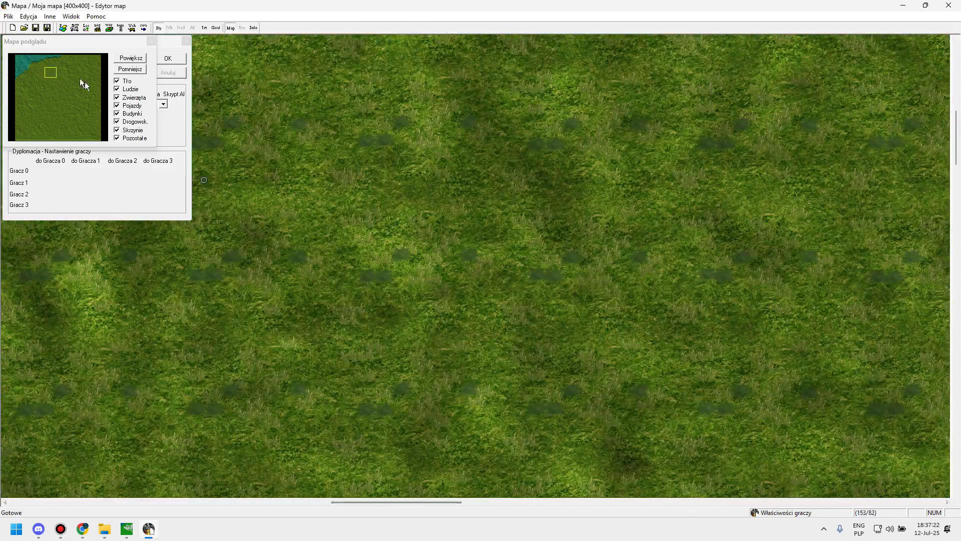
{"action": "left_click_drag", "start_coordinate": [85, 82], "coordinate": [32, 67]}
- Try raising the meadow terrain by 1 with the height level tool and undo it
{"action": "left_click", "coordinate": [74, 28]}
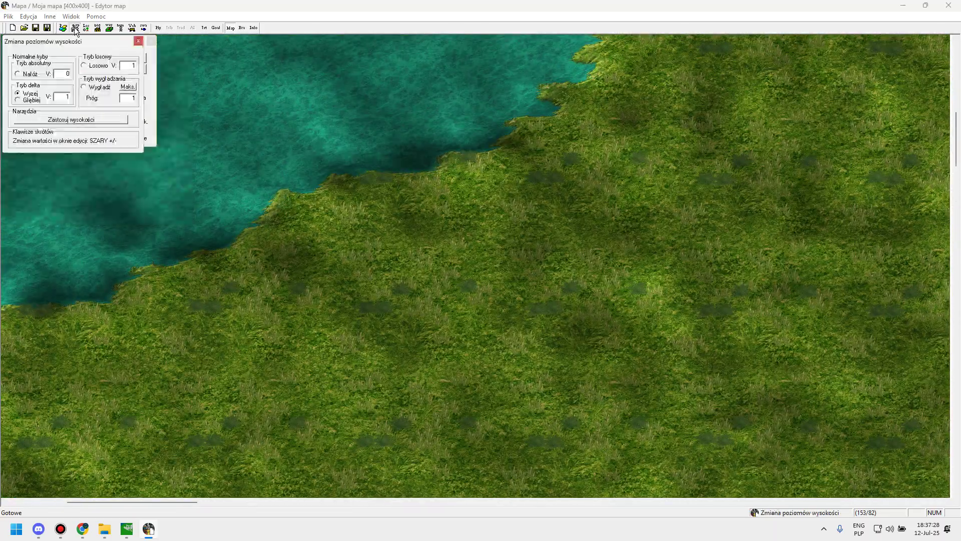
{"action": "left_click", "coordinate": [641, 233]}
{"action": "key", "text": "ctrl+z"}
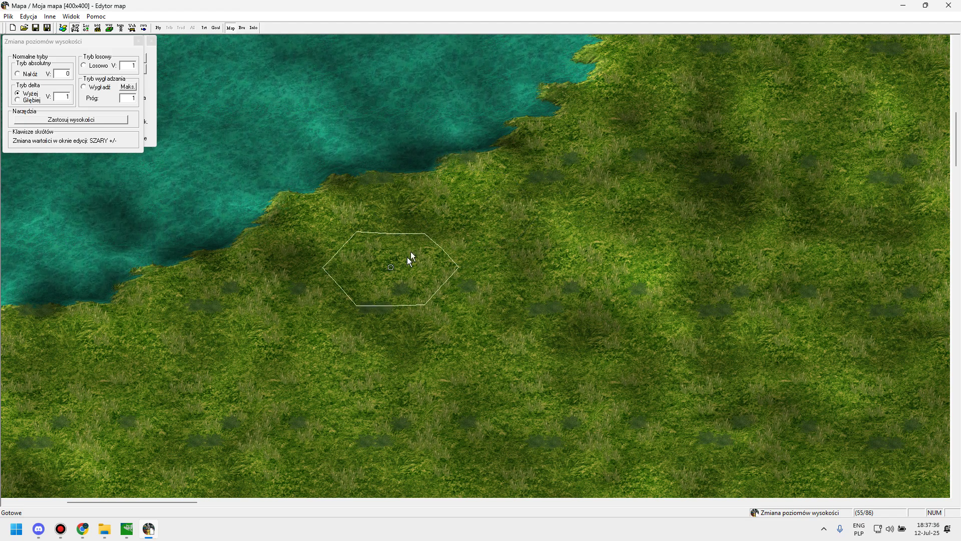
- Switch to GIMP and try filling the central dark grey mountain areas of the 02 map with its sampled green (179119)
{"action": "key", "text": "alt+Tab"}
{"action": "left_click", "coordinate": [422, 247]}
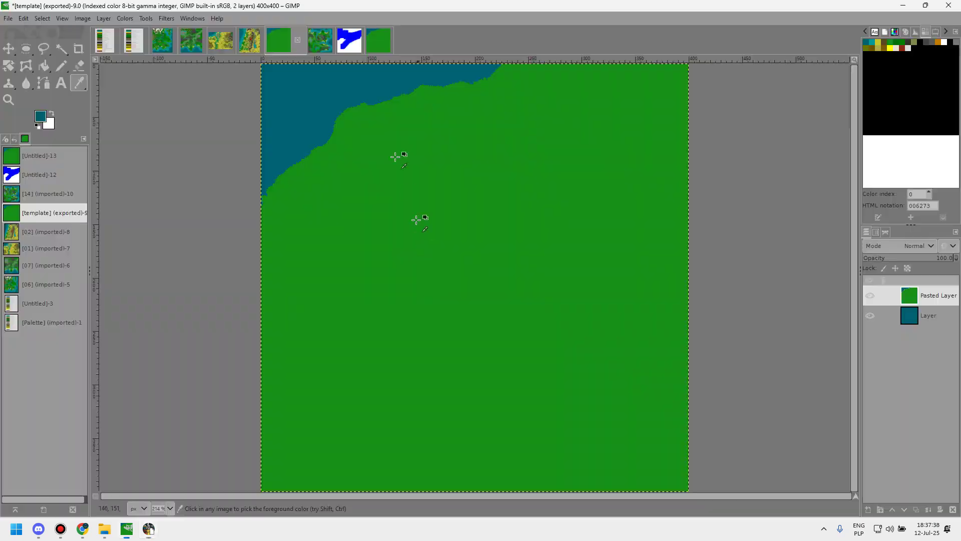
{"action": "left_click", "coordinate": [245, 48]}
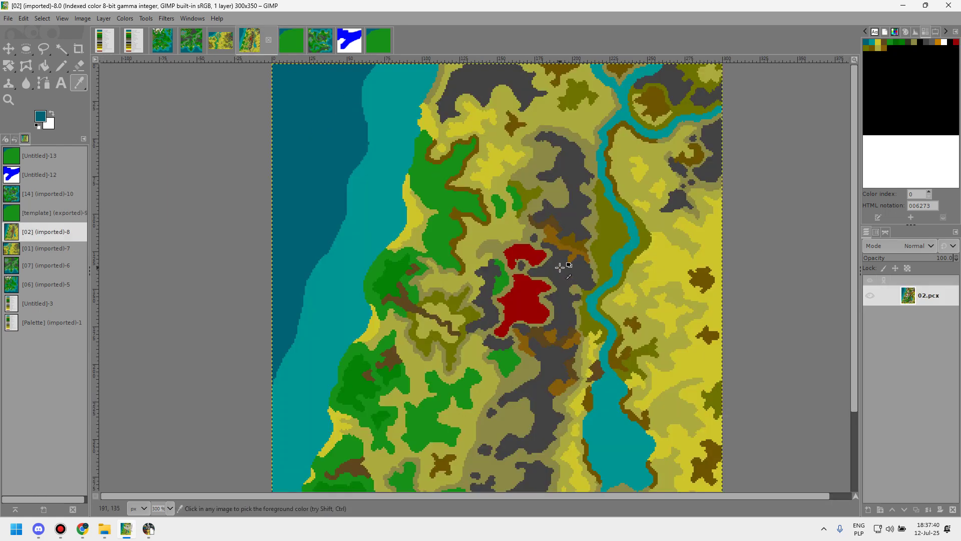
{"action": "scroll", "coordinate": [560, 268], "scroll_direction": "down", "scroll_amount": 3}
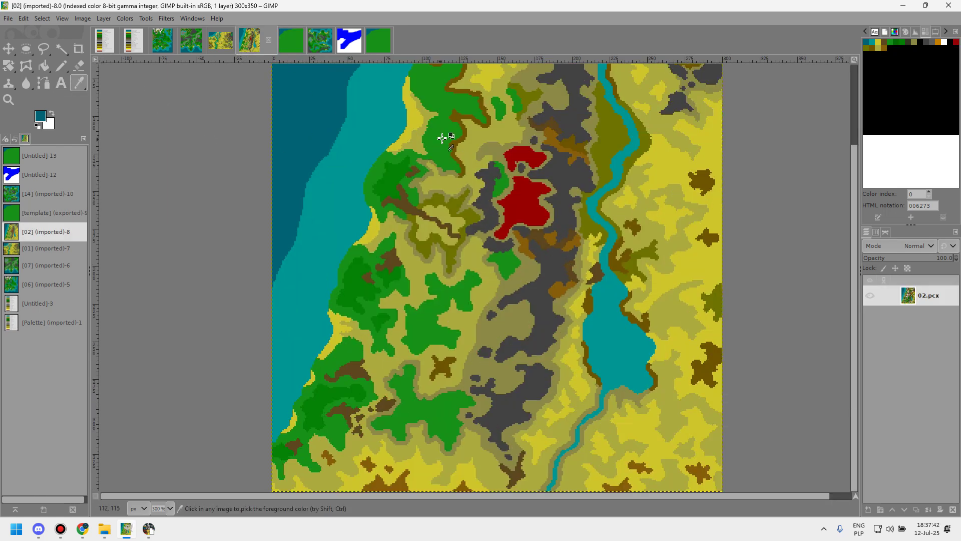
{"action": "left_click", "coordinate": [443, 139]}
{"action": "left_click", "coordinate": [44, 66]}
{"action": "left_click", "coordinate": [581, 116]}
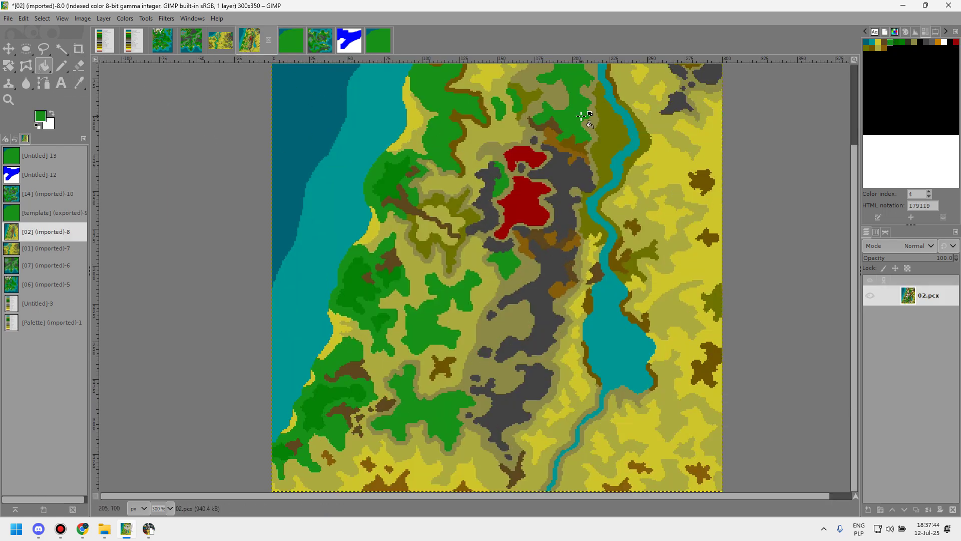
{"action": "left_click", "coordinate": [563, 173]}
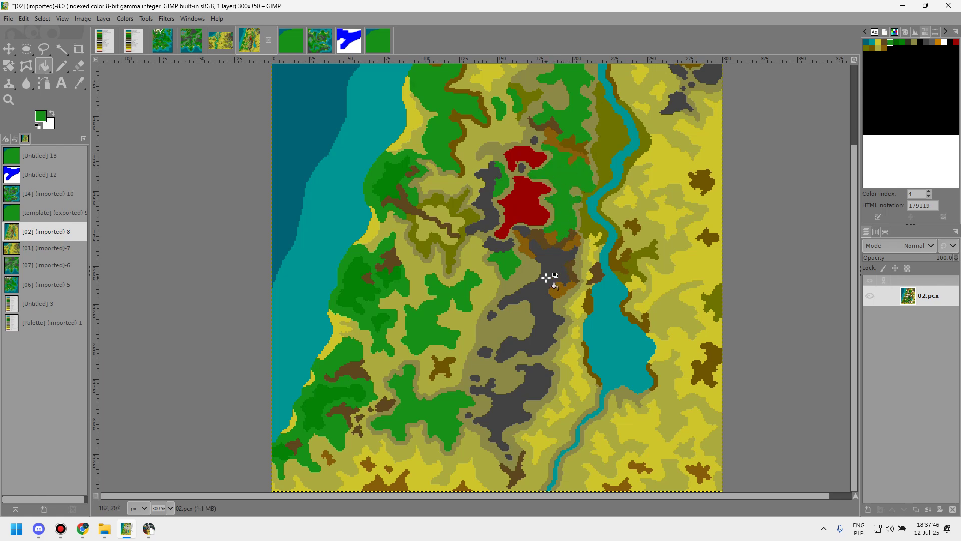
{"action": "left_click", "coordinate": [547, 277]}
{"action": "left_click", "coordinate": [532, 379]}
{"action": "scroll", "coordinate": [535, 320], "scroll_direction": "up", "scroll_amount": 3}
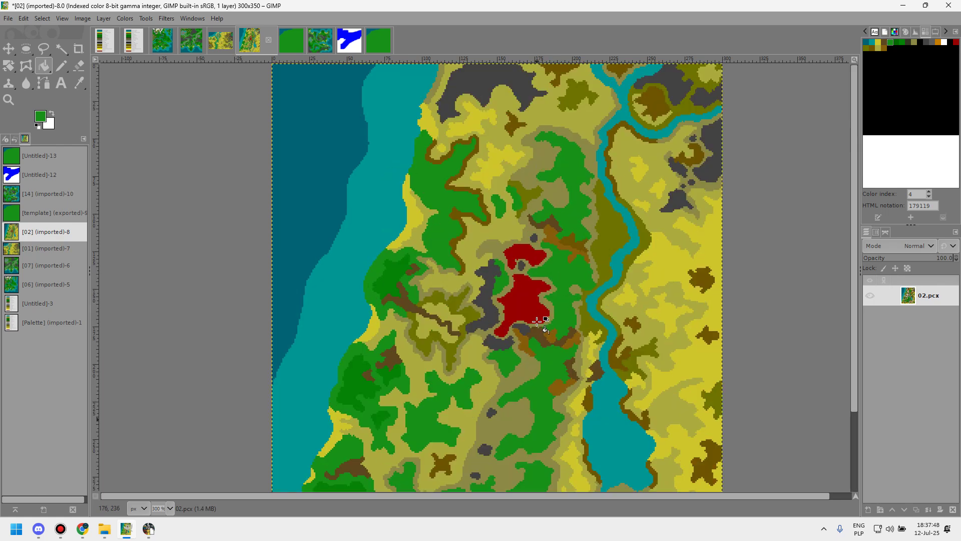
{"action": "scroll", "coordinate": [579, 317], "scroll_direction": "down", "scroll_amount": 3}
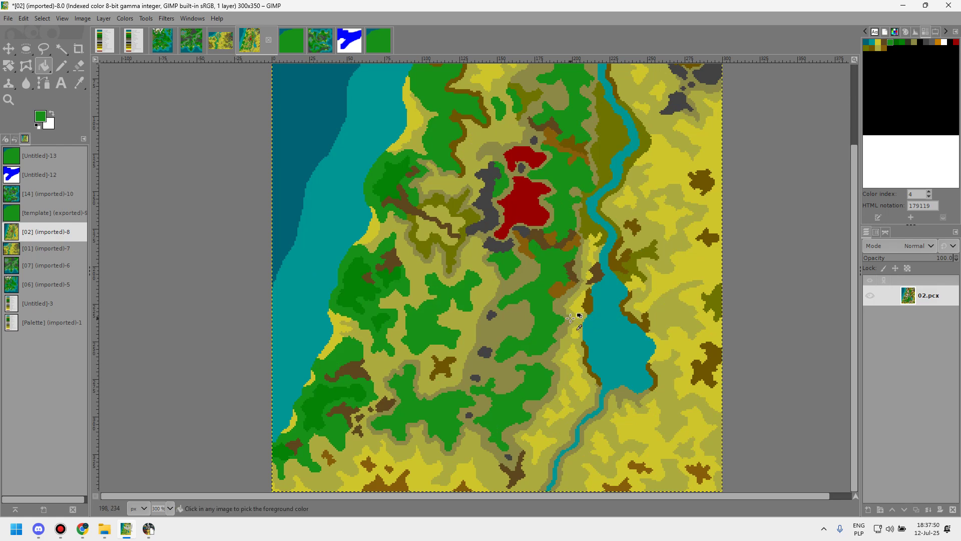
- Undo the four green fills on the 02 map
{"action": "key", "text": "ctrl+z"}
{"action": "key", "text": "ctrl+z"}
{"action": "key", "text": "ctrl+z"}
{"action": "key", "text": "ctrl+z"}
{"action": "scroll", "coordinate": [591, 136], "scroll_direction": "up", "scroll_amount": 3}
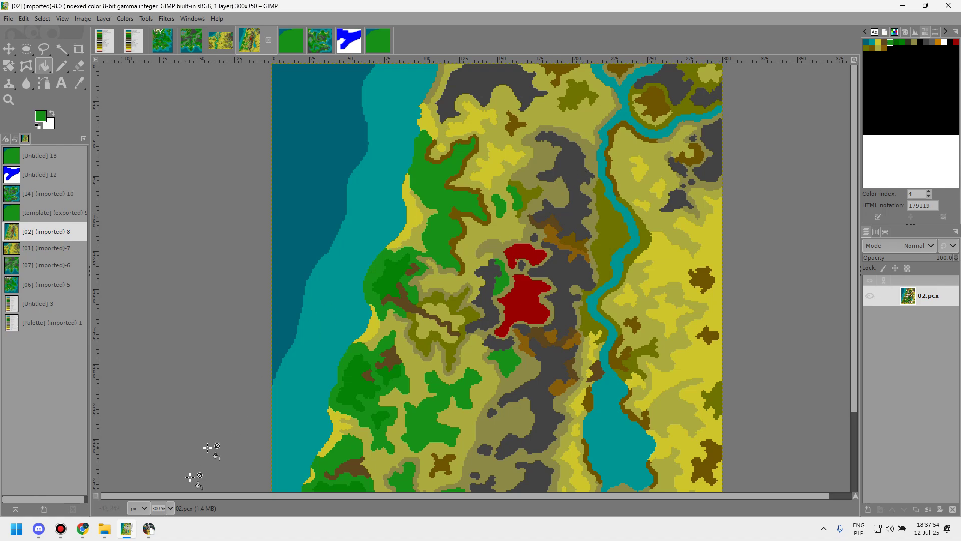
- Switch to the map editor and set up terrain texture painting with the Mountain texture and a larger brush
{"action": "left_click", "coordinate": [149, 528]}
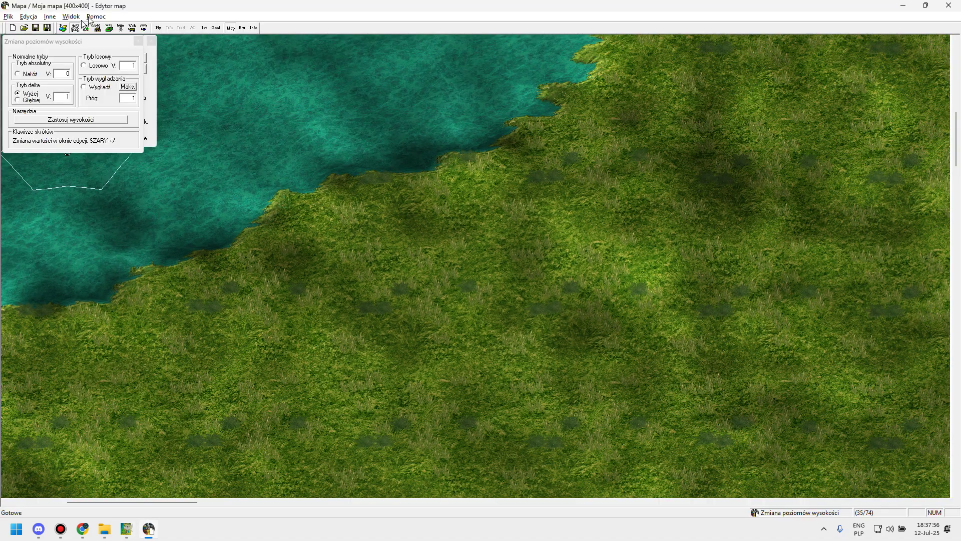
{"action": "left_click", "coordinate": [62, 28]}
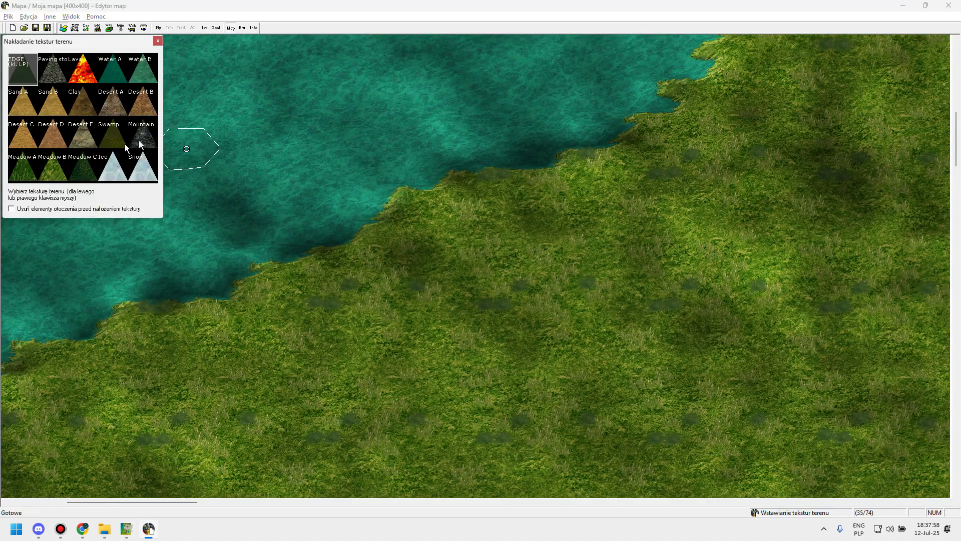
{"action": "middle_click", "coordinate": [659, 343]}
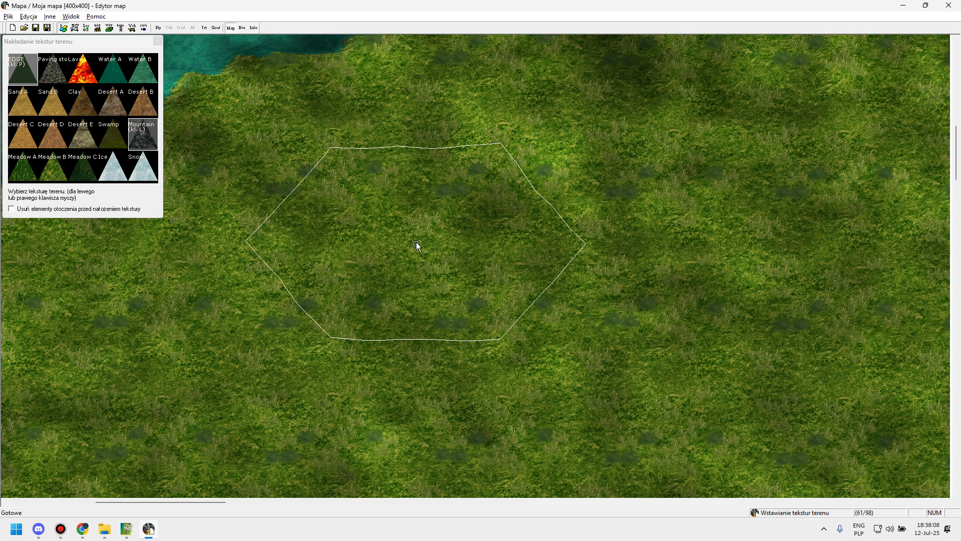
- Switch to Discord and watch the other participant's screen share in the CulturesNation Mapping Course channel
{"action": "key", "text": "alt+Tab"}
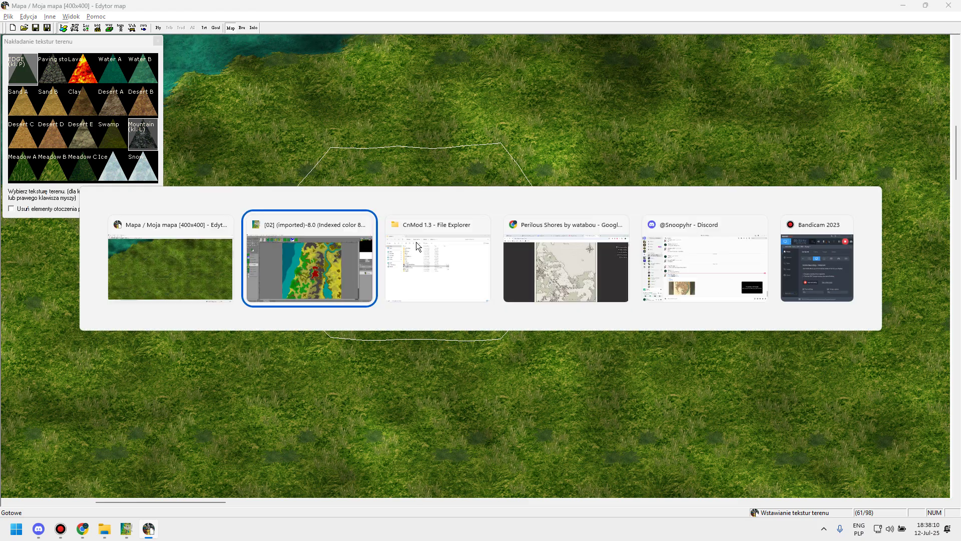
{"action": "key", "text": "Tab"}
{"action": "key", "text": "Tab"}
{"action": "key", "text": "Tab"}
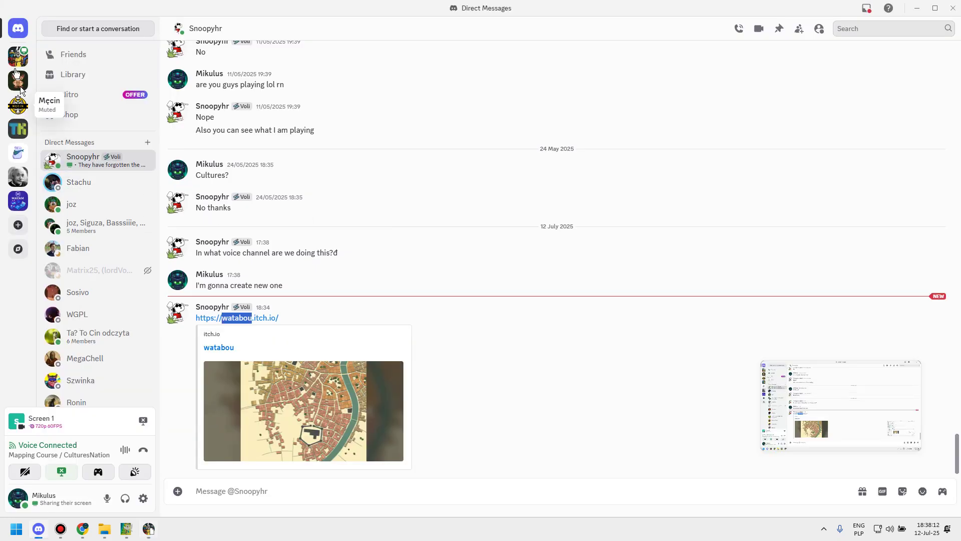
{"action": "left_click", "coordinate": [19, 58]}
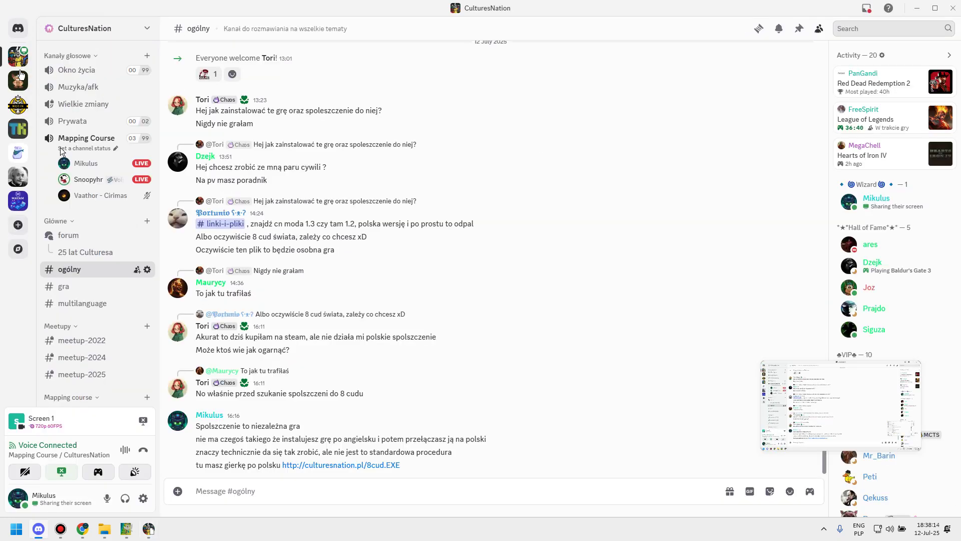
{"action": "mouse_move", "coordinate": [90, 179]}
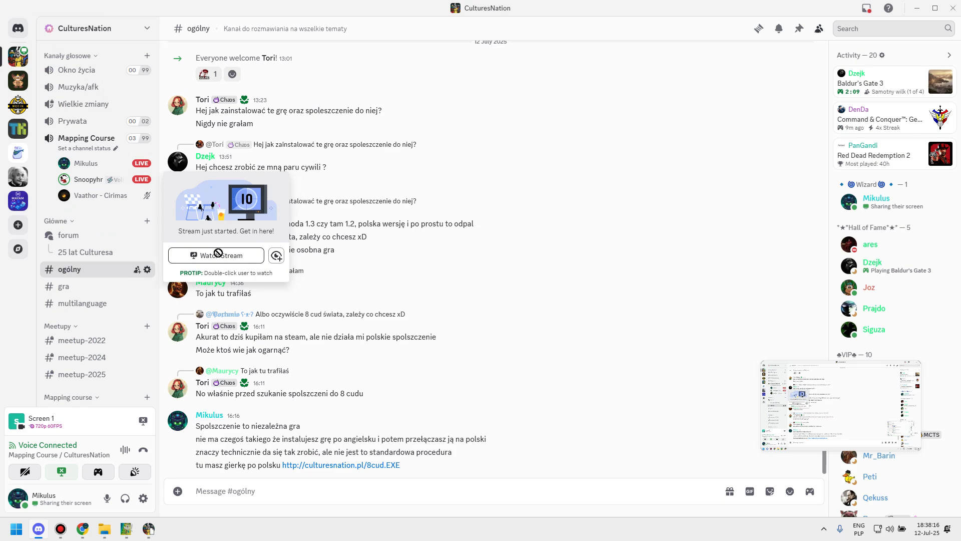
{"action": "left_click", "coordinate": [218, 255]}
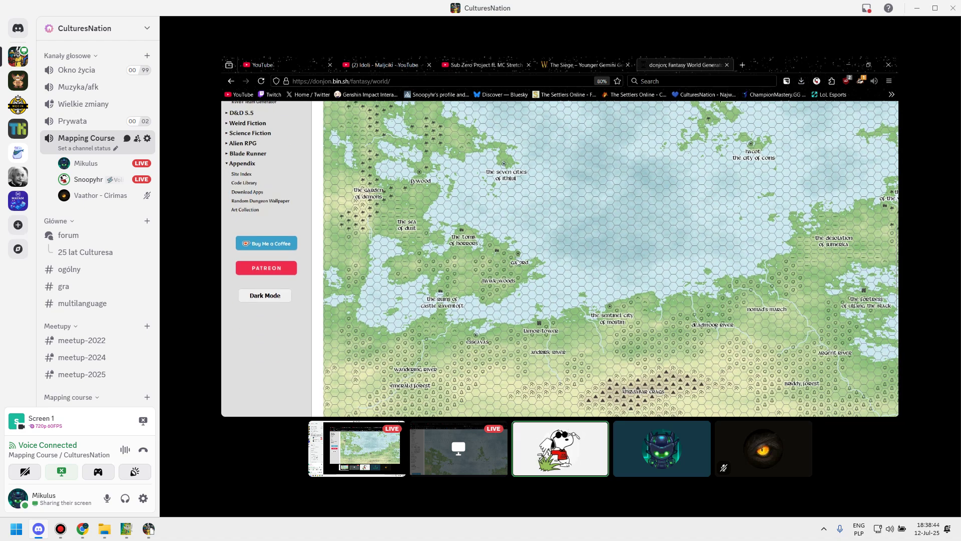
- Check the map editor briefly, return to the Discord call and stop watching the shared screen
{"action": "key", "text": "alt+Tab"}
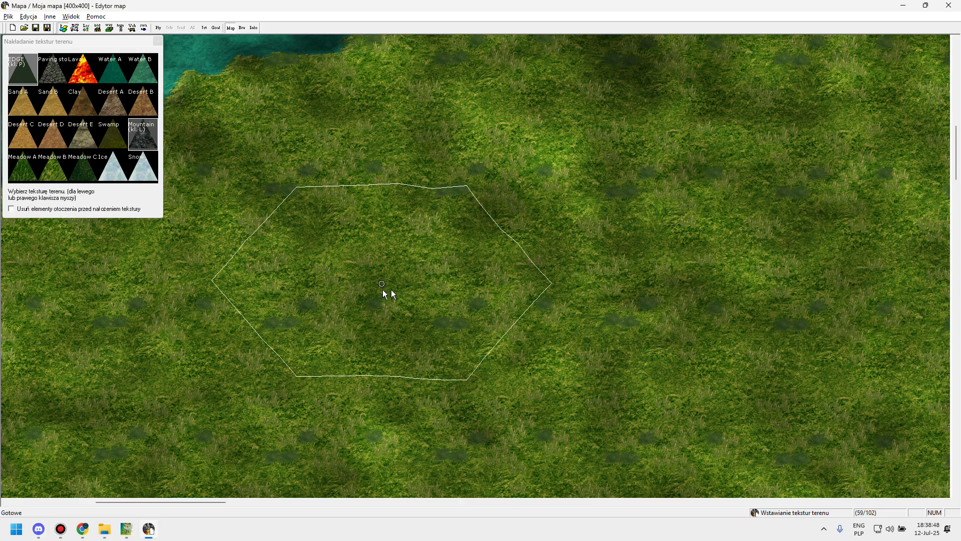
{"action": "key", "text": "alt+Tab"}
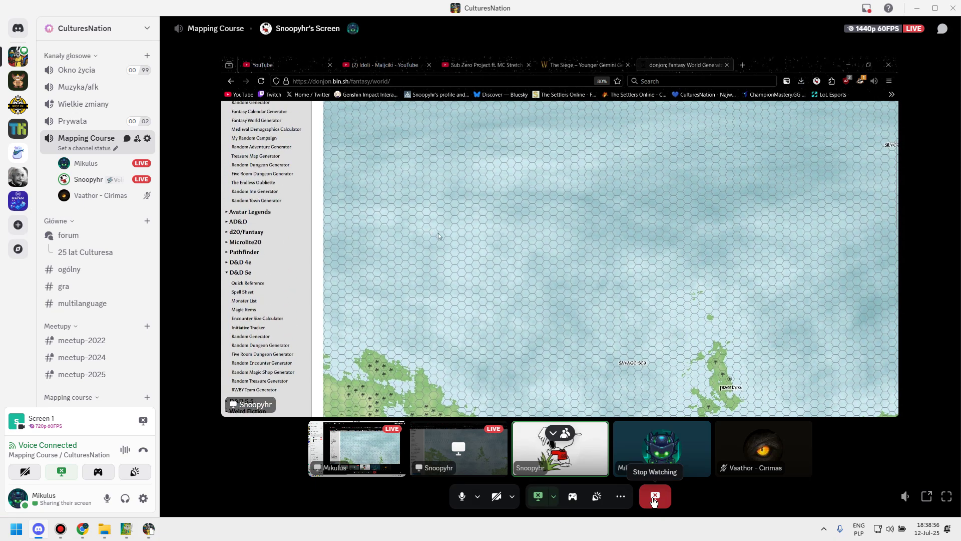
{"action": "left_click", "coordinate": [653, 498]}
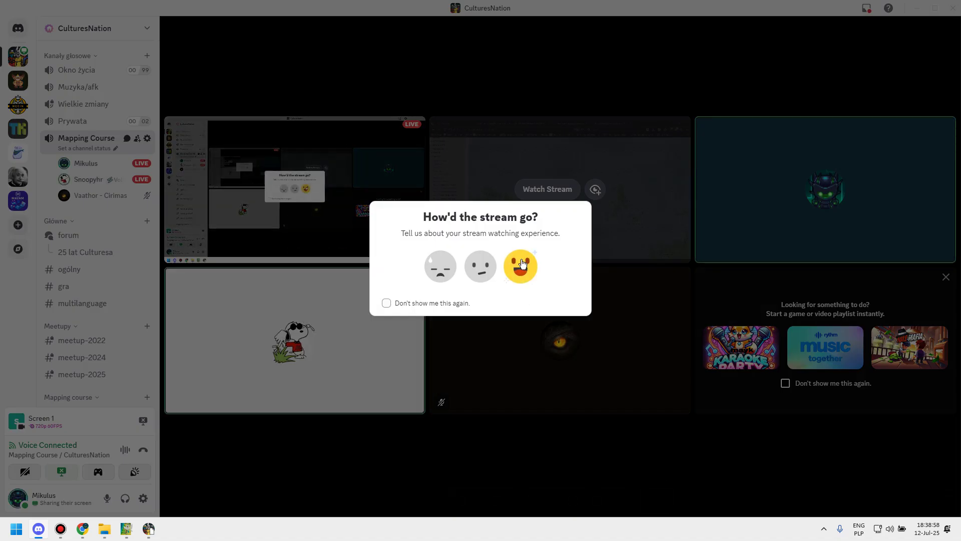
- Give the stream experience the happiest rating and open the mapping-text channel
{"action": "left_click", "coordinate": [521, 264]}
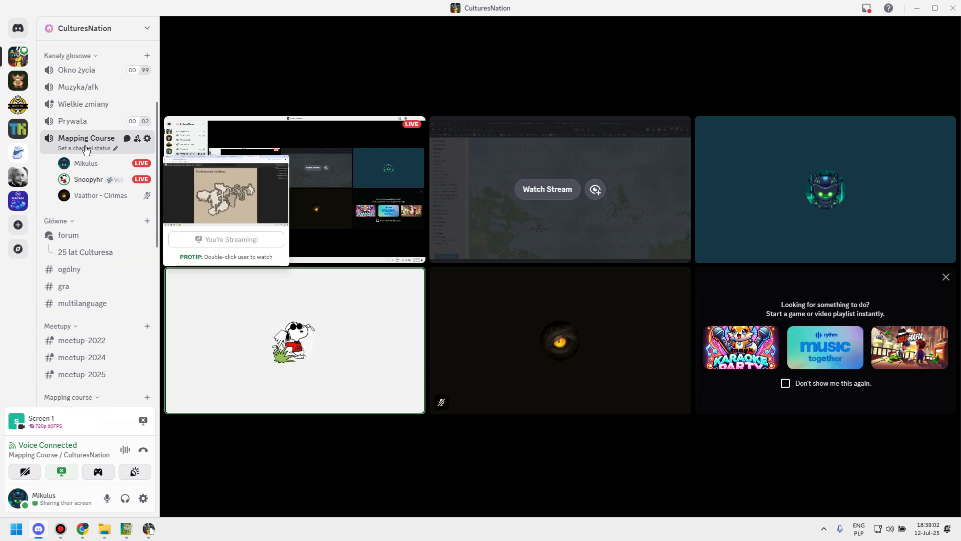
{"action": "scroll", "coordinate": [86, 303], "scroll_direction": "down", "scroll_amount": 4}
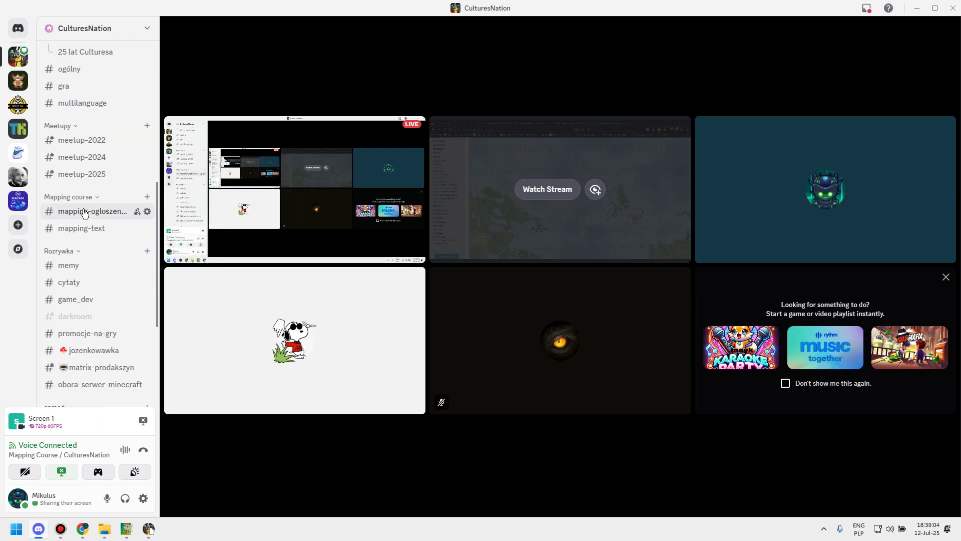
{"action": "left_click", "coordinate": [71, 229]}
- Switch to GIMP, try filling the grey mountain areas of the 02 map with green, and undo each fill
{"action": "key", "text": "alt+Tab"}
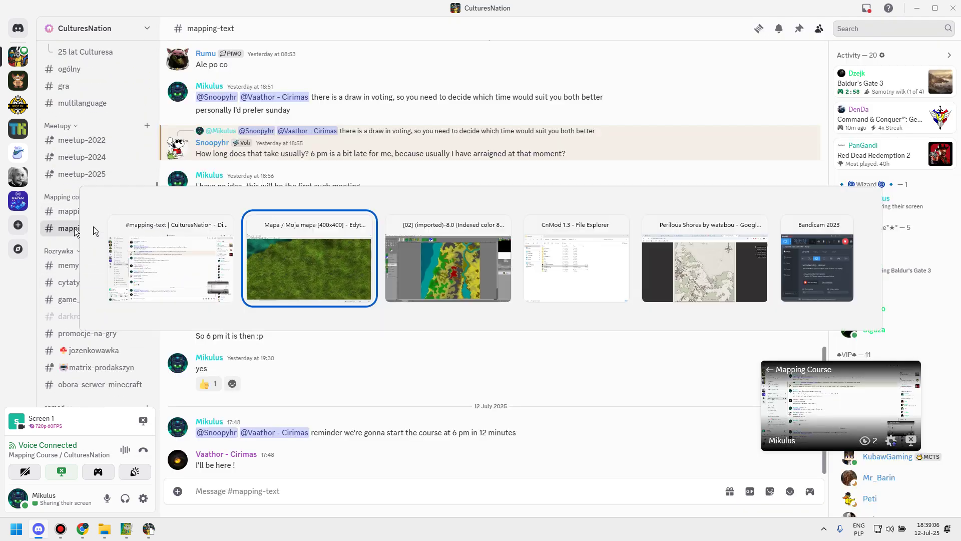
{"action": "key", "text": "alt+Tab"}
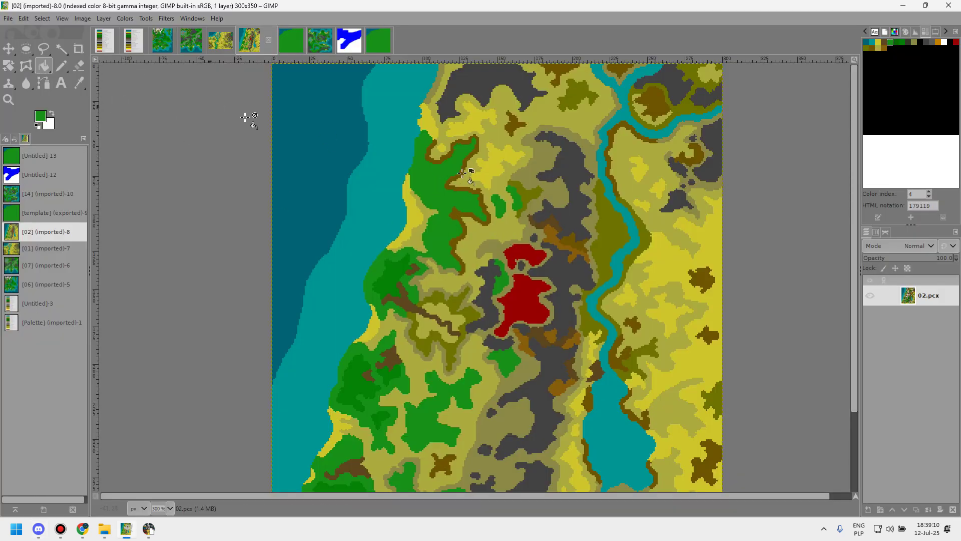
{"action": "left_click", "coordinate": [570, 176]}
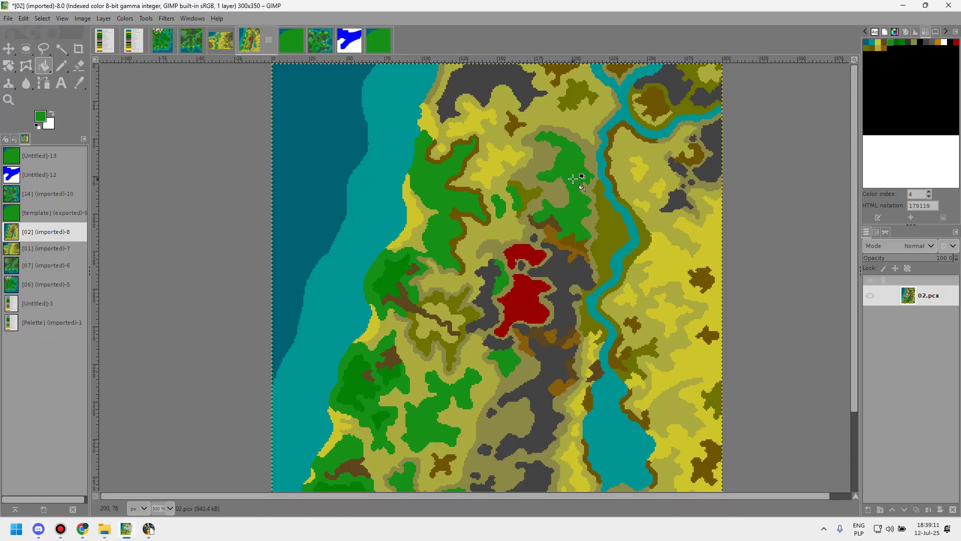
{"action": "key", "text": "ctrl+z"}
{"action": "left_click", "coordinate": [569, 155]}
{"action": "key", "text": "ctrl+z"}
{"action": "scroll", "coordinate": [579, 160], "scroll_direction": "down", "scroll_amount": 3}
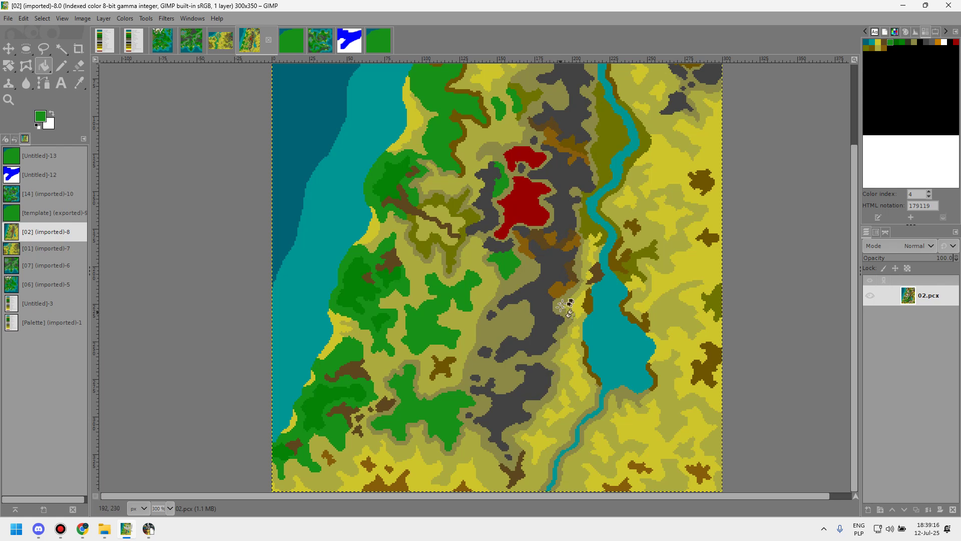
{"action": "scroll", "coordinate": [555, 265], "scroll_direction": "up", "scroll_amount": 3}
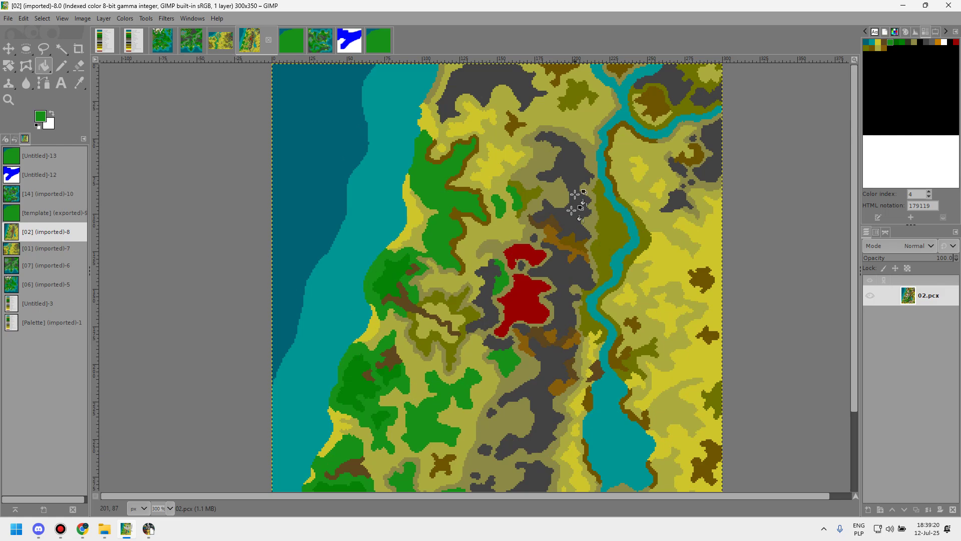
{"action": "scroll", "coordinate": [575, 204], "scroll_direction": "down", "scroll_amount": 3}
{"action": "left_click", "coordinate": [571, 205]}
{"action": "key", "text": "ctrl+z"}
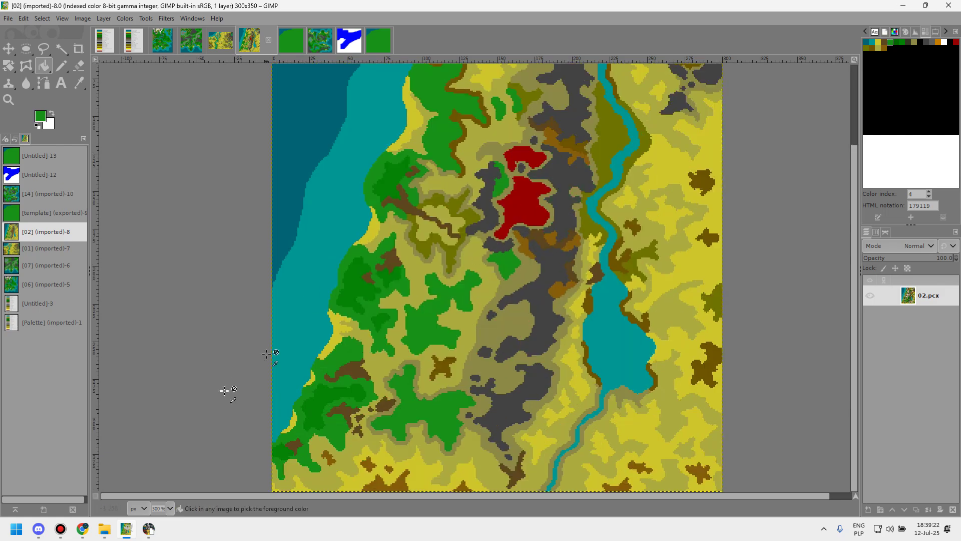
- Switch to the map editor and paint a large patch of Mountain texture on the grassland south of the water
{"action": "left_click", "coordinate": [149, 529]}
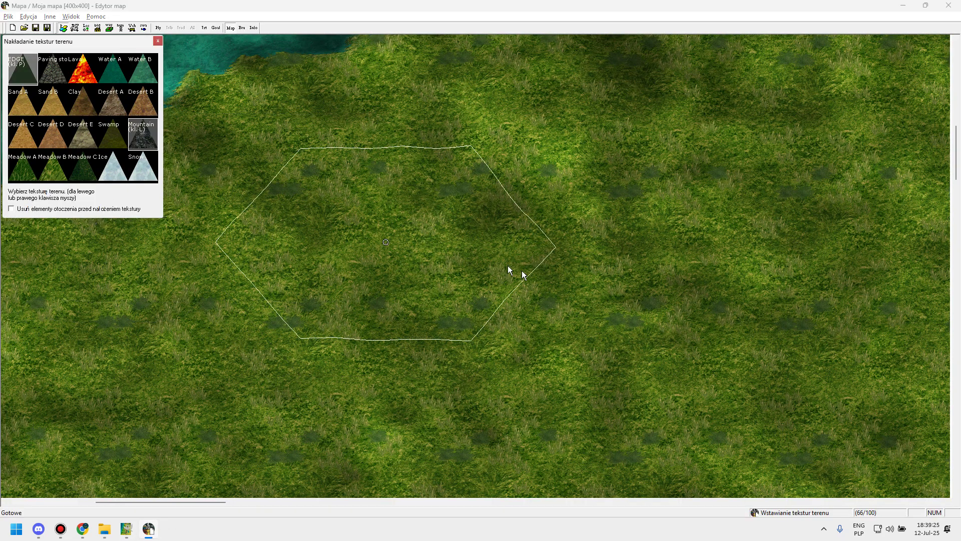
{"action": "mouse_move", "coordinate": [437, 283]}
{"action": "left_mouse_down"}
{"action": "mouse_move", "coordinate": [633, 233]}
{"action": "mouse_move", "coordinate": [545, 196]}
{"action": "left_mouse_up"}
{"action": "key", "text": "alt+Tab"}
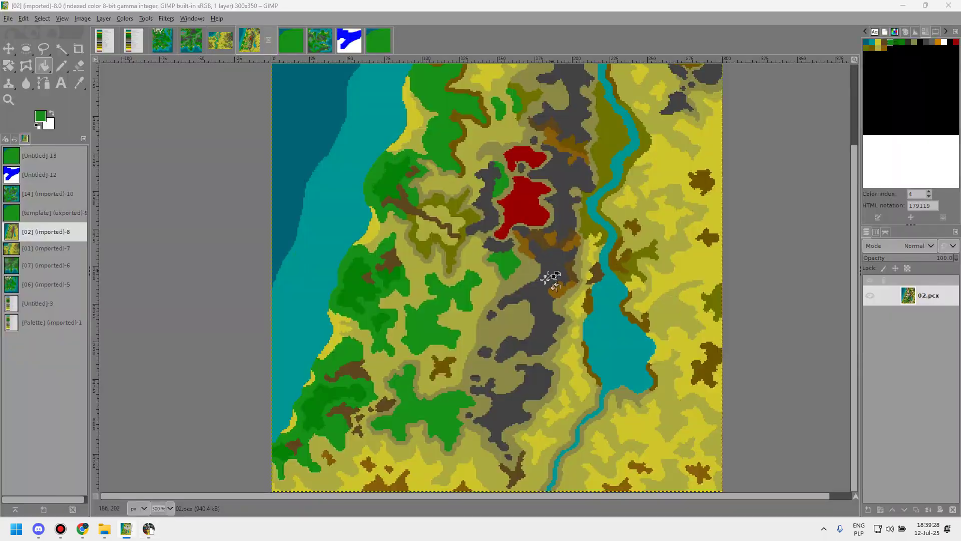
{"action": "key", "text": "alt+Tab"}
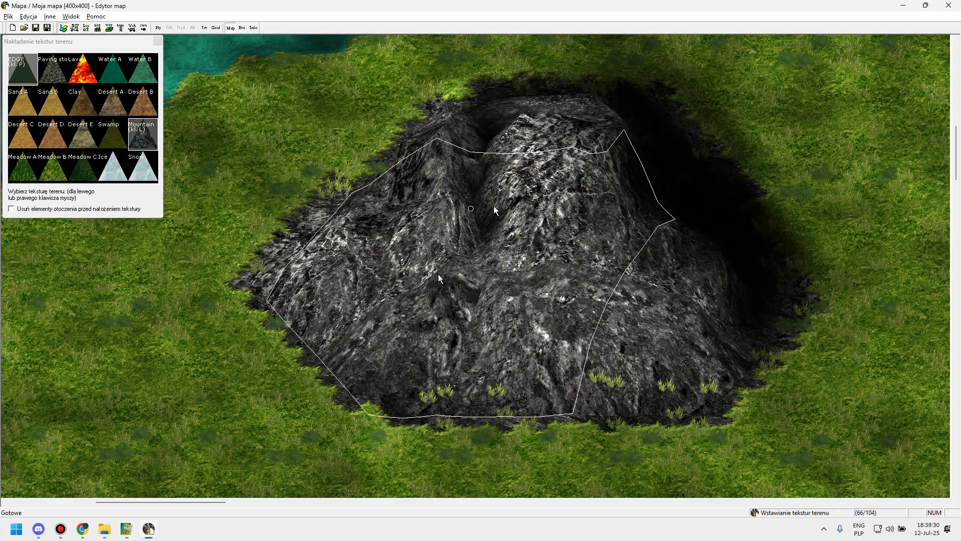
- Paint the Meadow B texture over the whole rocky mountain patch
{"action": "left_click", "coordinate": [57, 184]}
{"action": "left_click", "coordinate": [57, 181]}
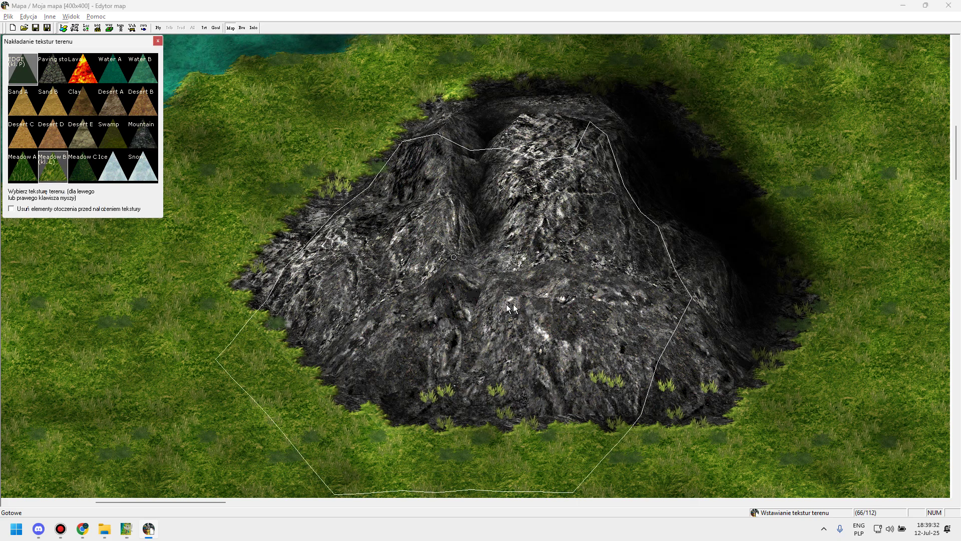
{"action": "mouse_move", "coordinate": [451, 210]}
{"action": "left_mouse_down"}
{"action": "mouse_move", "coordinate": [544, 201]}
{"action": "mouse_move", "coordinate": [479, 146]}
{"action": "mouse_move", "coordinate": [608, 237]}
{"action": "mouse_move", "coordinate": [668, 239]}
{"action": "mouse_move", "coordinate": [506, 302]}
{"action": "mouse_move", "coordinate": [506, 193]}
{"action": "mouse_move", "coordinate": [548, 215]}
{"action": "mouse_move", "coordinate": [510, 197]}
{"action": "left_mouse_up"}
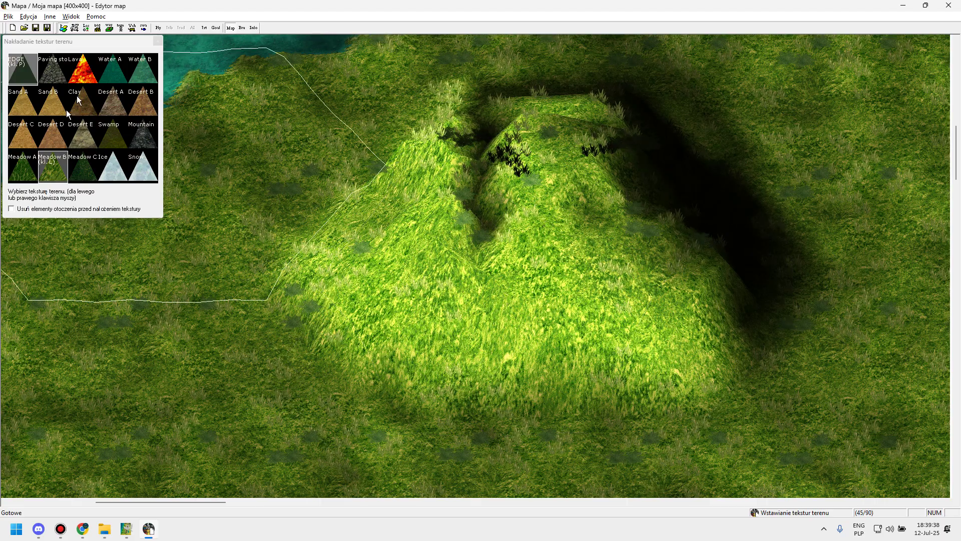
{"action": "middle_click", "coordinate": [472, 198]}
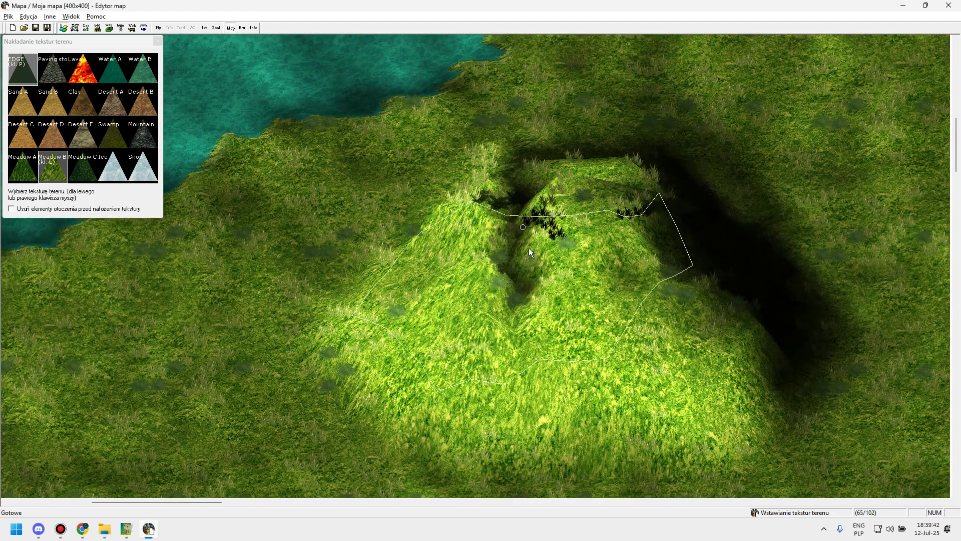
- Switch to GIMP, pick the dark teal sea colour in the template image, and set the Pencil size to 10
{"action": "key", "text": "alt+Tab"}
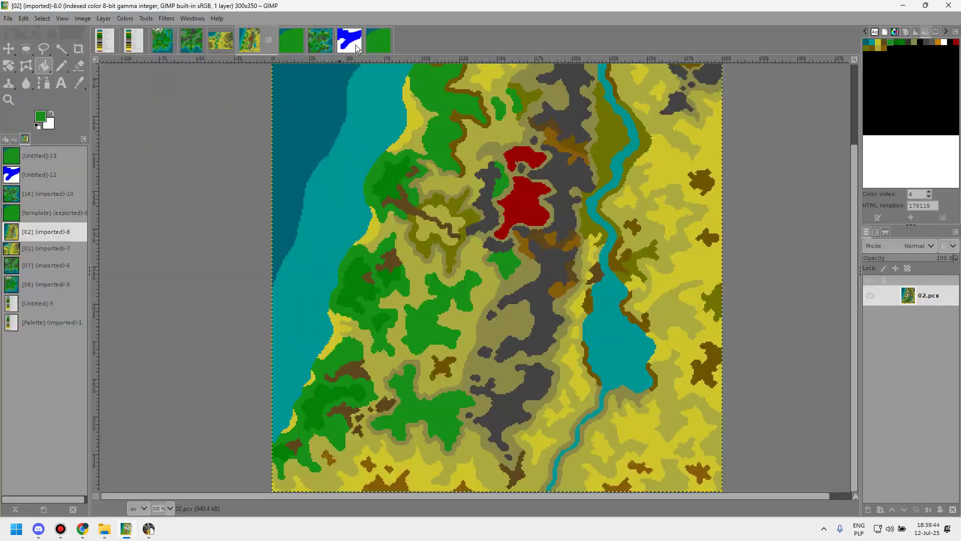
{"action": "left_click", "coordinate": [287, 43]}
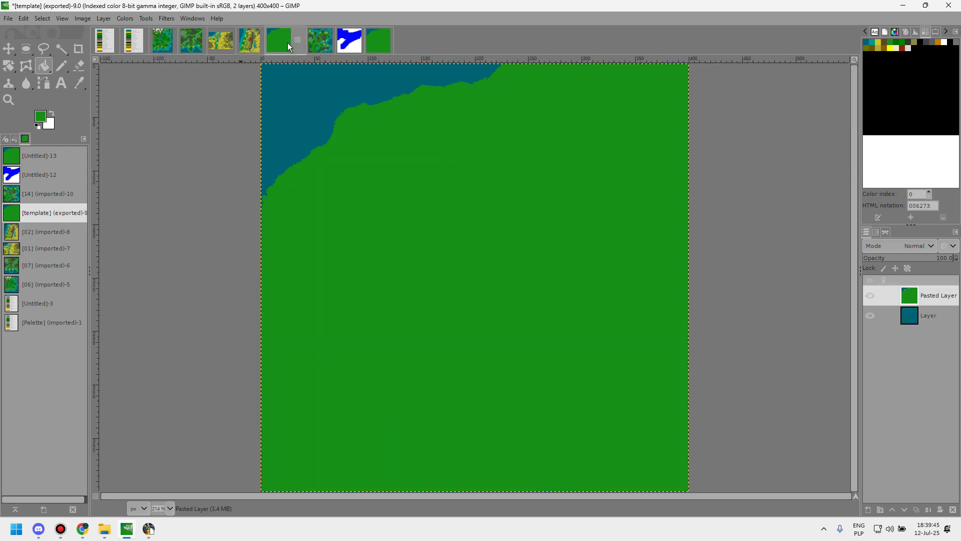
{"action": "left_click", "coordinate": [80, 88]}
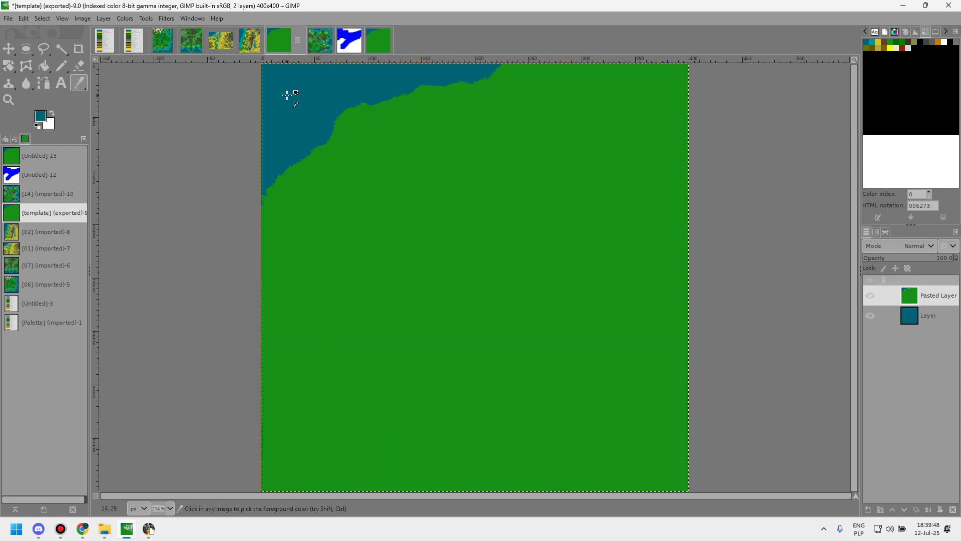
{"action": "key", "text": "n"}
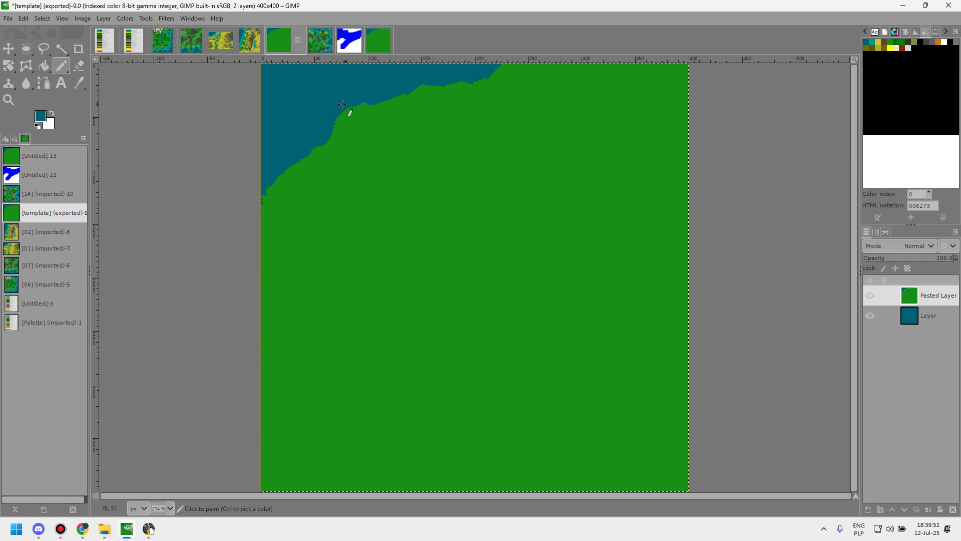
{"action": "left_click", "coordinate": [935, 32]}
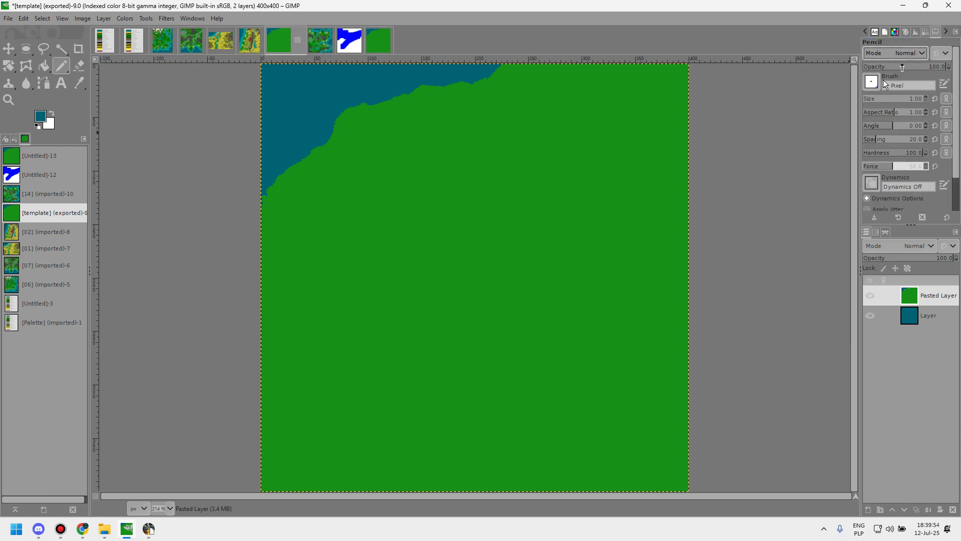
{"action": "left_click", "coordinate": [927, 97]}
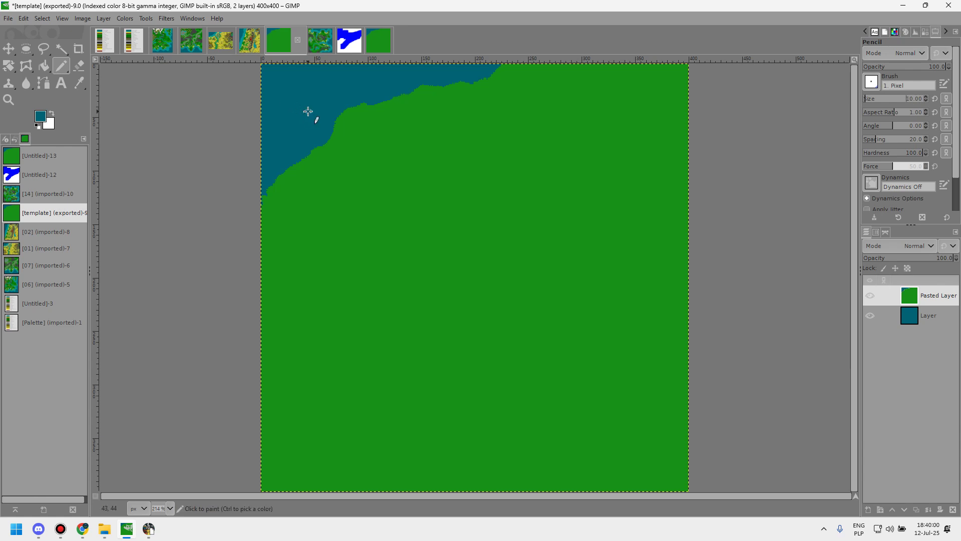
- Undo a trial stroke, set the pencil's aspect ratio to 0, and draw a winding river from the sea southeast across the land
{"action": "mouse_move", "coordinate": [356, 122]}
{"action": "left_mouse_down"}
{"action": "mouse_move", "coordinate": [384, 165]}
{"action": "mouse_move", "coordinate": [388, 195]}
{"action": "mouse_move", "coordinate": [460, 223]}
{"action": "mouse_move", "coordinate": [501, 286]}
{"action": "left_mouse_up"}
{"action": "key", "text": "ctrl+z"}
{"action": "type", "text": "0"}
{"action": "key", "text": "Return"}
{"action": "mouse_move", "coordinate": [347, 112]}
{"action": "left_mouse_down"}
{"action": "mouse_move", "coordinate": [367, 153]}
{"action": "mouse_move", "coordinate": [381, 199]}
{"action": "mouse_move", "coordinate": [523, 248]}
{"action": "mouse_move", "coordinate": [585, 350]}
{"action": "mouse_move", "coordinate": [613, 360]}
{"action": "left_mouse_up"}
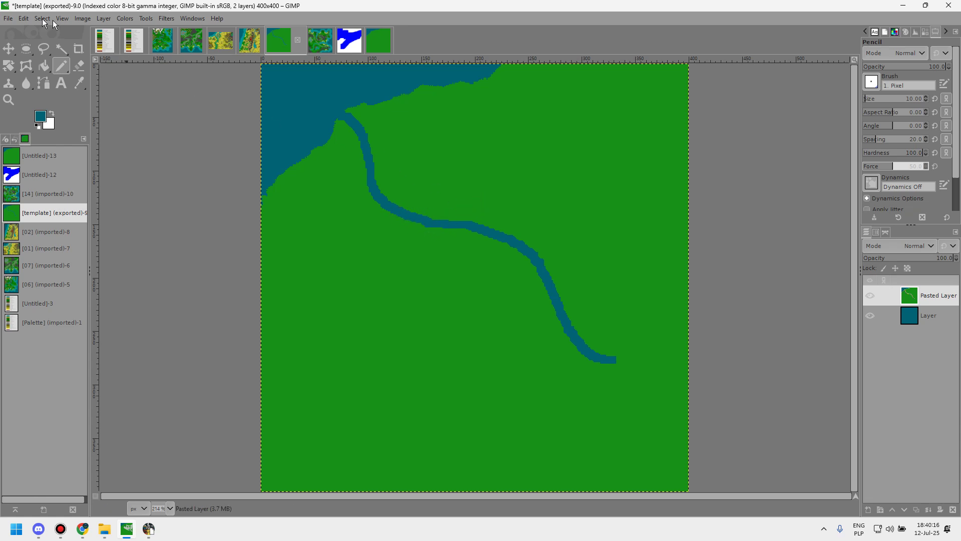
- Export the updated image to template.pcx and start a new map in the map editor
{"action": "left_click", "coordinate": [8, 18]}
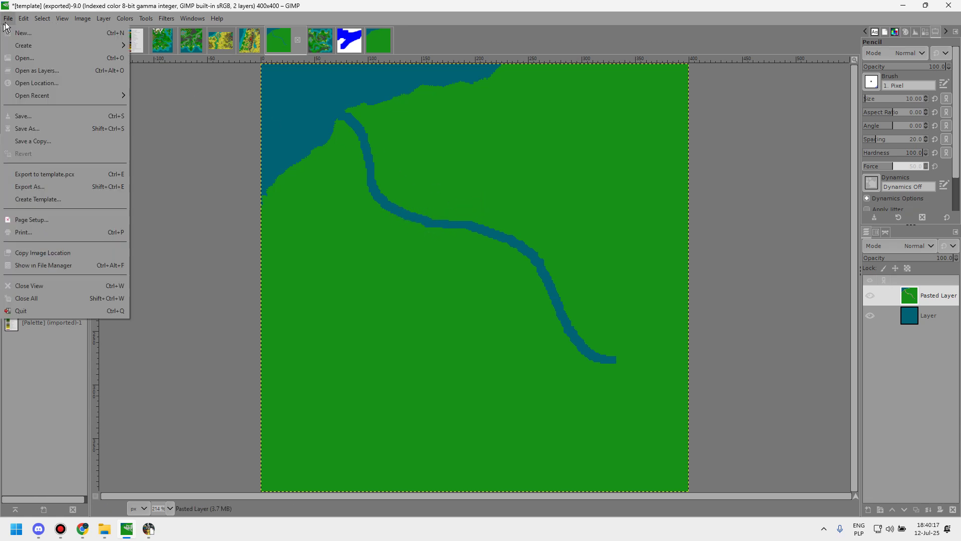
{"action": "left_click", "coordinate": [56, 178]}
{"action": "left_click", "coordinate": [149, 529]}
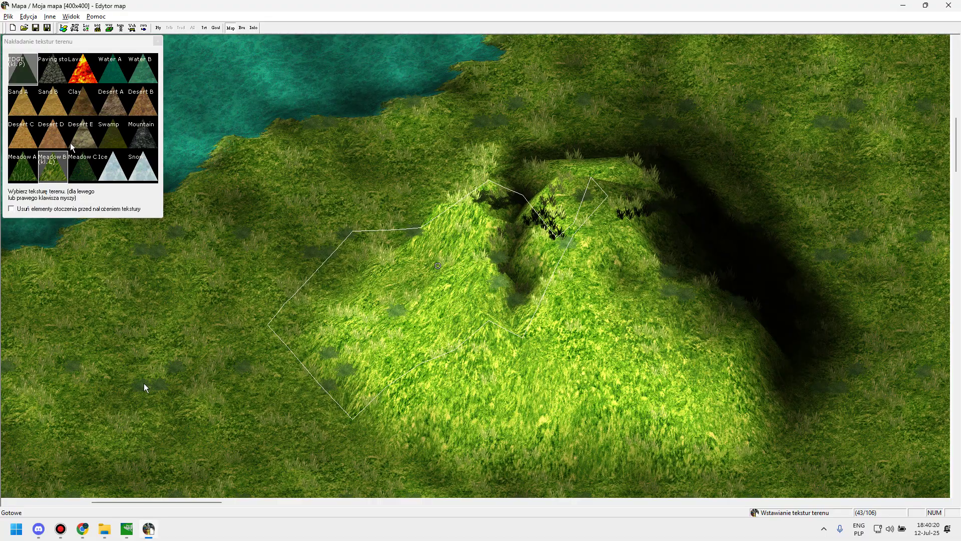
{"action": "left_click", "coordinate": [8, 17]}
{"action": "left_click", "coordinate": [21, 26]}
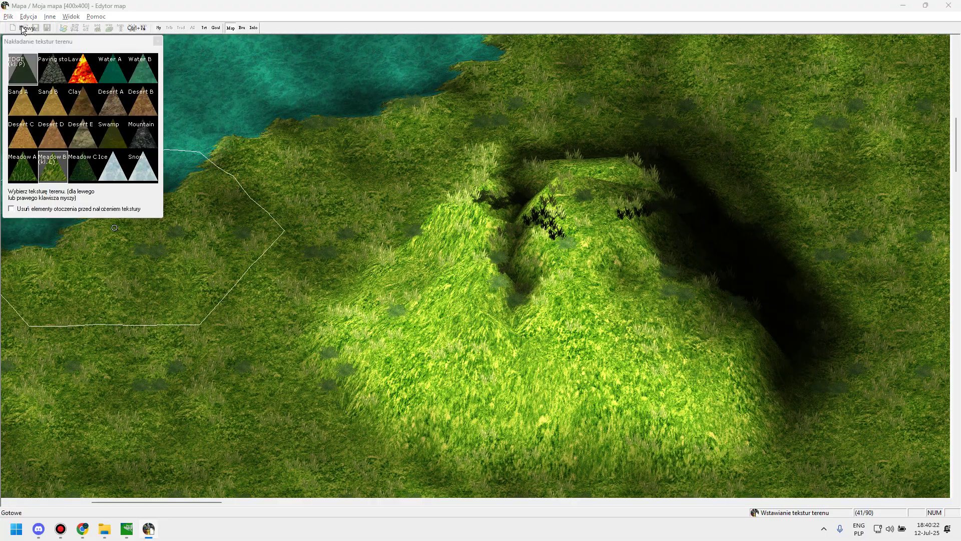
{"action": "left_click", "coordinate": [481, 284]}
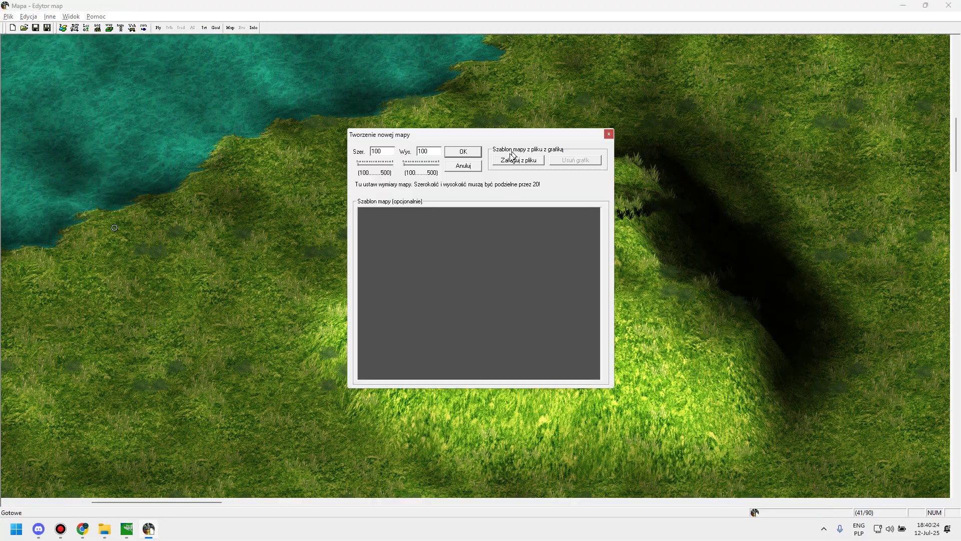
- Load the exported river template from file and create the new map at 400 × 400
{"action": "left_click", "coordinate": [502, 166]}
{"action": "double_click", "coordinate": [440, 223]}
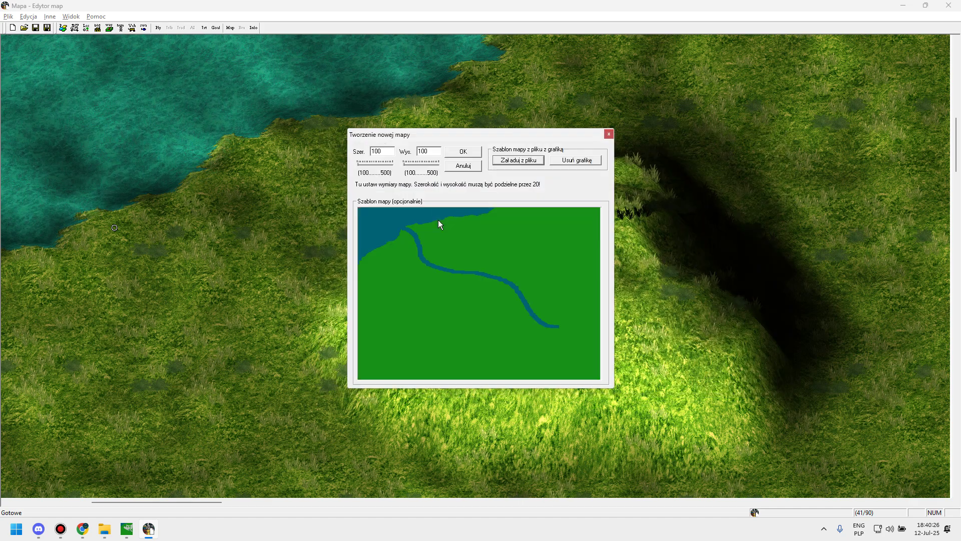
{"action": "left_click_drag", "start_coordinate": [385, 151], "coordinate": [363, 154]}
{"action": "type", "text": "400"}
{"action": "left_click", "coordinate": [458, 153]}
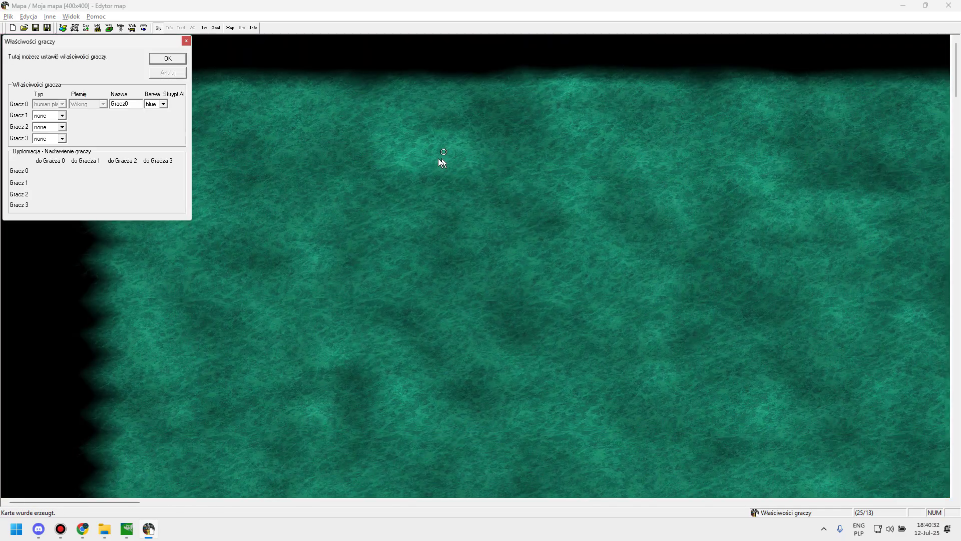
- Examine the generated river along its course in the new map and compare it with the template in GIMP
{"action": "left_click", "coordinate": [444, 152]}
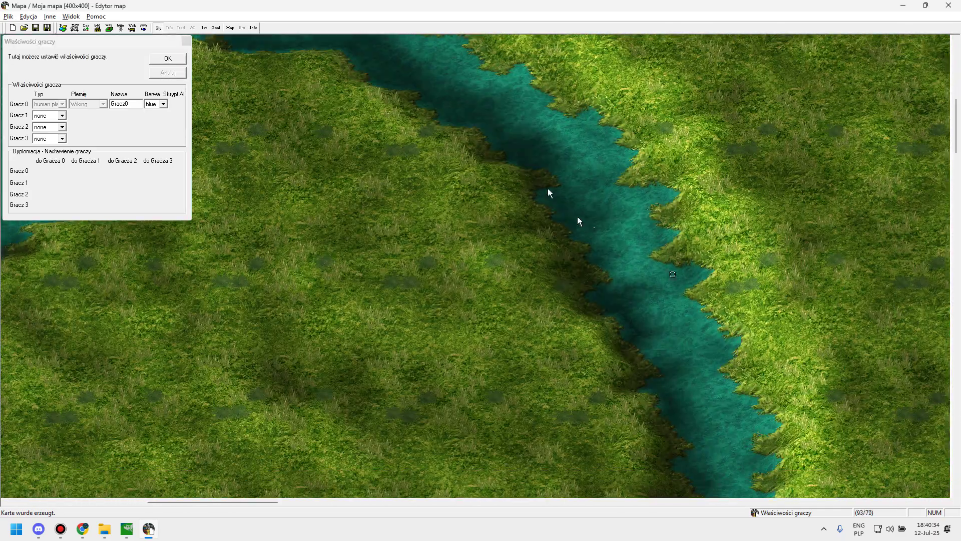
{"action": "key", "text": "alt+Tab"}
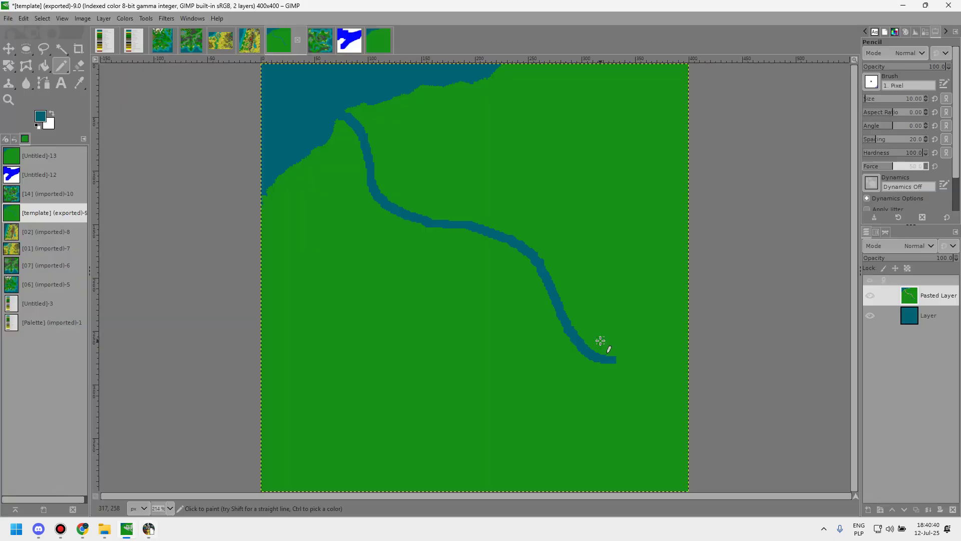
{"action": "key", "text": "alt+Tab"}
{"action": "key", "text": "Tab"}
{"action": "key", "text": "Tab"}
{"action": "key", "text": "Tab"}
{"action": "key", "text": "Tab"}
{"action": "key", "text": "Tab"}
{"action": "key", "text": "Tab"}
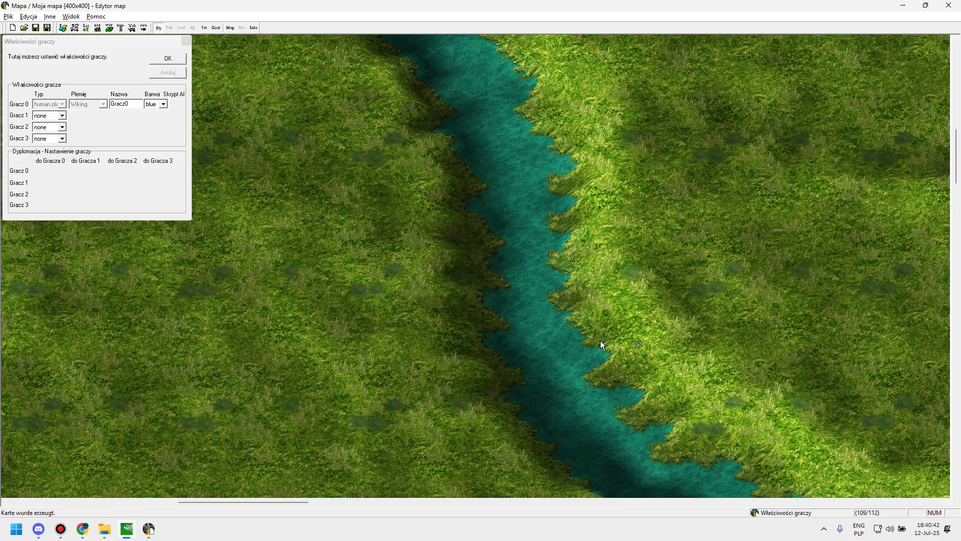
{"action": "mouse_move", "coordinate": [534, 267]}
{"action": "left_mouse_down"}
{"action": "mouse_move", "coordinate": [350, 43]}
{"action": "mouse_move", "coordinate": [418, 81]}
{"action": "mouse_move", "coordinate": [481, 143]}
{"action": "left_mouse_up"}
{"action": "left_click_drag", "start_coordinate": [530, 232], "coordinate": [862, 514]}
{"action": "left_click_drag", "start_coordinate": [551, 355], "coordinate": [858, 399]}
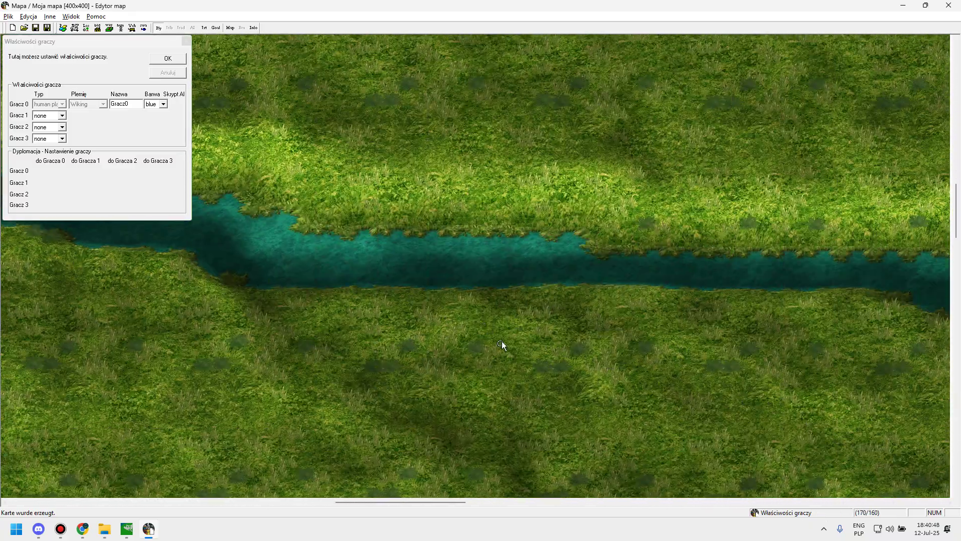
- Switch to GIMP, return to the river template after a glance at 02.pcx, and set the pencil size to 1
{"action": "key", "text": "alt+Tab"}
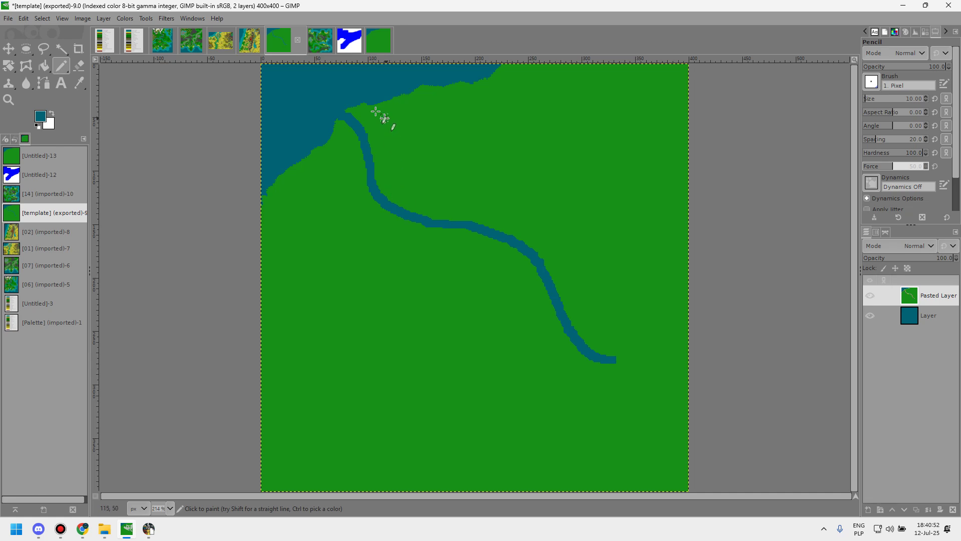
{"action": "left_click", "coordinate": [249, 40]}
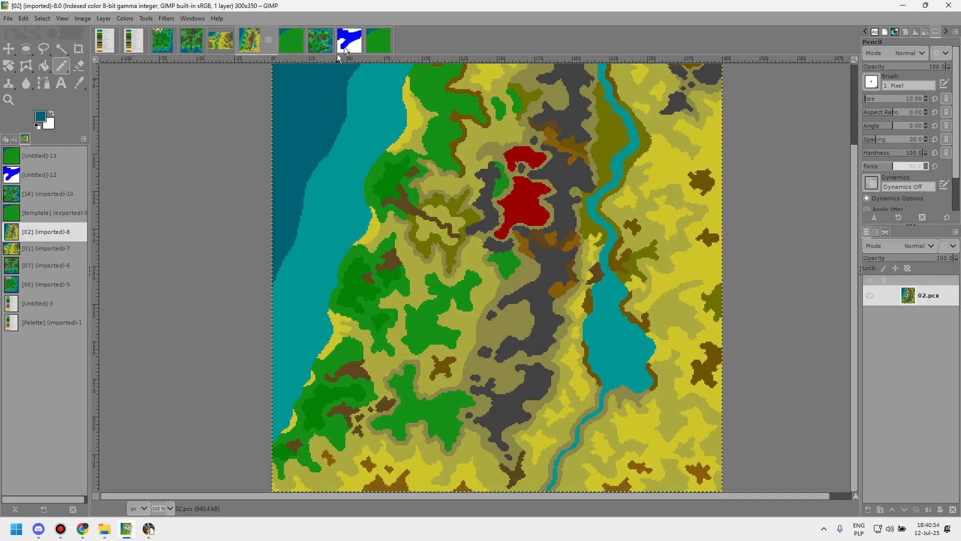
{"action": "left_click", "coordinate": [374, 40]}
{"action": "left_click", "coordinate": [278, 40]}
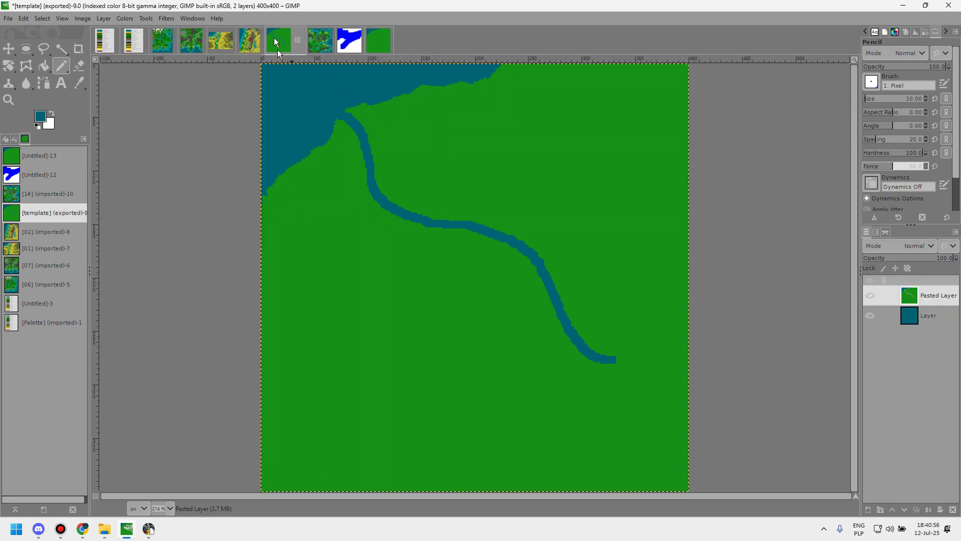
{"action": "scroll", "coordinate": [365, 123], "scroll_direction": "up", "scroll_amount": 8}
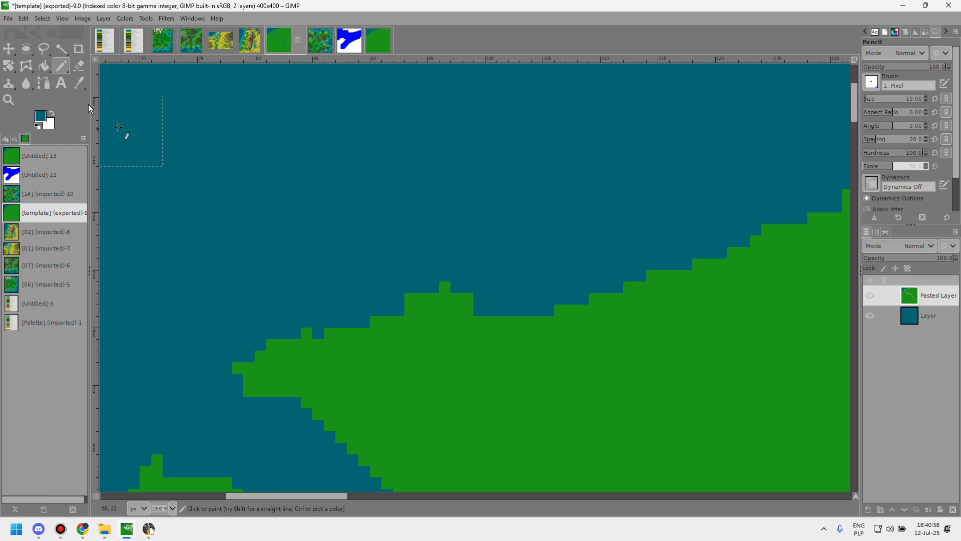
{"action": "left_click", "coordinate": [61, 83]}
{"action": "left_click", "coordinate": [60, 72]}
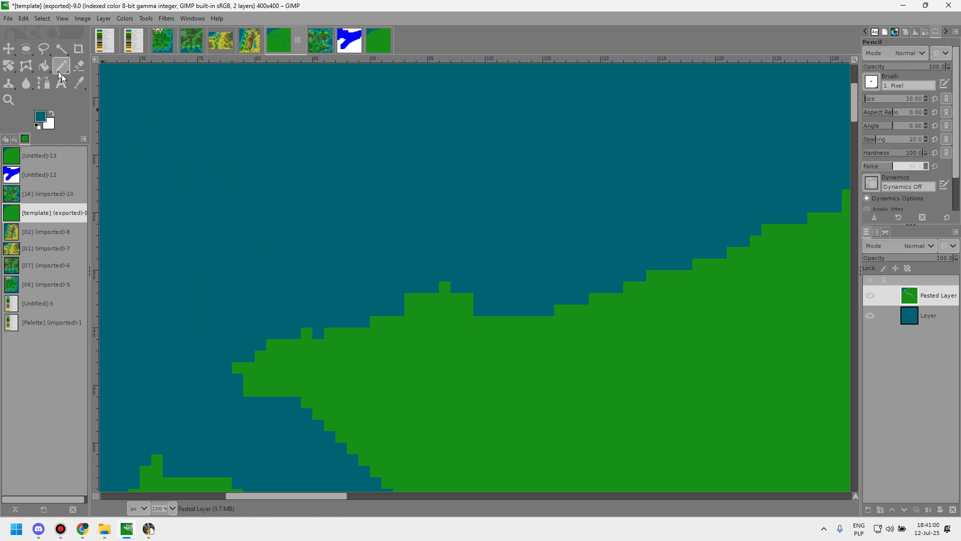
{"action": "scroll", "coordinate": [260, 376], "scroll_direction": "up", "scroll_amount": 1}
{"action": "scroll", "coordinate": [314, 393], "scroll_direction": "up", "scroll_amount": 1}
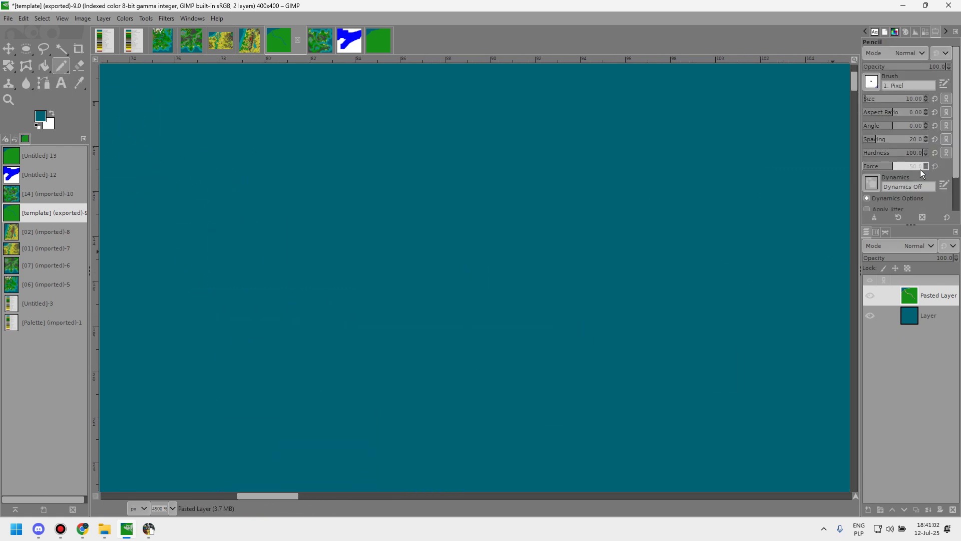
{"action": "left_click_drag", "start_coordinate": [882, 102], "coordinate": [863, 102]}
- Paint single sea-coloured pixels over the tip of the land on the north side of the river mouth
{"action": "scroll", "coordinate": [381, 205], "scroll_direction": "down", "scroll_amount": 6}
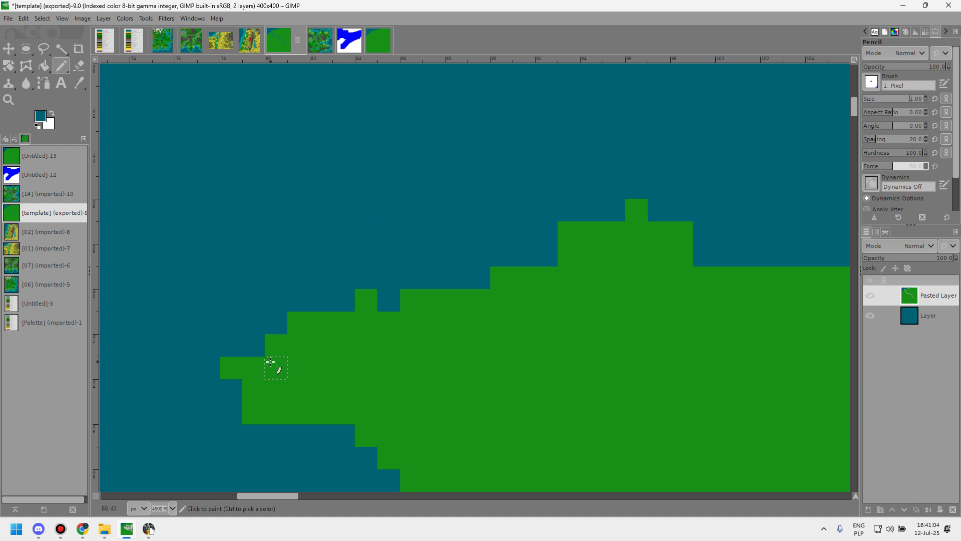
{"action": "left_click", "coordinate": [253, 398]}
{"action": "left_click", "coordinate": [252, 405]}
{"action": "left_click_drag", "start_coordinate": [275, 346], "coordinate": [274, 367]}
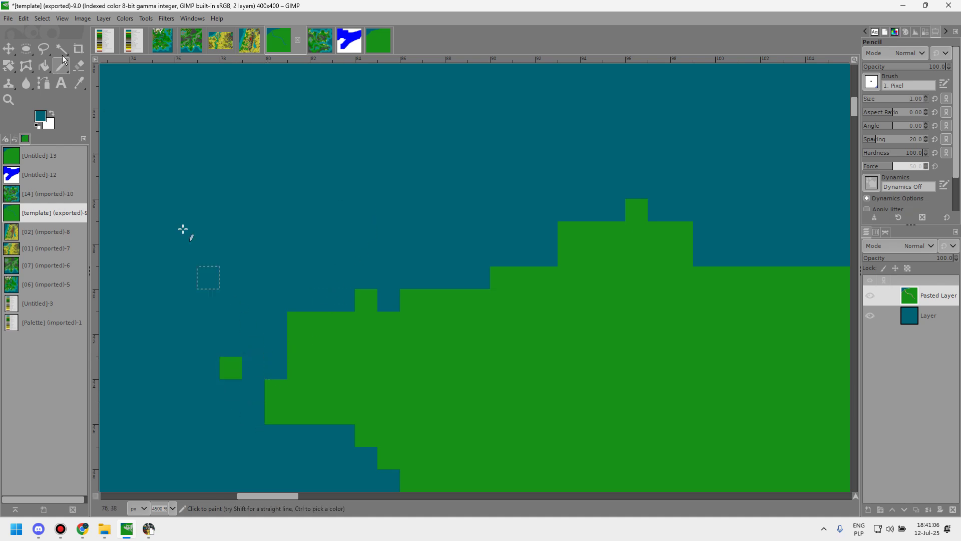
- Overwrite template.pcx with the edited river mouth and start another new map in the map editor
{"action": "left_click", "coordinate": [8, 19]}
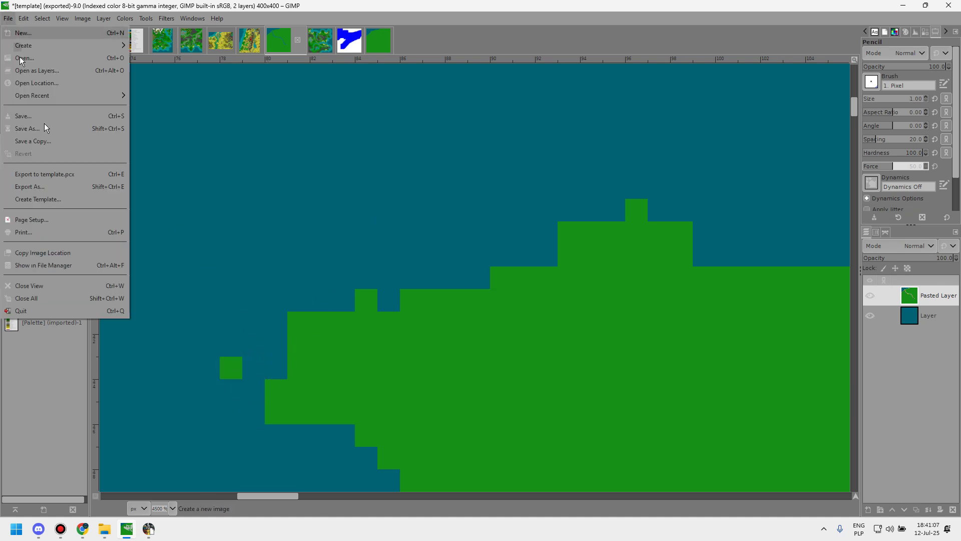
{"action": "left_click", "coordinate": [43, 175]}
{"action": "left_click", "coordinate": [149, 528]}
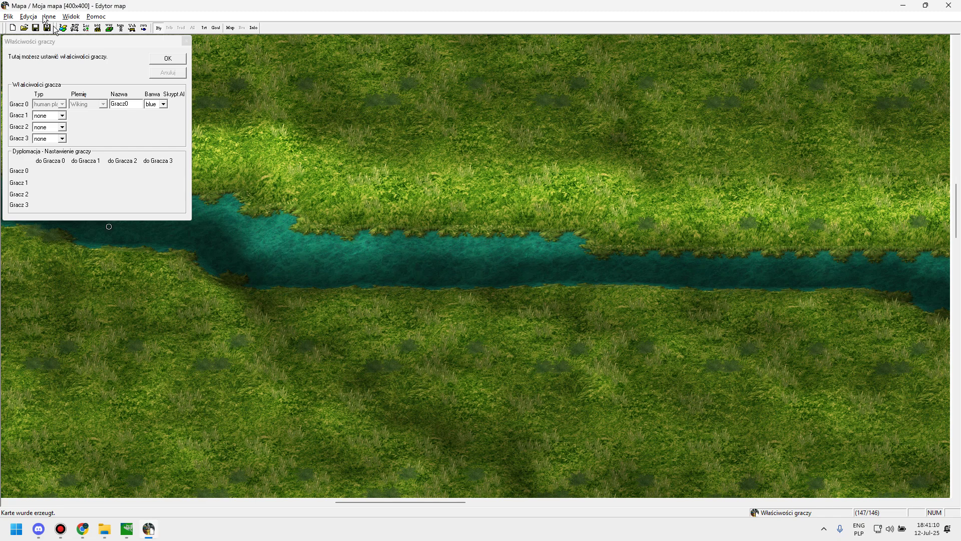
{"action": "left_click", "coordinate": [8, 16]}
{"action": "left_click", "coordinate": [15, 37]}
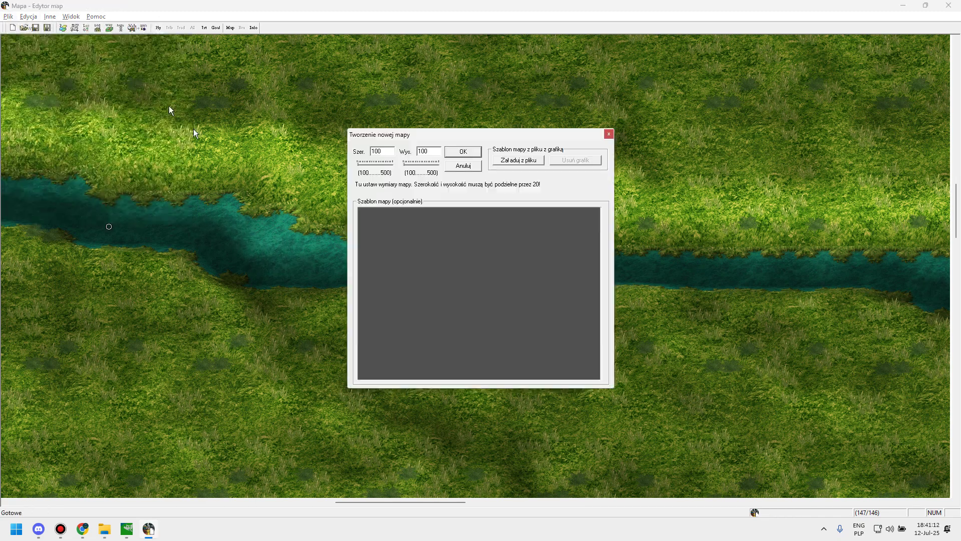
- Load template.pcx as the map template, create the map at 400 × 400, and bring its river mouth into view
{"action": "left_click", "coordinate": [524, 161]}
{"action": "double_click", "coordinate": [431, 222]}
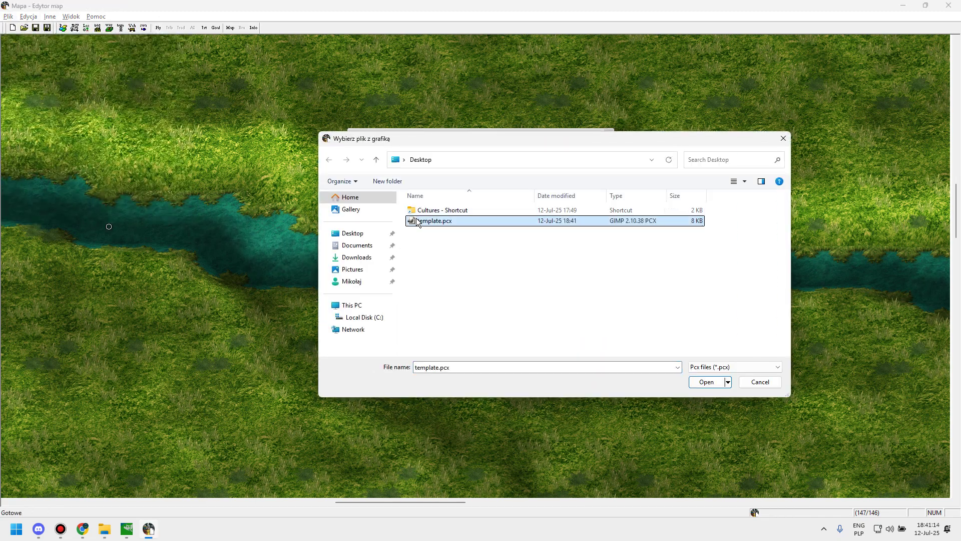
{"action": "left_click", "coordinate": [761, 382]}
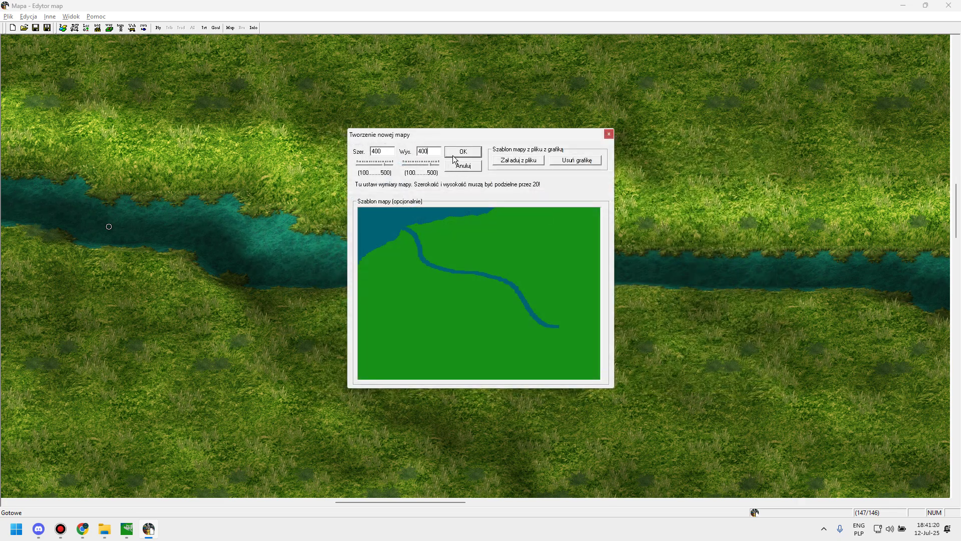
{"action": "left_click", "coordinate": [453, 155]}
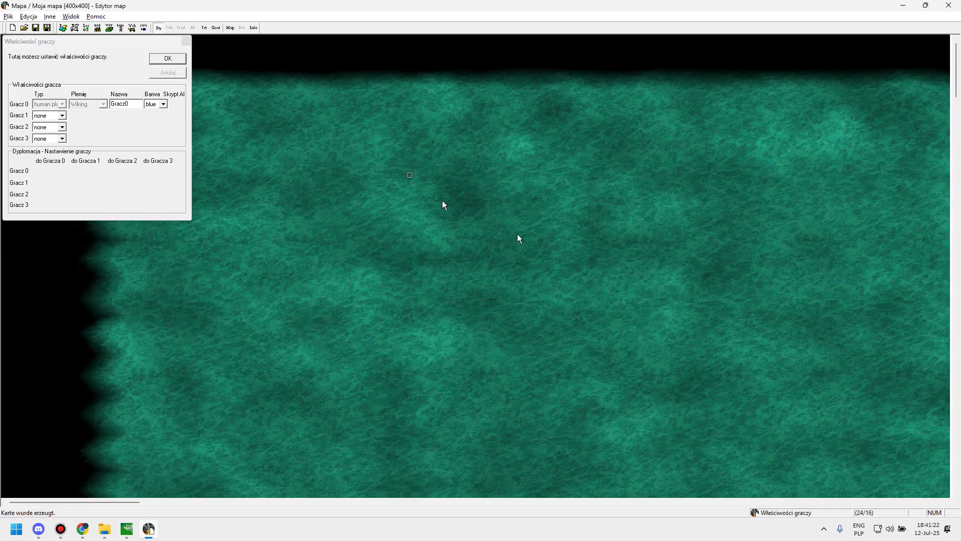
{"action": "left_click_drag", "start_coordinate": [518, 235], "coordinate": [600, 262]}
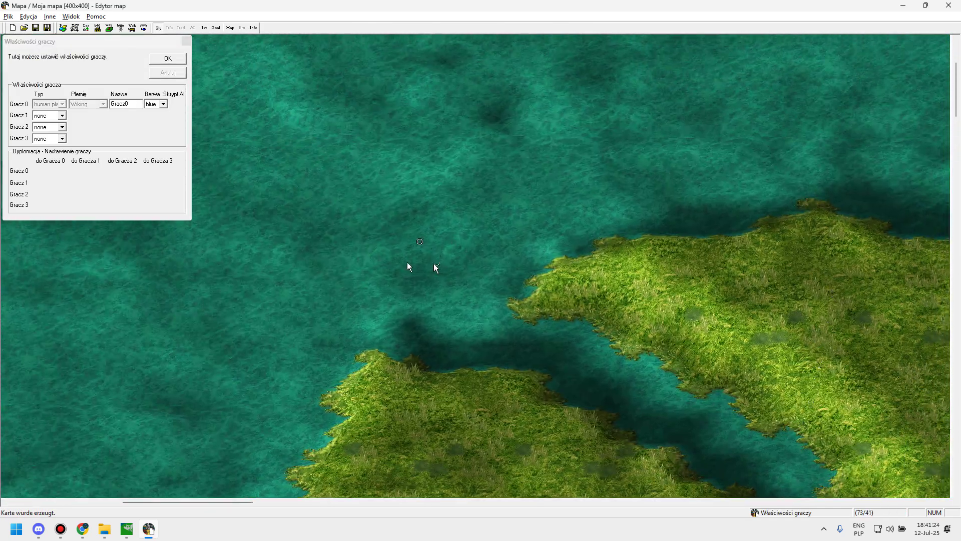
{"action": "left_click_drag", "start_coordinate": [437, 277], "coordinate": [370, 268]}
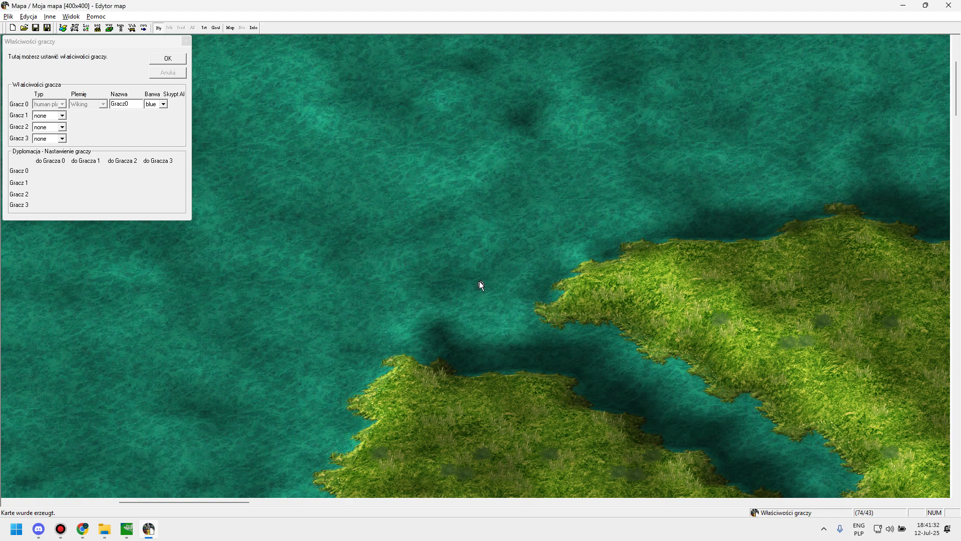
- Switch to GIMP and undo the single-pixel edits at the template's river mouth
{"action": "key", "text": "alt+Tab"}
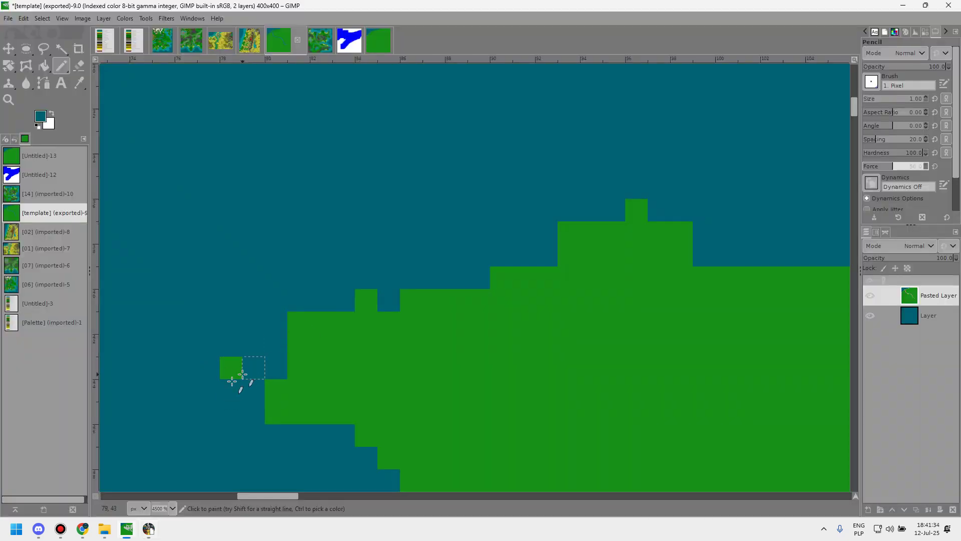
{"action": "left_click", "coordinate": [234, 373]}
{"action": "key", "text": "ctrl+z"}
{"action": "key", "text": "ctrl+z"}
{"action": "key", "text": "ctrl+z"}
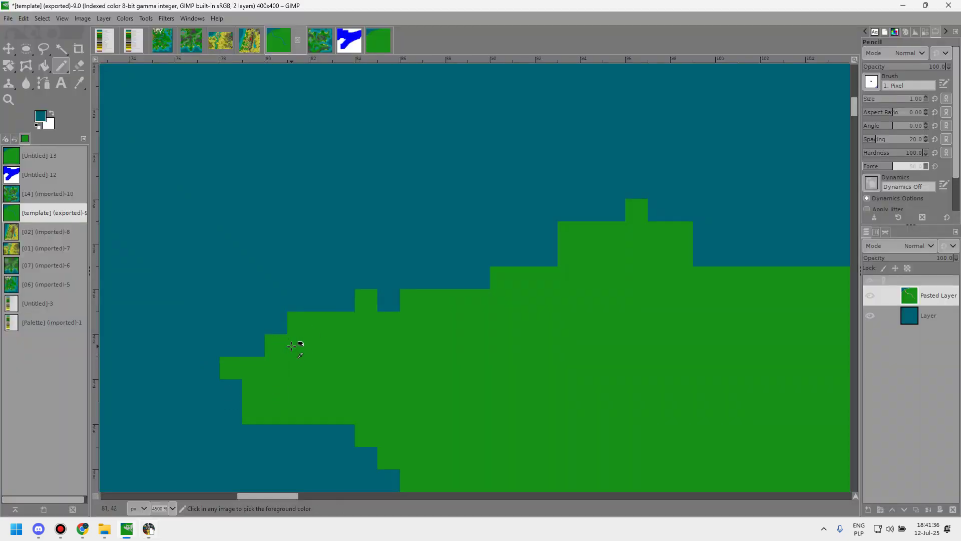
{"action": "scroll", "coordinate": [295, 343], "scroll_direction": "down", "scroll_amount": 4}
{"action": "scroll", "coordinate": [360, 268], "scroll_direction": "down", "scroll_amount": 5}
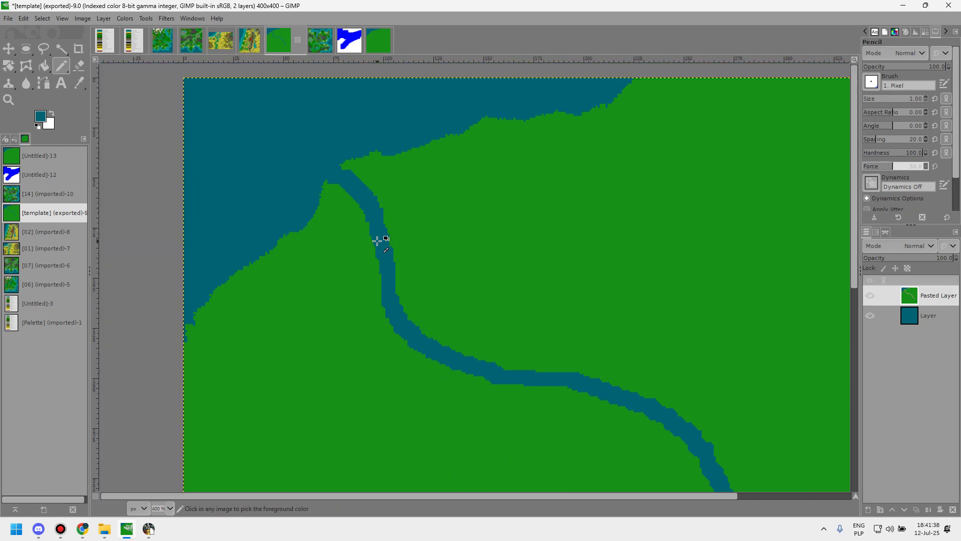
{"action": "scroll", "coordinate": [350, 206], "scroll_direction": "up", "scroll_amount": 3}
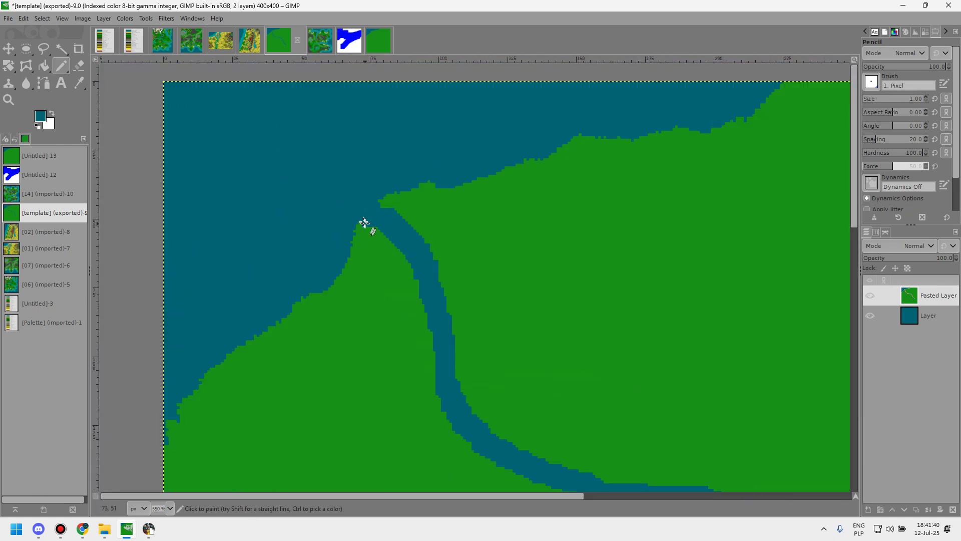
{"action": "scroll", "coordinate": [365, 223], "scroll_direction": "down", "scroll_amount": 5}
- Open the 01.pcx sample map, pick the olive colour of the river island as foreground, and reactivate the Pencil
{"action": "key", "text": "ctrl+Page_Up"}
{"action": "key", "text": "ctrl+Page_Up"}
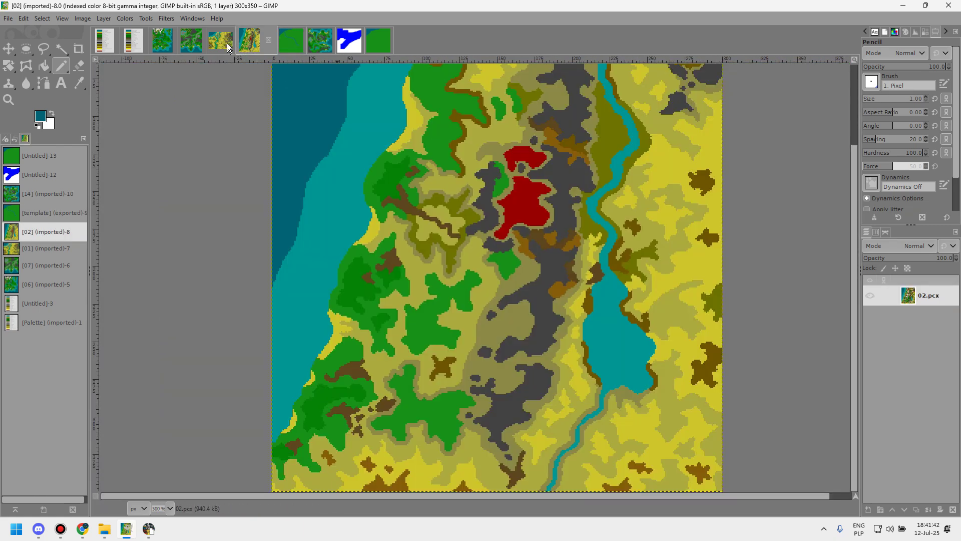
{"action": "scroll", "coordinate": [461, 272], "scroll_direction": "up", "scroll_amount": 12}
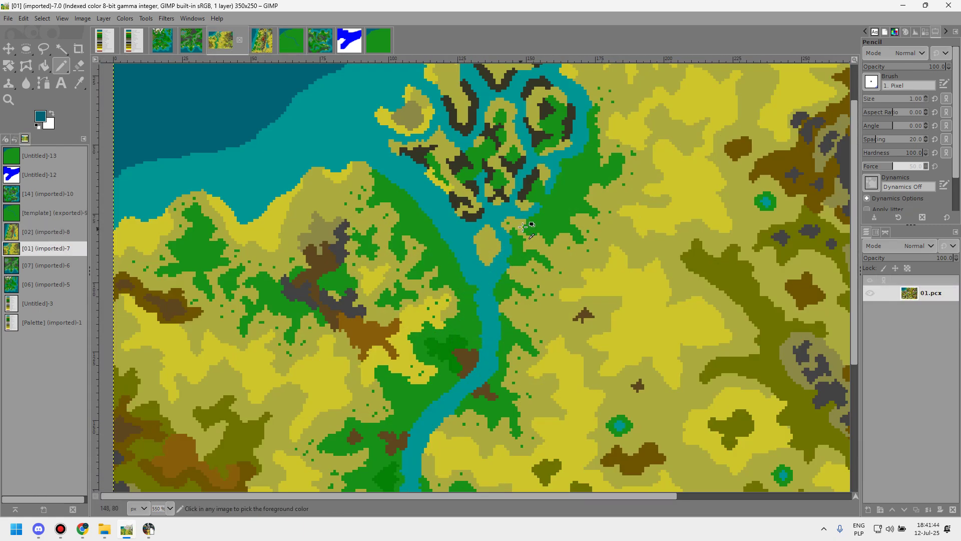
{"action": "left_click", "coordinate": [79, 83]}
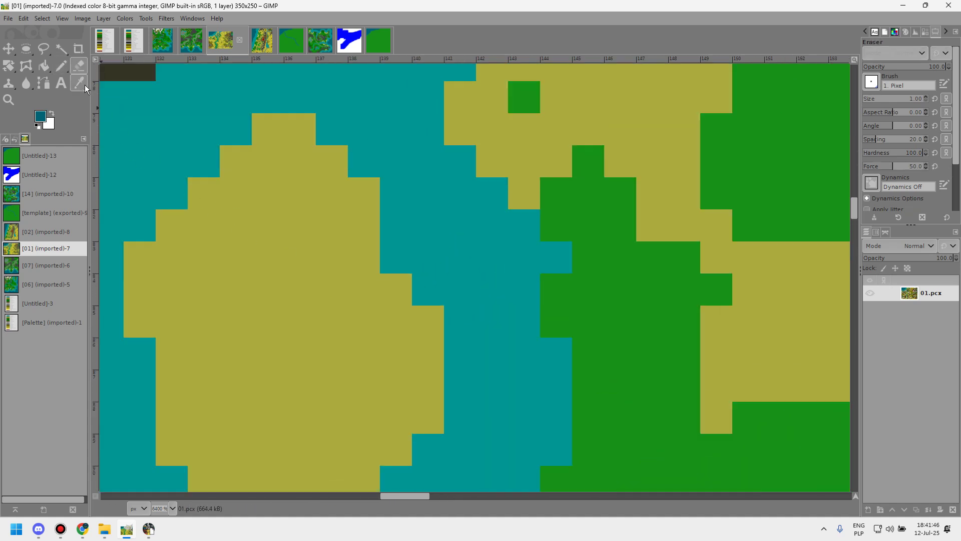
{"action": "scroll", "coordinate": [290, 190], "scroll_direction": "down", "scroll_amount": 3}
{"action": "left_click", "coordinate": [255, 231]}
{"action": "left_click", "coordinate": [60, 66]}
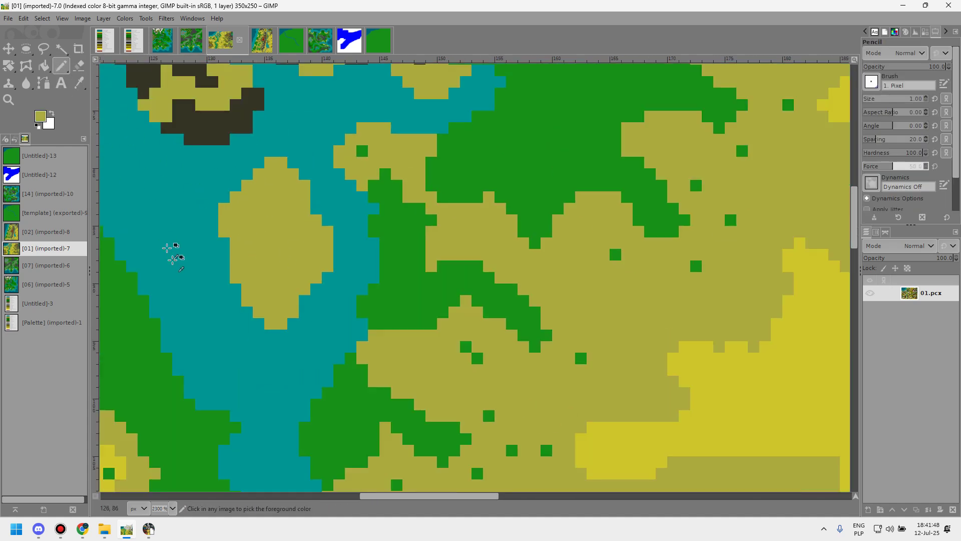
- Try extending the western edge of the river island in 01.pcx with olive pencil pixels, and undo the strokes
{"action": "scroll", "coordinate": [172, 251], "scroll_direction": "up", "scroll_amount": 2}
{"action": "left_click_drag", "start_coordinate": [270, 266], "coordinate": [257, 189]}
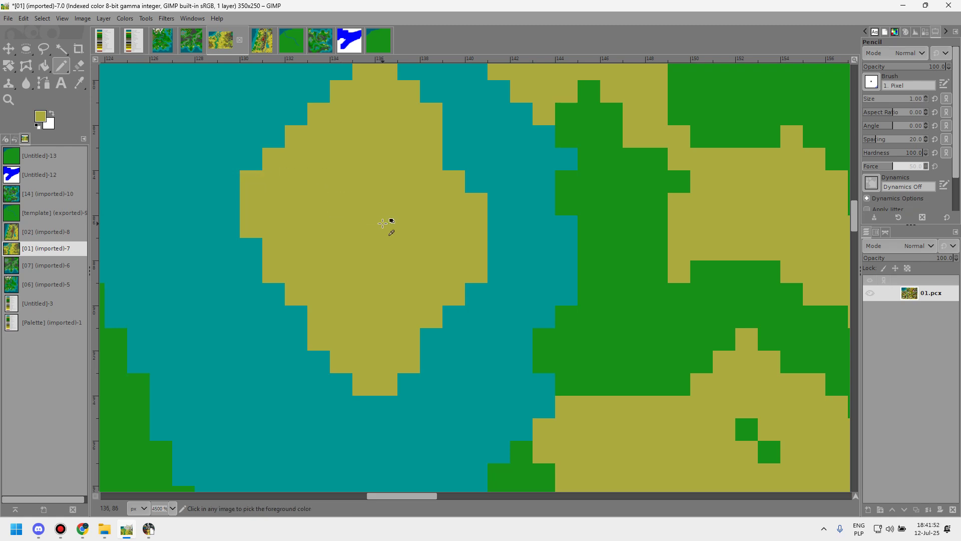
{"action": "key", "text": "ctrl+z"}
{"action": "key", "text": "ctrl+z"}
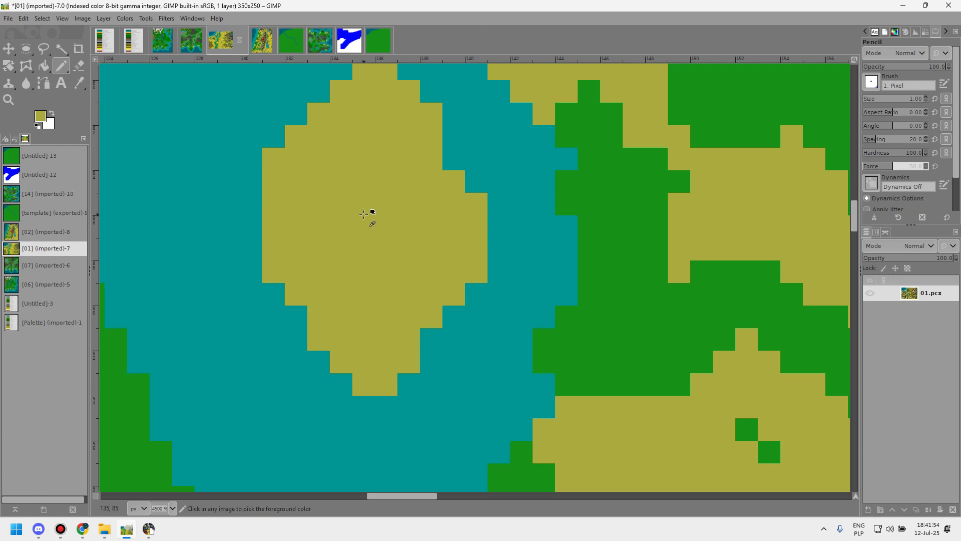
{"action": "key", "text": "ctrl+z"}
- Compare the rivers and coastlines in 01.pcx and 02.pcx with the template and the generated map in the map editor
{"action": "scroll", "coordinate": [365, 212], "scroll_direction": "down", "scroll_amount": 8}
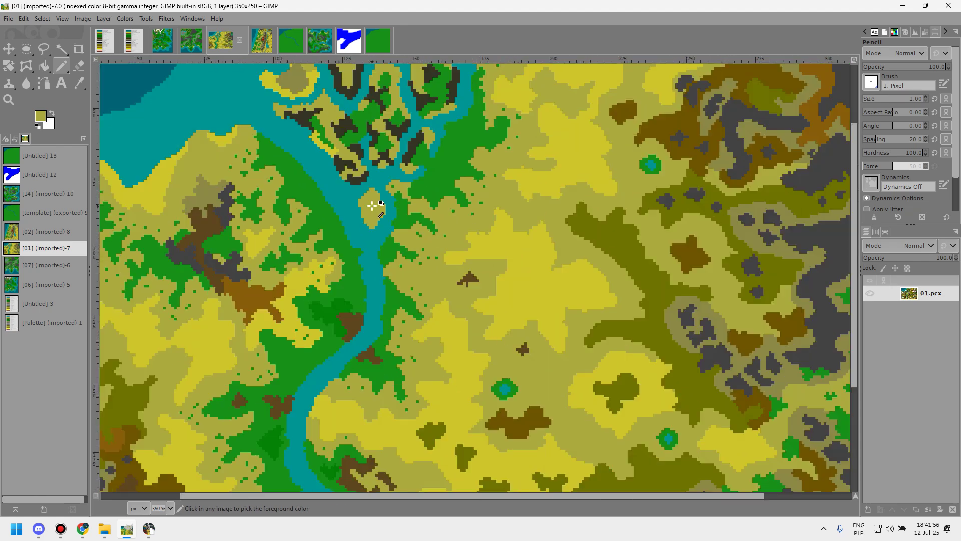
{"action": "scroll", "coordinate": [372, 205], "scroll_direction": "down", "scroll_amount": 1}
{"action": "scroll", "coordinate": [380, 243], "scroll_direction": "up", "scroll_amount": 1}
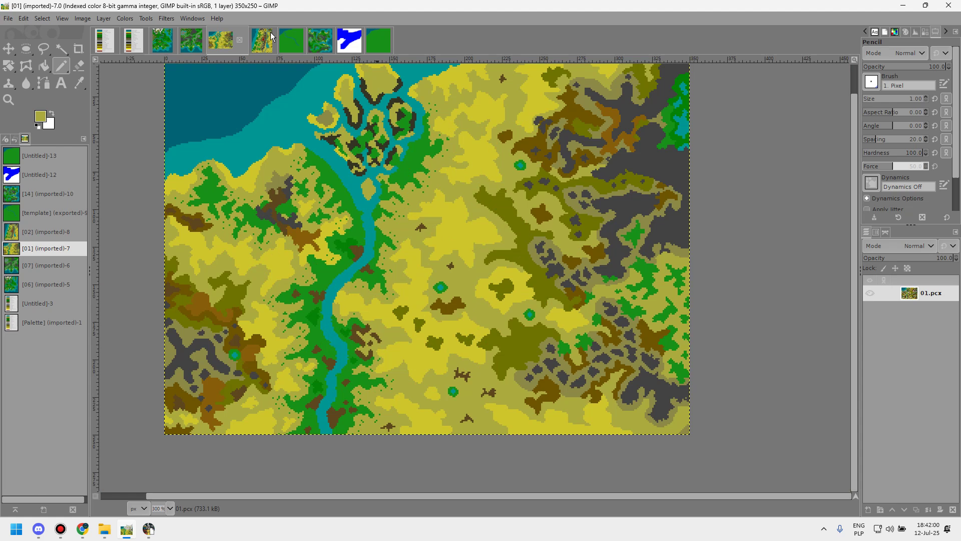
{"action": "left_click", "coordinate": [288, 38]}
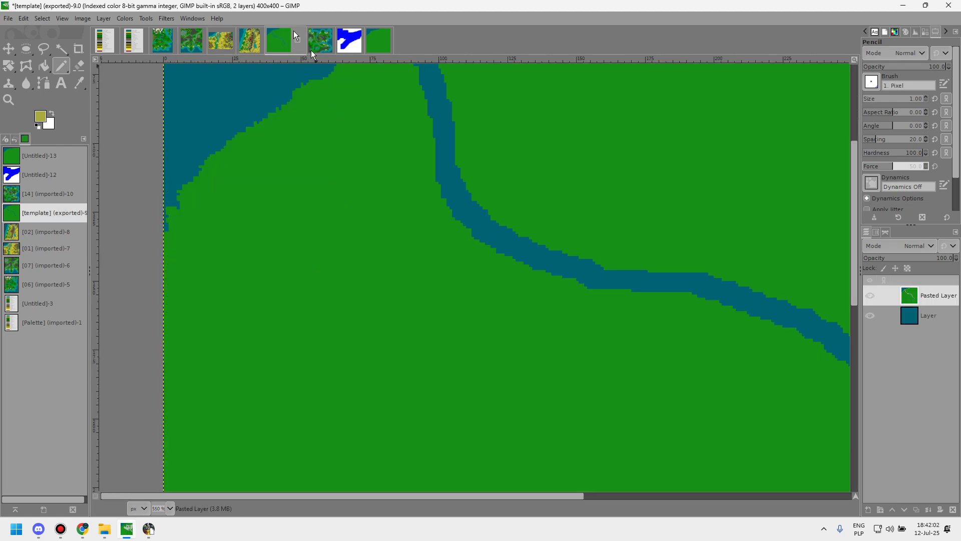
{"action": "left_click", "coordinate": [247, 44]}
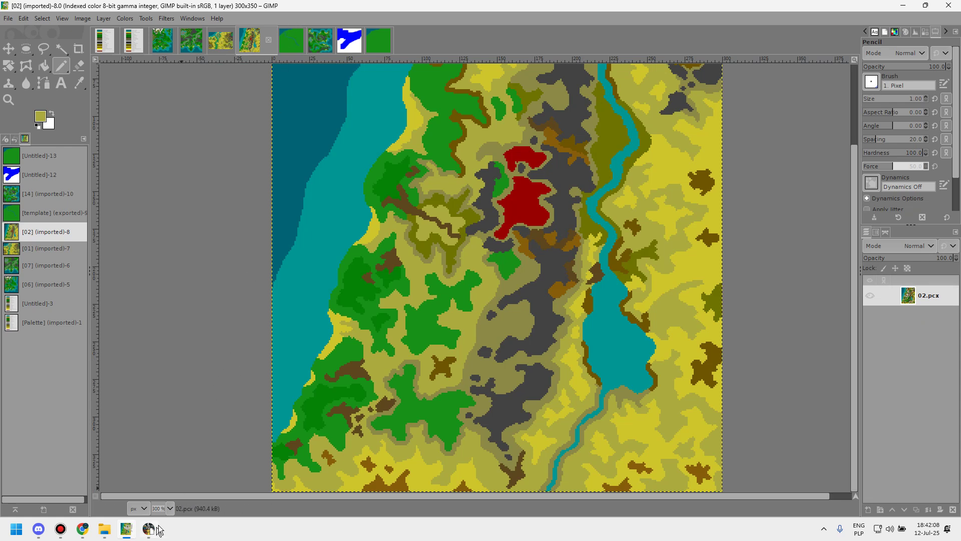
{"action": "mouse_move", "coordinate": [136, 531]}
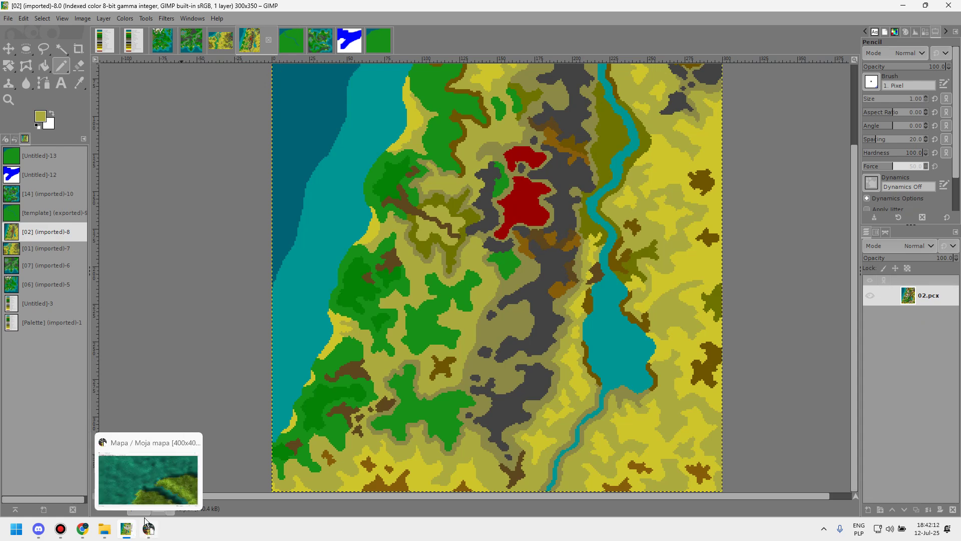
{"action": "left_click", "coordinate": [146, 526]}
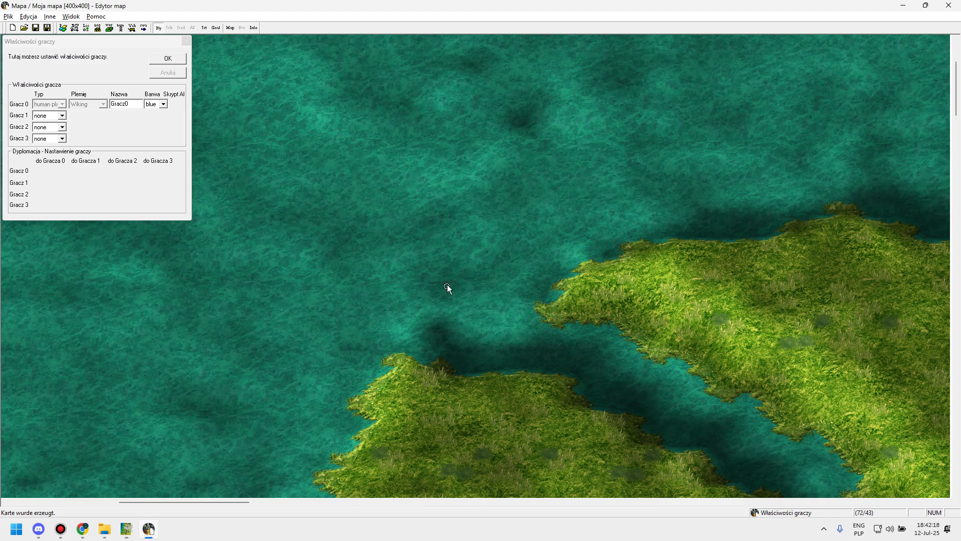
{"action": "key", "text": "alt+Tab"}
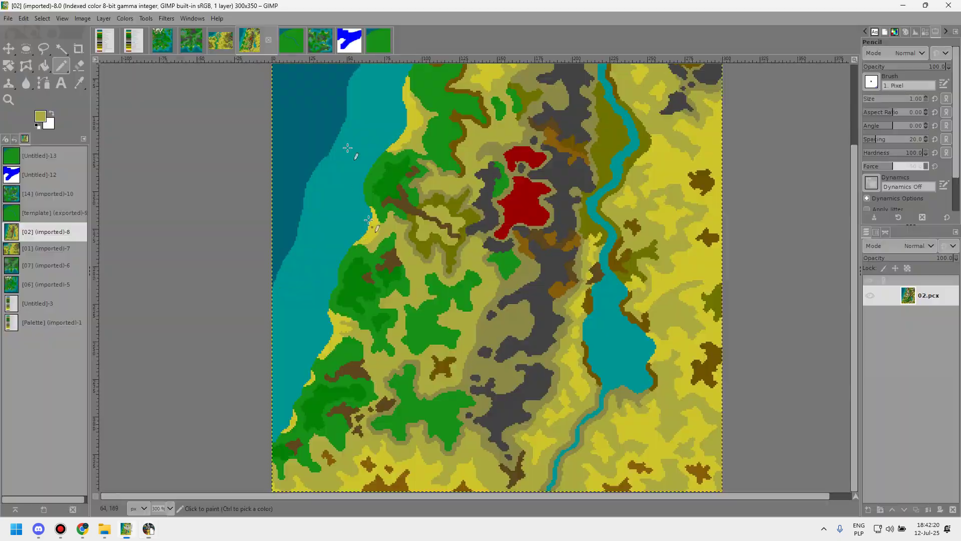
{"action": "left_click", "coordinate": [278, 45]}
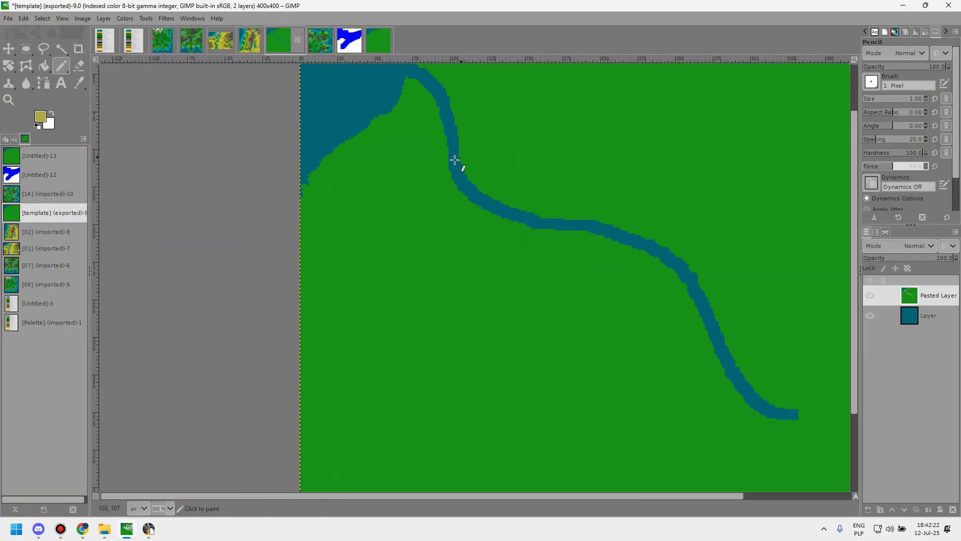
{"action": "scroll", "coordinate": [455, 163], "scroll_direction": "down", "scroll_amount": 3}
{"action": "scroll", "coordinate": [472, 172], "scroll_direction": "up", "scroll_amount": 3}
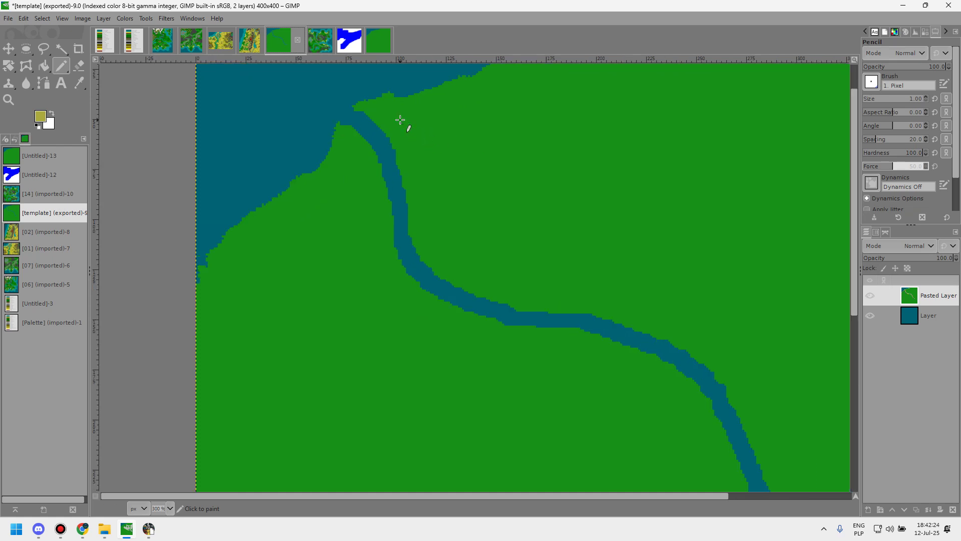
- Widen the river mouth on the template with the Pencil at size 6, using the sea colour picked from the image
{"action": "scroll", "coordinate": [401, 120], "scroll_direction": "down", "scroll_amount": 2}
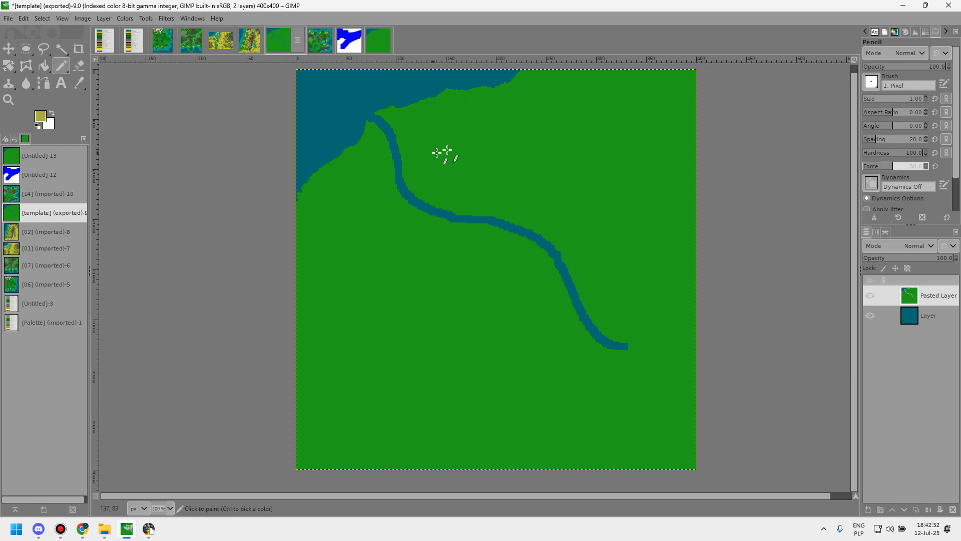
{"action": "scroll", "coordinate": [395, 141], "scroll_direction": "up", "scroll_amount": 2}
{"action": "scroll", "coordinate": [458, 184], "scroll_direction": "down", "scroll_amount": 1}
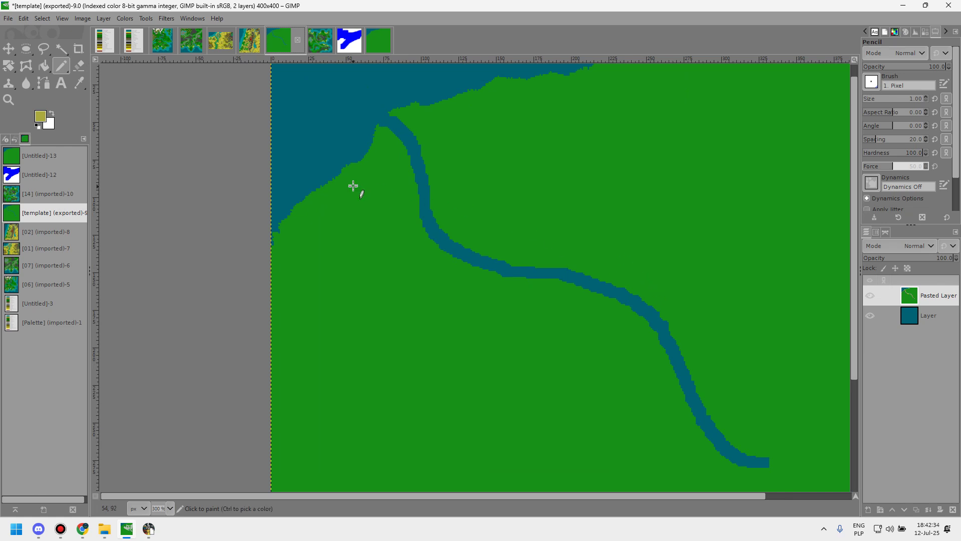
{"action": "left_click", "coordinate": [926, 96]}
{"action": "left_click", "coordinate": [288, 94], "text": "ctrl"}
{"action": "mouse_move", "coordinate": [410, 161]}
{"action": "left_mouse_down"}
{"action": "mouse_move", "coordinate": [397, 161]}
{"action": "mouse_move", "coordinate": [429, 180]}
{"action": "mouse_move", "coordinate": [397, 176]}
{"action": "mouse_move", "coordinate": [375, 150]}
{"action": "left_mouse_up"}
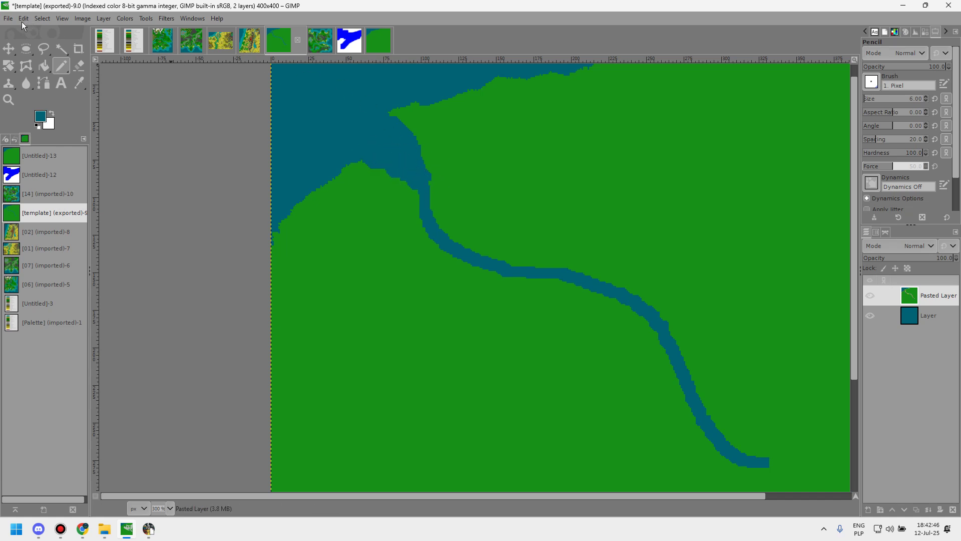
- Export the edited template over the existing template.pcx
{"action": "left_click", "coordinate": [8, 19]}
{"action": "left_click", "coordinate": [8, 19]}
{"action": "left_click", "coordinate": [9, 19]}
{"action": "left_click", "coordinate": [9, 19]}
{"action": "left_click", "coordinate": [8, 19]}
{"action": "left_click", "coordinate": [60, 175]}
- Switch to the map editor, start a new map, and load template.pcx from the Desktop as its graphic template
{"action": "left_click", "coordinate": [149, 529]}
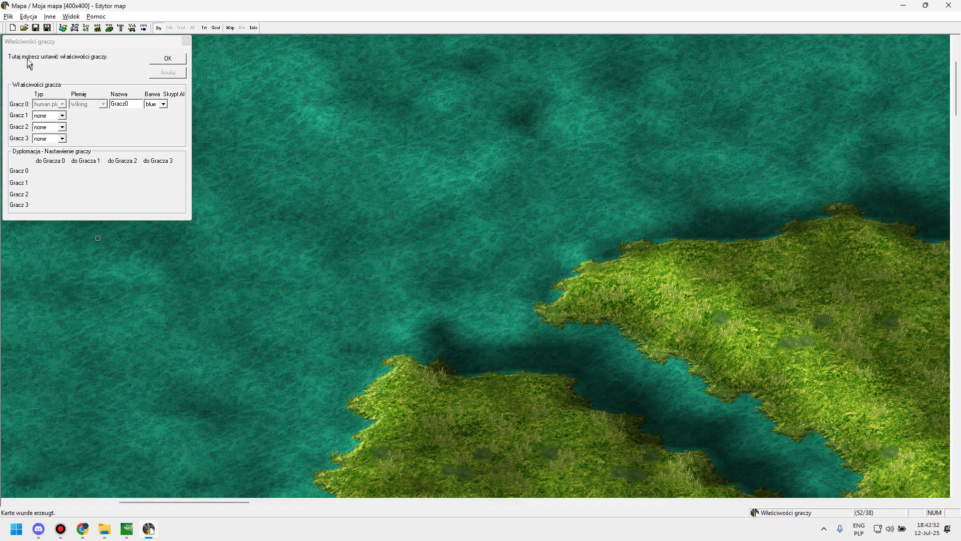
{"action": "left_click", "coordinate": [8, 16]}
{"action": "left_click", "coordinate": [20, 35]}
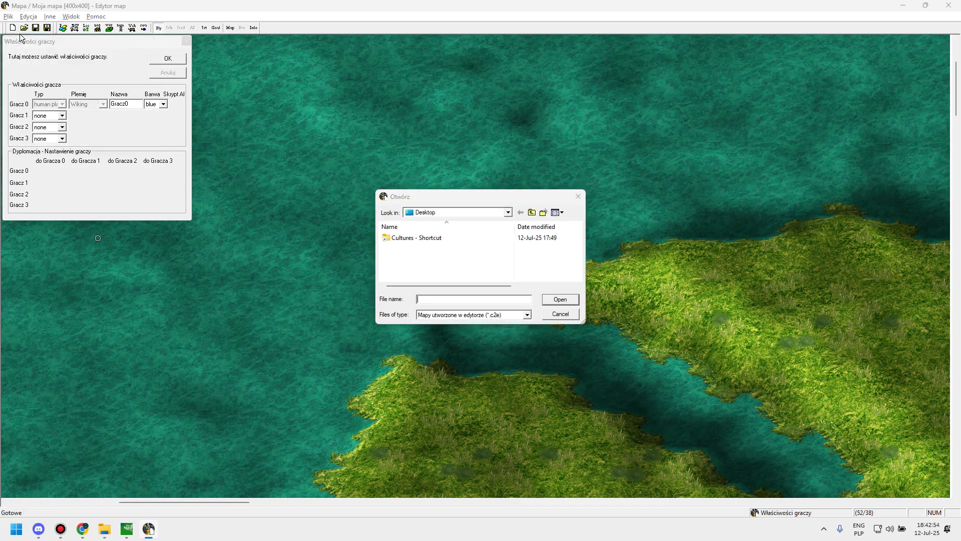
{"action": "key", "text": "Escape"}
{"action": "left_click", "coordinate": [8, 17]}
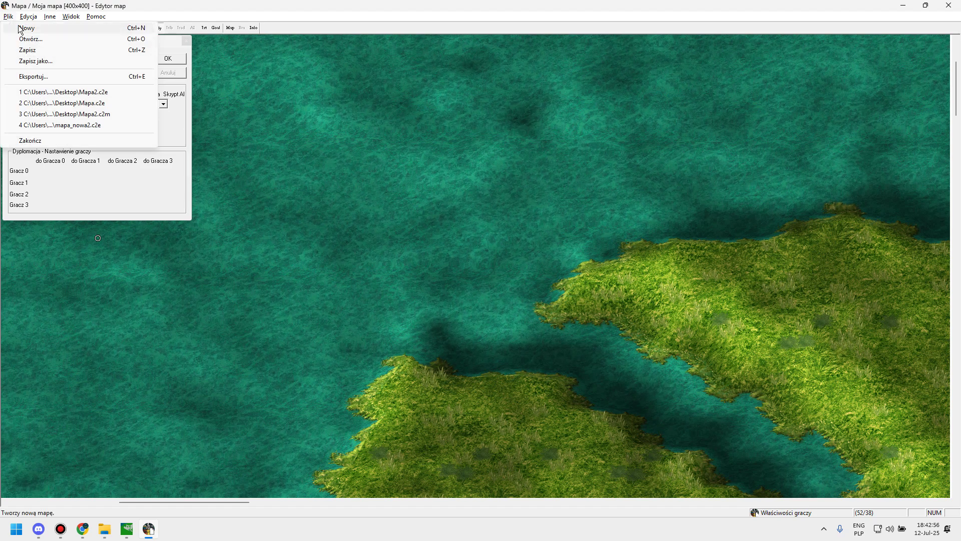
{"action": "left_click", "coordinate": [23, 28]}
{"action": "left_click", "coordinate": [501, 160]}
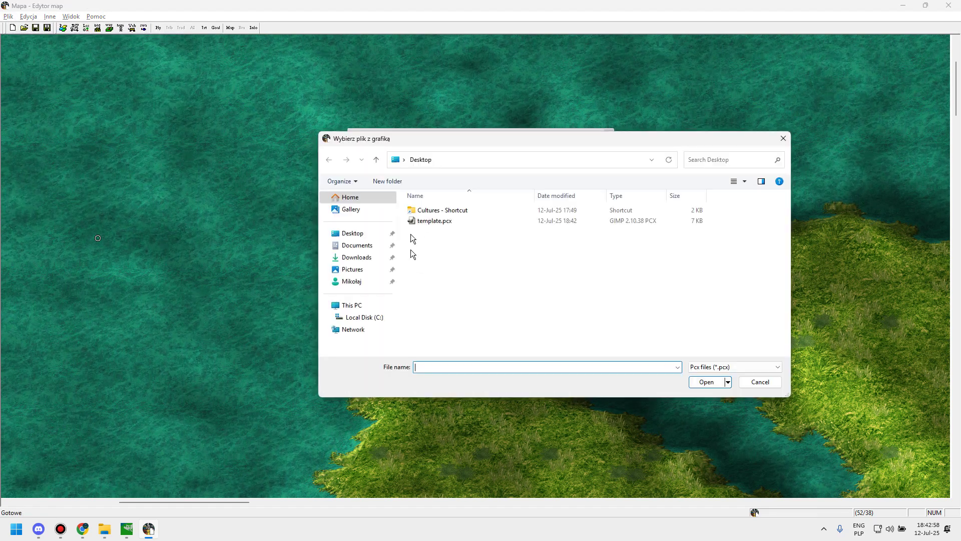
{"action": "double_click", "coordinate": [421, 220]}
{"action": "left_click", "coordinate": [518, 160]}
{"action": "key", "text": "Escape"}
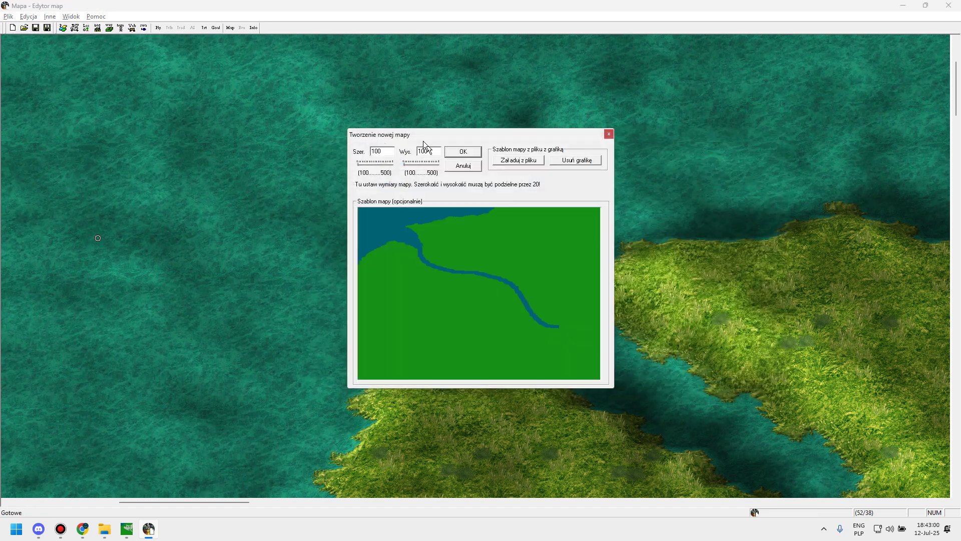
- Set the new map's dimensions to 400 by 400 and generate it
{"action": "left_click_drag", "start_coordinate": [389, 150], "coordinate": [363, 158]}
{"action": "key", "text": "BackSpace"}
{"action": "key", "text": "BackSpace"}
{"action": "type", "text": "00"}
{"action": "key", "text": "Return"}
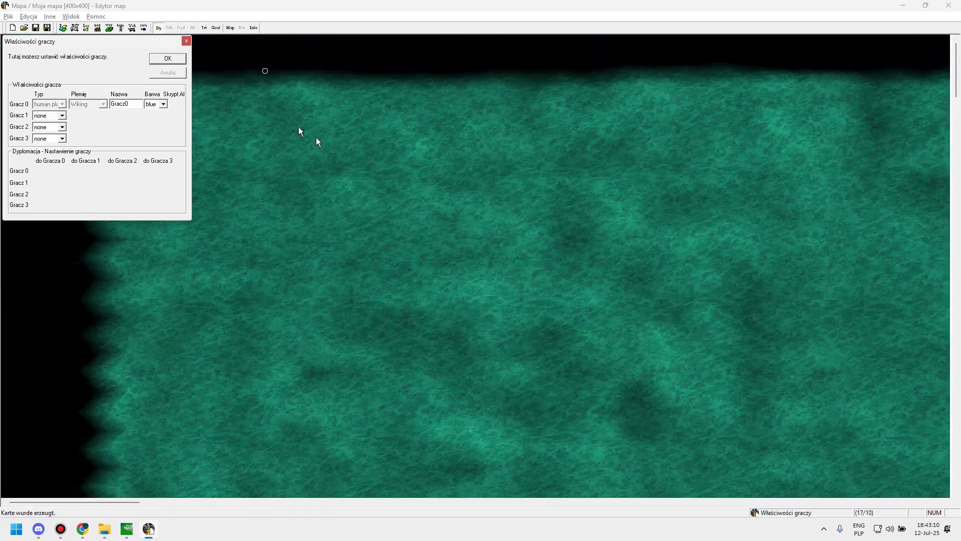
- Compare the widened river mouth and coastline in the generated map with the template in GIMP
{"action": "left_click_drag", "start_coordinate": [316, 138], "coordinate": [725, 316]}
{"action": "key", "text": "alt+Tab"}
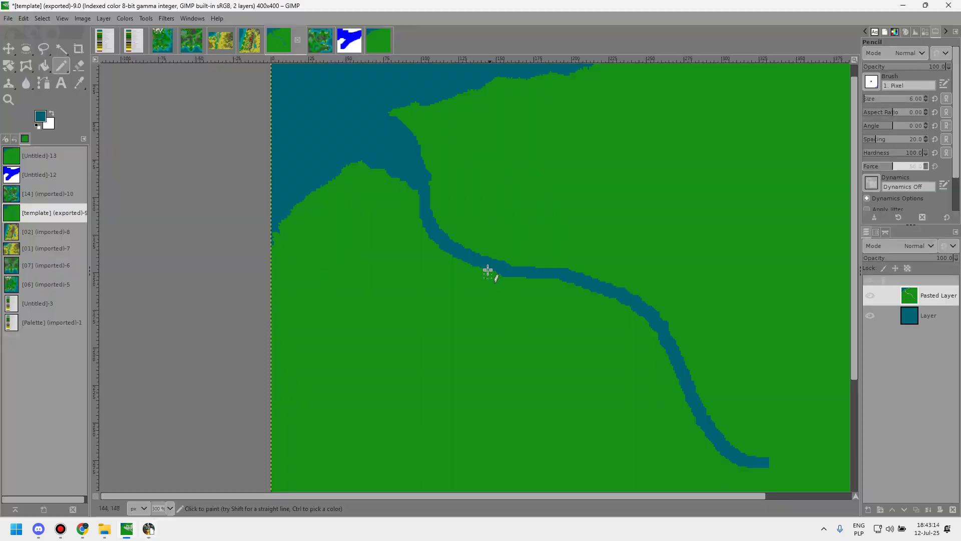
{"action": "scroll", "coordinate": [489, 273], "scroll_direction": "up", "scroll_amount": 1}
{"action": "scroll", "coordinate": [467, 240], "scroll_direction": "down", "scroll_amount": 3}
{"action": "scroll", "coordinate": [509, 237], "scroll_direction": "up", "scroll_amount": 2}
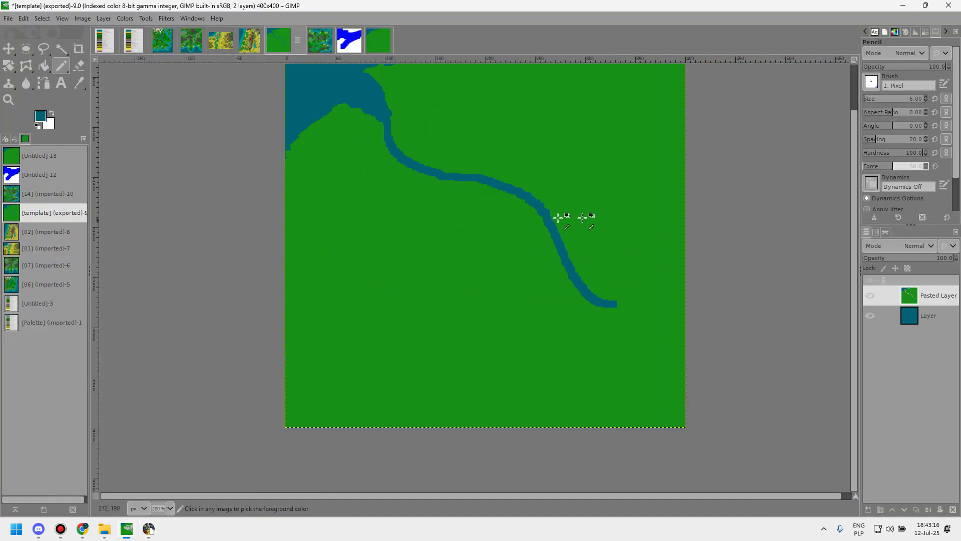
{"action": "key", "text": "alt+Tab"}
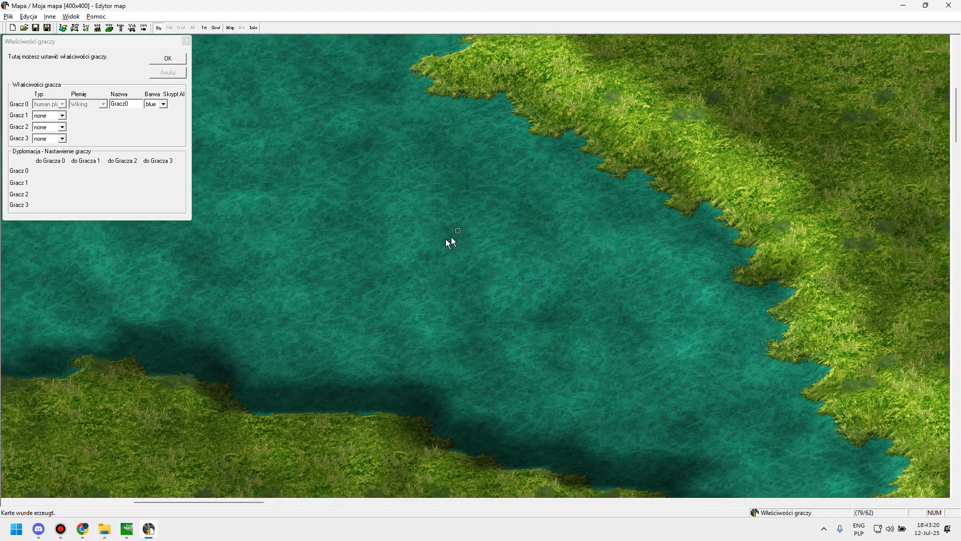
{"action": "key", "text": "alt+Tab"}
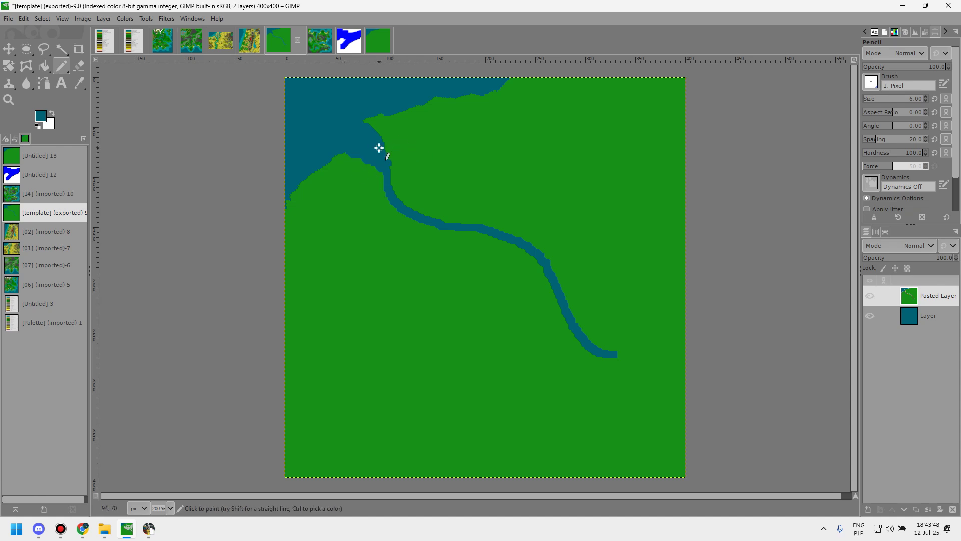
{"action": "scroll", "coordinate": [380, 146], "scroll_direction": "up", "scroll_amount": 2}
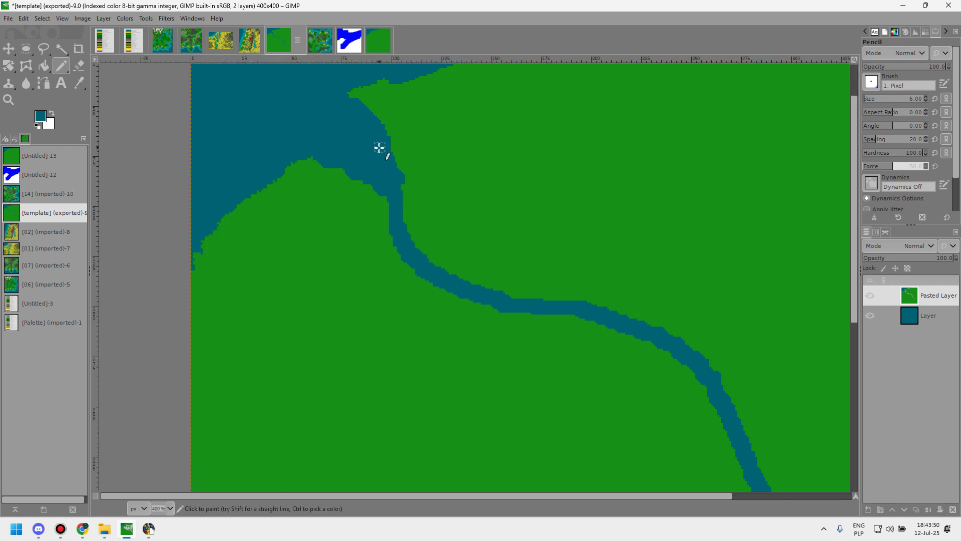
{"action": "key", "text": "alt+Tab"}
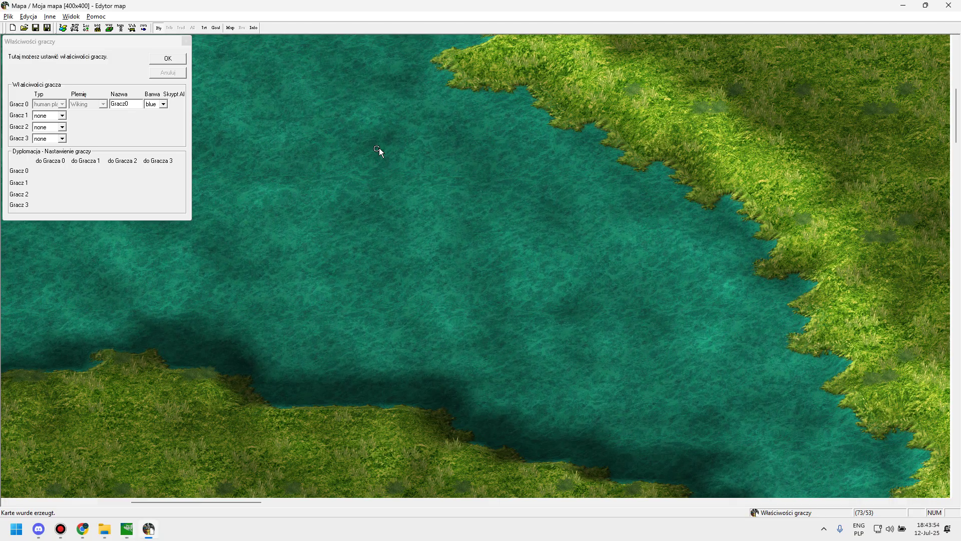
{"action": "key", "text": "Right"}
{"action": "key", "text": "Right"}
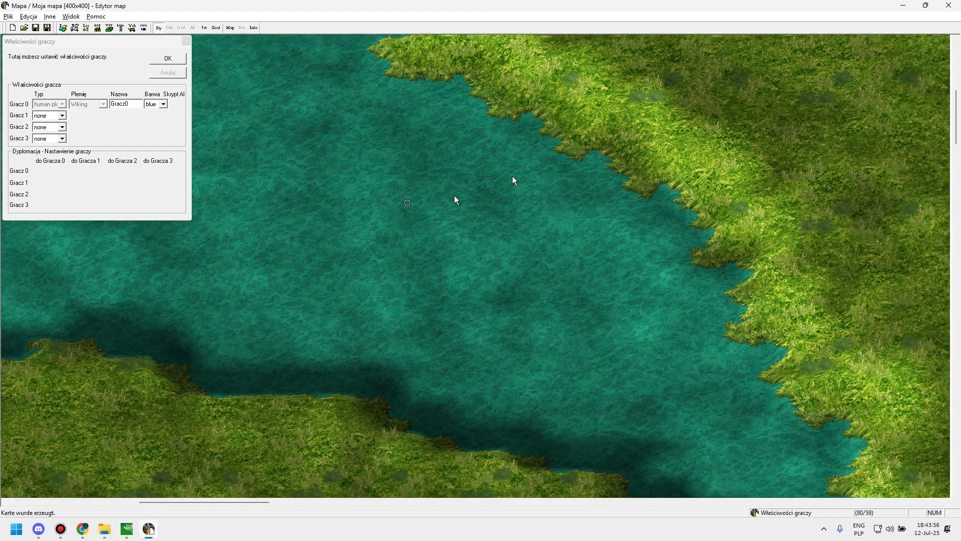
{"action": "left_click", "coordinate": [126, 528]}
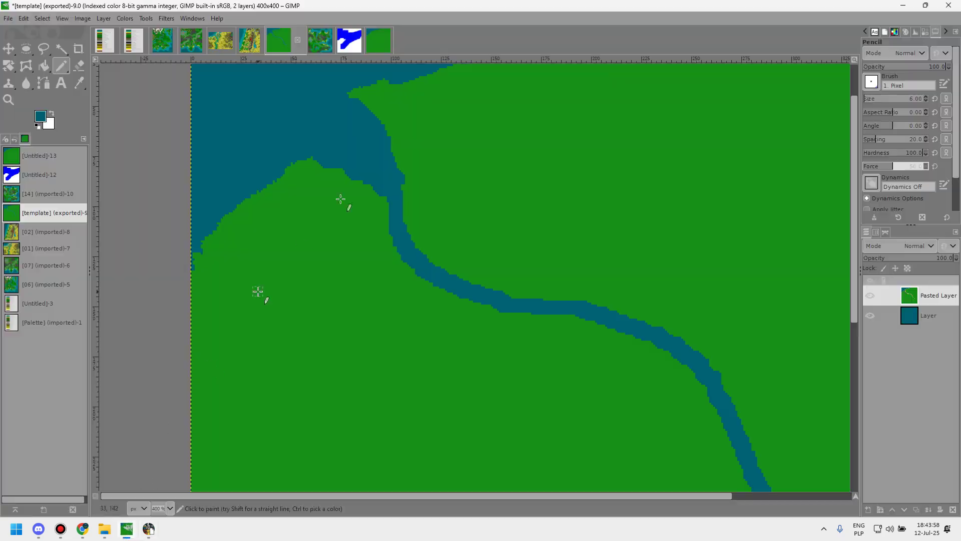
{"action": "left_click_drag", "start_coordinate": [389, 165], "coordinate": [425, 281]}
{"action": "scroll", "coordinate": [416, 275], "scroll_direction": "down", "scroll_amount": 5}
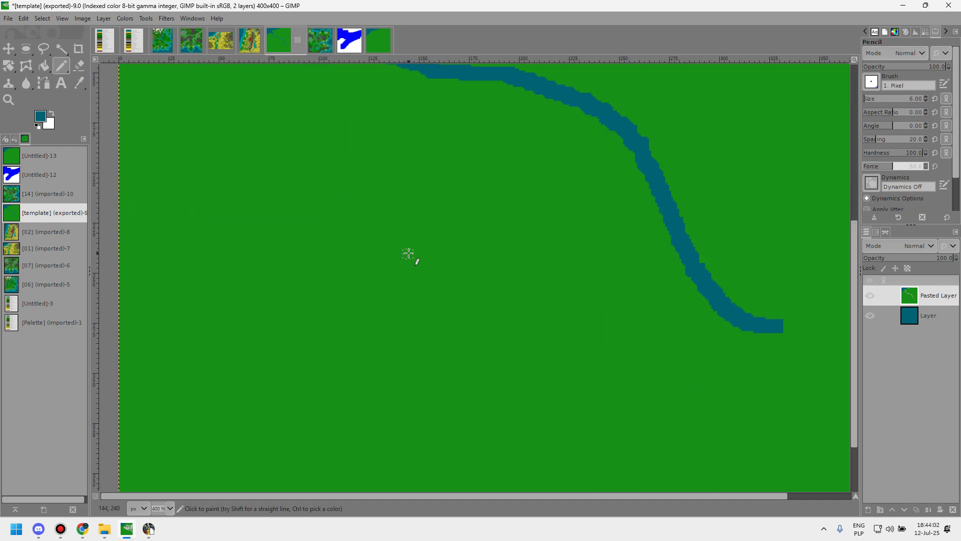
{"action": "scroll", "coordinate": [408, 248], "scroll_direction": "down", "scroll_amount": 3}
{"action": "scroll", "coordinate": [421, 236], "scroll_direction": "up", "scroll_amount": 1}
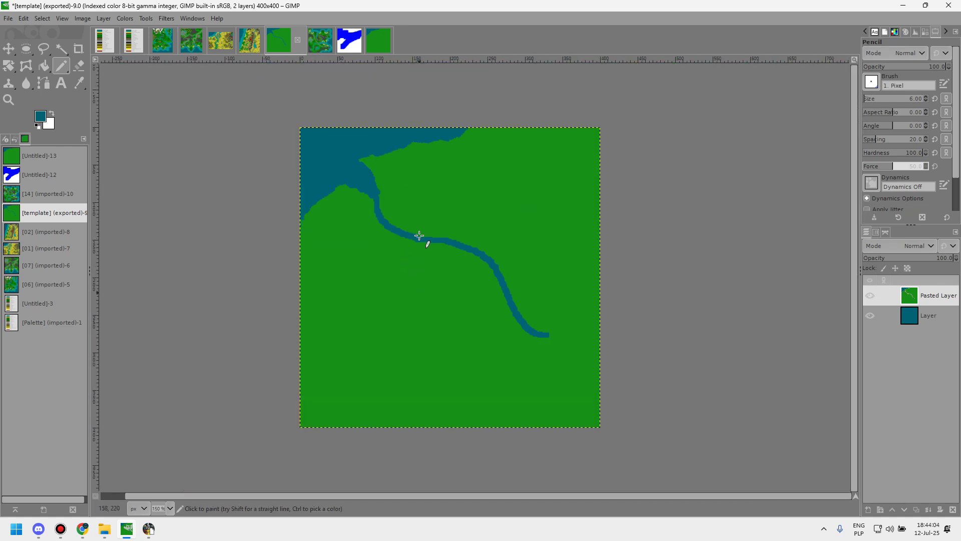
{"action": "scroll", "coordinate": [403, 246], "scroll_direction": "up", "scroll_amount": 1}
{"action": "left_click", "coordinate": [148, 528]}
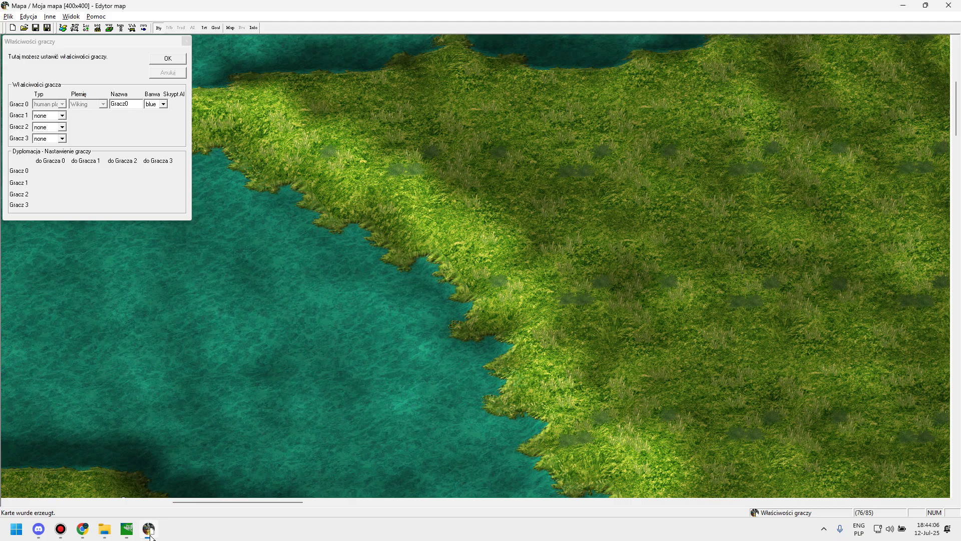
{"action": "left_click", "coordinate": [168, 58]}
{"action": "left_click", "coordinate": [8, 16]}
{"action": "left_click", "coordinate": [20, 28]}
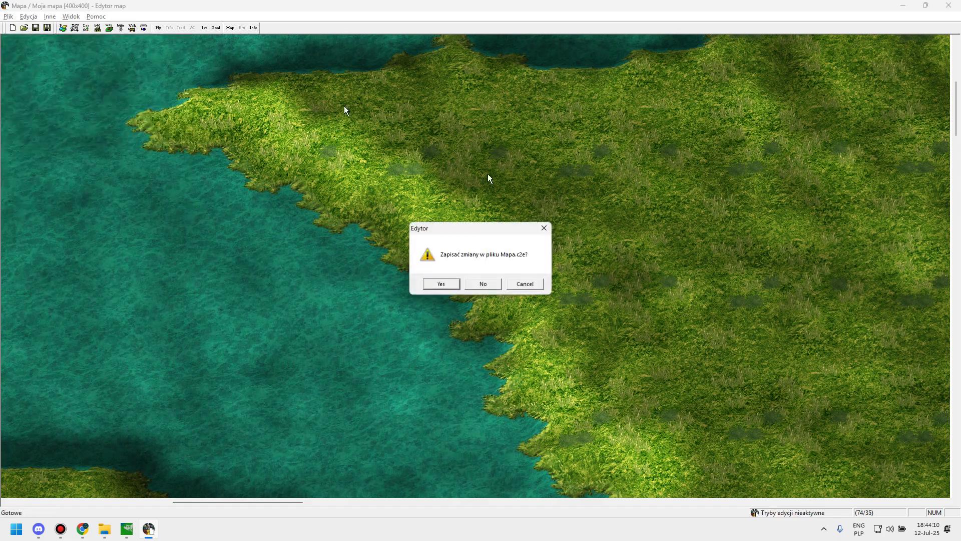
{"action": "left_click", "coordinate": [487, 286]}
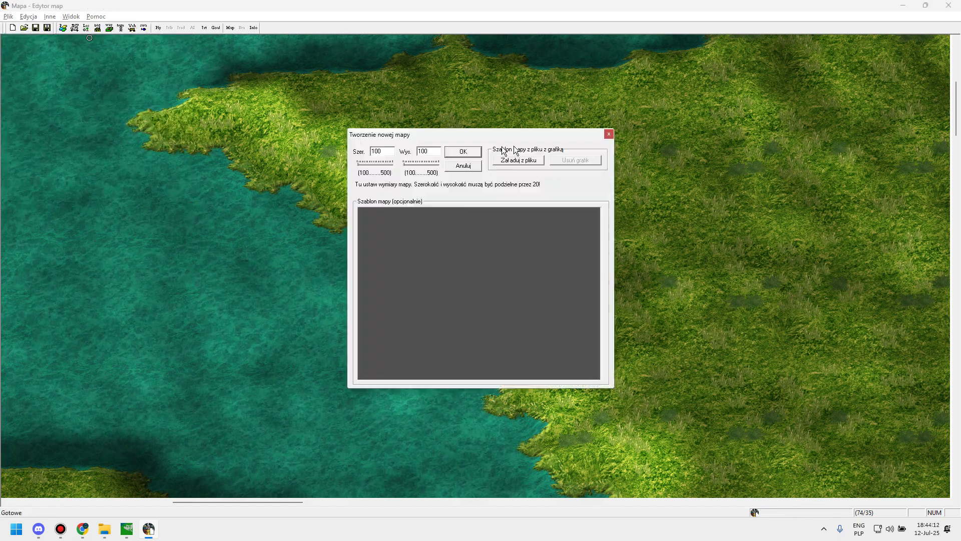
{"action": "left_click", "coordinate": [610, 134]}
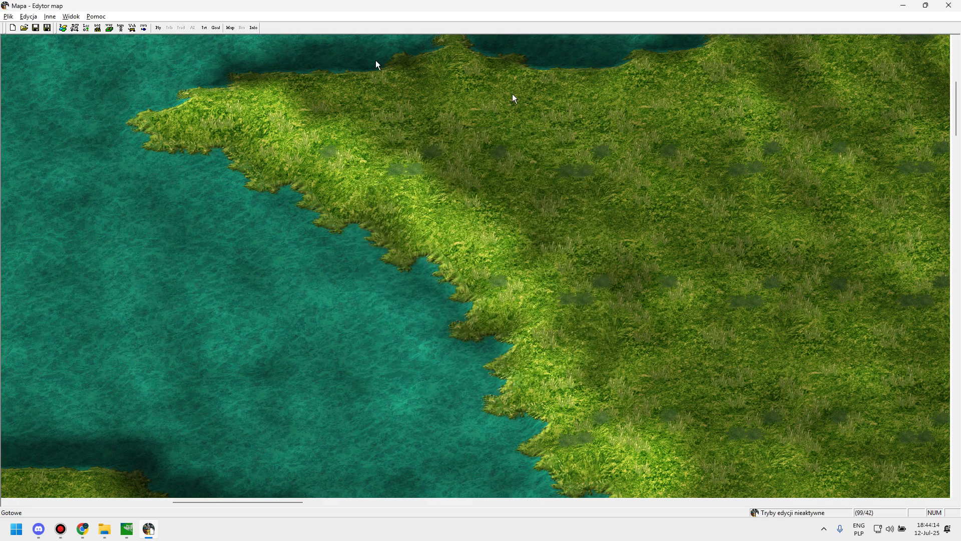
- Try to open template.pcx from the Desktop as a map with all file types listed, without saving the current map
{"action": "left_click", "coordinate": [8, 16]}
{"action": "left_click", "coordinate": [18, 37]}
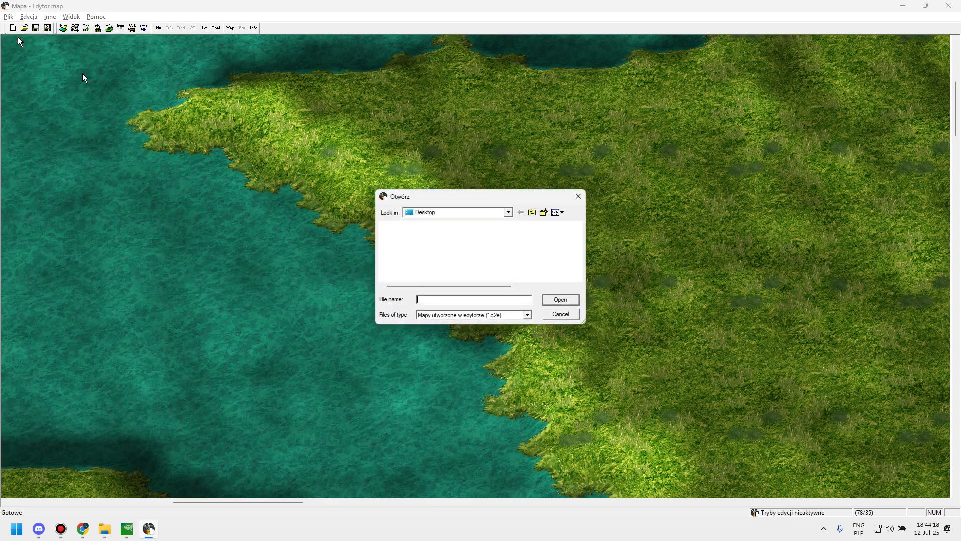
{"action": "left_click", "coordinate": [528, 315]}
{"action": "left_click", "coordinate": [476, 328]}
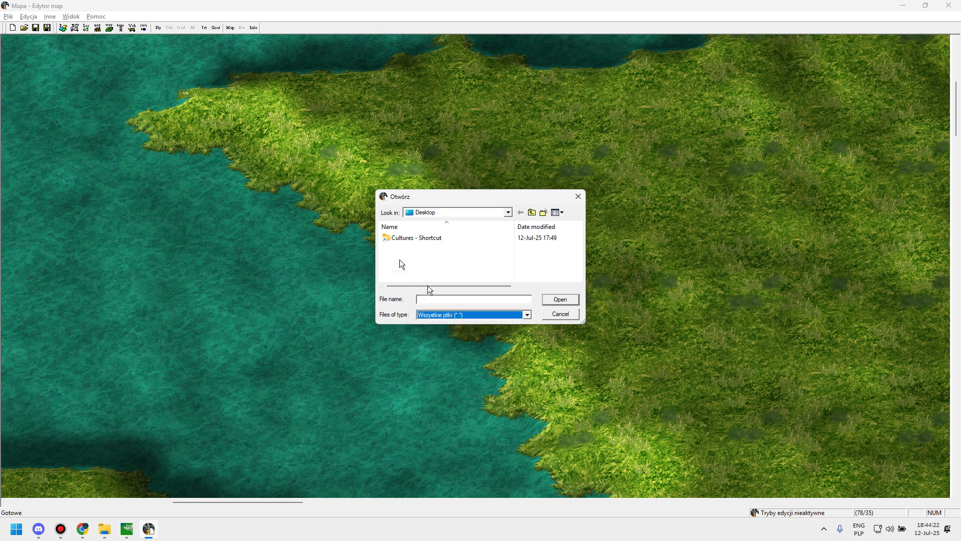
{"action": "scroll", "coordinate": [433, 257], "scroll_direction": "right", "scroll_amount": 2}
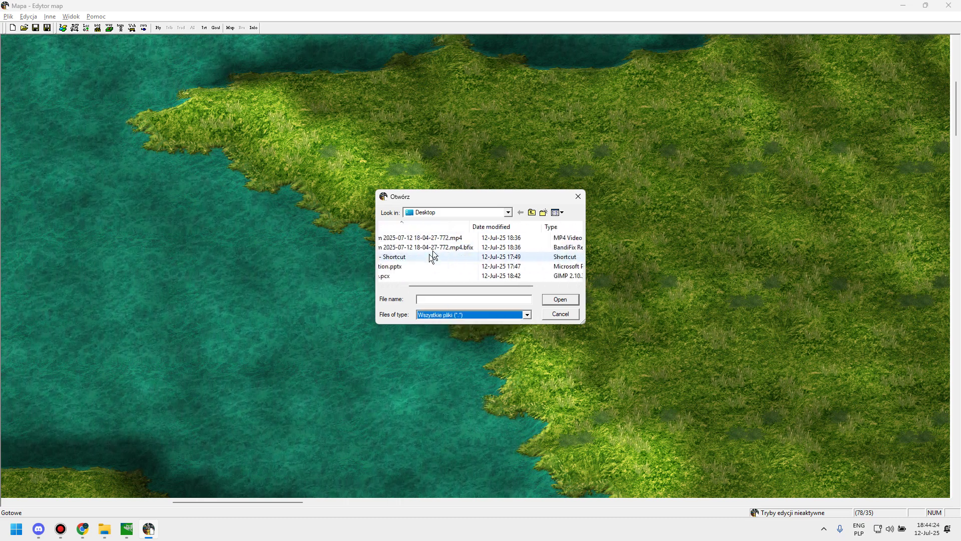
{"action": "double_click", "coordinate": [416, 276]}
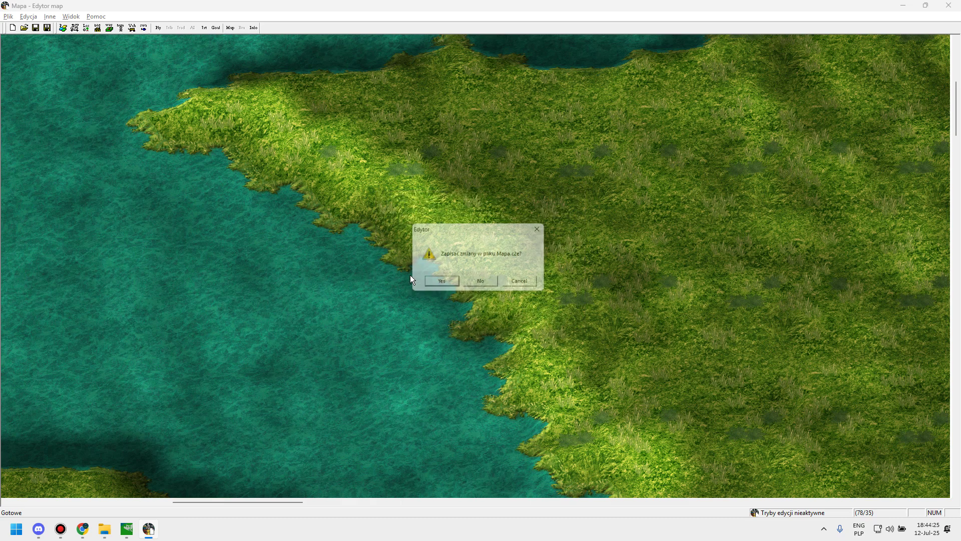
{"action": "left_click", "coordinate": [477, 284]}
{"action": "left_click", "coordinate": [477, 285]}
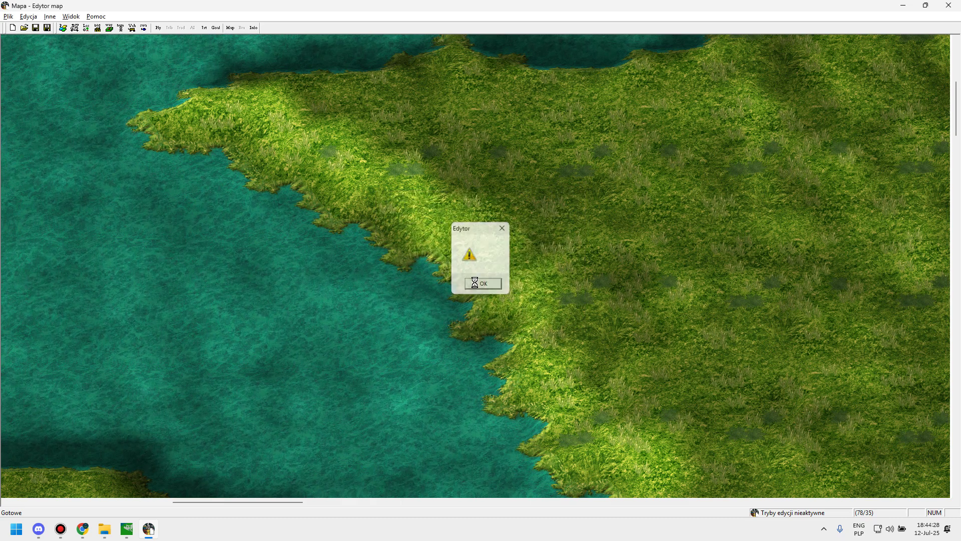
{"action": "left_click", "coordinate": [609, 135]}
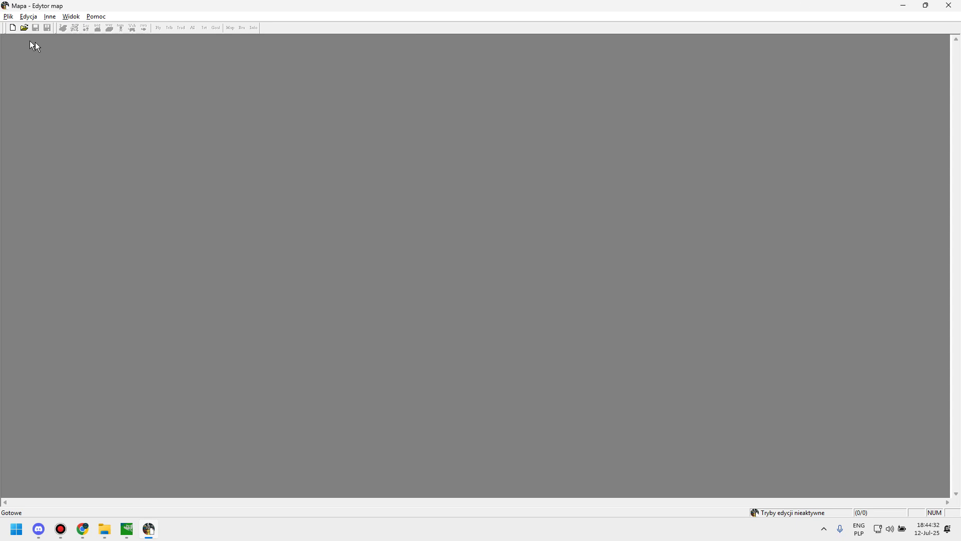
{"action": "left_click", "coordinate": [8, 16]}
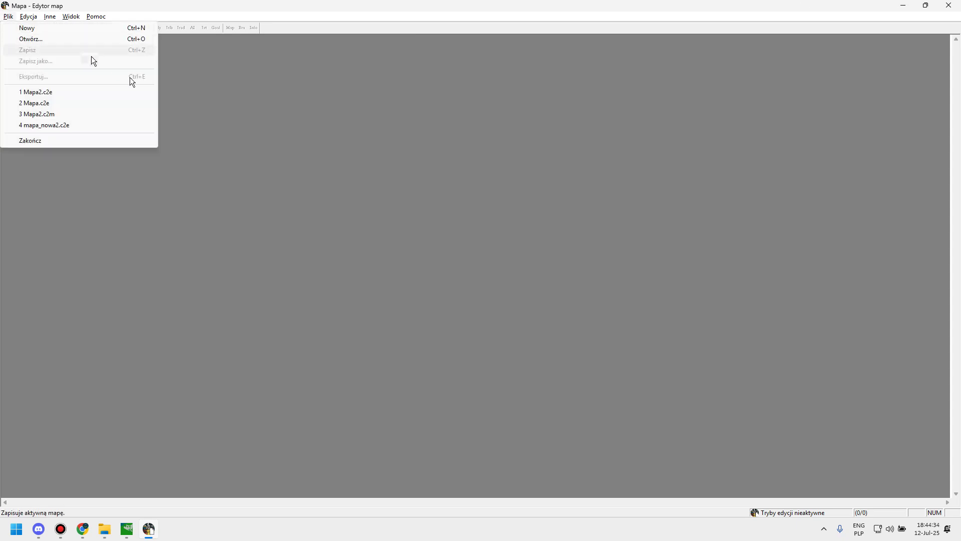
{"action": "left_click", "coordinate": [670, 104]}
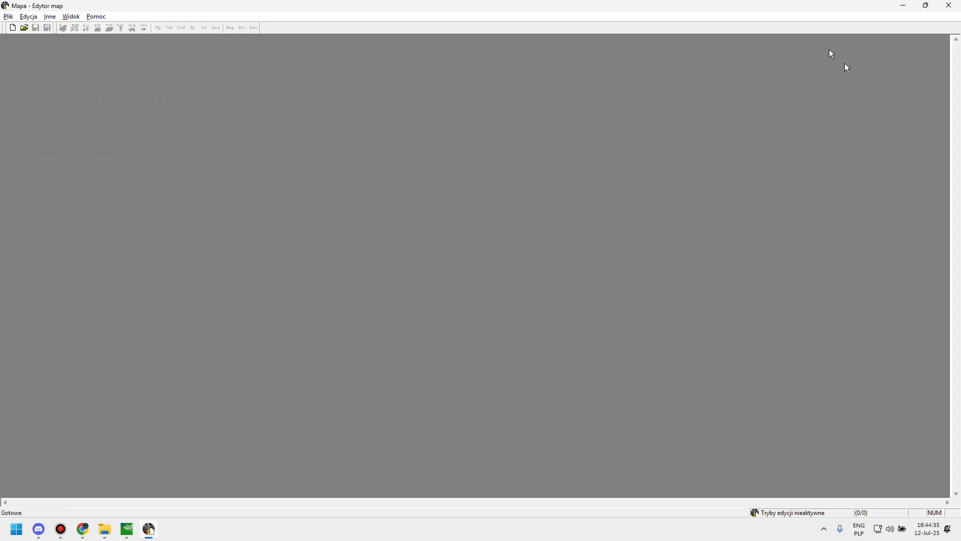
{"action": "left_click", "coordinate": [8, 16]}
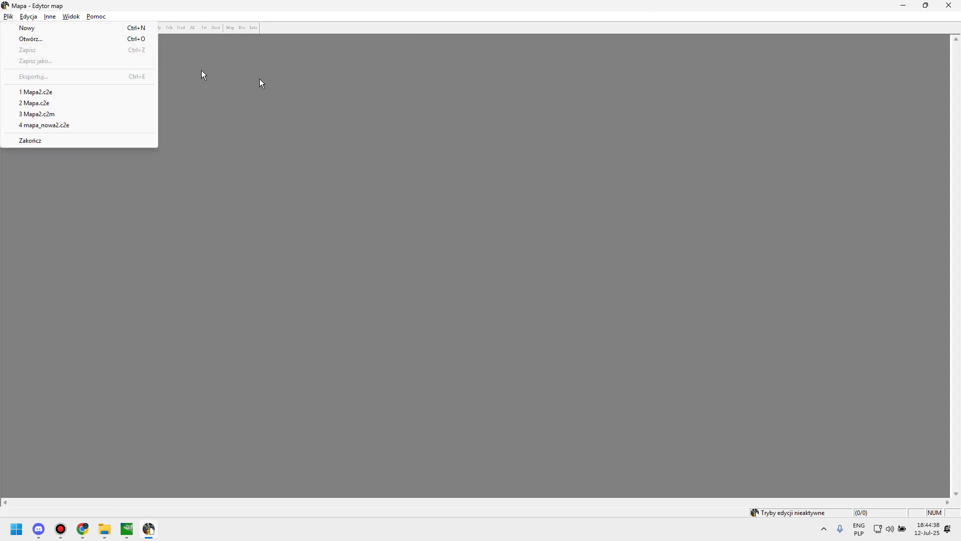
{"action": "left_click", "coordinate": [341, 80]}
- Open 04.pcx from the Editor\Premaps\Islands folder of CnMod 1.3 in GIMP and examine the island's terrain colours
{"action": "left_click", "coordinate": [905, 5]}
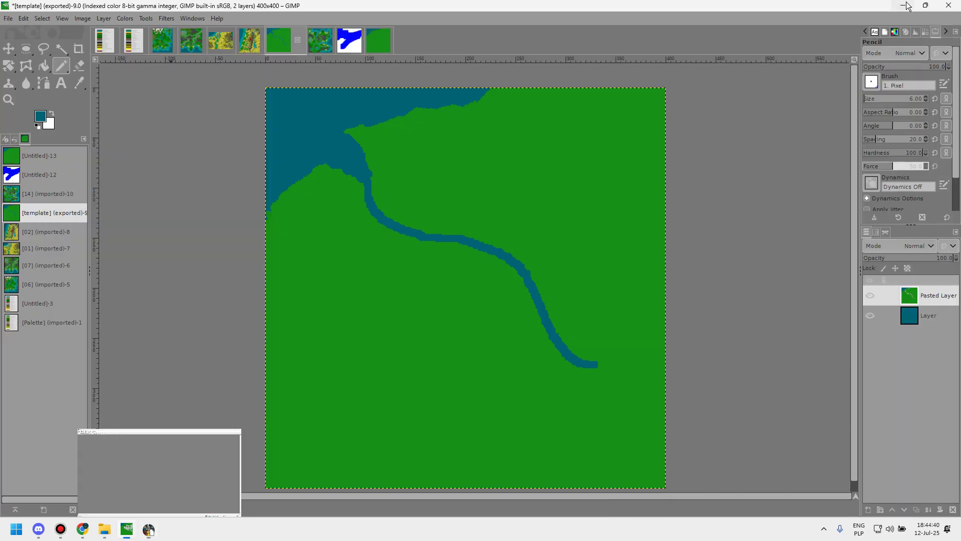
{"action": "left_click", "coordinate": [103, 531]}
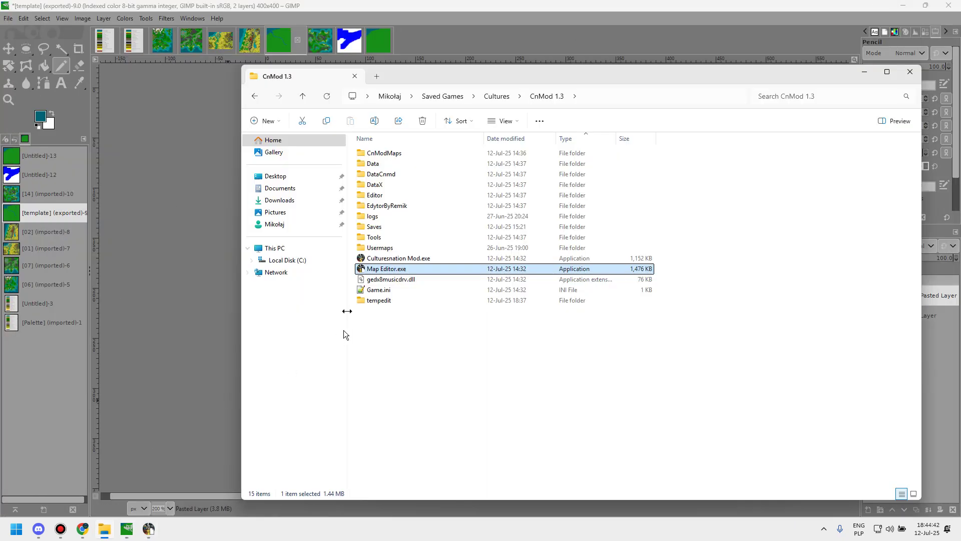
{"action": "double_click", "coordinate": [375, 195]}
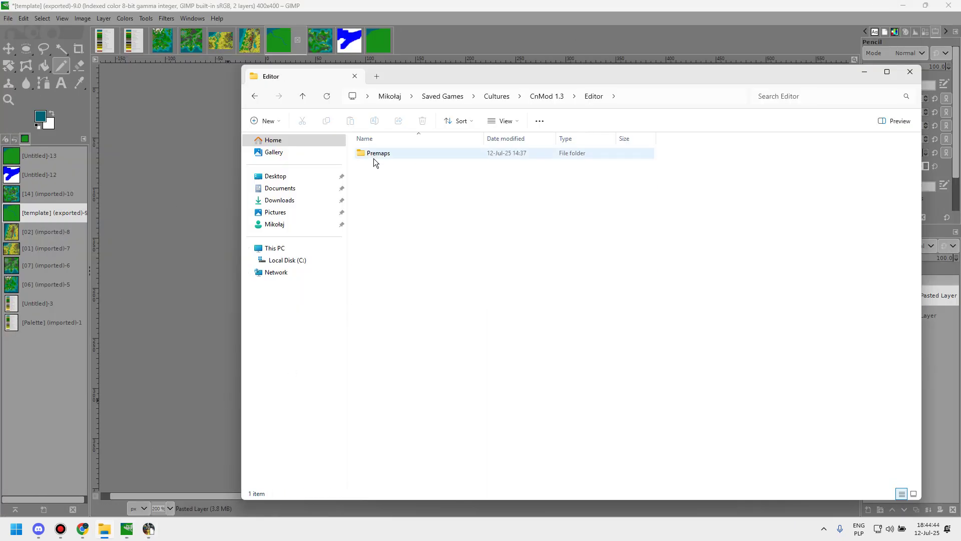
{"action": "double_click", "coordinate": [373, 158]}
{"action": "double_click", "coordinate": [373, 193]}
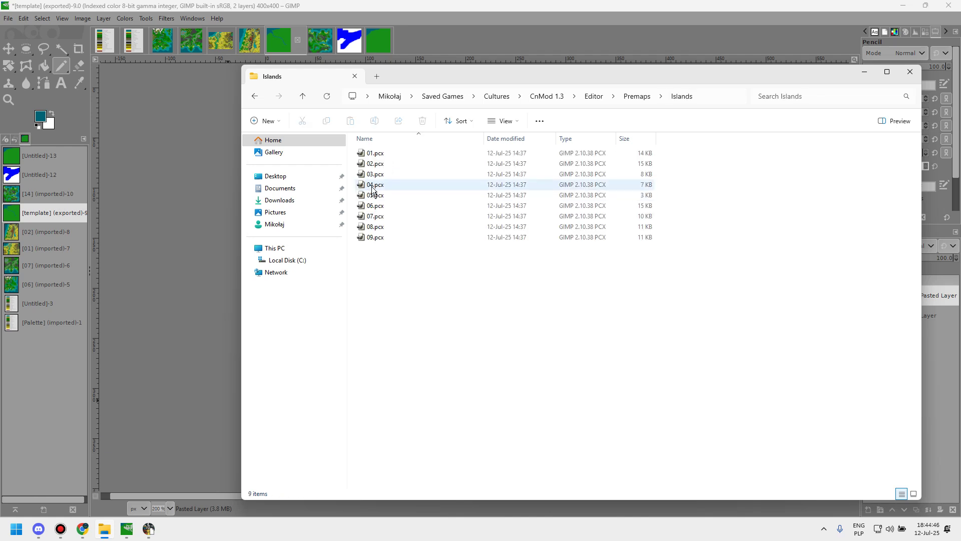
{"action": "left_click", "coordinate": [372, 189]}
{"action": "double_click", "coordinate": [372, 189]}
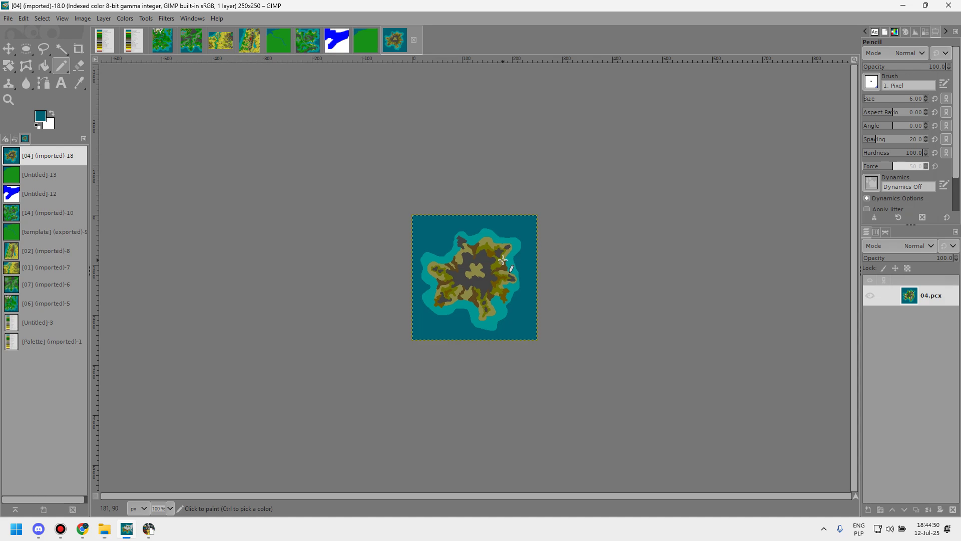
{"action": "scroll", "coordinate": [495, 268], "scroll_direction": "up", "scroll_amount": 5}
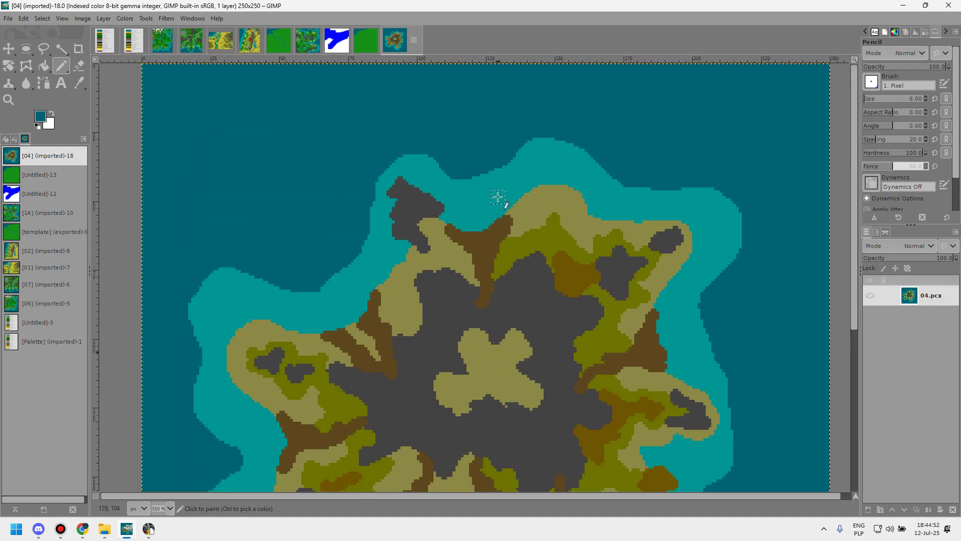
{"action": "scroll", "coordinate": [497, 197], "scroll_direction": "down", "scroll_amount": 3}
- Open PCX (5).pcx from the pcx pack folder inside CnMod 1.3's Premaps in GIMP and examine the coast and river
{"action": "key", "text": "alt+Tab"}
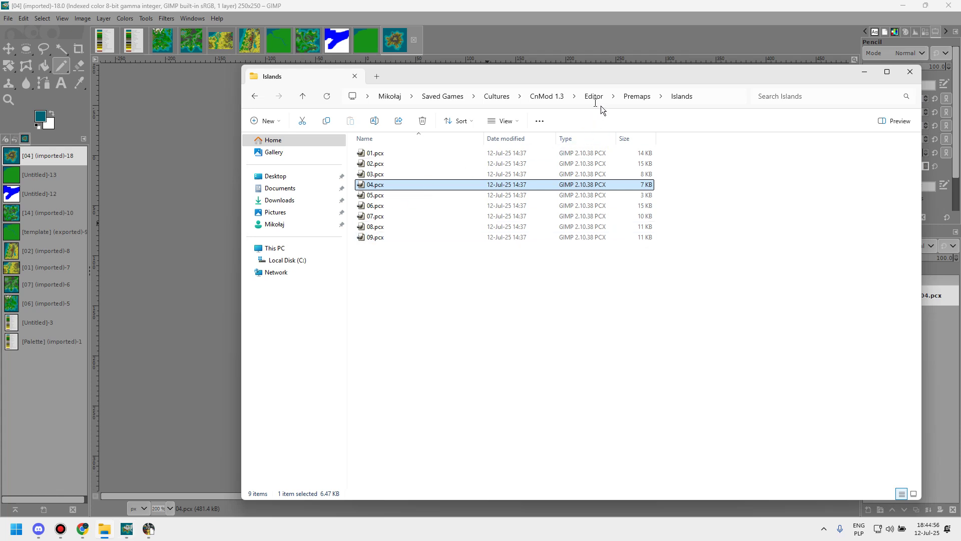
{"action": "left_click", "coordinate": [546, 98]}
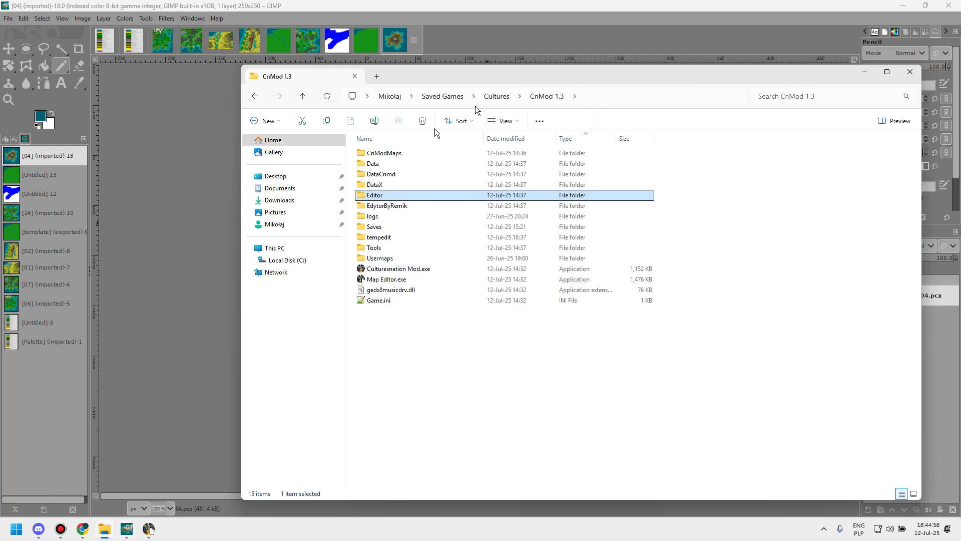
{"action": "double_click", "coordinate": [396, 197]}
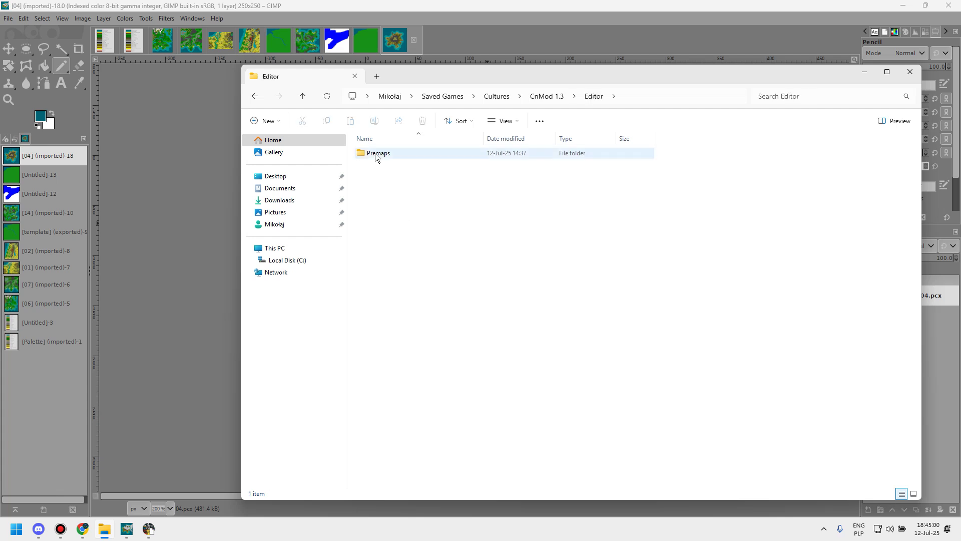
{"action": "double_click", "coordinate": [376, 153]}
{"action": "left_click", "coordinate": [393, 218]}
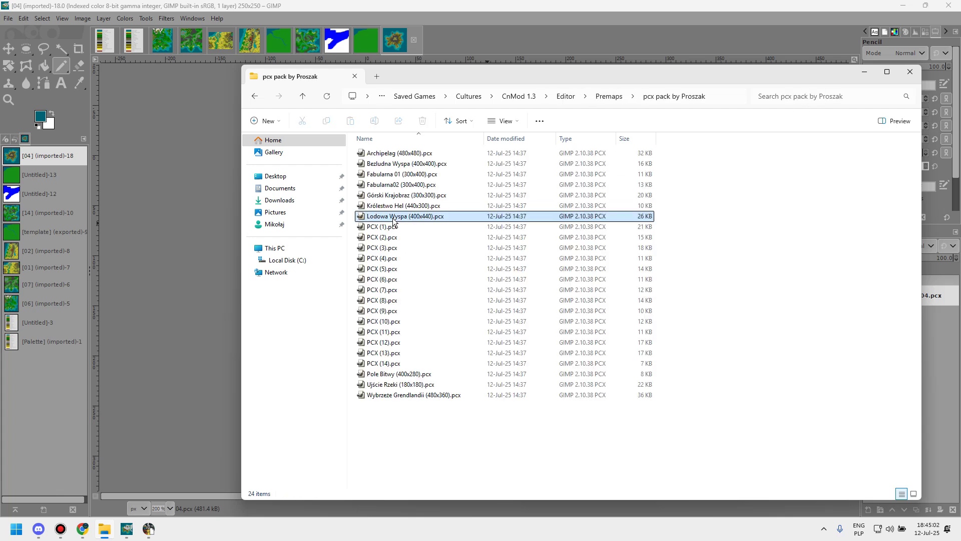
{"action": "double_click", "coordinate": [387, 270]}
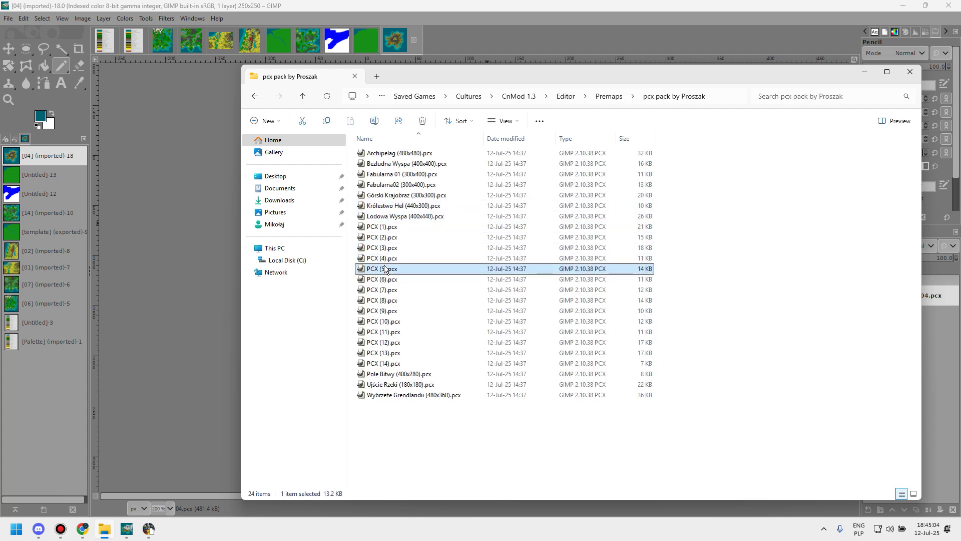
{"action": "left_click", "coordinate": [217, 260]}
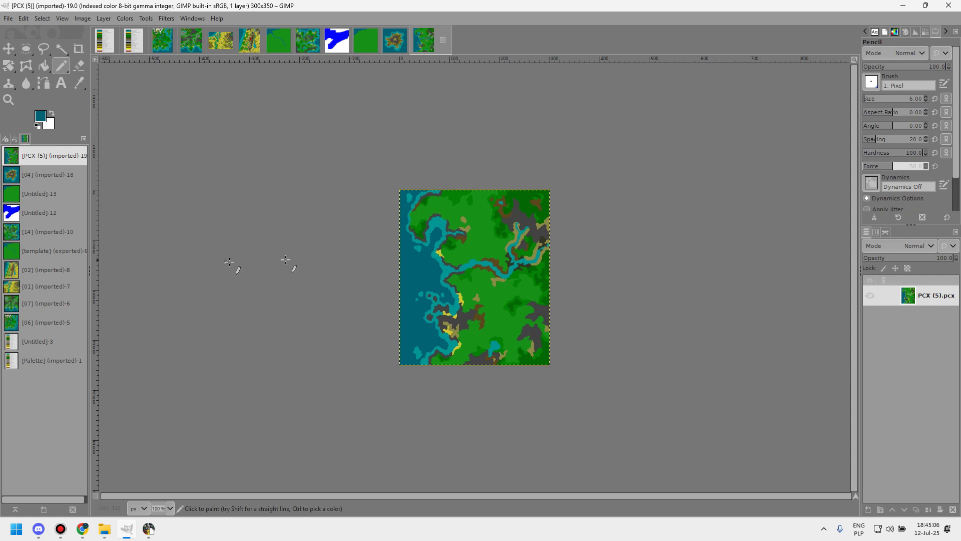
{"action": "scroll", "coordinate": [449, 253], "scroll_direction": "up", "scroll_amount": 2}
{"action": "scroll", "coordinate": [448, 253], "scroll_direction": "down", "scroll_amount": 1}
- Switch to Chrome, open the bookmarked CulturesNation site in a new tab, and go to its PCX download category
{"action": "key", "text": "alt+Tab"}
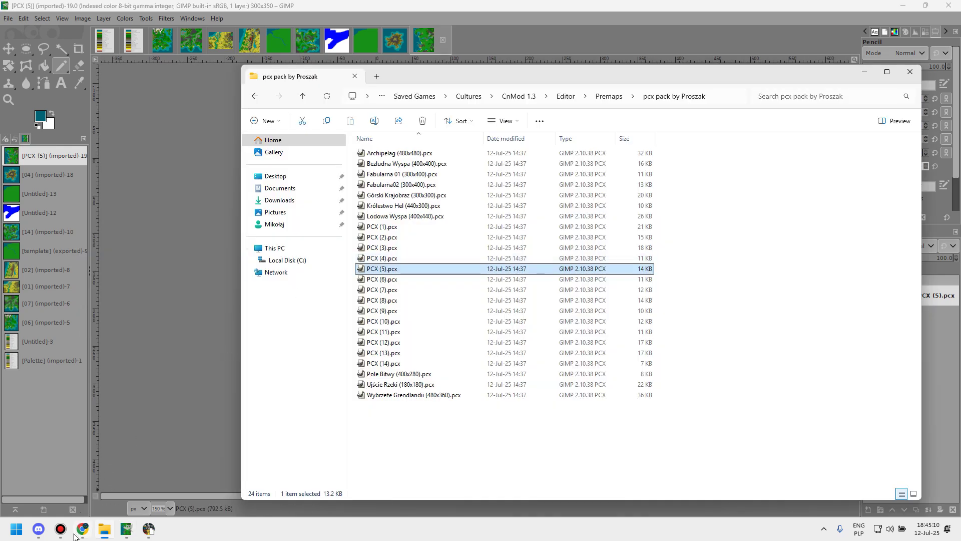
{"action": "left_click", "coordinate": [78, 533]}
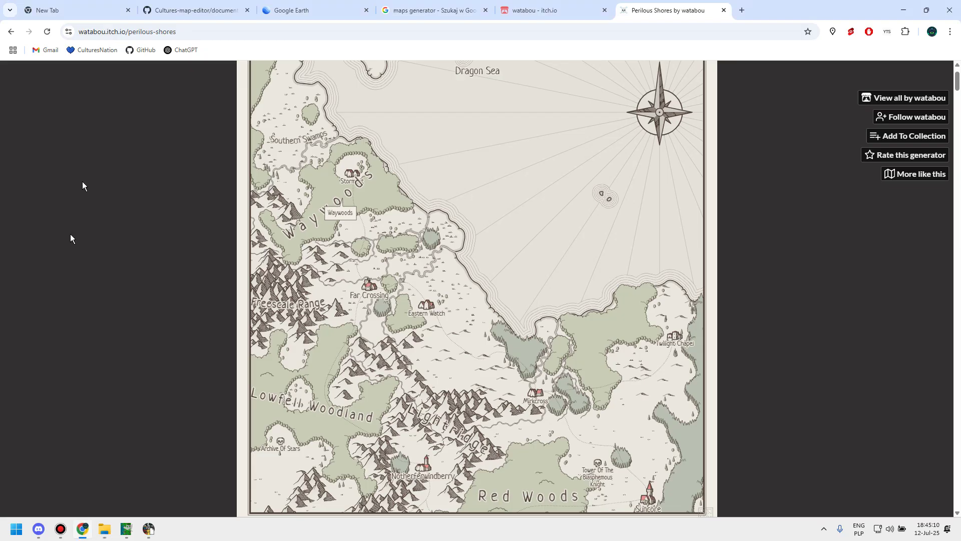
{"action": "middle_click", "coordinate": [98, 50]}
{"action": "left_click", "coordinate": [814, 6]}
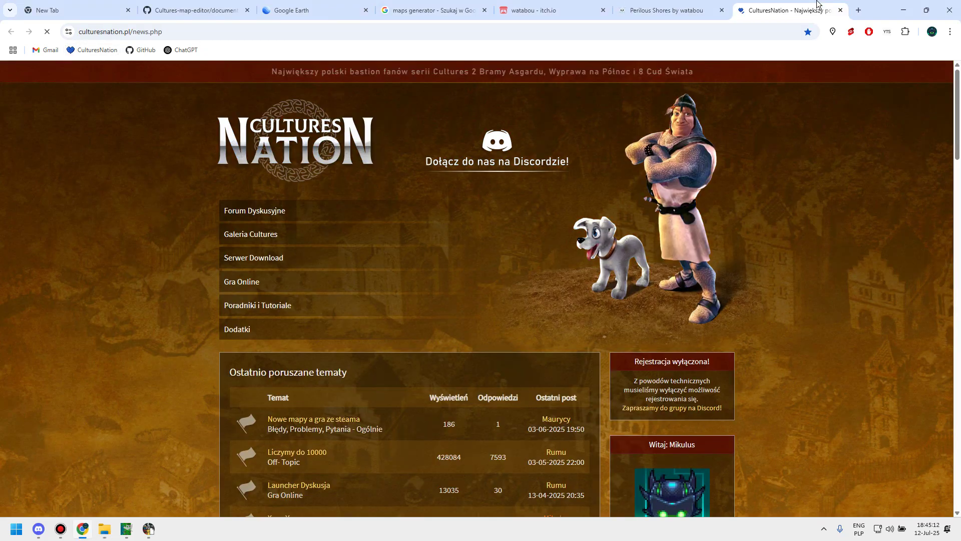
{"action": "mouse_move", "coordinate": [255, 256]}
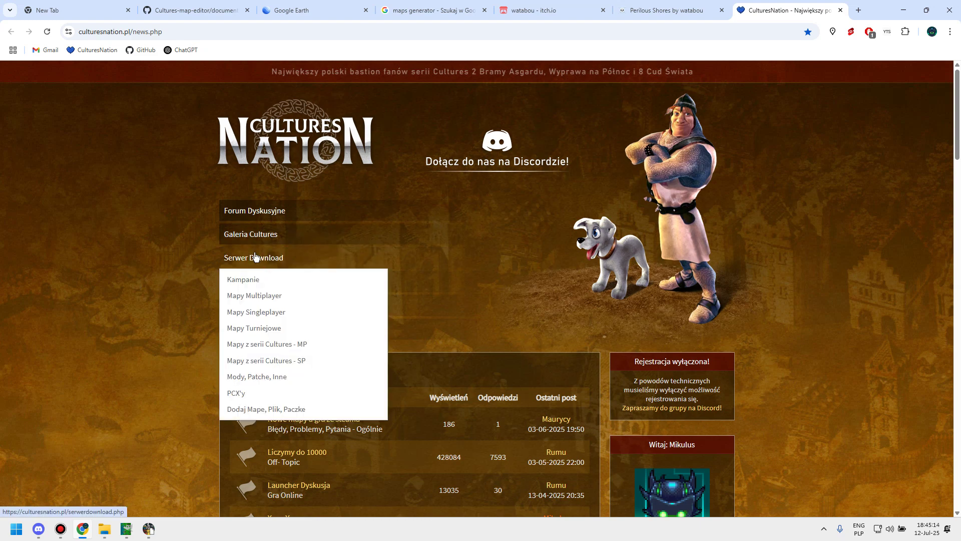
{"action": "scroll", "coordinate": [255, 257], "scroll_direction": "down", "scroll_amount": 1}
{"action": "mouse_move", "coordinate": [247, 201]}
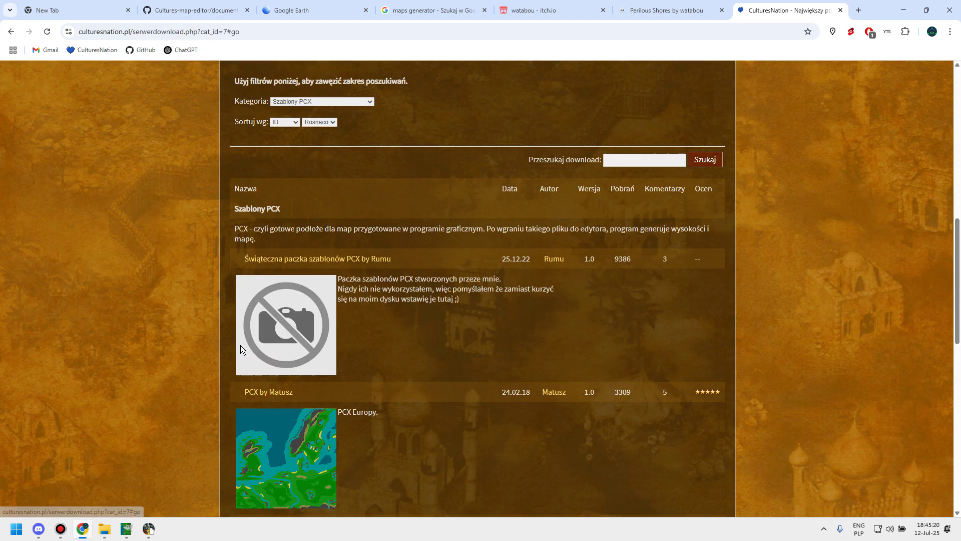
- Look through the PCX template packs offered in the download category
{"action": "scroll", "coordinate": [215, 274], "scroll_direction": "down", "scroll_amount": 20}
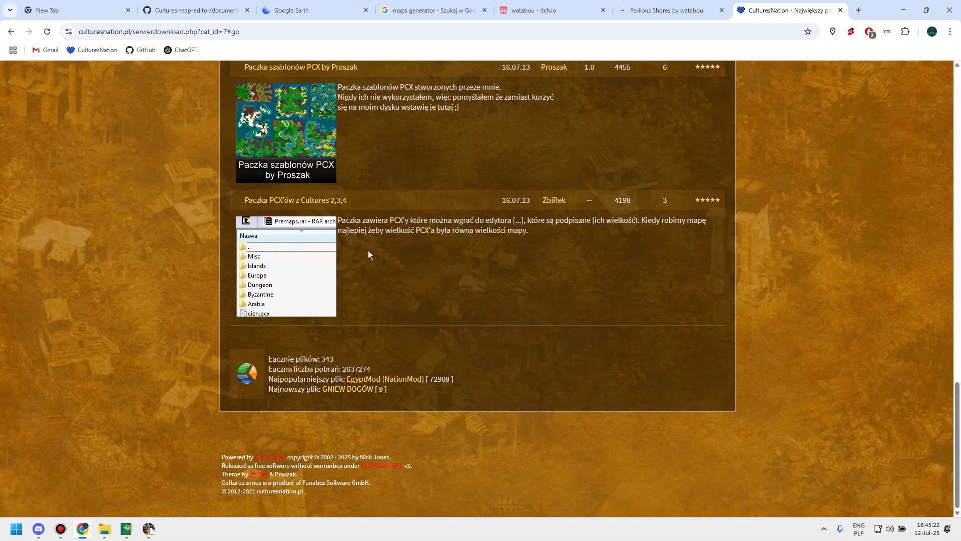
{"action": "scroll", "coordinate": [390, 255], "scroll_direction": "up", "scroll_amount": 12}
{"action": "scroll", "coordinate": [414, 268], "scroll_direction": "down", "scroll_amount": 12}
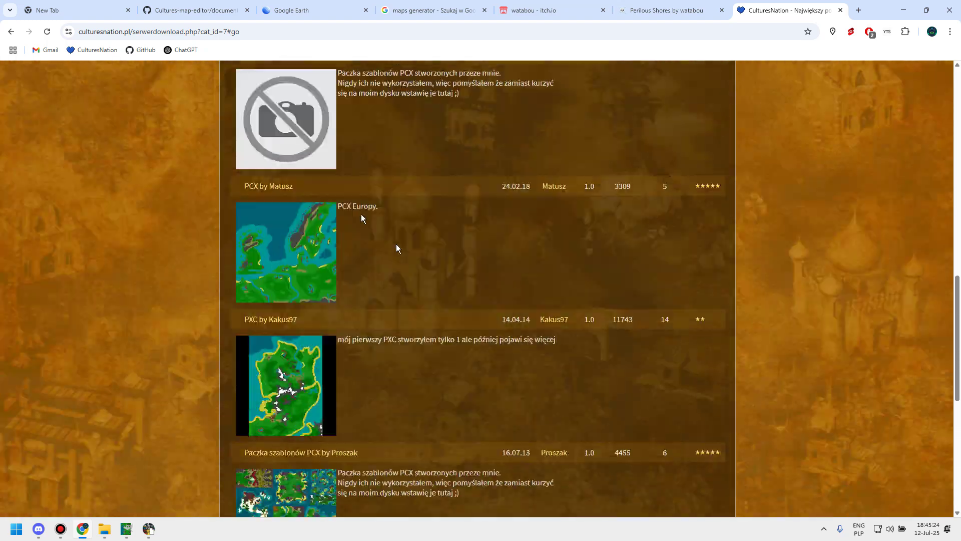
{"action": "scroll", "coordinate": [446, 260], "scroll_direction": "up", "scroll_amount": 4}
{"action": "scroll", "coordinate": [465, 257], "scroll_direction": "up", "scroll_amount": 3}
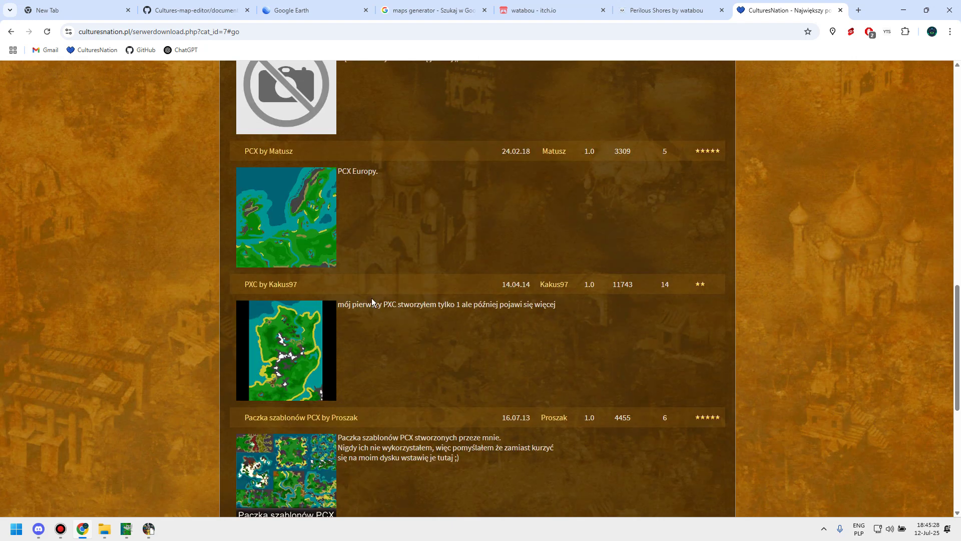
{"action": "scroll", "coordinate": [372, 305], "scroll_direction": "down", "scroll_amount": 2}
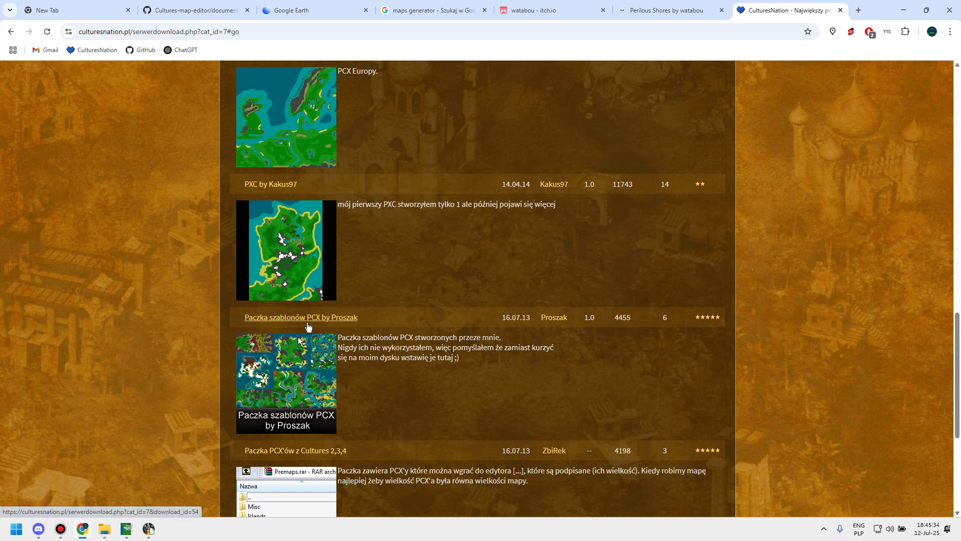
{"action": "scroll", "coordinate": [291, 357], "scroll_direction": "up", "scroll_amount": 2}
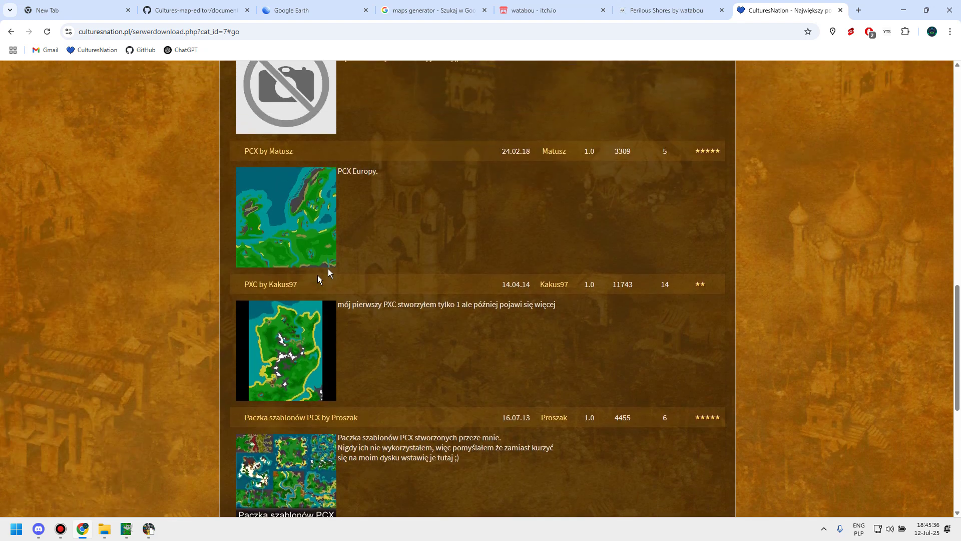
{"action": "scroll", "coordinate": [291, 180], "scroll_direction": "up", "scroll_amount": 3}
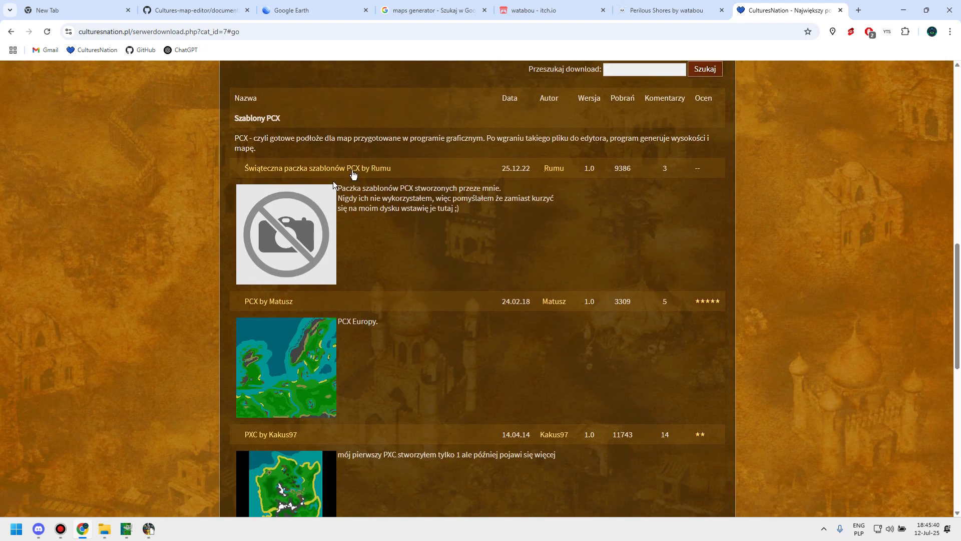
{"action": "scroll", "coordinate": [471, 335], "scroll_direction": "down", "scroll_amount": 10}
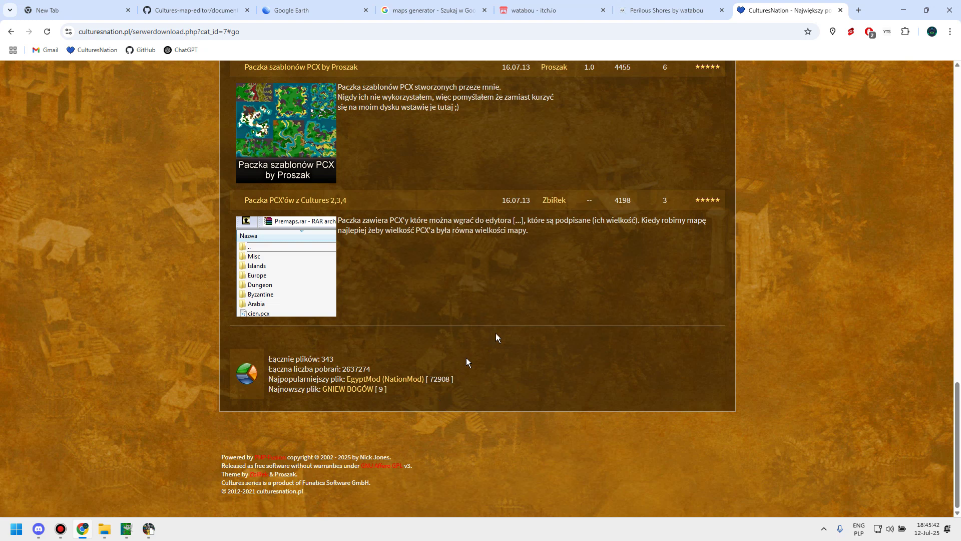
- Download the Paczka PCX'ów z Cultures 2,3,4 template pack and show the downloaded premaps.rar in its folder
{"action": "scroll", "coordinate": [572, 285], "scroll_direction": "up", "scroll_amount": 2}
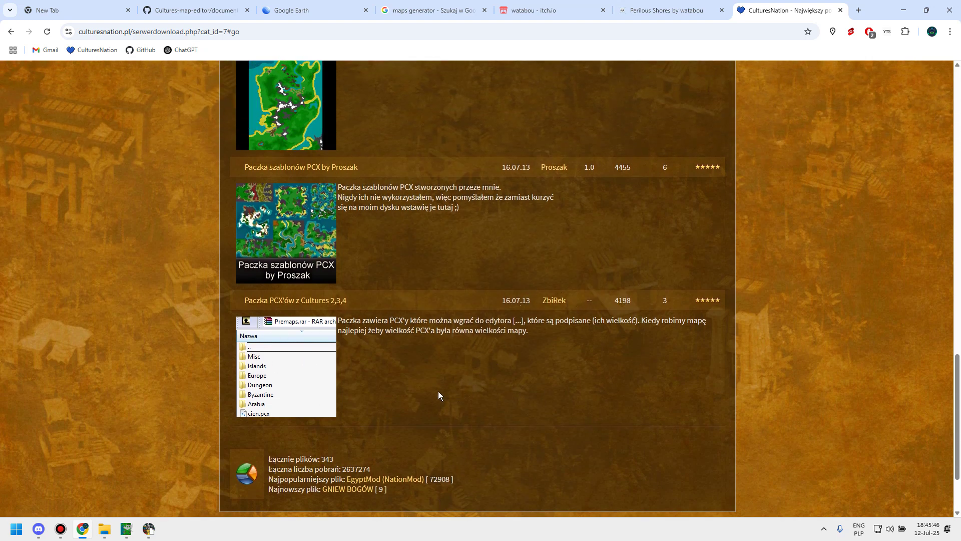
{"action": "left_click", "coordinate": [311, 298]}
{"action": "scroll", "coordinate": [491, 242], "scroll_direction": "down", "scroll_amount": 14}
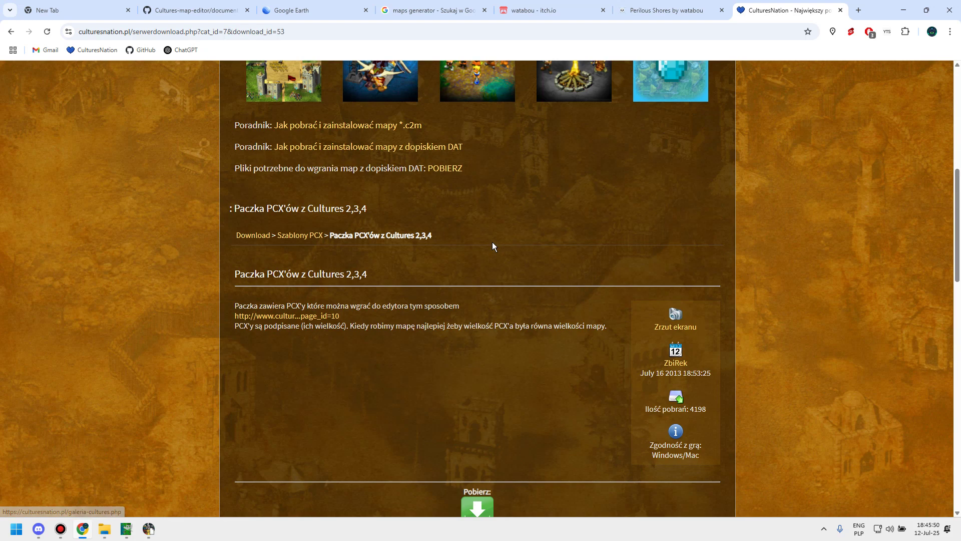
{"action": "left_click", "coordinate": [477, 213]}
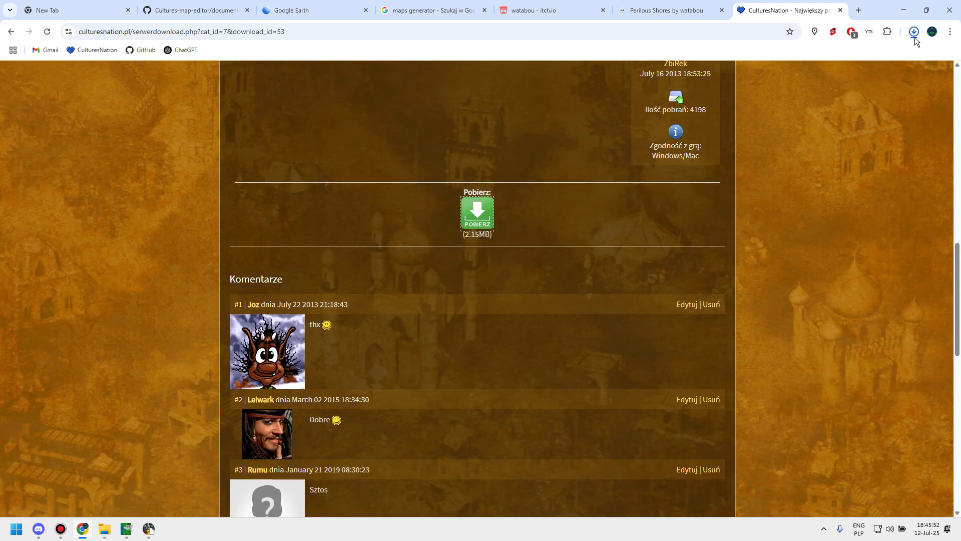
{"action": "left_click", "coordinate": [913, 37]}
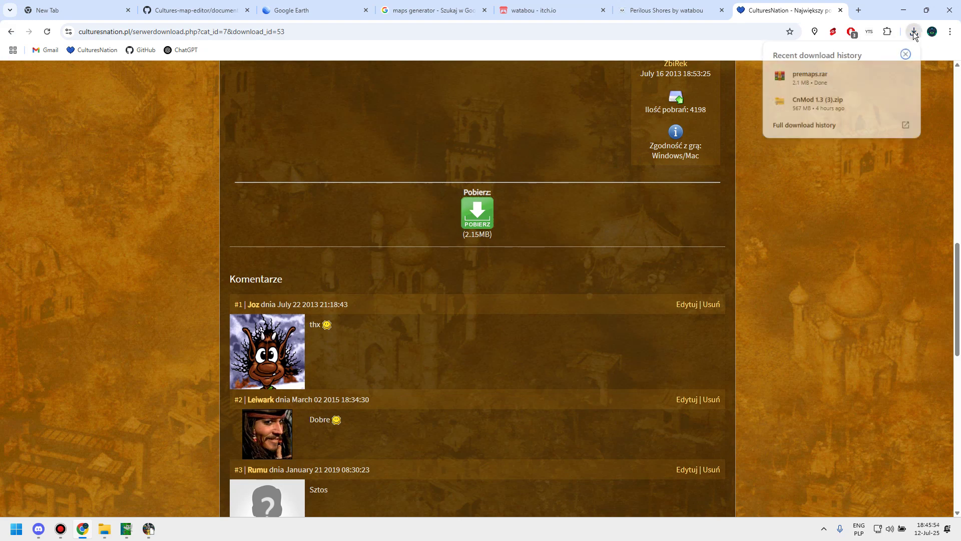
{"action": "left_click", "coordinate": [888, 77]}
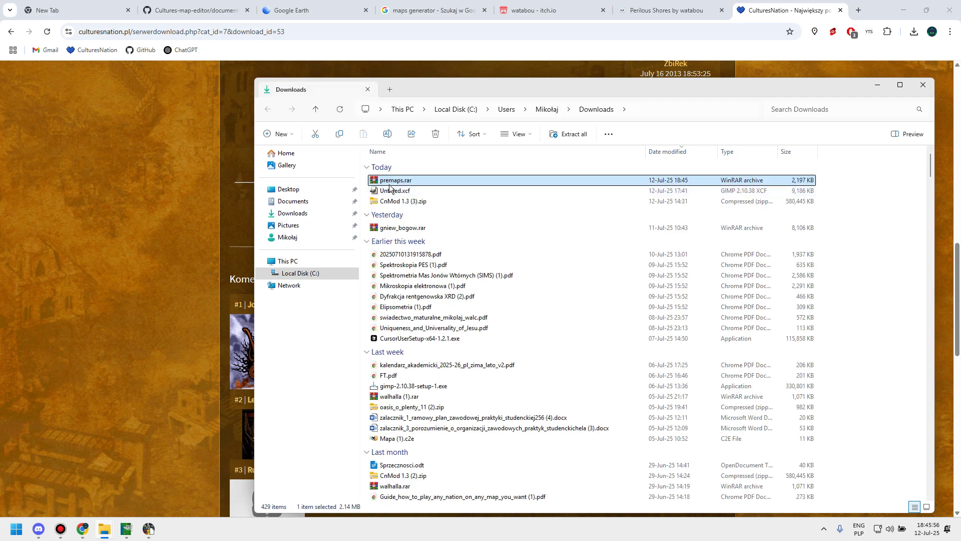
- Open the premaps.rar archive, try to open cien.pcx from it in GIMP, and dismiss the WinRAR licence reminder
{"action": "left_click", "coordinate": [385, 172]}
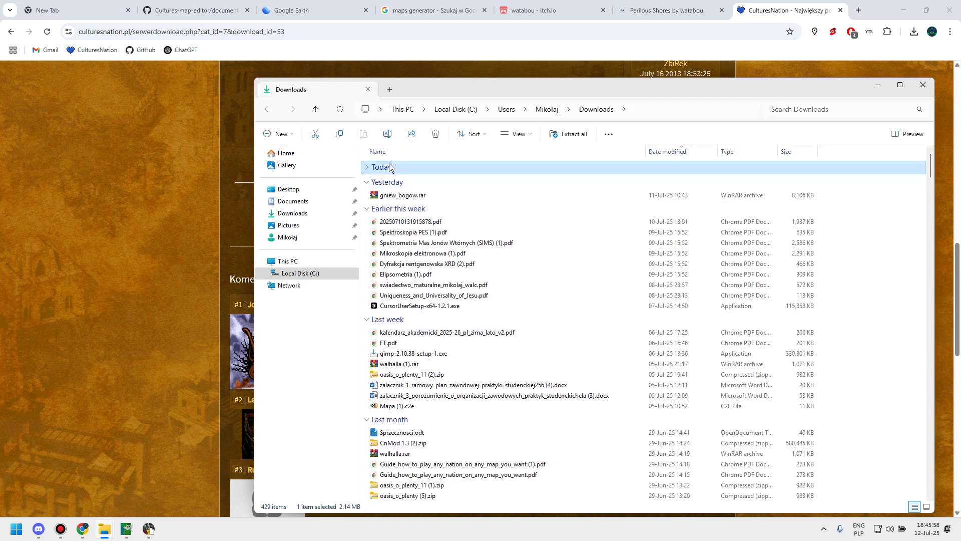
{"action": "left_click", "coordinate": [386, 171]}
{"action": "double_click", "coordinate": [391, 181]}
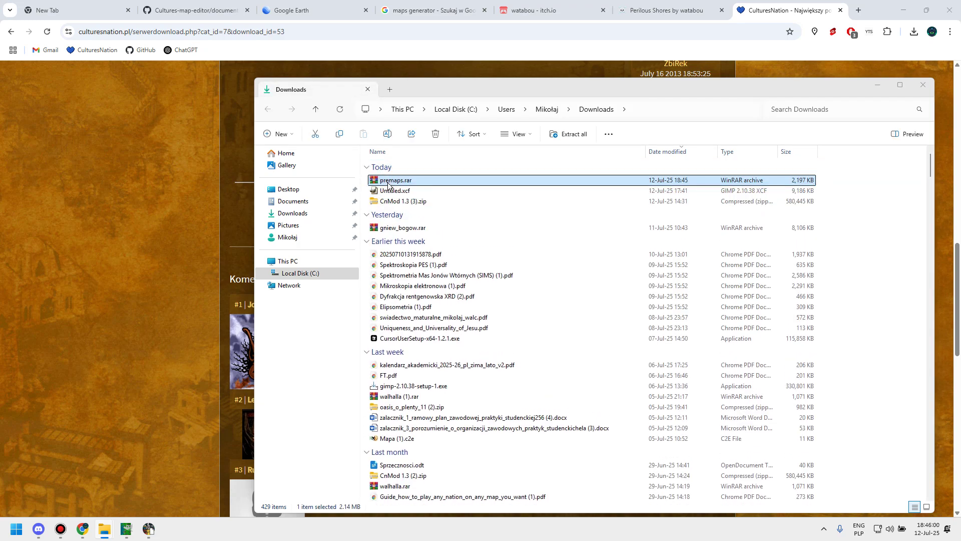
{"action": "double_click", "coordinate": [210, 374]}
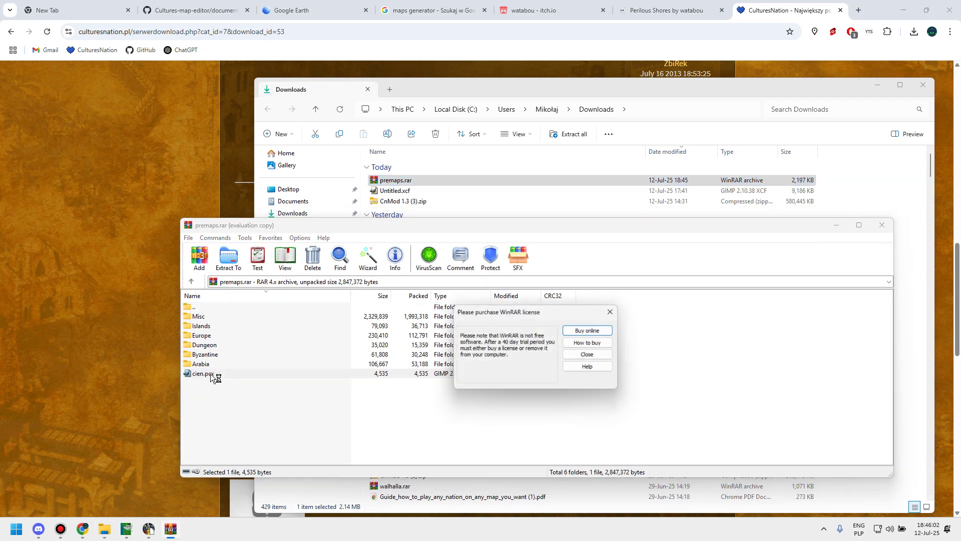
{"action": "left_click", "coordinate": [133, 523]}
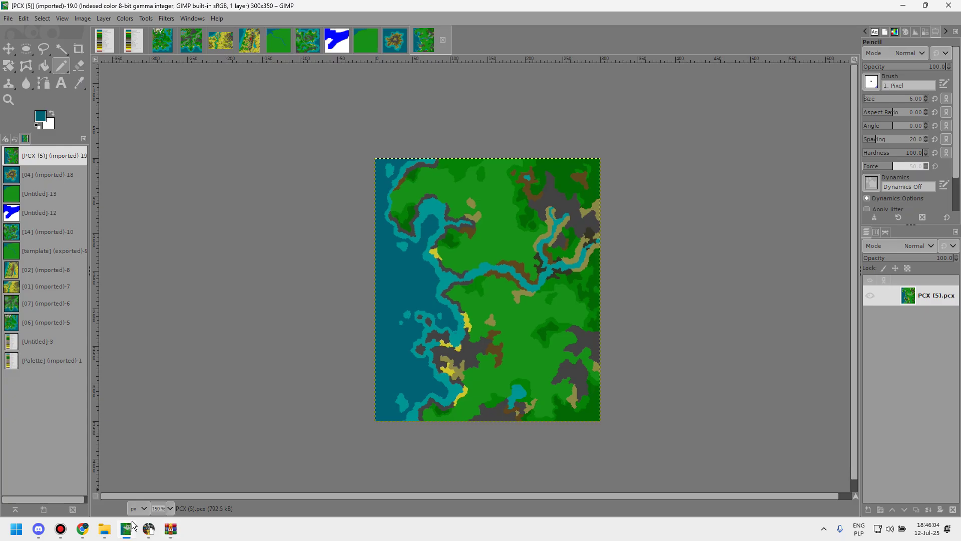
{"action": "left_click", "coordinate": [903, 6]}
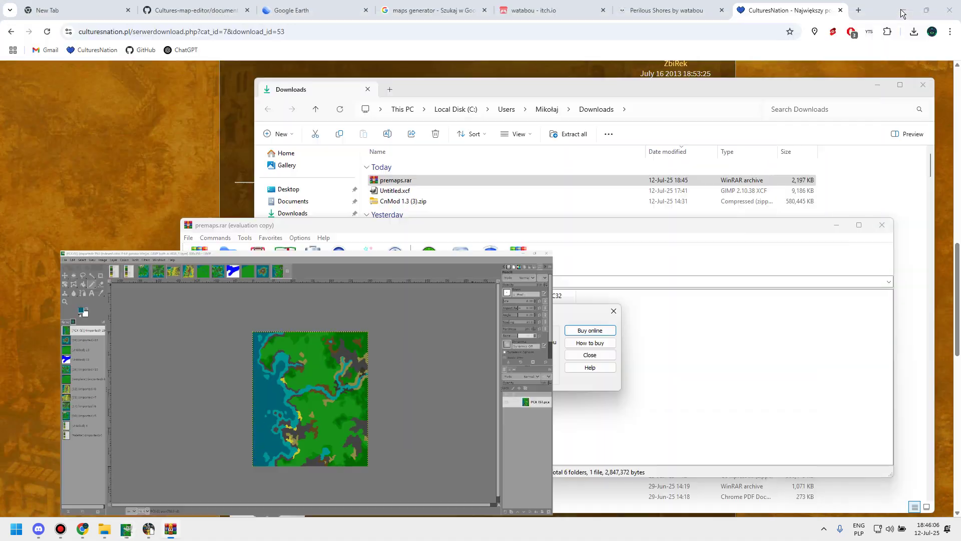
{"action": "left_click", "coordinate": [620, 316]}
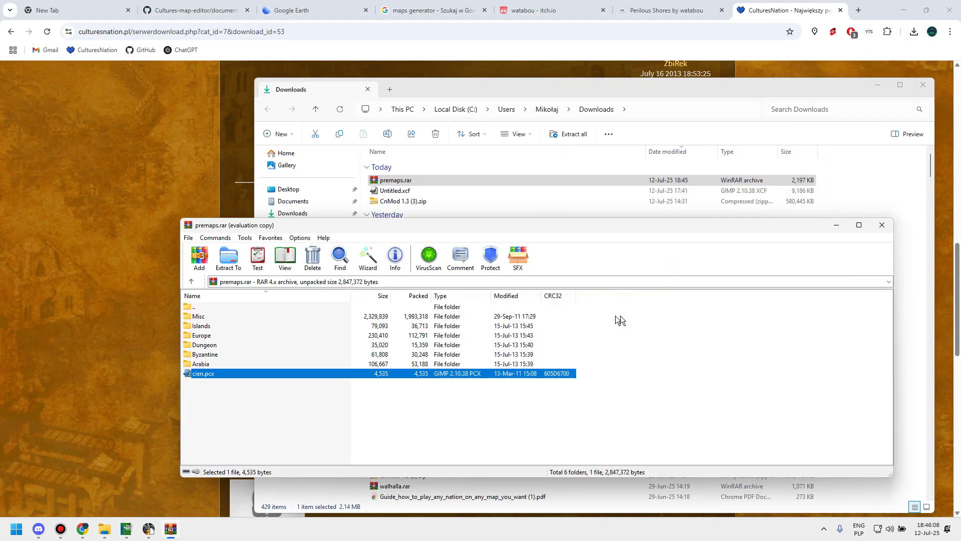
- Open cien.pcx from the premaps.rar archive in GIMP and inspect its terrain up close
{"action": "left_click", "coordinate": [904, 10]}
{"action": "left_click", "coordinate": [904, 5]}
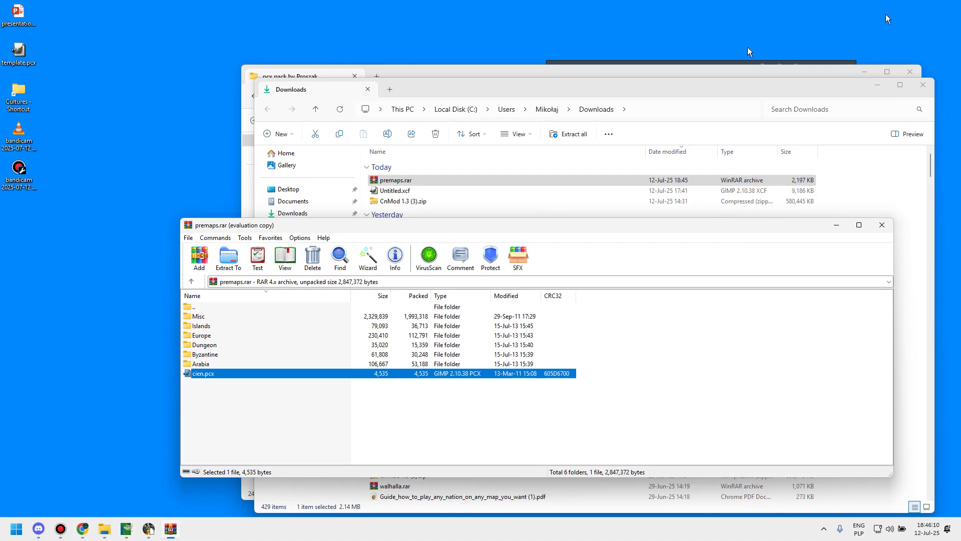
{"action": "left_click_drag", "start_coordinate": [190, 373], "coordinate": [196, 377]}
{"action": "left_click_drag", "start_coordinate": [73, 266], "coordinate": [73, 265]}
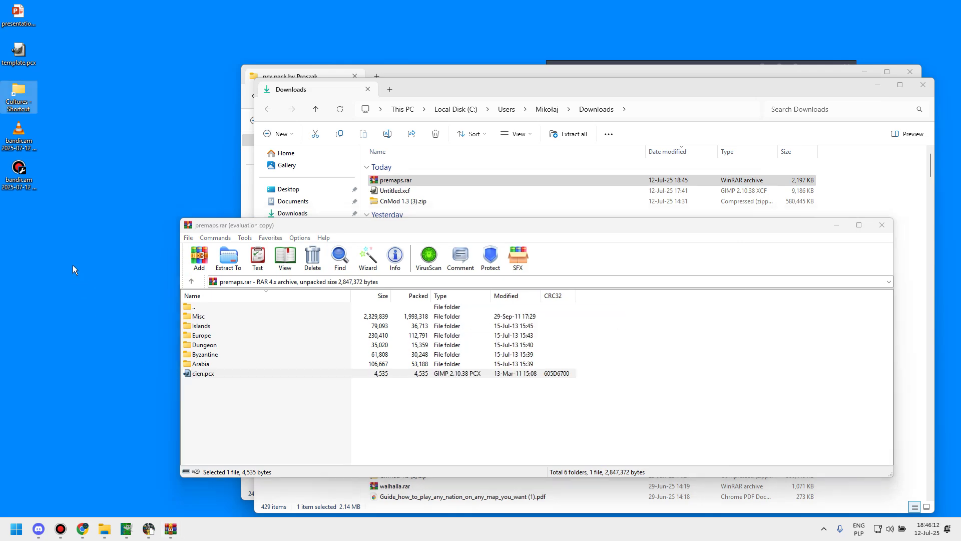
{"action": "double_click", "coordinate": [200, 374]}
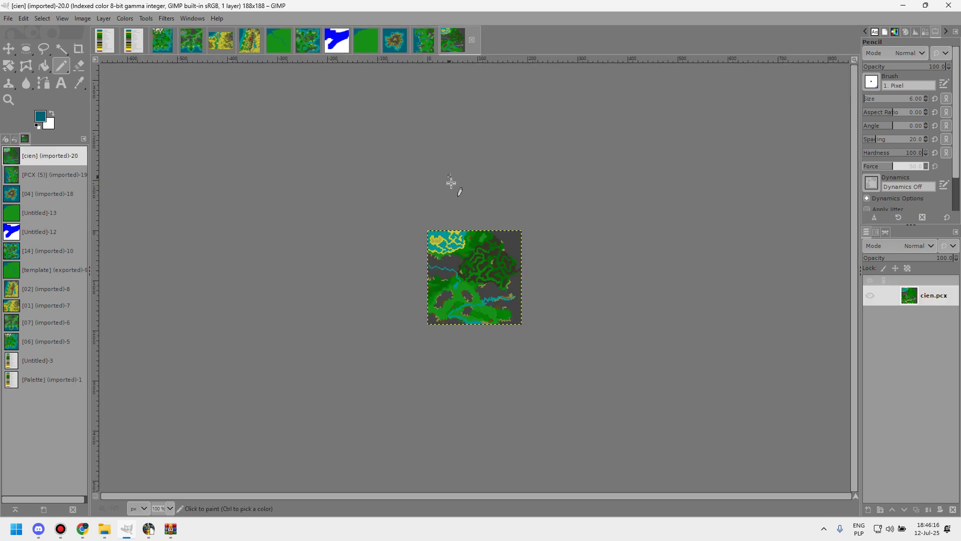
{"action": "scroll", "coordinate": [470, 284], "scroll_direction": "up", "scroll_amount": 5}
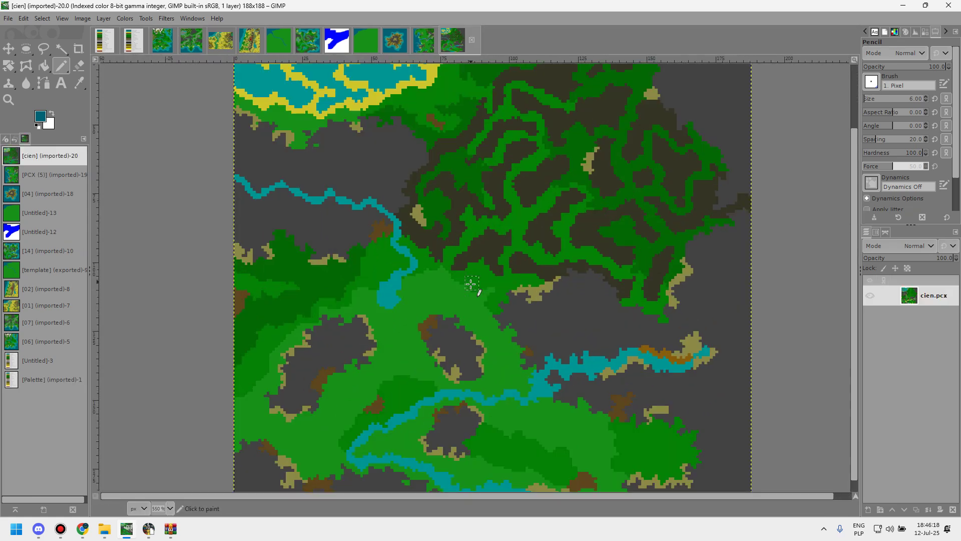
{"action": "scroll", "coordinate": [471, 284], "scroll_direction": "down", "scroll_amount": 3}
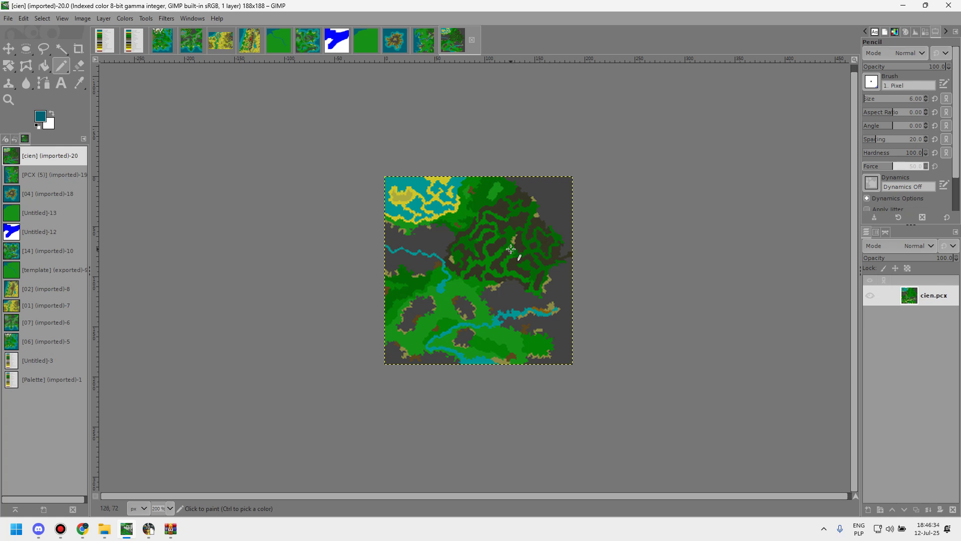
- Compare the template map with cien.pcx and close the cien.pcx image
{"action": "left_click", "coordinate": [279, 39]}
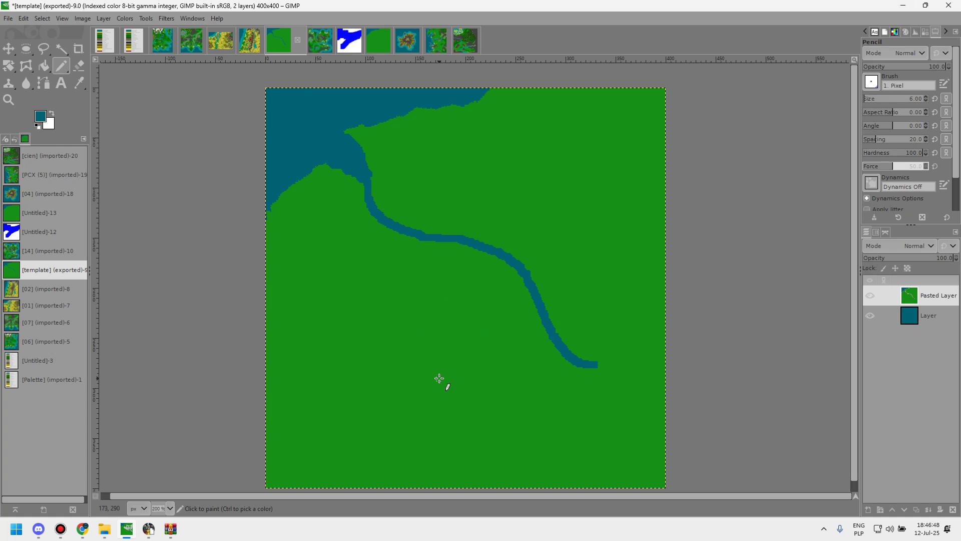
{"action": "left_click", "coordinate": [473, 44]}
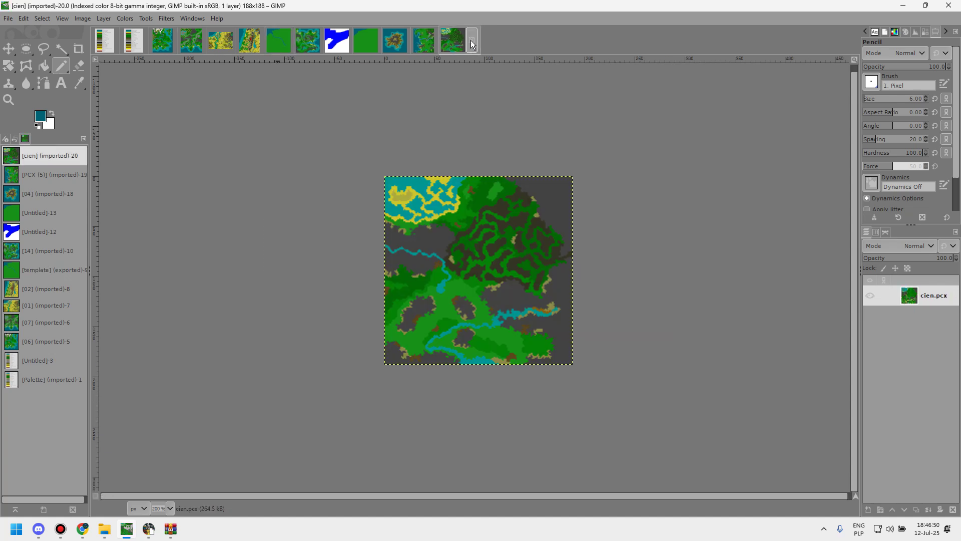
{"action": "left_click", "coordinate": [472, 41]}
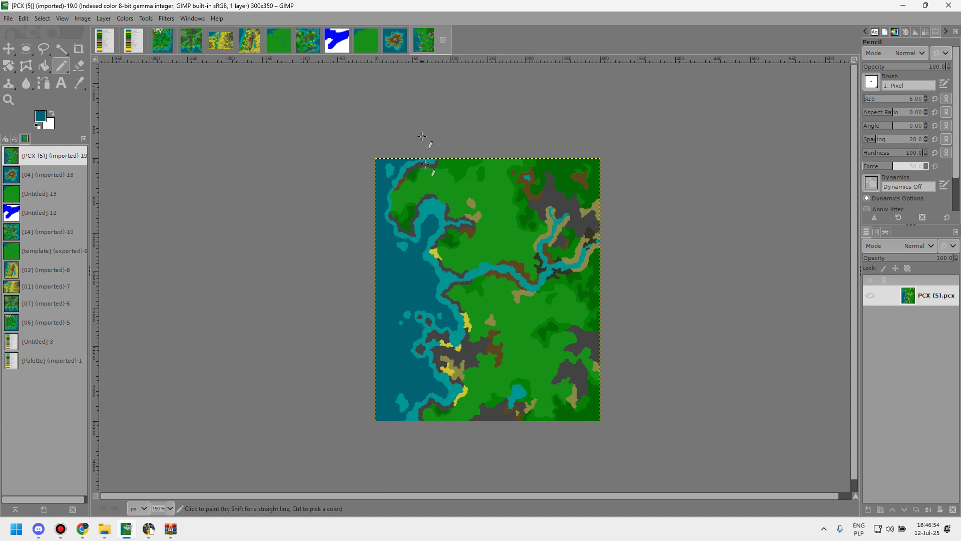
- Examine how the coast, islands and shallow water around the land are drawn in PCX (5).pcx
{"action": "scroll", "coordinate": [423, 236], "scroll_direction": "up", "scroll_amount": 4}
{"action": "scroll", "coordinate": [396, 246], "scroll_direction": "down", "scroll_amount": 4}
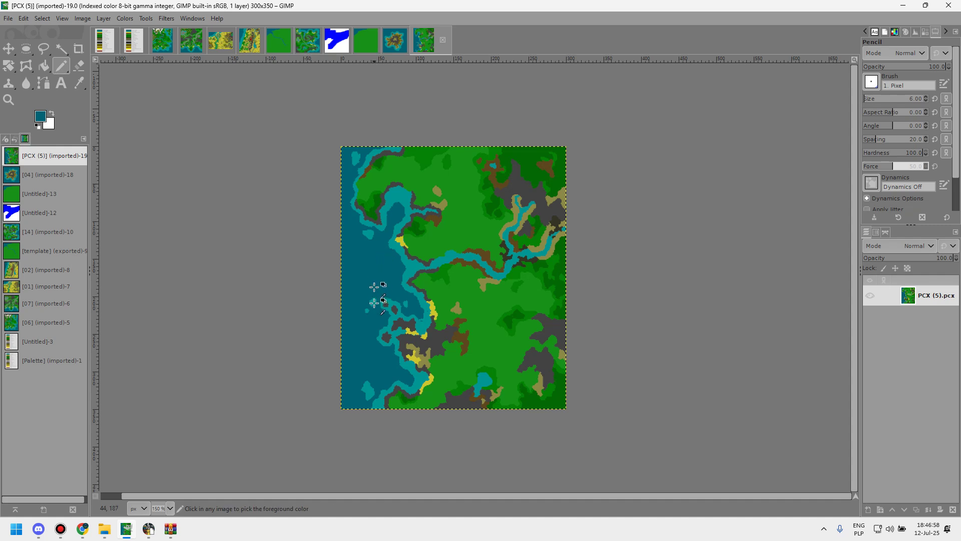
{"action": "scroll", "coordinate": [374, 300], "scroll_direction": "up", "scroll_amount": 2}
{"action": "scroll", "coordinate": [374, 302], "scroll_direction": "down", "scroll_amount": 2}
{"action": "scroll", "coordinate": [374, 302], "scroll_direction": "up", "scroll_amount": 1}
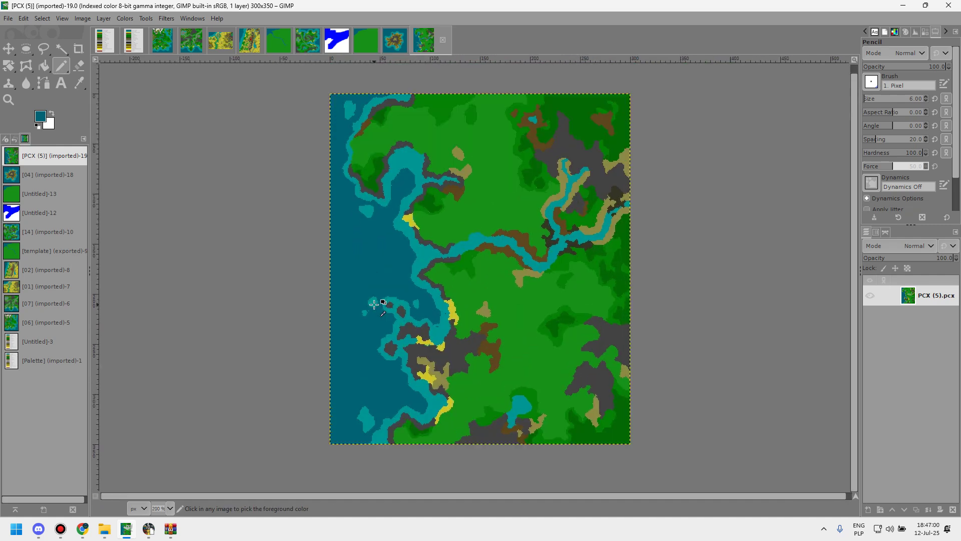
{"action": "mouse_move", "coordinate": [148, 528]}
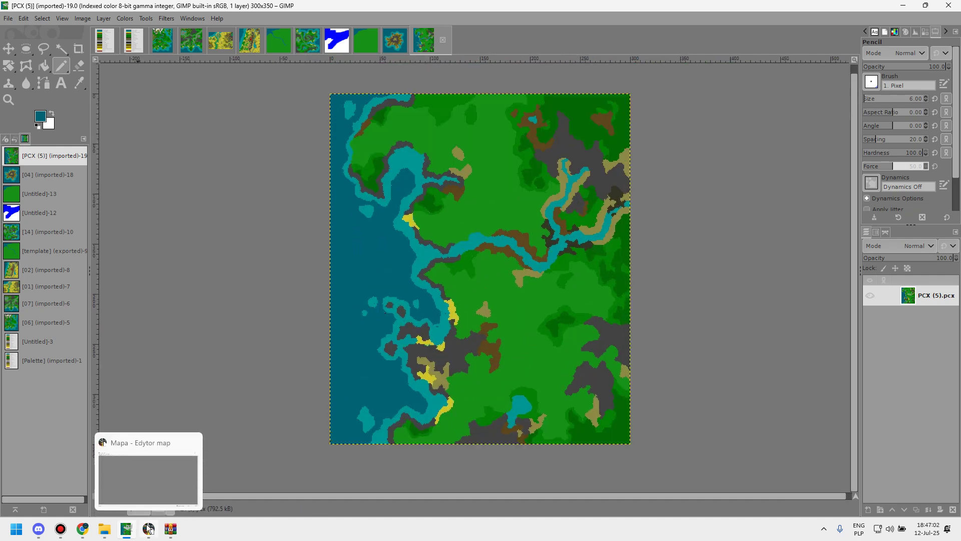
{"action": "scroll", "coordinate": [356, 338], "scroll_direction": "up", "scroll_amount": 5}
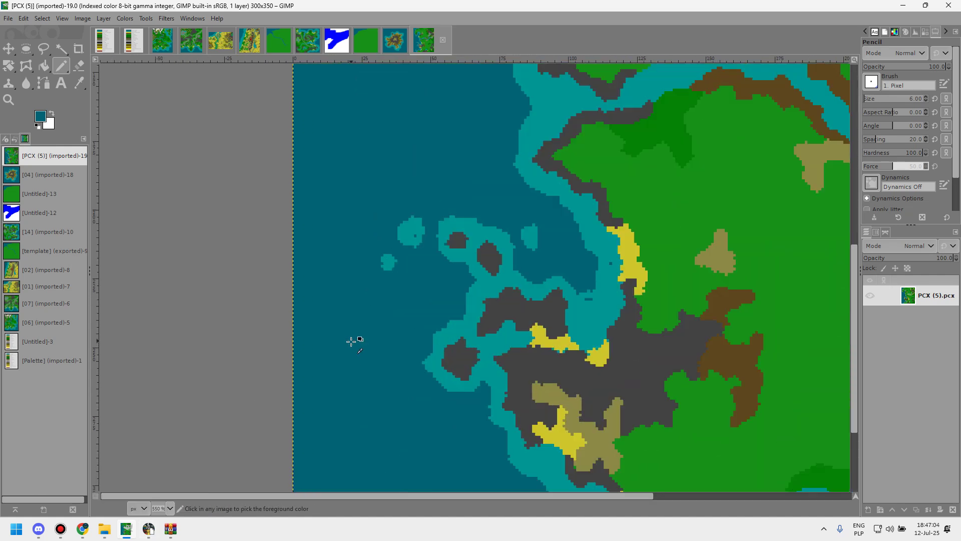
{"action": "scroll", "coordinate": [406, 299], "scroll_direction": "down", "scroll_amount": 3}
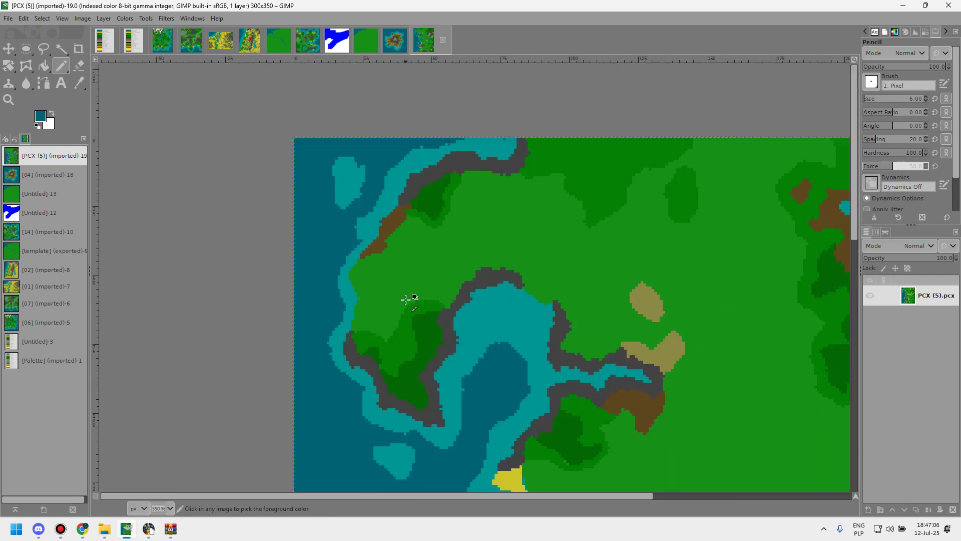
{"action": "scroll", "coordinate": [406, 299], "scroll_direction": "down", "scroll_amount": 3}
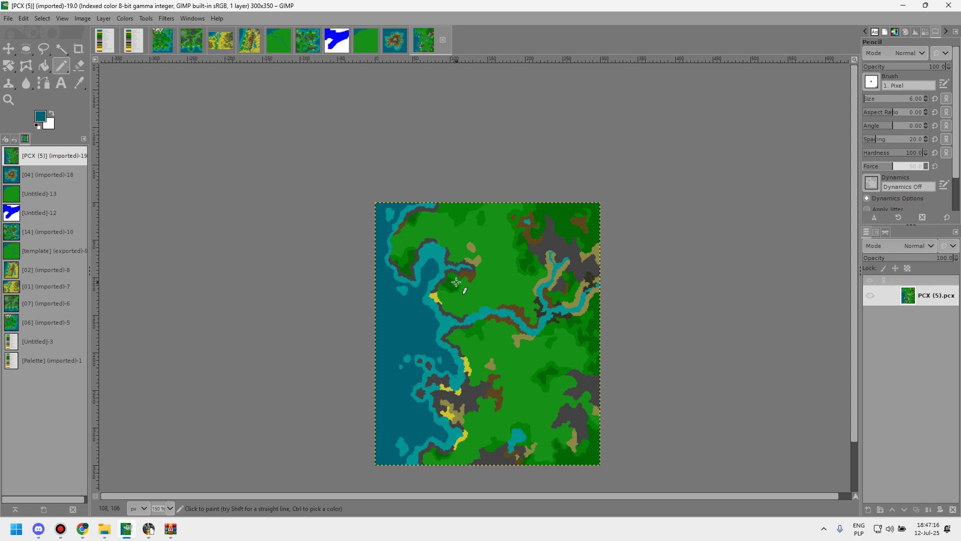
- Pick the teal shallow-water colour from the 06.pcx map as foreground and return to the template image
{"action": "left_click", "coordinate": [277, 39]}
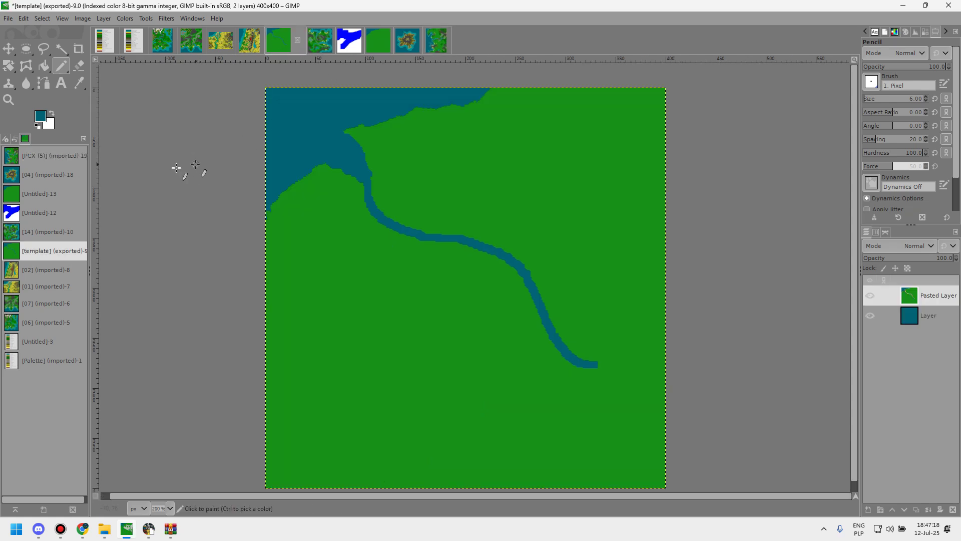
{"action": "left_click", "coordinate": [79, 83]}
{"action": "left_click", "coordinate": [165, 40]}
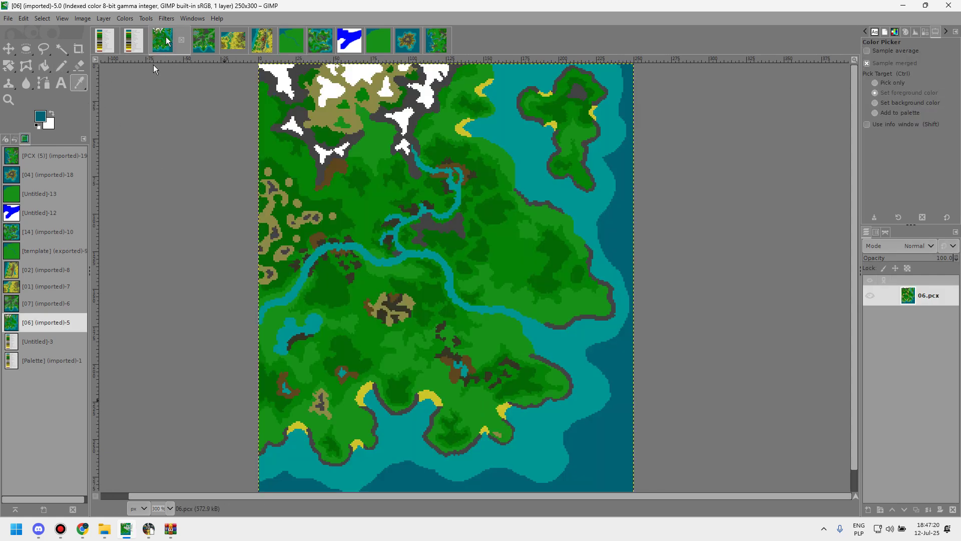
{"action": "left_click", "coordinate": [590, 369]}
{"action": "left_click", "coordinate": [278, 39]}
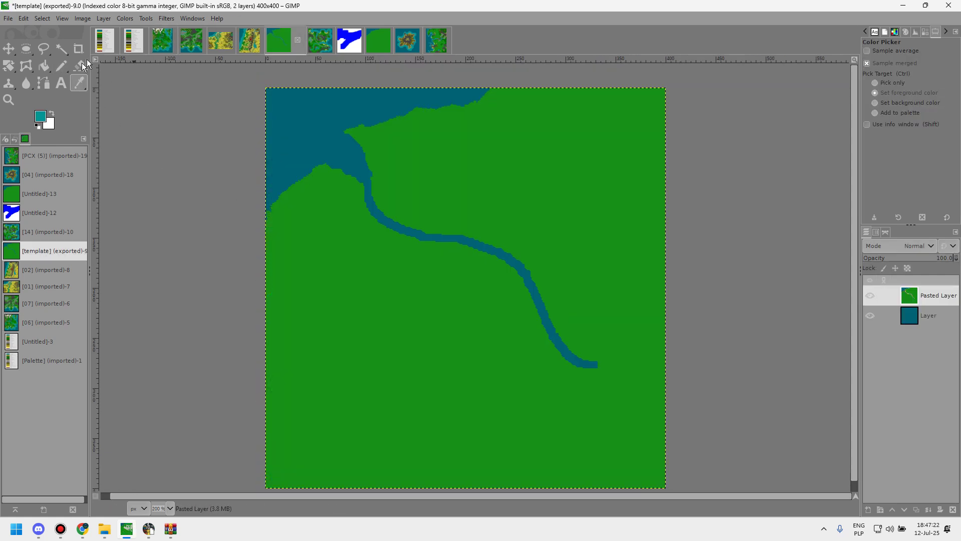
- Pencil a curved boundary across the template's corner sea and bucket-fill the coastal side and river with teal
{"action": "left_click", "coordinate": [61, 65]}
{"action": "mouse_move", "coordinate": [413, 90]}
{"action": "left_mouse_down"}
{"action": "mouse_move", "coordinate": [321, 104]}
{"action": "mouse_move", "coordinate": [232, 199]}
{"action": "left_mouse_up"}
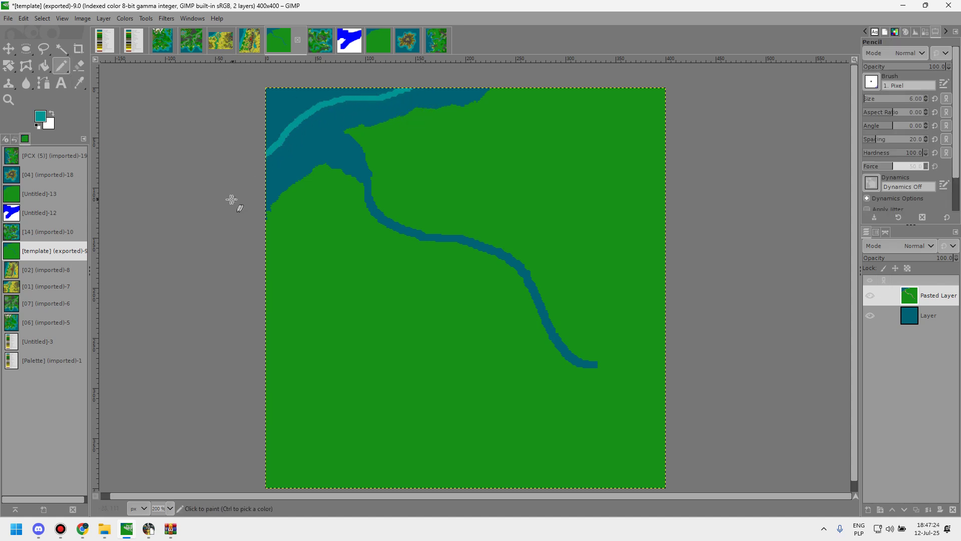
{"action": "left_click", "coordinate": [43, 65]}
{"action": "left_click", "coordinate": [318, 167]}
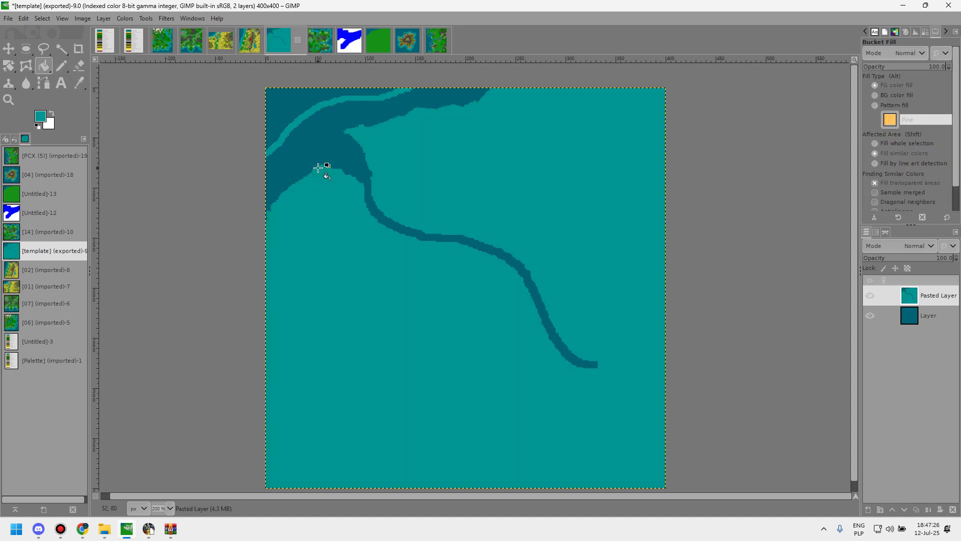
{"action": "key", "text": "ctrl+z"}
{"action": "left_click", "coordinate": [306, 146]}
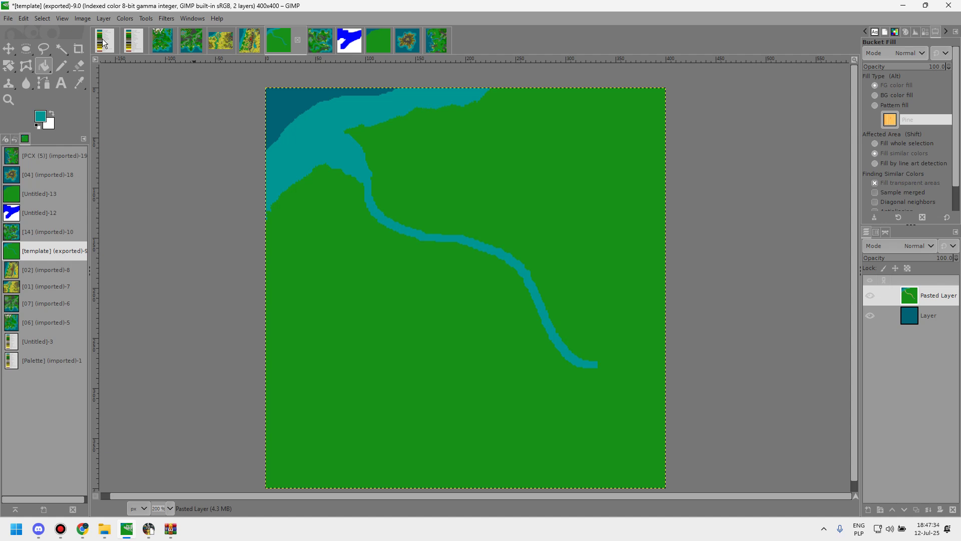
- Look at the 04.pcx island map and the terrain colour legend in Palette.pcx
{"action": "left_click", "coordinate": [406, 39]}
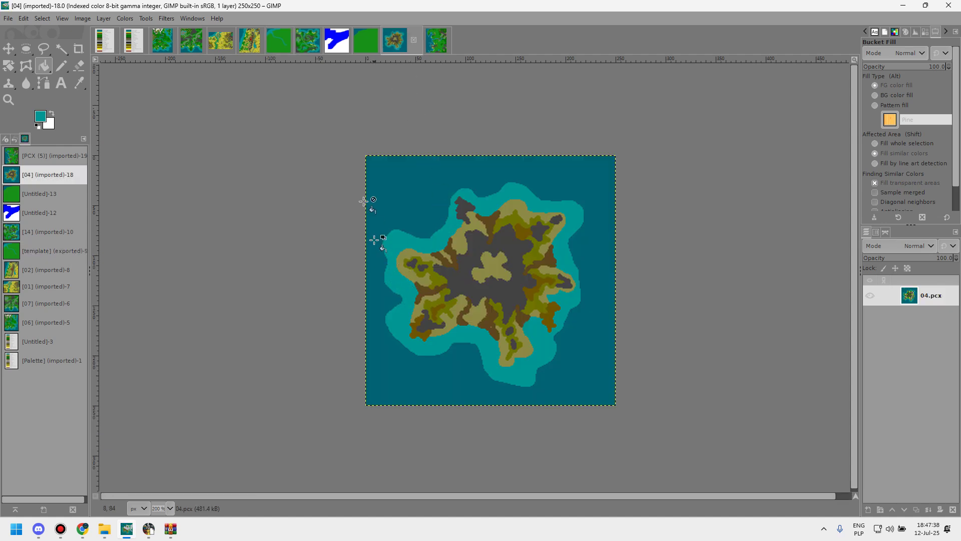
{"action": "left_click", "coordinate": [101, 40]}
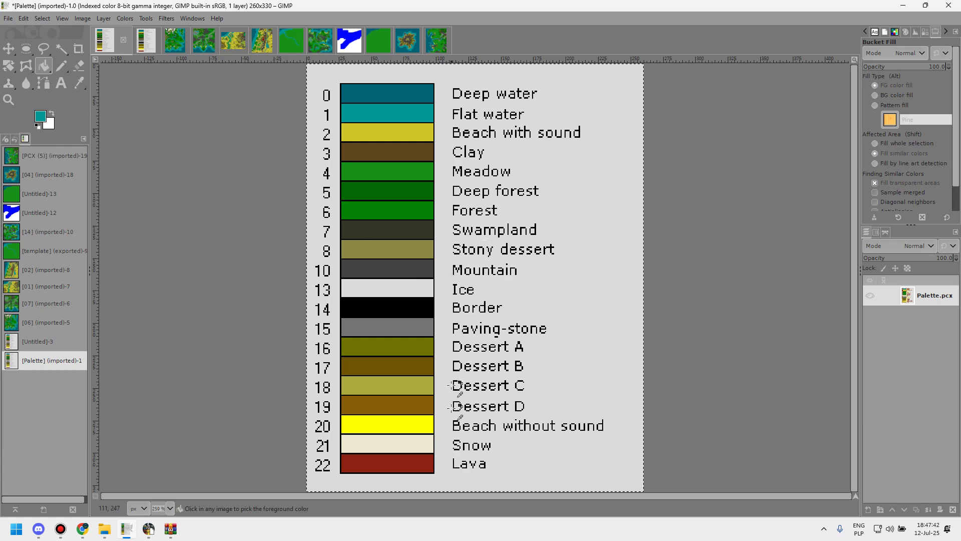
{"action": "scroll", "coordinate": [450, 384], "scroll_direction": "down", "scroll_amount": 3}
{"action": "scroll", "coordinate": [467, 420], "scroll_direction": "up", "scroll_amount": 4}
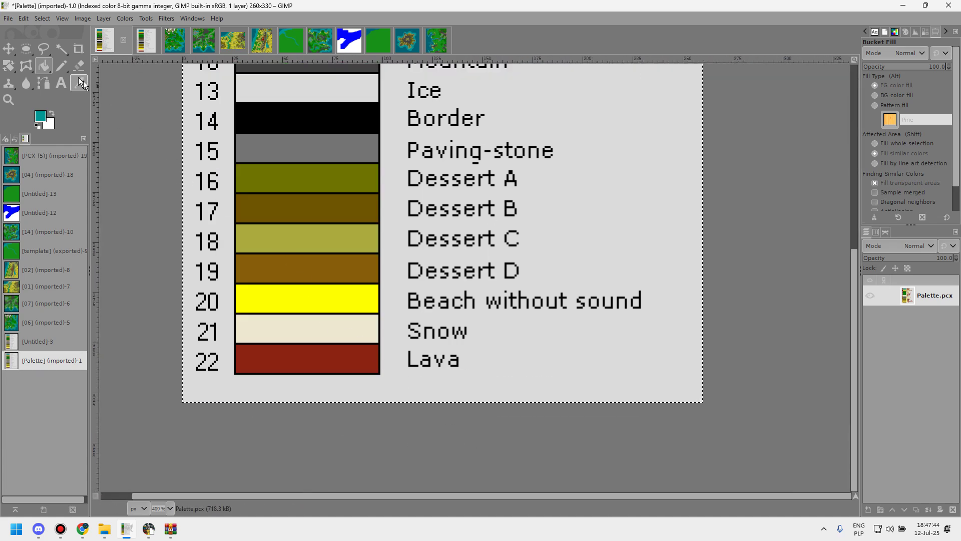
- Sample the two beach swatches and the Dessert swatches in the palette legend to compare their colours
{"action": "left_click", "coordinate": [78, 83]}
{"action": "scroll", "coordinate": [312, 257], "scroll_direction": "down", "scroll_amount": 1}
{"action": "scroll", "coordinate": [310, 280], "scroll_direction": "up", "scroll_amount": 5}
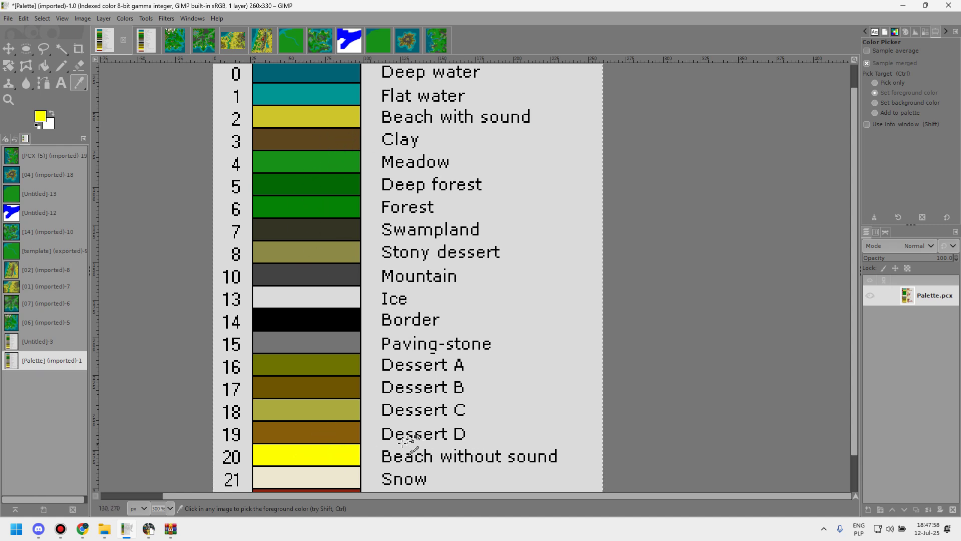
{"action": "left_click", "coordinate": [310, 117]}
{"action": "left_click", "coordinate": [338, 455]}
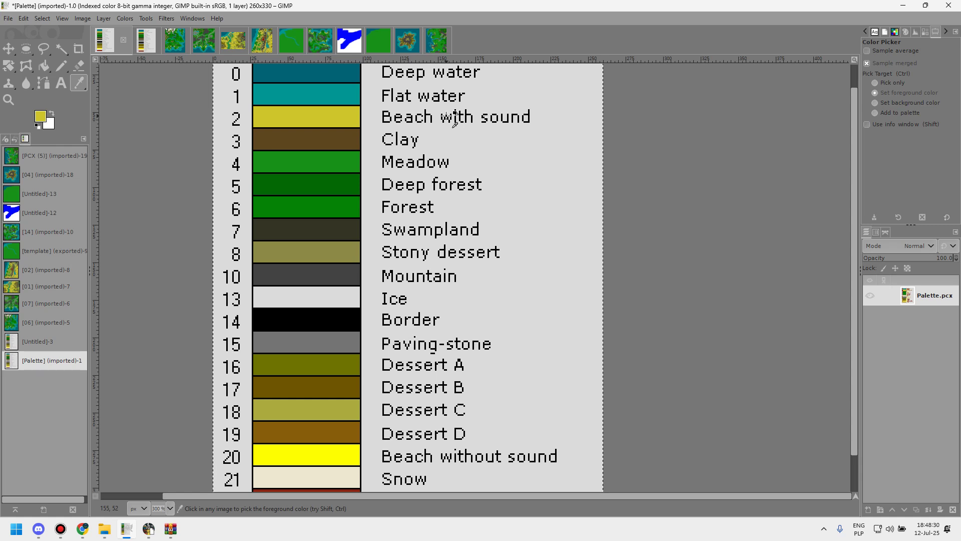
{"action": "left_click", "coordinate": [291, 373]}
{"action": "left_click_drag", "start_coordinate": [288, 379], "coordinate": [279, 440]}
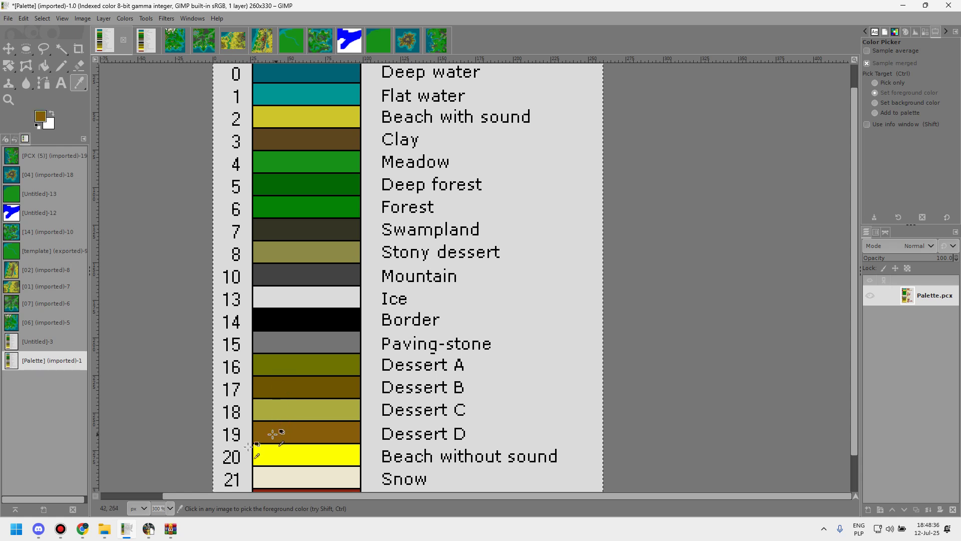
- Switch to the Cultures map editor and create a new 100 by 100 map without a template
{"action": "left_click", "coordinate": [148, 529]}
{"action": "left_click", "coordinate": [8, 16]}
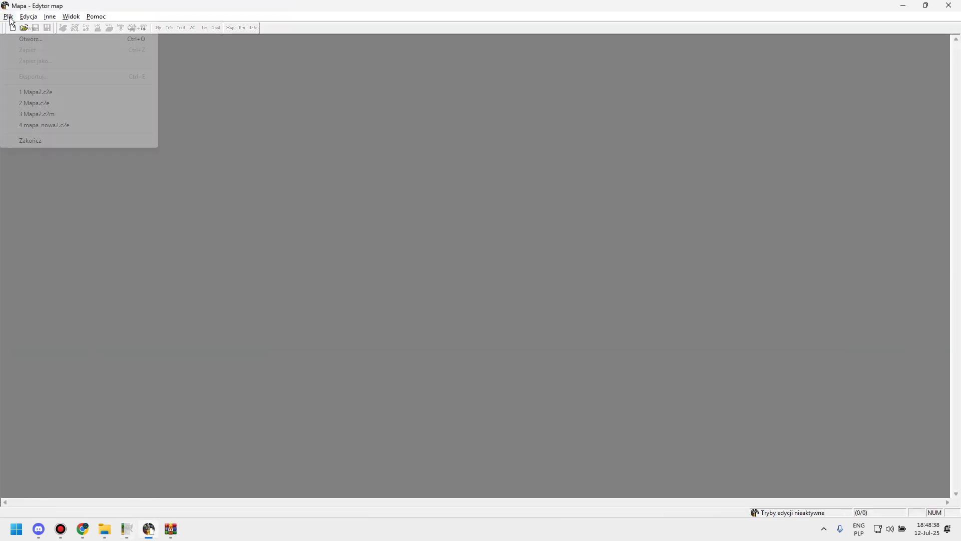
{"action": "left_click", "coordinate": [20, 42]}
{"action": "left_click", "coordinate": [481, 284]}
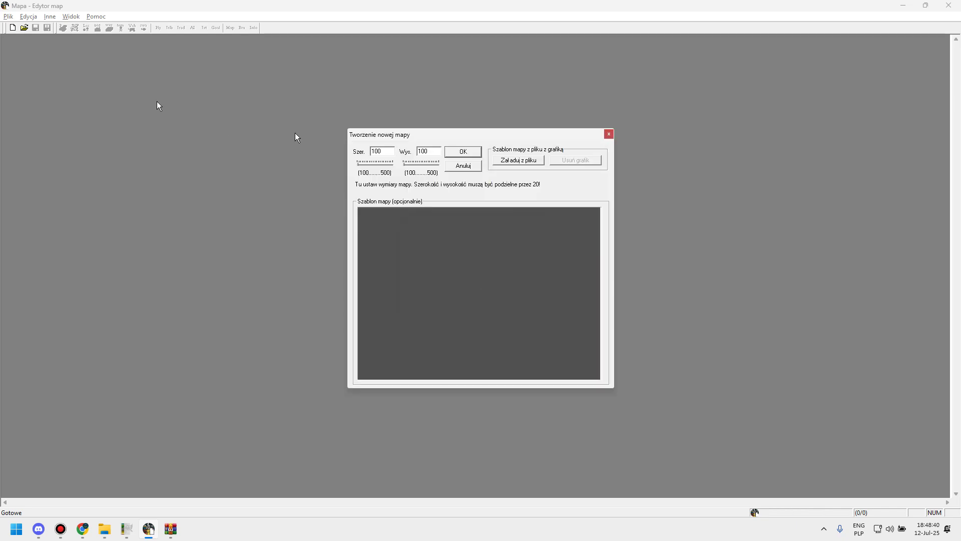
{"action": "left_click", "coordinate": [462, 152]}
{"action": "left_click", "coordinate": [180, 57]}
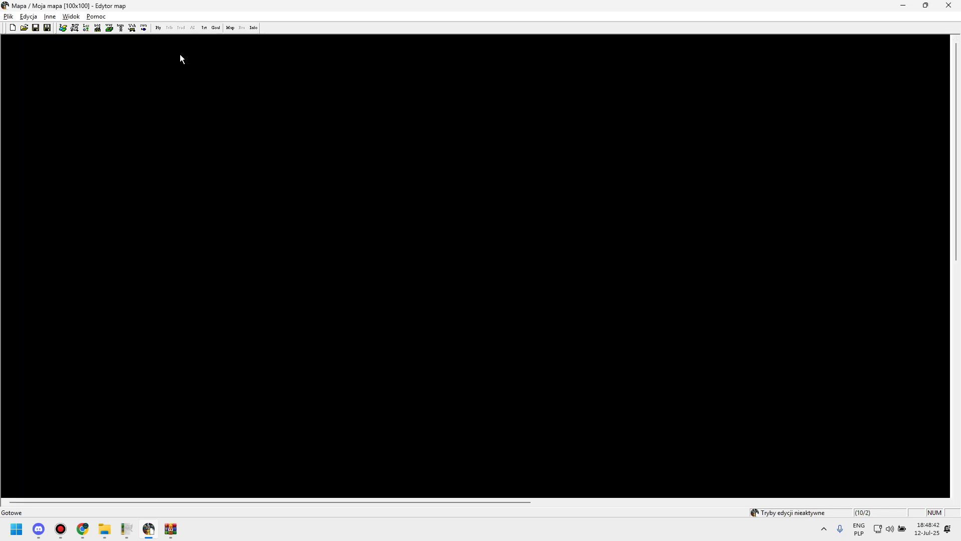
- Open the terrain texture palette and go through the Desert A, Desert B, Sand B and Sand A textures
{"action": "left_click", "coordinate": [67, 27]}
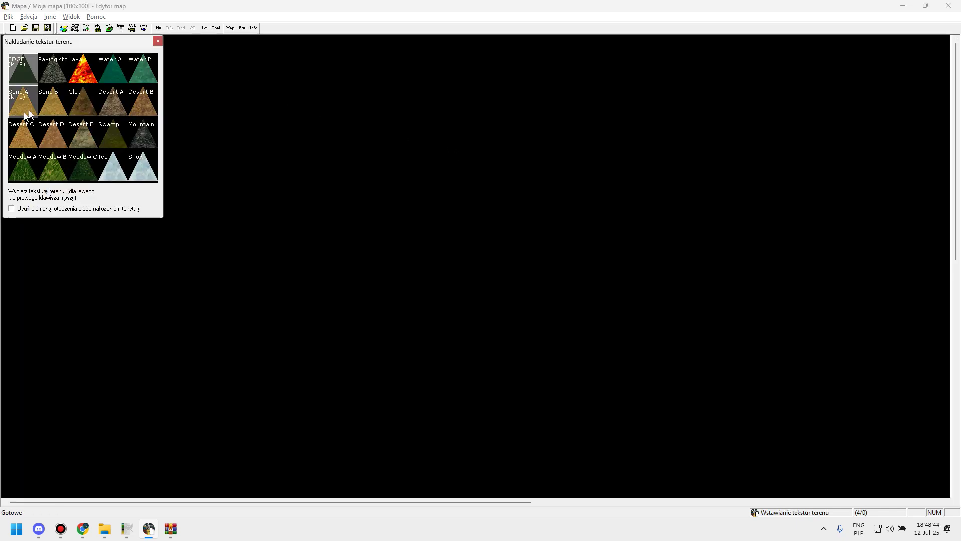
{"action": "left_click", "coordinate": [95, 109]}
{"action": "left_click", "coordinate": [111, 106]}
{"action": "left_click", "coordinate": [144, 111]}
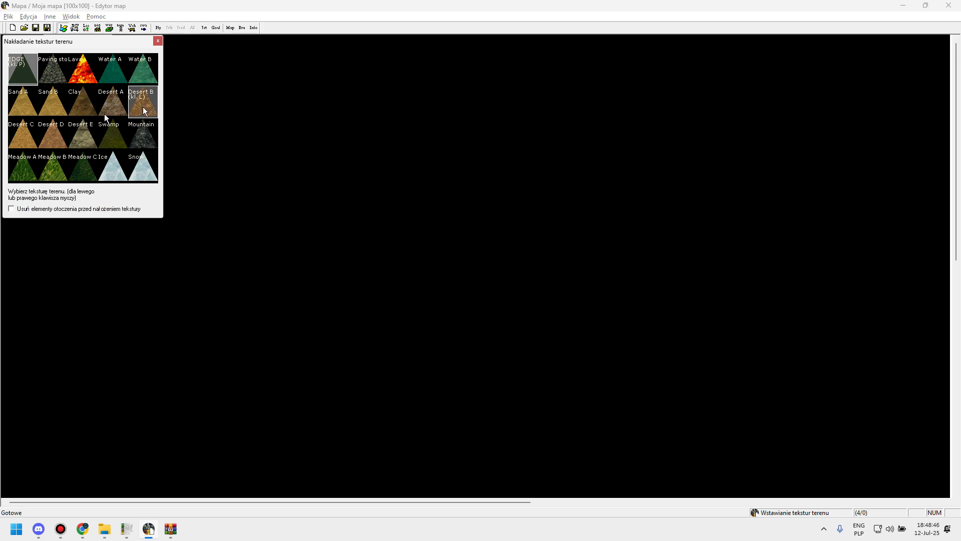
{"action": "left_click", "coordinate": [43, 106]}
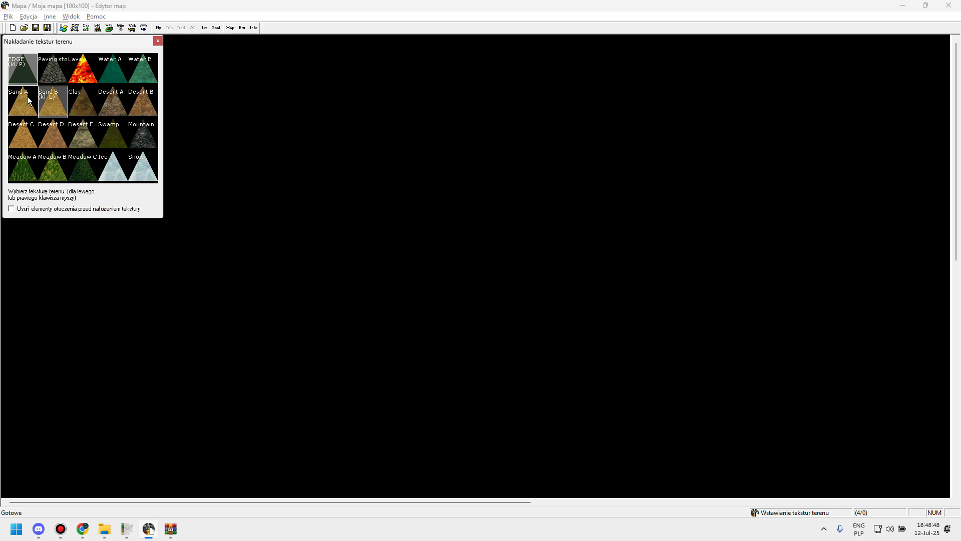
{"action": "left_click", "coordinate": [29, 101]}
- Sample both beach colours in GIMP's palette legend and select the matching Sand B texture in the map editor
{"action": "key", "text": "alt+Tab"}
{"action": "left_click", "coordinate": [297, 125]}
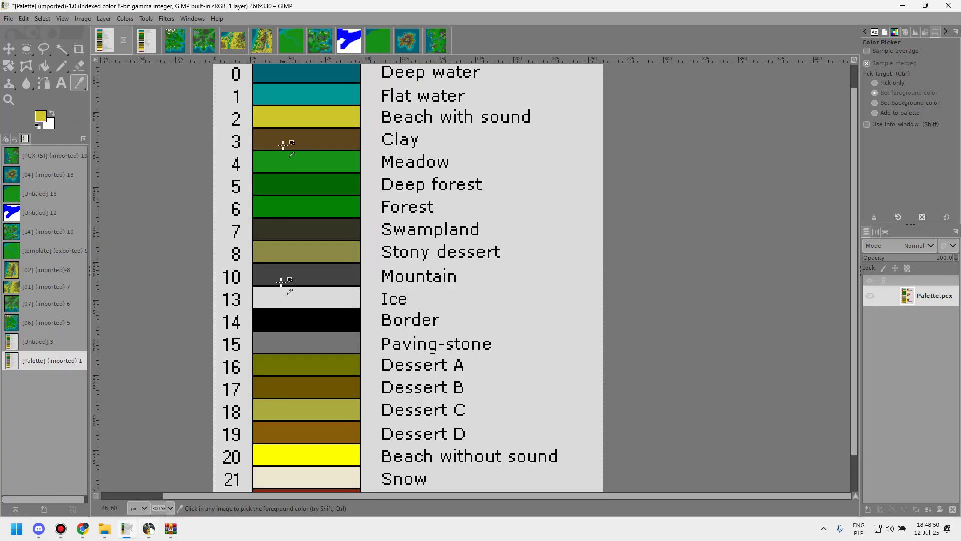
{"action": "left_click", "coordinate": [289, 451]}
{"action": "key", "text": "alt+Tab"}
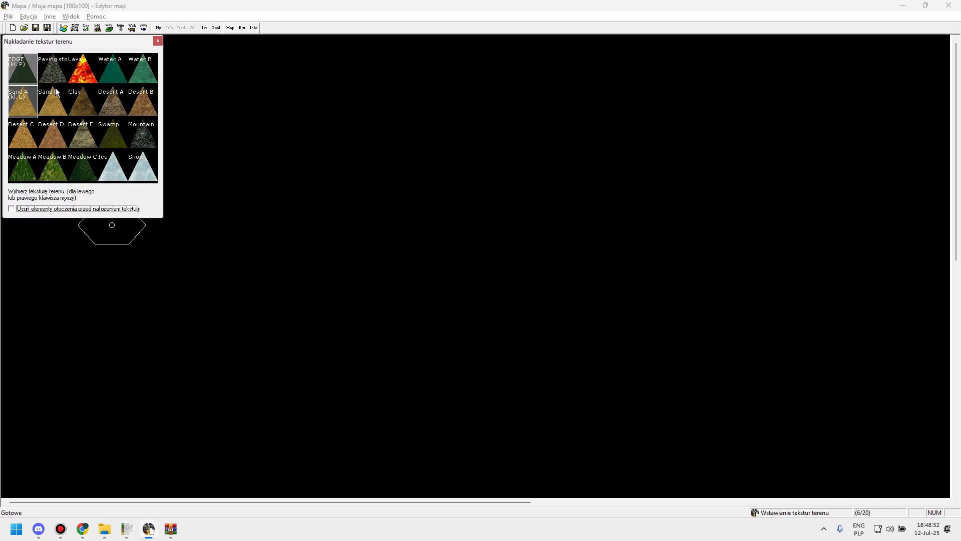
{"action": "left_click", "coordinate": [48, 106]}
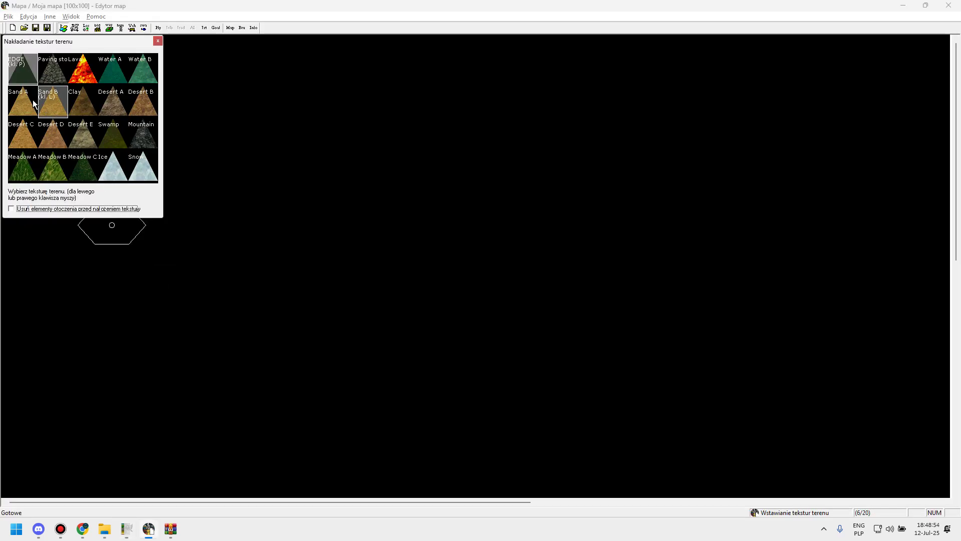
- Paint a Desert C terrain patch on the empty map and a Desert D patch adjoining its eastern side
{"action": "left_click", "coordinate": [34, 104]}
{"action": "left_click", "coordinate": [56, 104]}
{"action": "left_click", "coordinate": [115, 108]}
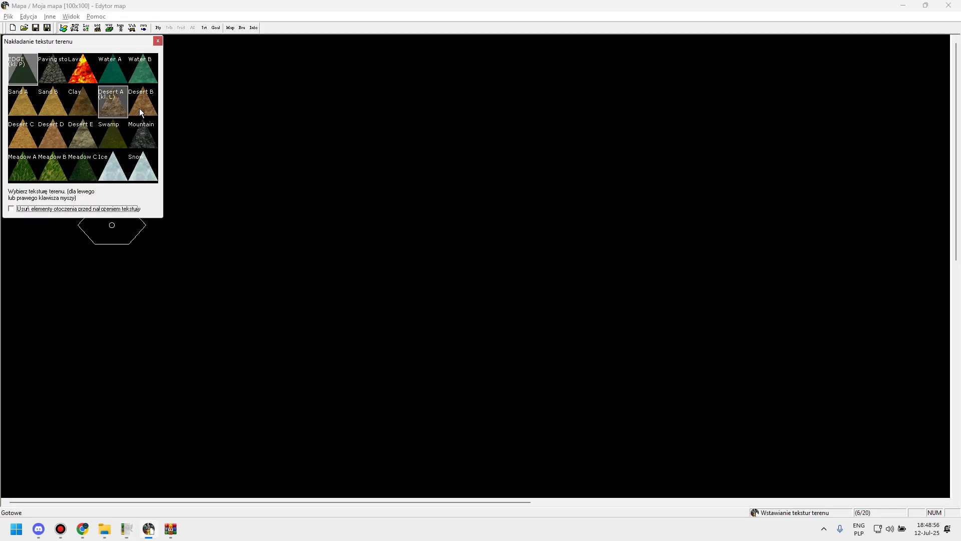
{"action": "left_click", "coordinate": [20, 145]}
{"action": "left_click", "coordinate": [443, 284]}
{"action": "left_click", "coordinate": [419, 275]}
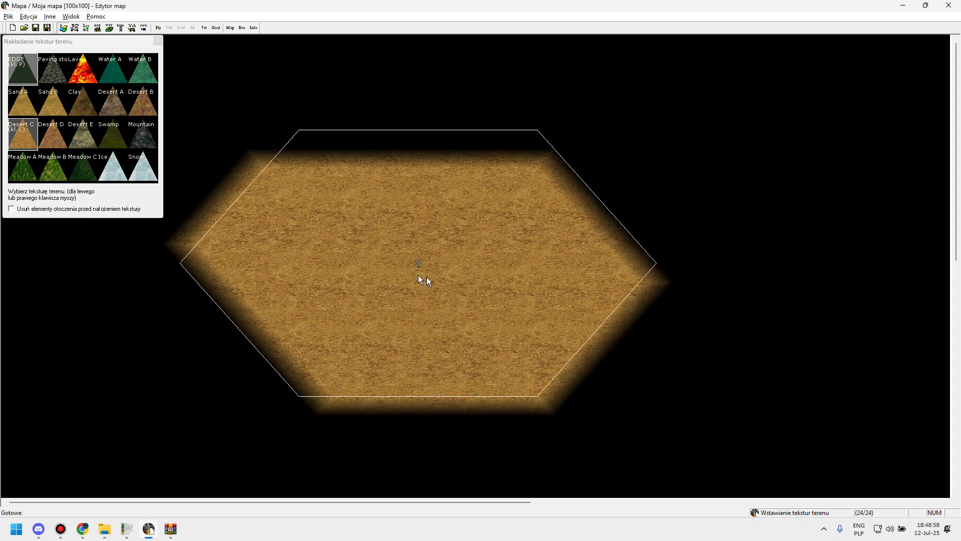
{"action": "left_click", "coordinate": [55, 141]}
{"action": "left_click_drag", "start_coordinate": [572, 245], "coordinate": [726, 225]}
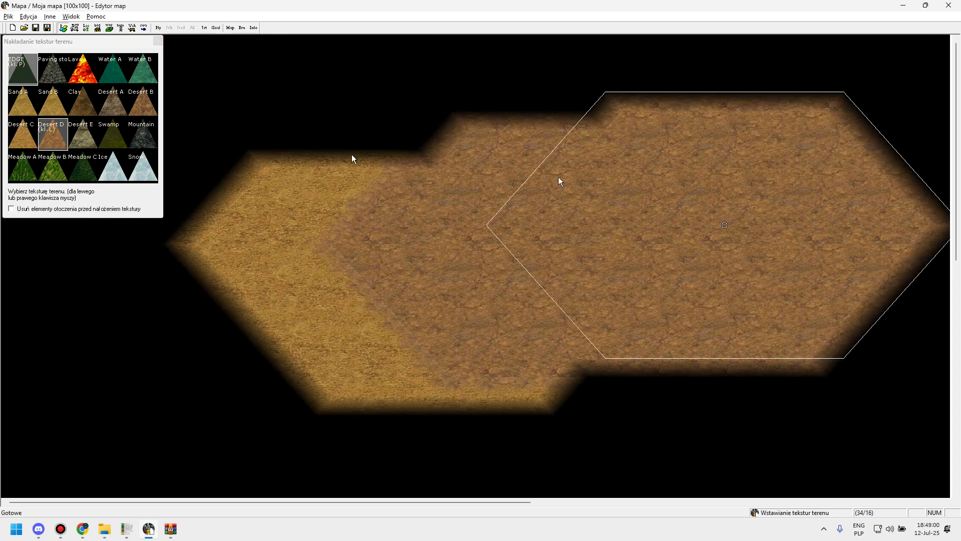
- Add a Desert B patch and a Desert A patch to the map, south of the existing desert patches
{"action": "left_click", "coordinate": [136, 104]}
{"action": "left_click", "coordinate": [554, 338]}
{"action": "left_click", "coordinate": [112, 103]}
{"action": "left_click_drag", "start_coordinate": [400, 436], "coordinate": [298, 434]}
{"action": "key", "text": "Down"}
{"action": "key", "text": "Right"}
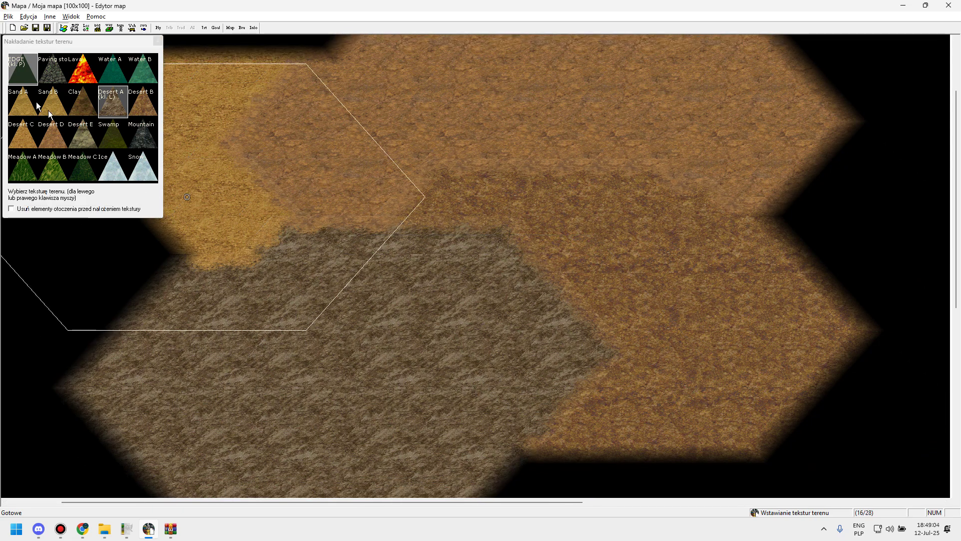
- Paint a wide band of Sand A texture across the middle of the desert patches
{"action": "left_click", "coordinate": [31, 104]}
{"action": "left_click", "coordinate": [438, 244]}
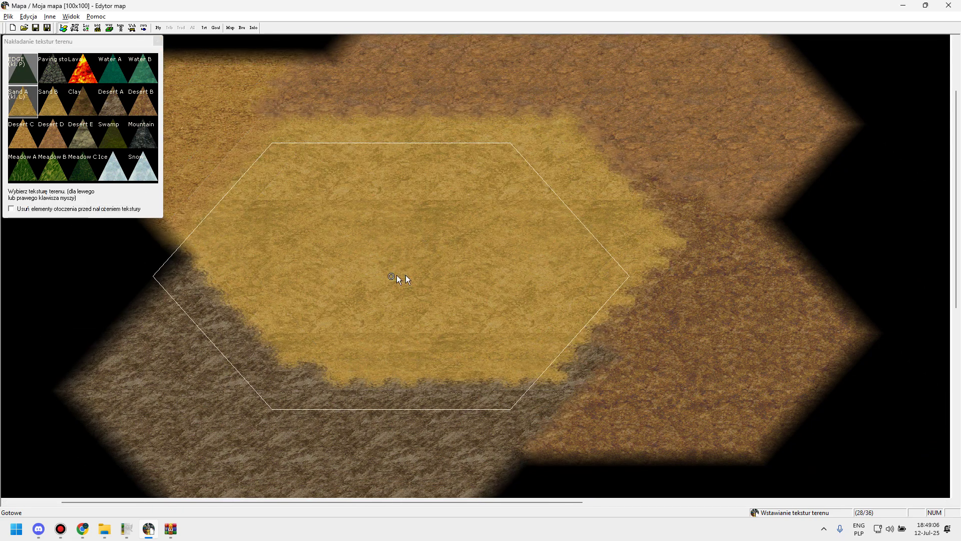
{"action": "mouse_move", "coordinate": [395, 256]}
{"action": "left_mouse_down"}
{"action": "mouse_move", "coordinate": [438, 265]}
{"action": "mouse_move", "coordinate": [495, 249]}
{"action": "mouse_move", "coordinate": [548, 342]}
{"action": "left_mouse_up"}
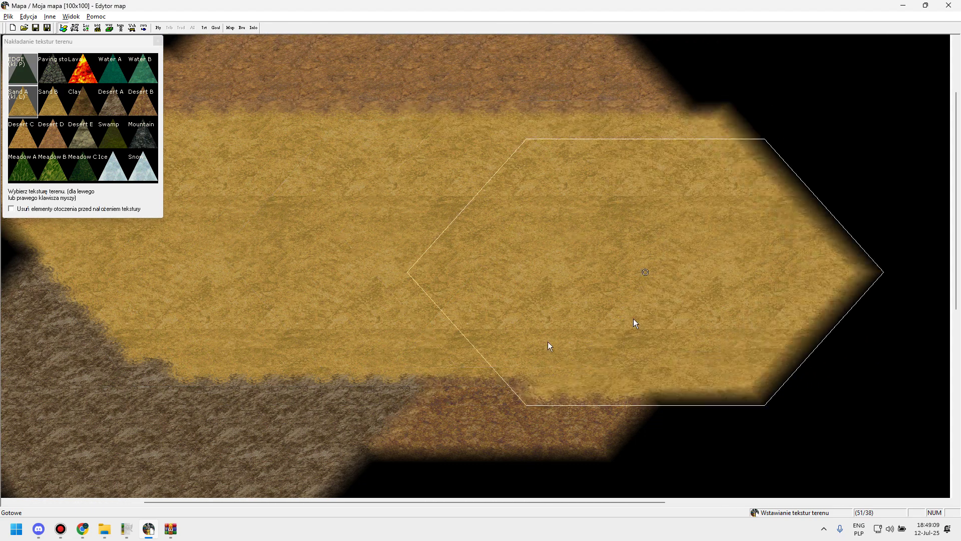
- Vary the terrain height across the western part of the Sand A band to create relief
{"action": "left_click", "coordinate": [76, 27]}
{"action": "mouse_move", "coordinate": [276, 242]}
{"action": "left_mouse_down"}
{"action": "mouse_move", "coordinate": [260, 248]}
{"action": "mouse_move", "coordinate": [179, 221]}
{"action": "mouse_move", "coordinate": [386, 231]}
{"action": "mouse_move", "coordinate": [490, 216]}
{"action": "mouse_move", "coordinate": [350, 186]}
{"action": "mouse_move", "coordinate": [299, 241]}
{"action": "mouse_move", "coordinate": [341, 301]}
{"action": "mouse_move", "coordinate": [380, 329]}
{"action": "mouse_move", "coordinate": [281, 344]}
{"action": "mouse_move", "coordinate": [315, 317]}
{"action": "mouse_move", "coordinate": [328, 322]}
{"action": "mouse_move", "coordinate": [351, 274]}
{"action": "left_mouse_up"}
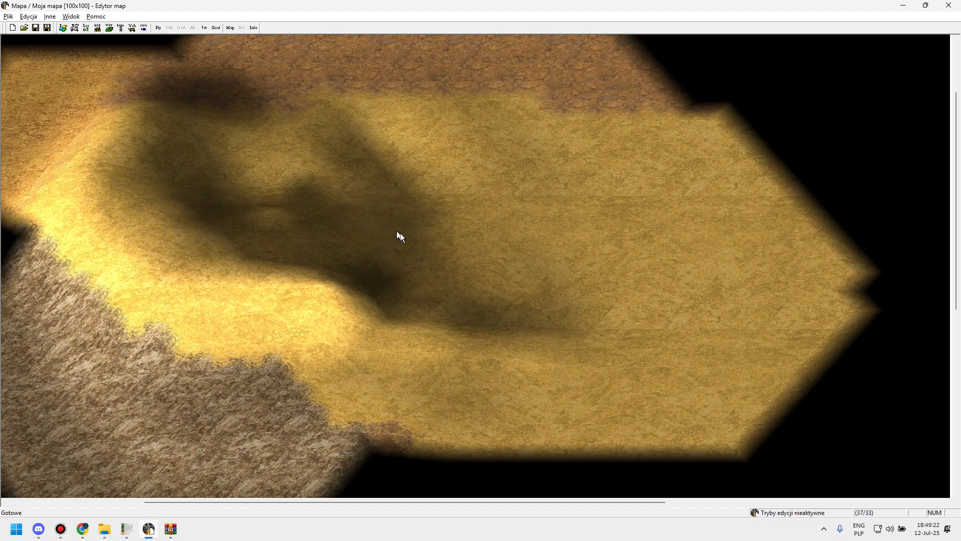
{"action": "left_click_drag", "start_coordinate": [400, 235], "coordinate": [219, 310]}
- Check the template image in GIMP, and in the map editor start a new map without saving and browse for a template file
{"action": "left_click", "coordinate": [128, 529]}
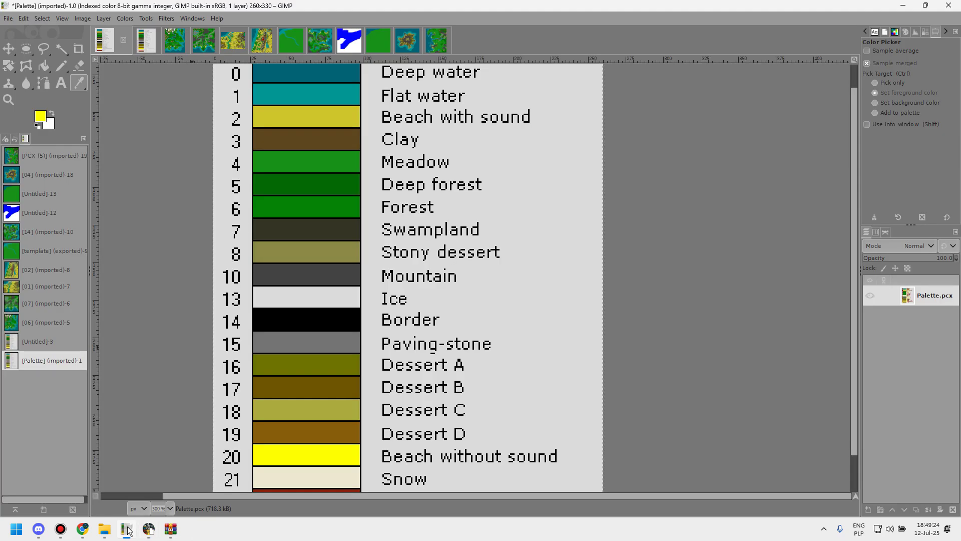
{"action": "left_click", "coordinate": [283, 39]}
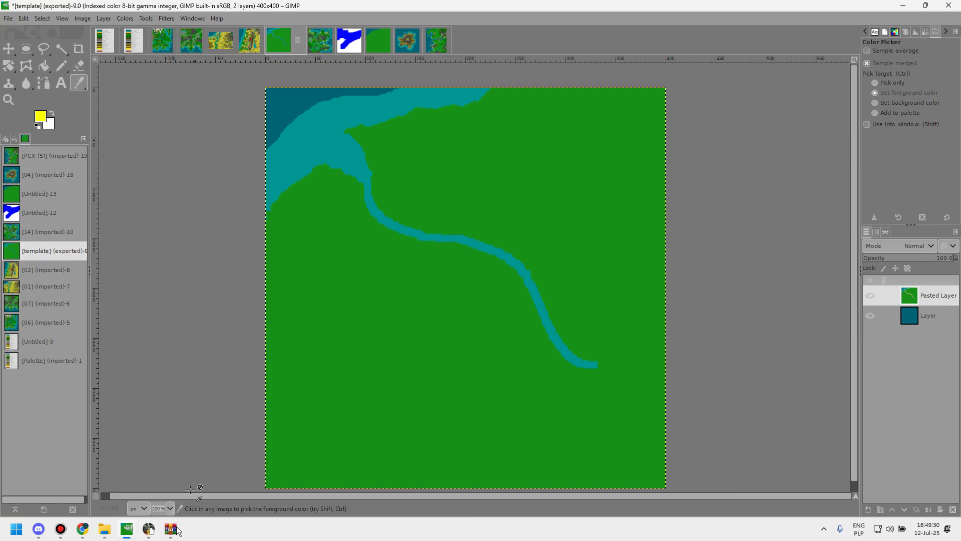
{"action": "left_click", "coordinate": [149, 528]}
{"action": "left_click", "coordinate": [8, 17]}
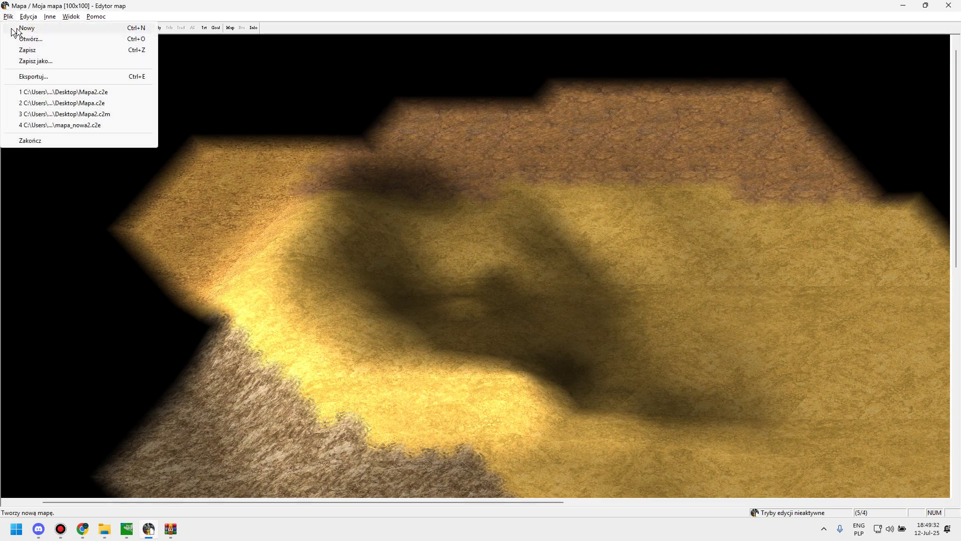
{"action": "left_click", "coordinate": [16, 30]}
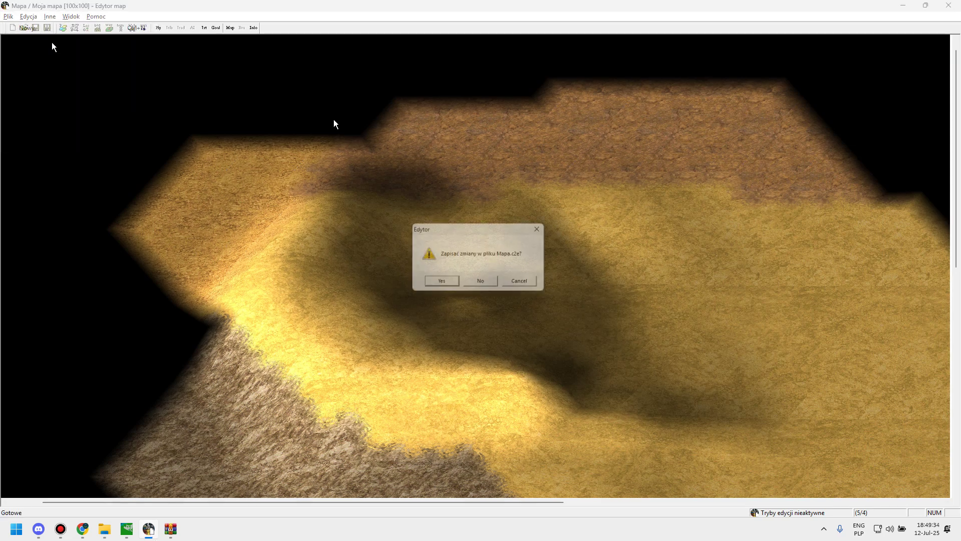
{"action": "left_click", "coordinate": [470, 282]}
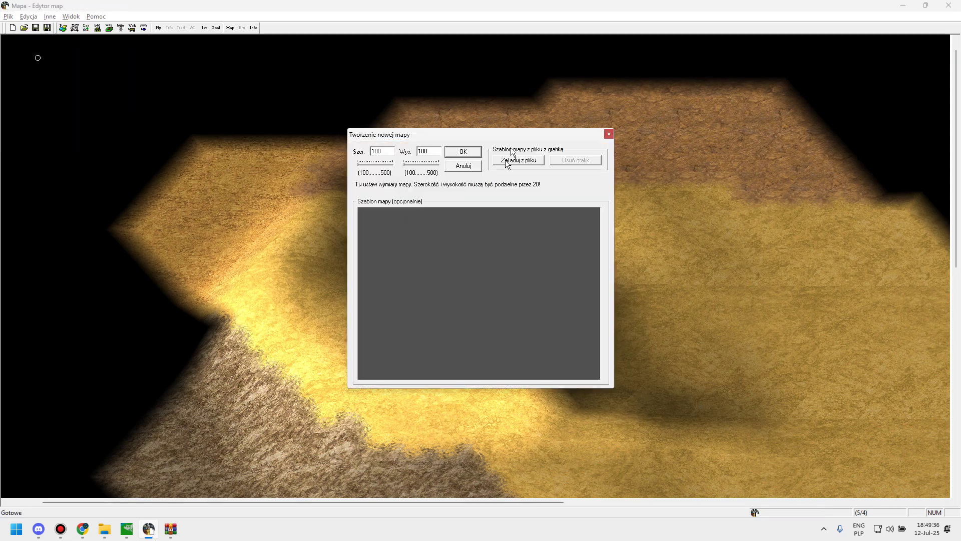
{"action": "left_click", "coordinate": [511, 161]}
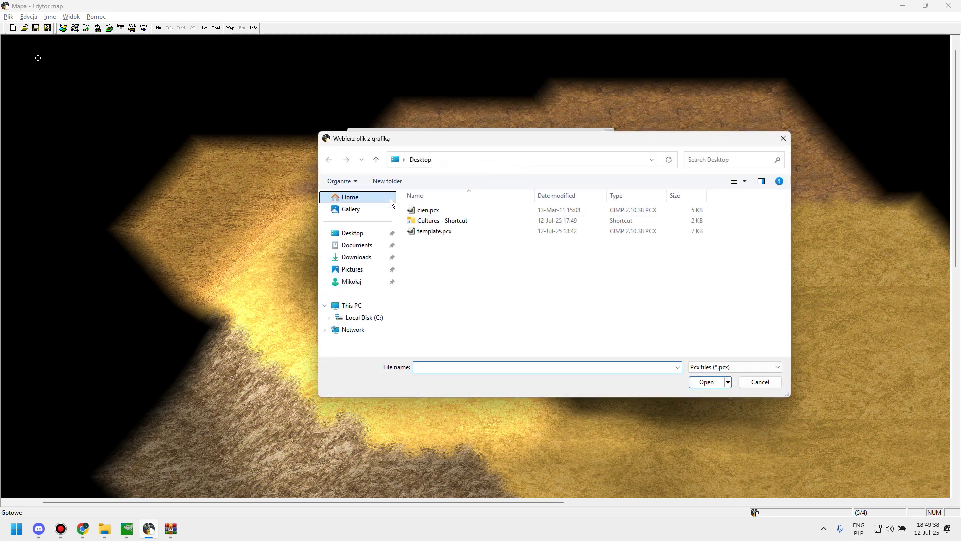
- Switch to GIMP, sample the Mountain colour from the palette legend as the foreground colour, and return to the template image
{"action": "key", "text": "alt+Tab"}
{"action": "left_click", "coordinate": [400, 209]}
{"action": "left_click", "coordinate": [104, 39]}
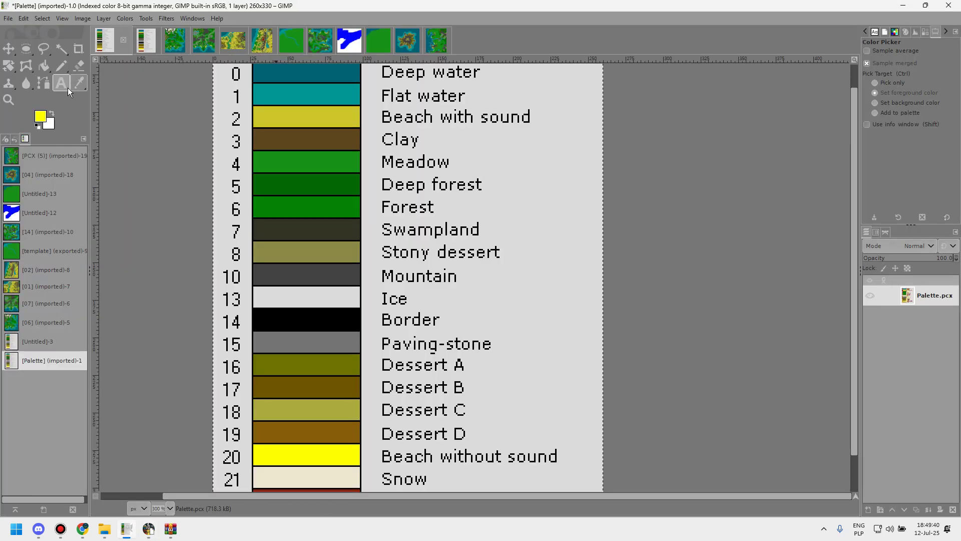
{"action": "left_click", "coordinate": [278, 43]}
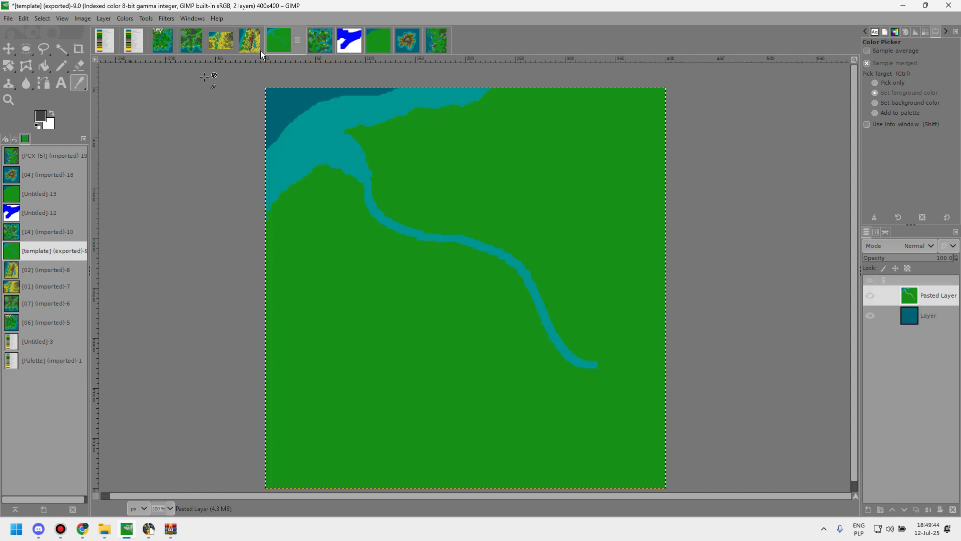
- Outline a rounded mountain area about 60 by 70 px with the Pencil, northeast of the river mouth, and fill it with the Mountain colour
{"action": "left_click", "coordinate": [56, 71]}
{"action": "left_click", "coordinate": [455, 183]}
{"action": "mouse_move", "coordinate": [431, 145]}
{"action": "left_mouse_down"}
{"action": "mouse_move", "coordinate": [479, 167]}
{"action": "mouse_move", "coordinate": [452, 119]}
{"action": "mouse_move", "coordinate": [433, 140]}
{"action": "left_mouse_up"}
{"action": "left_click", "coordinate": [44, 66]}
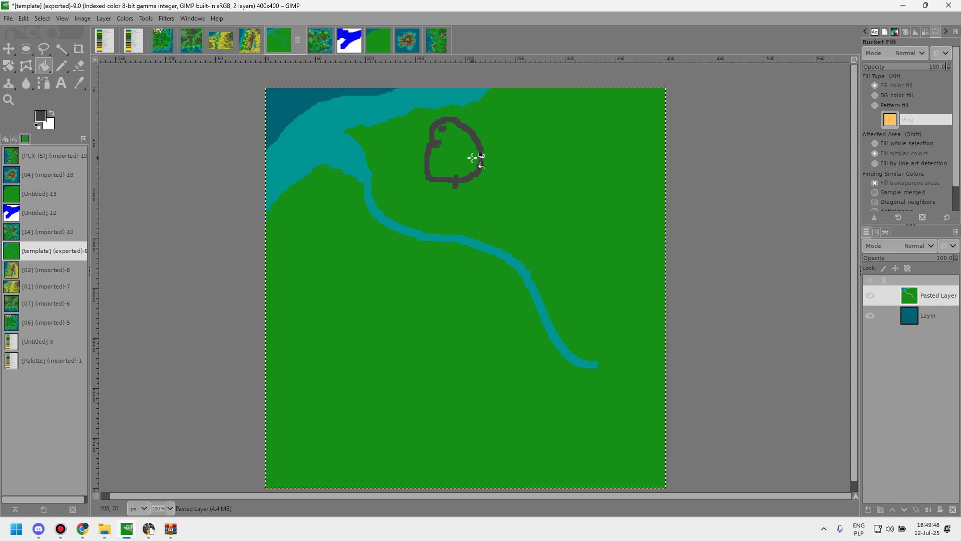
{"action": "left_click", "coordinate": [474, 155]}
- Smooth the mountain's lower edge with the Pencil and overwrite the exported template.pcx
{"action": "scroll", "coordinate": [439, 129], "scroll_direction": "up", "scroll_amount": 4}
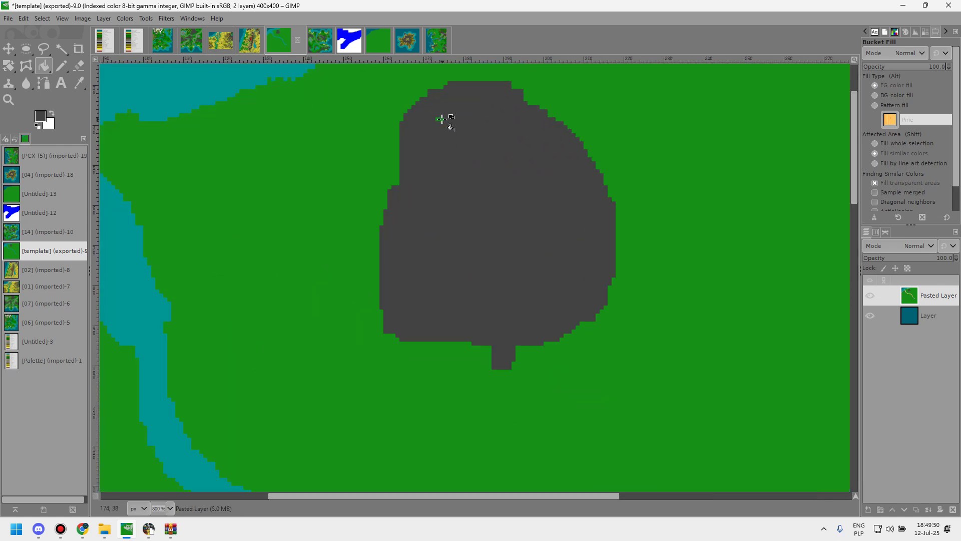
{"action": "left_click", "coordinate": [62, 66]}
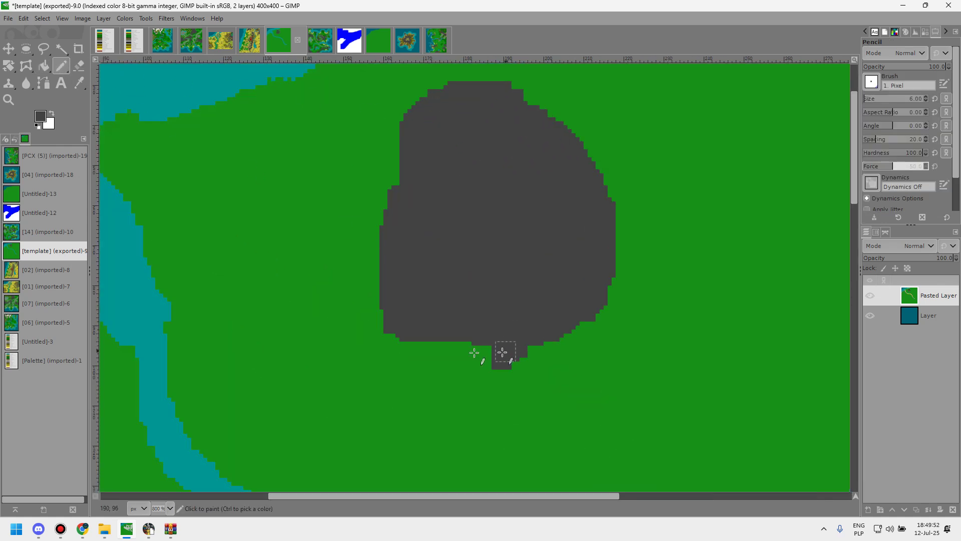
{"action": "left_click_drag", "start_coordinate": [474, 352], "coordinate": [405, 333]}
{"action": "scroll", "coordinate": [494, 327], "scroll_direction": "down", "scroll_amount": 4}
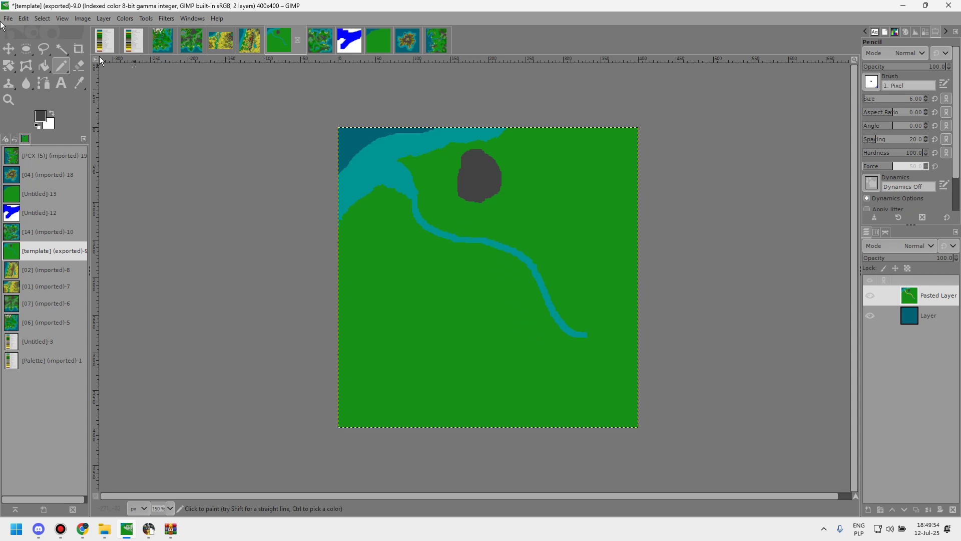
{"action": "left_click", "coordinate": [8, 19]}
{"action": "left_click", "coordinate": [30, 172]}
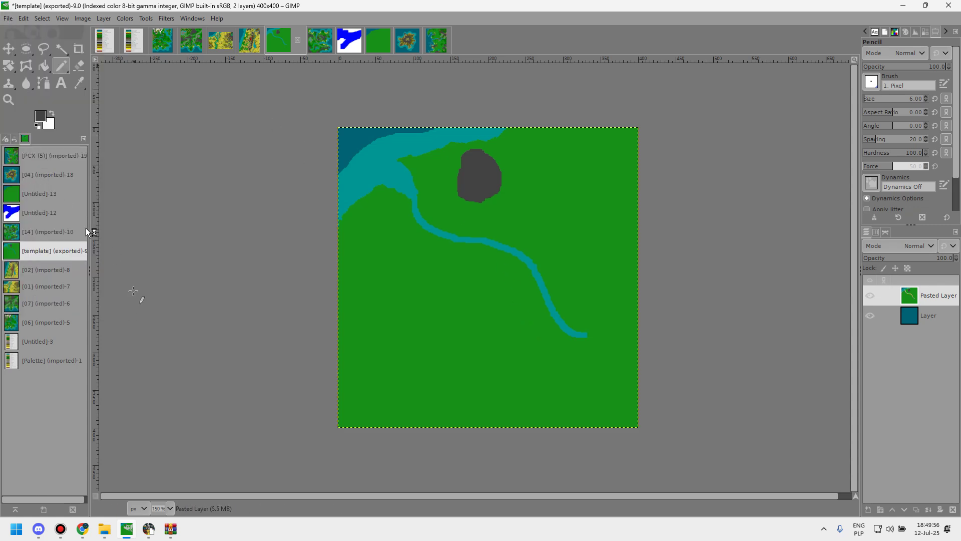
- In the map editor, load template.pcx as the template, create a 400 by 400 map, and accept the default player properties
{"action": "left_click", "coordinate": [149, 529]}
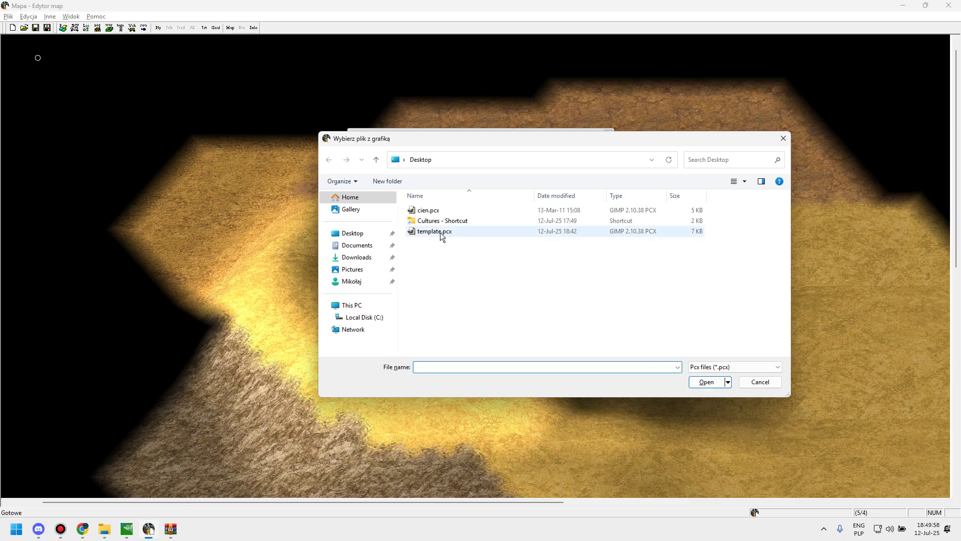
{"action": "double_click", "coordinate": [443, 236]}
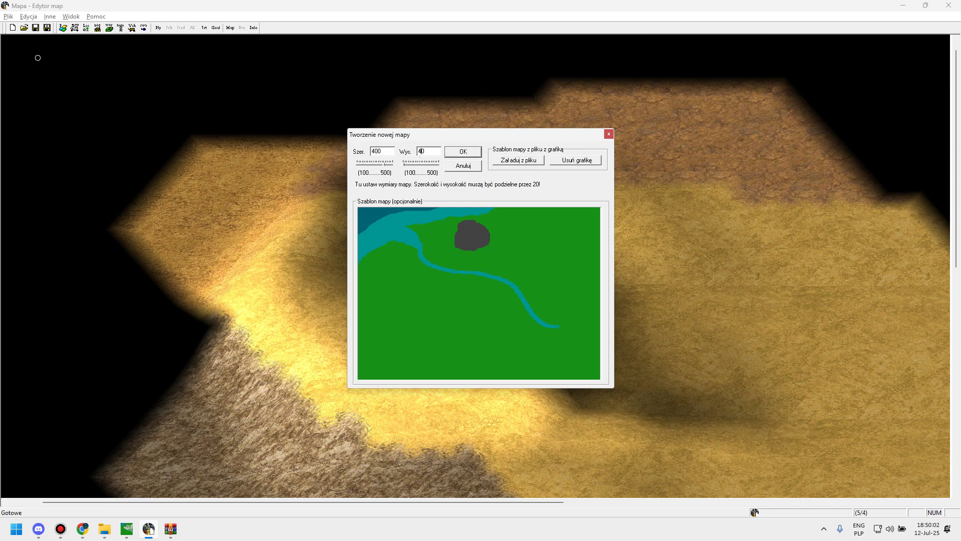
{"action": "left_click", "coordinate": [461, 151]}
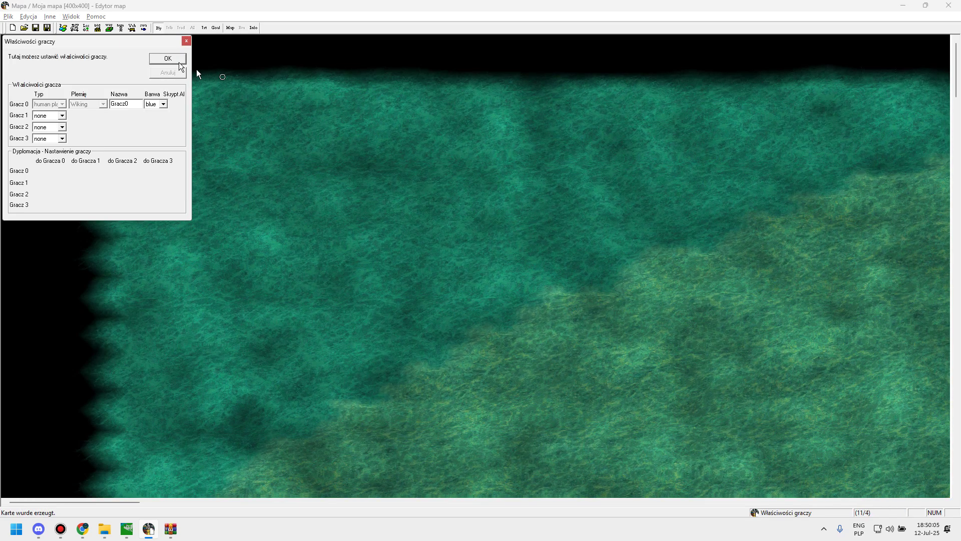
{"action": "left_click", "coordinate": [169, 57]}
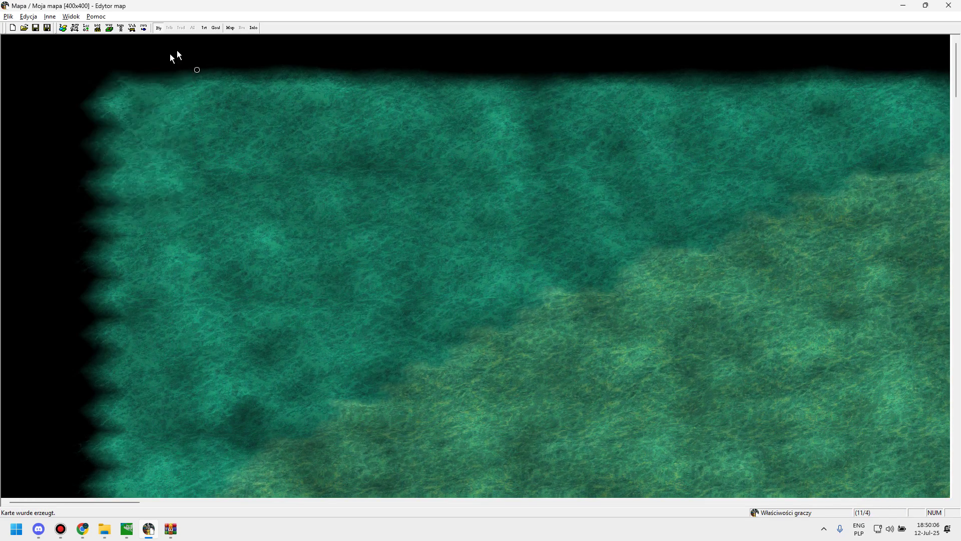
- Go to the mountain area using the overview map and paint over it with the Meadow B texture
{"action": "left_click", "coordinate": [232, 27]}
{"action": "left_click", "coordinate": [79, 77]}
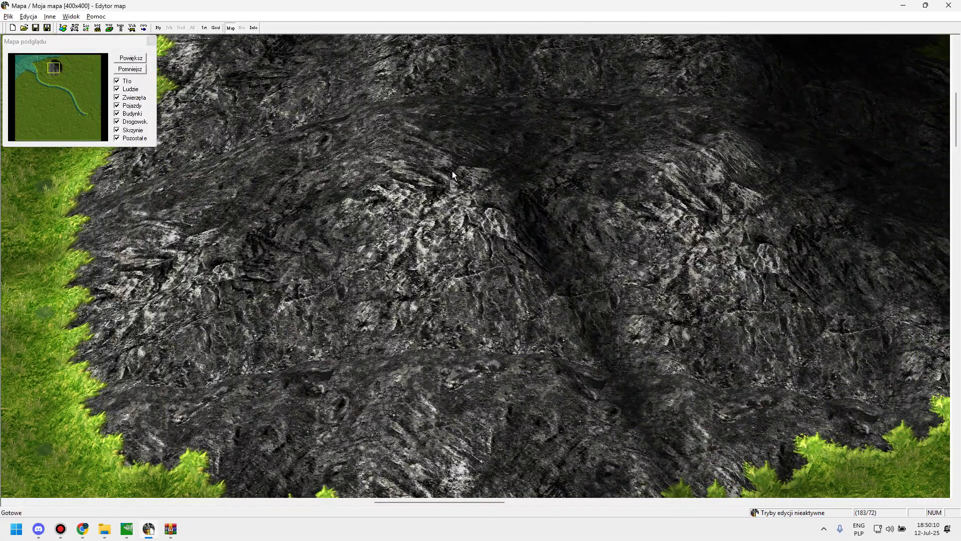
{"action": "left_click", "coordinate": [67, 30]}
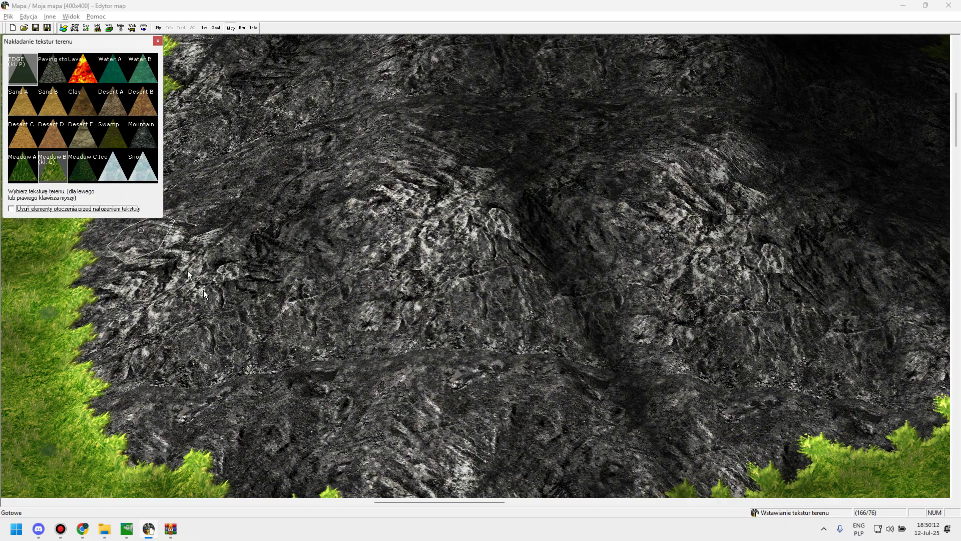
{"action": "mouse_move", "coordinate": [205, 302]}
{"action": "left_mouse_down"}
{"action": "mouse_move", "coordinate": [351, 254]}
{"action": "mouse_move", "coordinate": [618, 248]}
{"action": "mouse_move", "coordinate": [776, 268]}
{"action": "mouse_move", "coordinate": [688, 323]}
{"action": "mouse_move", "coordinate": [543, 339]}
{"action": "mouse_move", "coordinate": [535, 393]}
{"action": "mouse_move", "coordinate": [424, 285]}
{"action": "mouse_move", "coordinate": [520, 325]}
{"action": "mouse_move", "coordinate": [476, 173]}
{"action": "mouse_move", "coordinate": [409, 199]}
{"action": "mouse_move", "coordinate": [537, 96]}
{"action": "mouse_move", "coordinate": [698, 164]}
{"action": "mouse_move", "coordinate": [679, 224]}
{"action": "mouse_move", "coordinate": [877, 214]}
{"action": "mouse_move", "coordinate": [738, 268]}
{"action": "mouse_move", "coordinate": [535, 262]}
{"action": "mouse_move", "coordinate": [586, 329]}
{"action": "mouse_move", "coordinate": [614, 286]}
{"action": "mouse_move", "coordinate": [513, 333]}
{"action": "mouse_move", "coordinate": [309, 321]}
{"action": "mouse_move", "coordinate": [262, 331]}
{"action": "mouse_move", "coordinate": [343, 390]}
{"action": "mouse_move", "coordinate": [400, 377]}
{"action": "mouse_move", "coordinate": [601, 374]}
{"action": "mouse_move", "coordinate": [644, 414]}
{"action": "mouse_move", "coordinate": [542, 394]}
{"action": "mouse_move", "coordinate": [558, 478]}
{"action": "mouse_move", "coordinate": [552, 395]}
{"action": "mouse_move", "coordinate": [528, 373]}
{"action": "mouse_move", "coordinate": [566, 426]}
{"action": "mouse_move", "coordinate": [438, 361]}
{"action": "mouse_move", "coordinate": [354, 216]}
{"action": "mouse_move", "coordinate": [479, 339]}
{"action": "mouse_move", "coordinate": [362, 244]}
{"action": "mouse_move", "coordinate": [424, 204]}
{"action": "mouse_move", "coordinate": [390, 313]}
{"action": "mouse_move", "coordinate": [408, 282]}
{"action": "mouse_move", "coordinate": [379, 295]}
{"action": "mouse_move", "coordinate": [382, 224]}
{"action": "mouse_move", "coordinate": [425, 286]}
{"action": "mouse_move", "coordinate": [403, 280]}
{"action": "mouse_move", "coordinate": [327, 360]}
{"action": "mouse_move", "coordinate": [298, 430]}
{"action": "mouse_move", "coordinate": [434, 388]}
{"action": "mouse_move", "coordinate": [519, 294]}
{"action": "mouse_move", "coordinate": [511, 178]}
{"action": "mouse_move", "coordinate": [629, 311]}
{"action": "mouse_move", "coordinate": [475, 345]}
{"action": "mouse_move", "coordinate": [499, 295]}
{"action": "mouse_move", "coordinate": [673, 268]}
{"action": "mouse_move", "coordinate": [588, 255]}
{"action": "mouse_move", "coordinate": [552, 244]}
{"action": "mouse_move", "coordinate": [546, 230]}
{"action": "mouse_move", "coordinate": [538, 238]}
{"action": "mouse_move", "coordinate": [554, 187]}
{"action": "mouse_move", "coordinate": [530, 211]}
{"action": "mouse_move", "coordinate": [598, 315]}
{"action": "mouse_move", "coordinate": [452, 356]}
{"action": "mouse_move", "coordinate": [369, 200]}
{"action": "mouse_move", "coordinate": [505, 336]}
{"action": "mouse_move", "coordinate": [352, 170]}
{"action": "mouse_move", "coordinate": [385, 231]}
{"action": "mouse_move", "coordinate": [470, 336]}
{"action": "mouse_move", "coordinate": [335, 201]}
{"action": "mouse_move", "coordinate": [314, 105]}
{"action": "mouse_move", "coordinate": [287, 142]}
{"action": "mouse_move", "coordinate": [420, 400]}
{"action": "mouse_move", "coordinate": [340, 281]}
{"action": "left_mouse_up"}
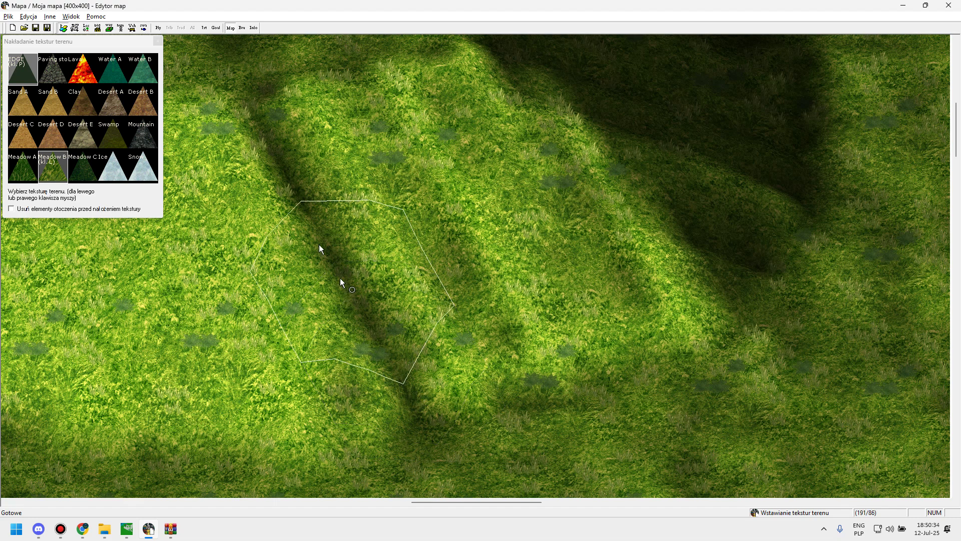
- Apply random height changes with value 1 across the meadow slopes of the former mountain
{"action": "left_click", "coordinate": [75, 27]}
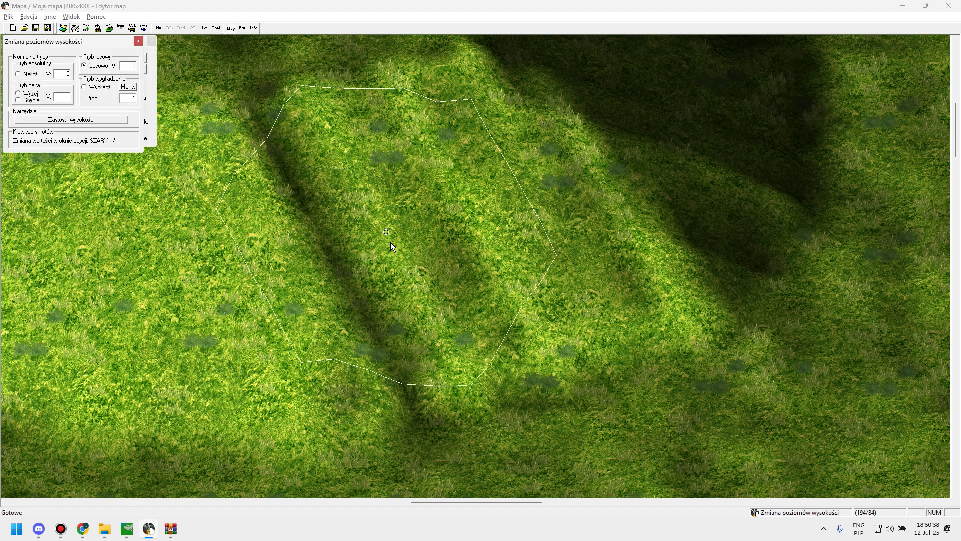
{"action": "left_click", "coordinate": [377, 244]}
{"action": "mouse_move", "coordinate": [377, 244]}
{"action": "left_mouse_down"}
{"action": "mouse_move", "coordinate": [357, 248]}
{"action": "mouse_move", "coordinate": [340, 228]}
{"action": "mouse_move", "coordinate": [311, 247]}
{"action": "mouse_move", "coordinate": [385, 249]}
{"action": "mouse_move", "coordinate": [318, 267]}
{"action": "mouse_move", "coordinate": [369, 257]}
{"action": "mouse_move", "coordinate": [317, 231]}
{"action": "mouse_move", "coordinate": [335, 260]}
{"action": "mouse_move", "coordinate": [385, 228]}
{"action": "mouse_move", "coordinate": [369, 250]}
{"action": "mouse_move", "coordinate": [369, 189]}
{"action": "mouse_move", "coordinate": [318, 223]}
{"action": "mouse_move", "coordinate": [267, 235]}
{"action": "mouse_move", "coordinate": [284, 261]}
{"action": "mouse_move", "coordinate": [402, 258]}
{"action": "mouse_move", "coordinate": [437, 206]}
{"action": "mouse_move", "coordinate": [249, 262]}
{"action": "mouse_move", "coordinate": [403, 266]}
{"action": "mouse_move", "coordinate": [386, 227]}
{"action": "mouse_move", "coordinate": [369, 255]}
{"action": "mouse_move", "coordinate": [249, 260]}
{"action": "mouse_move", "coordinate": [352, 284]}
{"action": "mouse_move", "coordinate": [267, 287]}
{"action": "mouse_move", "coordinate": [607, 188]}
{"action": "mouse_move", "coordinate": [506, 249]}
{"action": "mouse_move", "coordinate": [500, 241]}
{"action": "mouse_move", "coordinate": [496, 263]}
{"action": "mouse_move", "coordinate": [553, 202]}
{"action": "mouse_move", "coordinate": [643, 71]}
{"action": "mouse_move", "coordinate": [542, 110]}
{"action": "mouse_move", "coordinate": [448, 66]}
{"action": "mouse_move", "coordinate": [390, 75]}
{"action": "mouse_move", "coordinate": [262, 169]}
{"action": "mouse_move", "coordinate": [210, 470]}
{"action": "left_mouse_up"}
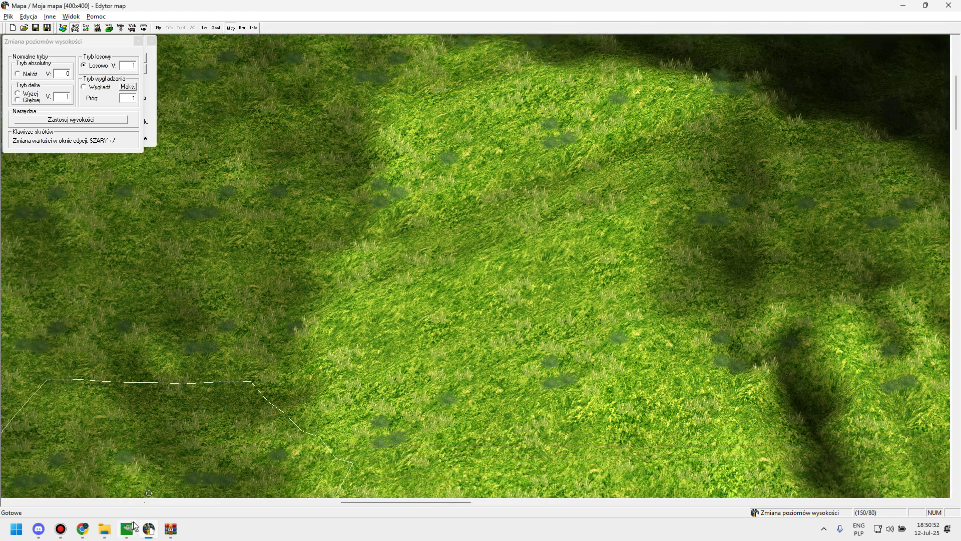
{"action": "left_click", "coordinate": [148, 527]}
{"action": "left_click", "coordinate": [149, 529]}
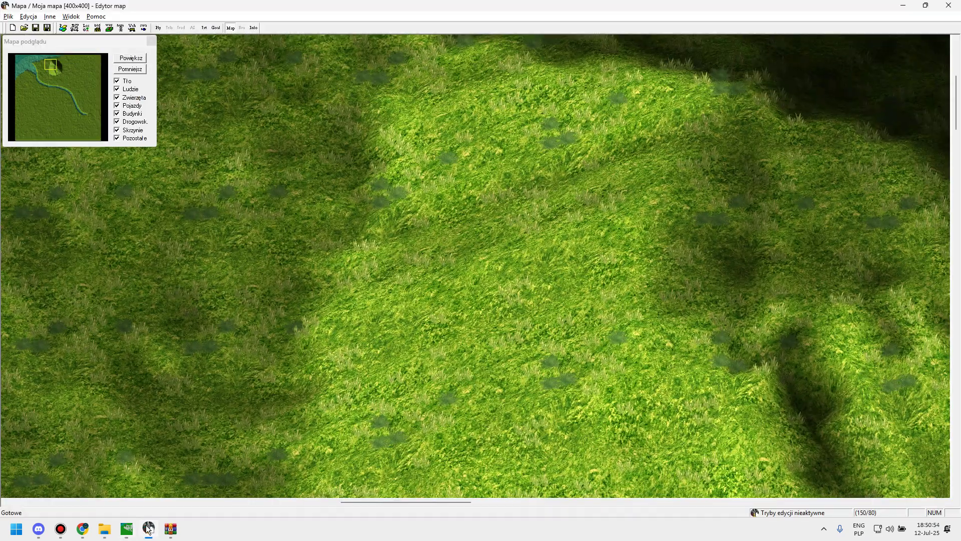
{"action": "left_click_drag", "start_coordinate": [223, 147], "coordinate": [387, 299]}
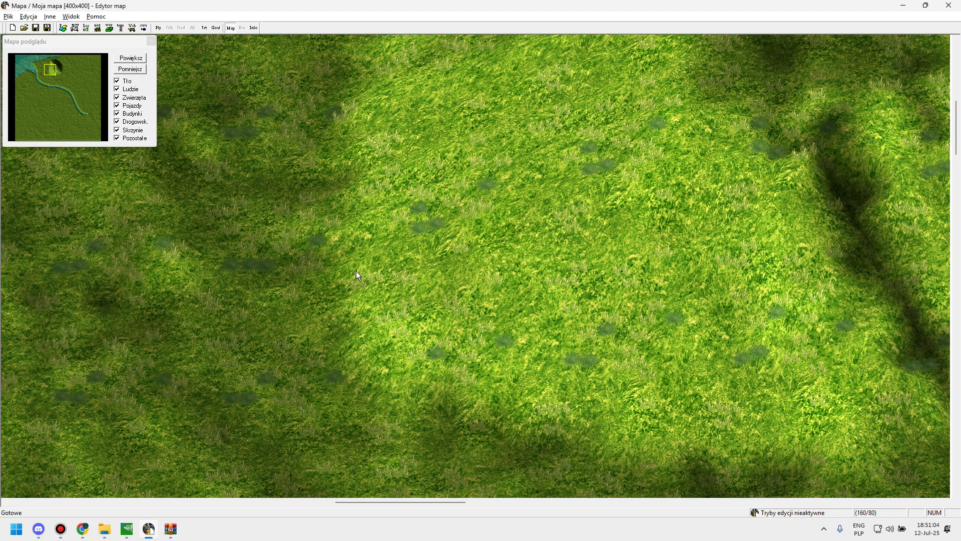
- Switch to Chrome and go back from the PCX pack's page to CulturesNation's list of PCX templates
{"action": "left_click", "coordinate": [83, 535]}
{"action": "scroll", "coordinate": [325, 341], "scroll_direction": "up", "scroll_amount": 8}
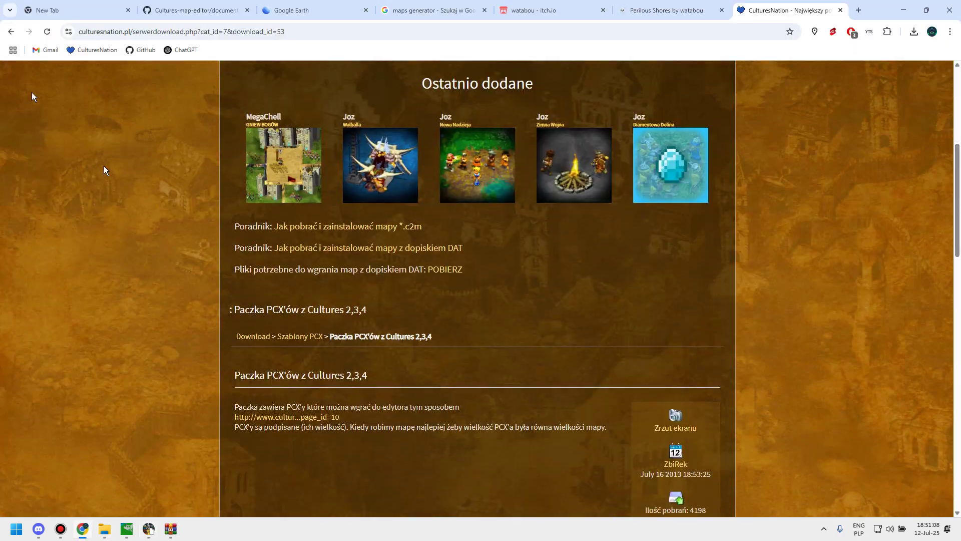
{"action": "left_click", "coordinate": [15, 33]}
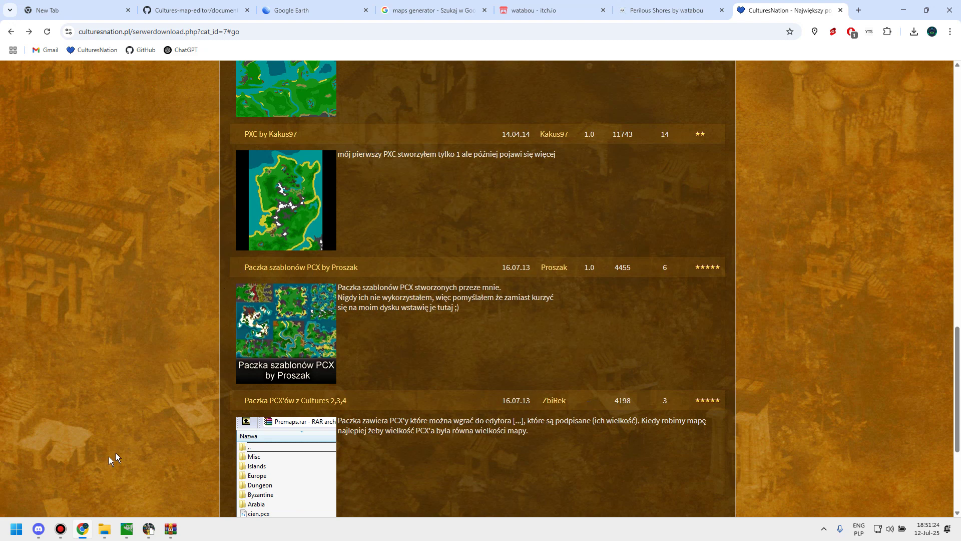
- Look through the CulturesNation channel list in Discord and return to the template image in GIMP
{"action": "left_click", "coordinate": [36, 537]}
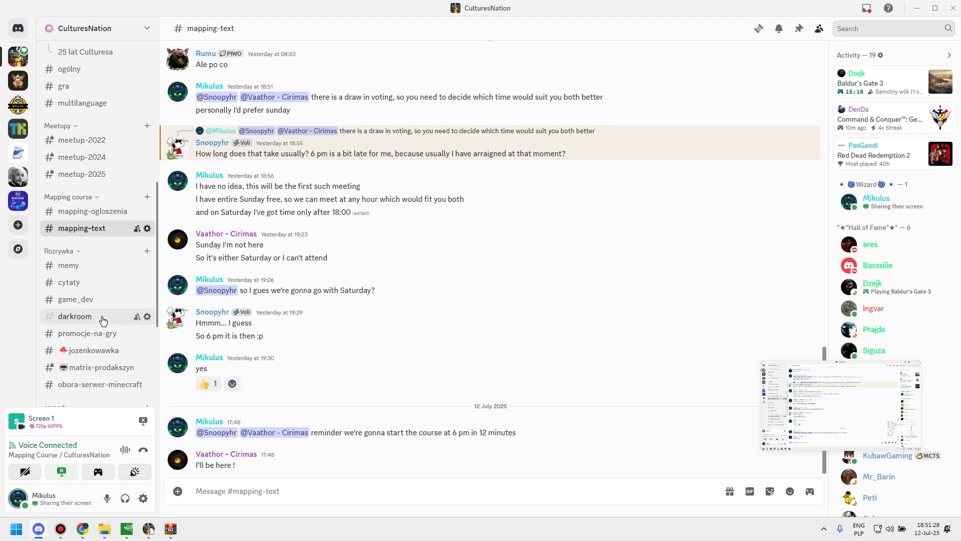
{"action": "scroll", "coordinate": [101, 320], "scroll_direction": "up", "scroll_amount": 3}
{"action": "scroll", "coordinate": [101, 321], "scroll_direction": "up", "scroll_amount": 3}
{"action": "left_click", "coordinate": [124, 534]}
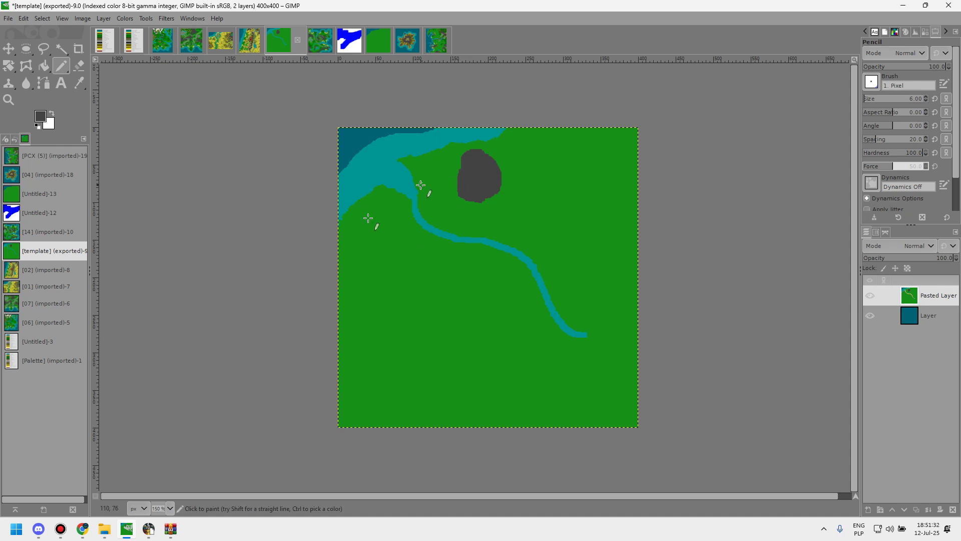
- Switch to File Explorer and open the data\maps folder of the 8 Cud Świata game inside the Cultures folder
{"action": "mouse_move", "coordinate": [83, 534]}
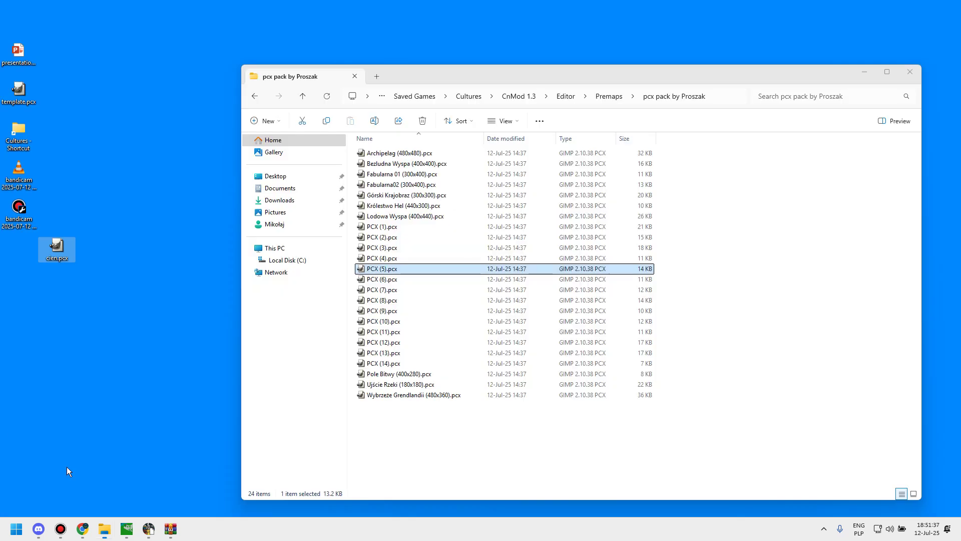
{"action": "left_click", "coordinate": [67, 466]}
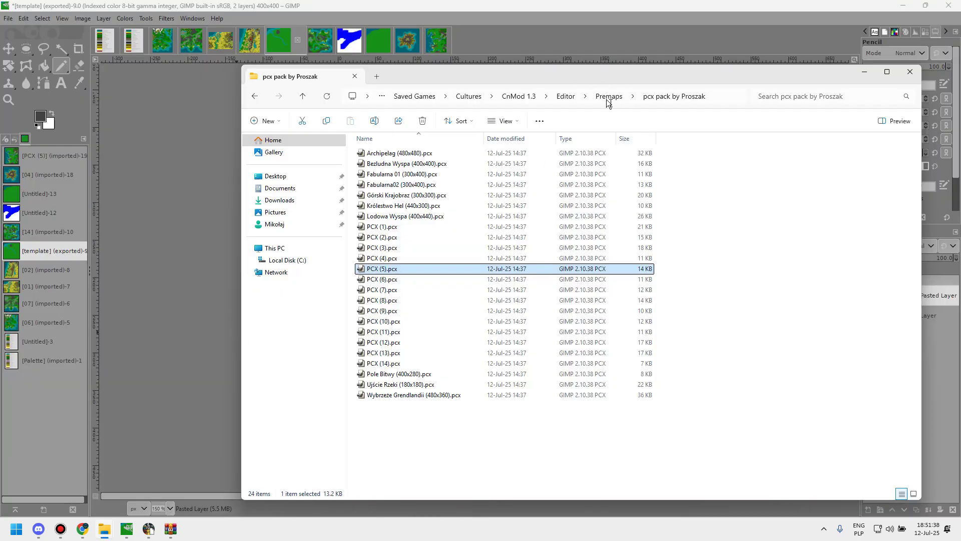
{"action": "left_click", "coordinate": [514, 95]}
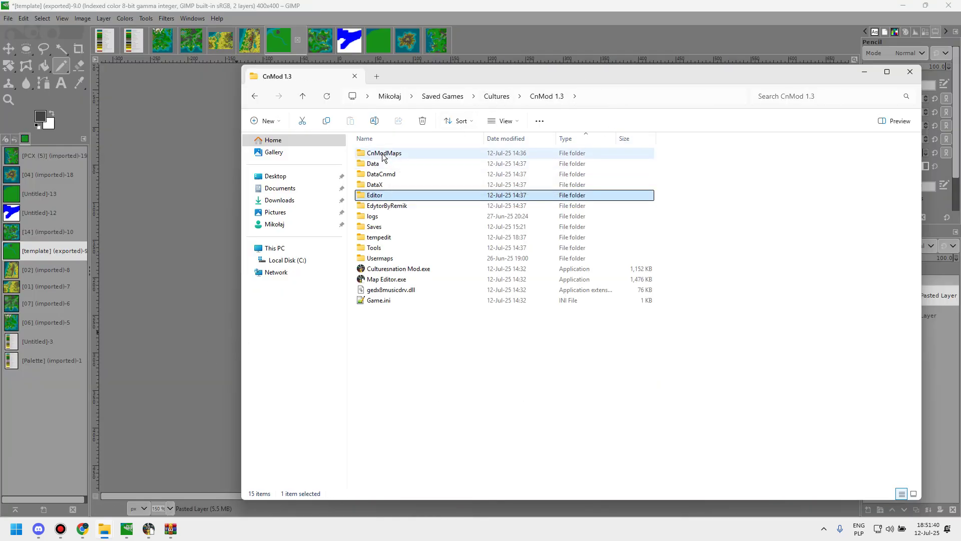
{"action": "left_click", "coordinate": [484, 97]}
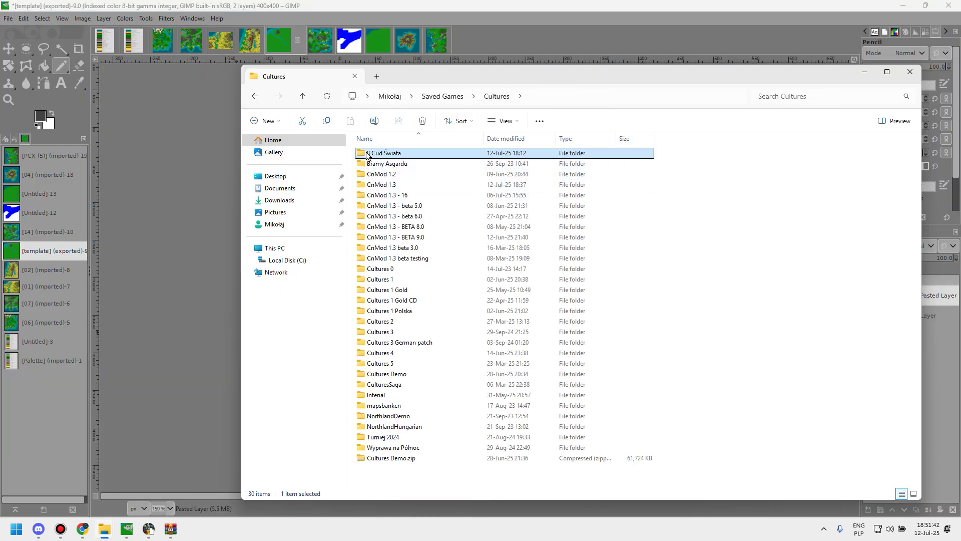
{"action": "double_click", "coordinate": [373, 154]}
{"action": "left_click", "coordinate": [378, 162]}
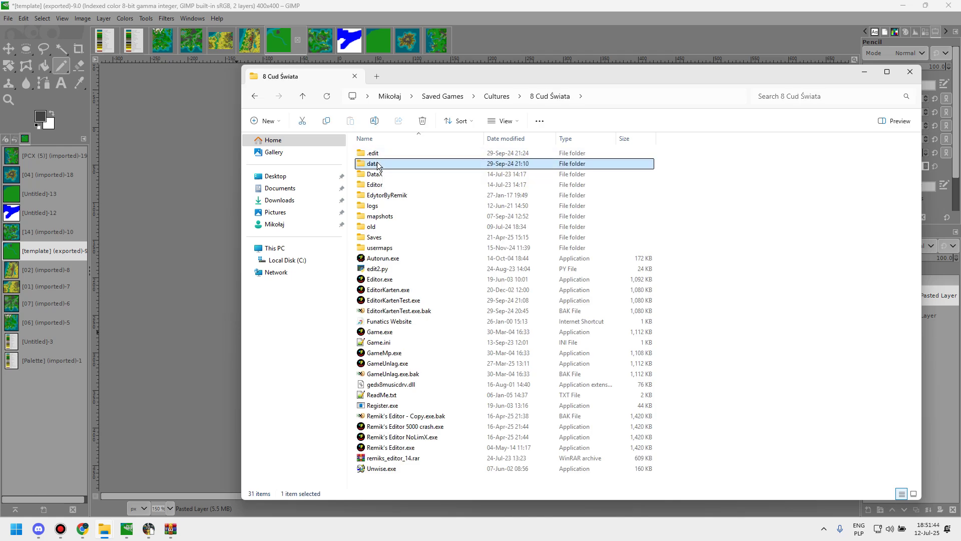
{"action": "double_click", "coordinate": [378, 164]}
{"action": "double_click", "coordinate": [371, 205]}
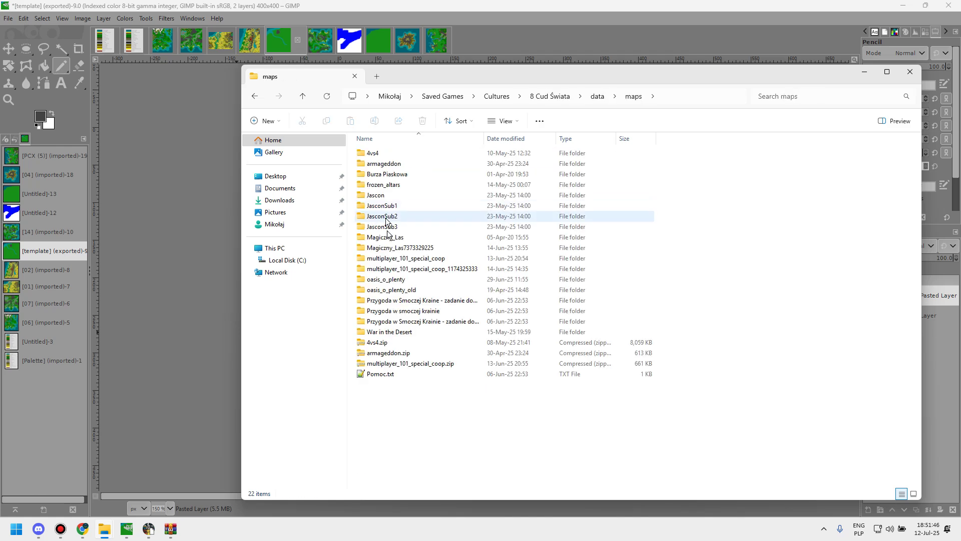
- Look inside the oasis_o_plenty and frozen_altars map folders for a template file
{"action": "double_click", "coordinate": [385, 279]}
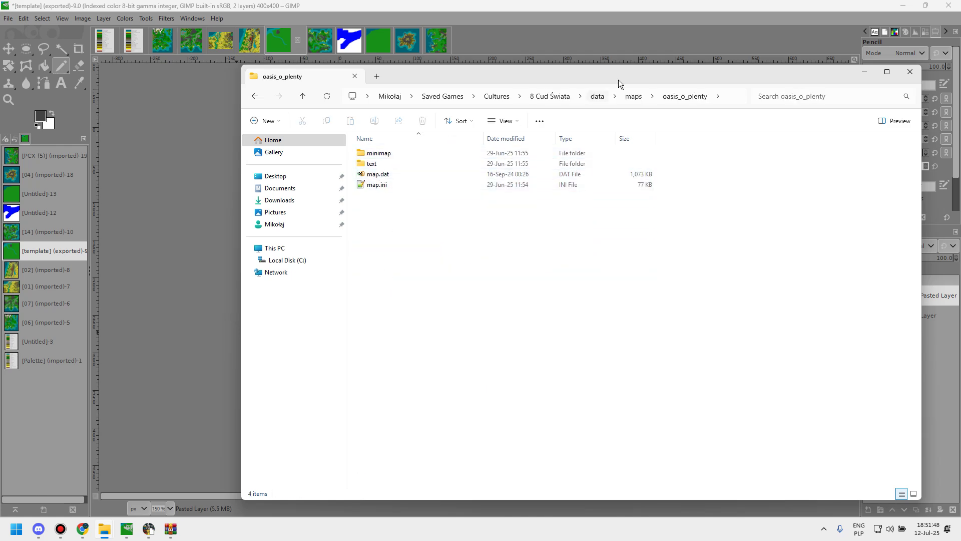
{"action": "left_click", "coordinate": [639, 90]}
{"action": "key", "text": "Escape"}
{"action": "left_click", "coordinate": [633, 96]}
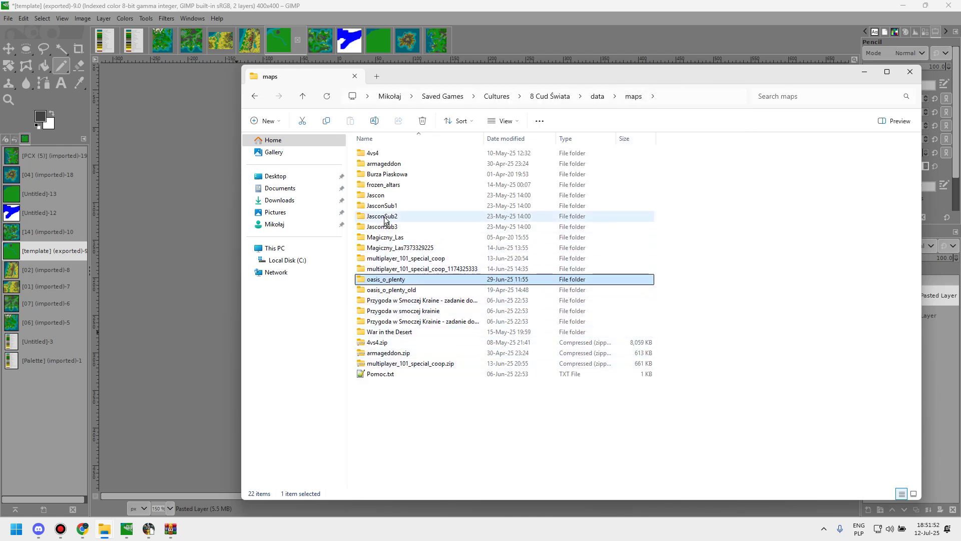
{"action": "left_click", "coordinate": [267, 189]}
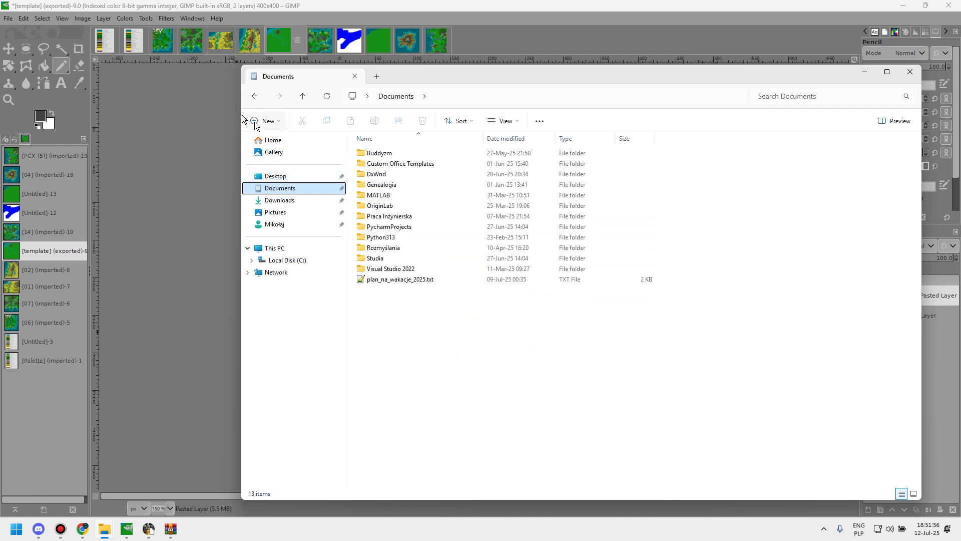
{"action": "left_click", "coordinate": [256, 99]}
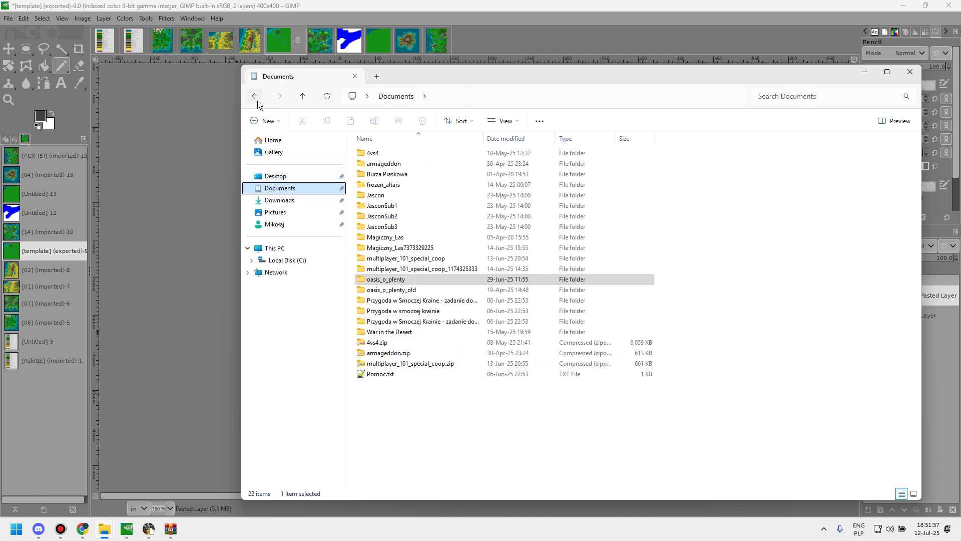
{"action": "double_click", "coordinate": [377, 184]}
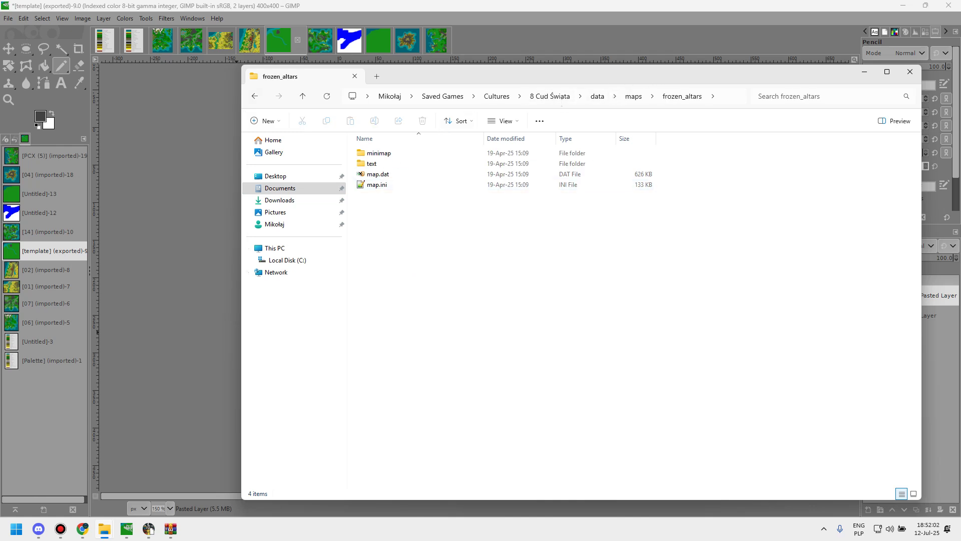
{"action": "key", "text": "super"}
{"action": "type", "text": "opa"}
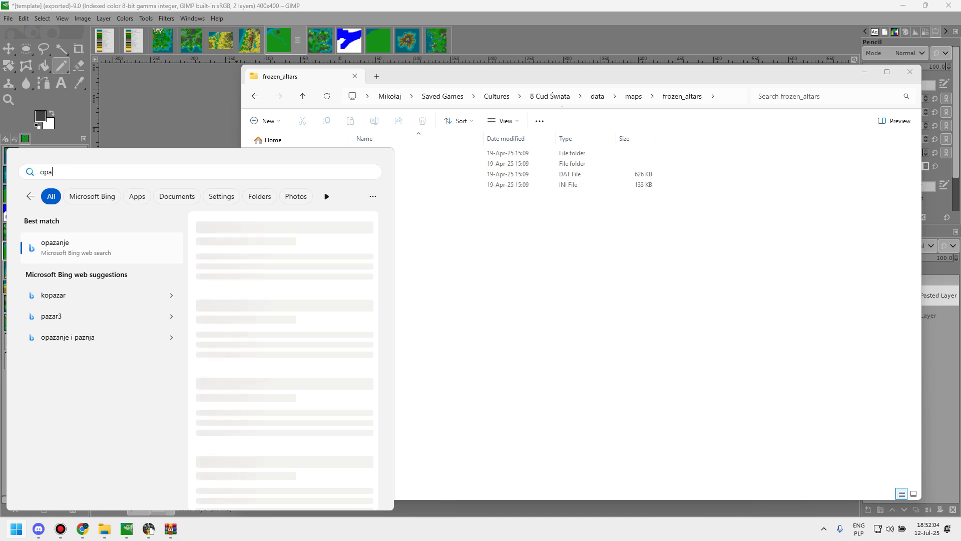
{"action": "key", "text": "BackSpace"}
{"action": "key", "text": "BackSpace"}
{"action": "type", "text": "aza obed"}
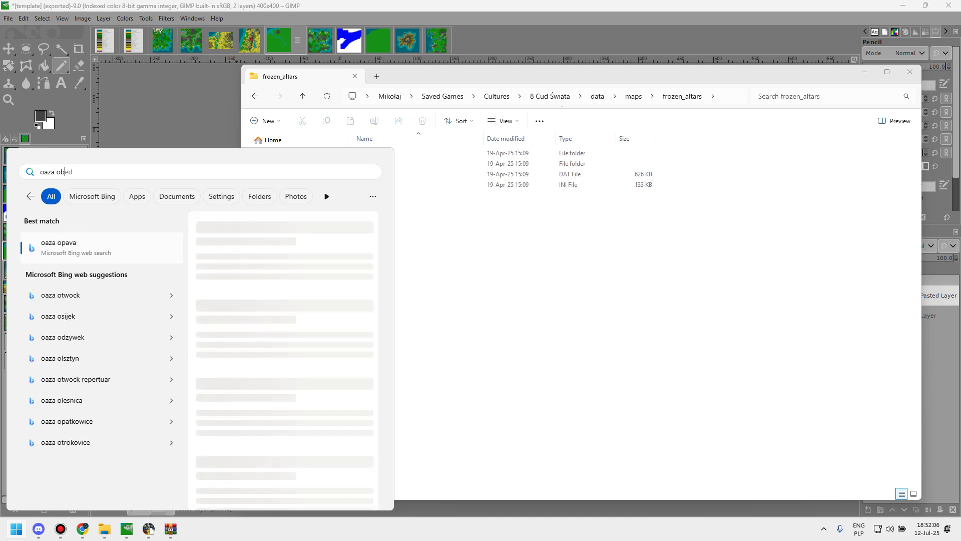
{"action": "key", "text": "Delete"}
{"action": "key", "text": "Delete"}
{"action": "type", "text": "fi"}
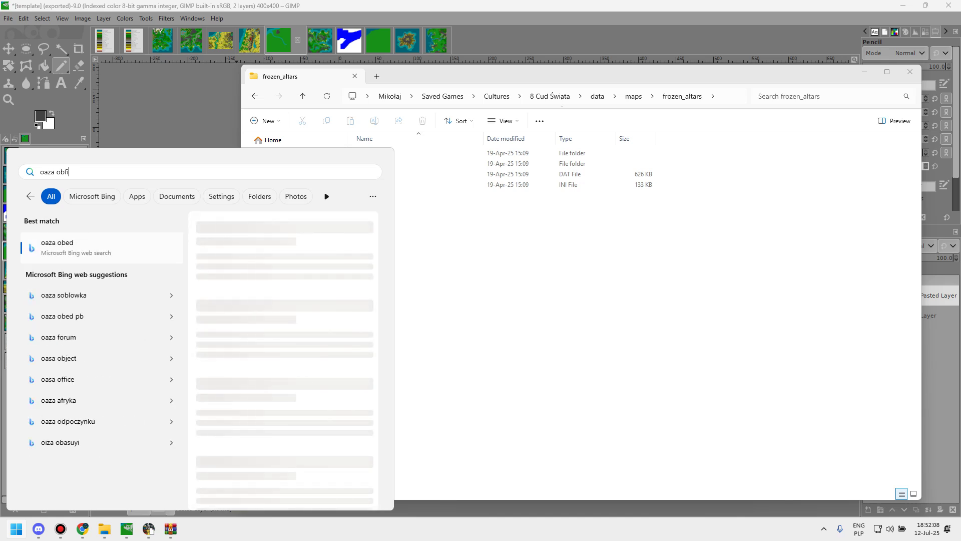
{"action": "key", "text": "Escape"}
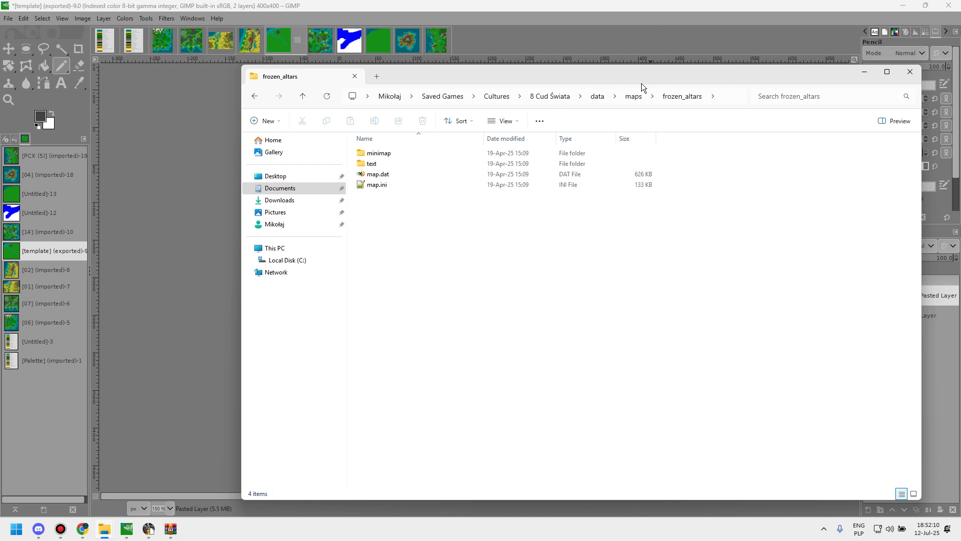
- Return to the maps folder, enter the armageddon folder and open its template.pcx in GIMP
{"action": "left_click", "coordinate": [632, 96]}
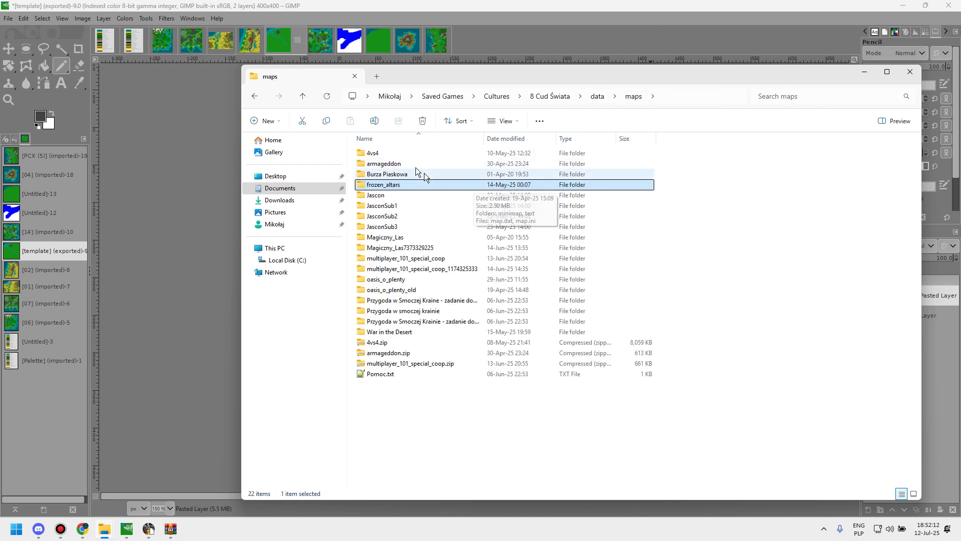
{"action": "left_click", "coordinate": [405, 163]}
{"action": "double_click", "coordinate": [405, 163]}
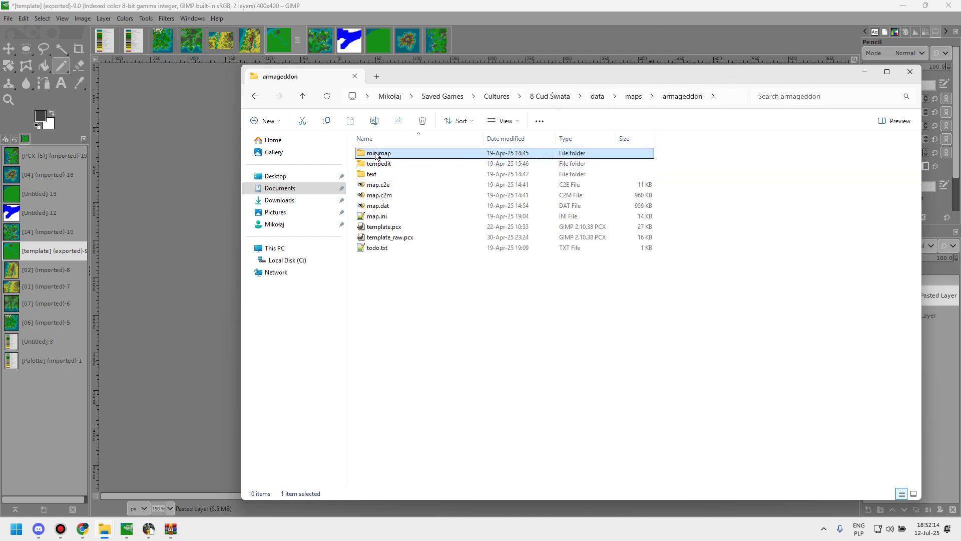
{"action": "double_click", "coordinate": [371, 174]}
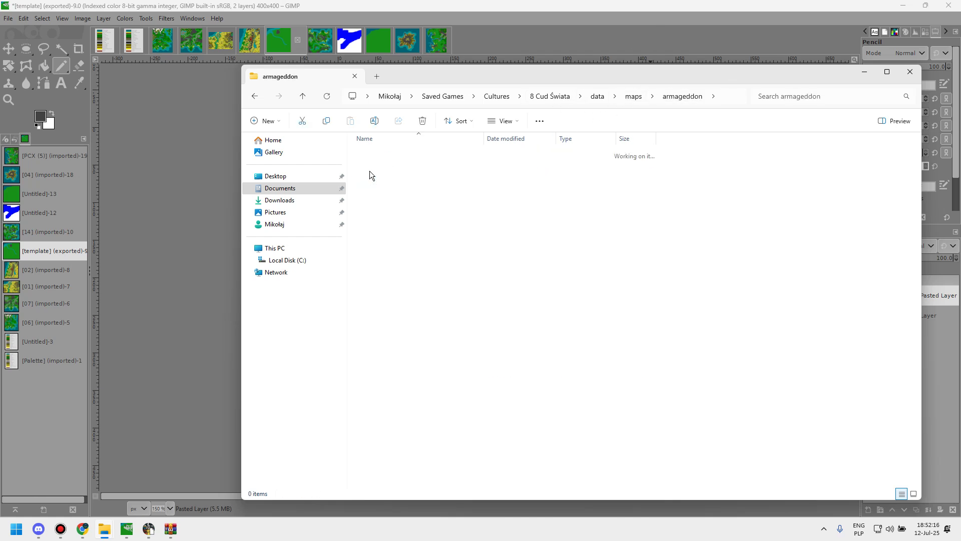
{"action": "left_click", "coordinate": [644, 96]}
{"action": "left_click", "coordinate": [670, 96]}
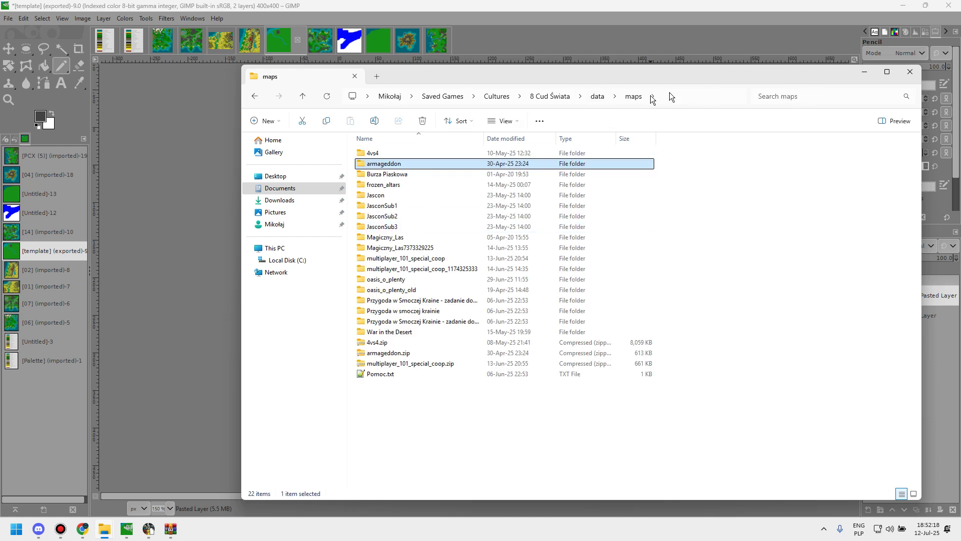
{"action": "left_click", "coordinate": [255, 97]}
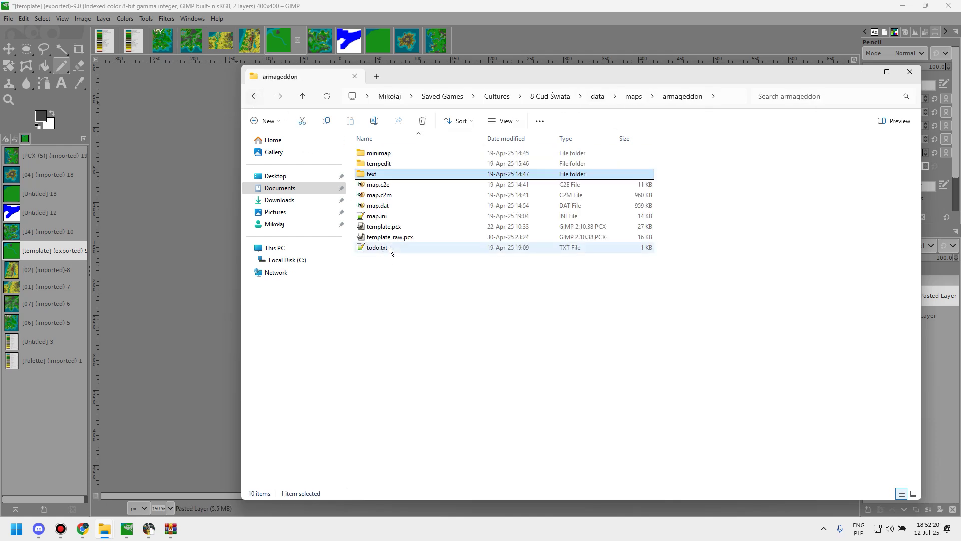
{"action": "left_click", "coordinate": [376, 229]}
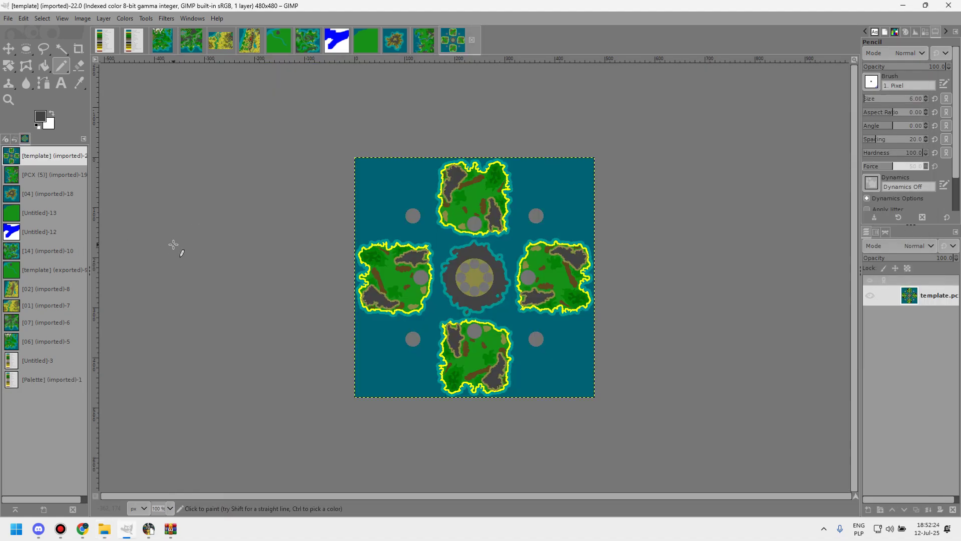
- Examine the islands' terrain borders, the mountainous central island and the paving-stone circles in the armageddon template
{"action": "scroll", "coordinate": [472, 177], "scroll_direction": "up", "scroll_amount": 5}
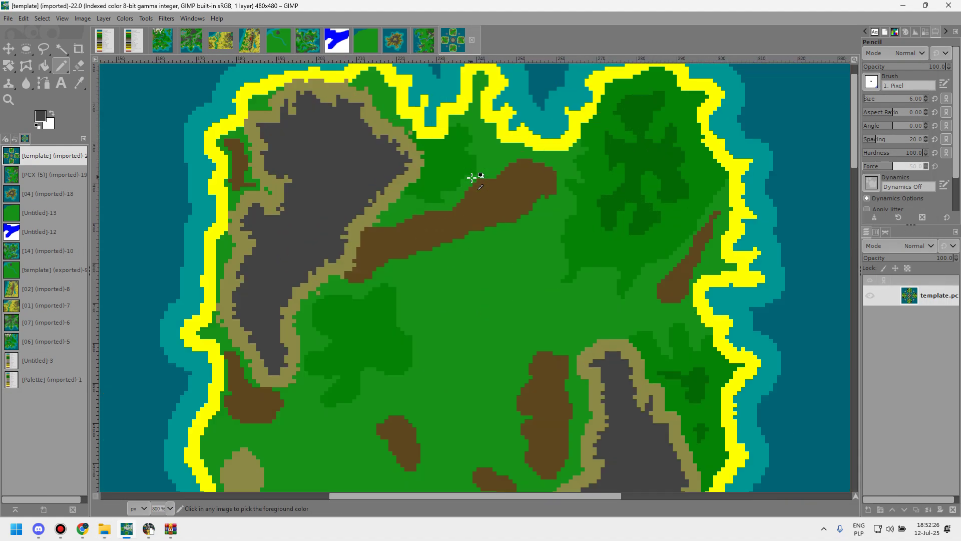
{"action": "scroll", "coordinate": [472, 176], "scroll_direction": "down", "scroll_amount": 4}
{"action": "scroll", "coordinate": [472, 177], "scroll_direction": "down", "scroll_amount": 2}
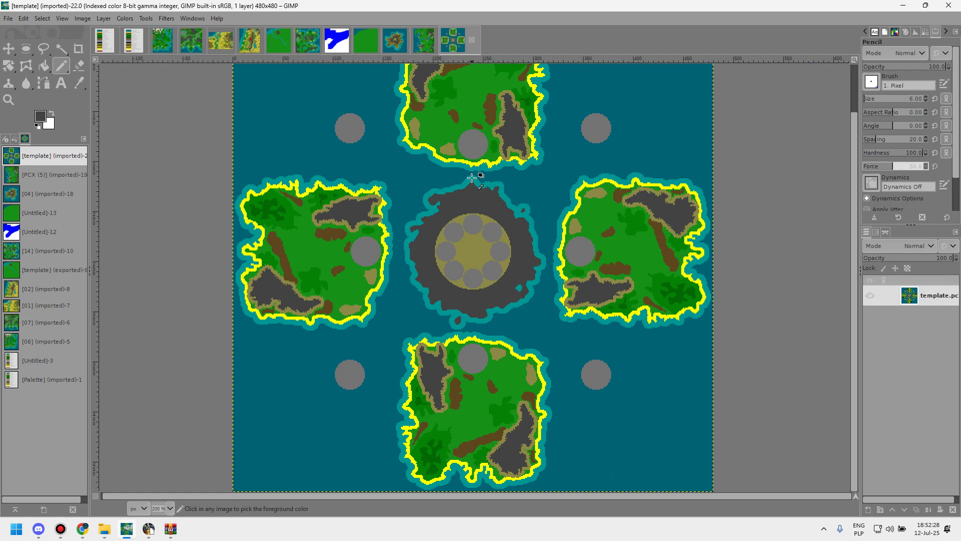
{"action": "scroll", "coordinate": [472, 177], "scroll_direction": "up", "scroll_amount": 3}
{"action": "scroll", "coordinate": [393, 222], "scroll_direction": "up", "scroll_amount": 3}
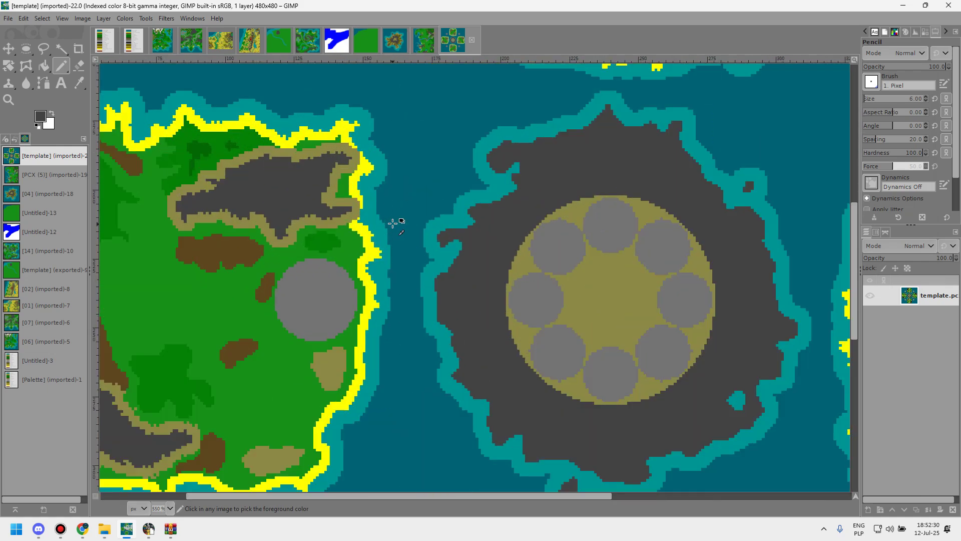
{"action": "scroll", "coordinate": [393, 222], "scroll_direction": "down", "scroll_amount": 2}
{"action": "scroll", "coordinate": [393, 222], "scroll_direction": "down", "scroll_amount": 2}
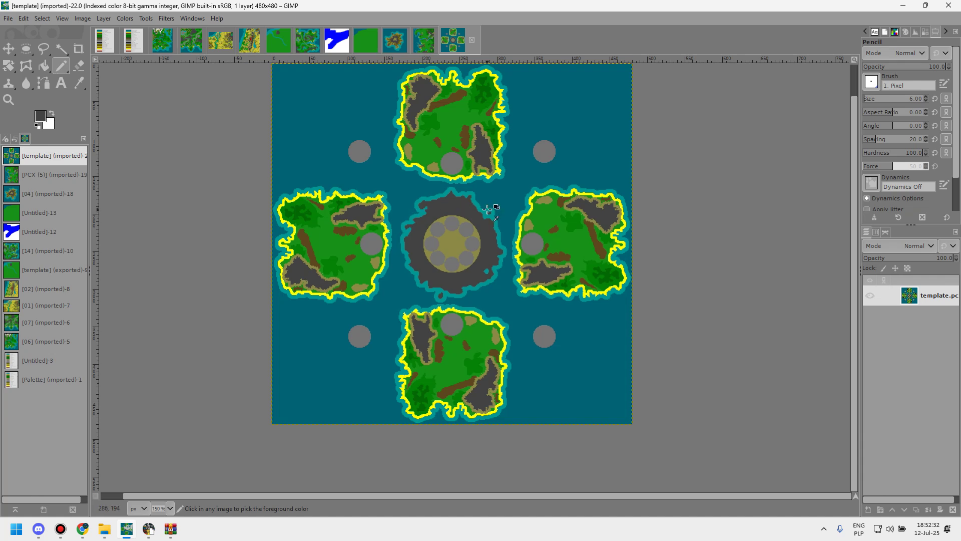
{"action": "scroll", "coordinate": [488, 209], "scroll_direction": "down", "scroll_amount": 1}
{"action": "scroll", "coordinate": [488, 209], "scroll_direction": "up", "scroll_amount": 4}
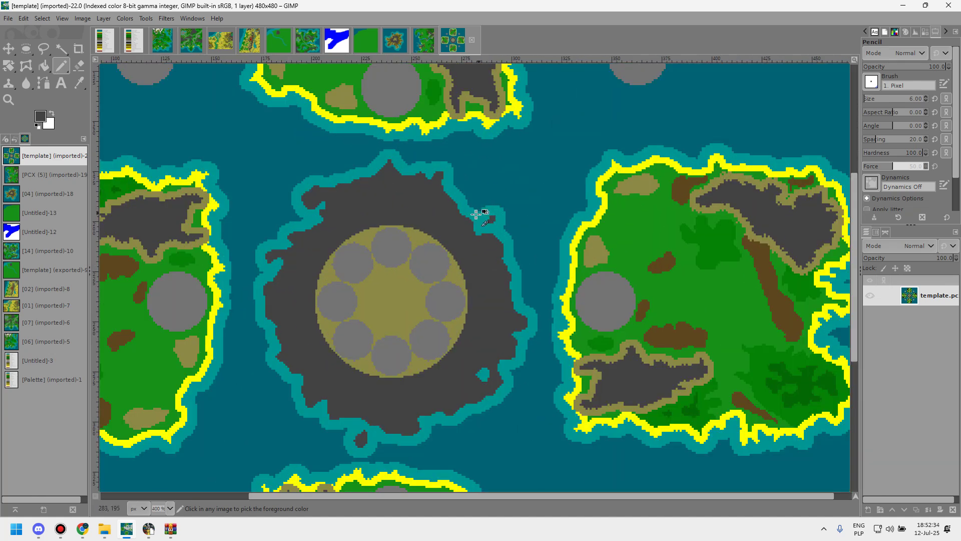
{"action": "scroll", "coordinate": [382, 187], "scroll_direction": "up", "scroll_amount": 2}
{"action": "scroll", "coordinate": [273, 143], "scroll_direction": "down", "scroll_amount": 2}
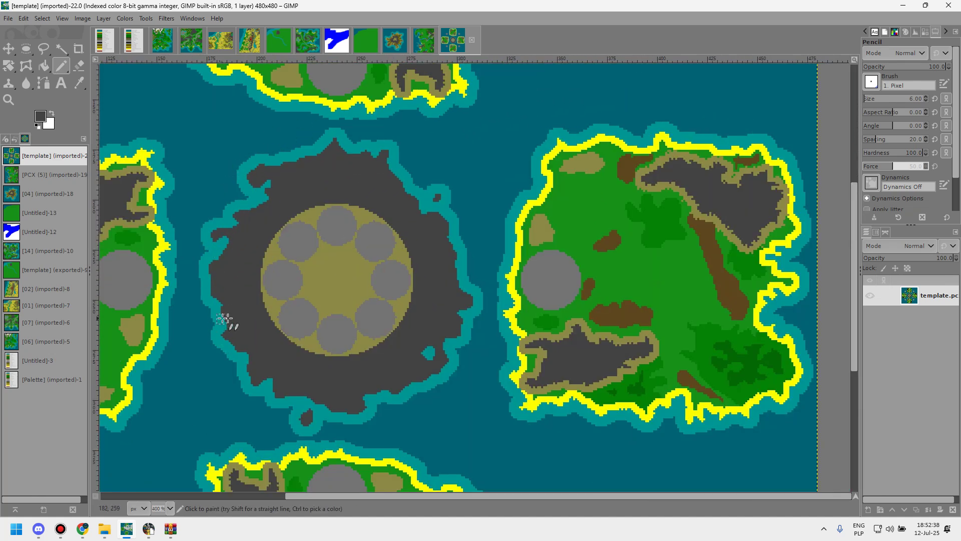
- Set the foreground to the Stony dessert colour from the Palette image and return to the 400x400 river template
{"action": "left_click", "coordinate": [278, 40]}
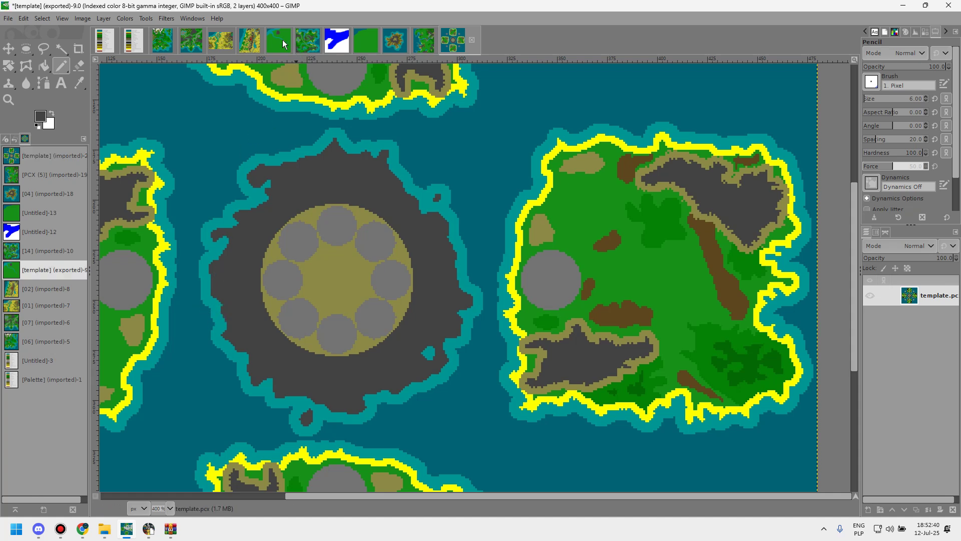
{"action": "scroll", "coordinate": [482, 185], "scroll_direction": "up", "scroll_amount": 4, "text": "ctrl"}
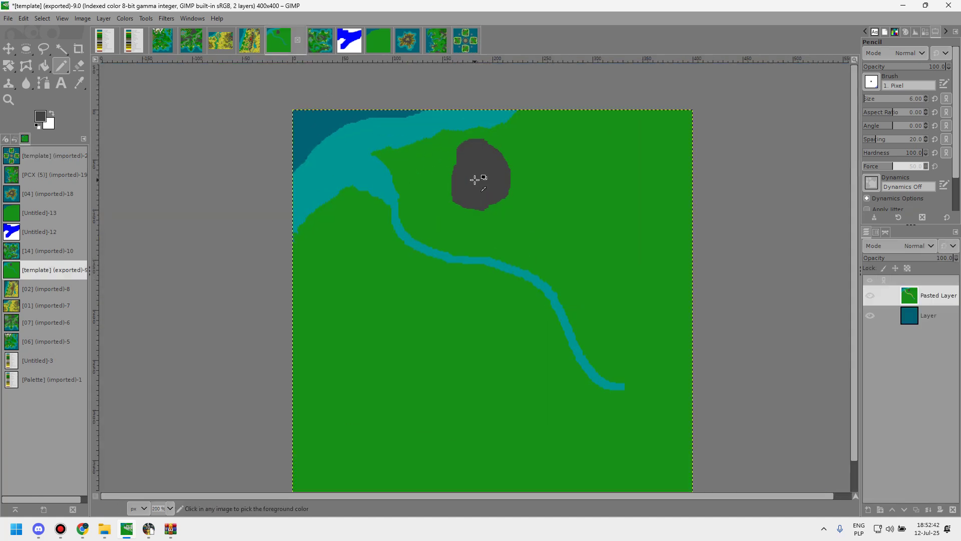
{"action": "left_click", "coordinate": [80, 90]}
{"action": "left_click", "coordinate": [334, 178]}
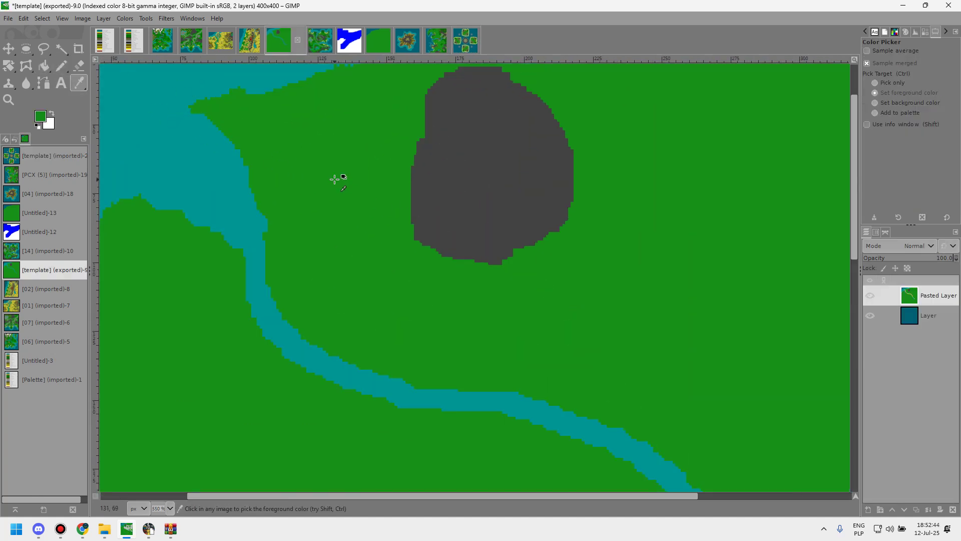
{"action": "left_click", "coordinate": [110, 45]}
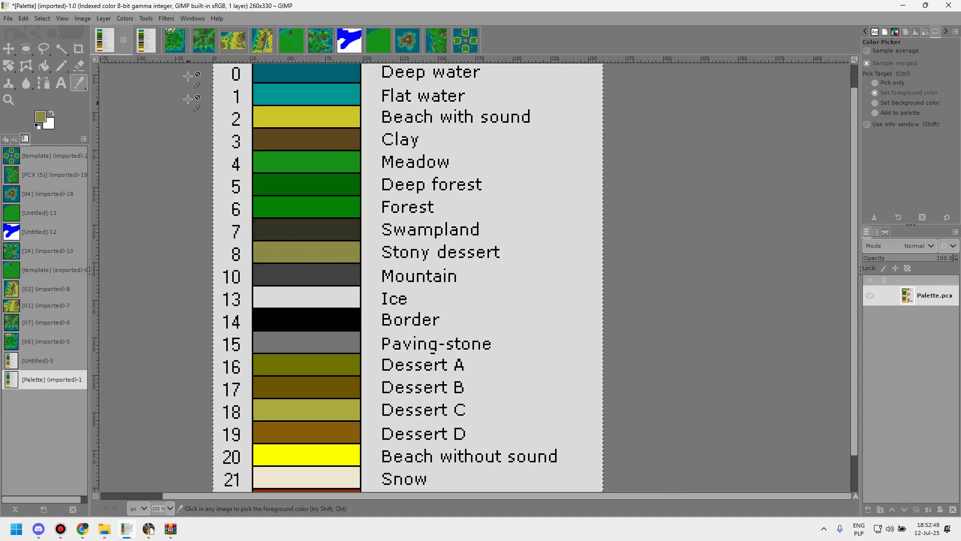
{"action": "left_click", "coordinate": [295, 32]}
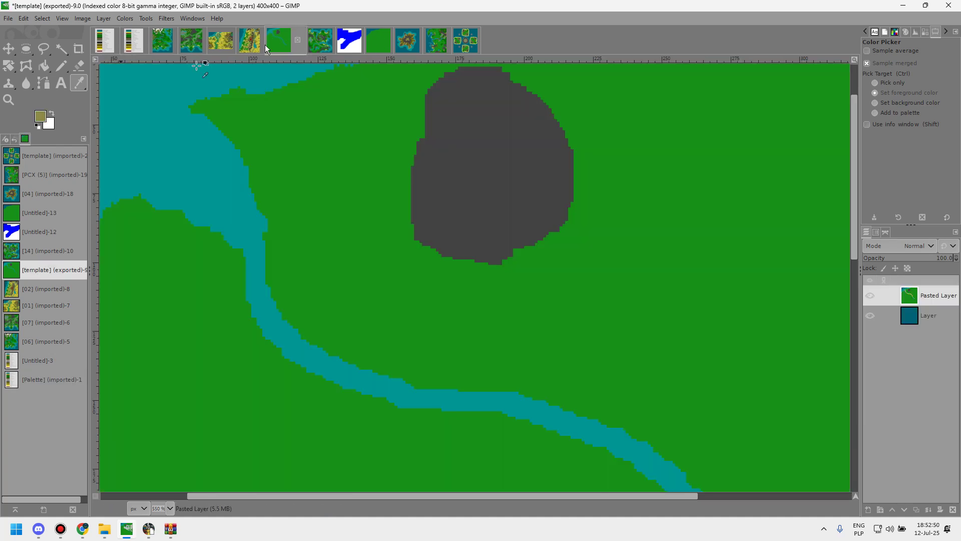
- Select the dark grey mountain area north of the river with the Fuzzy Select tool
{"action": "left_click", "coordinate": [79, 83]}
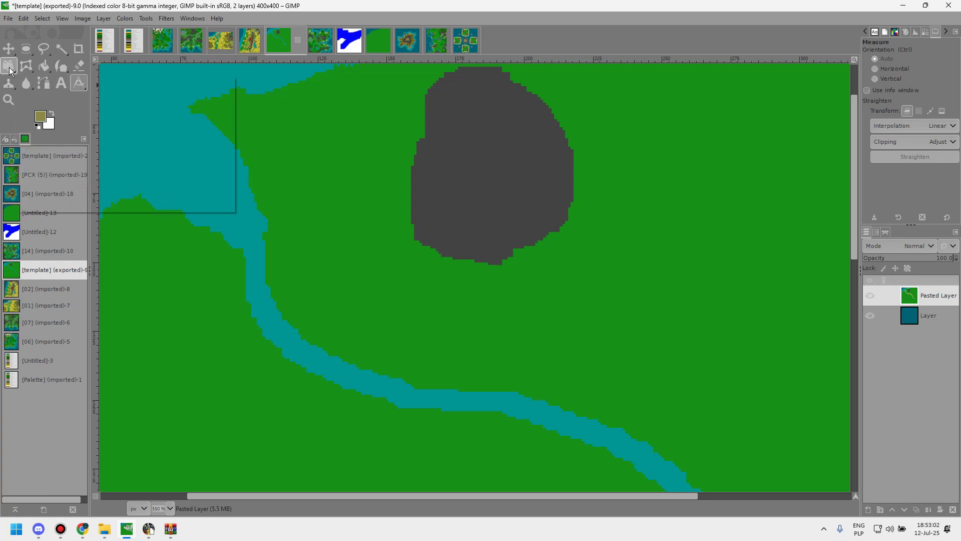
{"action": "left_click", "coordinate": [61, 50]}
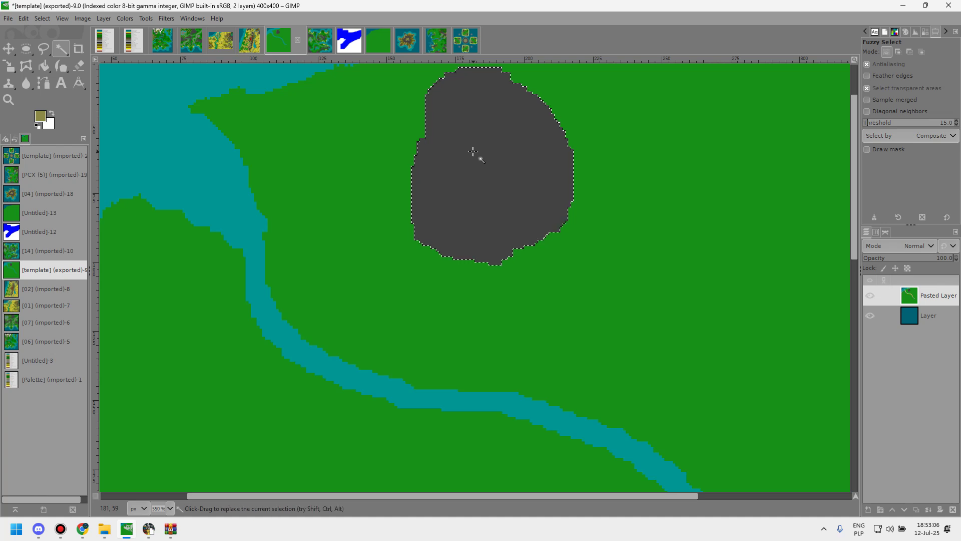
{"action": "left_click", "coordinate": [476, 152]}
{"action": "scroll", "coordinate": [695, 241], "scroll_direction": "down", "scroll_amount": 1}
{"action": "scroll", "coordinate": [696, 240], "scroll_direction": "left", "scroll_amount": 2}
{"action": "scroll", "coordinate": [653, 231], "scroll_direction": "up", "scroll_amount": 1}
{"action": "scroll", "coordinate": [654, 231], "scroll_direction": "right", "scroll_amount": 2}
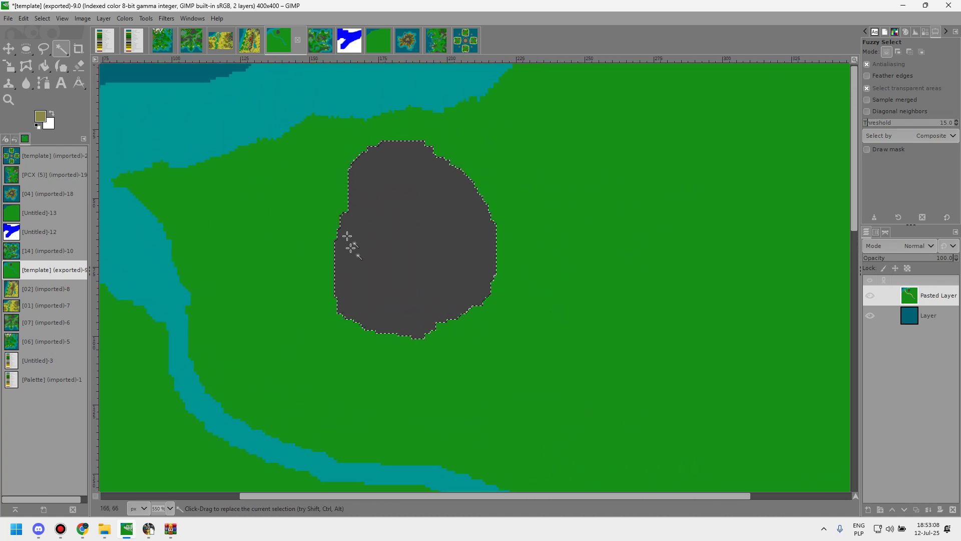
- Grow the mountain selection by 5 px, fill the ring around the mountain with the Stony dessert colour and clear the selection
{"action": "left_click", "coordinate": [43, 18]}
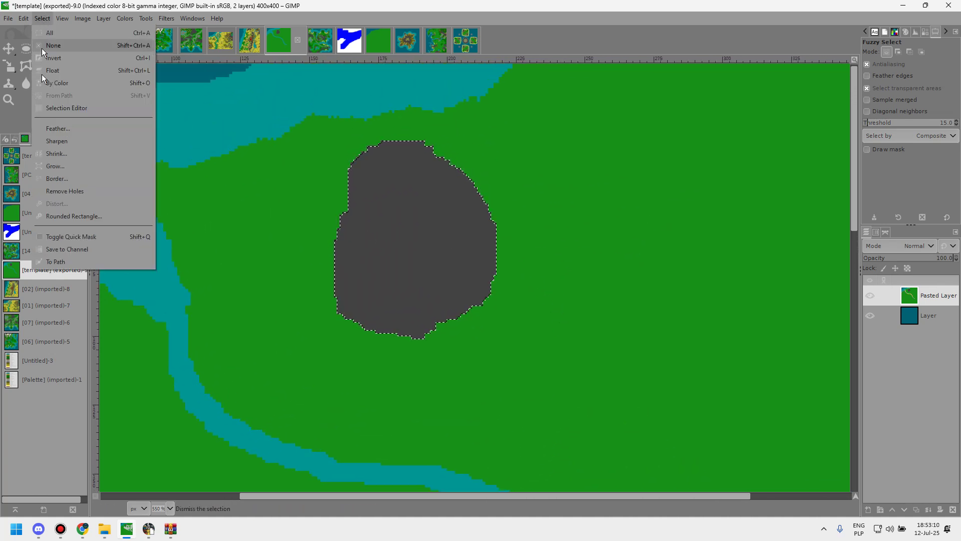
{"action": "left_click", "coordinate": [54, 178]}
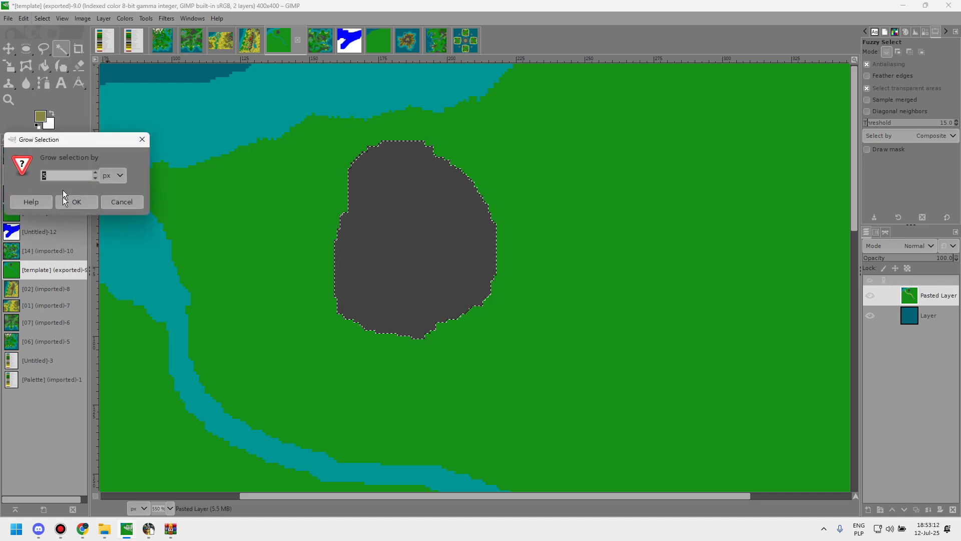
{"action": "left_click", "coordinate": [70, 202]}
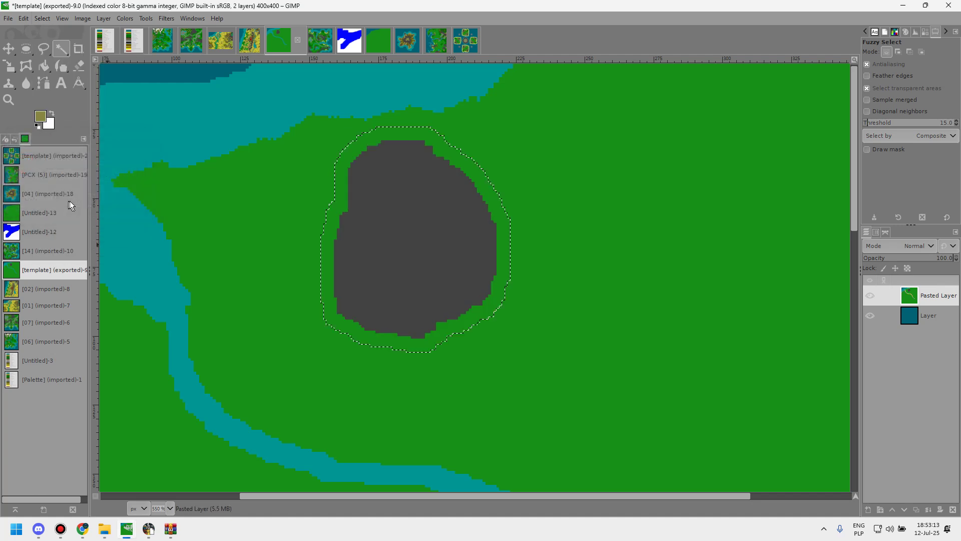
{"action": "left_click", "coordinate": [47, 67]}
{"action": "left_click", "coordinate": [350, 172]}
{"action": "key", "text": "shift+ctrl+a"}
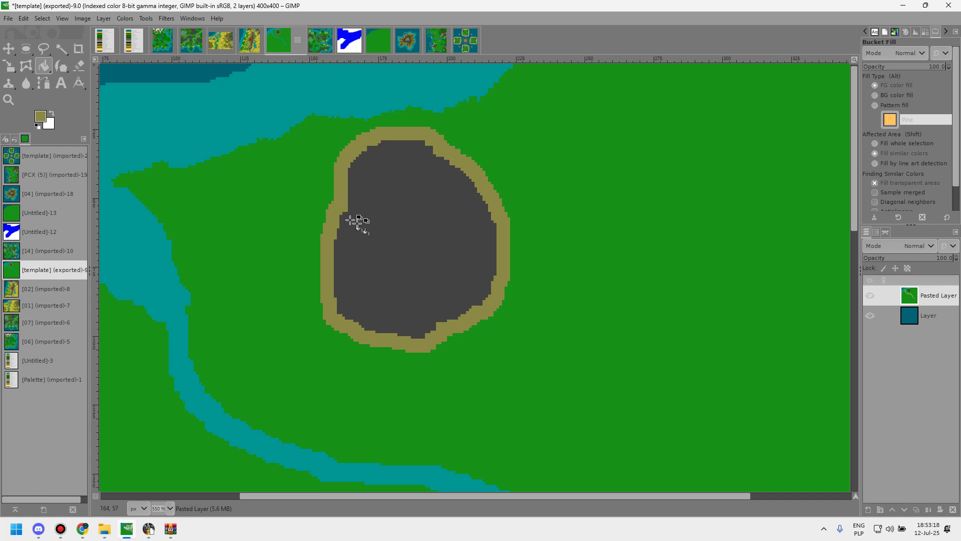
- Export the edited river template to template.pcx
{"action": "left_click", "coordinate": [25, 22]}
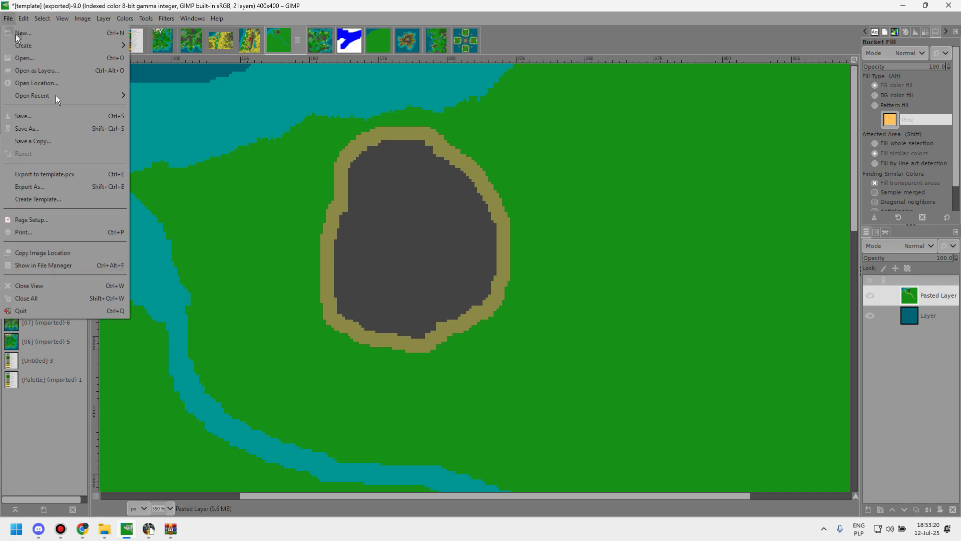
{"action": "left_click", "coordinate": [58, 178]}
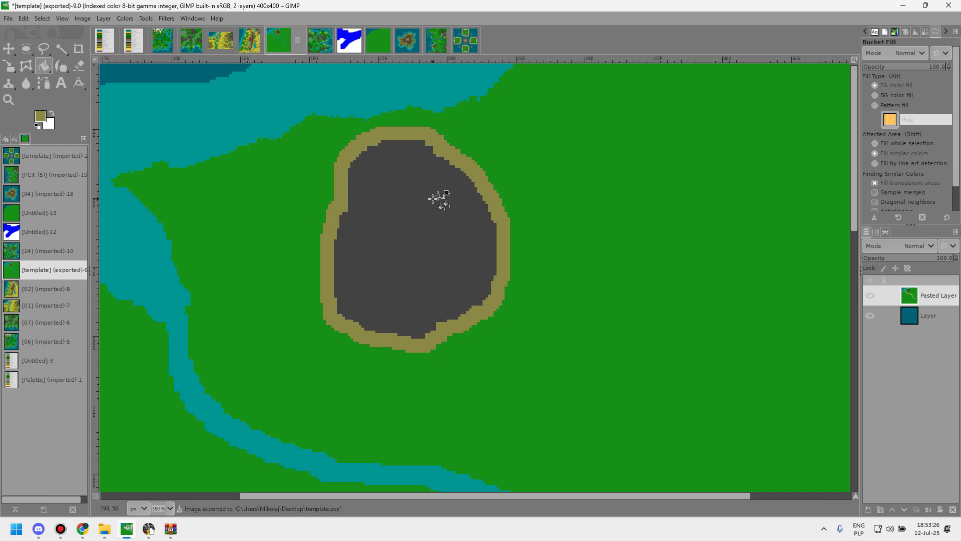
{"action": "scroll", "coordinate": [470, 220], "scroll_direction": "right", "scroll_amount": 2}
{"action": "scroll", "coordinate": [438, 219], "scroll_direction": "left", "scroll_amount": 2}
{"action": "scroll", "coordinate": [438, 219], "scroll_direction": "up", "scroll_amount": 1}
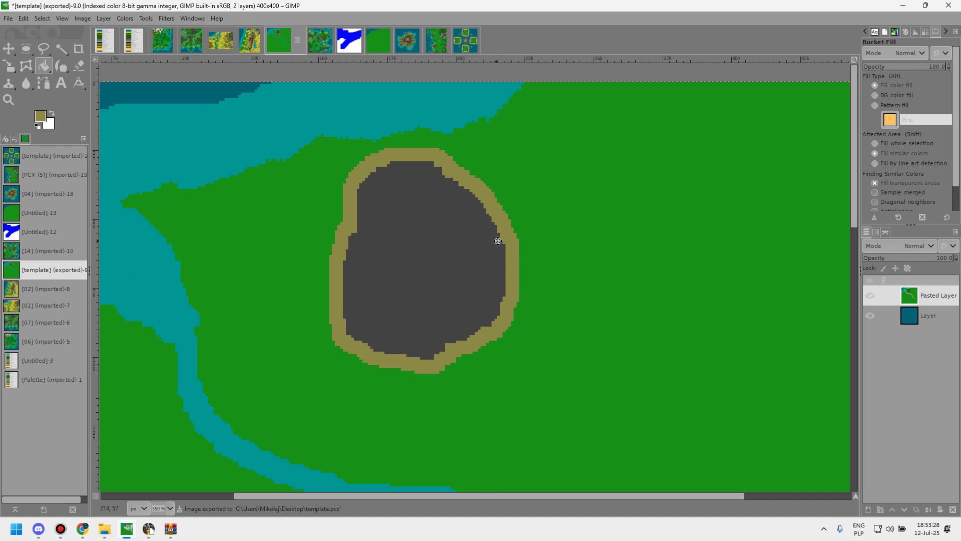
- Examine how the armageddon template borders its mountains on the side islands and around the central island's stone circles
{"action": "left_click", "coordinate": [463, 37]}
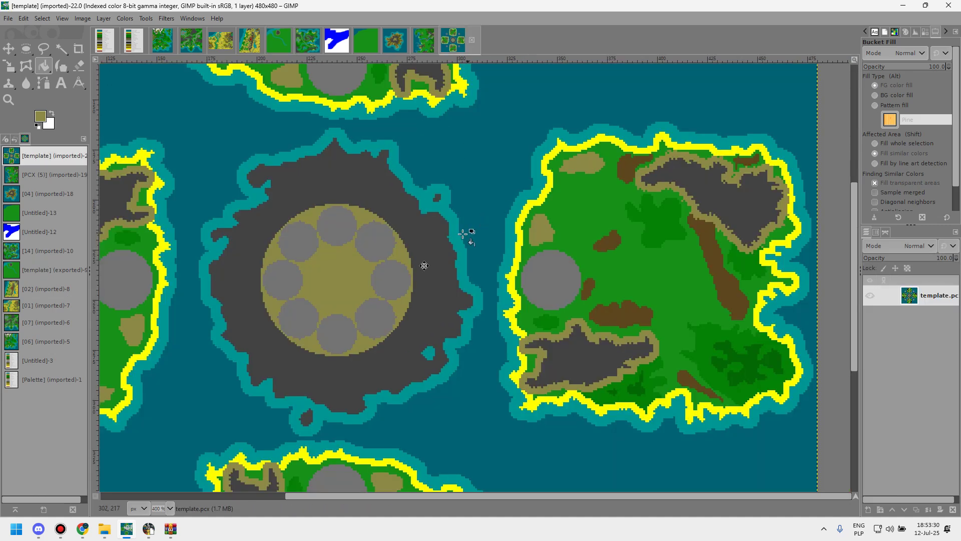
{"action": "left_click_drag", "start_coordinate": [467, 235], "coordinate": [634, 228]}
{"action": "scroll", "coordinate": [634, 229], "scroll_direction": "up", "scroll_amount": 10}
{"action": "scroll", "coordinate": [634, 228], "scroll_direction": "right", "scroll_amount": 2}
{"action": "scroll", "coordinate": [639, 378], "scroll_direction": "down", "scroll_amount": 2}
{"action": "scroll", "coordinate": [639, 377], "scroll_direction": "left", "scroll_amount": 1}
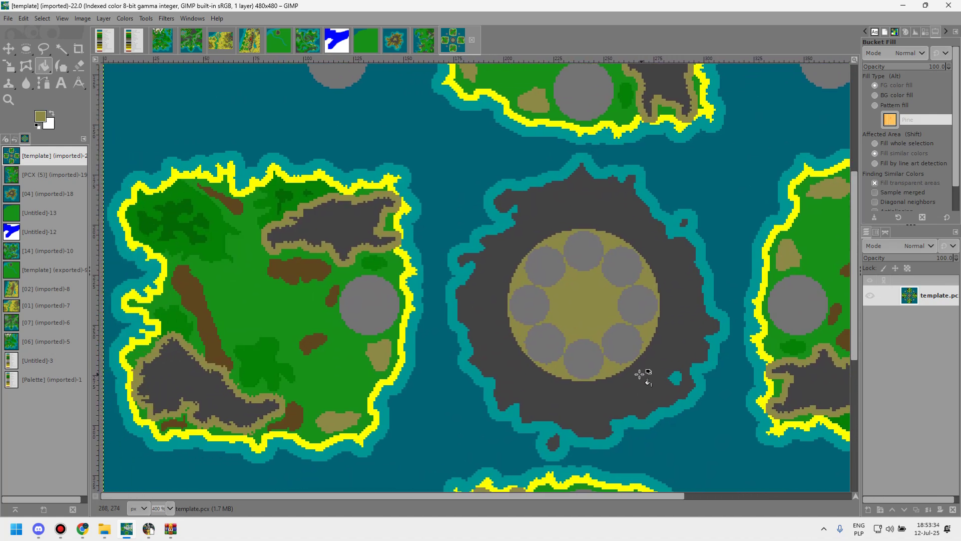
{"action": "scroll", "coordinate": [408, 323], "scroll_direction": "down", "scroll_amount": 3}
{"action": "scroll", "coordinate": [408, 323], "scroll_direction": "left", "scroll_amount": 3}
{"action": "scroll", "coordinate": [322, 330], "scroll_direction": "up", "scroll_amount": 3}
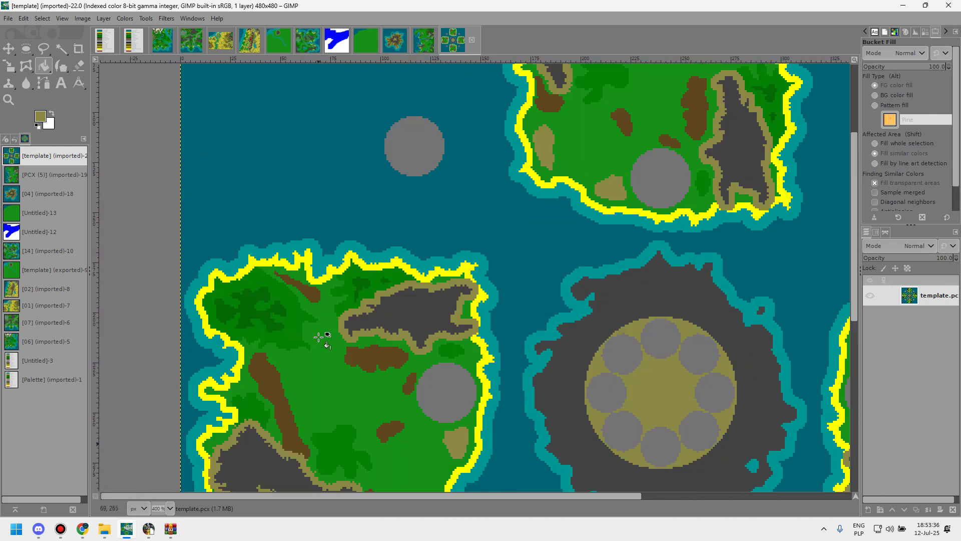
{"action": "scroll", "coordinate": [333, 310], "scroll_direction": "down", "scroll_amount": 3}
{"action": "scroll", "coordinate": [305, 240], "scroll_direction": "down", "scroll_amount": 3}
{"action": "scroll", "coordinate": [295, 220], "scroll_direction": "up", "scroll_amount": 3}
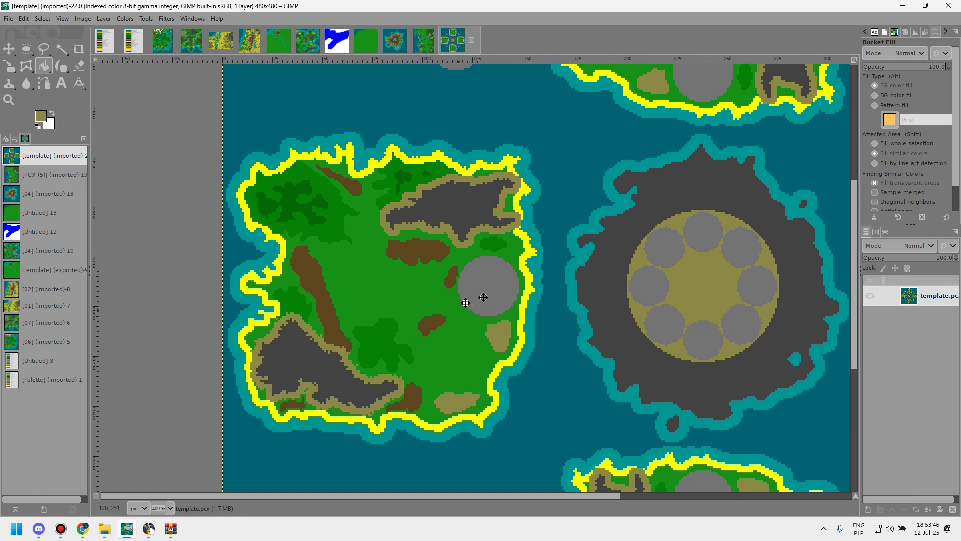
{"action": "scroll", "coordinate": [482, 296], "scroll_direction": "right", "scroll_amount": 5}
{"action": "scroll", "coordinate": [482, 296], "scroll_direction": "up", "scroll_amount": 2}
{"action": "left_click_drag", "start_coordinate": [420, 298], "coordinate": [464, 232]}
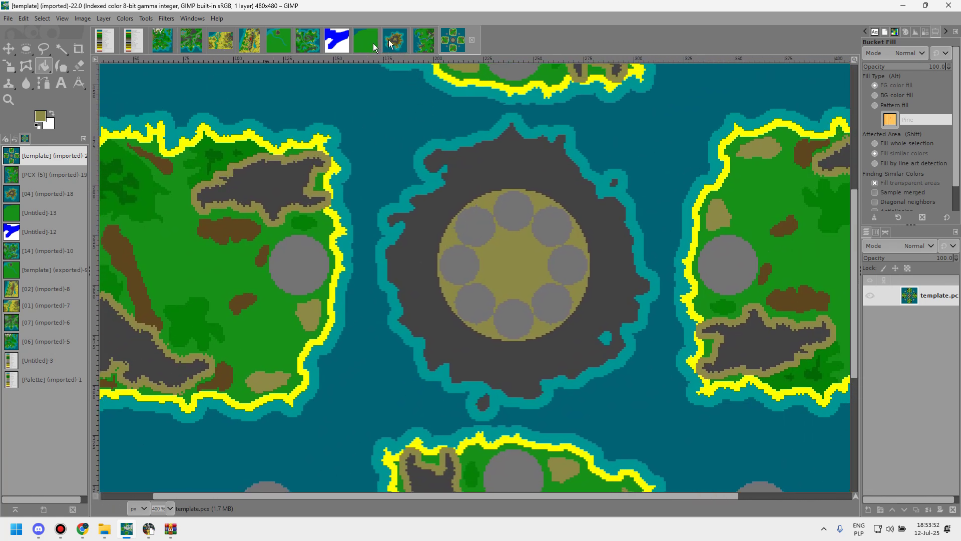
- Return to the 400x400 river template and export it again to template.pcx
{"action": "left_click", "coordinate": [279, 44]}
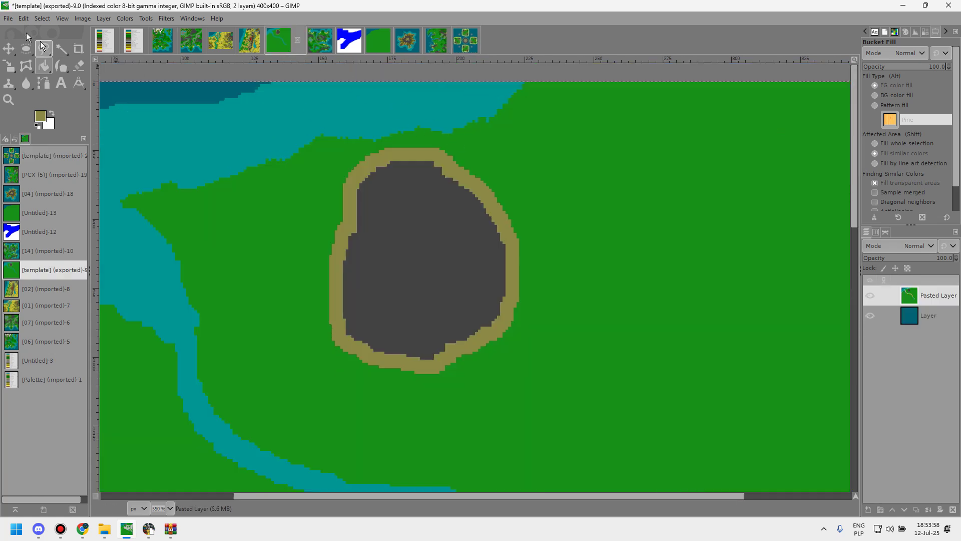
{"action": "left_click", "coordinate": [9, 19]}
{"action": "left_click", "coordinate": [43, 170]}
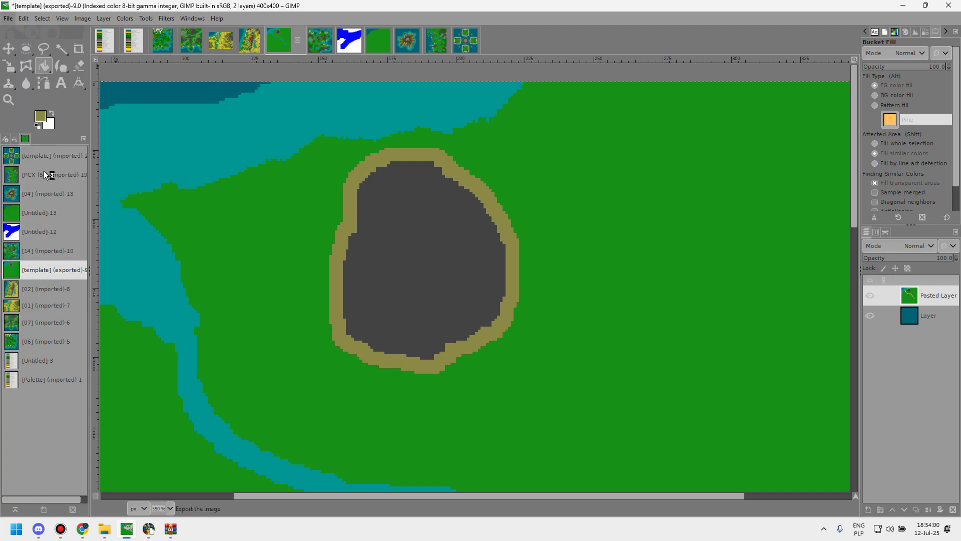
- Switch to the Cultures map editor and create a new 400 by 400 map from template.pcx on the Desktop
{"action": "left_click", "coordinate": [149, 534]}
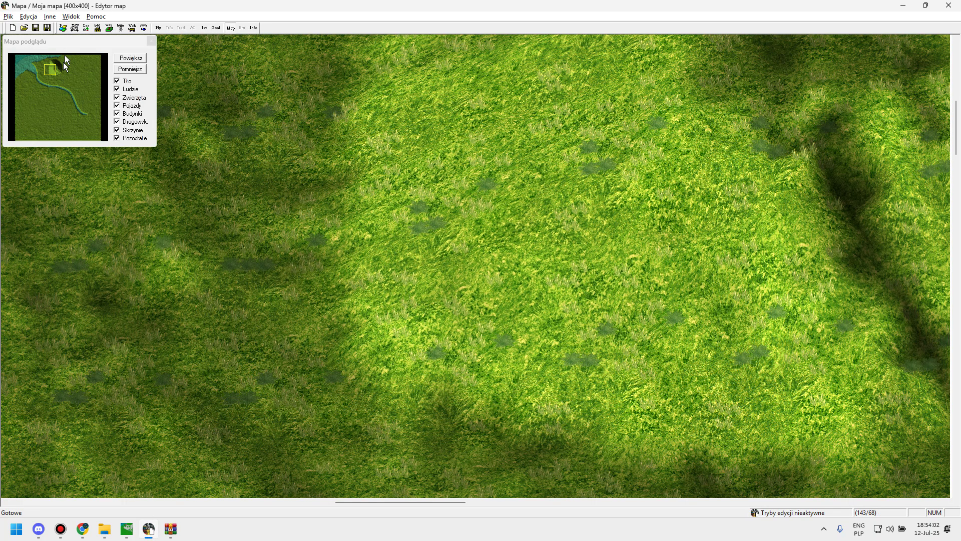
{"action": "left_click", "coordinate": [13, 18]}
{"action": "left_click", "coordinate": [17, 28]}
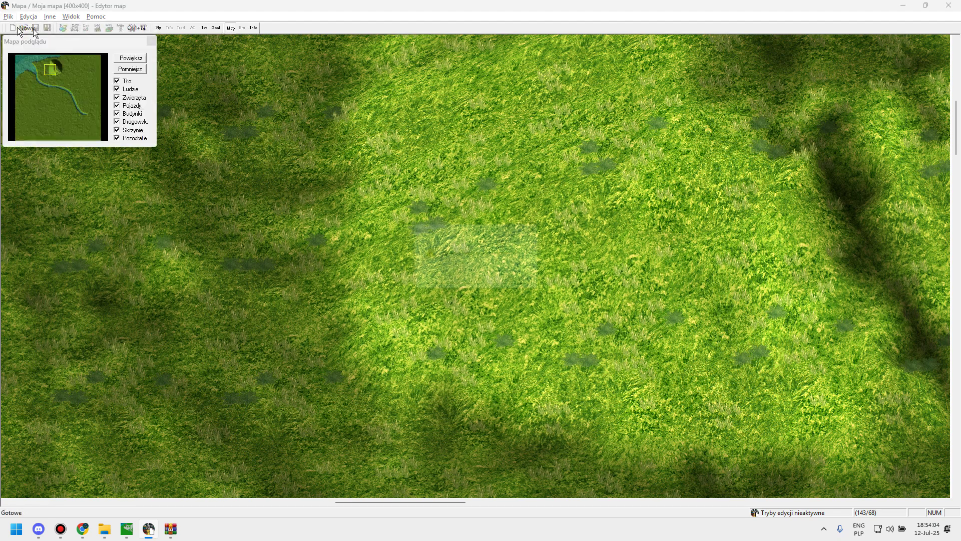
{"action": "left_click", "coordinate": [483, 284]}
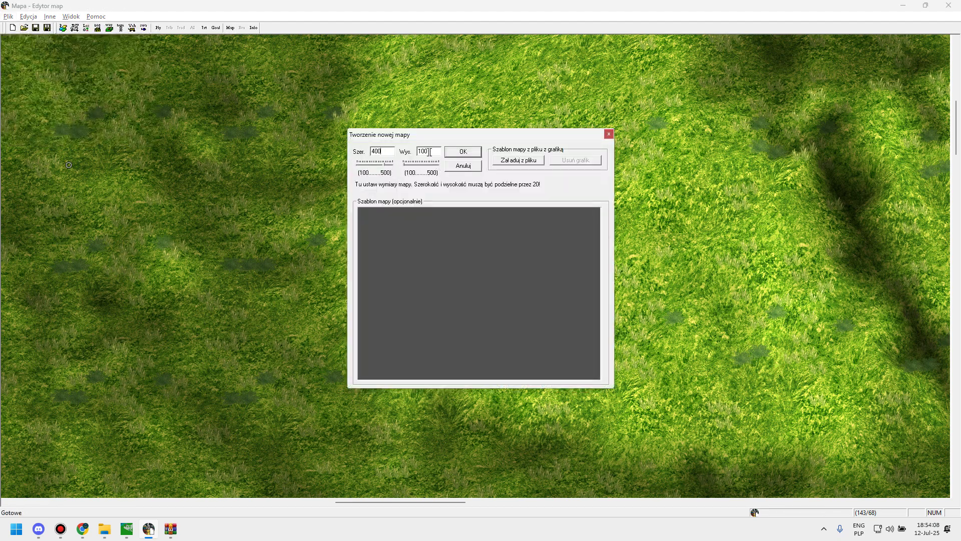
{"action": "left_click", "coordinate": [499, 164]}
{"action": "left_click", "coordinate": [425, 234]}
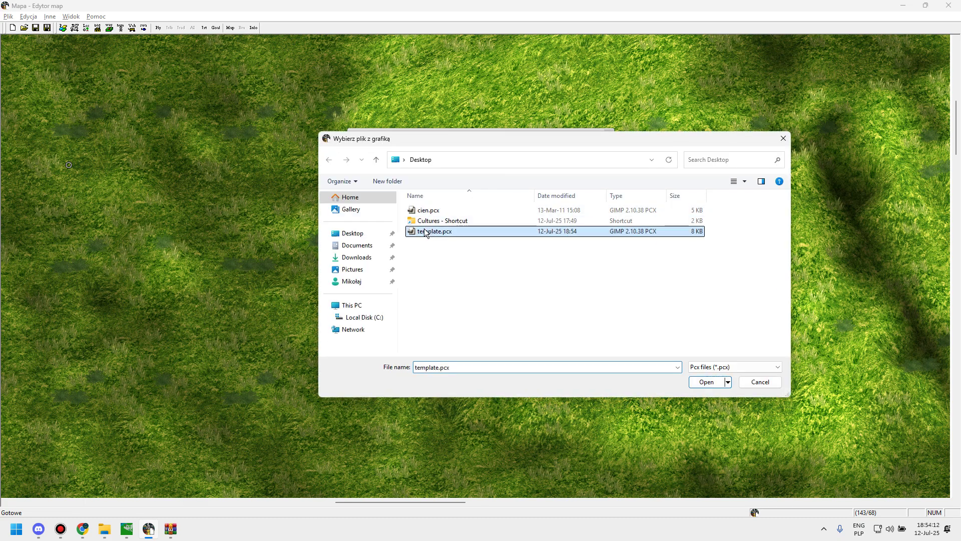
{"action": "double_click", "coordinate": [425, 233]}
{"action": "left_click", "coordinate": [451, 151]}
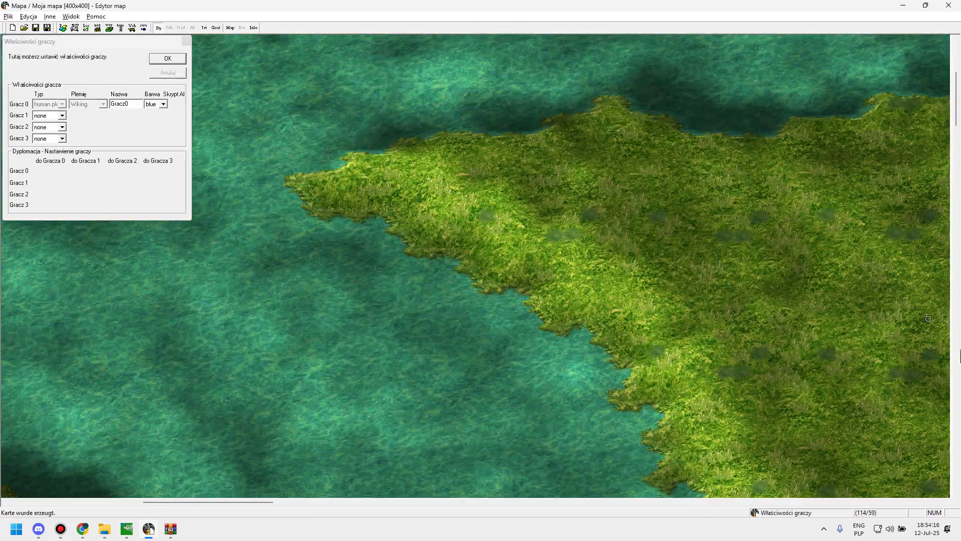
- Examine the generated mountain and its stony border against the surrounding grass on all sides in the new map
{"action": "scroll", "coordinate": [880, 331], "scroll_direction": "right", "scroll_amount": 5}
{"action": "scroll", "coordinate": [575, 388], "scroll_direction": "down", "scroll_amount": 3}
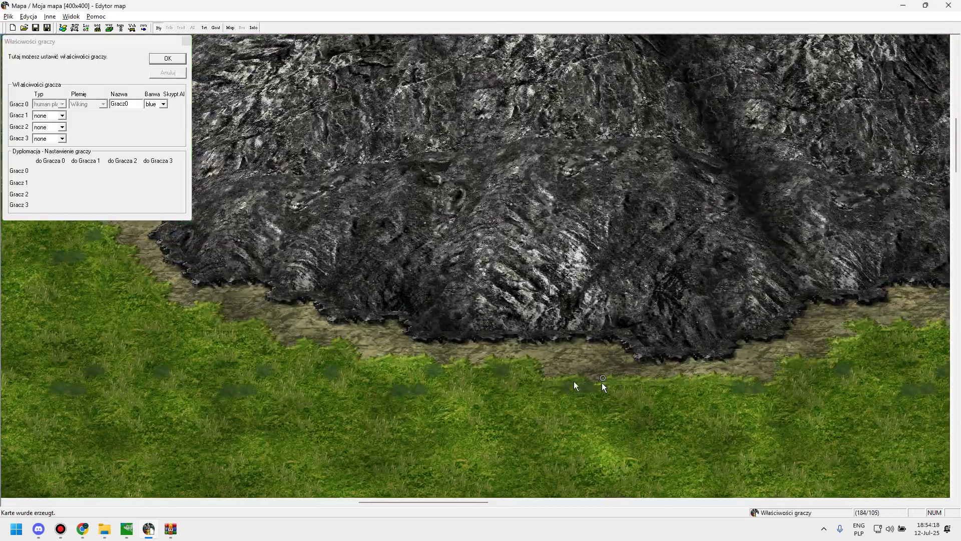
{"action": "scroll", "coordinate": [200, 253], "scroll_direction": "left", "scroll_amount": 5}
{"action": "scroll", "coordinate": [200, 253], "scroll_direction": "up", "scroll_amount": 2}
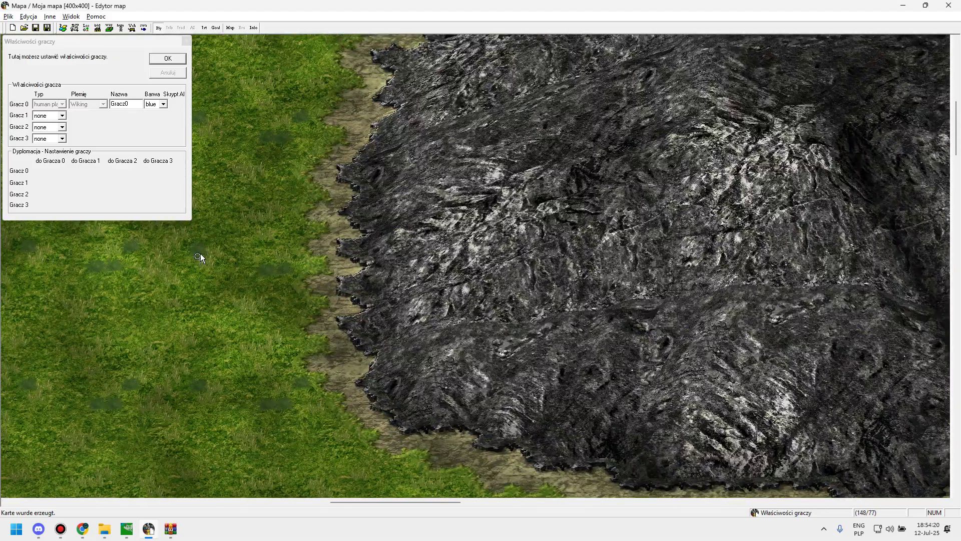
{"action": "scroll", "coordinate": [251, 465], "scroll_direction": "right", "scroll_amount": 2}
{"action": "scroll", "coordinate": [590, 198], "scroll_direction": "up", "scroll_amount": 3}
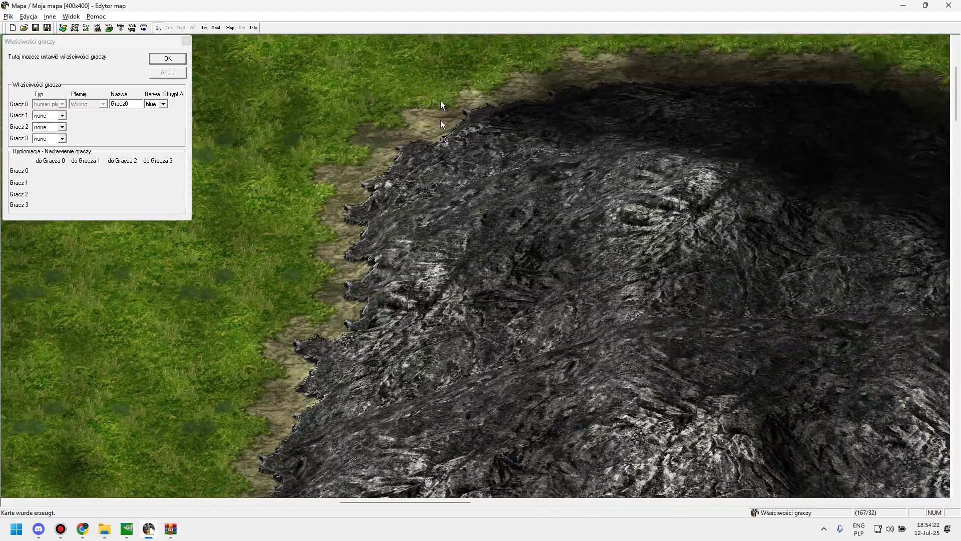
{"action": "scroll", "coordinate": [444, 209], "scroll_direction": "down", "scroll_amount": 3}
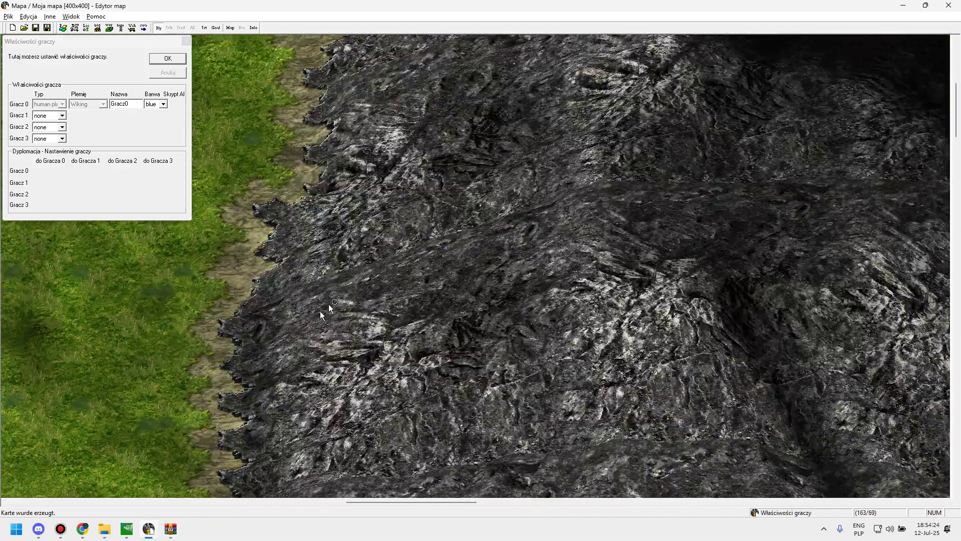
{"action": "scroll", "coordinate": [275, 365], "scroll_direction": "left", "scroll_amount": 3}
{"action": "scroll", "coordinate": [300, 373], "scroll_direction": "right", "scroll_amount": 1}
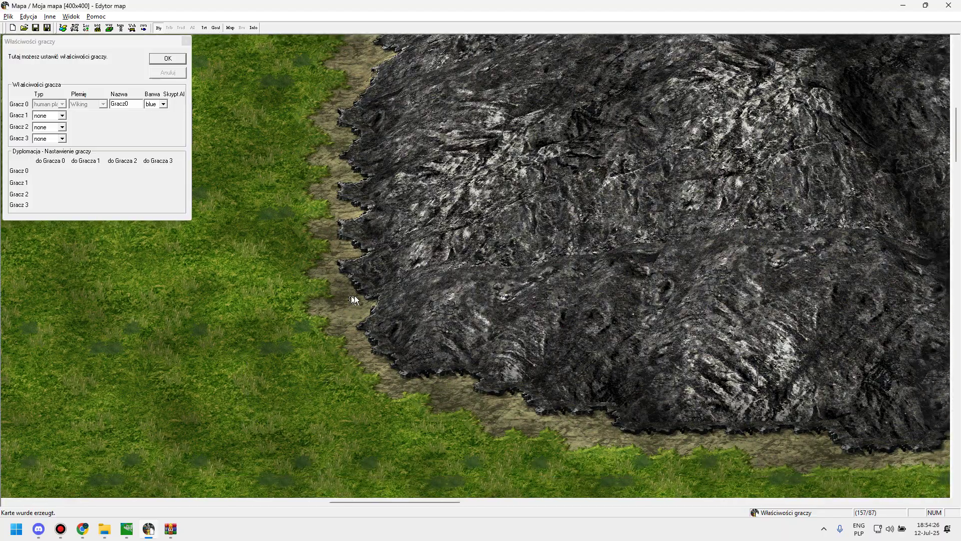
{"action": "scroll", "coordinate": [349, 299], "scroll_direction": "down", "scroll_amount": 2}
{"action": "scroll", "coordinate": [322, 350], "scroll_direction": "right", "scroll_amount": 4}
{"action": "scroll", "coordinate": [498, 369], "scroll_direction": "up", "scroll_amount": 3}
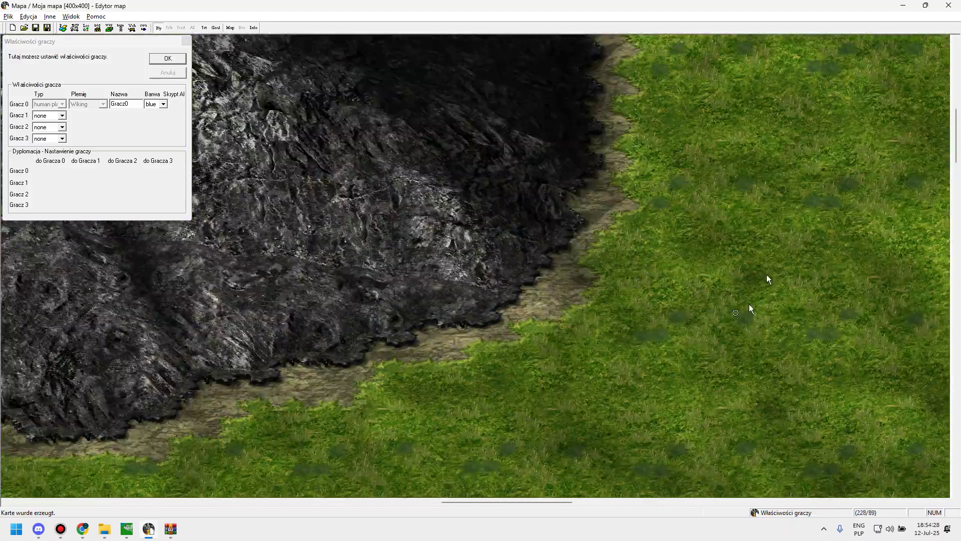
{"action": "scroll", "coordinate": [537, 195], "scroll_direction": "left", "scroll_amount": 2}
{"action": "scroll", "coordinate": [456, 99], "scroll_direction": "up", "scroll_amount": 3}
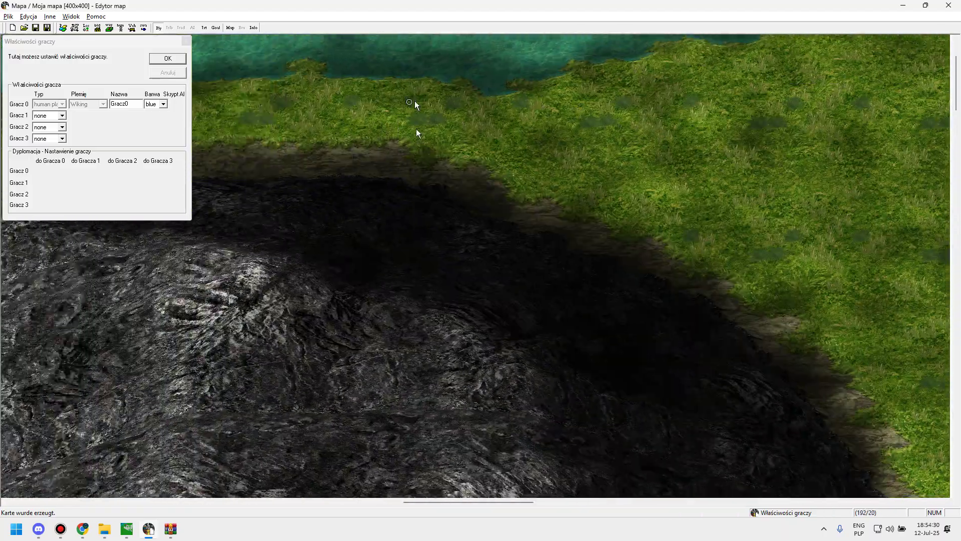
{"action": "scroll", "coordinate": [472, 311], "scroll_direction": "down", "scroll_amount": 5}
{"action": "scroll", "coordinate": [473, 311], "scroll_direction": "down", "scroll_amount": 3}
{"action": "scroll", "coordinate": [225, 330], "scroll_direction": "left", "scroll_amount": 2}
- Compare the mountain's outline and stony ring in the GIMP template with the terrain generated in the map editor
{"action": "key", "text": "alt+Tab"}
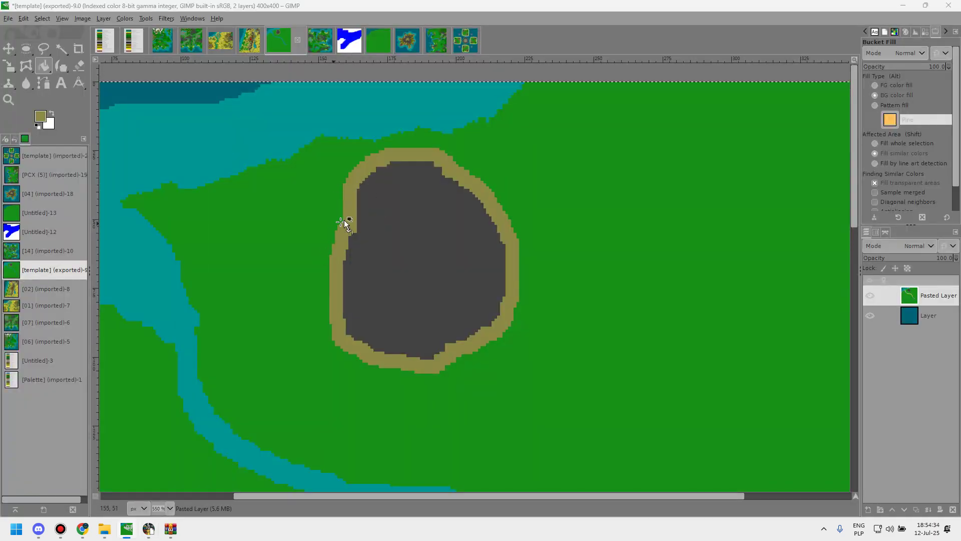
{"action": "key", "text": "alt+Tab"}
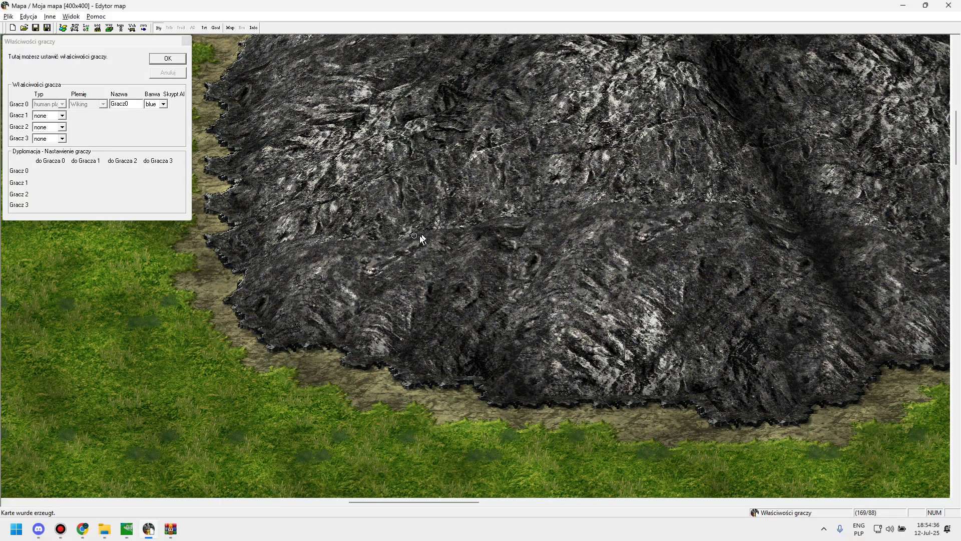
{"action": "left_click_drag", "start_coordinate": [423, 251], "coordinate": [352, 85]}
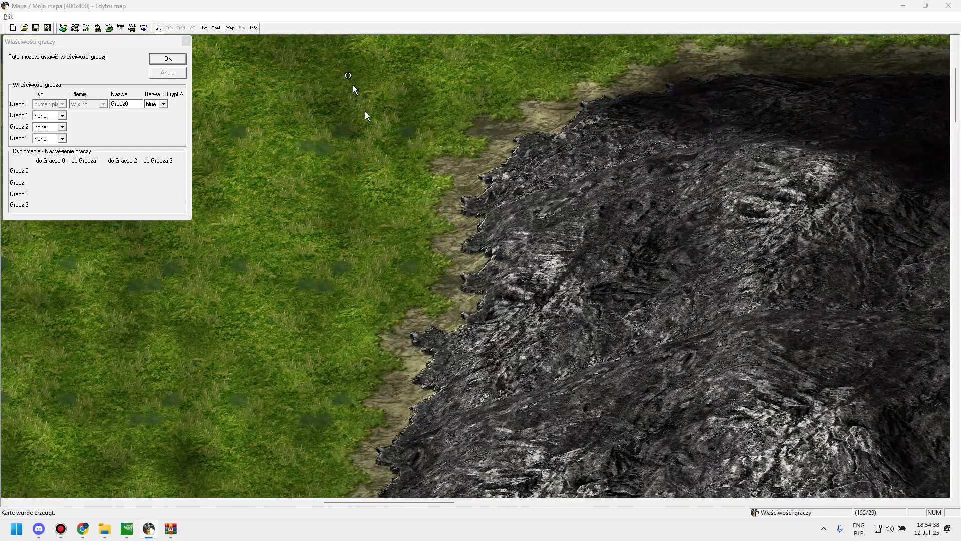
{"action": "key", "text": "alt+Tab"}
{"action": "scroll", "coordinate": [422, 225], "scroll_direction": "down", "scroll_amount": 5}
{"action": "scroll", "coordinate": [428, 283], "scroll_direction": "down", "scroll_amount": 2}
{"action": "scroll", "coordinate": [420, 279], "scroll_direction": "up", "scroll_amount": 2}
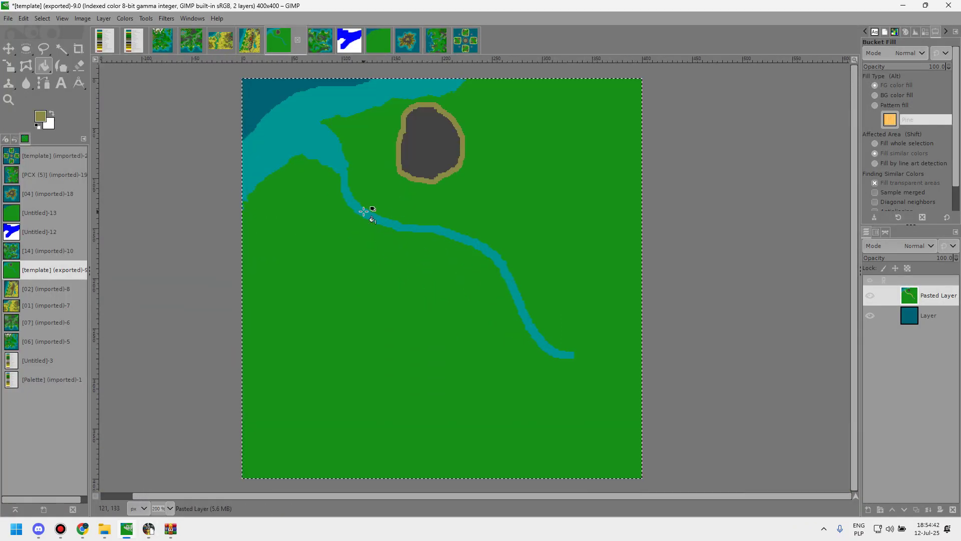
{"action": "key", "text": "alt+Tab"}
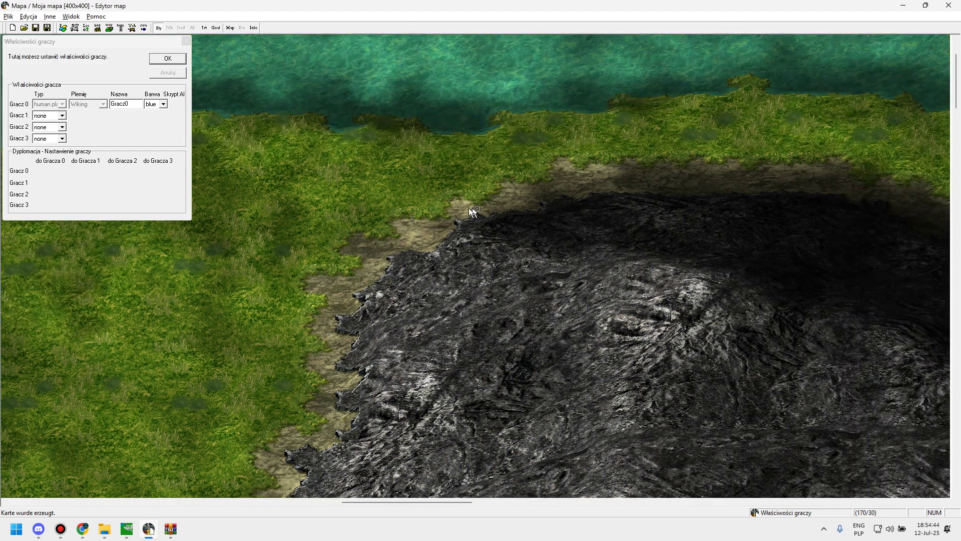
{"action": "key", "text": "alt+Tab"}
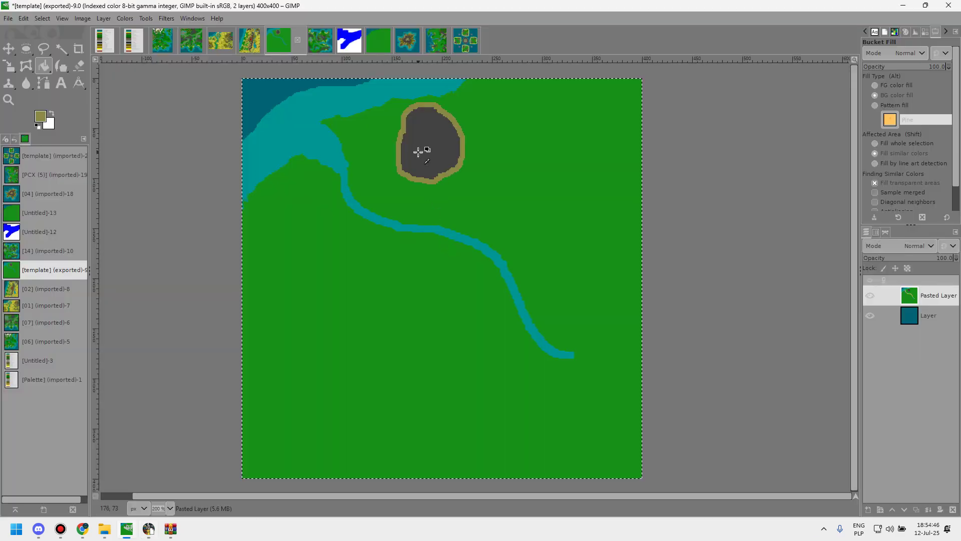
{"action": "scroll", "coordinate": [417, 151], "scroll_direction": "up", "scroll_amount": 2}
{"action": "key", "text": "alt+Tab"}
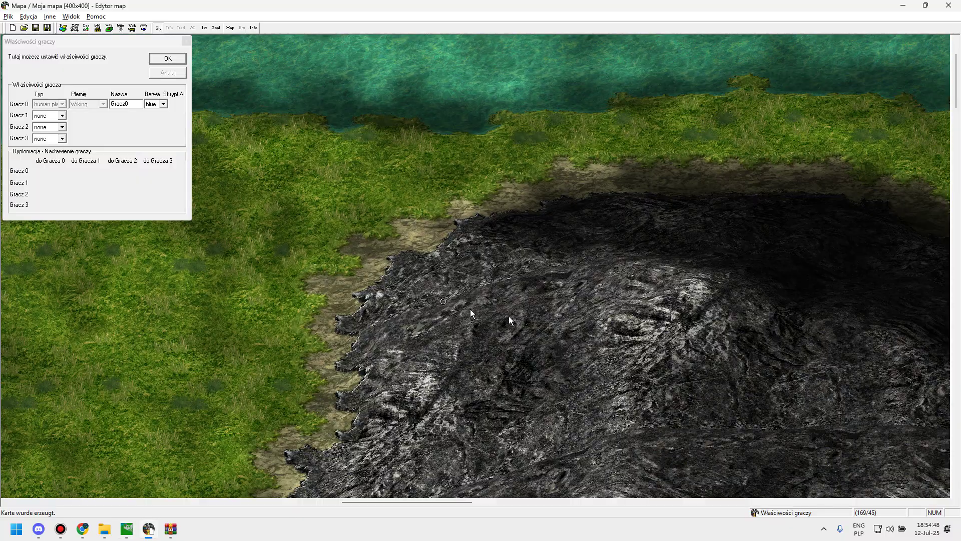
{"action": "mouse_move", "coordinate": [509, 317]}
{"action": "left_mouse_down"}
{"action": "mouse_move", "coordinate": [322, 108]}
{"action": "mouse_move", "coordinate": [4, 286]}
{"action": "left_mouse_up"}
{"action": "mouse_move", "coordinate": [372, 407]}
{"action": "left_mouse_down"}
{"action": "mouse_move", "coordinate": [125, 285]}
{"action": "mouse_move", "coordinate": [407, 397]}
{"action": "mouse_move", "coordinate": [125, 360]}
{"action": "mouse_move", "coordinate": [296, 350]}
{"action": "mouse_move", "coordinate": [623, 368]}
{"action": "mouse_move", "coordinate": [537, 307]}
{"action": "mouse_move", "coordinate": [549, 285]}
{"action": "mouse_move", "coordinate": [568, 304]}
{"action": "mouse_move", "coordinate": [520, 361]}
{"action": "left_mouse_up"}
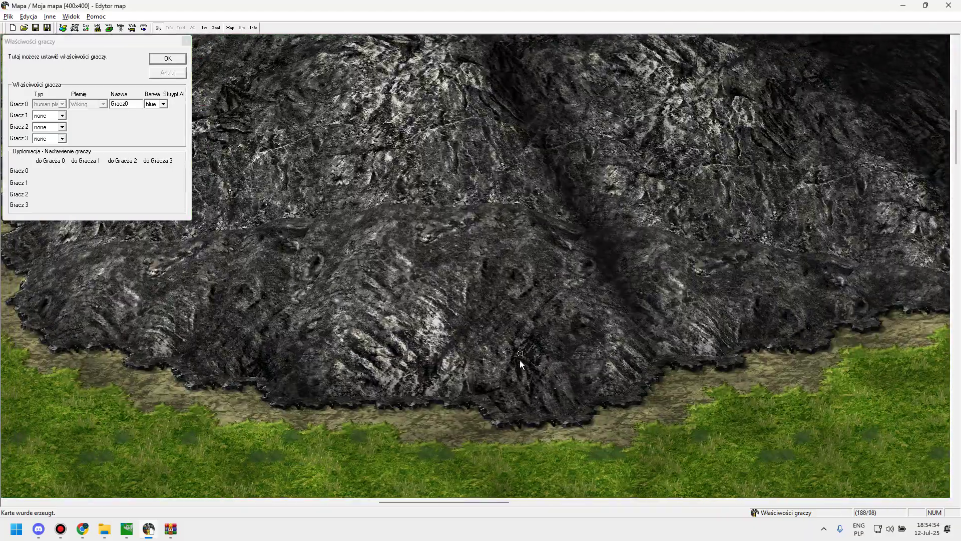
{"action": "key", "text": "alt+Tab"}
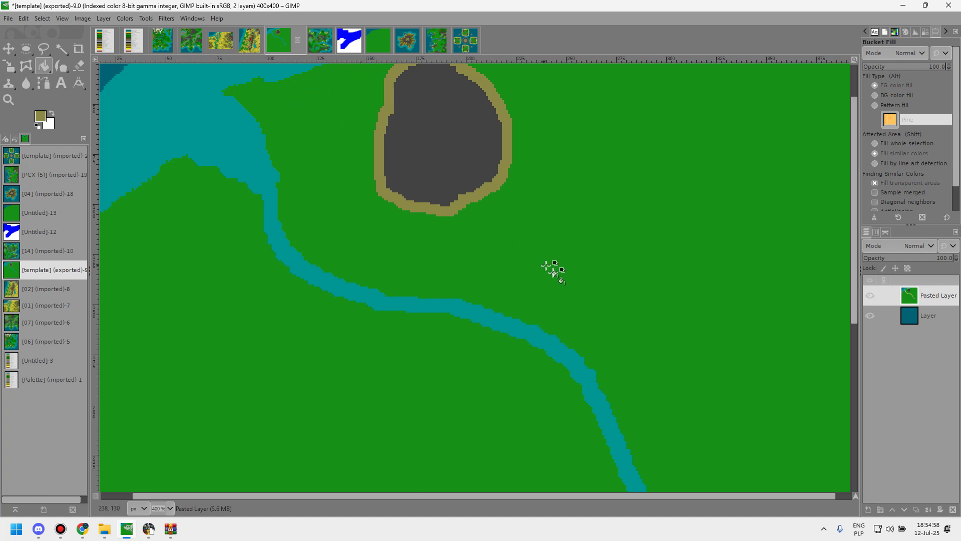
{"action": "scroll", "coordinate": [528, 290], "scroll_direction": "up", "scroll_amount": 1}
{"action": "scroll", "coordinate": [528, 290], "scroll_direction": "down", "scroll_amount": 4, "text": "ctrl"}
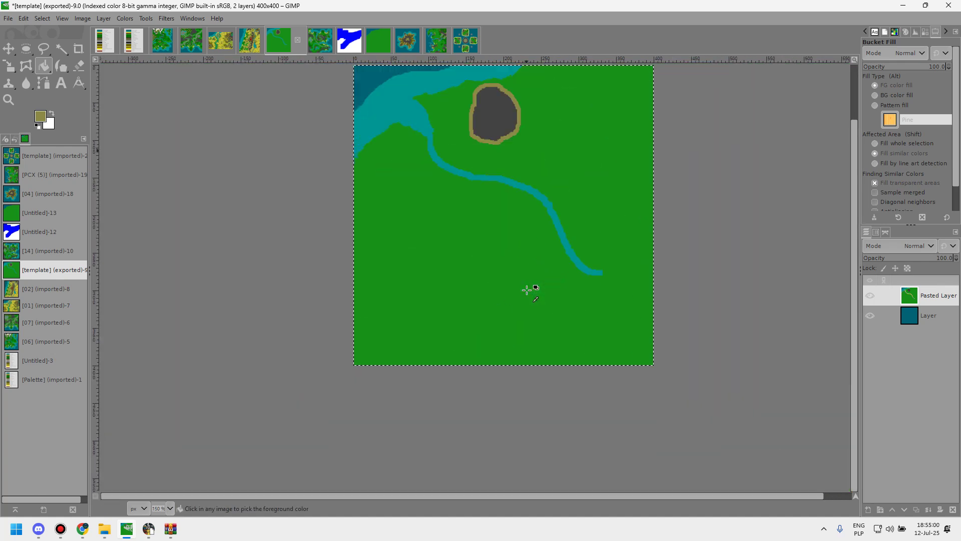
{"action": "scroll", "coordinate": [519, 227], "scroll_direction": "up", "scroll_amount": 4, "text": "ctrl"}
{"action": "scroll", "coordinate": [461, 209], "scroll_direction": "up", "scroll_amount": 3}
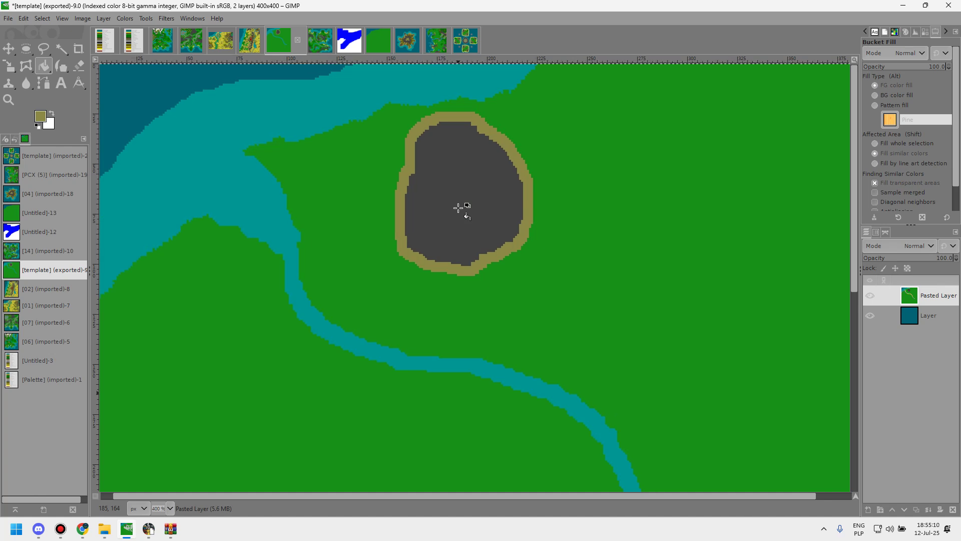
- Switch to Discord, open the mapping-ogloszenia channel and highlight the hosts listed for the 19-20.07 terrain decoration meeting
{"action": "left_click", "coordinate": [37, 529]}
{"action": "scroll", "coordinate": [101, 308], "scroll_direction": "down", "scroll_amount": 6}
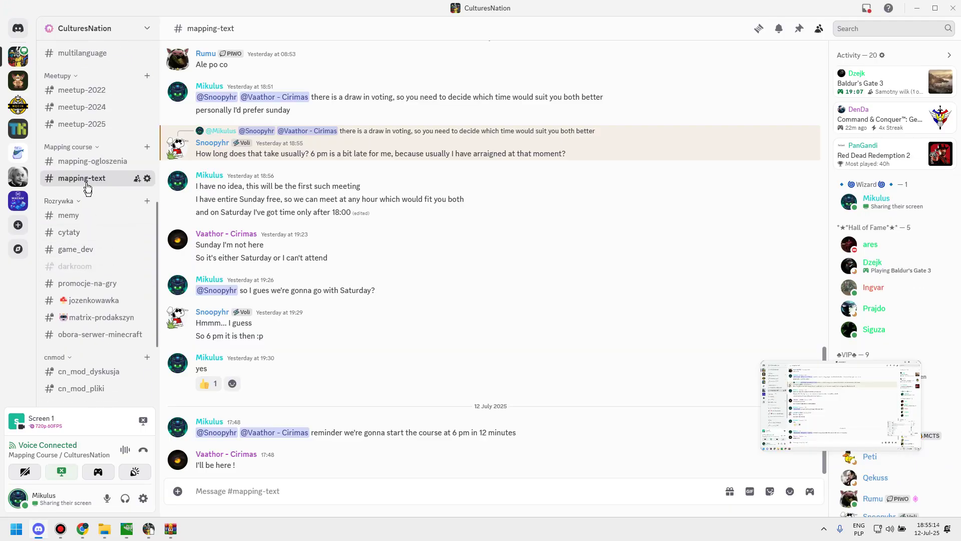
{"action": "left_click", "coordinate": [90, 160]}
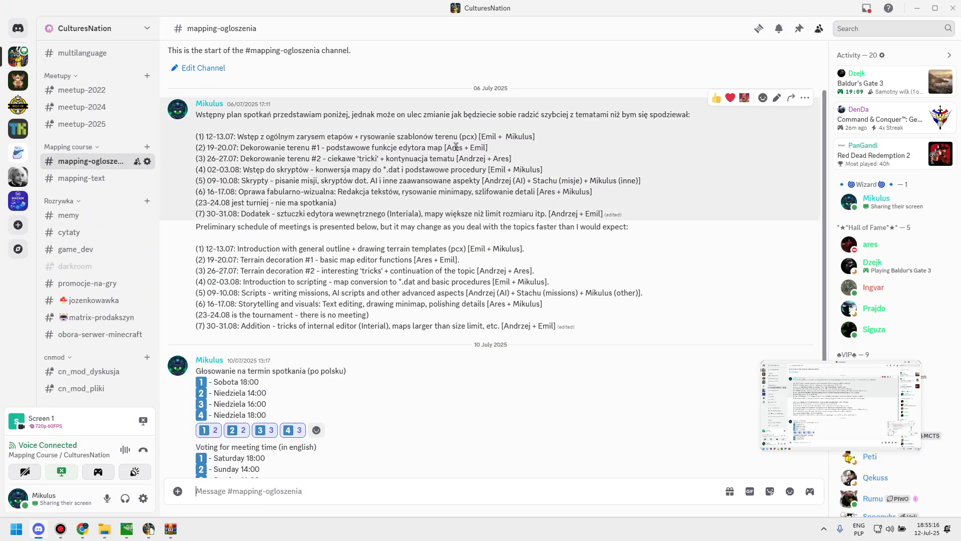
{"action": "left_click_drag", "start_coordinate": [447, 147], "coordinate": [478, 146]}
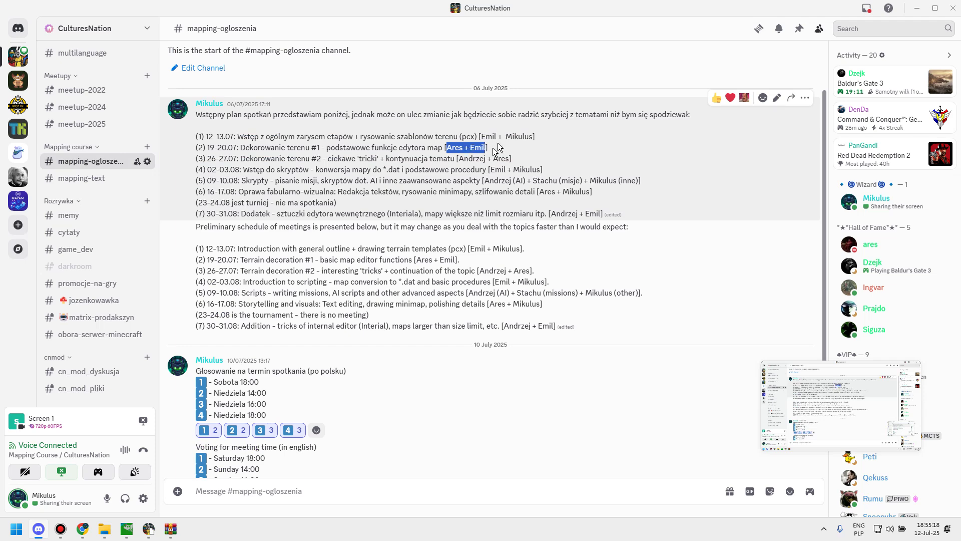
- Switch to the Cultures map editor and look through its terrain texture, height, building, infrastructure and character editing modes
{"action": "key", "text": "alt+Tab"}
{"action": "key", "text": "alt+Tab"}
{"action": "key", "text": "alt+Tab"}
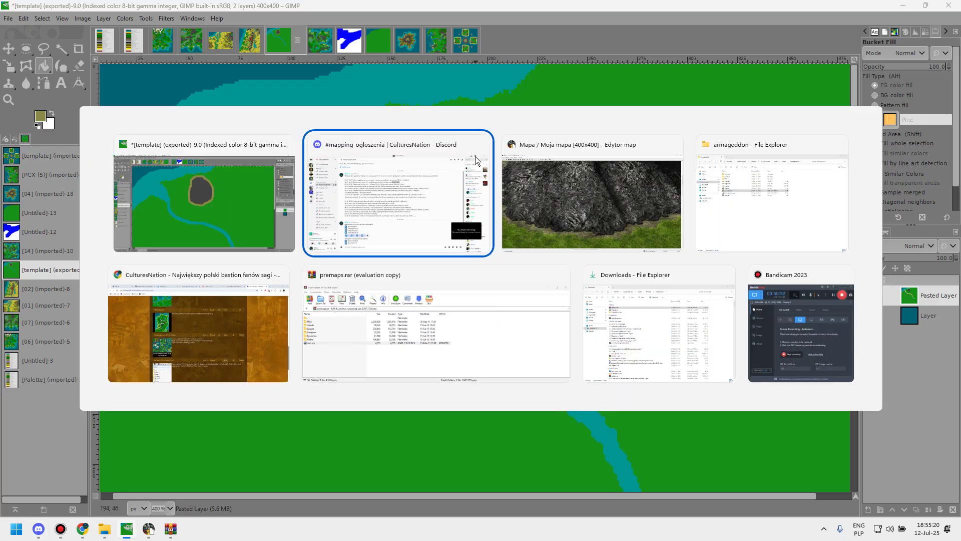
{"action": "left_click", "coordinate": [62, 28]}
{"action": "left_click", "coordinate": [74, 28]}
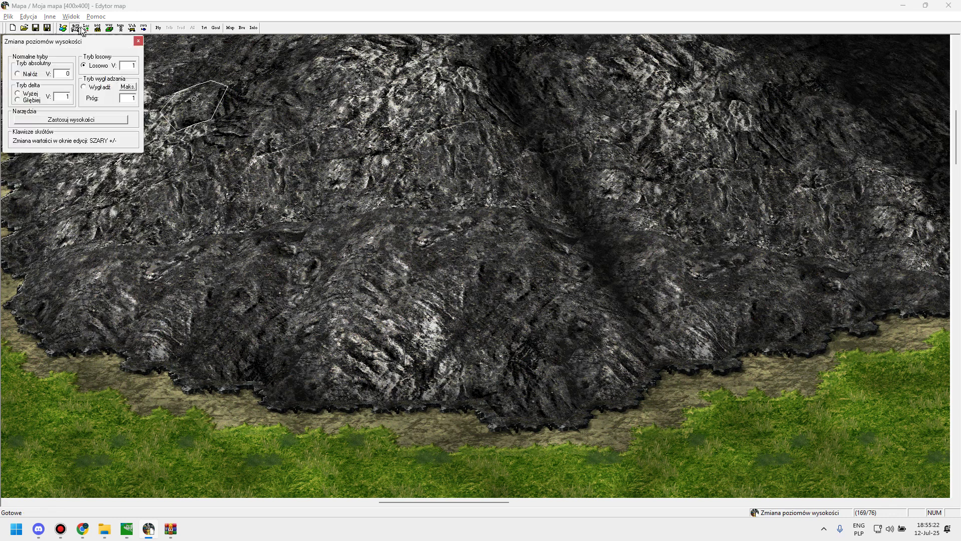
{"action": "left_click", "coordinate": [86, 28]}
{"action": "left_click", "coordinate": [99, 28]}
{"action": "left_click", "coordinate": [109, 28]}
{"action": "left_click", "coordinate": [121, 28]}
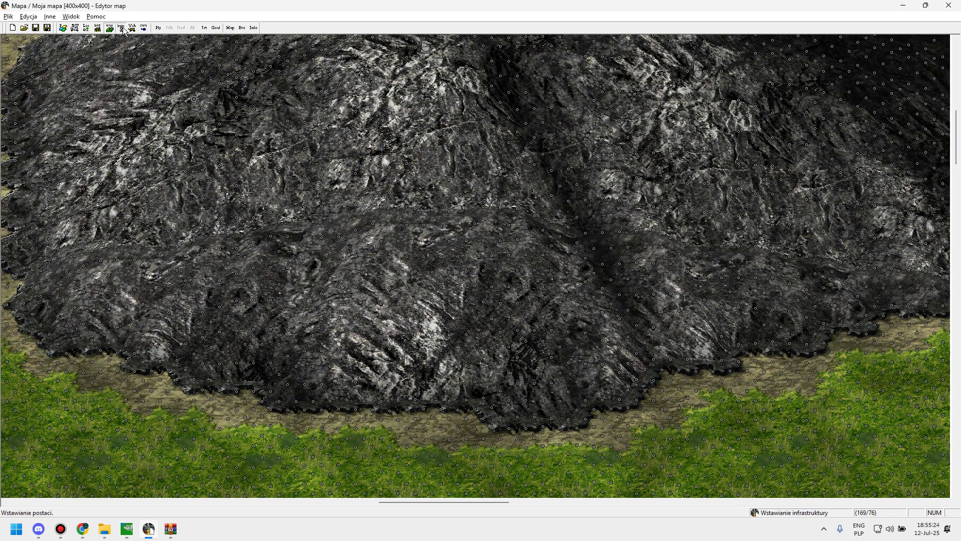
{"action": "left_click", "coordinate": [132, 29]}
{"action": "left_click", "coordinate": [144, 28]}
{"action": "left_click", "coordinate": [110, 28]}
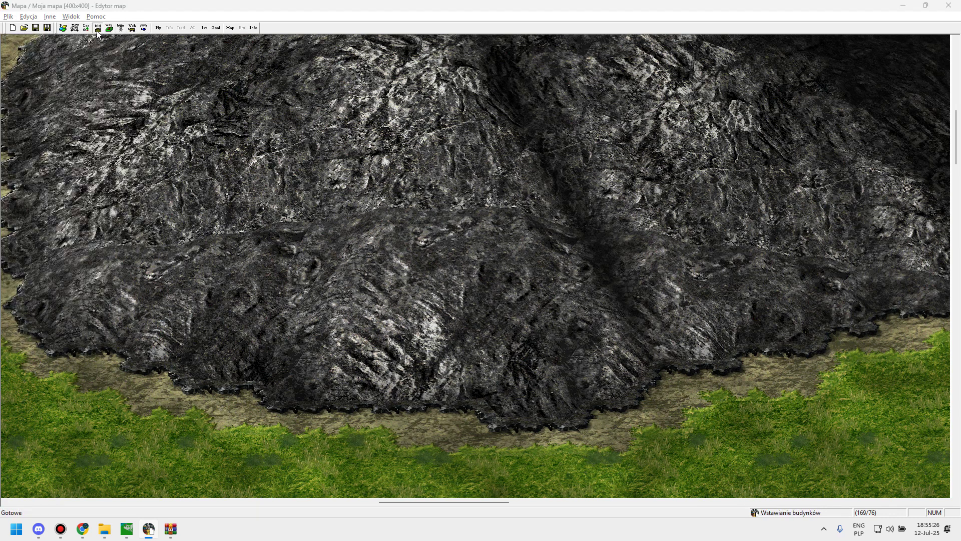
- Choose a grey standing stone from the landscape elements and place a line of them from the mountain slope down to the grass
{"action": "left_click", "coordinate": [87, 28]}
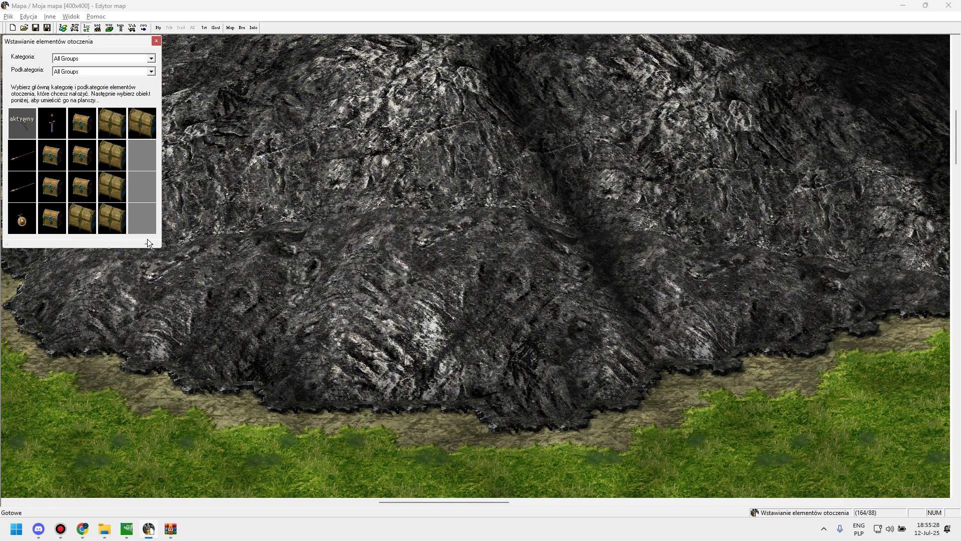
{"action": "left_click_drag", "start_coordinate": [146, 243], "coordinate": [67, 245]}
{"action": "mouse_move", "coordinate": [336, 206]}
{"action": "left_mouse_down"}
{"action": "mouse_move", "coordinate": [319, 338]}
{"action": "mouse_move", "coordinate": [280, 445]}
{"action": "left_mouse_up"}
- Compare the stones placed in the map editor with the GIMP template, ending with the whole 400x400 image fitted in view
{"action": "key", "text": "alt+Tab"}
{"action": "left_click", "coordinate": [465, 222]}
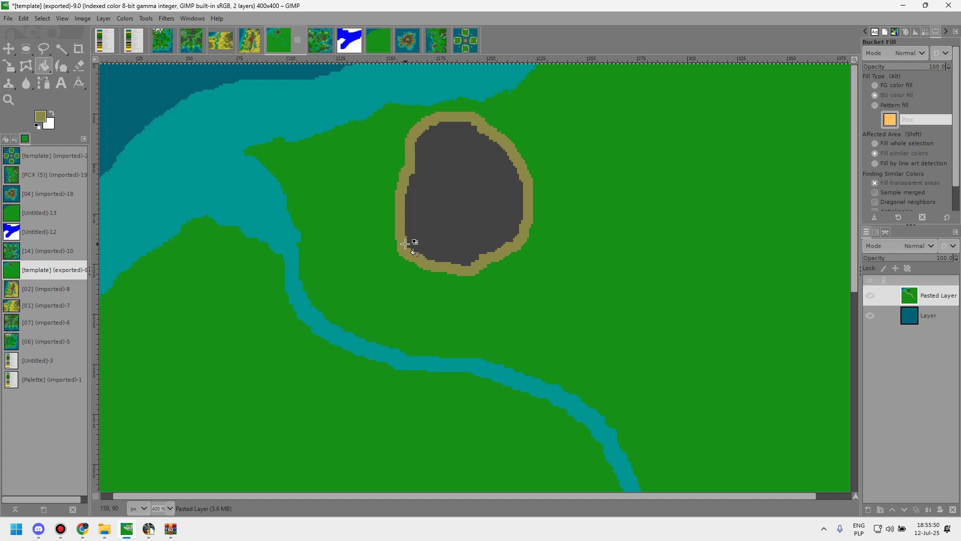
{"action": "key", "text": "alt+Tab"}
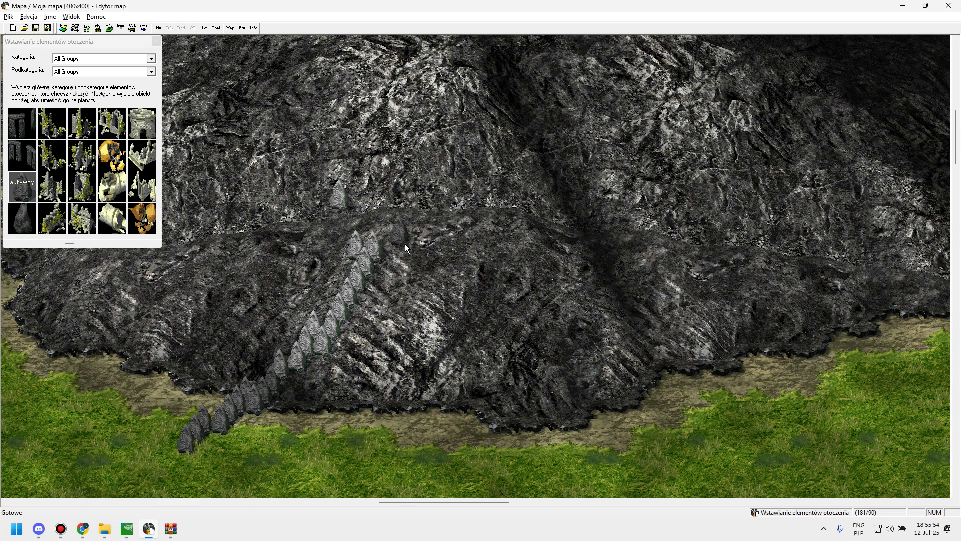
{"action": "key", "text": "alt+Tab"}
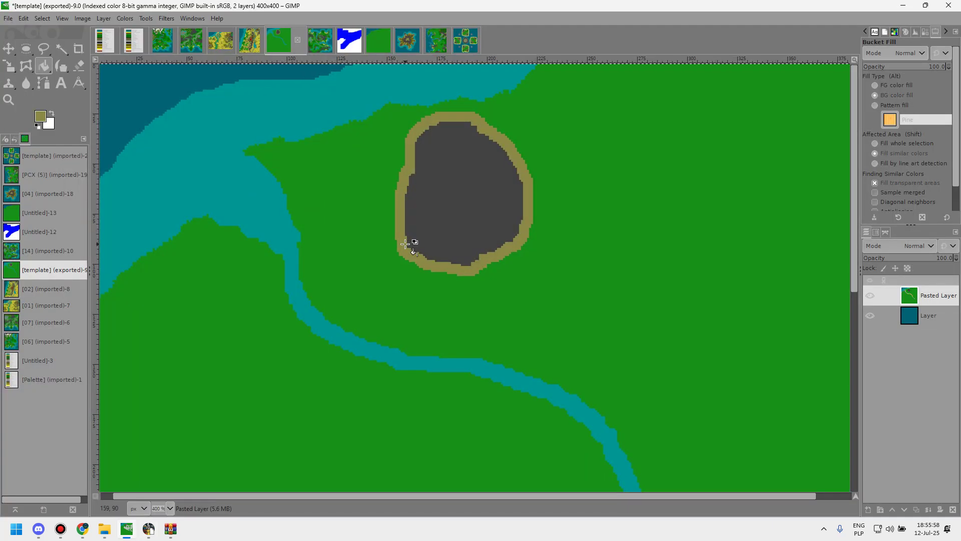
{"action": "scroll", "coordinate": [405, 243], "scroll_direction": "down", "scroll_amount": 3, "text": "ctrl"}
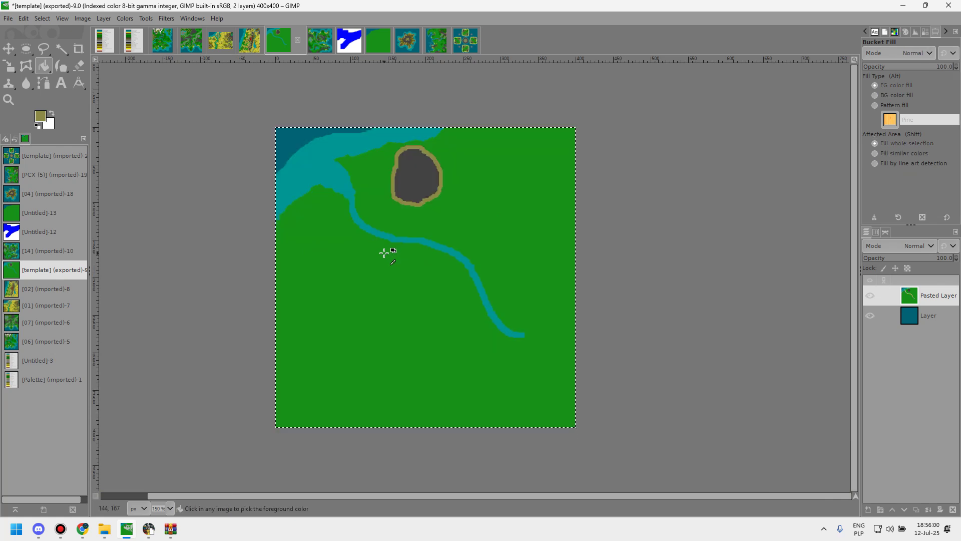
{"action": "key", "text": "shift+ctrl+j"}
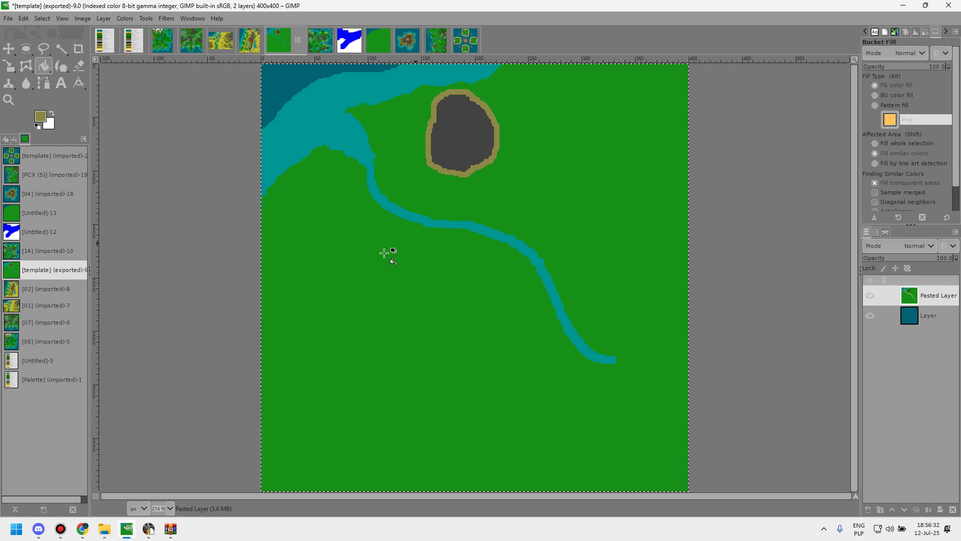
- Switch to Discord and check the Mapping Course voice channel, the meeting schedule and the mapping-text channel
{"action": "key", "text": "alt+Tab"}
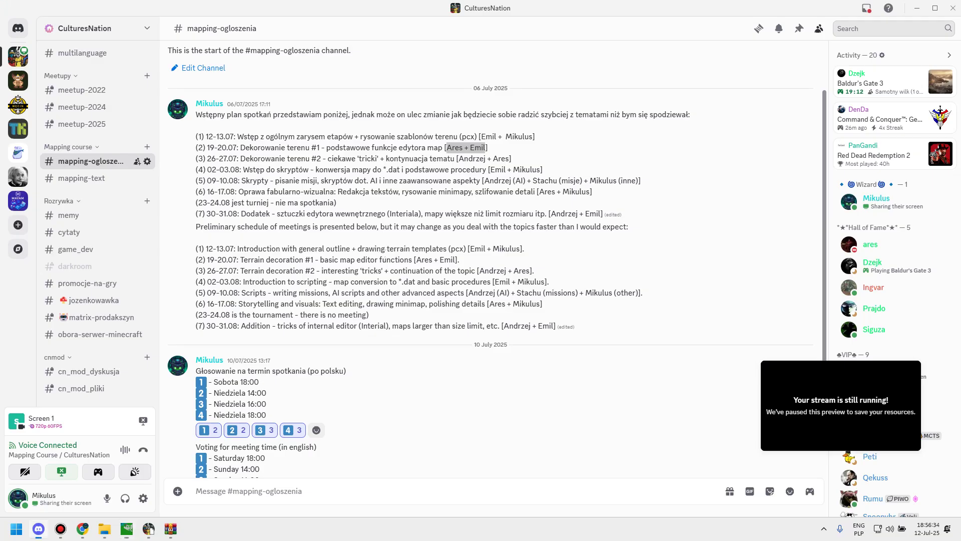
{"action": "scroll", "coordinate": [110, 208], "scroll_direction": "up", "scroll_amount": 6}
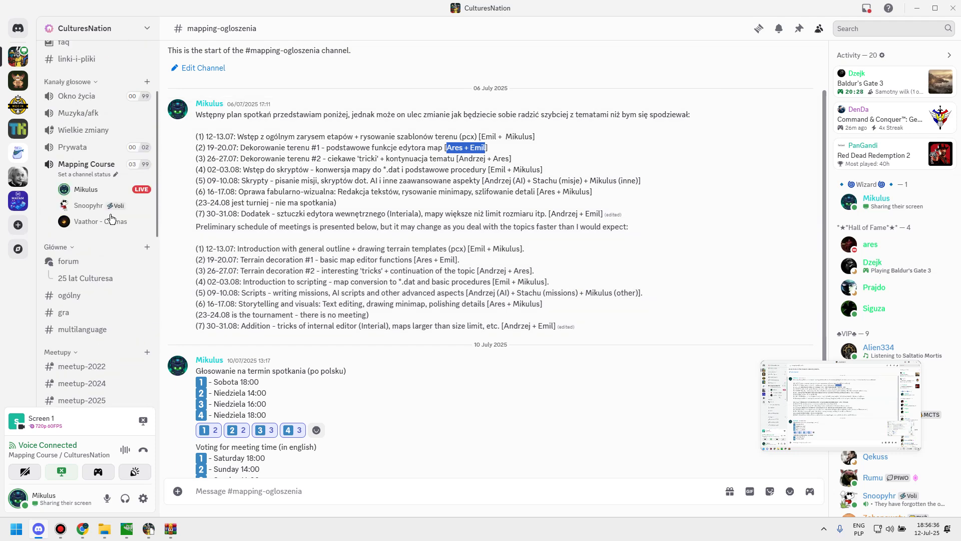
{"action": "mouse_move", "coordinate": [110, 215]}
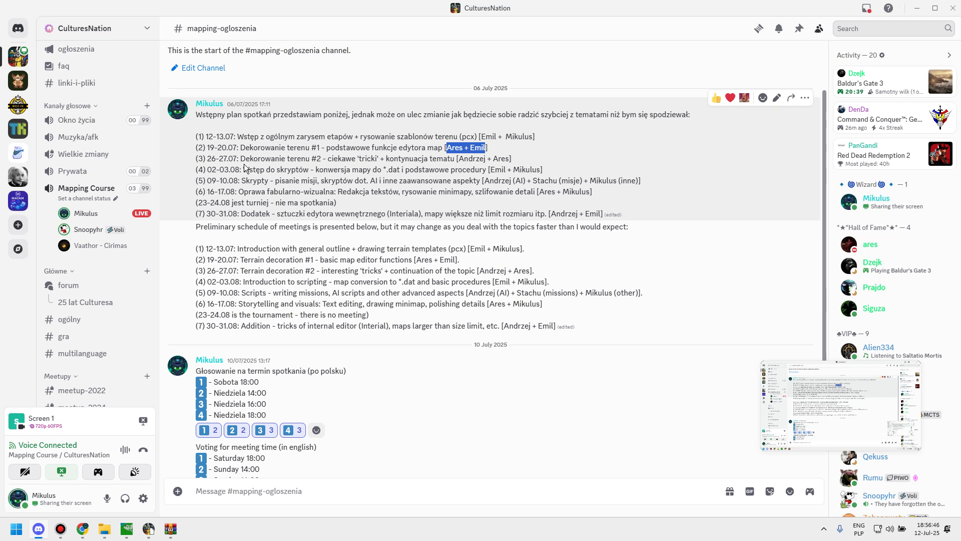
{"action": "scroll", "coordinate": [95, 325], "scroll_direction": "down", "scroll_amount": 4}
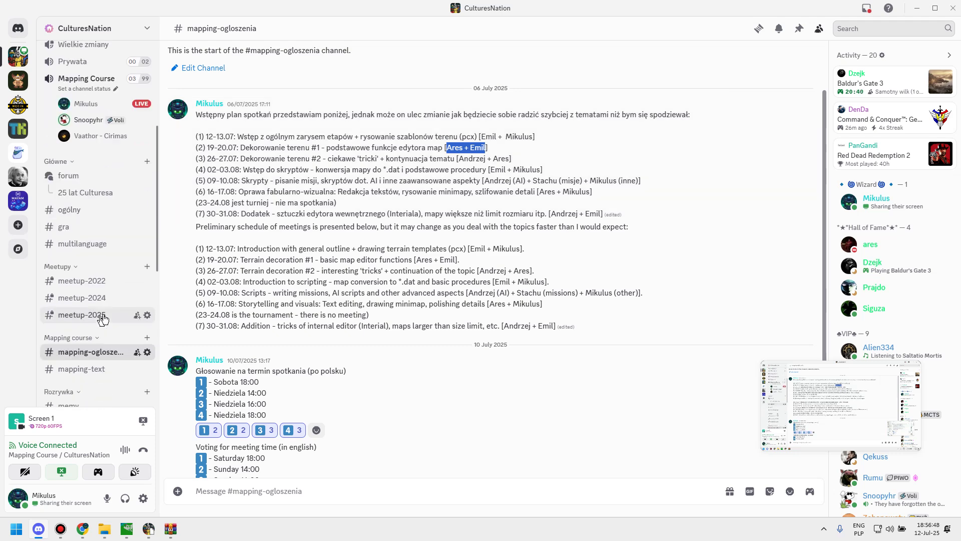
{"action": "scroll", "coordinate": [114, 260], "scroll_direction": "up", "scroll_amount": 2}
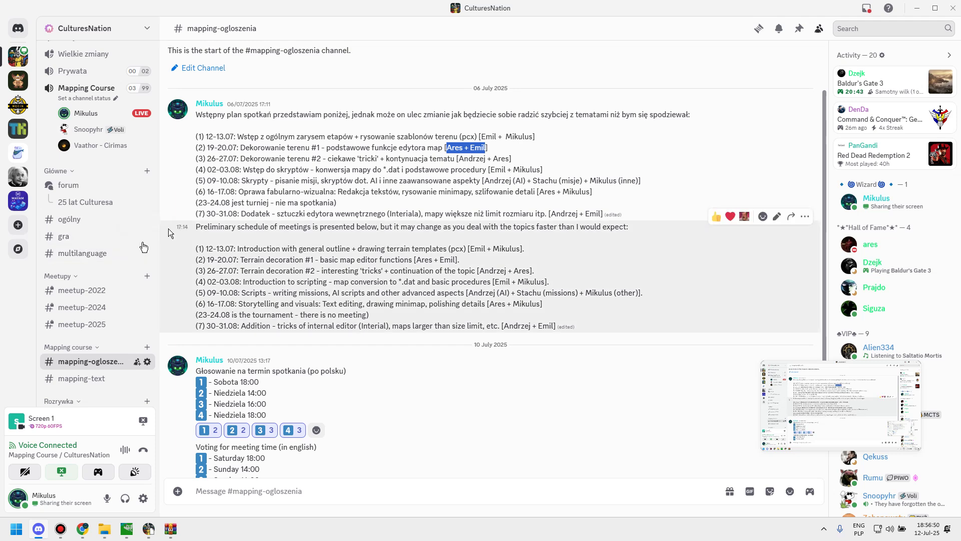
{"action": "left_click", "coordinate": [71, 379]}
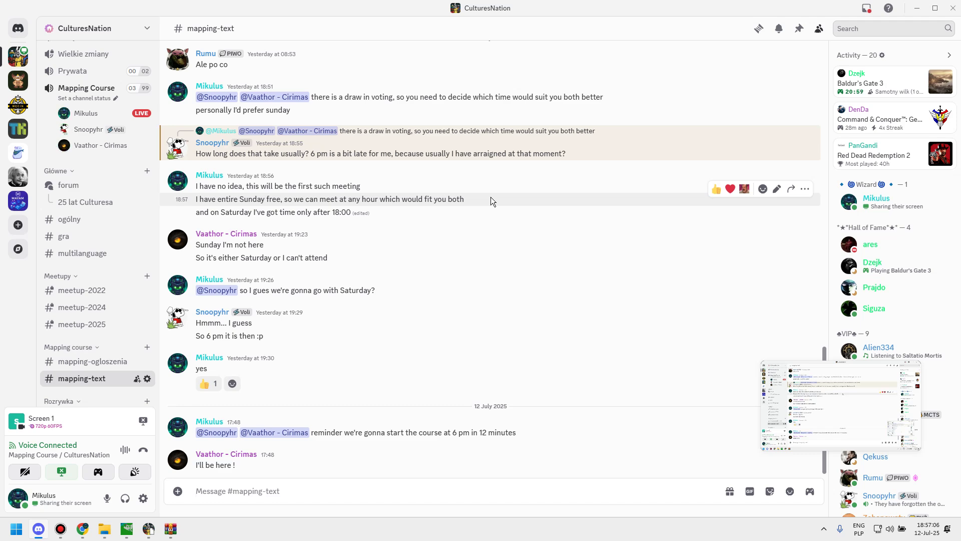
{"action": "key", "text": "alt+Tab"}
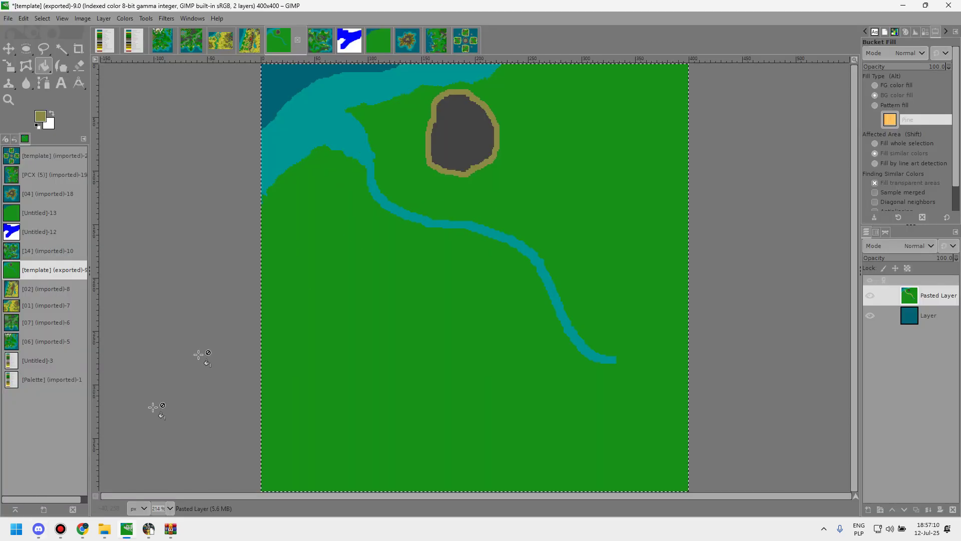
{"action": "left_click", "coordinate": [37, 535]}
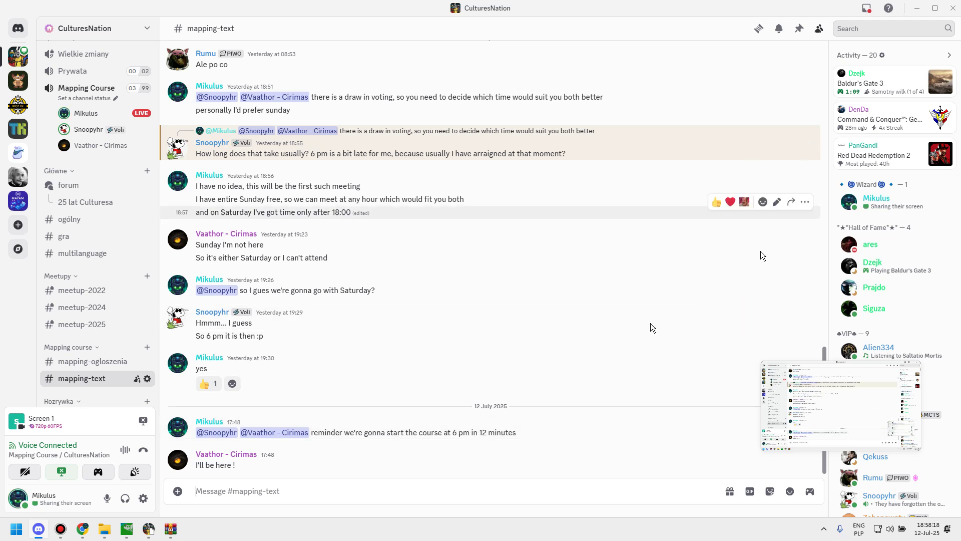
- Switch to the Cultures map editor and place the stone-ringed campfire element on the grass below the mountain
{"action": "left_click", "coordinate": [148, 528]}
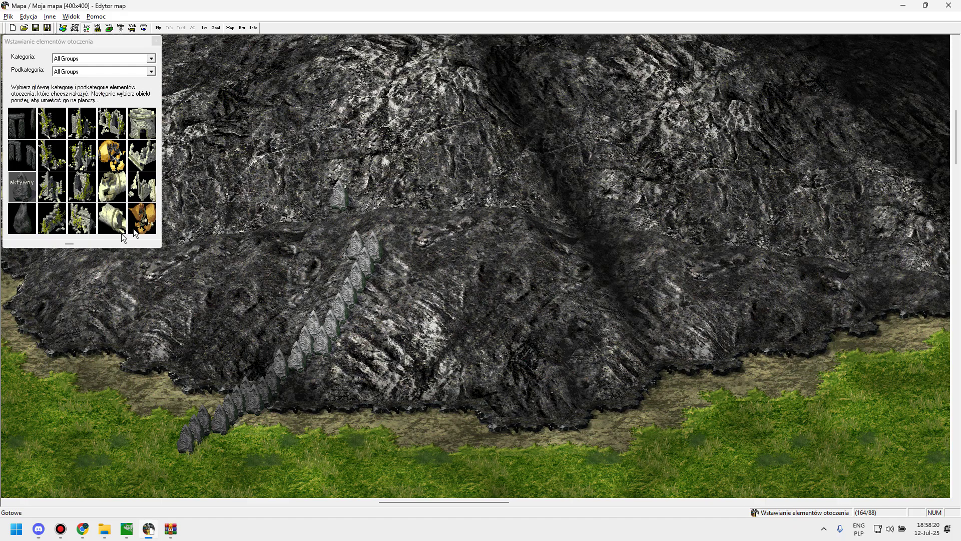
{"action": "left_click_drag", "start_coordinate": [65, 245], "coordinate": [54, 242]}
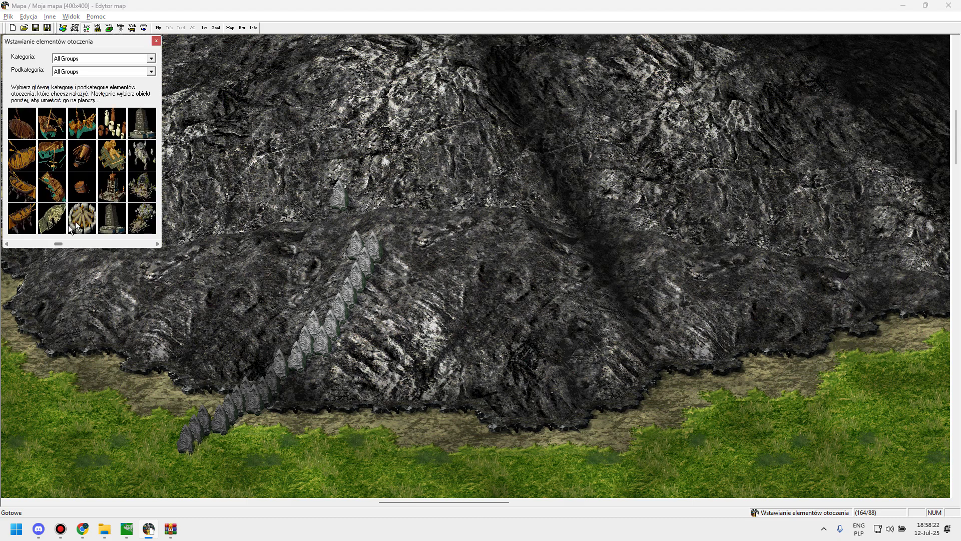
{"action": "left_click", "coordinate": [82, 218]}
{"action": "left_click", "coordinate": [826, 470]}
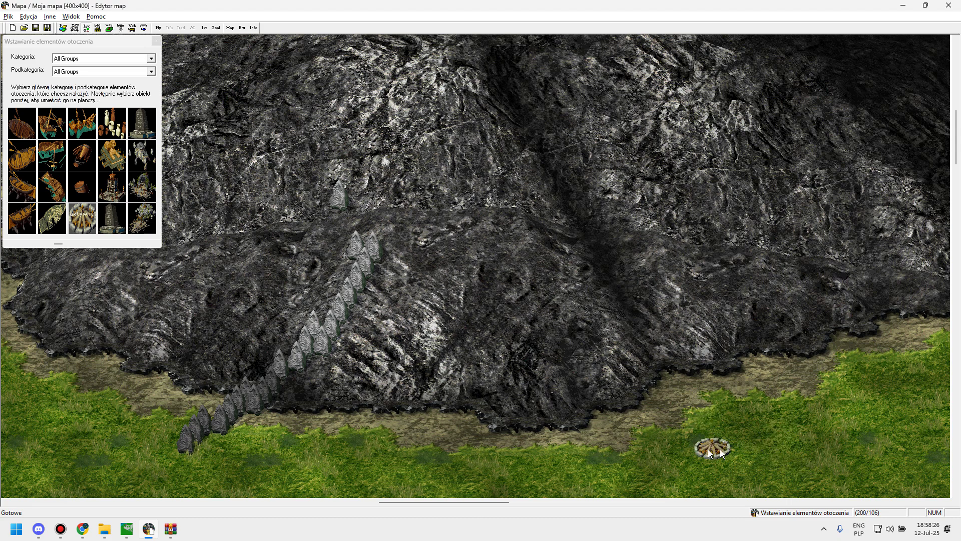
- Choose the horizontal wooden bridge with stone ends from the landscape elements and place it across the river
{"action": "mouse_move", "coordinate": [59, 246]}
{"action": "left_mouse_down"}
{"action": "mouse_move", "coordinate": [147, 247]}
{"action": "mouse_move", "coordinate": [55, 244]}
{"action": "left_mouse_up"}
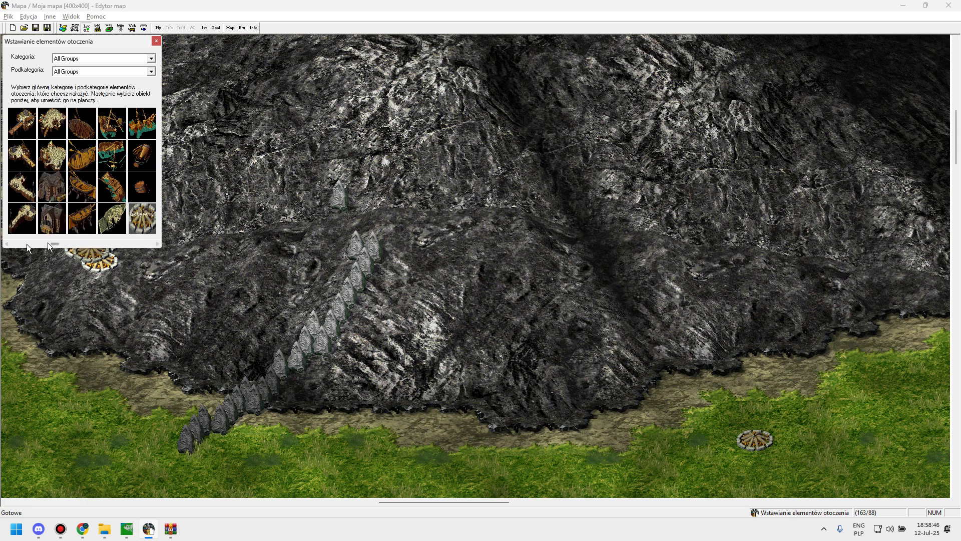
{"action": "left_click", "coordinate": [11, 243]}
{"action": "left_click", "coordinate": [11, 244]}
{"action": "left_click", "coordinate": [10, 244]}
{"action": "left_click", "coordinate": [11, 243]}
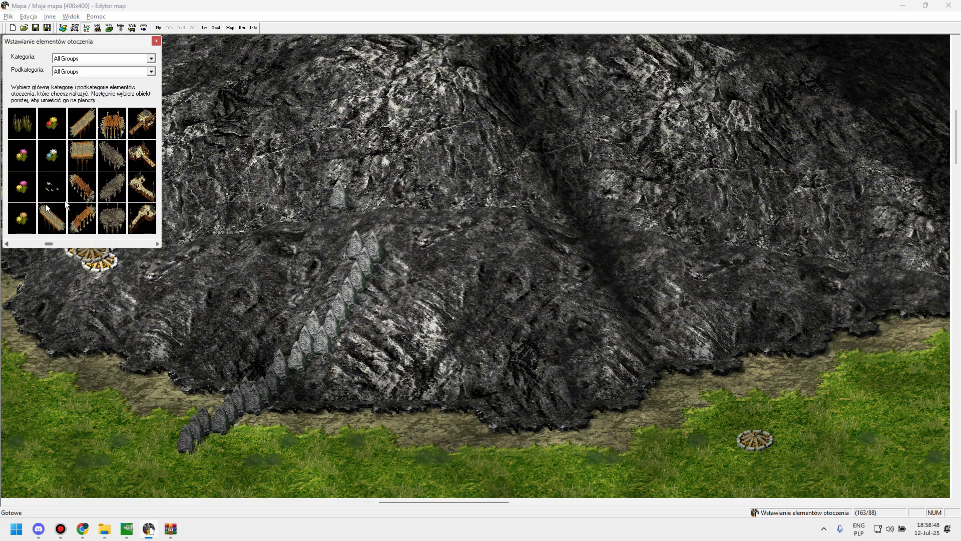
{"action": "left_click", "coordinate": [112, 123]}
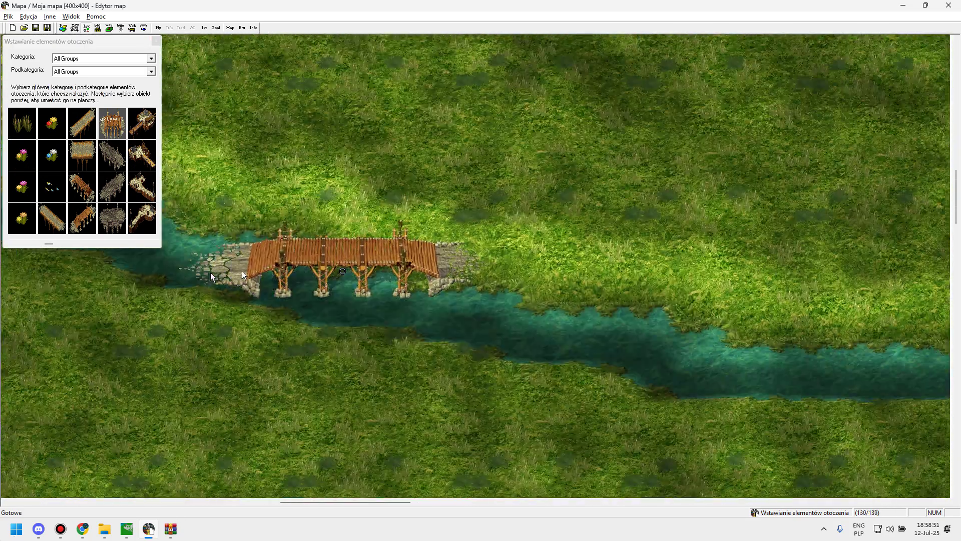
{"action": "left_click_drag", "start_coordinate": [242, 275], "coordinate": [211, 277]}
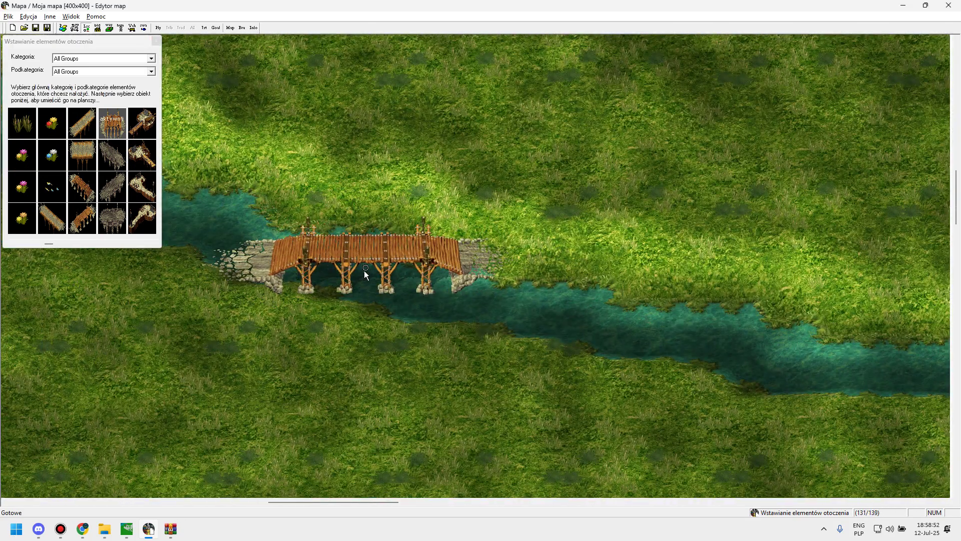
{"action": "left_click", "coordinate": [373, 275]}
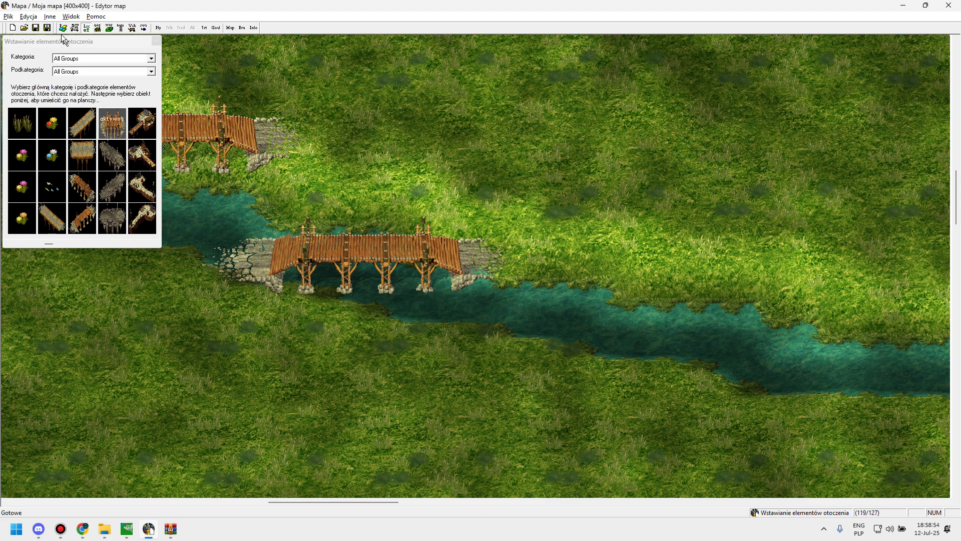
- Paint the Meadow B terrain texture over the river water beneath the wooden bridge
{"action": "left_click", "coordinate": [62, 29]}
{"action": "left_click", "coordinate": [253, 252]}
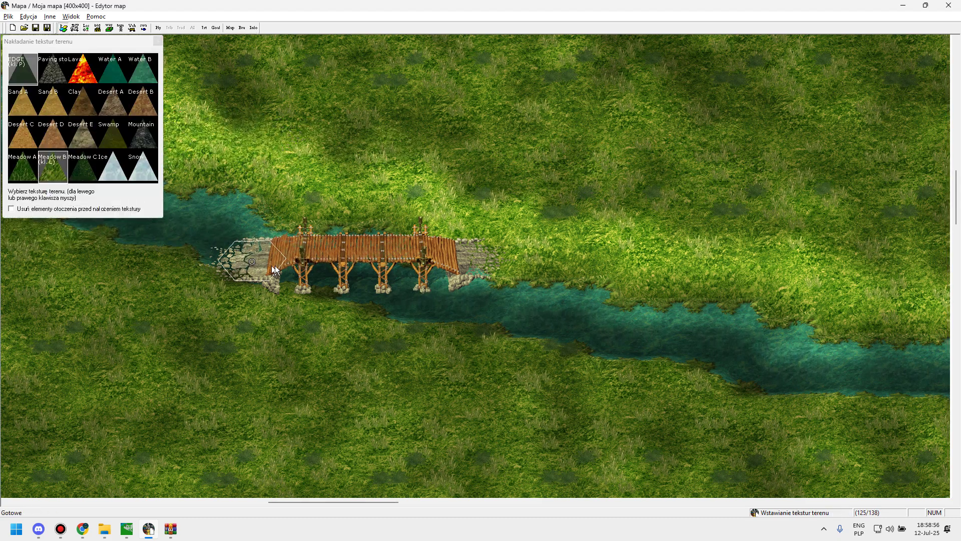
{"action": "left_click", "coordinate": [392, 281]}
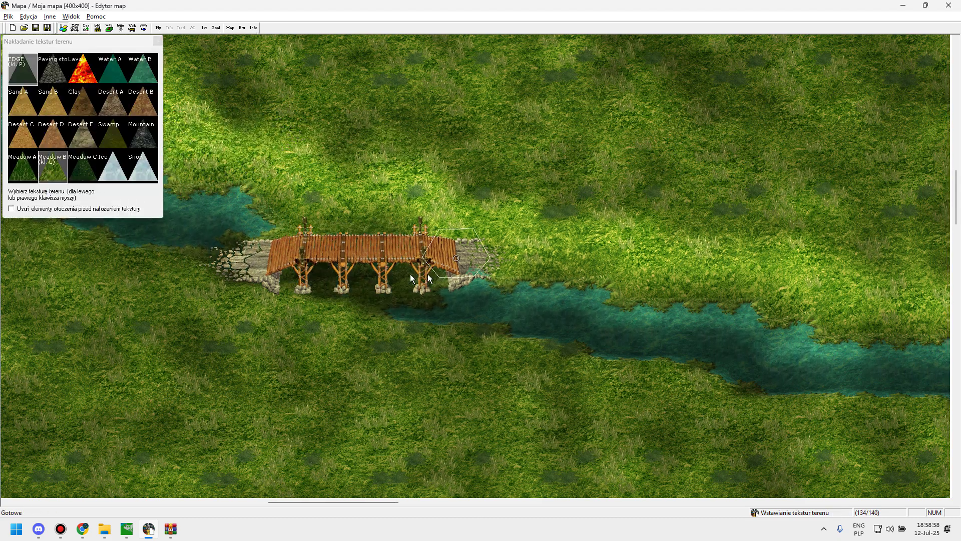
- Paint the Water A terrain texture beneath and around the bridge to reconnect the two parts of the river
{"action": "left_click", "coordinate": [112, 67]}
{"action": "left_click", "coordinate": [425, 299]}
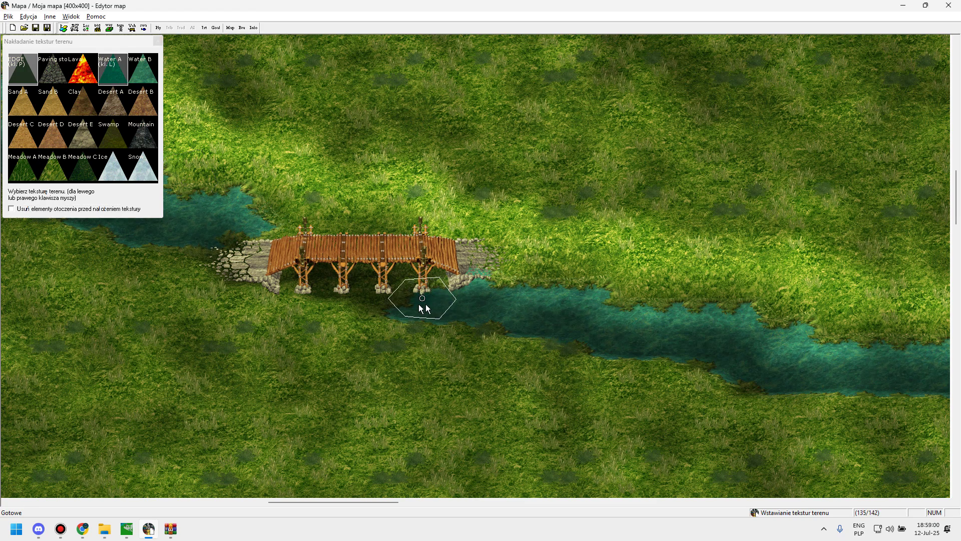
{"action": "left_click", "coordinate": [343, 321]}
{"action": "mouse_move", "coordinate": [343, 321]}
{"action": "left_mouse_down"}
{"action": "mouse_move", "coordinate": [310, 314]}
{"action": "mouse_move", "coordinate": [324, 301]}
{"action": "mouse_move", "coordinate": [430, 307]}
{"action": "mouse_move", "coordinate": [337, 293]}
{"action": "mouse_move", "coordinate": [450, 291]}
{"action": "mouse_move", "coordinate": [230, 216]}
{"action": "mouse_move", "coordinate": [219, 222]}
{"action": "mouse_move", "coordinate": [321, 213]}
{"action": "mouse_move", "coordinate": [214, 263]}
{"action": "mouse_move", "coordinate": [291, 226]}
{"action": "mouse_move", "coordinate": [377, 226]}
{"action": "mouse_move", "coordinate": [275, 231]}
{"action": "mouse_move", "coordinate": [340, 241]}
{"action": "left_mouse_up"}
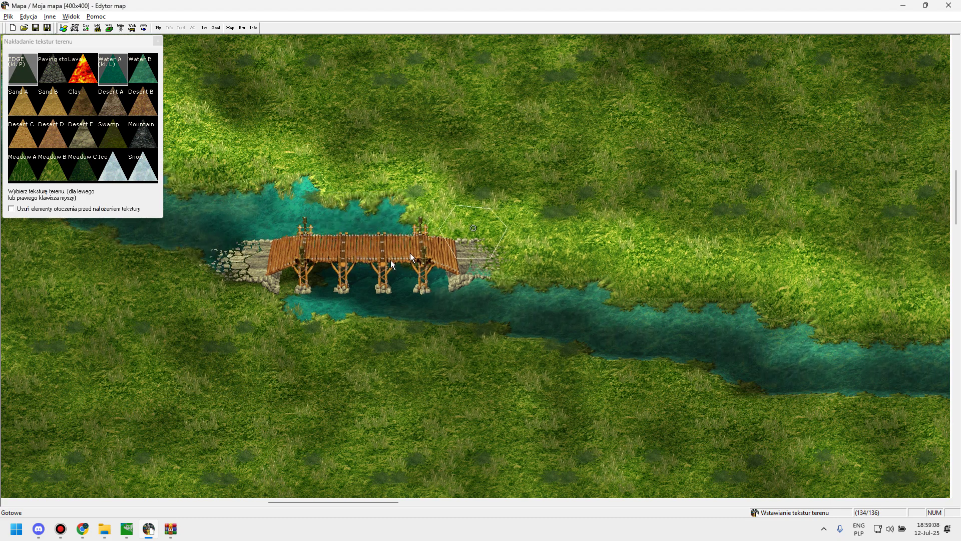
- Remove the wooden bridge and paint the Desert A terrain texture across the river where it stood
{"action": "left_click", "coordinate": [86, 27]}
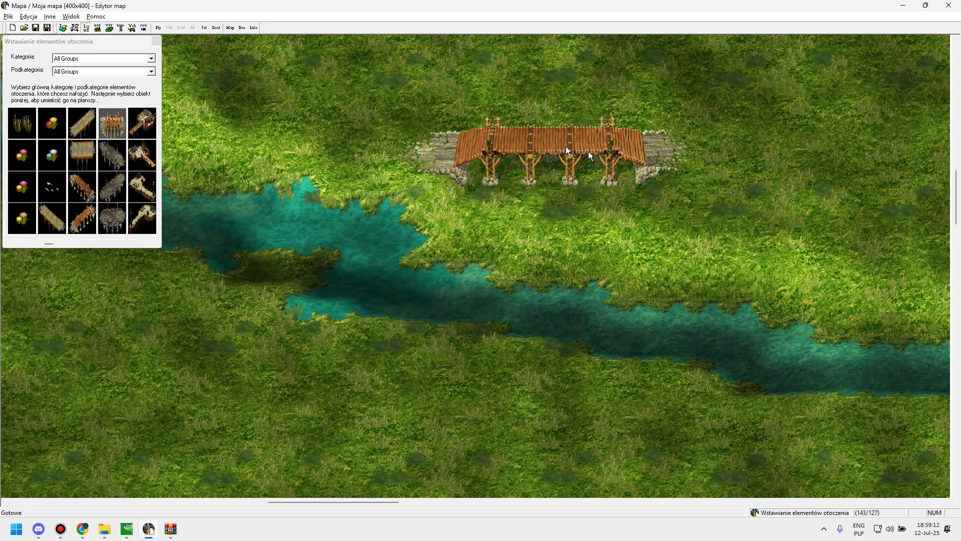
{"action": "left_click", "coordinate": [63, 29]}
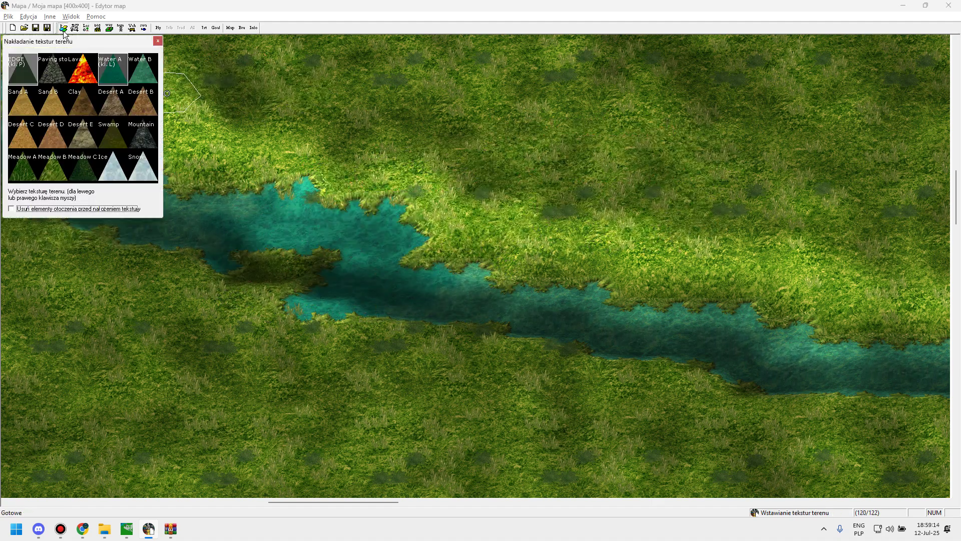
{"action": "left_click", "coordinate": [106, 106]}
{"action": "left_click", "coordinate": [377, 265]}
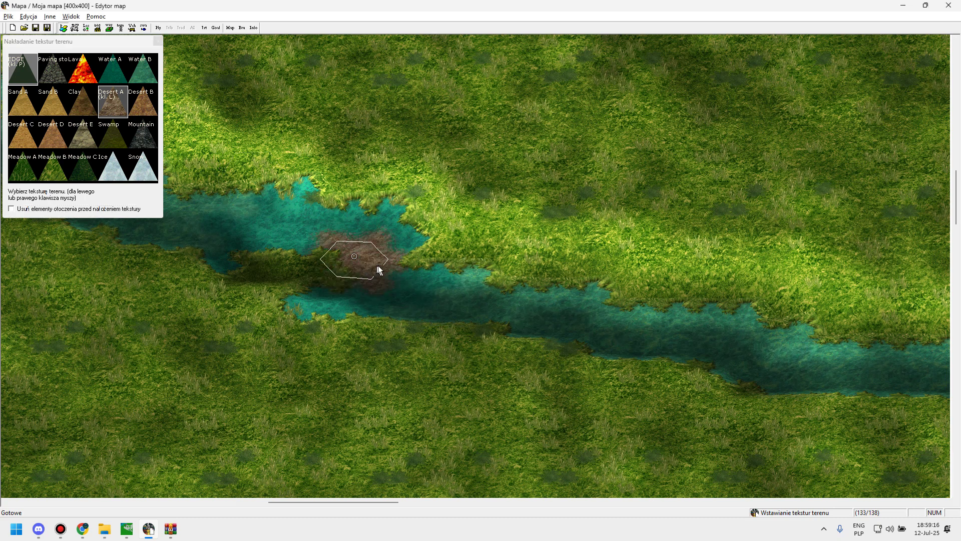
{"action": "mouse_move", "coordinate": [378, 265]}
{"action": "left_mouse_down"}
{"action": "mouse_move", "coordinate": [292, 269]}
{"action": "mouse_move", "coordinate": [309, 279]}
{"action": "left_mouse_up"}
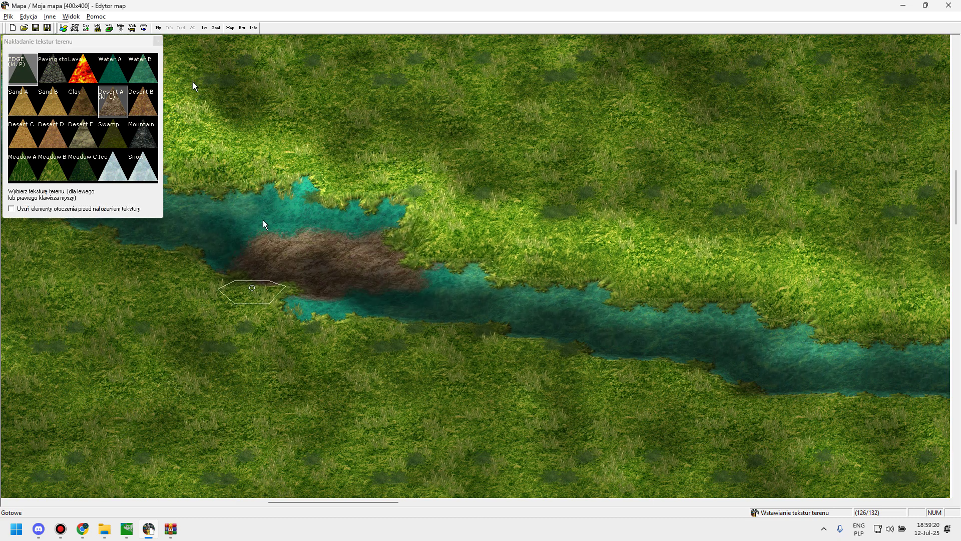
- Try out the horizontal wooden bridge from the landscape elements over the Desert A strip in the river
{"action": "left_click", "coordinate": [84, 27]}
{"action": "left_click", "coordinate": [340, 301]}
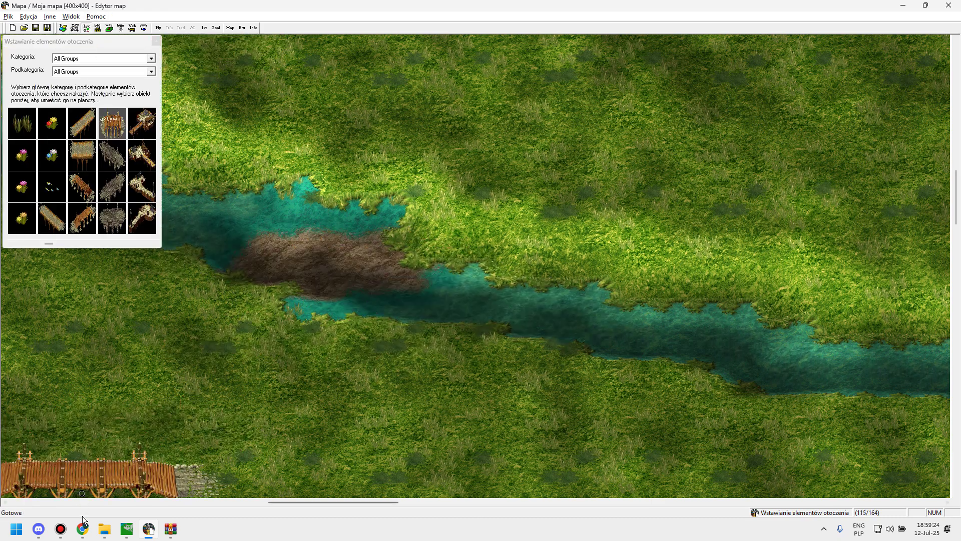
{"action": "left_click", "coordinate": [42, 534]}
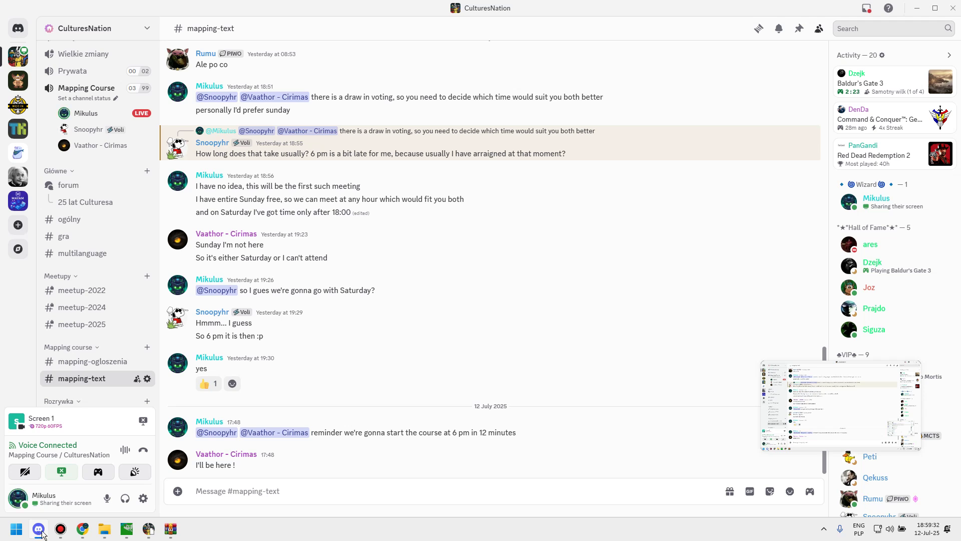
{"action": "mouse_move", "coordinate": [67, 537]}
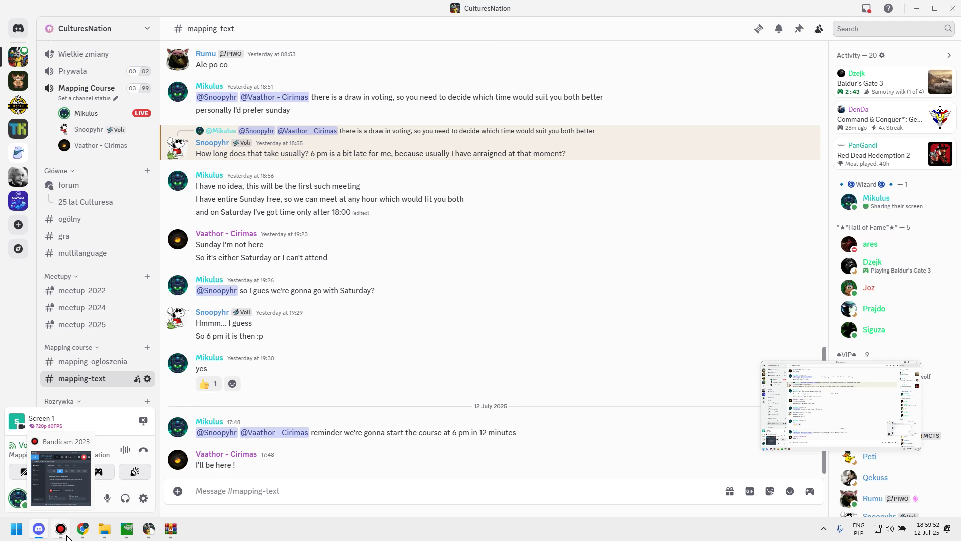
{"action": "key", "text": "alt+Tab"}
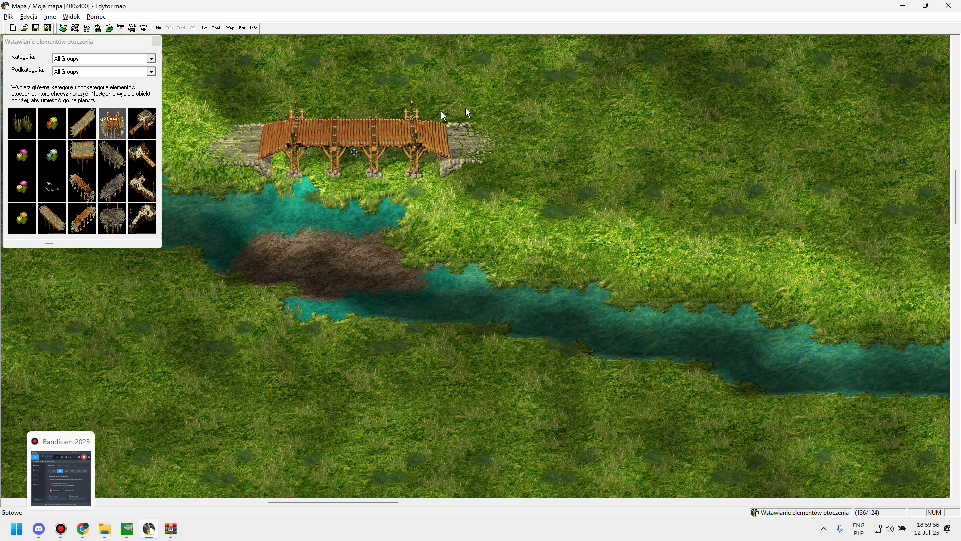
- Place the horizontal wooden bridge across the river on the Desert A strip and remove it again
{"action": "left_click_drag", "start_coordinate": [711, 210], "coordinate": [536, 214]}
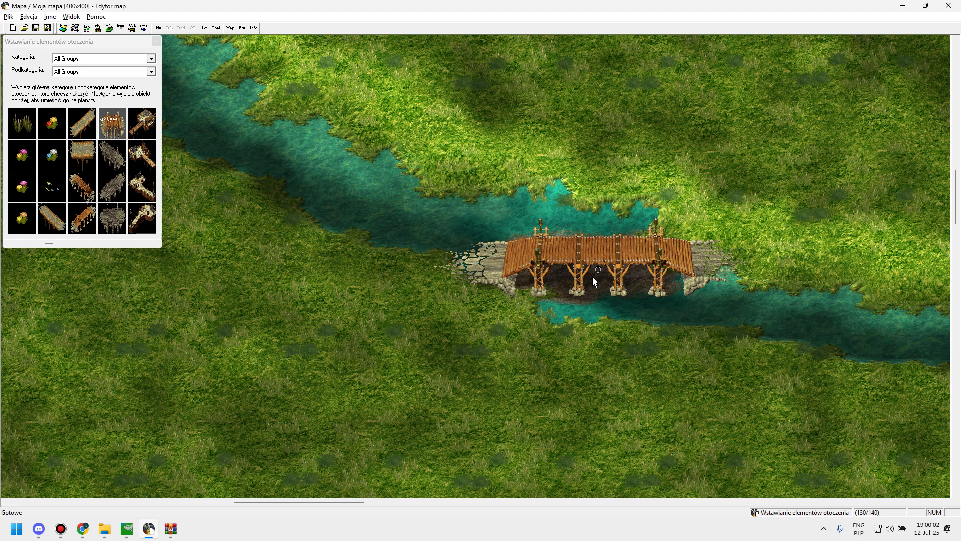
{"action": "left_click", "coordinate": [593, 277]}
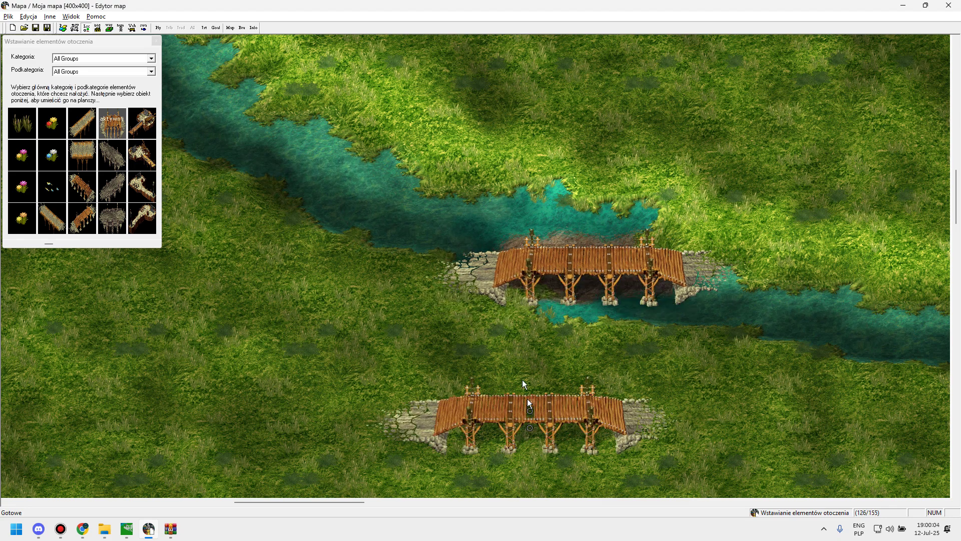
{"action": "right_click", "coordinate": [590, 283]}
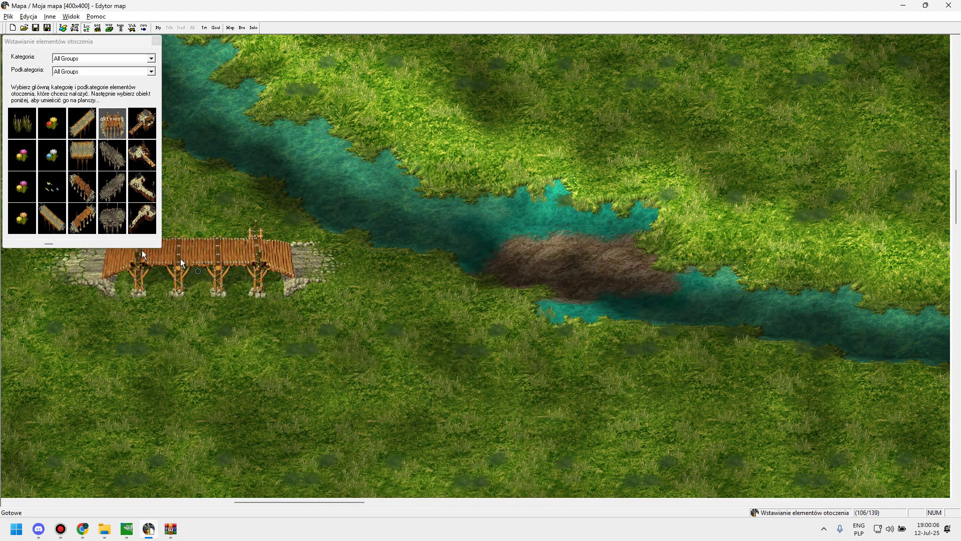
- Close the landscape elements window and exit the map editor
{"action": "mouse_move", "coordinate": [49, 244]}
{"action": "left_mouse_down"}
{"action": "mouse_move", "coordinate": [100, 244]}
{"action": "mouse_move", "coordinate": [45, 244]}
{"action": "left_mouse_up"}
{"action": "left_click", "coordinate": [156, 40]}
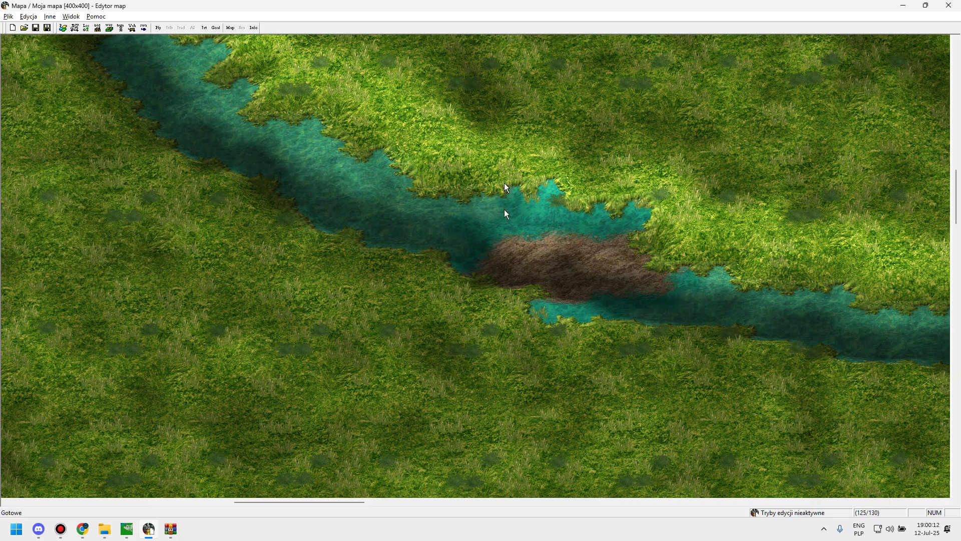
{"action": "mouse_move", "coordinate": [504, 297]}
{"action": "left_mouse_down"}
{"action": "mouse_move", "coordinate": [365, 211]}
{"action": "mouse_move", "coordinate": [248, 7]}
{"action": "left_mouse_up"}
{"action": "mouse_move", "coordinate": [422, 288]}
{"action": "left_mouse_down"}
{"action": "mouse_move", "coordinate": [217, 173]}
{"action": "mouse_move", "coordinate": [219, 269]}
{"action": "mouse_move", "coordinate": [213, 180]}
{"action": "mouse_move", "coordinate": [599, 75]}
{"action": "left_mouse_up"}
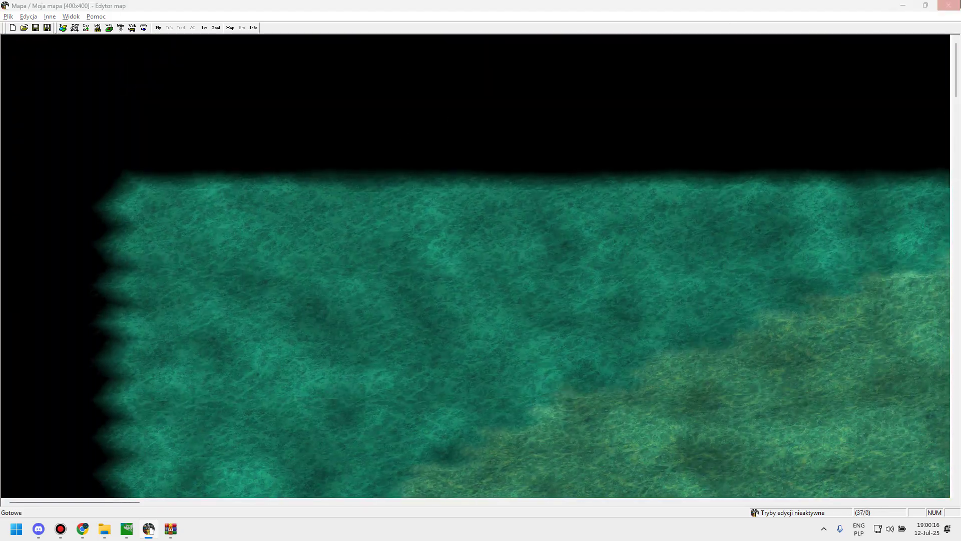
{"action": "left_click", "coordinate": [948, 5]}
{"action": "left_click", "coordinate": [481, 278]}
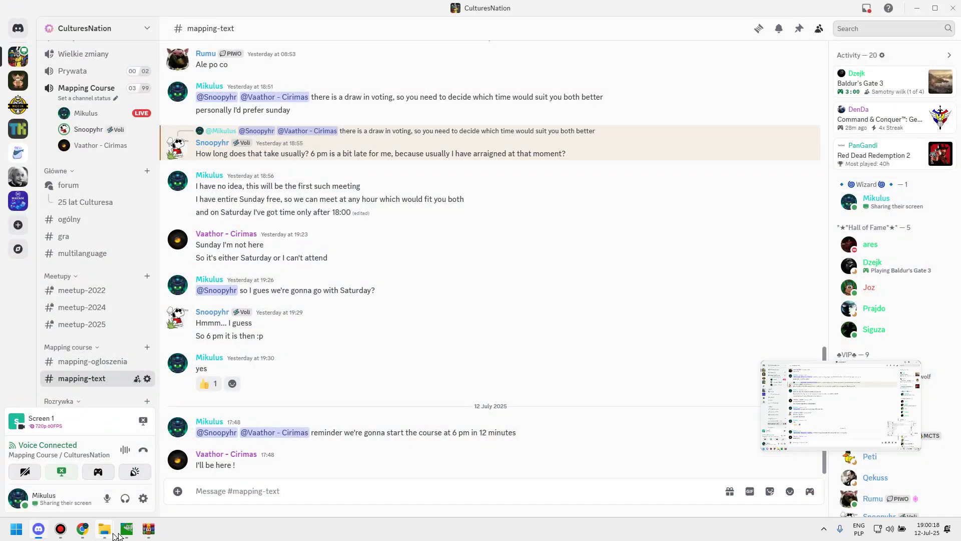
- Switch to GIMP and quit it, discarding the unsaved changes in all open images
{"action": "left_click", "coordinate": [126, 528]}
{"action": "left_click", "coordinate": [948, 5]}
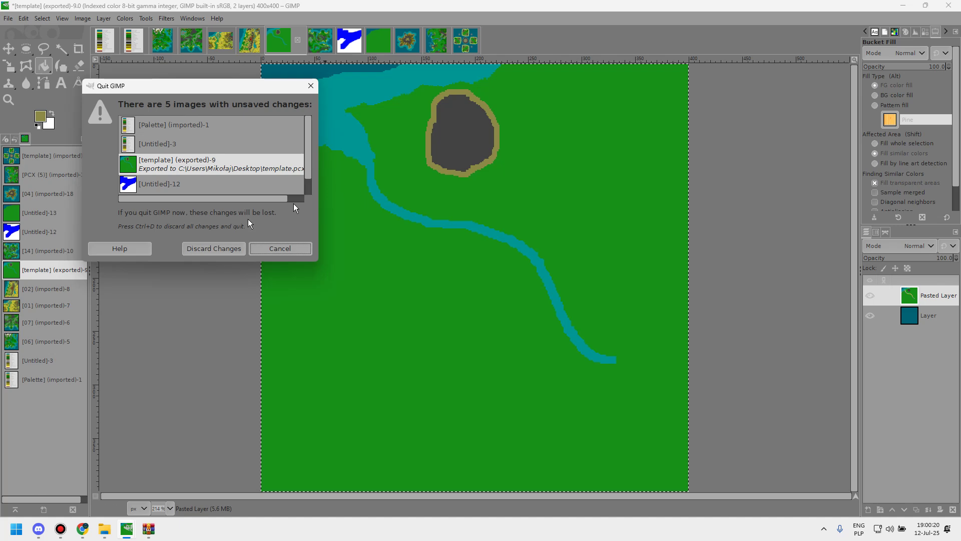
{"action": "left_click", "coordinate": [214, 248]}
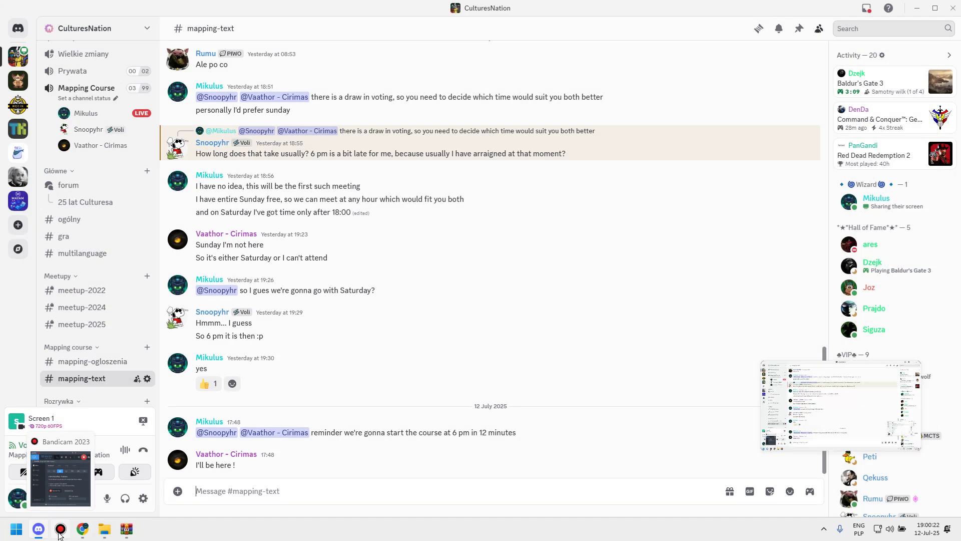
{"action": "left_click", "coordinate": [60, 531]}
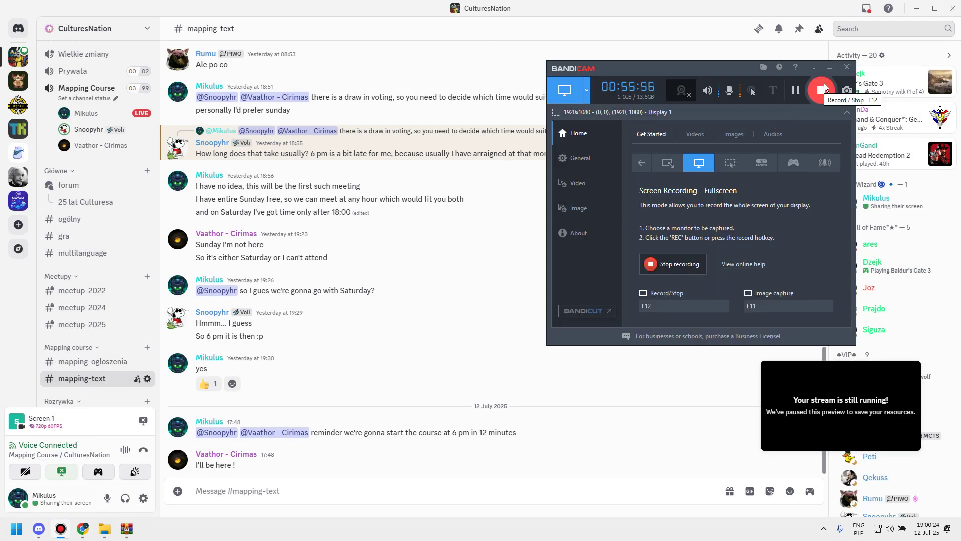